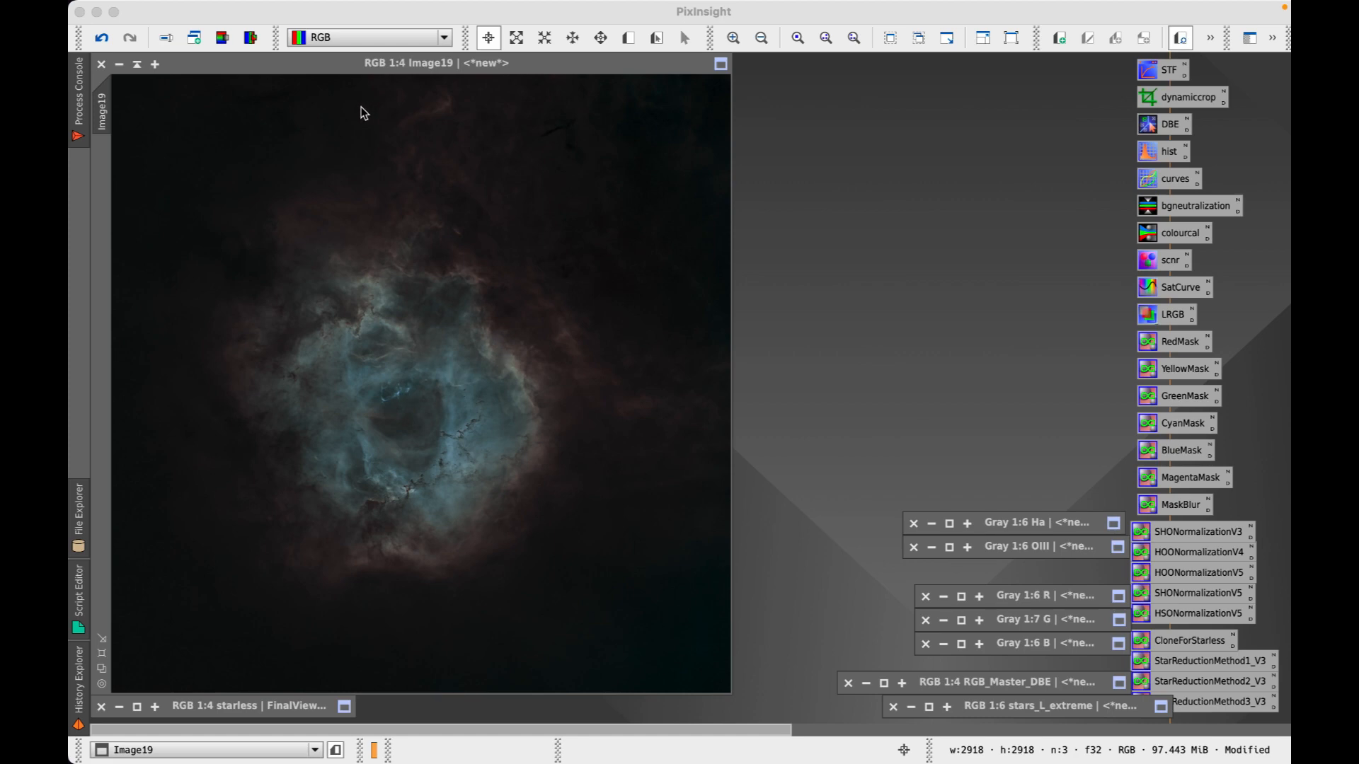
# - Compare the finished NGC_2237_Final image side by side with Image19, then collapse it and return Image19 to its original place
pyautogui.moveTo(350, 58); pyautogui.dragTo(910, 56)
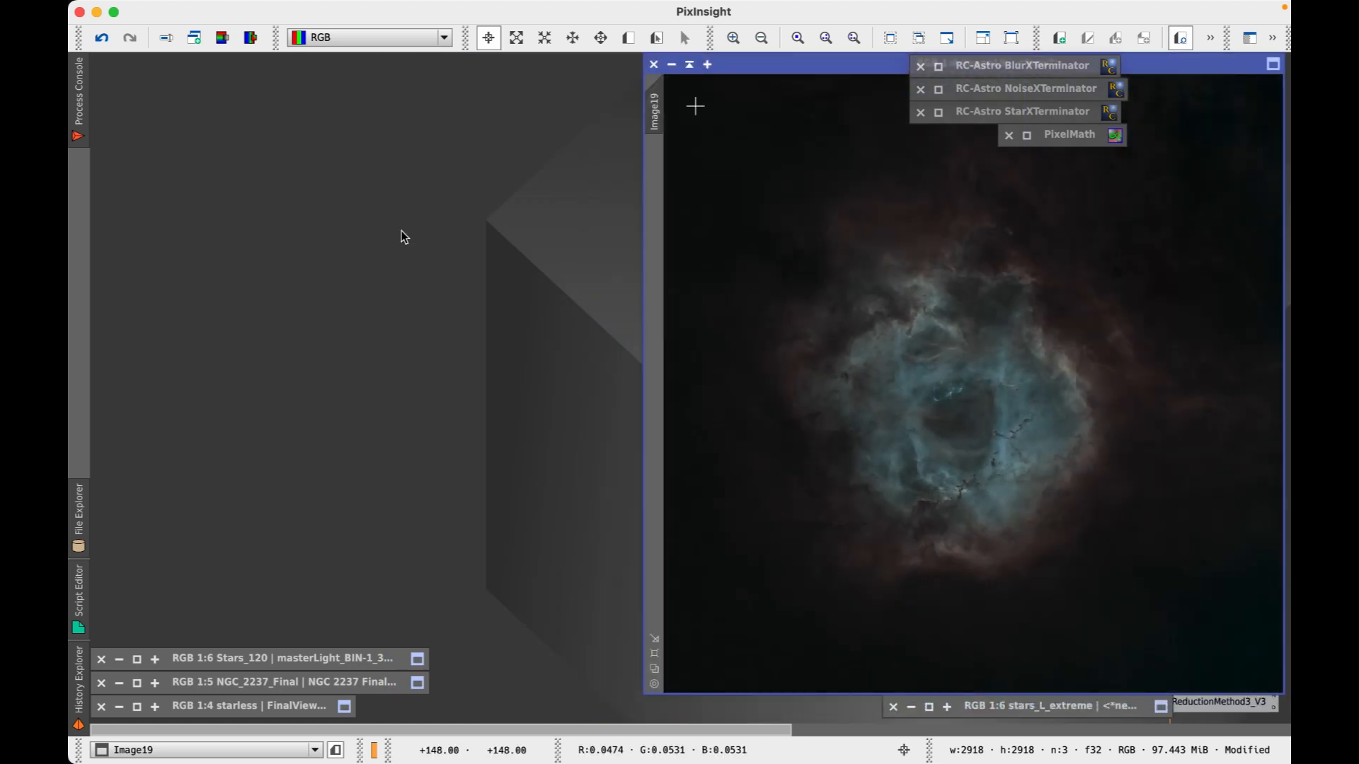
pyautogui.click(137, 683)
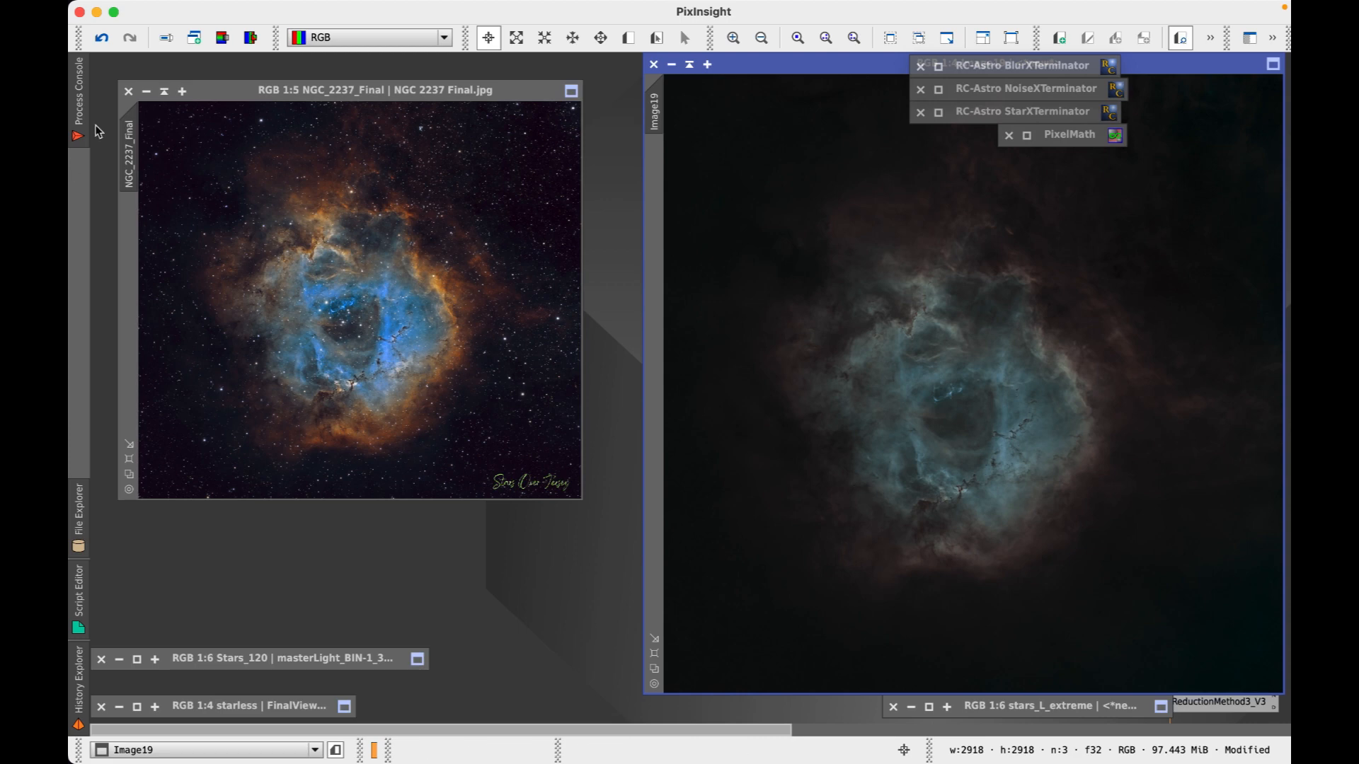
pyautogui.click(146, 91)
pyautogui.moveTo(885, 75); pyautogui.dragTo(334, 78)
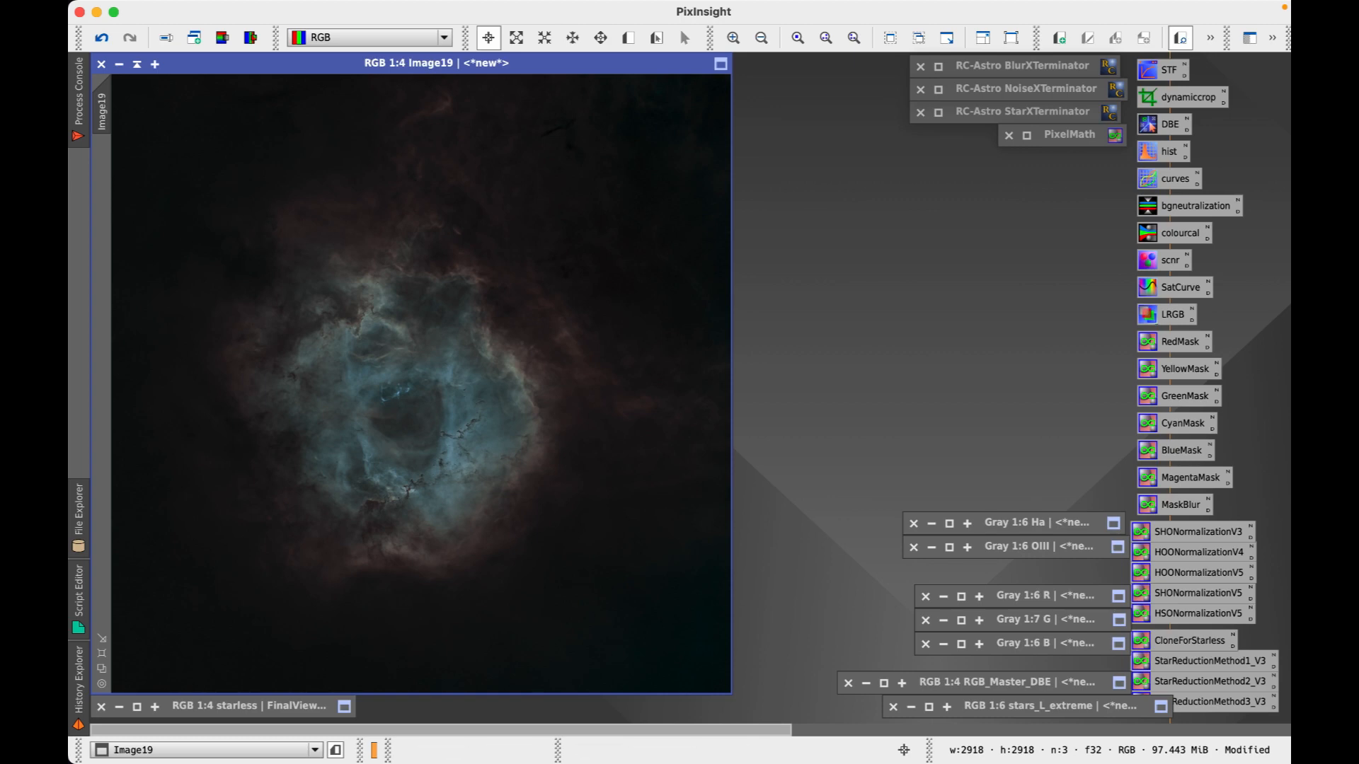
# - Switch to Google Chrome and view the finished nebula picture on page 1 of Rosette Nebula Process Document.pdf
pyautogui.moveTo(566, 736)
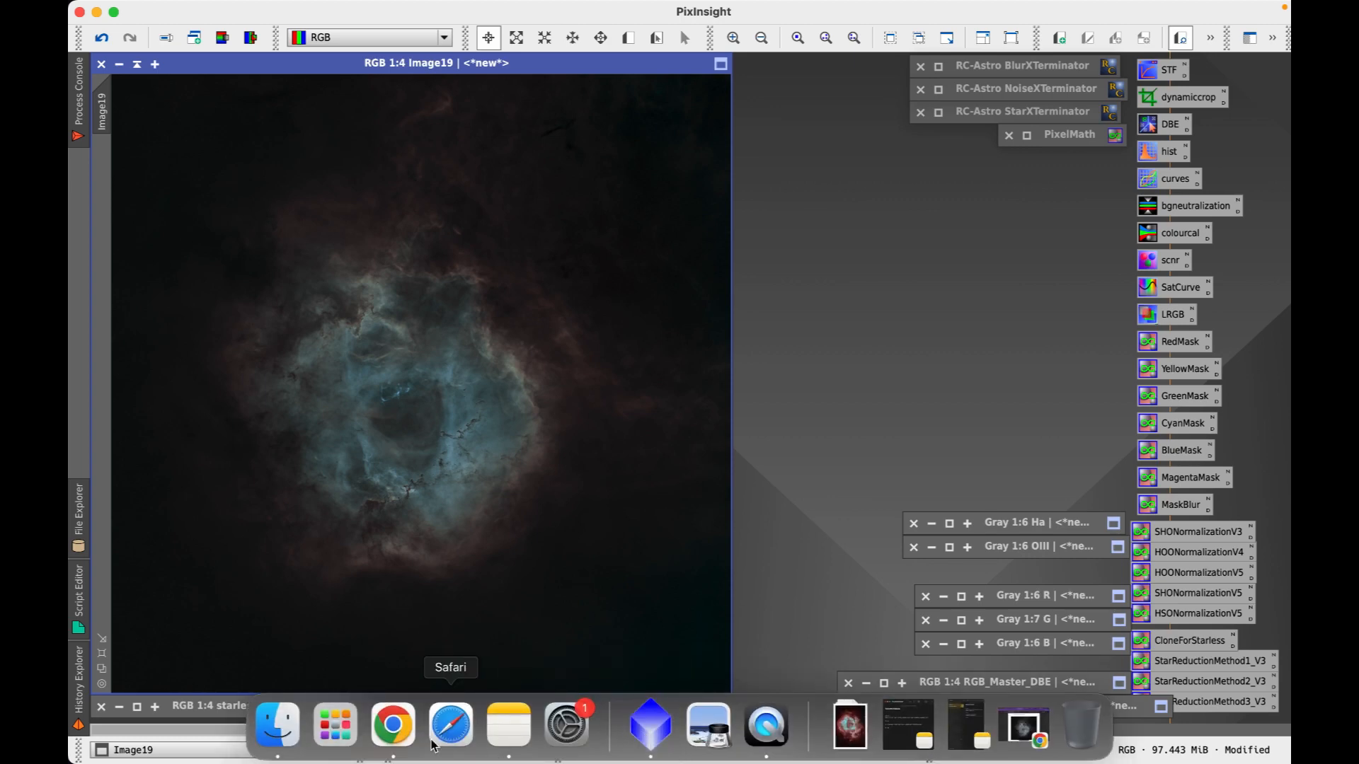
pyautogui.click(388, 736)
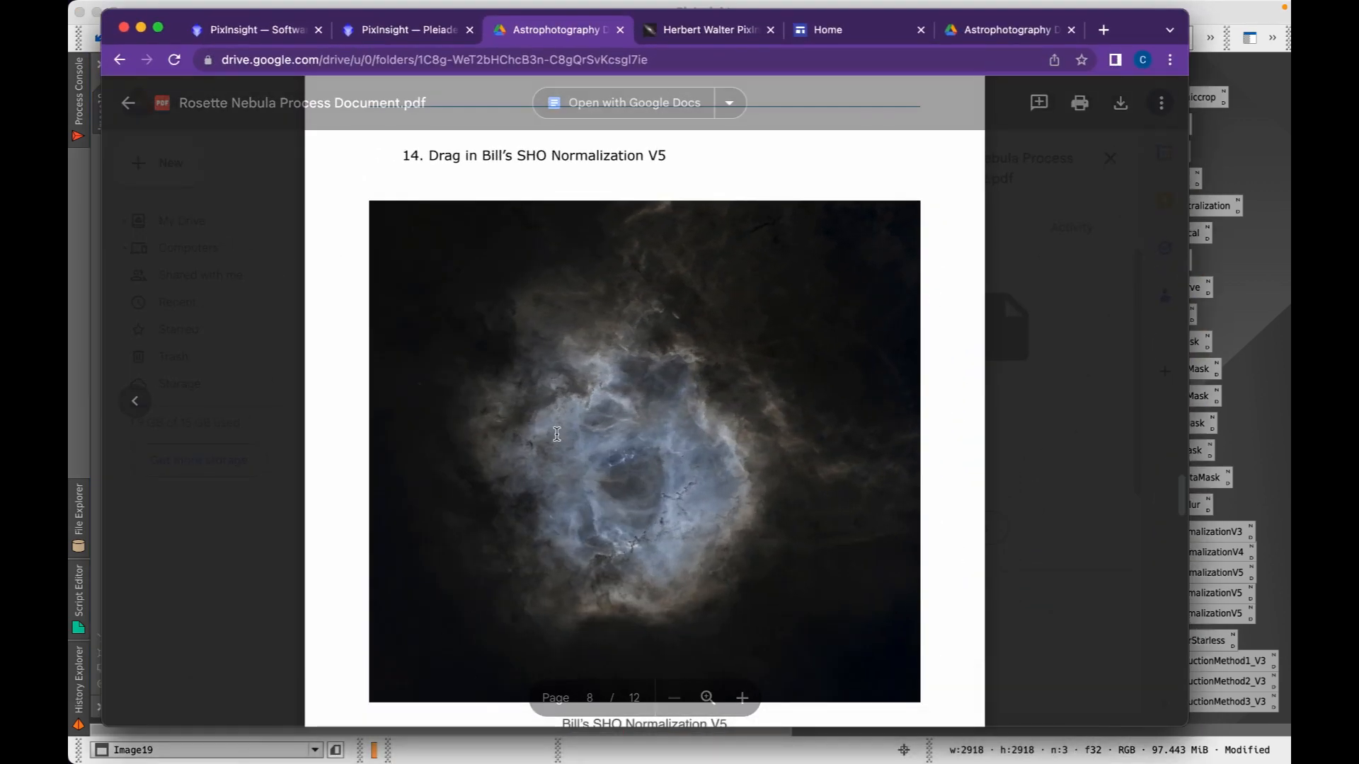
pyautogui.scroll(20, 629, 384)
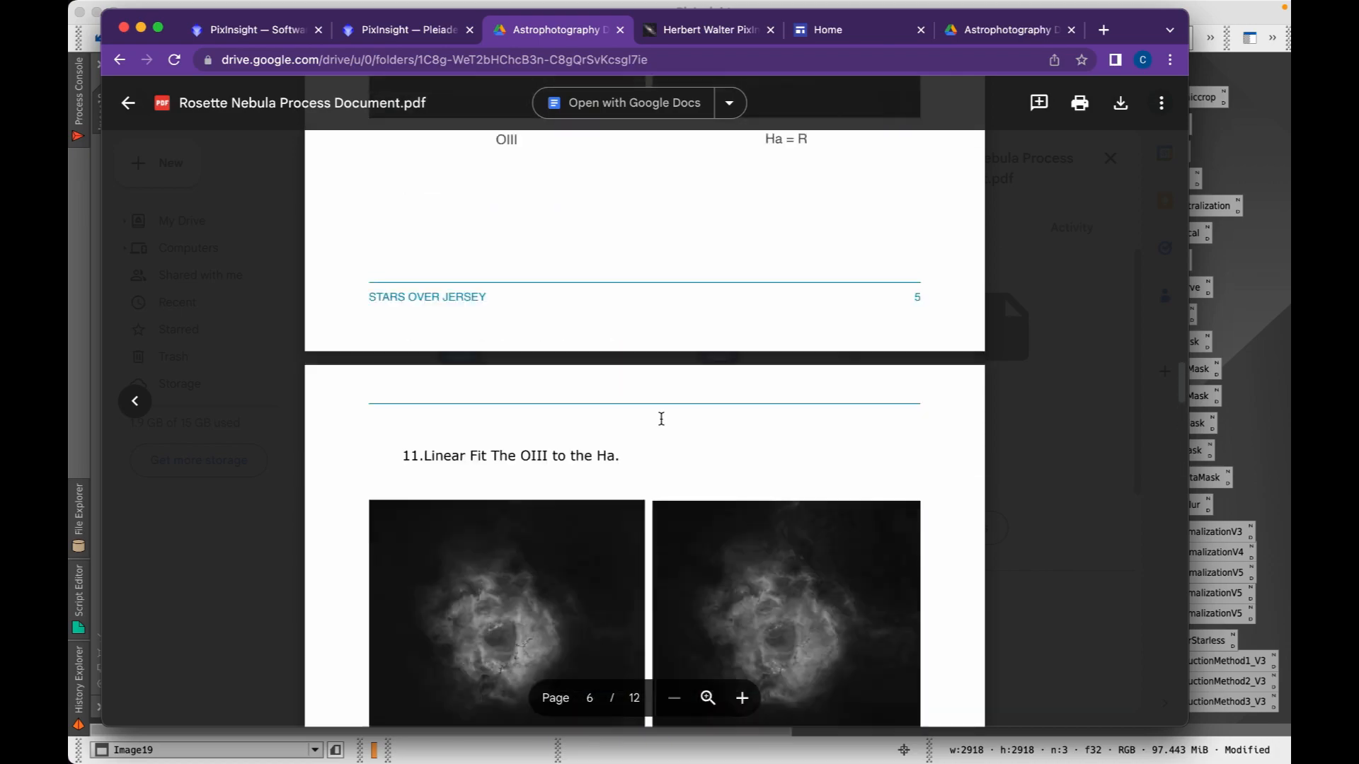
pyautogui.scroll(10, 660, 417)
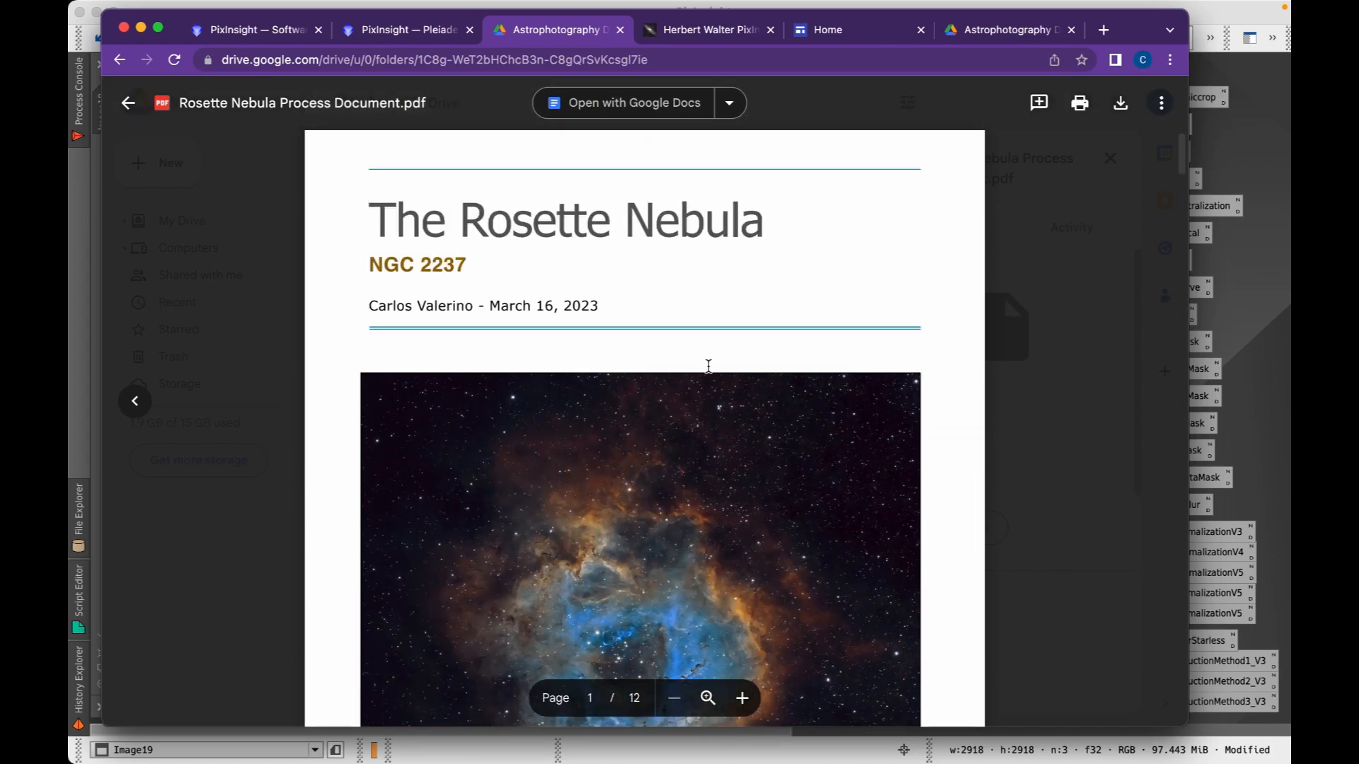
pyautogui.scroll(-3, 917, 445)
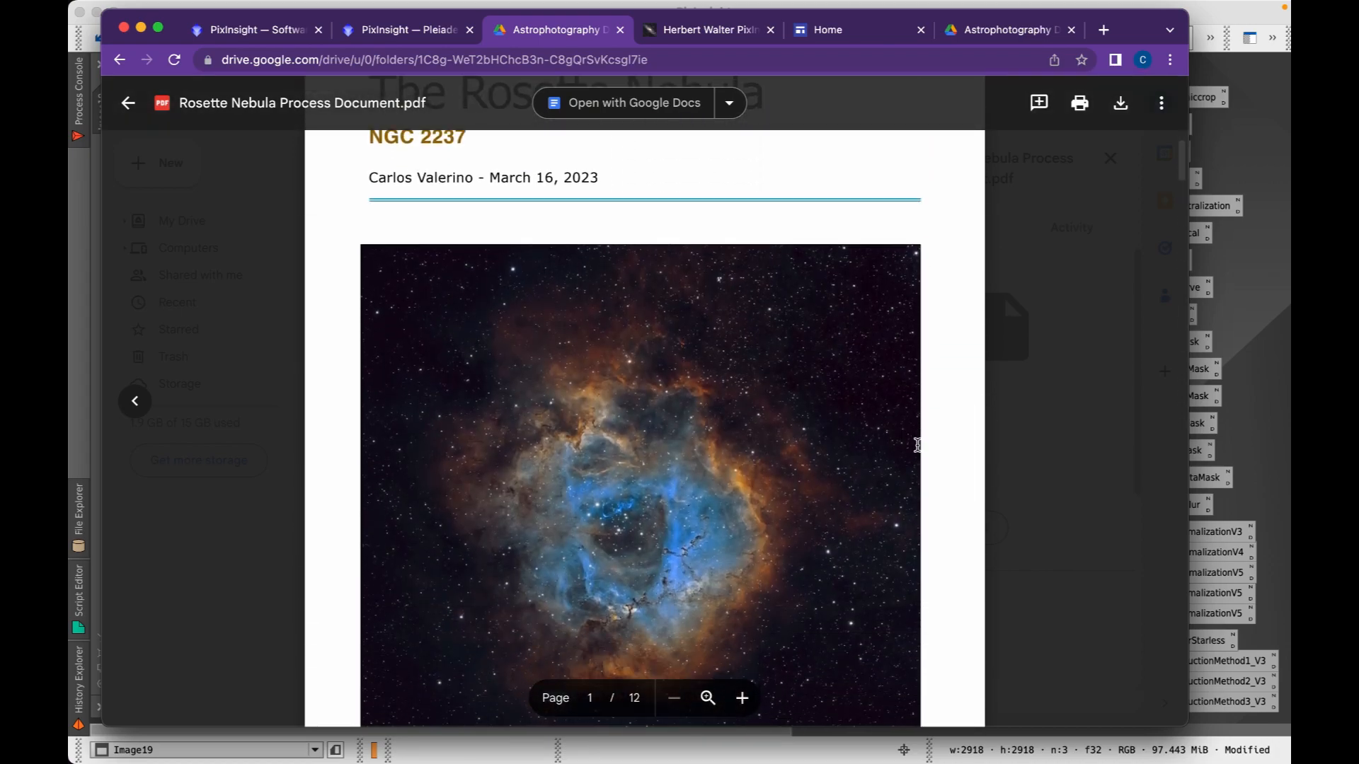
pyautogui.scroll(-2, 917, 445)
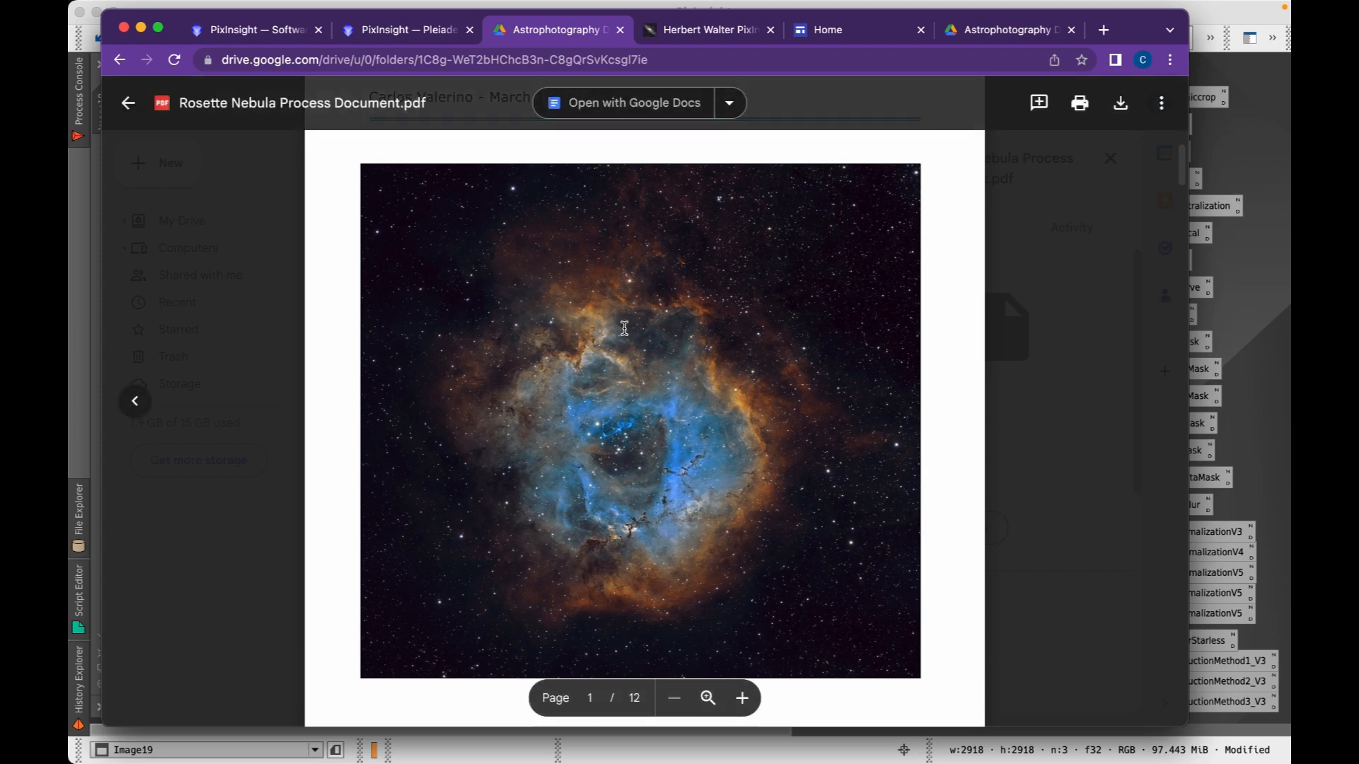
# - Skim the process document from the numbered workflow list through to the SHO Normalization V5 step on page 8
pyautogui.scroll(-10, 640, 337)
pyautogui.scroll(-15, 639, 336)
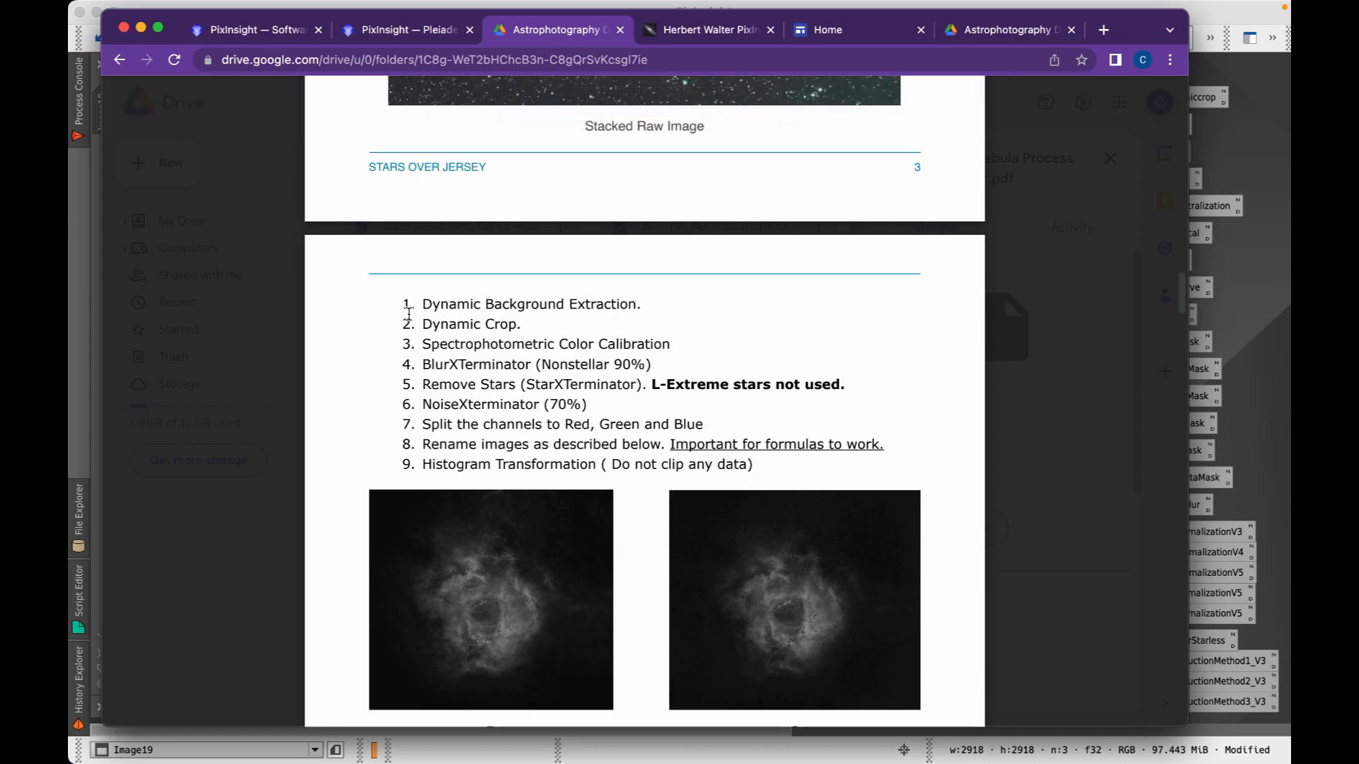
pyautogui.scroll(-15, 484, 377)
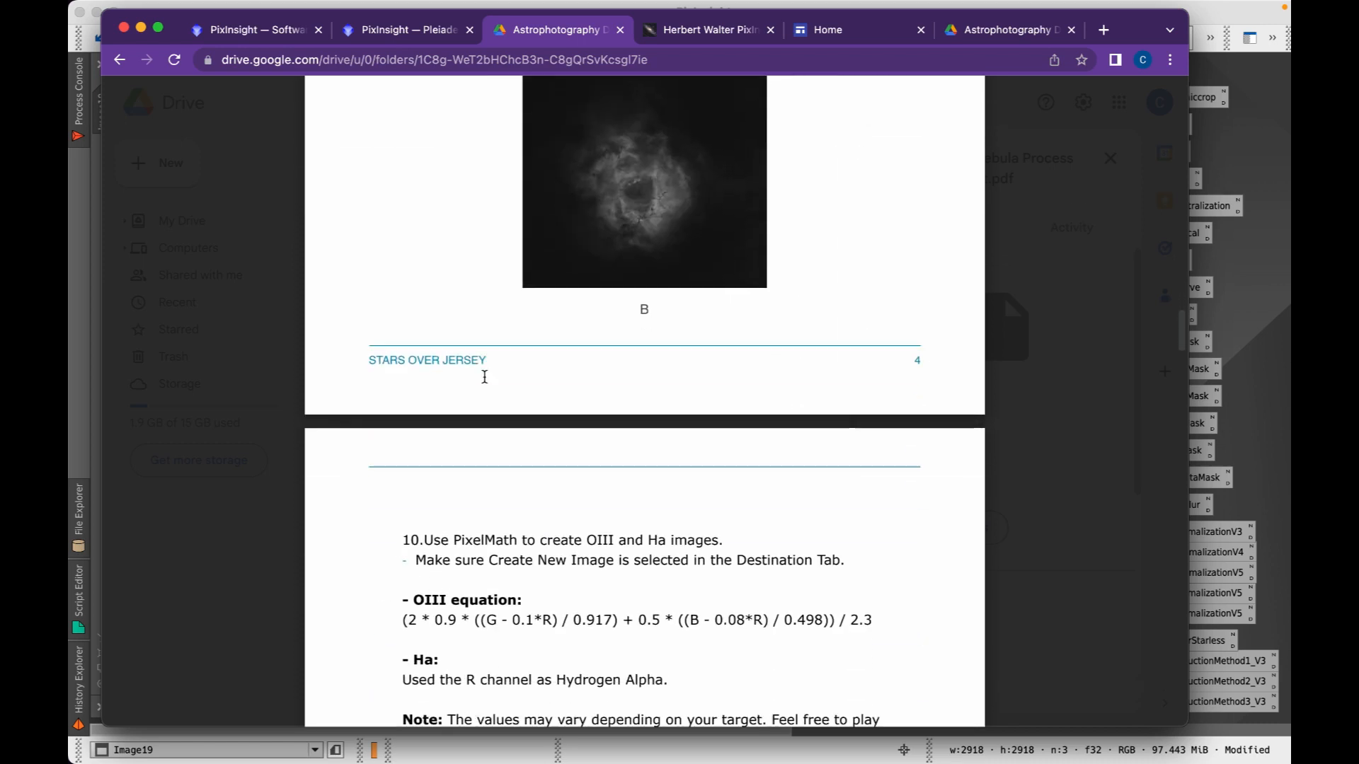
pyautogui.scroll(-10, 484, 377)
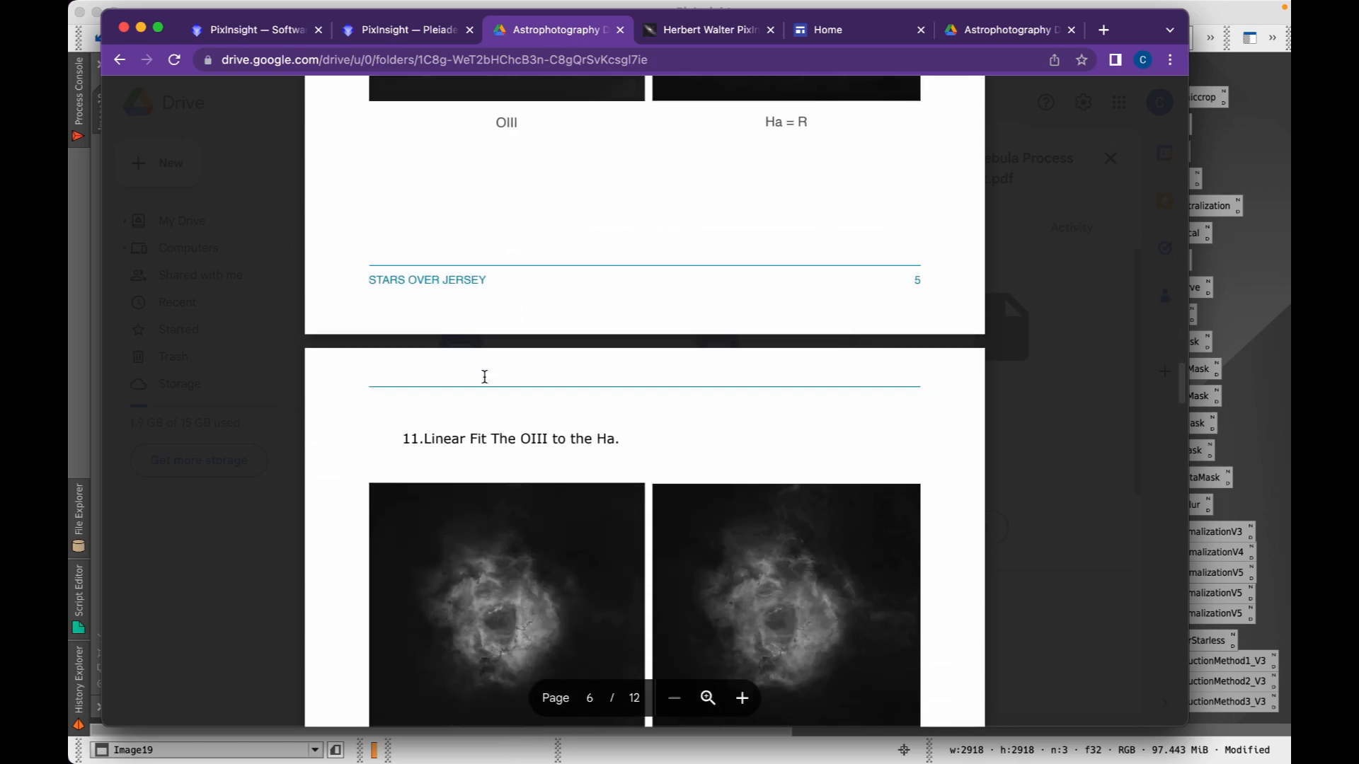
pyautogui.scroll(-20, 484, 377)
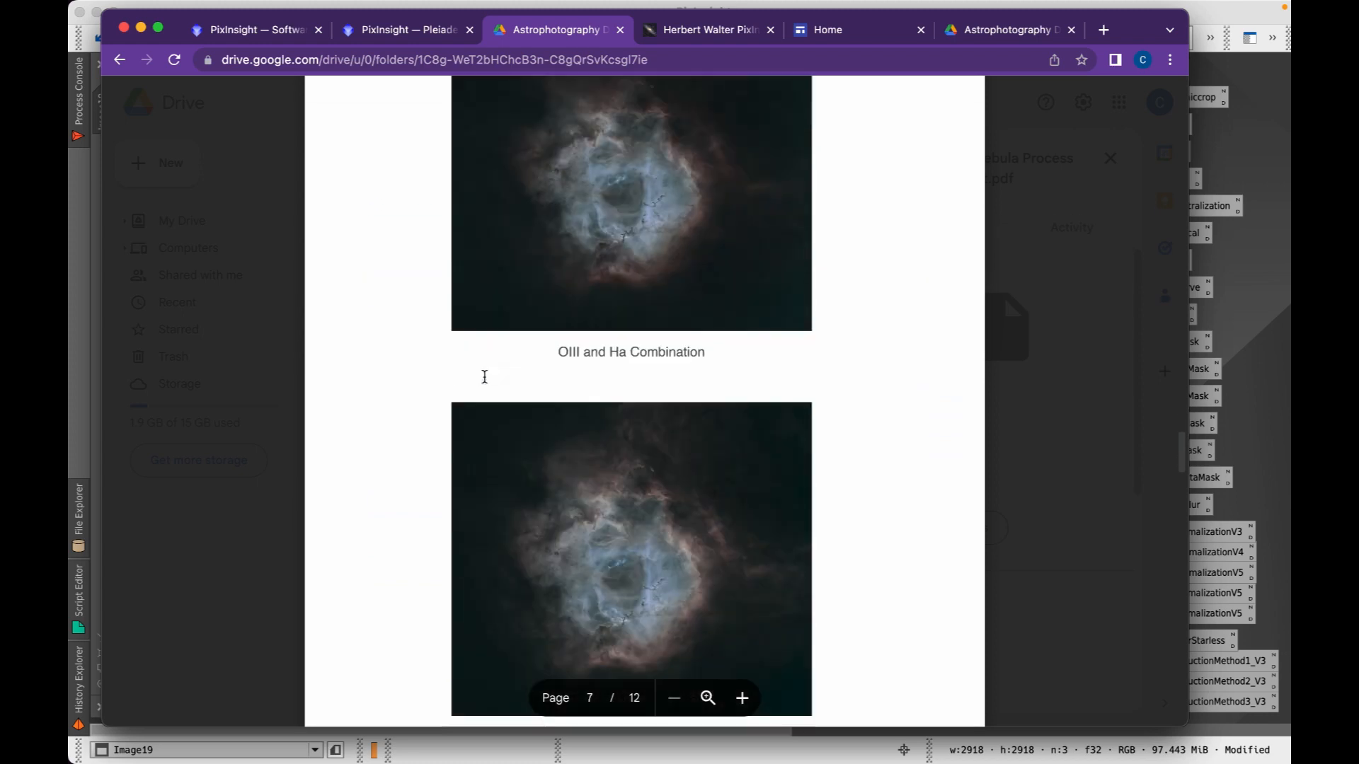
pyautogui.scroll(-2, 484, 377)
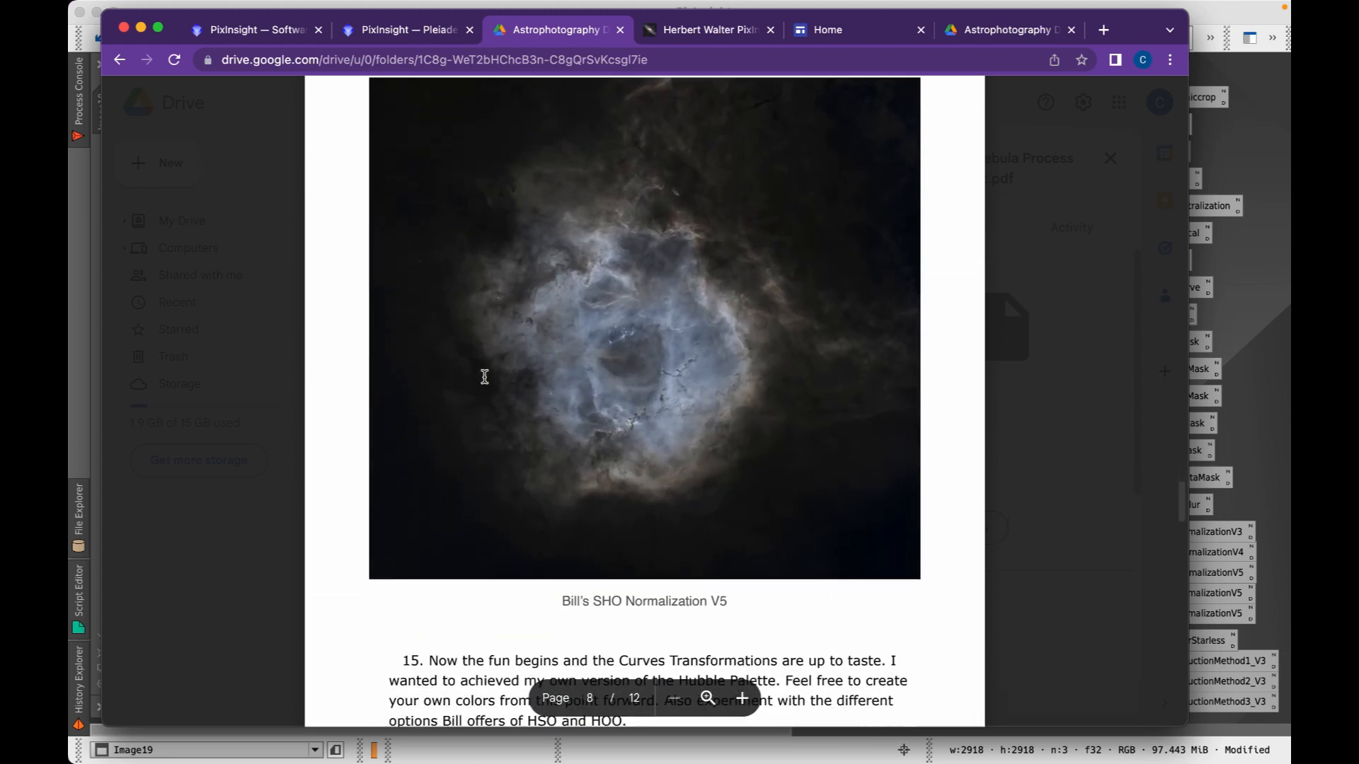
pyautogui.scroll(4, 484, 377)
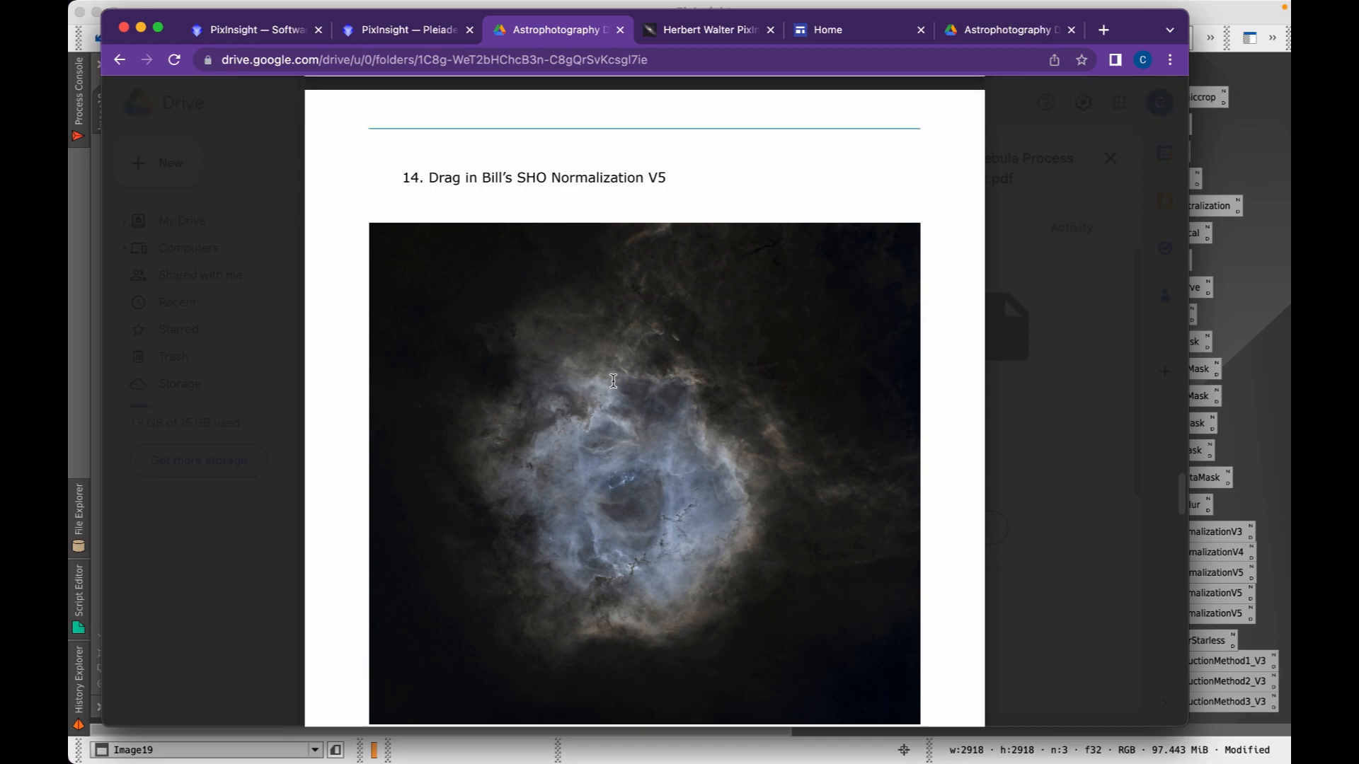
# - Review workflow steps 1 to 9 on page 4 of the document, including the R, G and B channel images
pyautogui.scroll(15, 613, 380)
pyautogui.scroll(15, 612, 381)
pyautogui.scroll(-10, 612, 381)
pyautogui.scroll(-15, 613, 381)
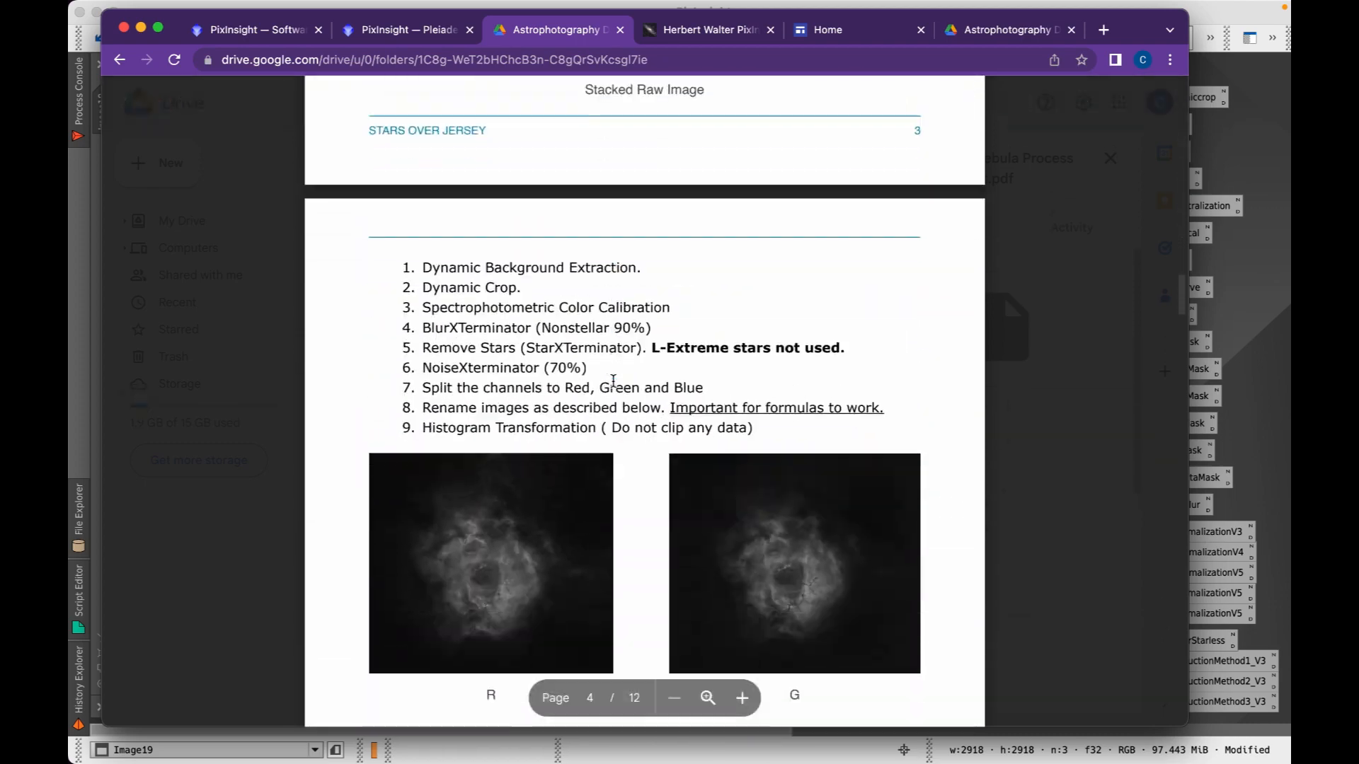
pyautogui.scroll(-3, 613, 381)
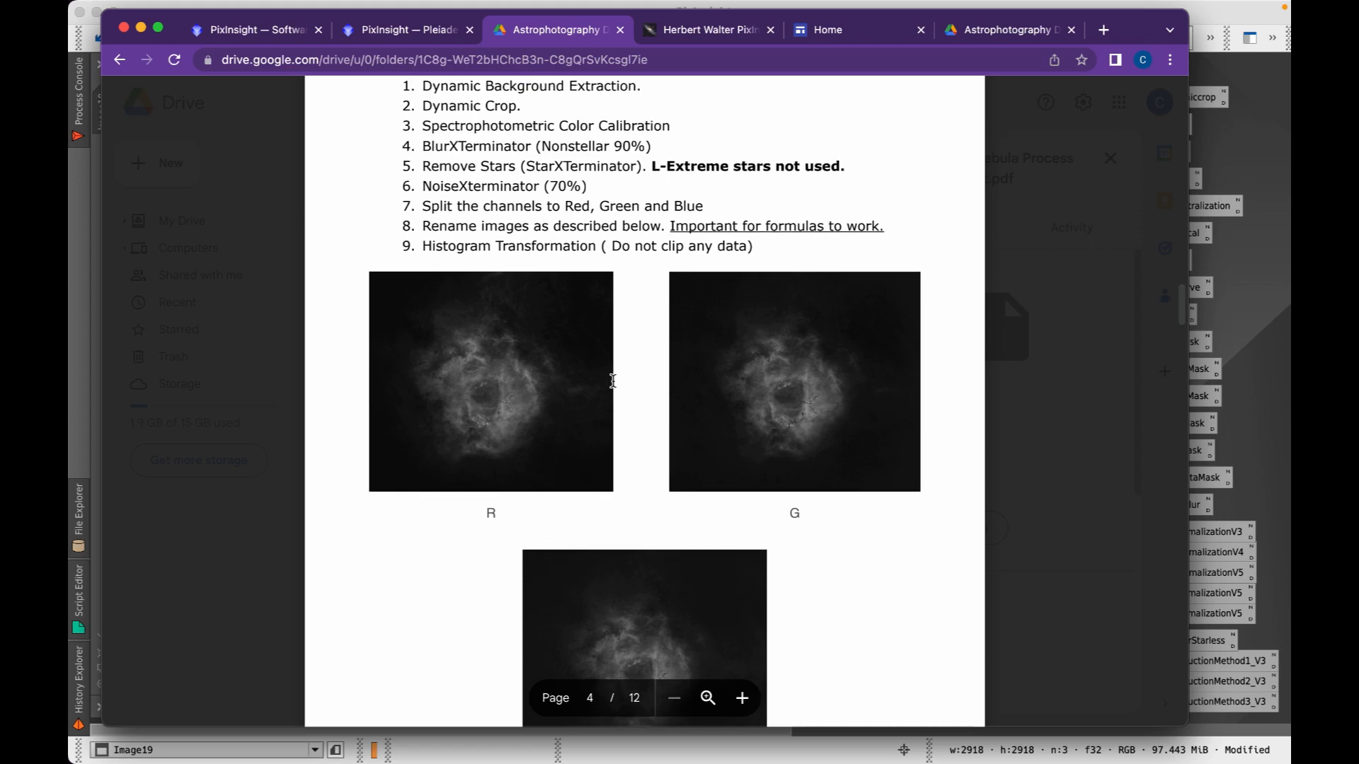
pyautogui.scroll(1, 479, 237)
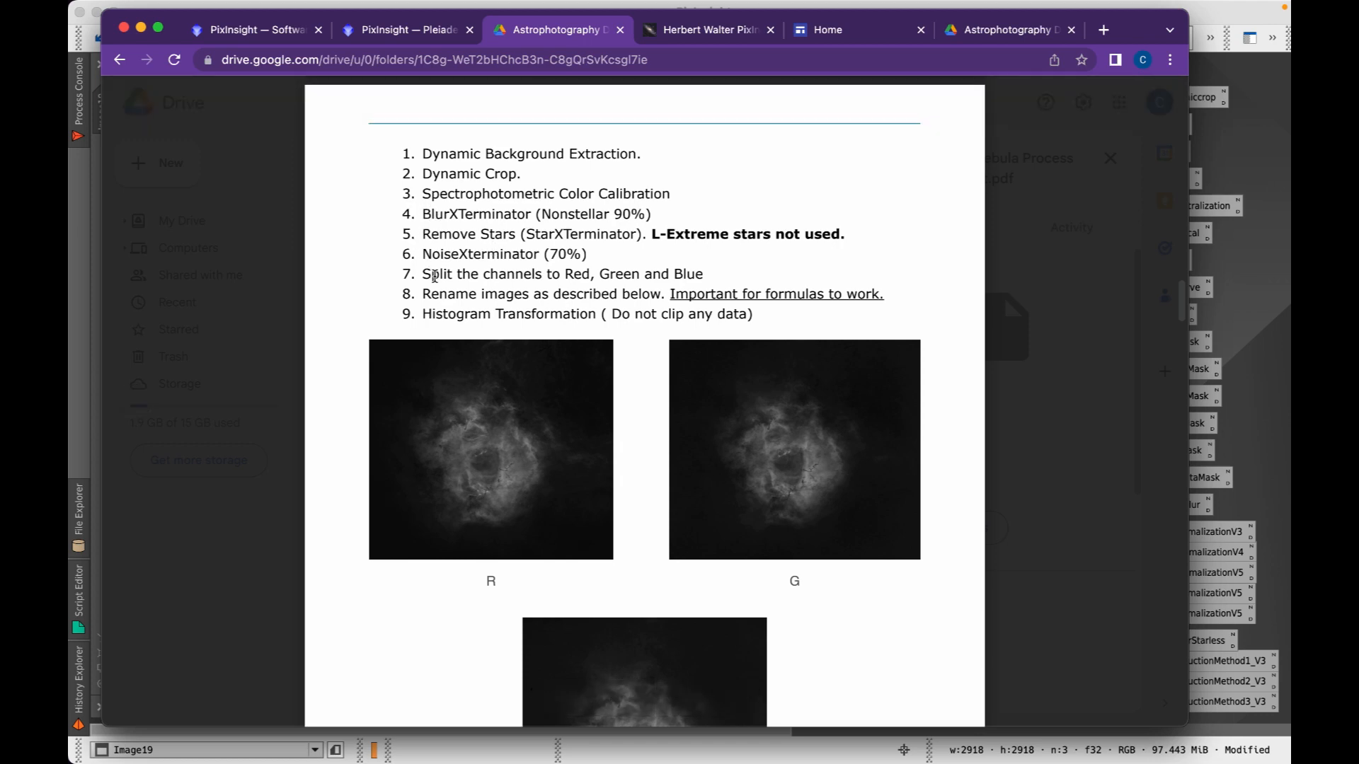
pyautogui.scroll(-2, 596, 320)
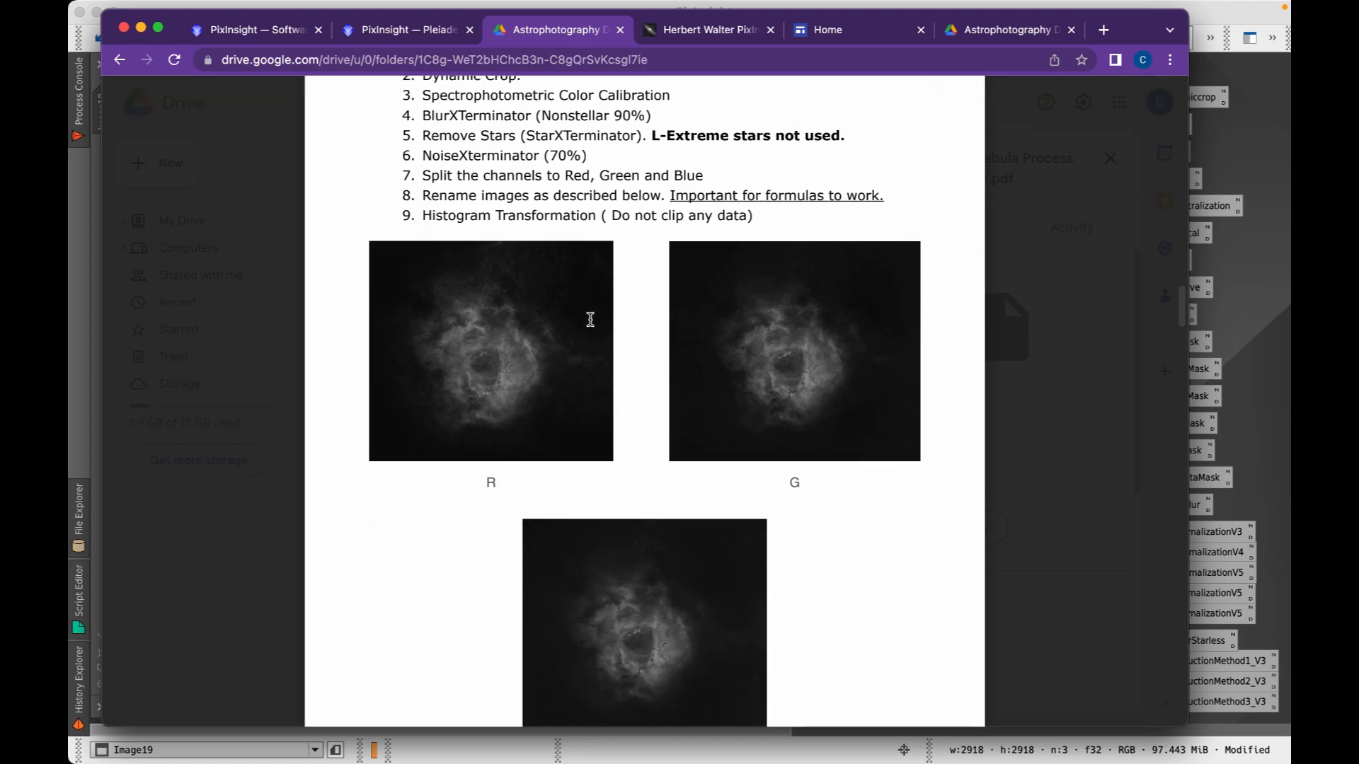
pyautogui.scroll(-2, 664, 404)
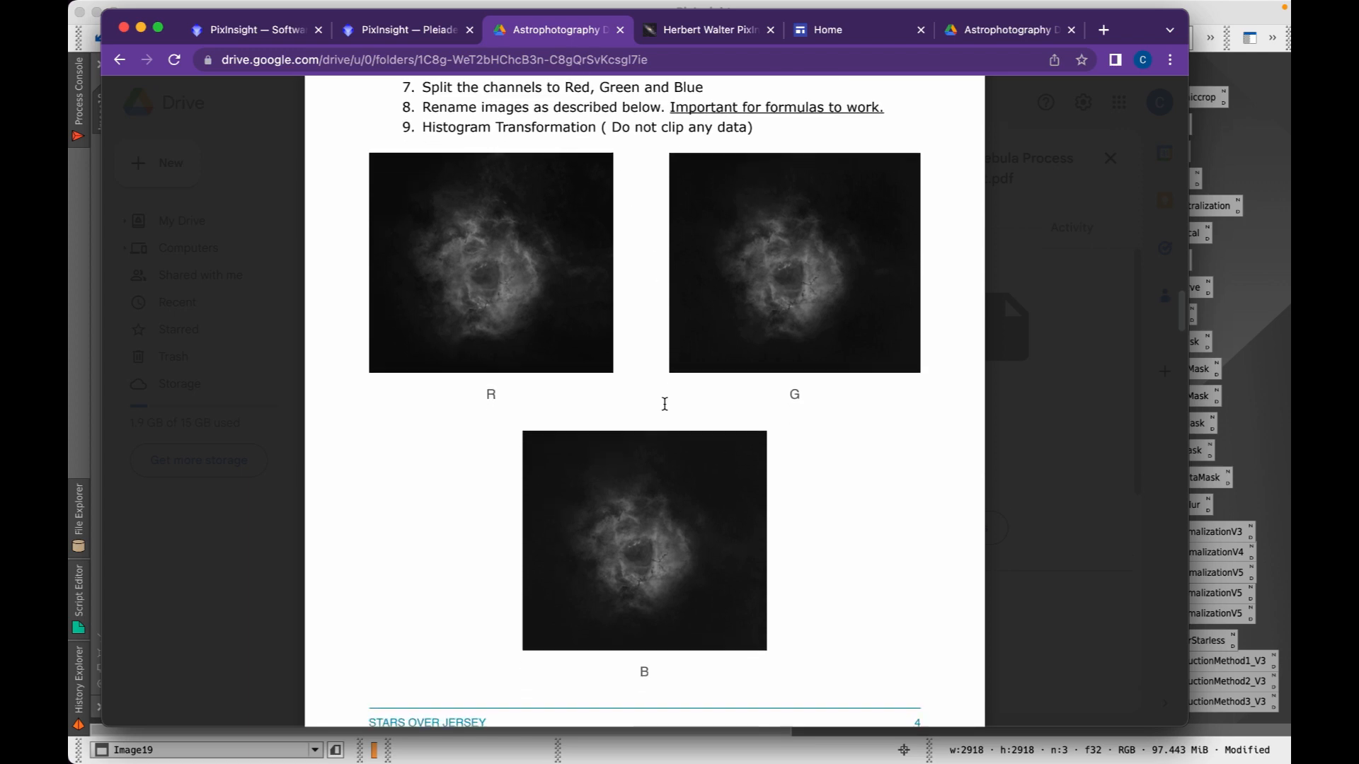
# - Read steps 10 to 14 on the OIII and Ha PixelMath formulas, linear fit, luminance and SHO normalization, then return to PixInsight
pyautogui.scroll(-15, 599, 427)
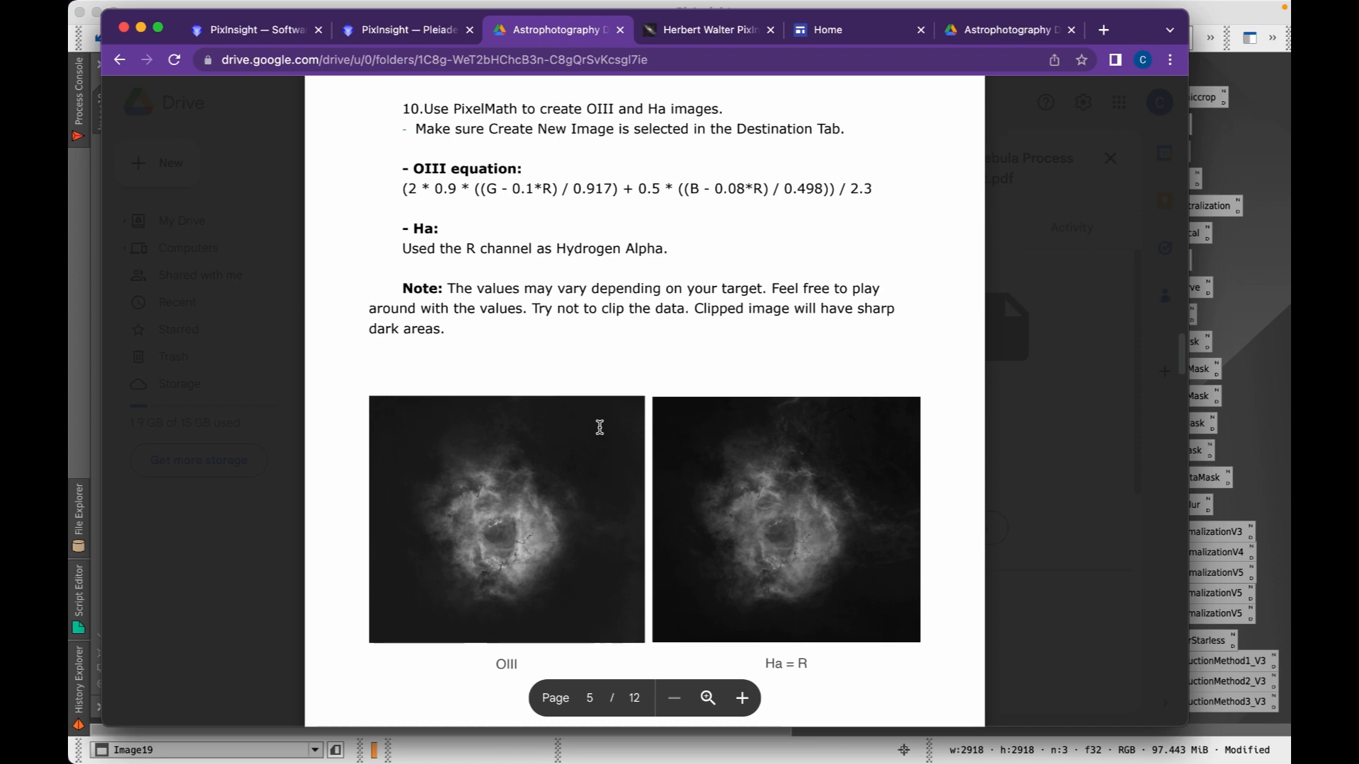
pyautogui.scroll(-2, 600, 428)
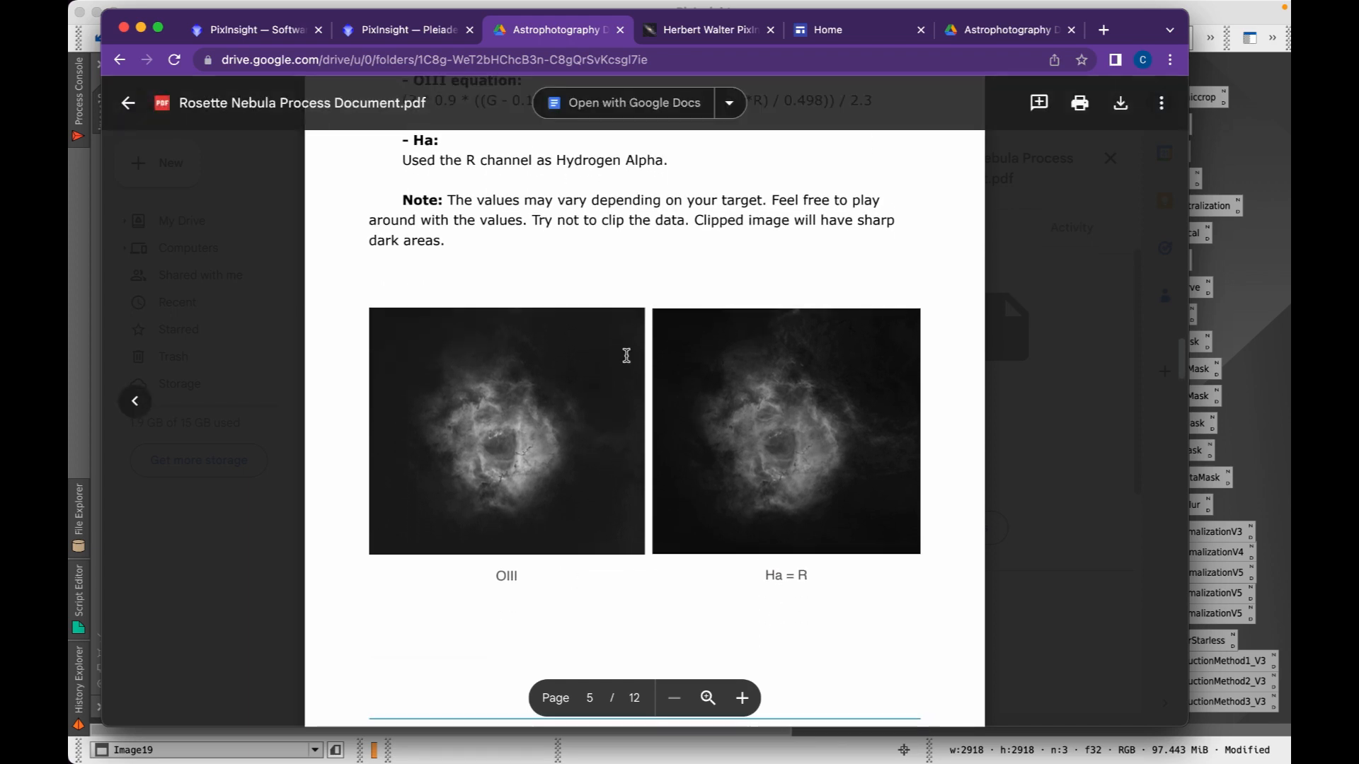
pyautogui.scroll(-10, 627, 355)
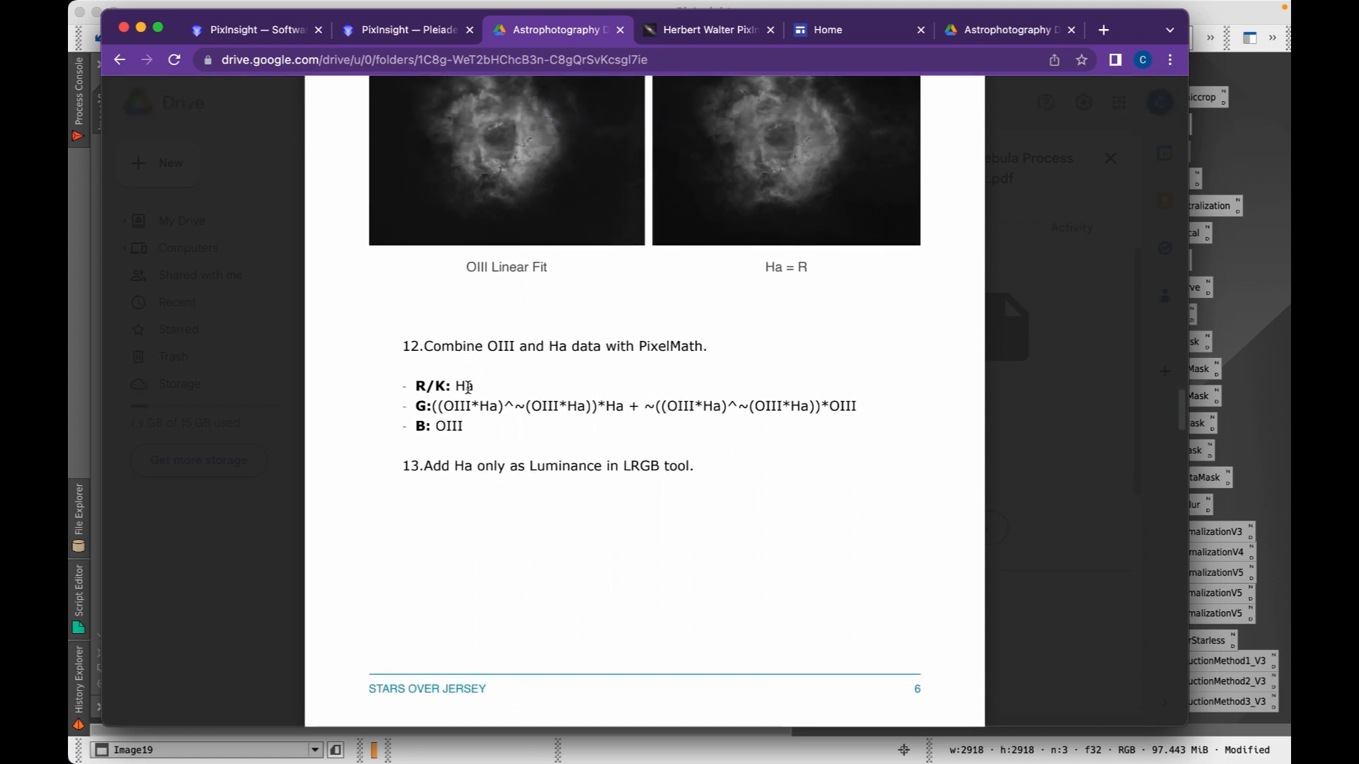
pyautogui.scroll(-9, 468, 393)
pyautogui.scroll(-2, 471, 389)
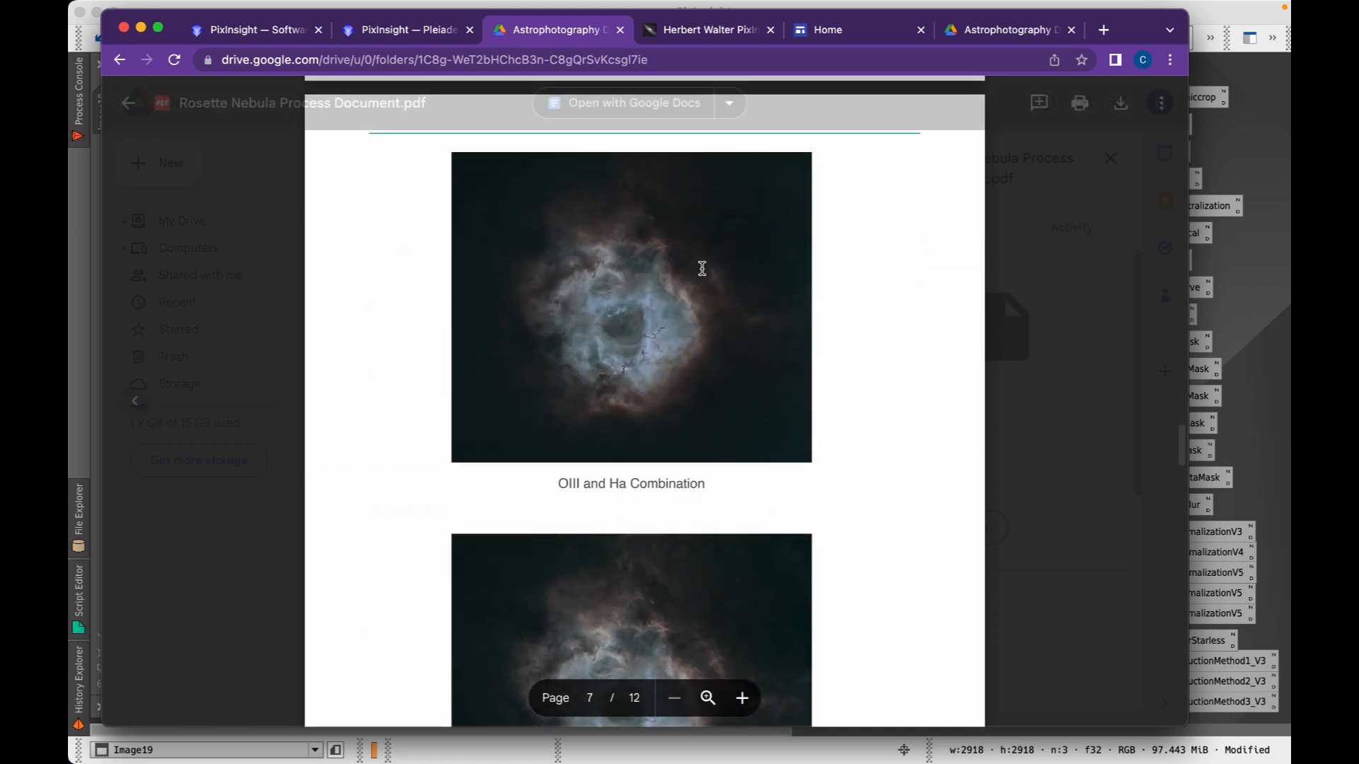
pyautogui.scroll(-10, 608, 356)
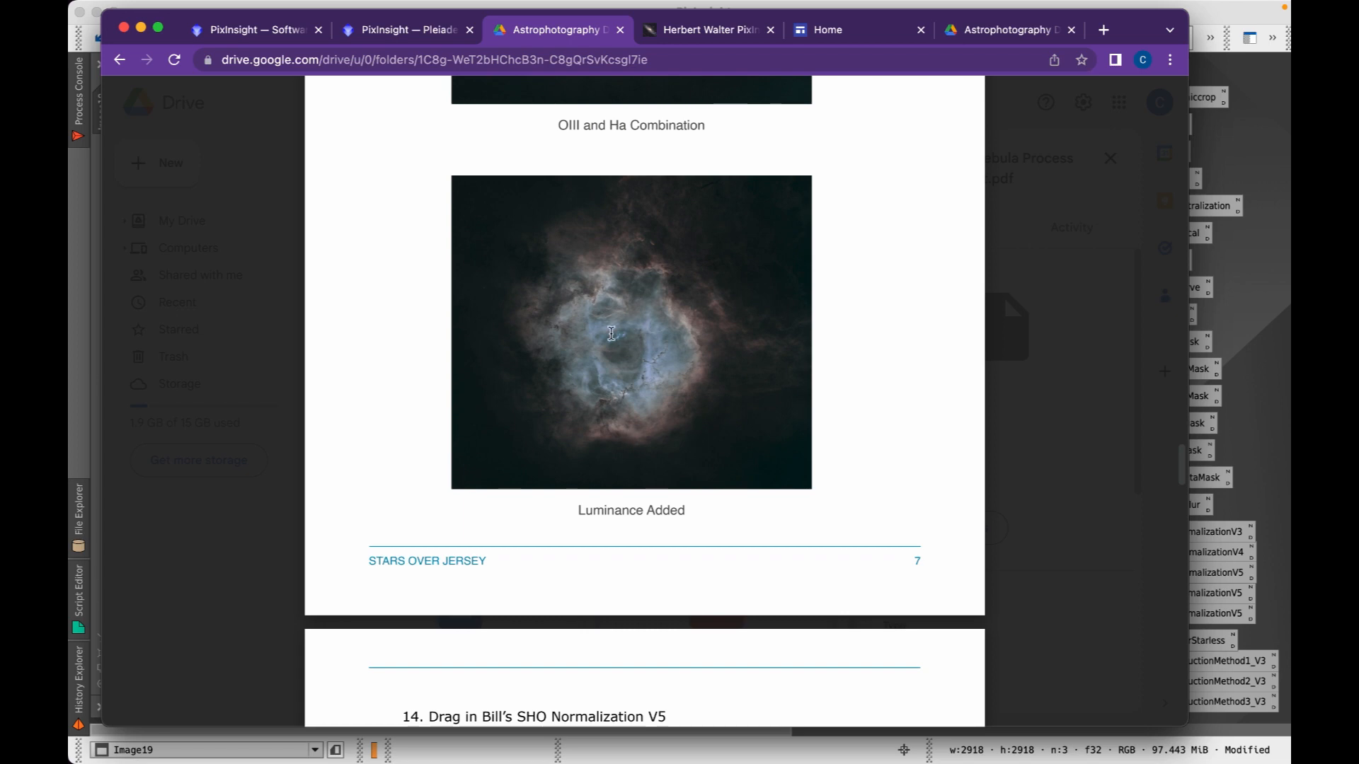
pyautogui.scroll(-15, 627, 333)
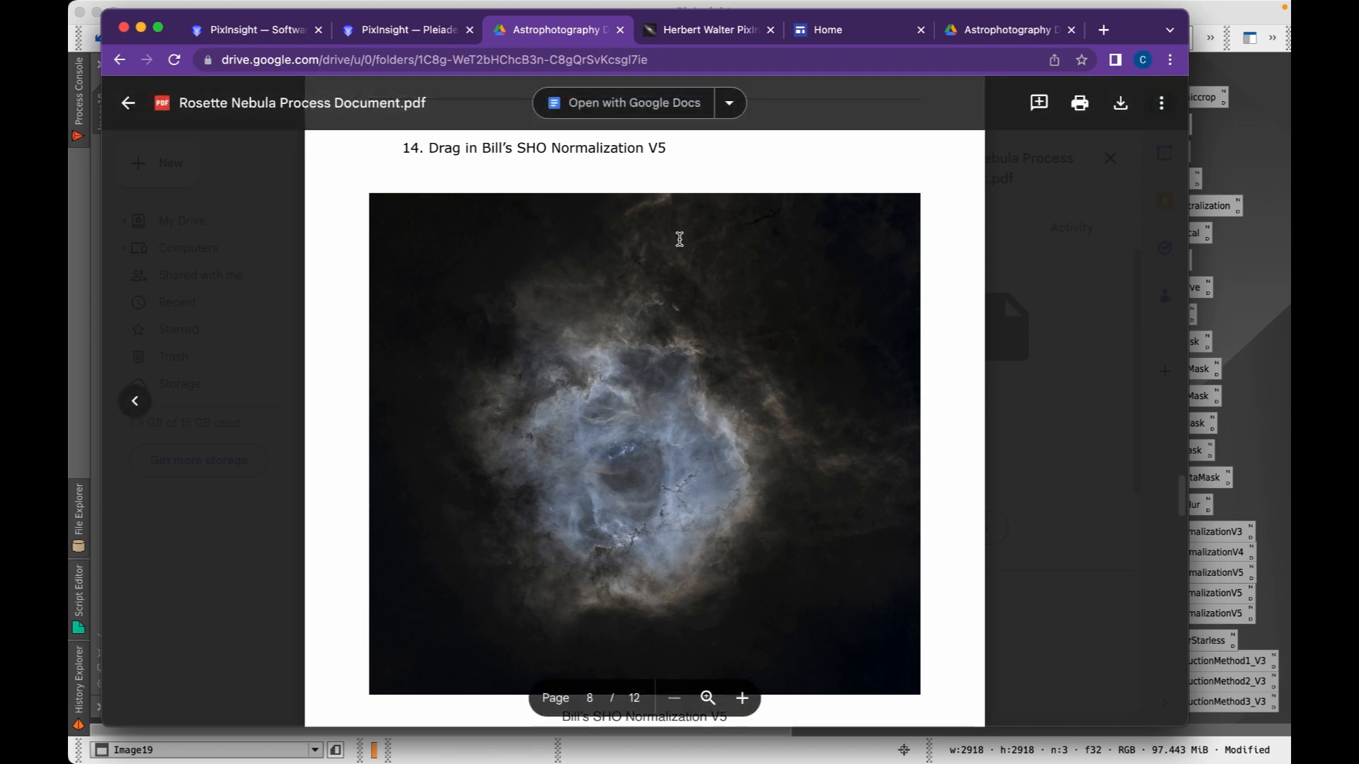
pyautogui.scroll(-2, 639, 436)
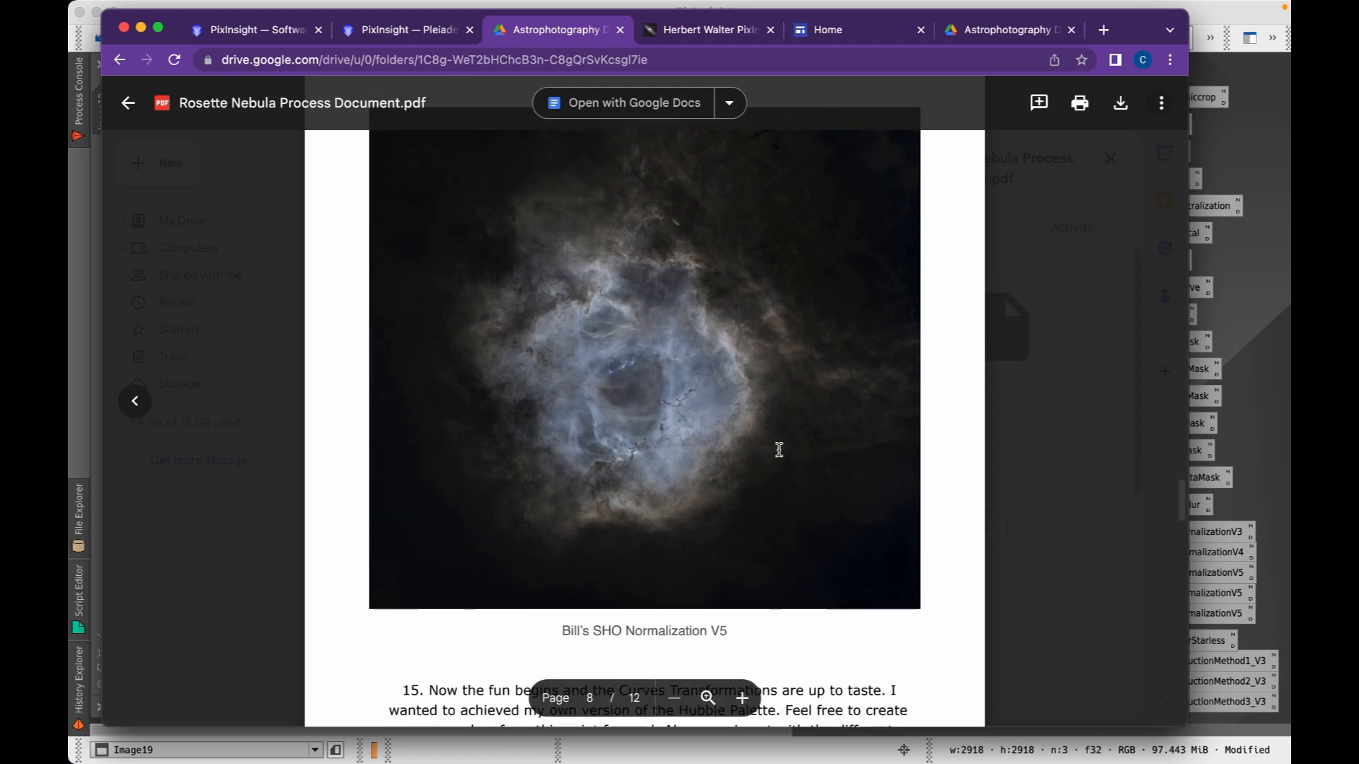
pyautogui.click(142, 30)
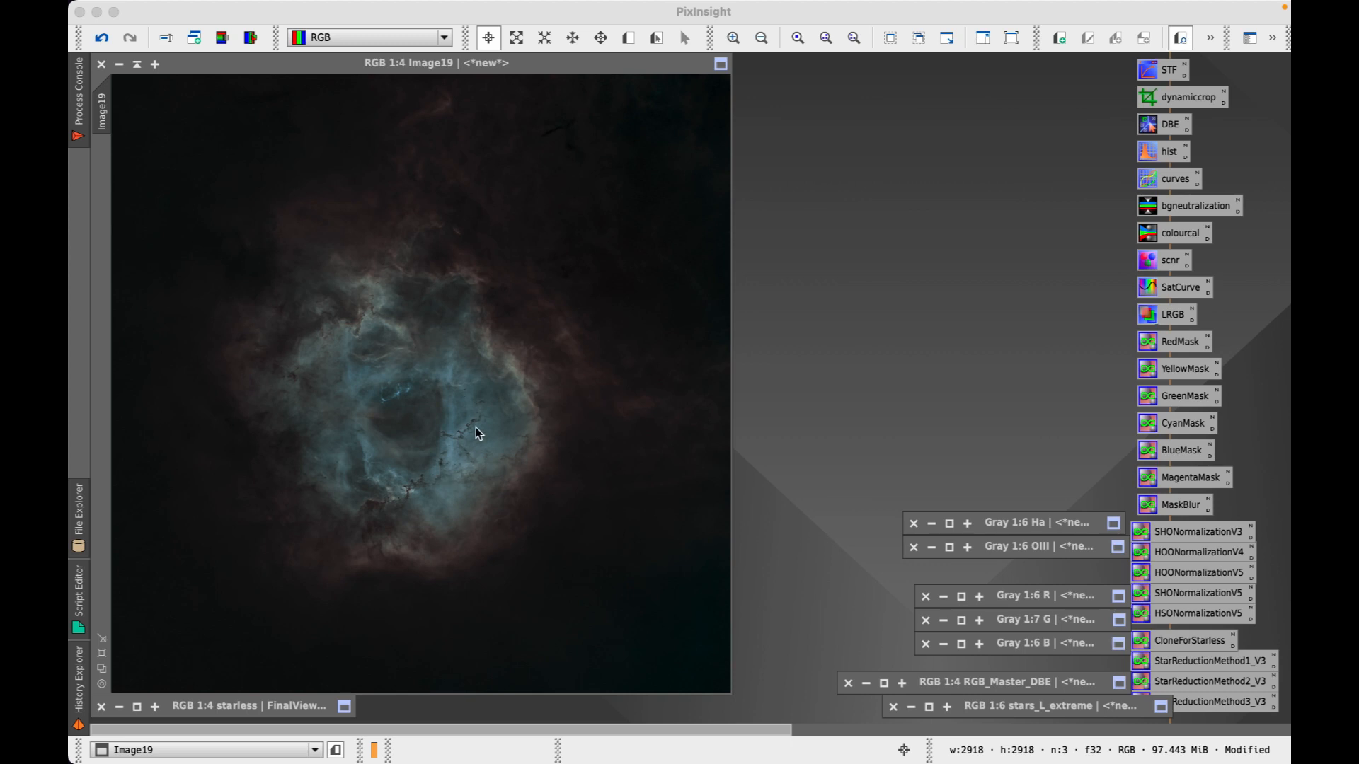
# - Reopen the process document in Chrome to examine the SHO Normalization V5 result in step 14, then return to Image19 in PixInsight
pyautogui.moveTo(438, 761)
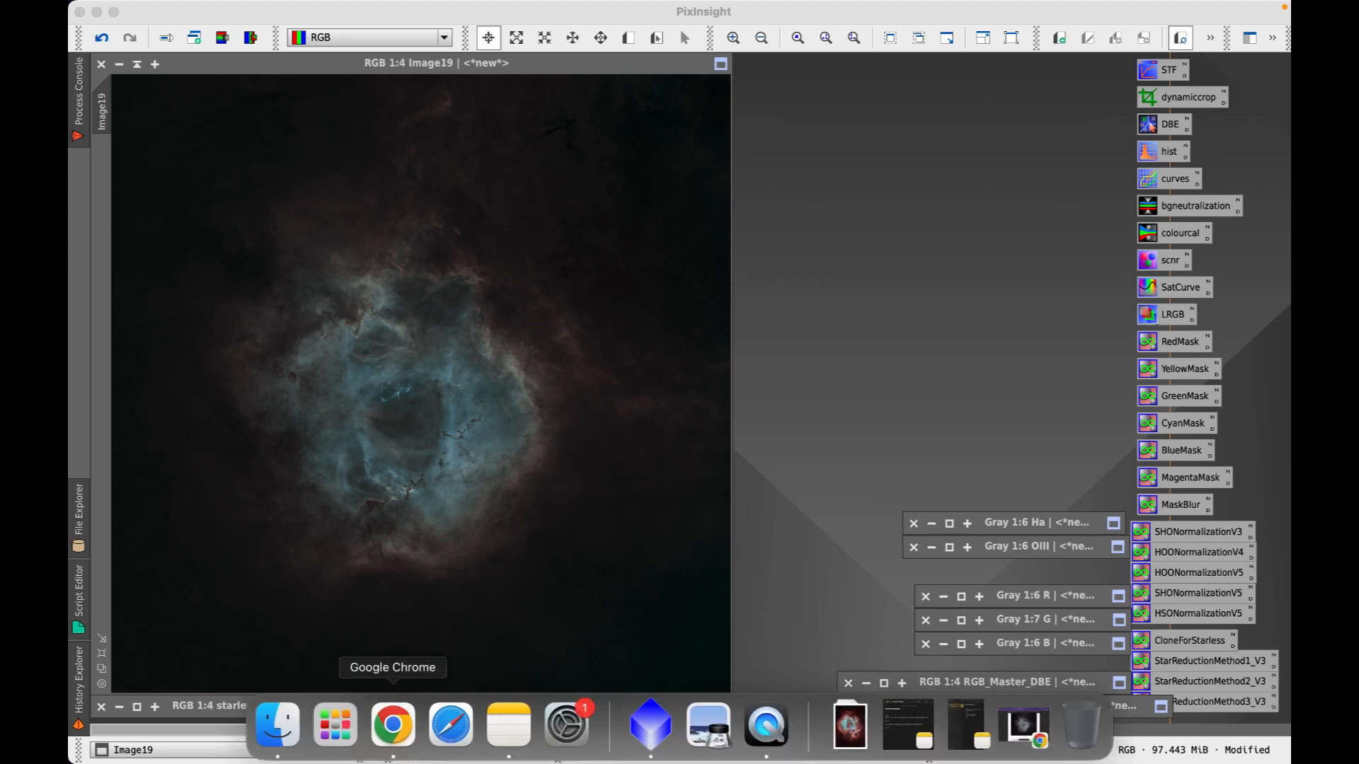
pyautogui.click(417, 730)
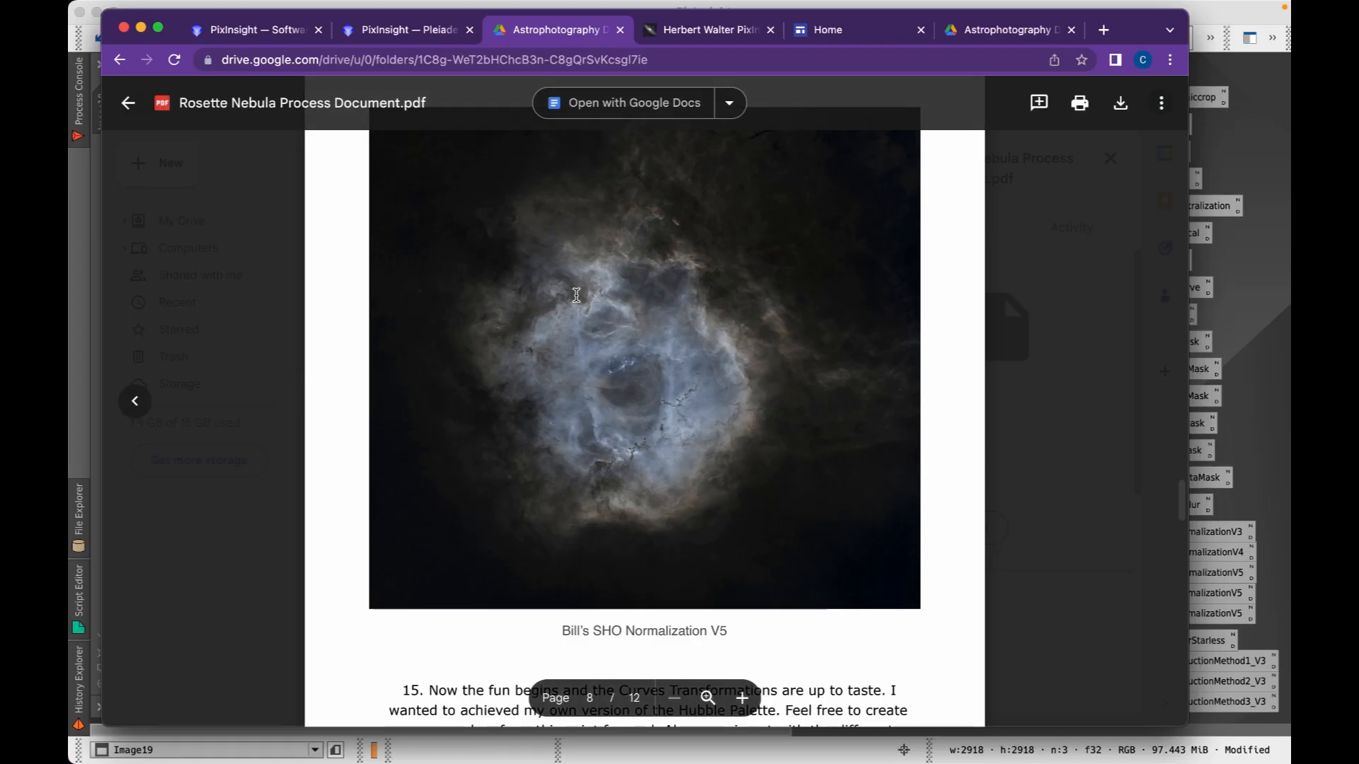
pyautogui.scroll(2, 672, 354)
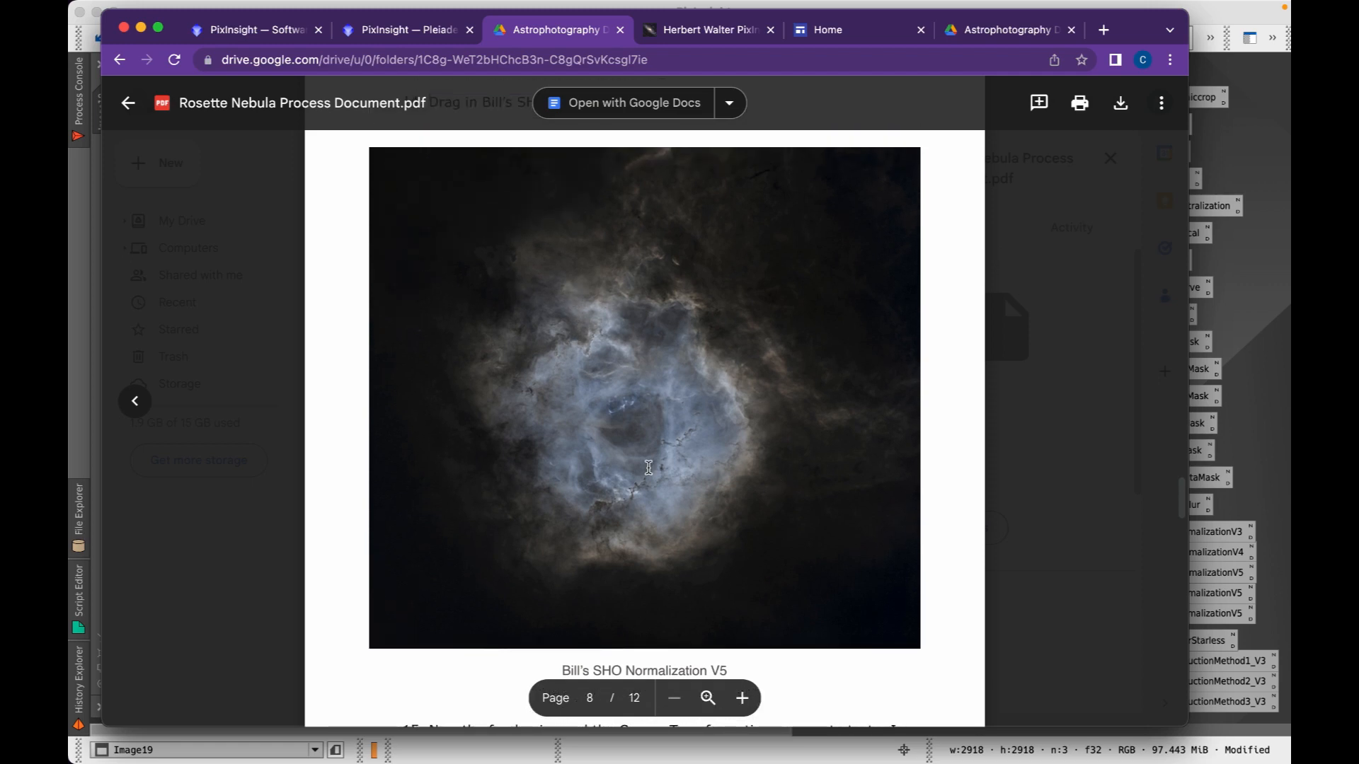
pyautogui.scroll(3, 648, 467)
pyautogui.scroll(-2, 648, 467)
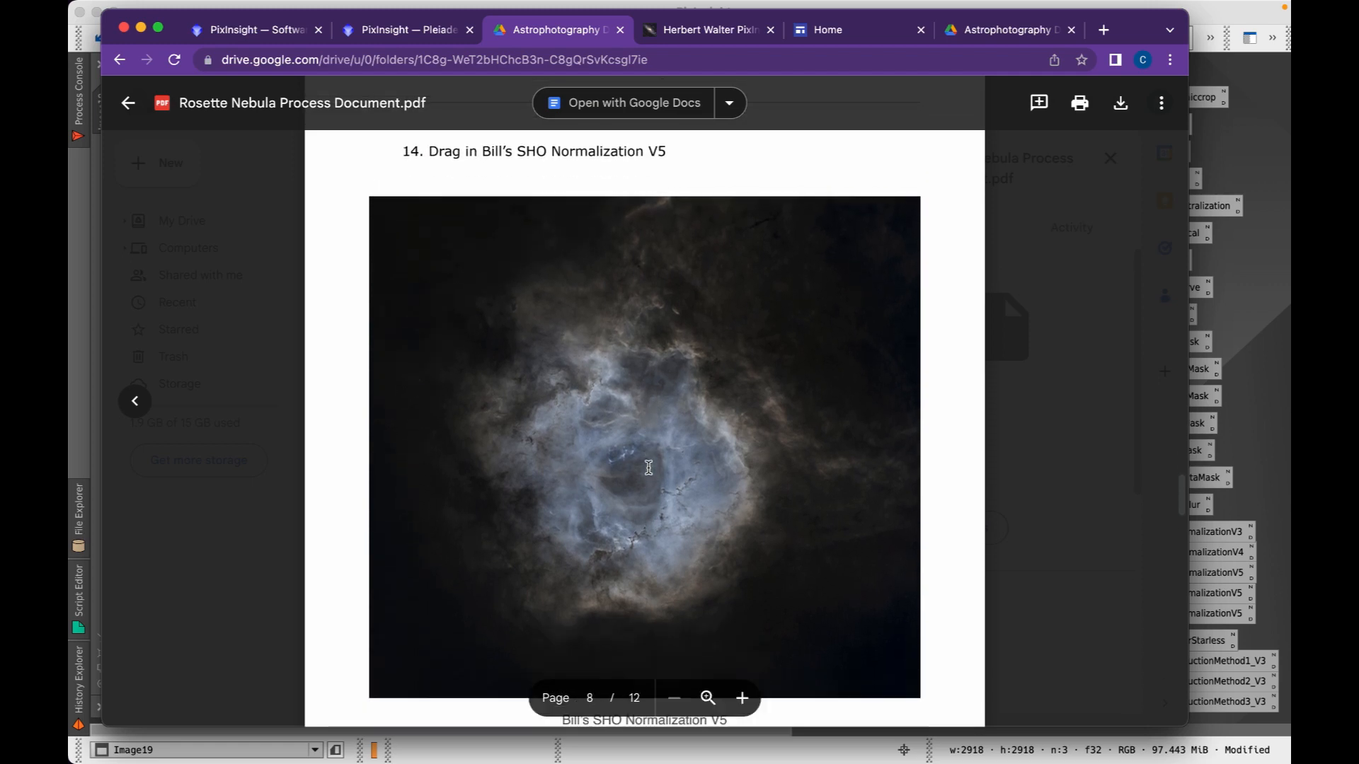
pyautogui.scroll(2, 648, 467)
pyautogui.scroll(-1, 709, 366)
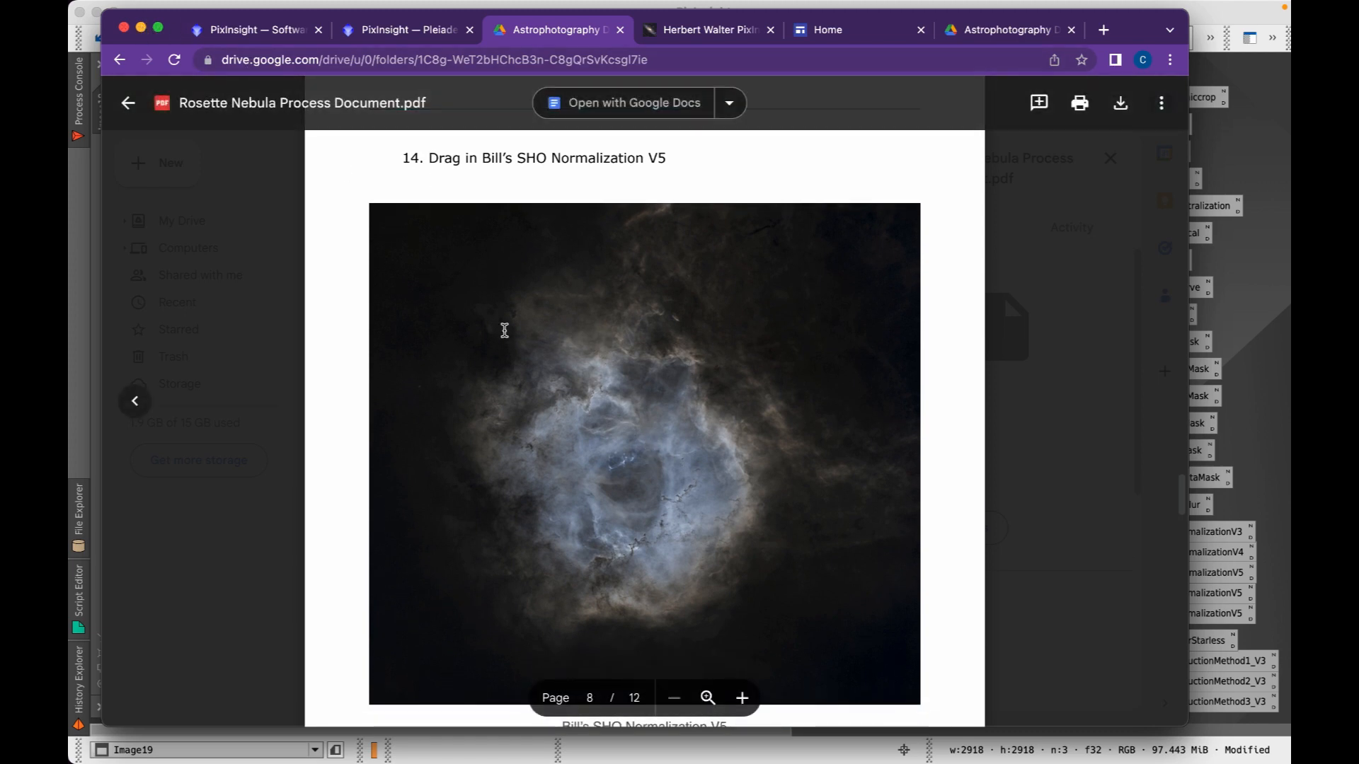
pyautogui.click(141, 28)
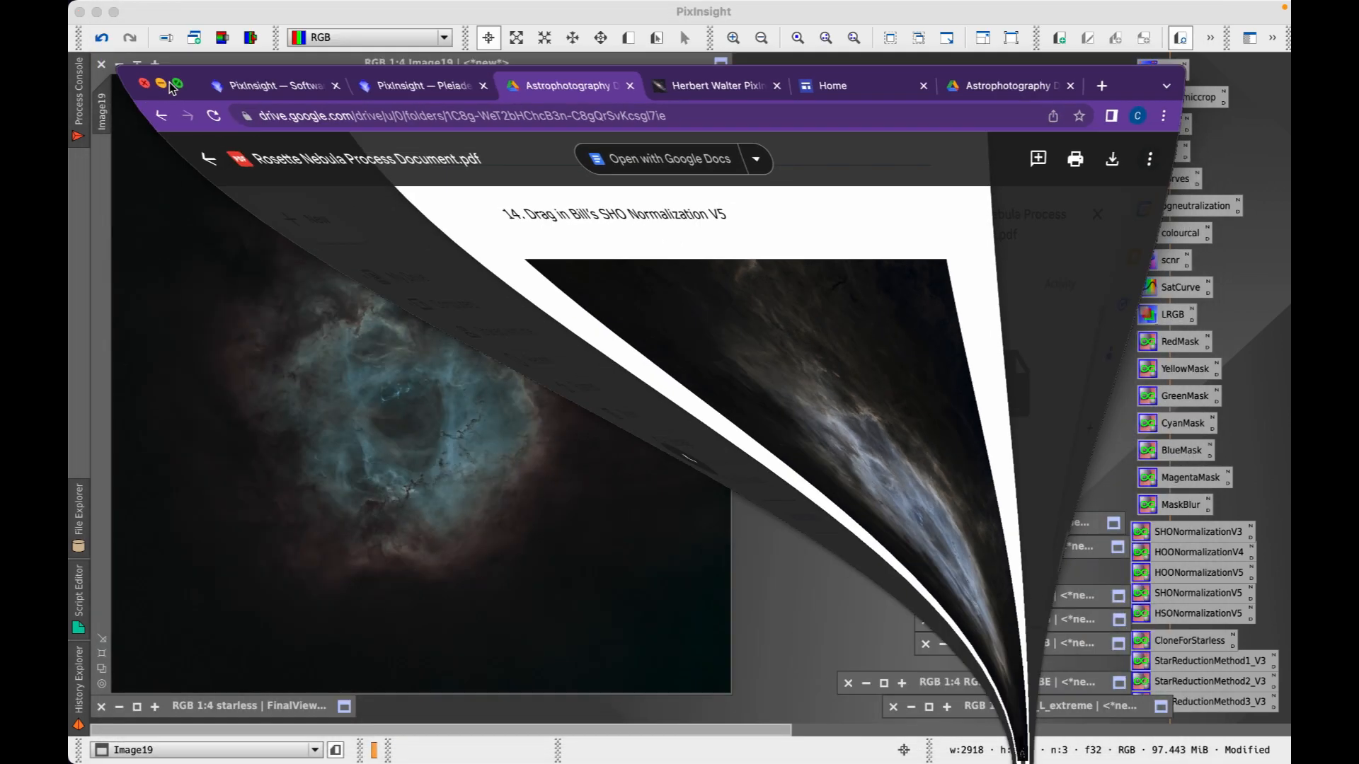
pyautogui.moveTo(335, 58)
pyautogui.mouseDown()
pyautogui.moveTo(359, 82)
pyautogui.moveTo(333, 59)
pyautogui.mouseUp()
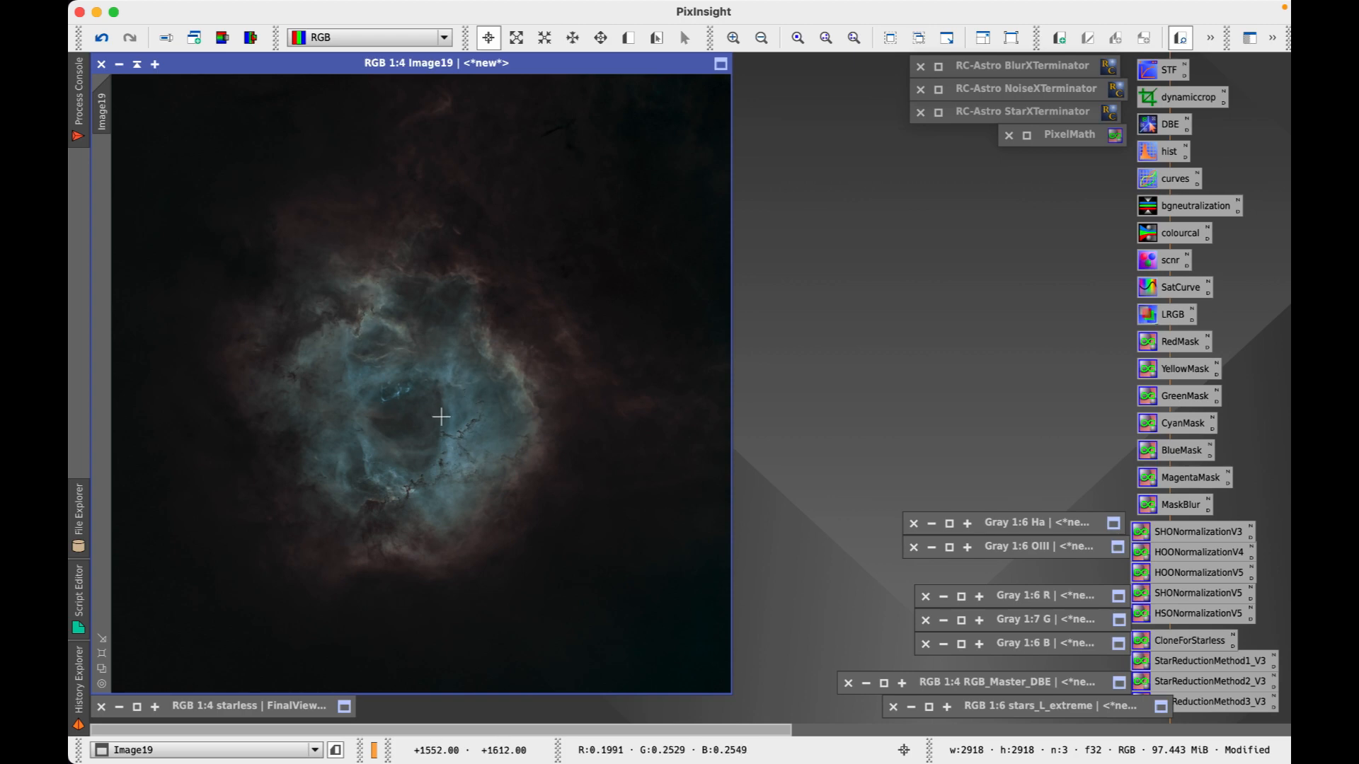
# - Inspect the centre of the nebula in Image19 up close, then return to the full view of the image
pyautogui.scroll(2, 441, 416)
pyautogui.scroll(-3, 441, 417)
pyautogui.scroll(-1, 441, 417)
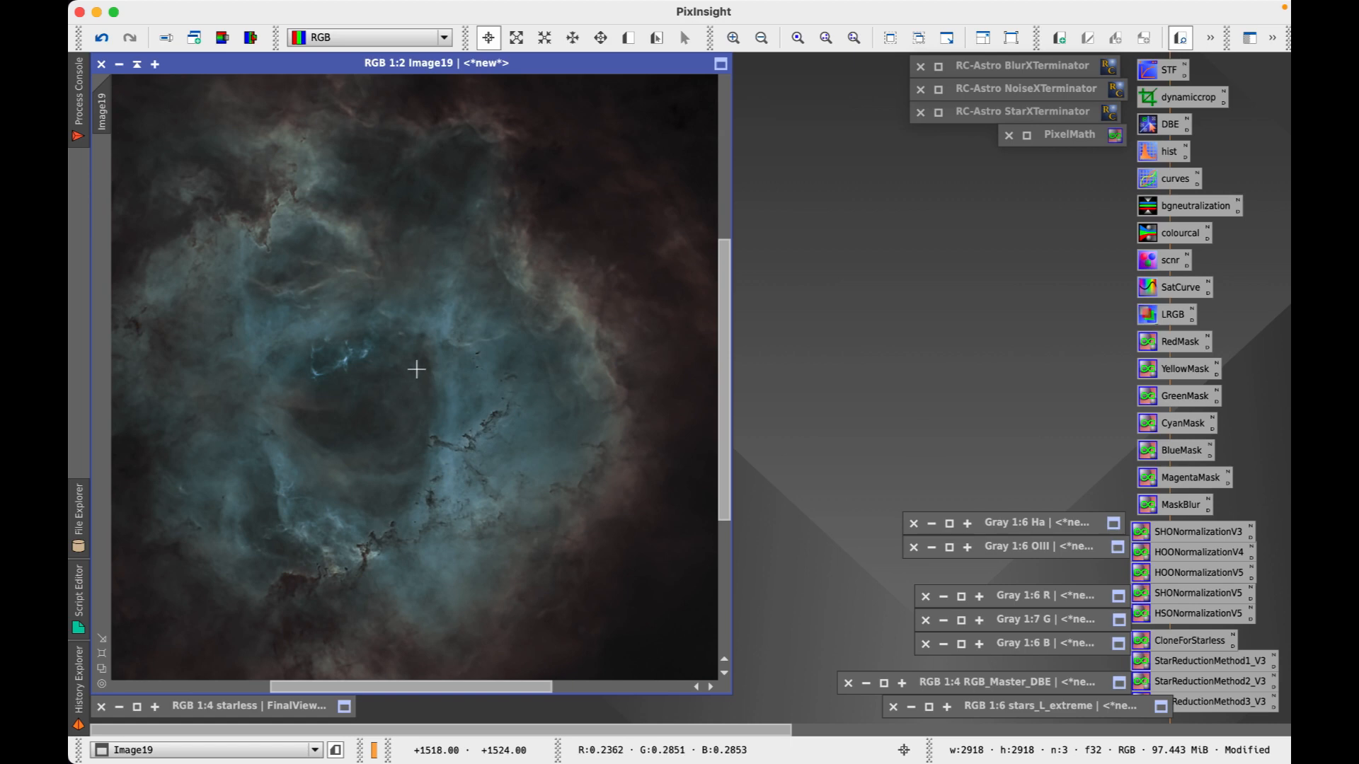
pyautogui.scroll(2, 416, 368)
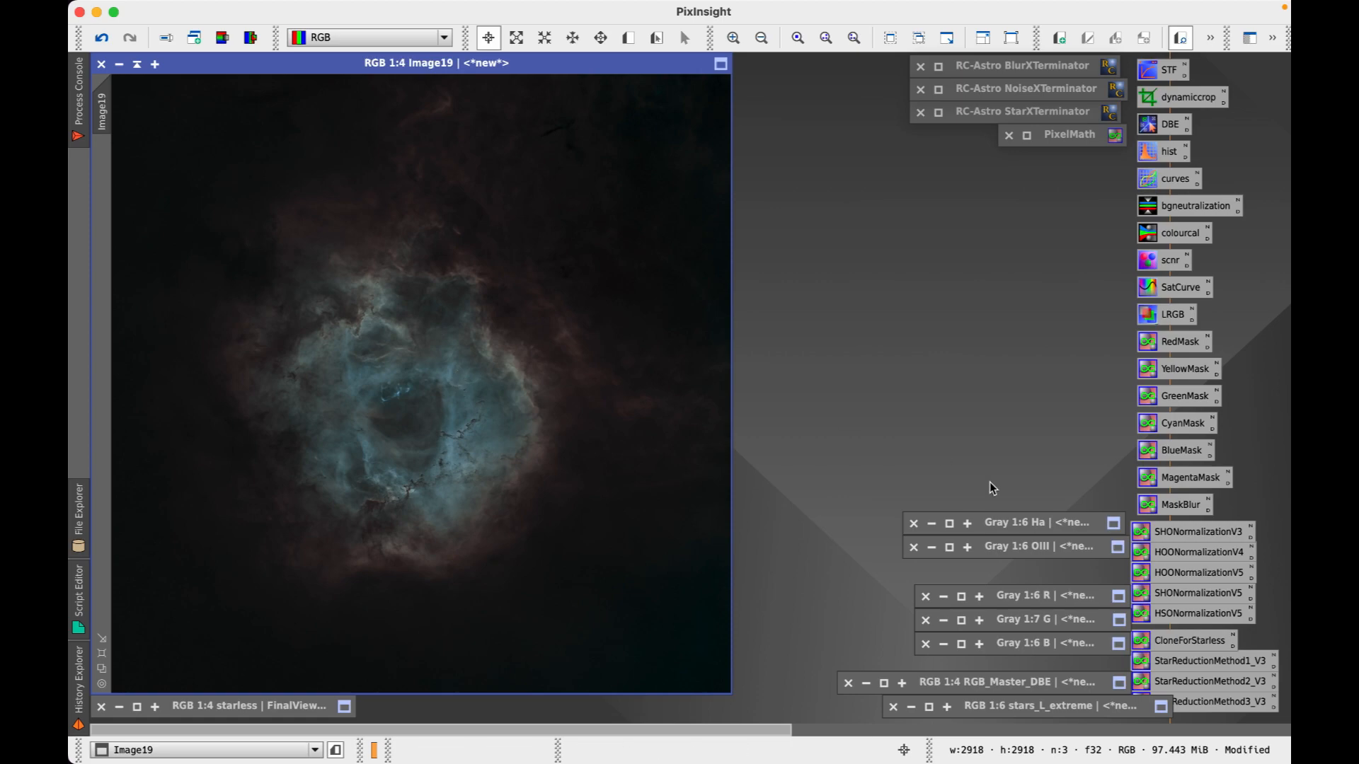
# - Switch to Chrome to read steps 15 to 19 on curves, red mask and export in the process document, then return to PixInsight
pyautogui.moveTo(427, 745)
pyautogui.click(393, 726)
pyautogui.scroll(-10, 635, 475)
pyautogui.scroll(2, 636, 476)
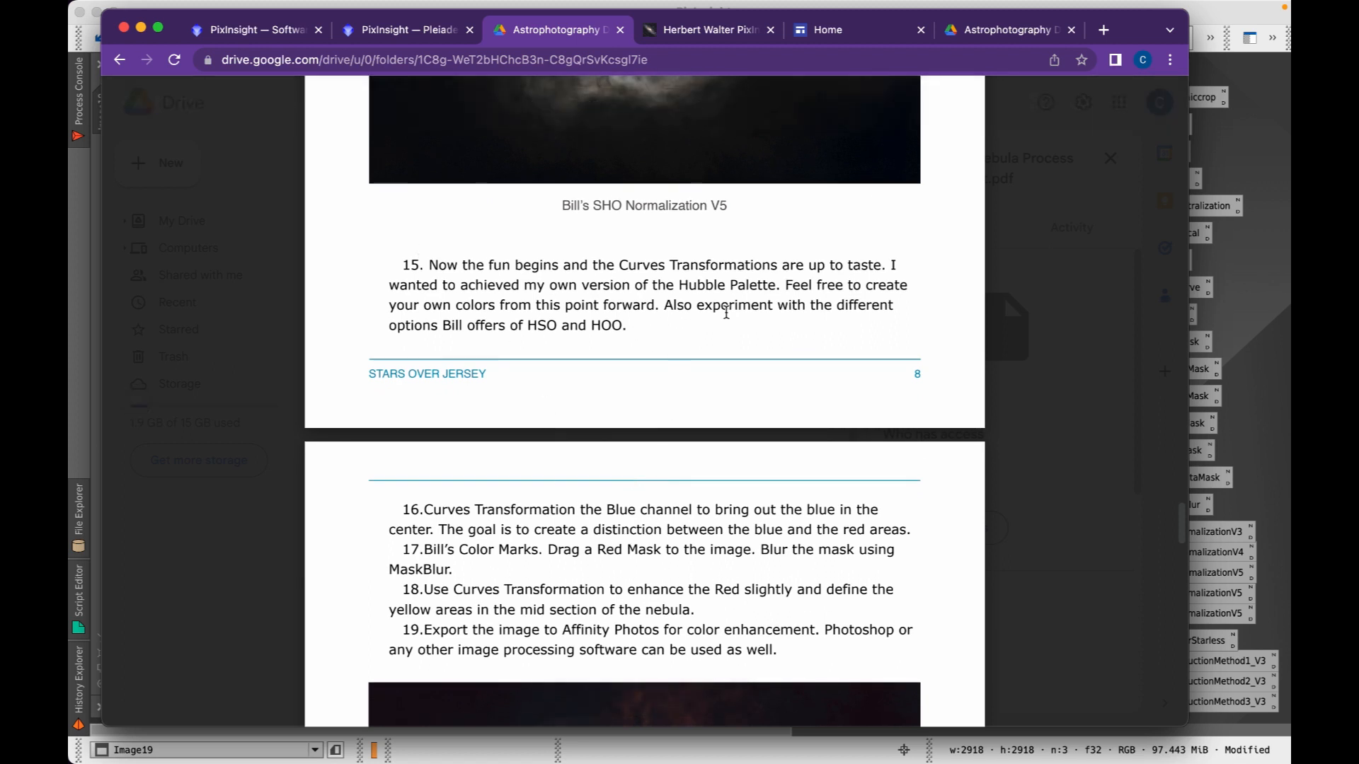
pyautogui.scroll(1, 669, 292)
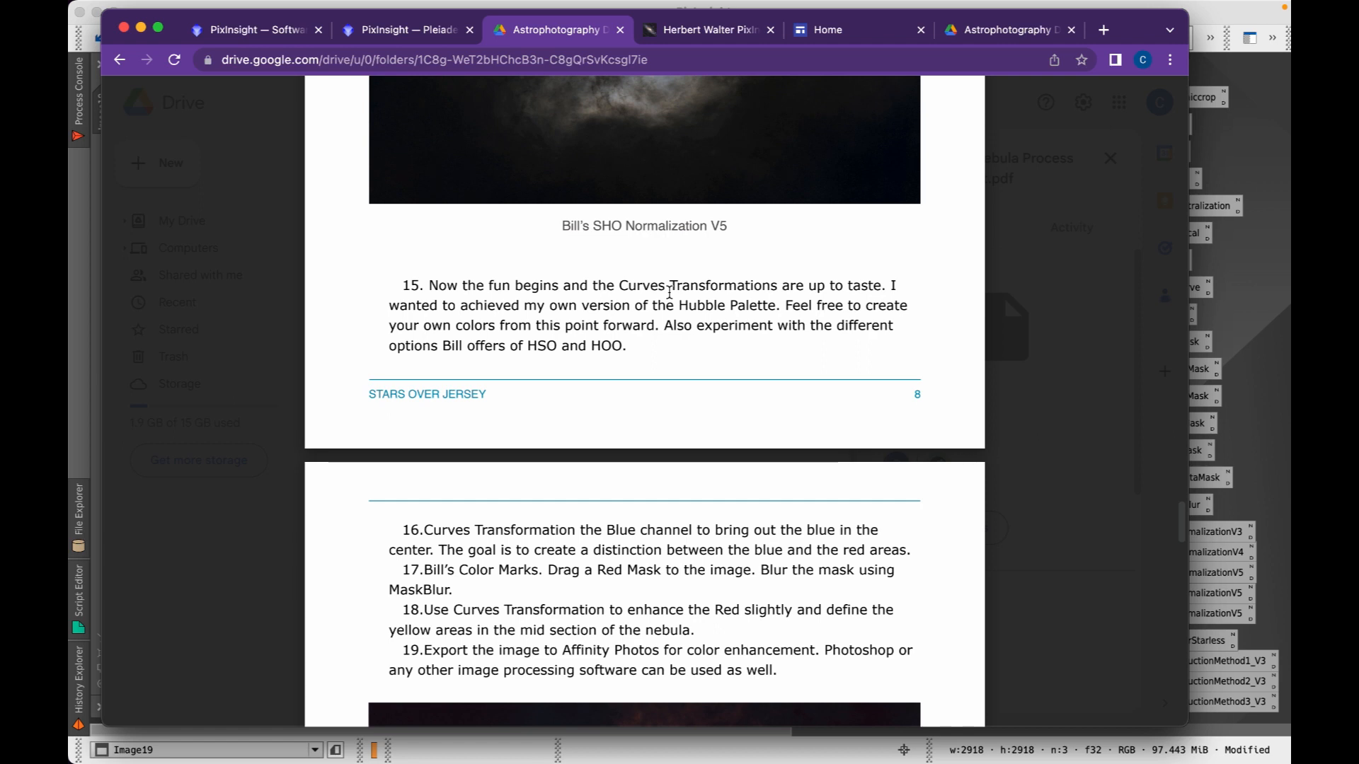
pyautogui.scroll(2, 669, 292)
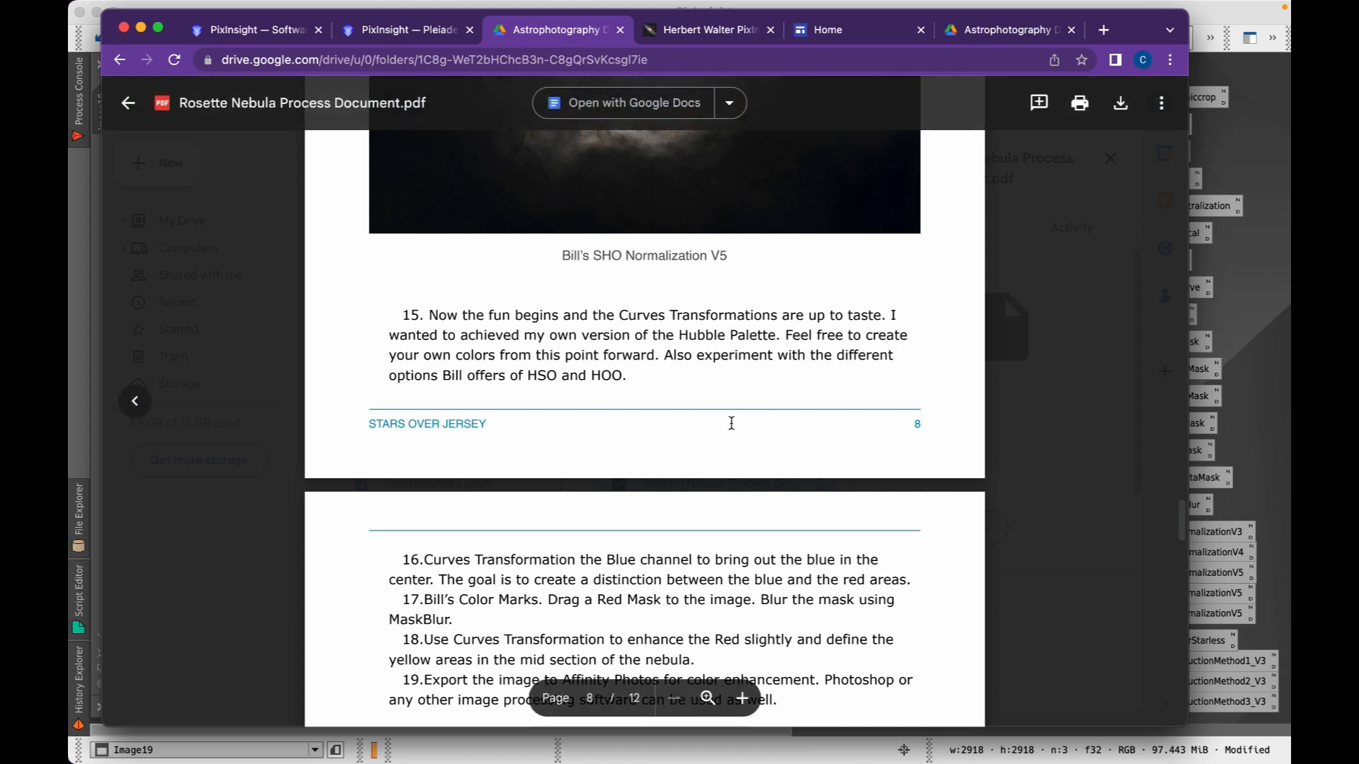
pyautogui.scroll(1, 700, 391)
pyautogui.scroll(-1, 699, 391)
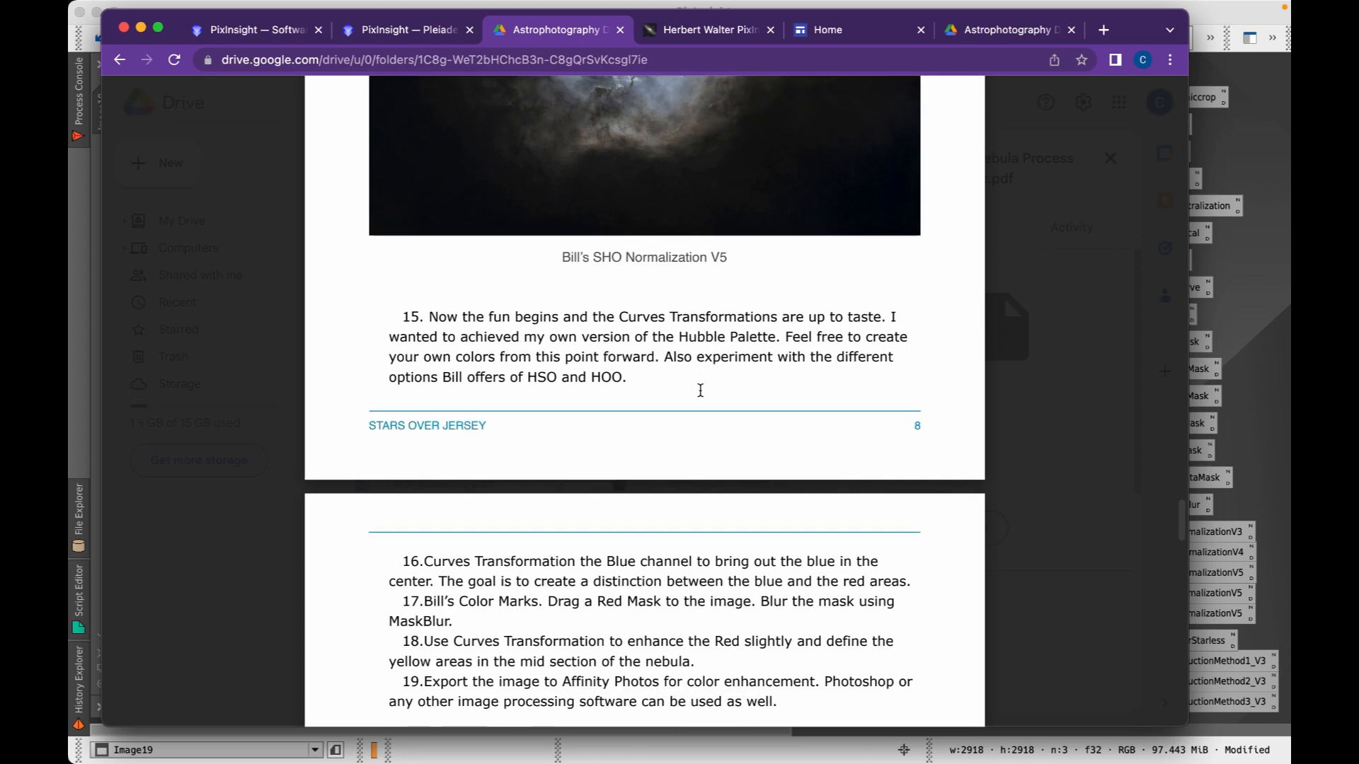
pyautogui.scroll(-1, 700, 391)
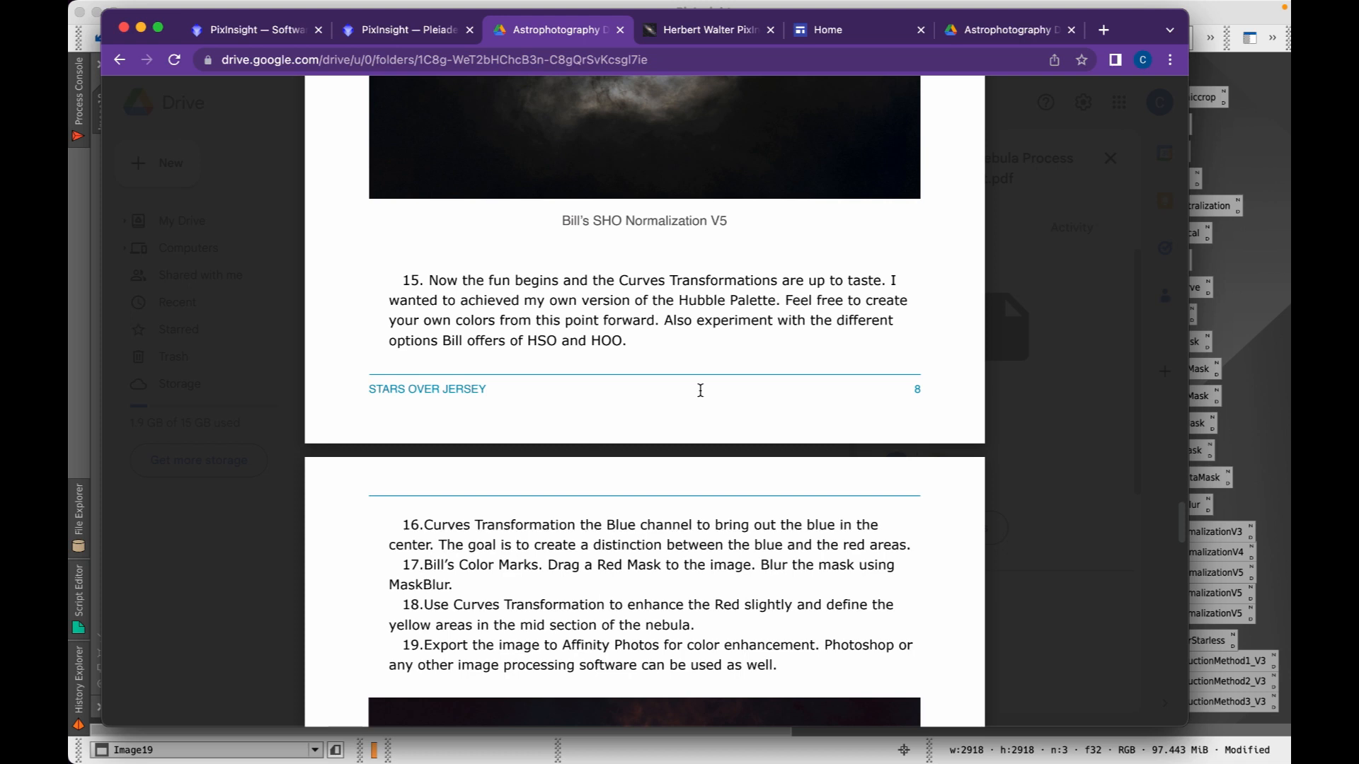
pyautogui.scroll(-1, 700, 390)
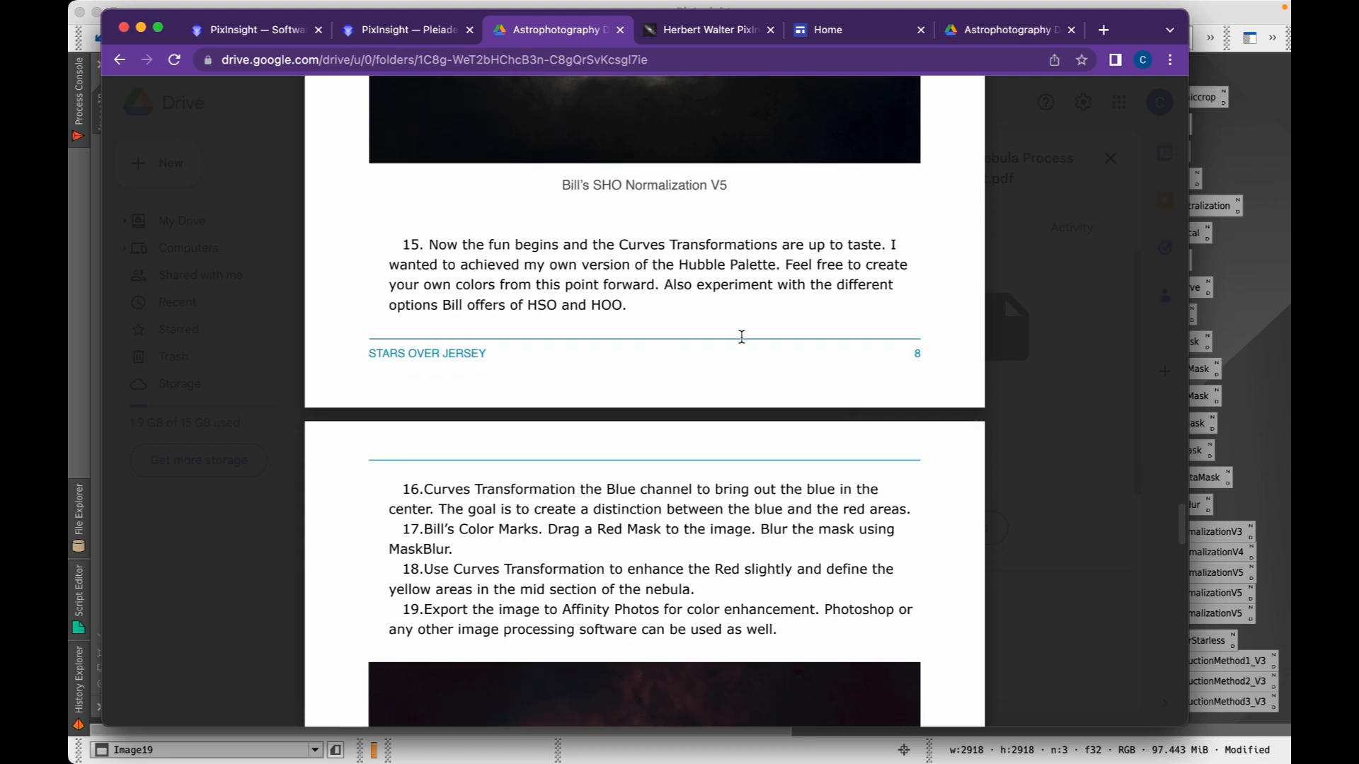
pyautogui.scroll(1, 698, 363)
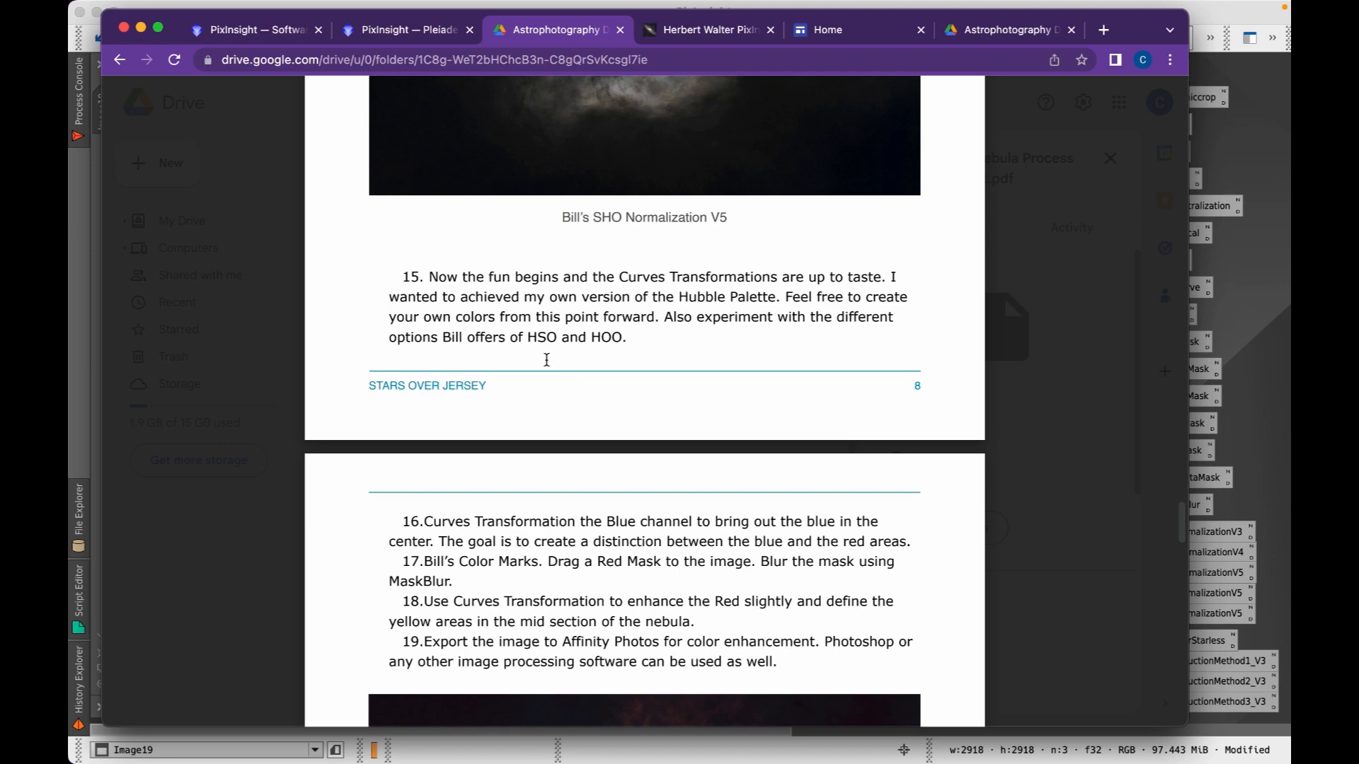
pyautogui.click(140, 28)
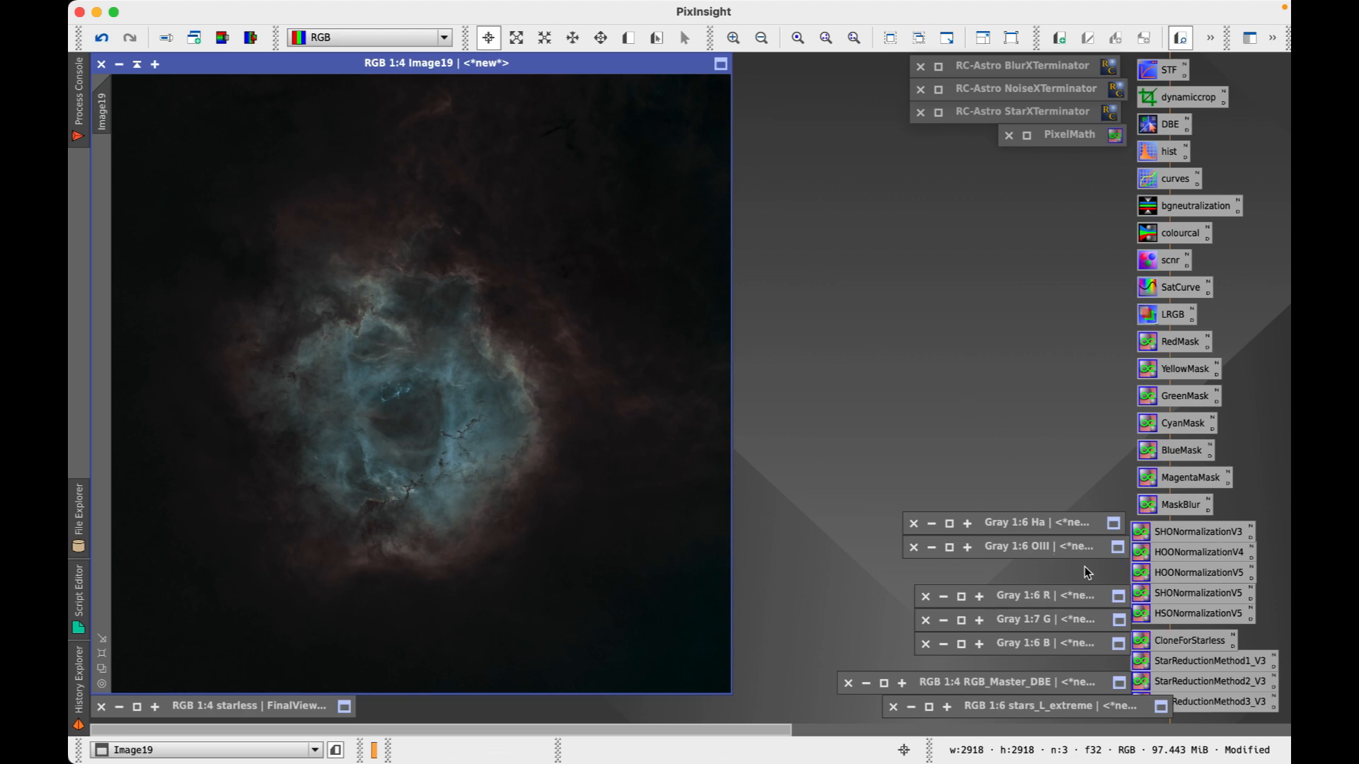
# - Examine the HOONormalizationV5 PixelMath expression and its parameters, then close it without applying it
pyautogui.click(1193, 575)
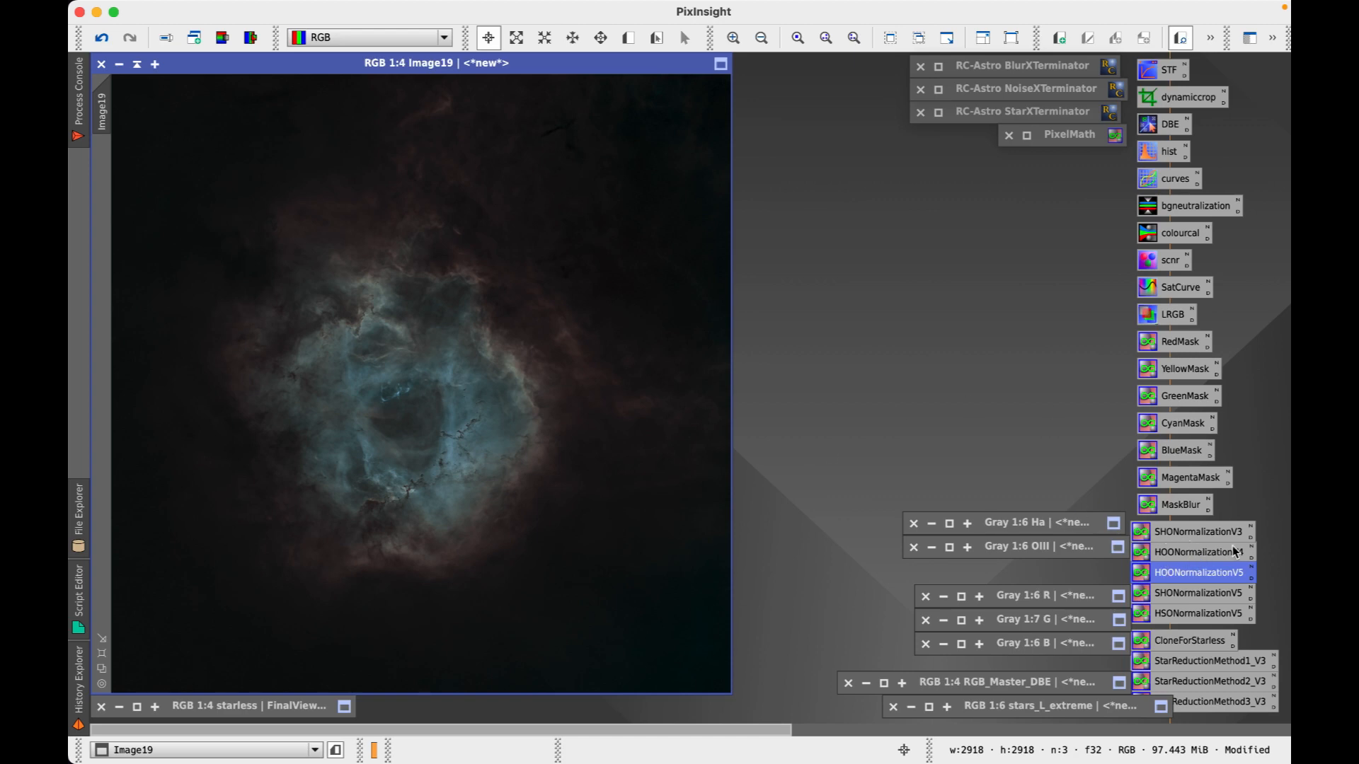
pyautogui.doubleClick(1180, 578)
pyautogui.moveTo(476, 93); pyautogui.dragTo(731, 88)
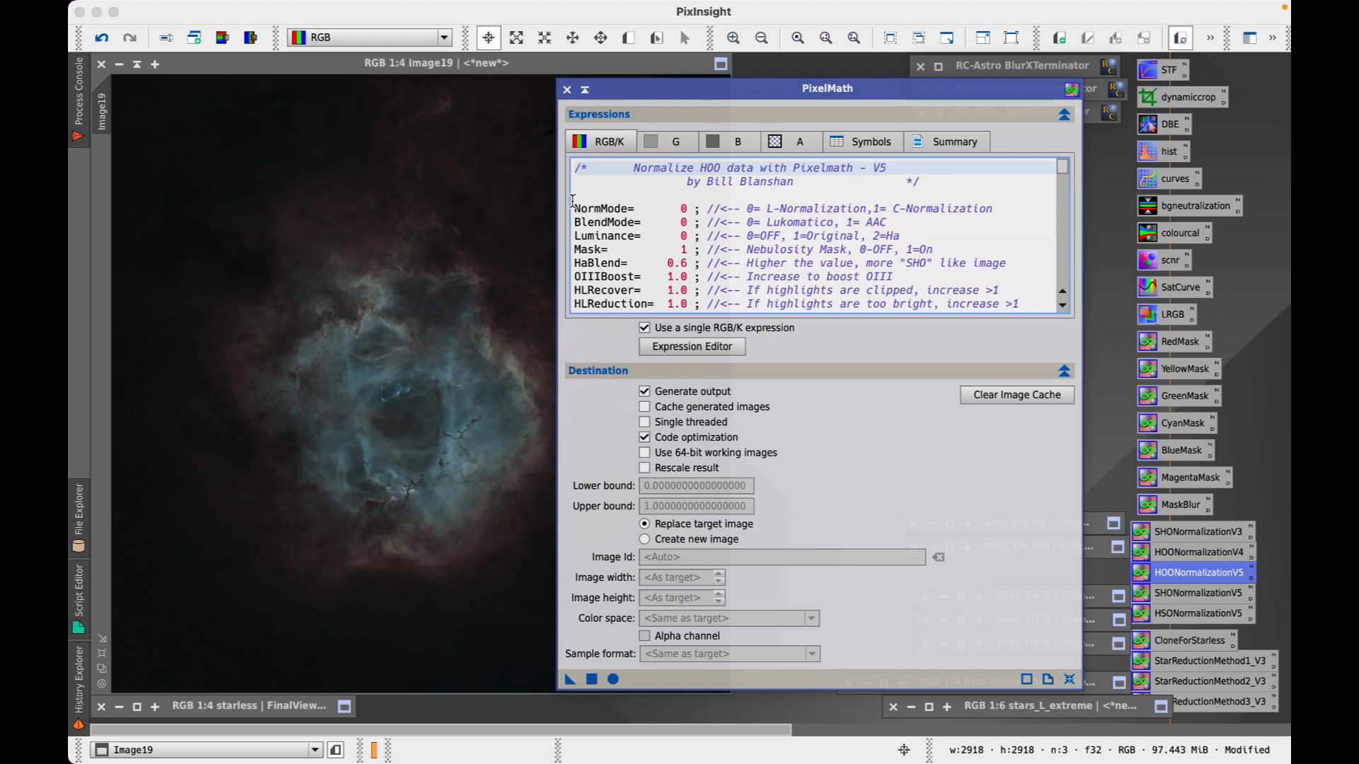
pyautogui.click(566, 89)
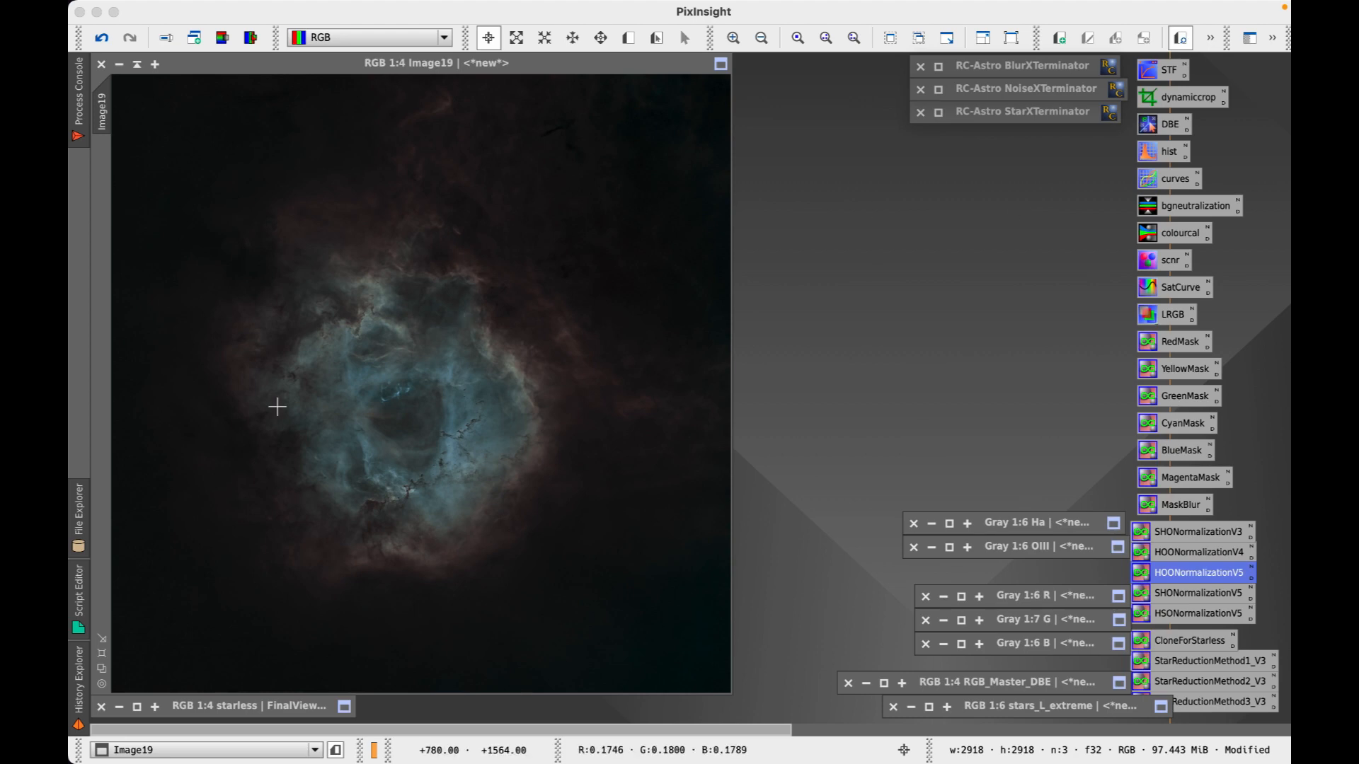
# - Compare Image19 side by side with the finished starless reference image, then minimize the reference and restore Image19's position
pyautogui.click(525, 62)
pyautogui.click(525, 62)
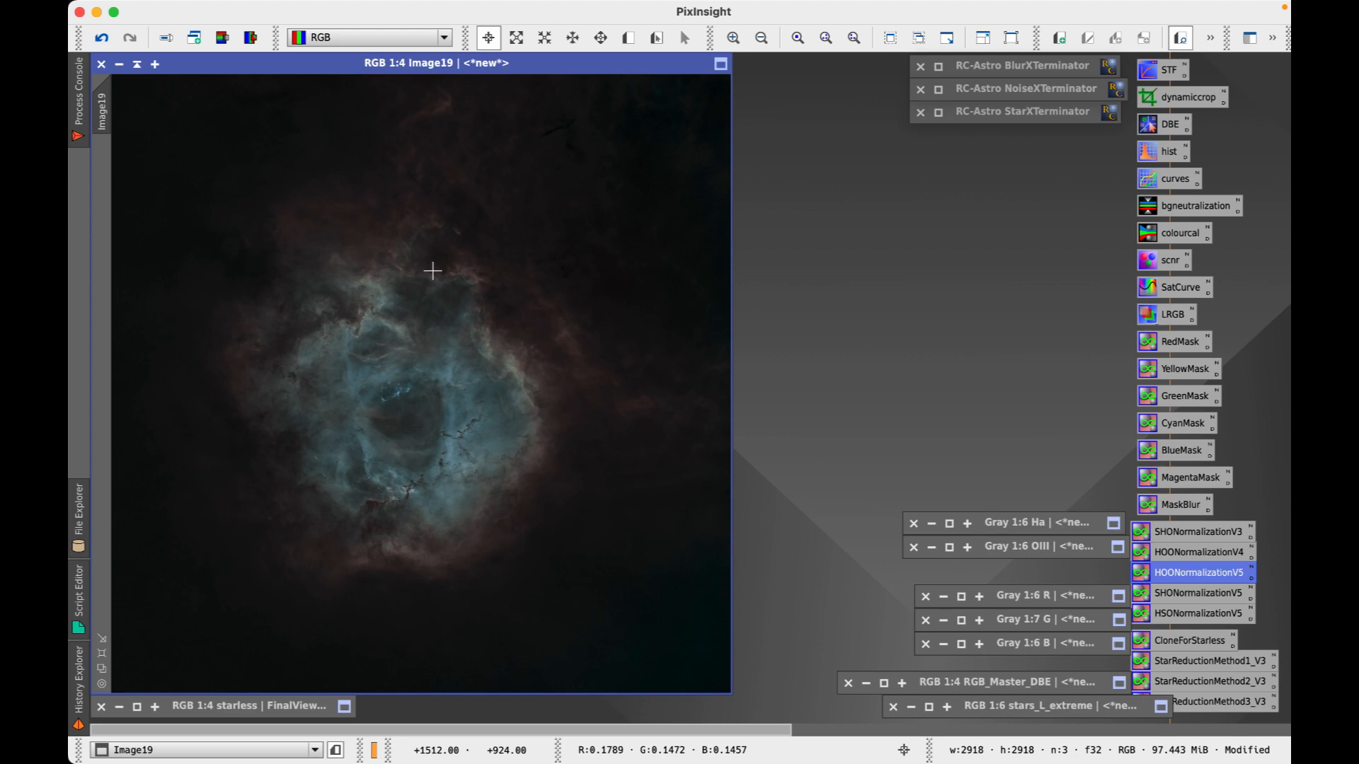
pyautogui.moveTo(423, 71); pyautogui.dragTo(932, 51)
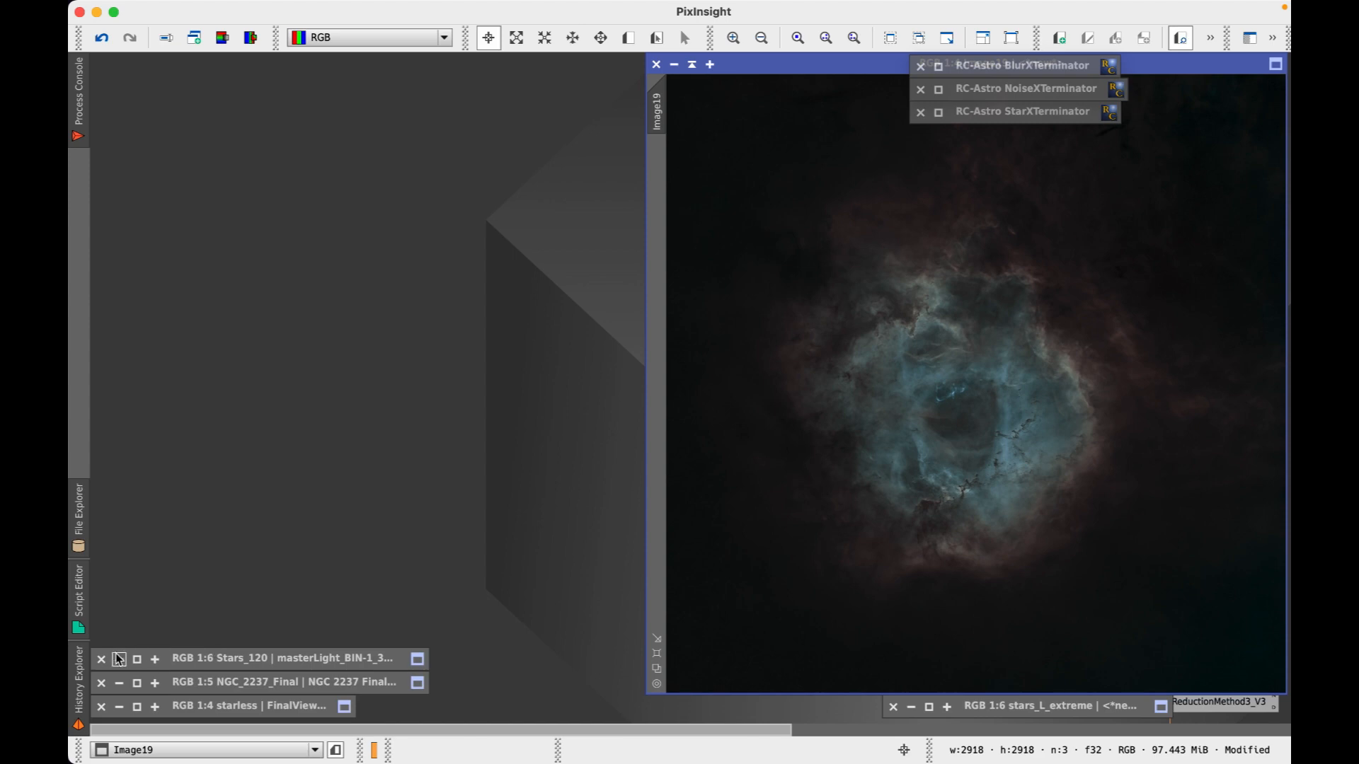
pyautogui.click(137, 707)
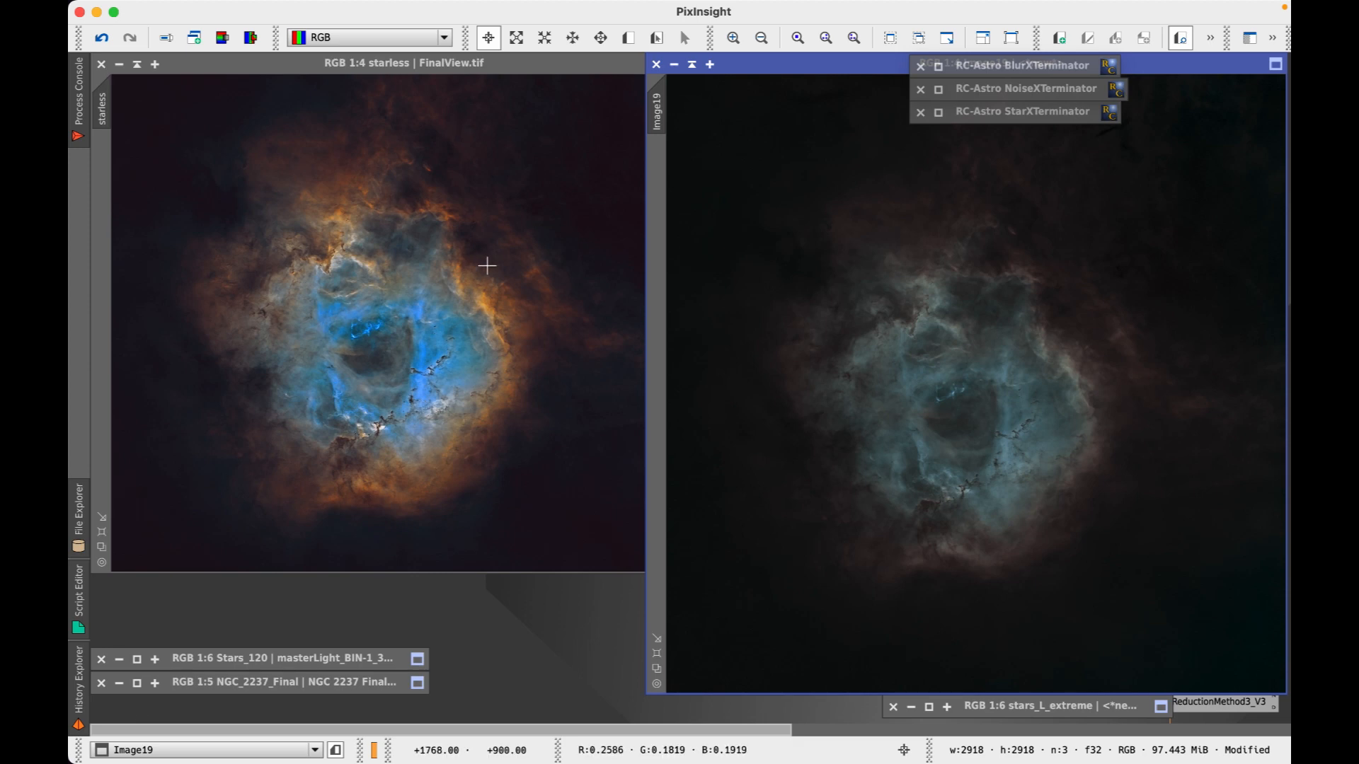
pyautogui.moveTo(873, 69); pyautogui.dragTo(882, 69)
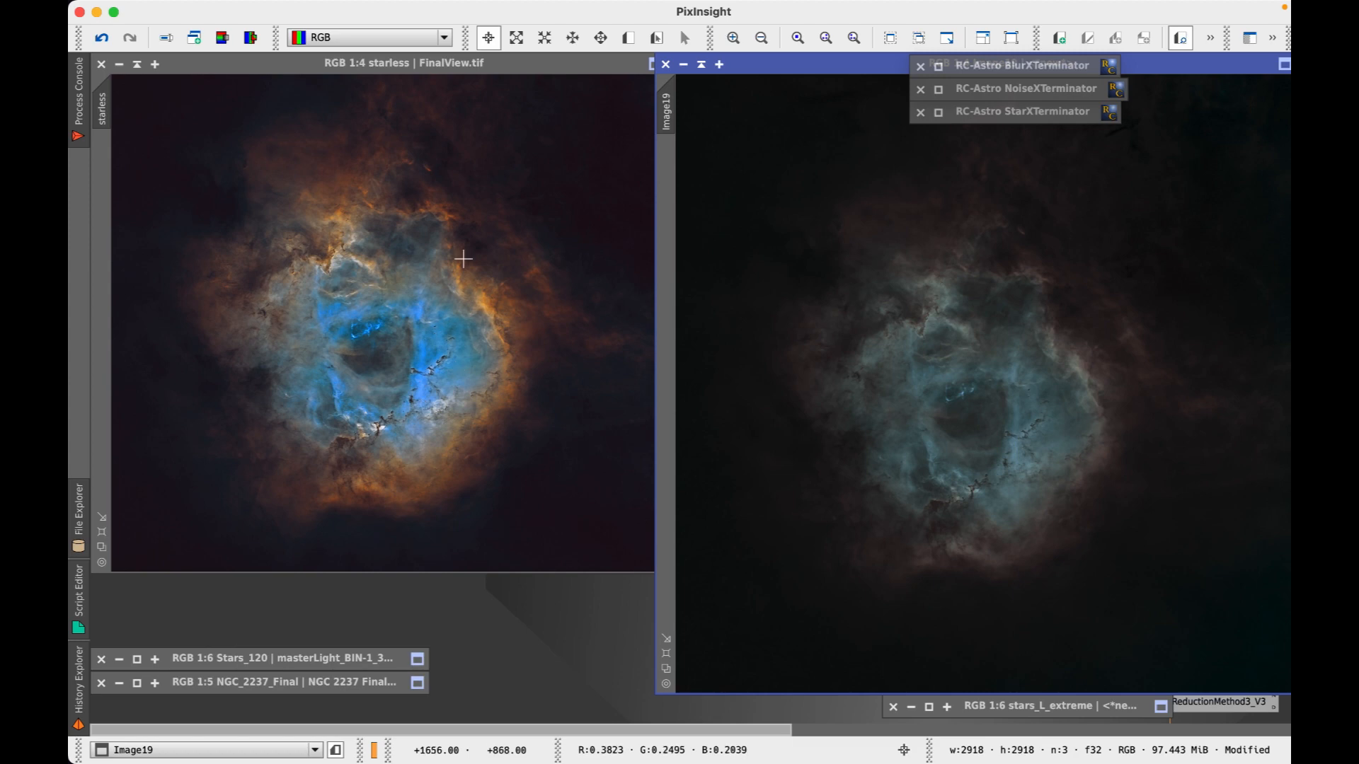
pyautogui.click(137, 65)
pyautogui.click(701, 64)
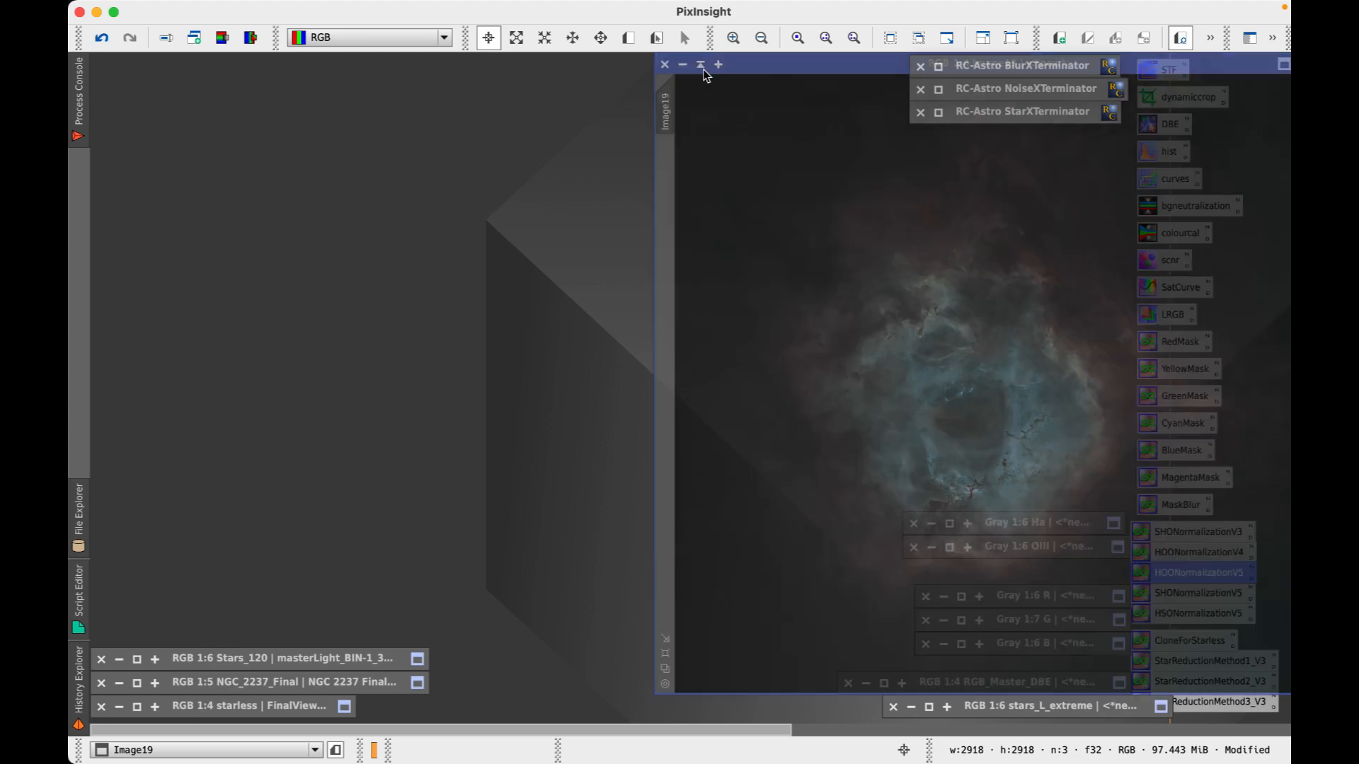
pyautogui.moveTo(262, 83)
pyautogui.mouseDown()
pyautogui.moveTo(248, 72)
pyautogui.moveTo(262, 75)
pyautogui.mouseUp()
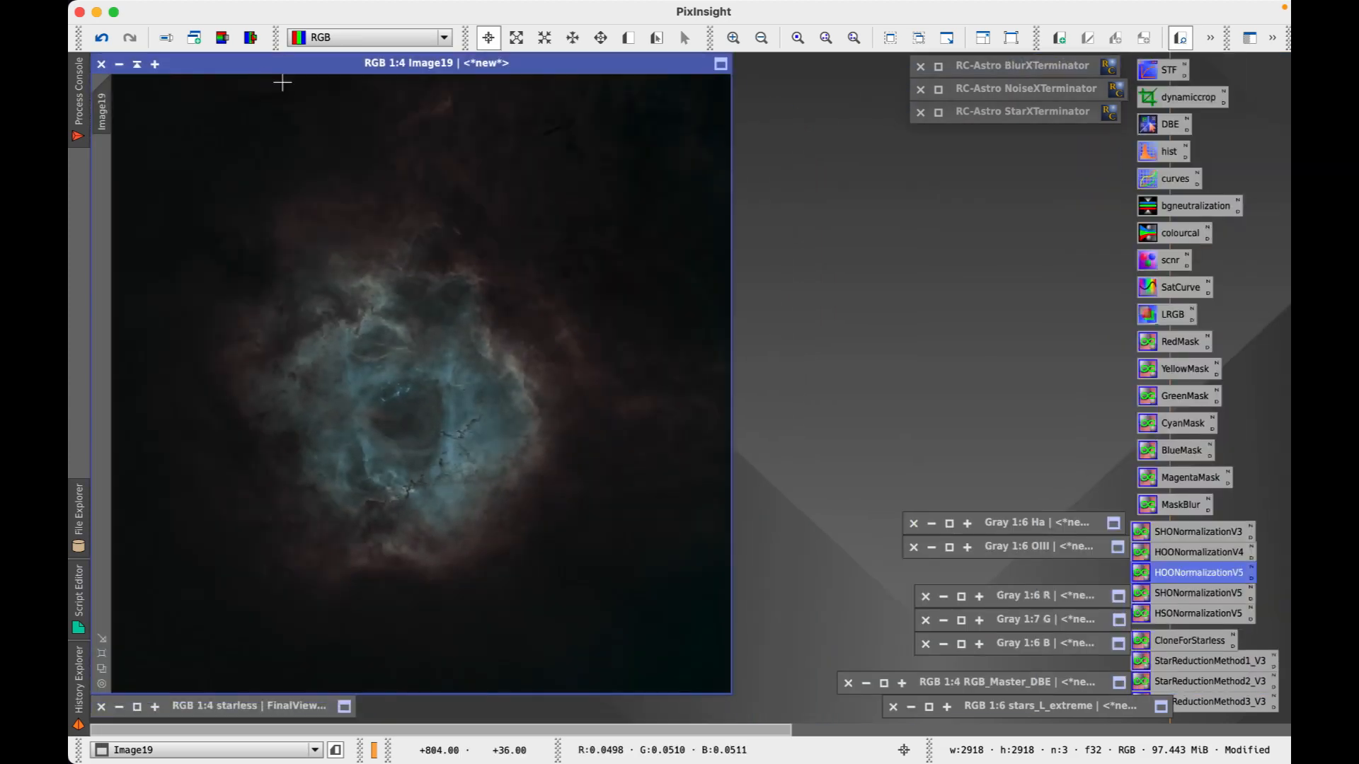
pyautogui.moveTo(407, 68); pyautogui.dragTo(406, 66)
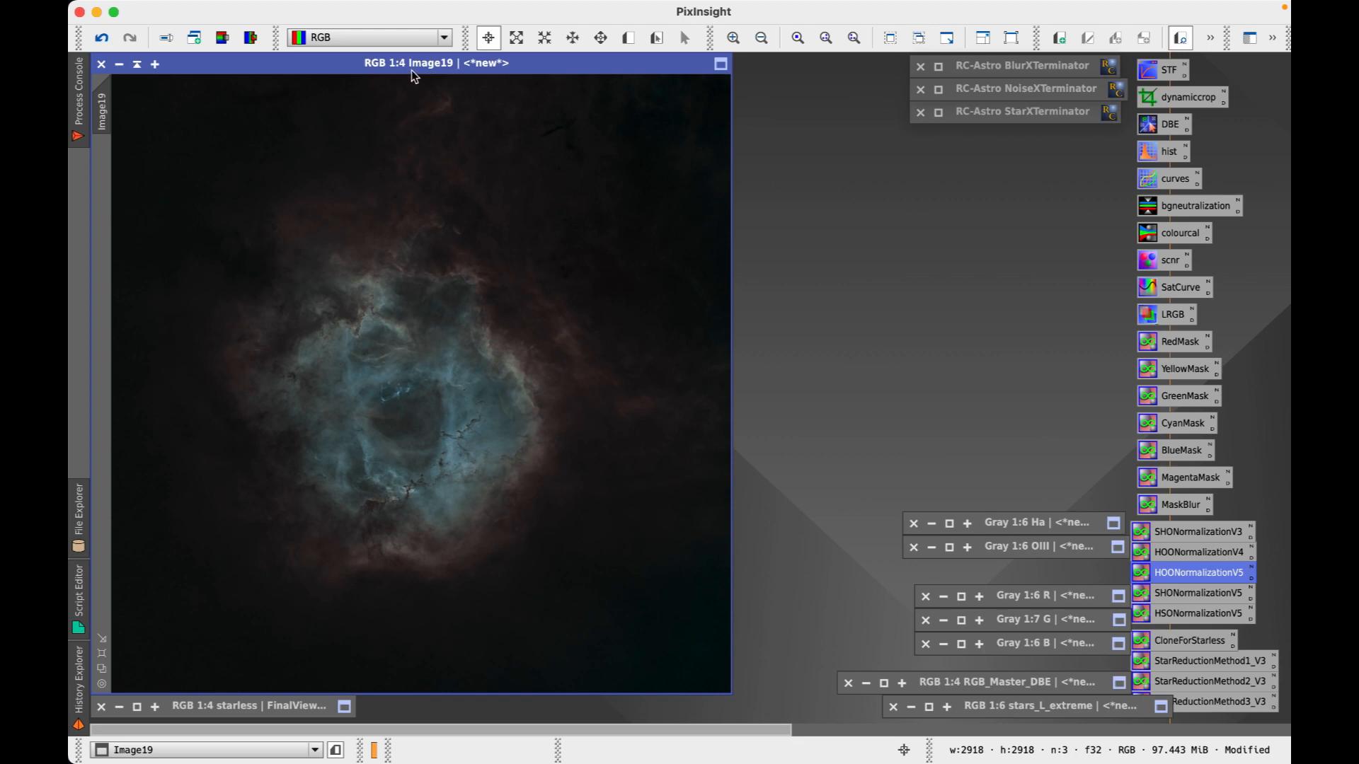
pyautogui.moveTo(393, 66); pyautogui.dragTo(395, 68)
pyautogui.click(1029, 429)
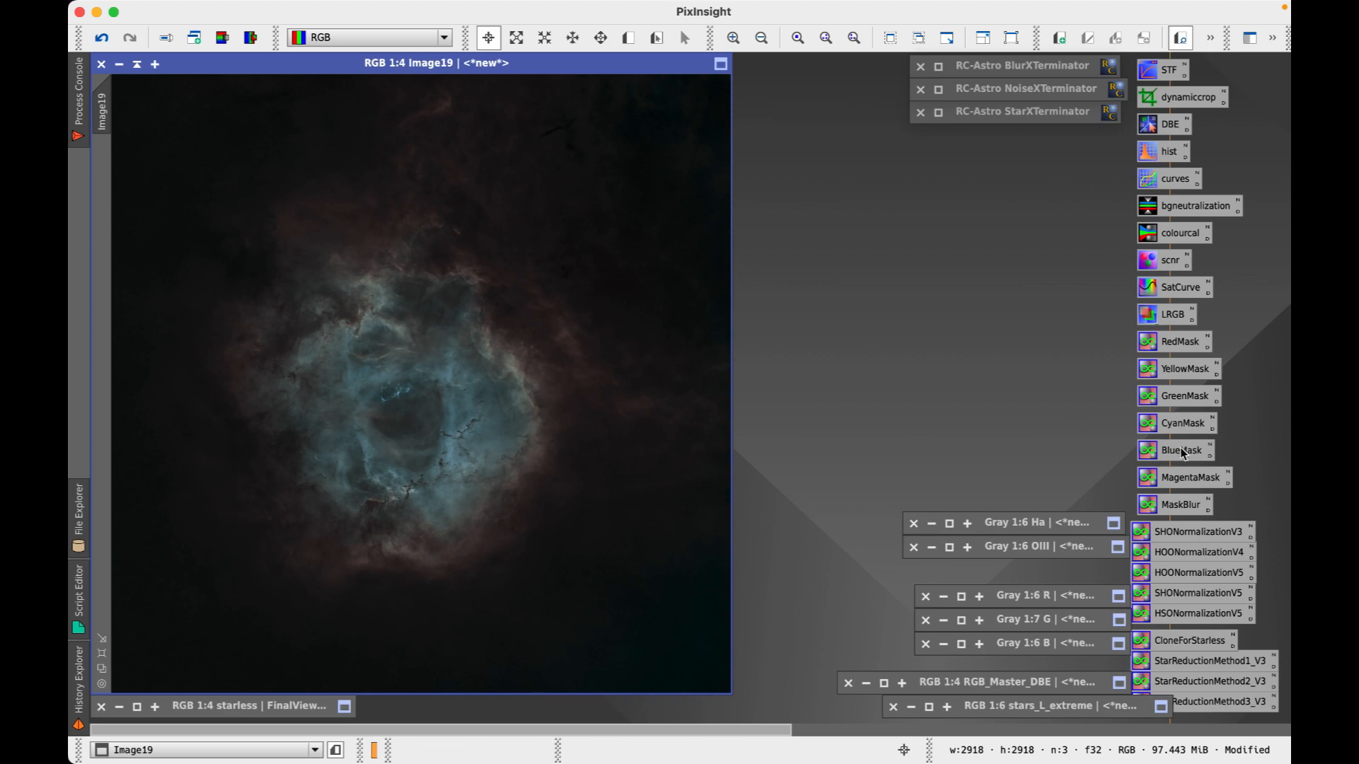
# - Generate a blue color mask from Image19 with BlueMask and position the mask window over the image
pyautogui.click(1150, 461)
pyautogui.moveTo(1189, 453); pyautogui.dragTo(504, 404)
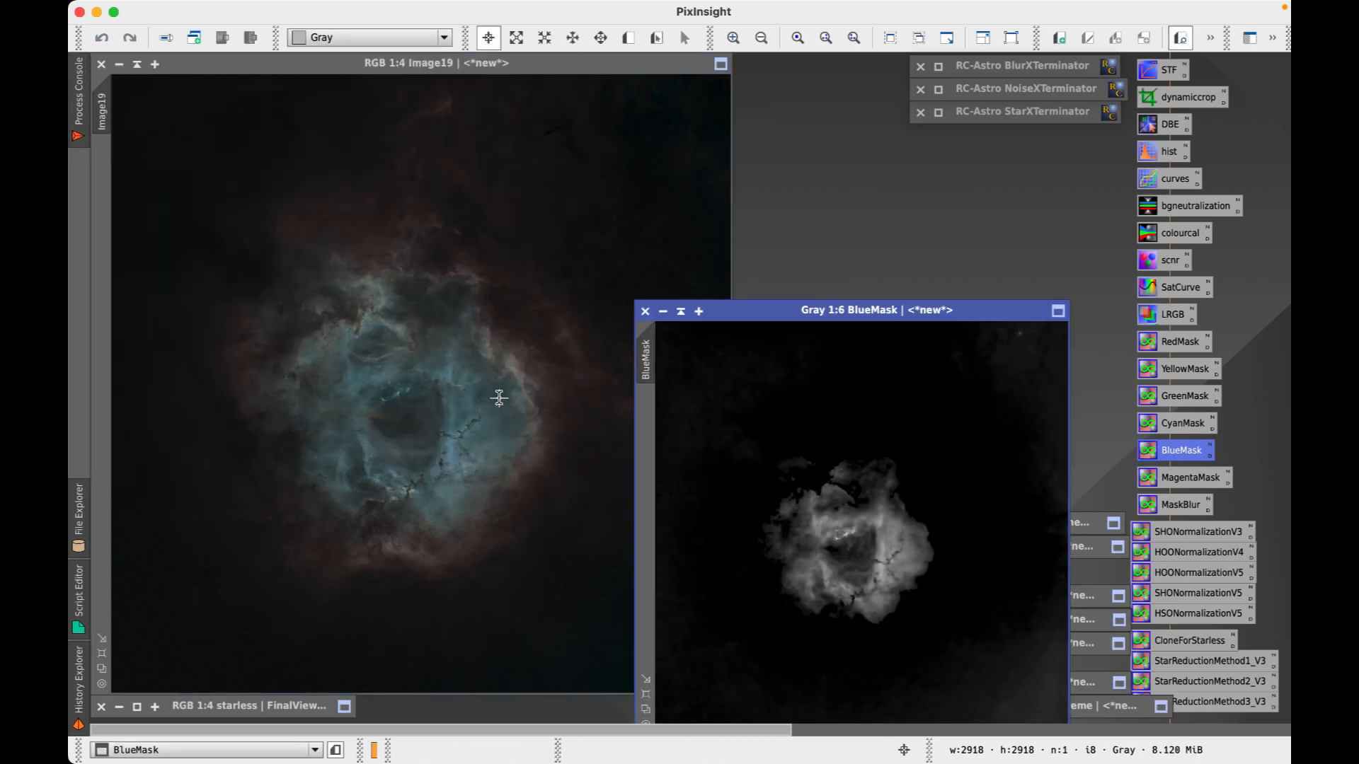
pyautogui.moveTo(863, 317); pyautogui.dragTo(560, 92)
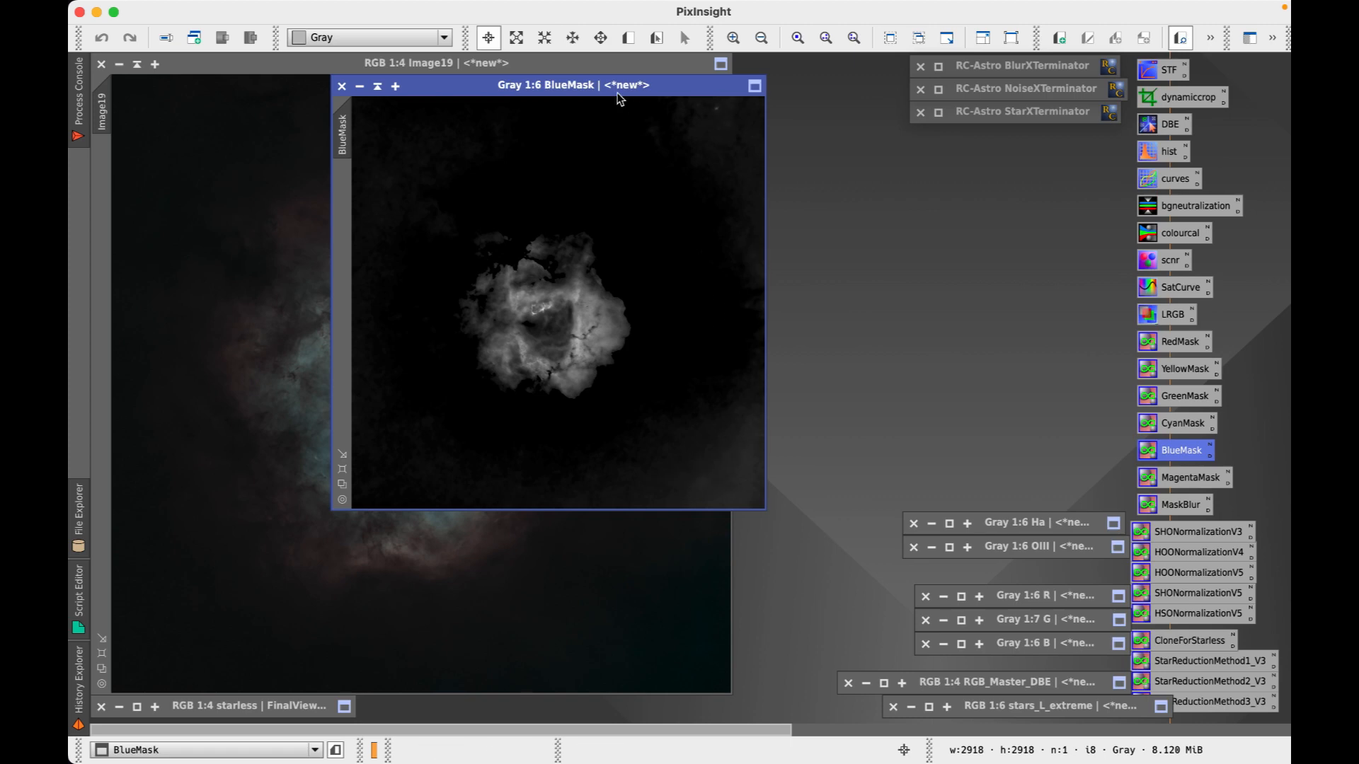
pyautogui.moveTo(613, 95)
pyautogui.mouseDown()
pyautogui.moveTo(582, 150)
pyautogui.moveTo(601, 93)
pyautogui.mouseUp()
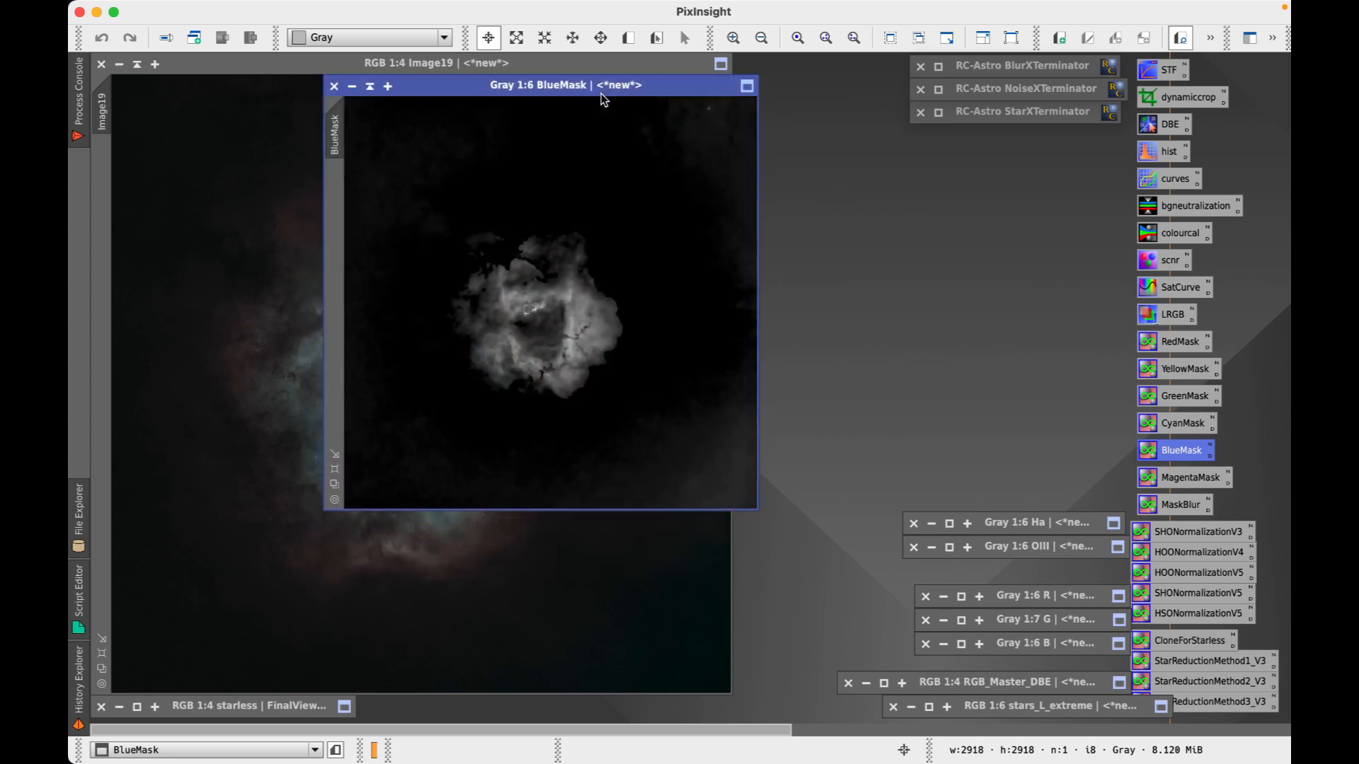
# - Open HistogramTransformation for the BlueMask view with the real-time preview and view tracking enabled
pyautogui.doubleClick(1169, 158)
pyautogui.moveTo(899, 42); pyautogui.dragTo(938, 70)
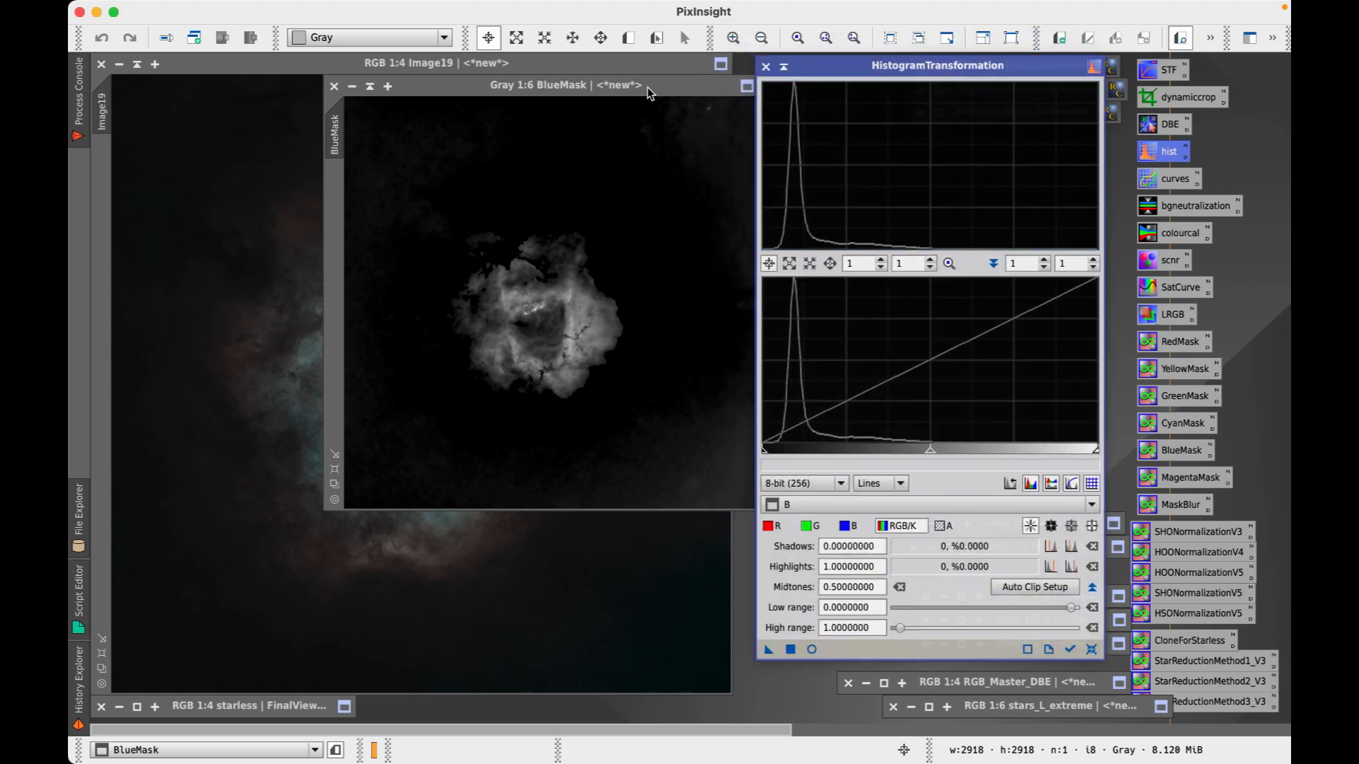
pyautogui.click(877, 505)
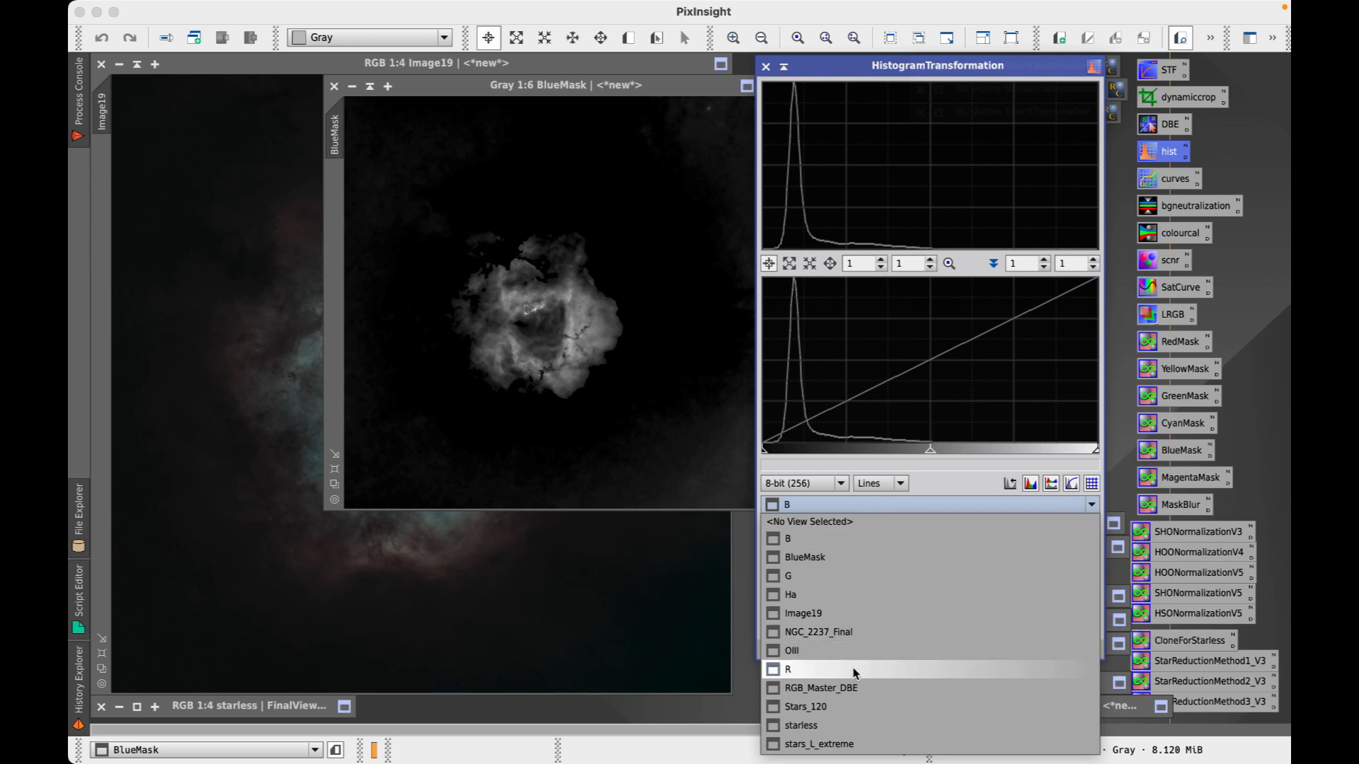
pyautogui.click(849, 557)
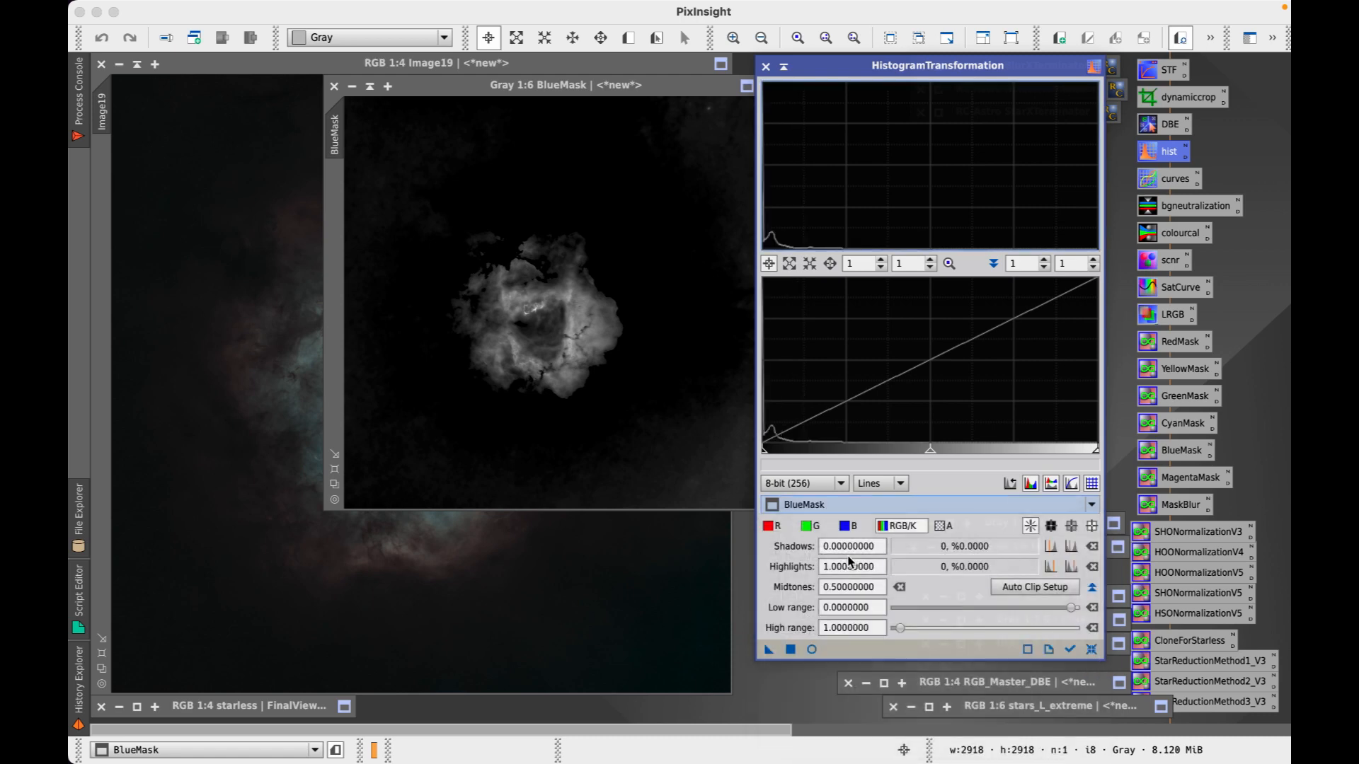
pyautogui.click(811, 649)
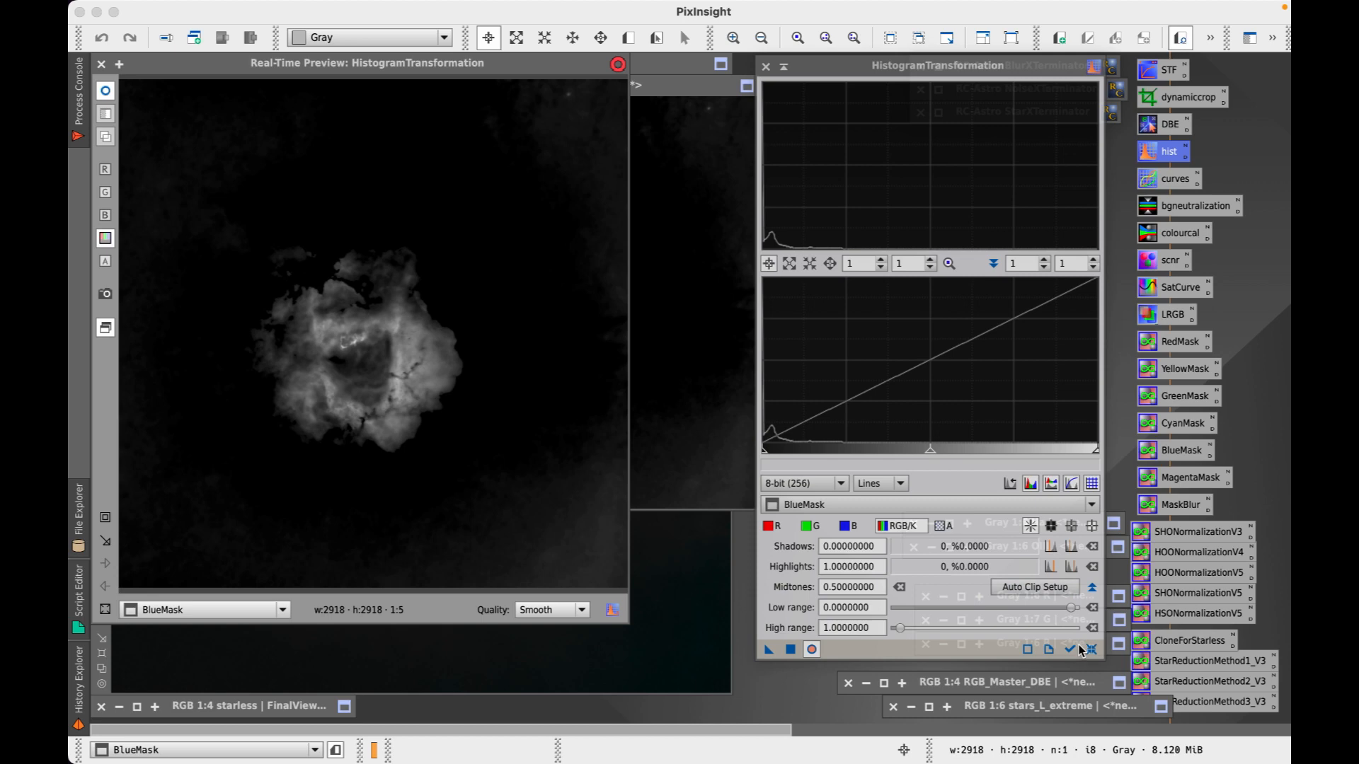
pyautogui.click(1077, 645)
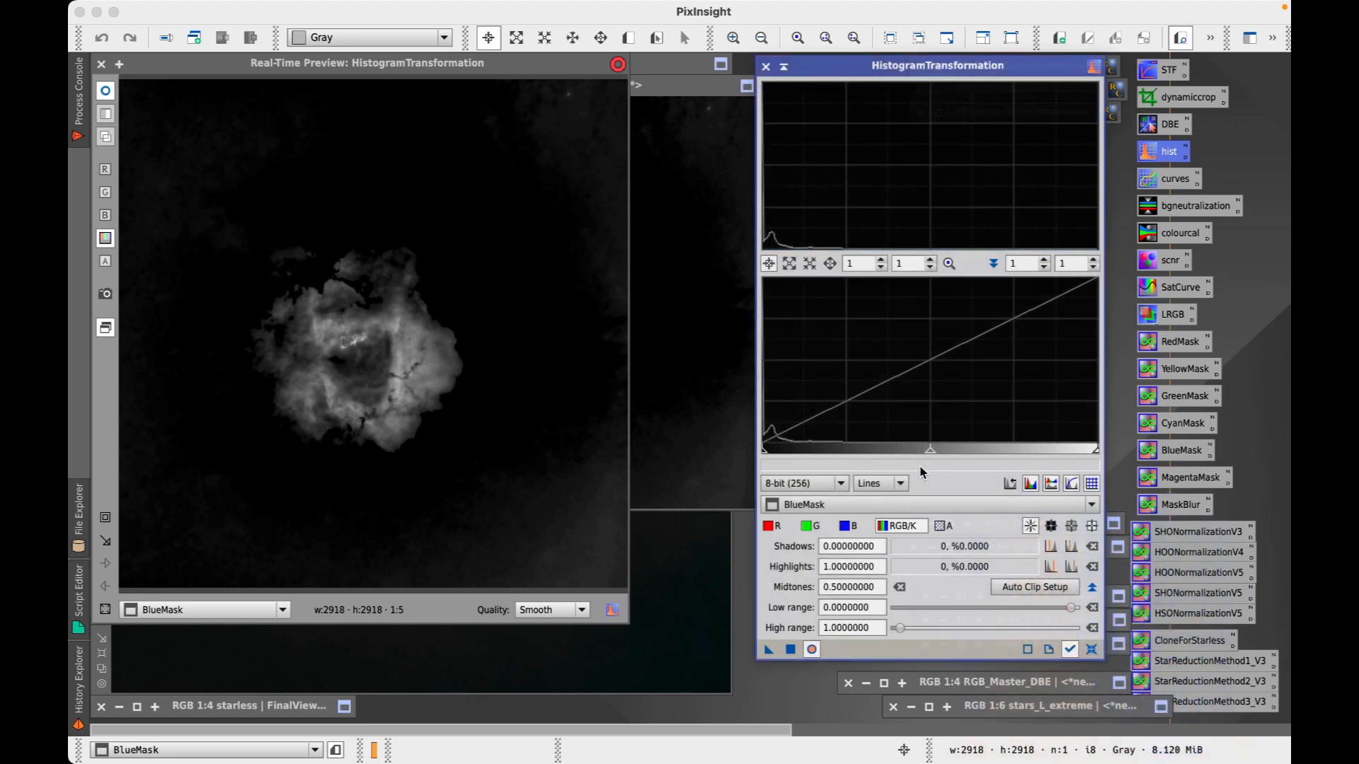
# - Set BlueMask's histogram shadows to about 0.185 and midtones to about 0.389 to restrict the mask to the brighter nebula core
pyautogui.moveTo(929, 457); pyautogui.dragTo(898, 460)
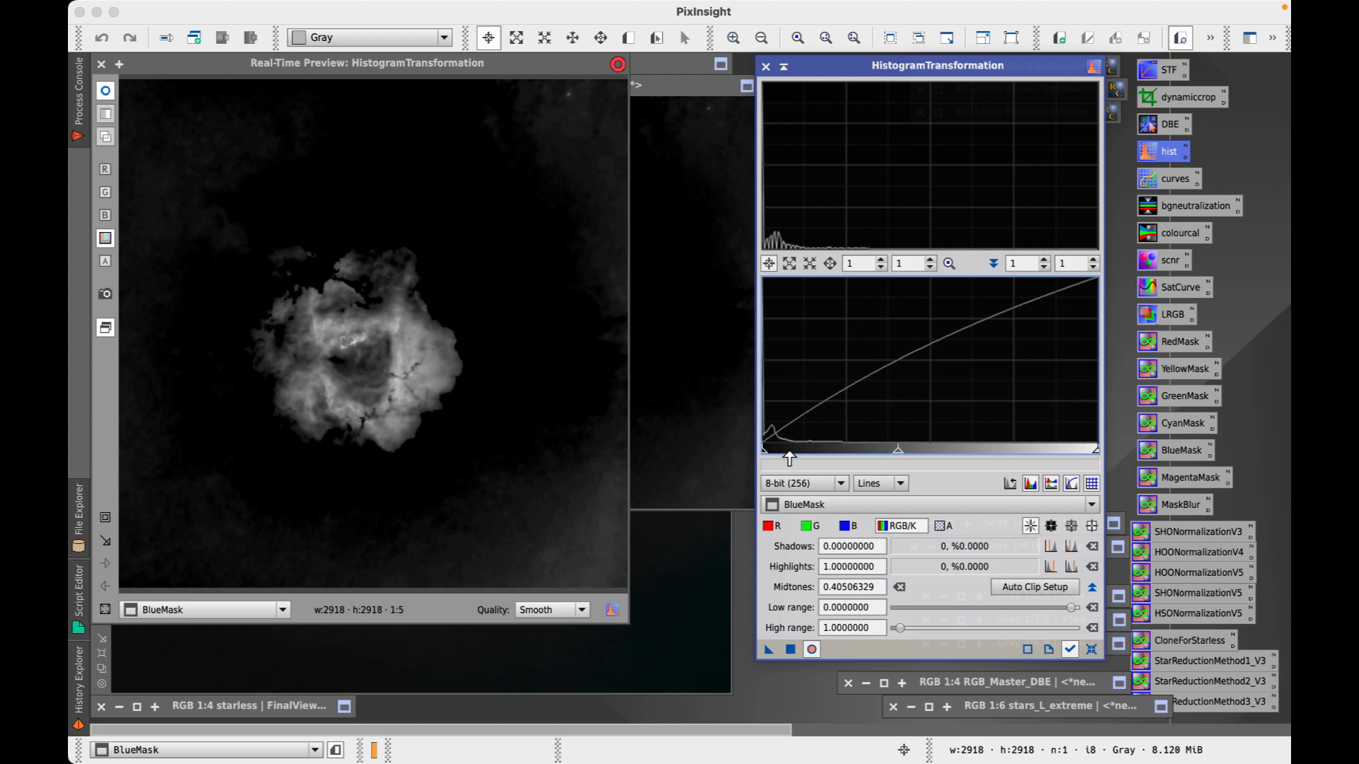
pyautogui.moveTo(762, 456); pyautogui.dragTo(775, 461)
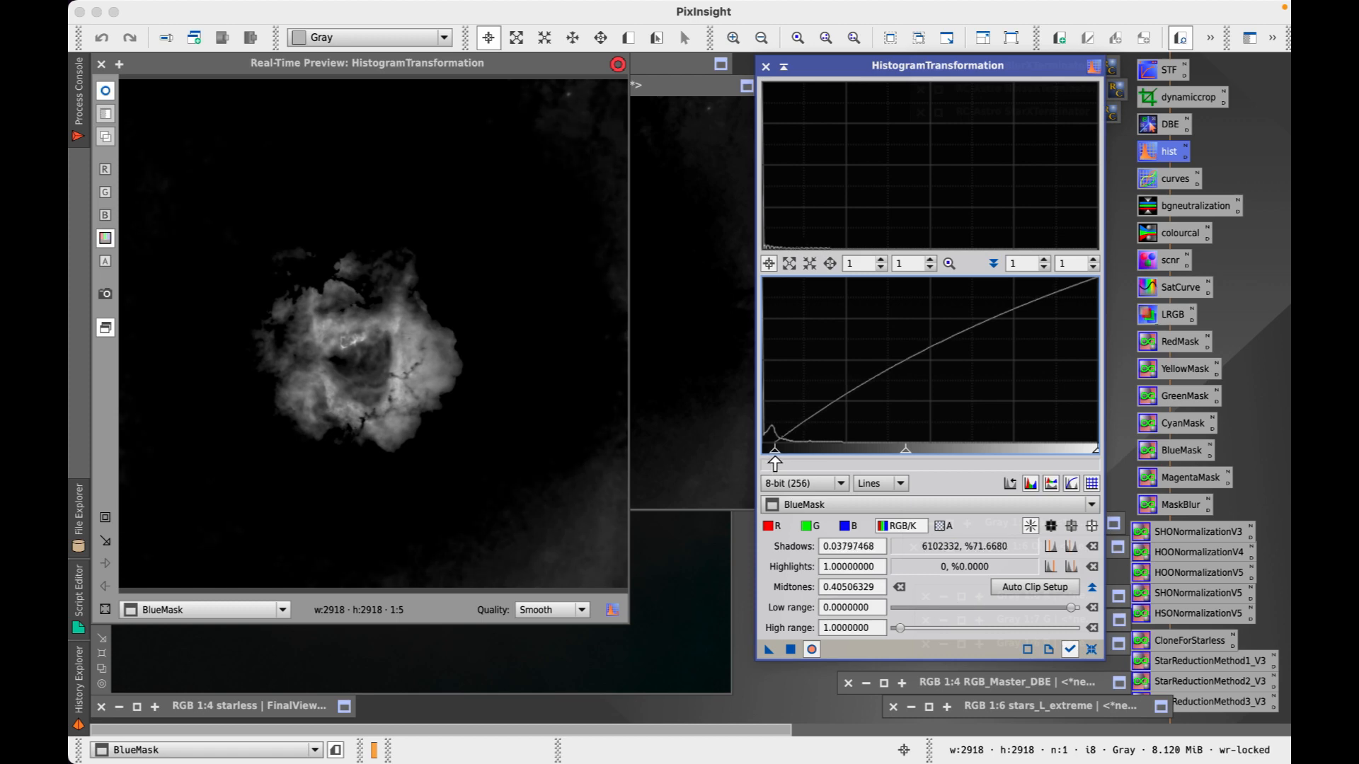
pyautogui.click(906, 459)
pyautogui.moveTo(906, 458); pyautogui.dragTo(900, 459)
pyautogui.moveTo(775, 458); pyautogui.dragTo(825, 467)
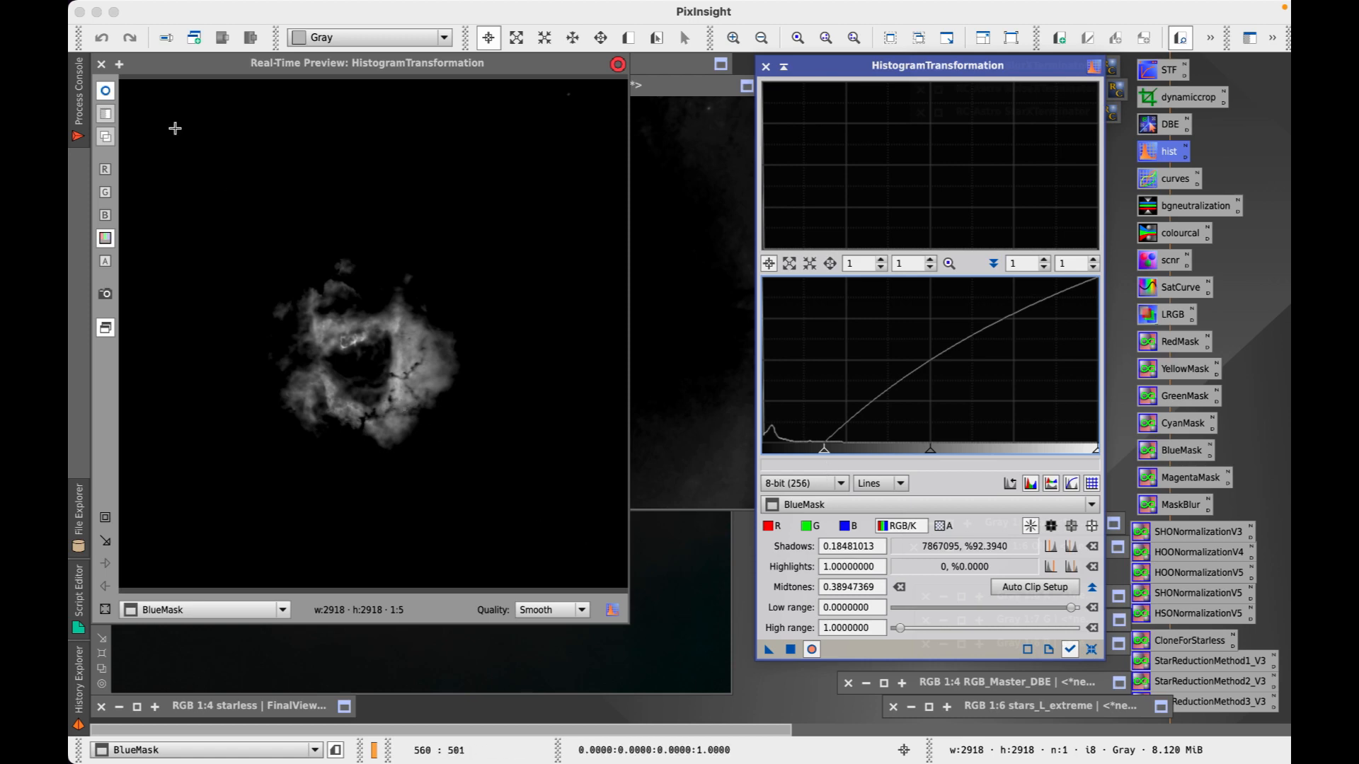
# - Close the real-time preview, apply the histogram adjustment to BlueMask and reset the HistogramTransformation settings
pyautogui.click(101, 64)
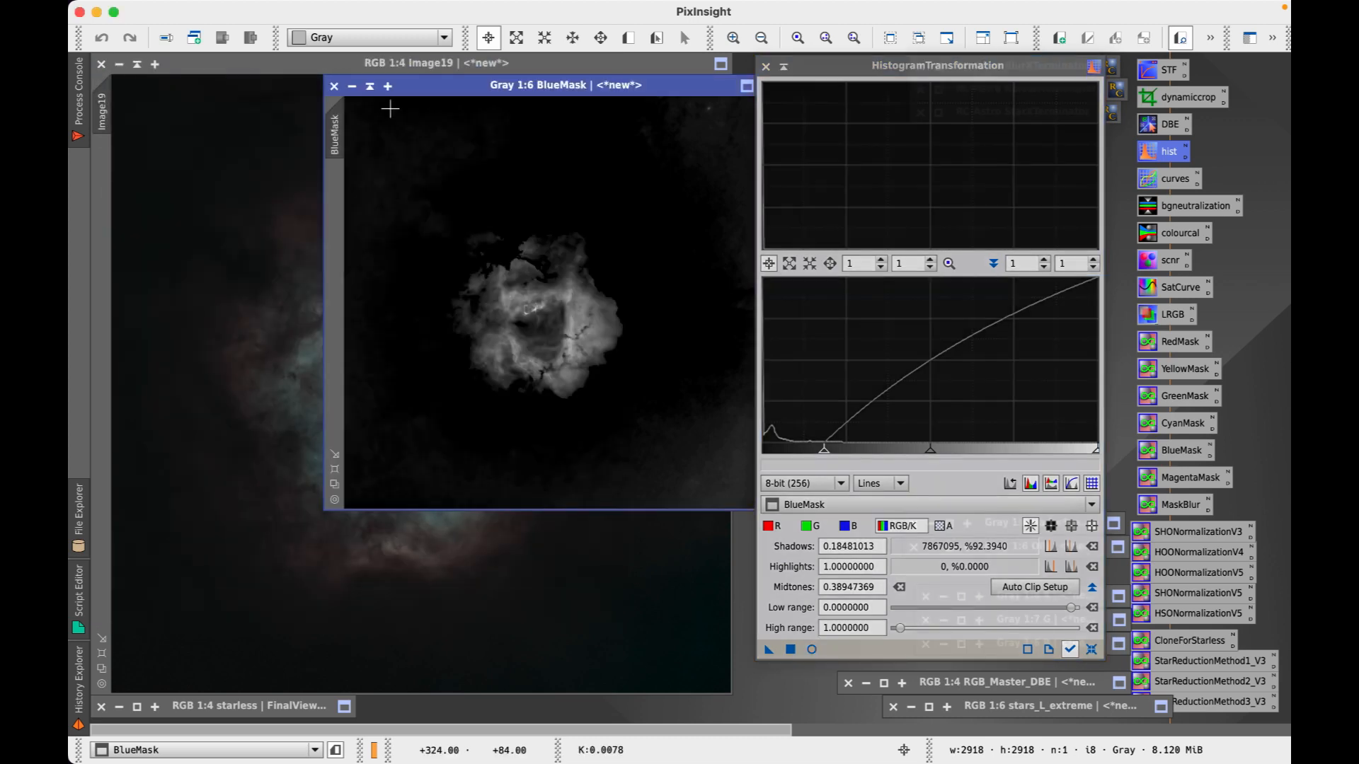
pyautogui.click(791, 649)
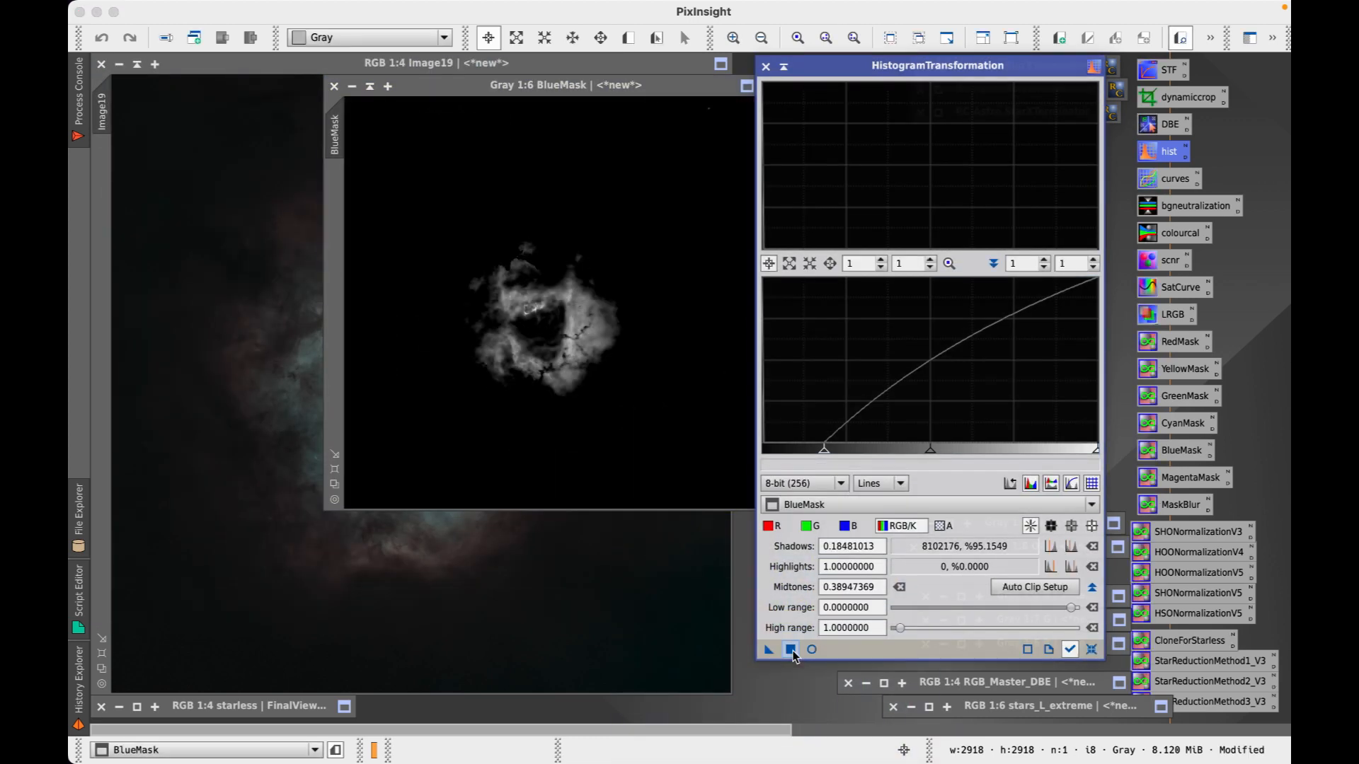
pyautogui.click(1091, 649)
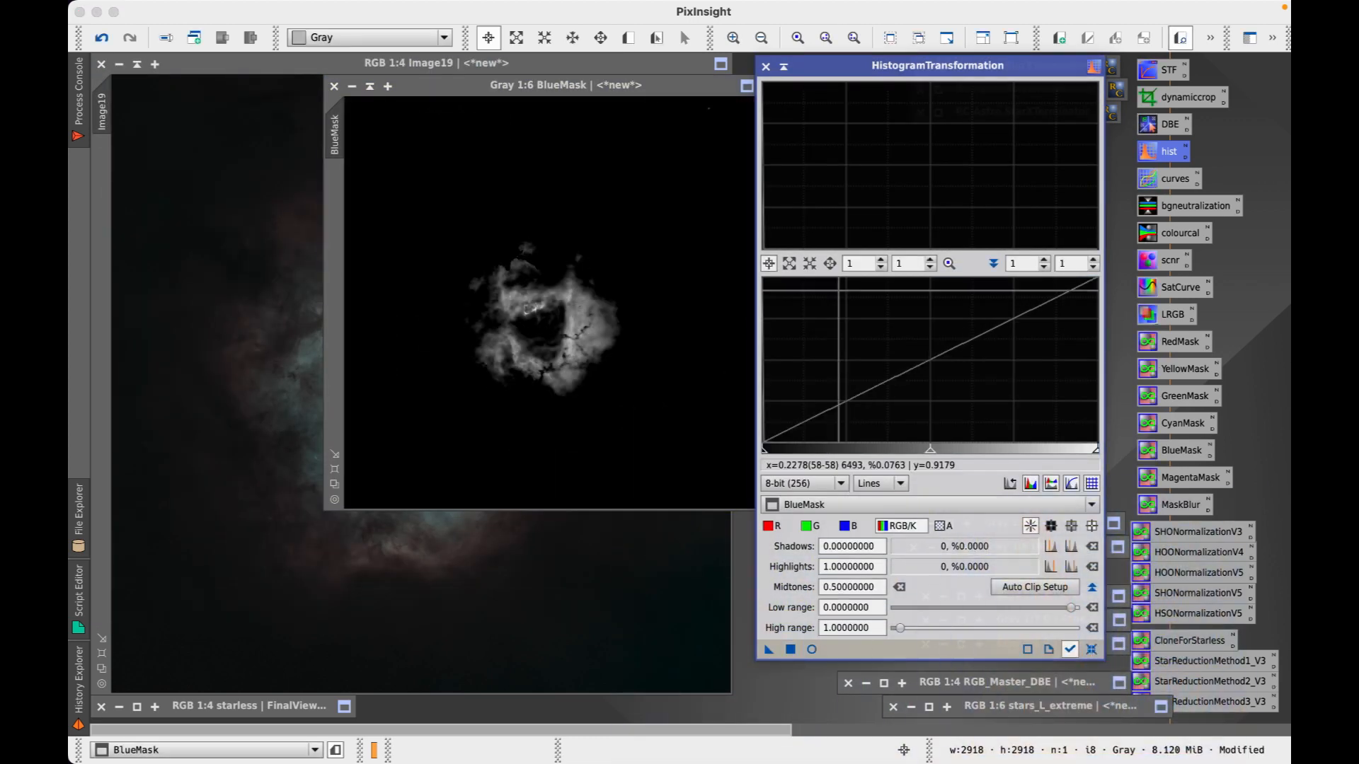
# - Close HistogramTransformation, move the BlueMask window clear of the nebula and soften the mask with MaskBlur
pyautogui.click(766, 66)
pyautogui.moveTo(495, 85); pyautogui.dragTo(649, 87)
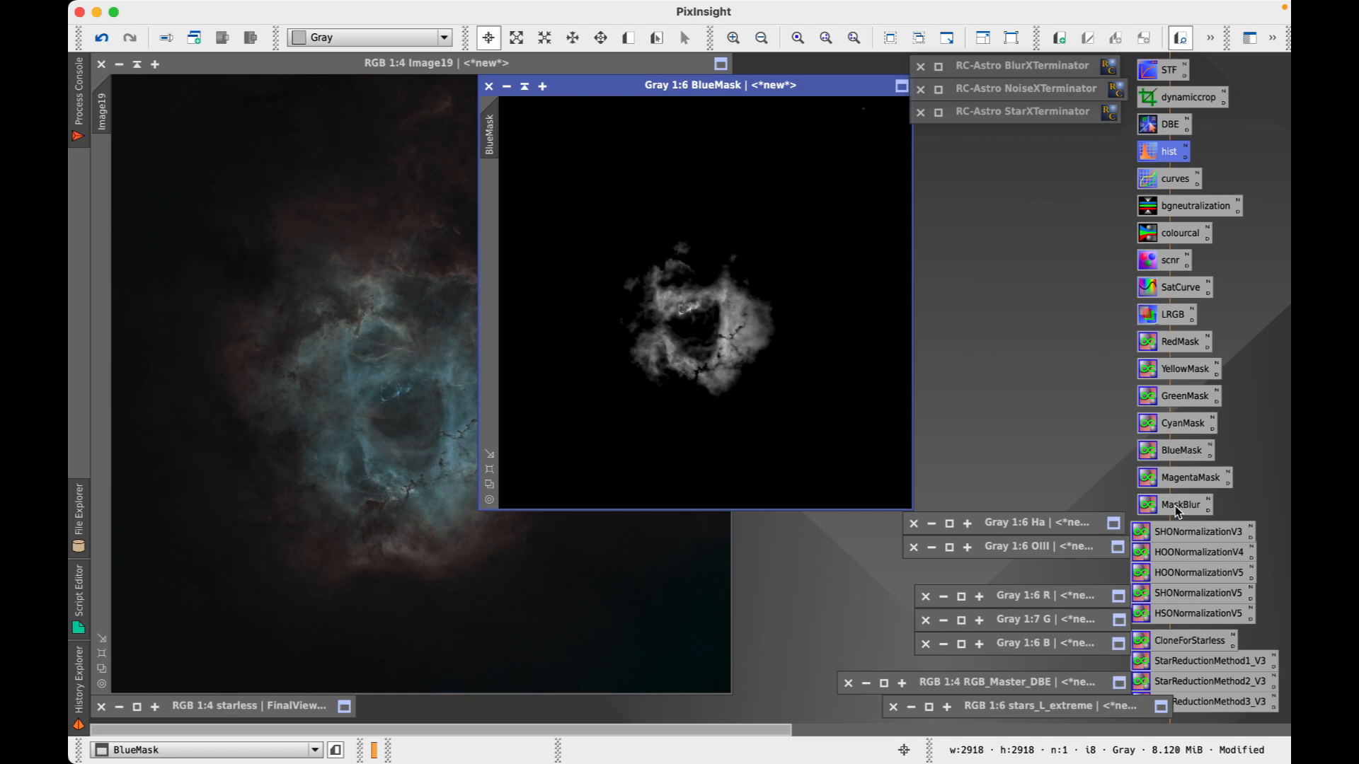
pyautogui.moveTo(1179, 509); pyautogui.dragTo(682, 348)
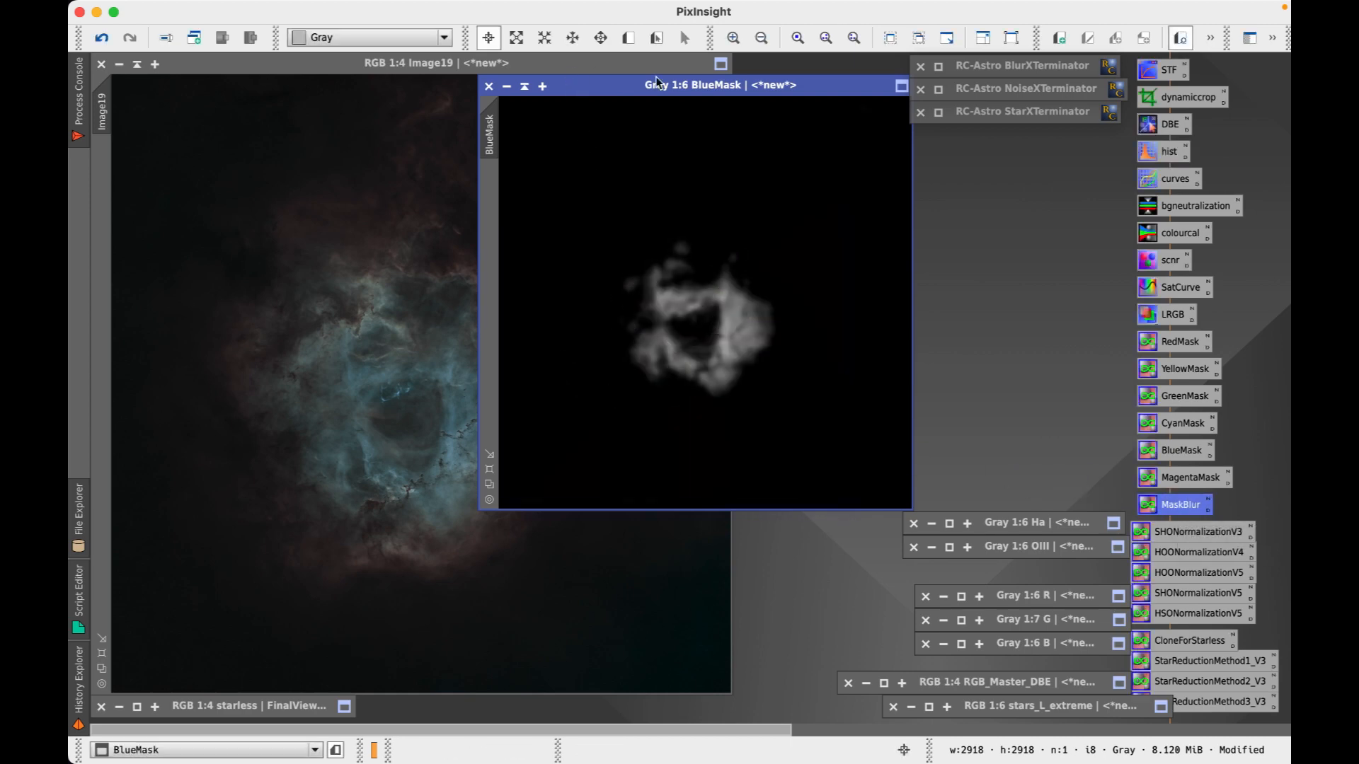
# - Apply BlueMask as the mask on Image19, then minimise the mask window and activate Image19
pyautogui.moveTo(660, 85); pyautogui.dragTo(813, 108)
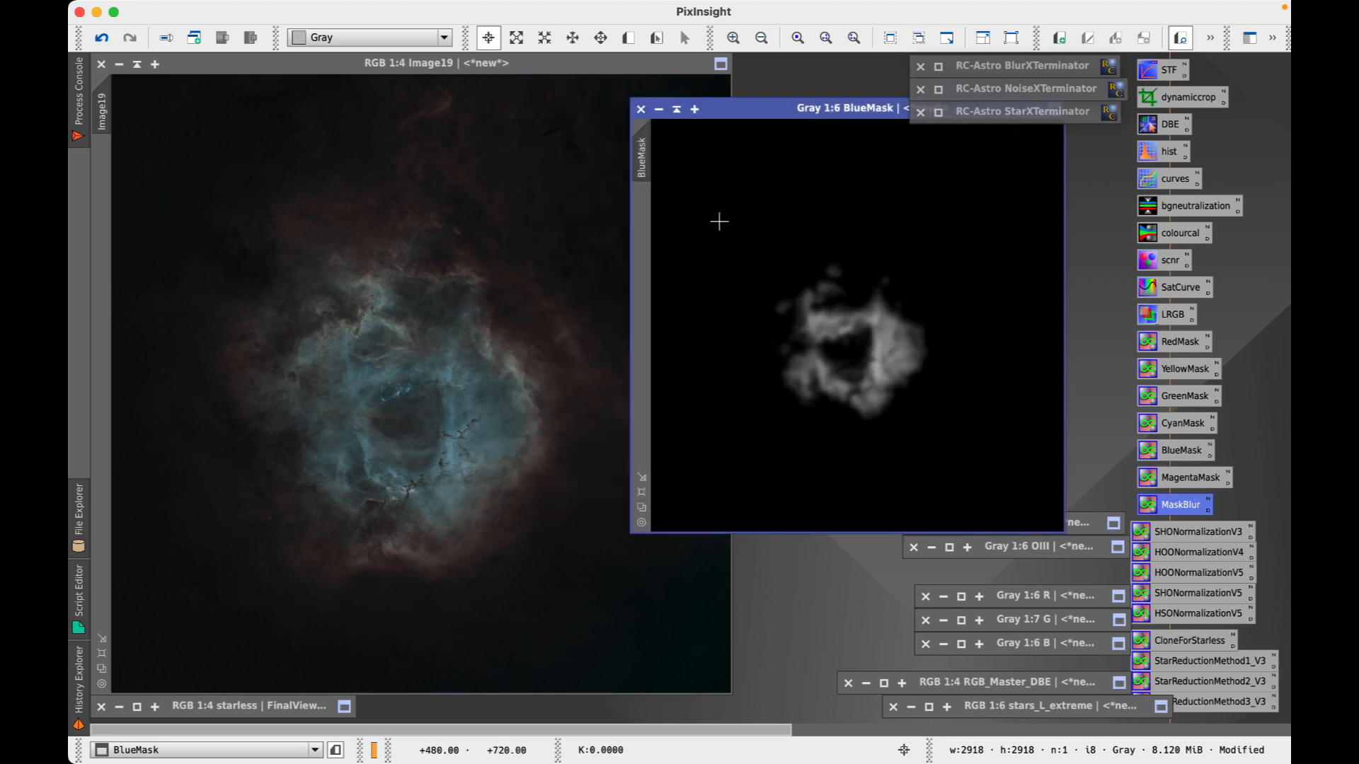
pyautogui.moveTo(644, 154); pyautogui.dragTo(105, 181)
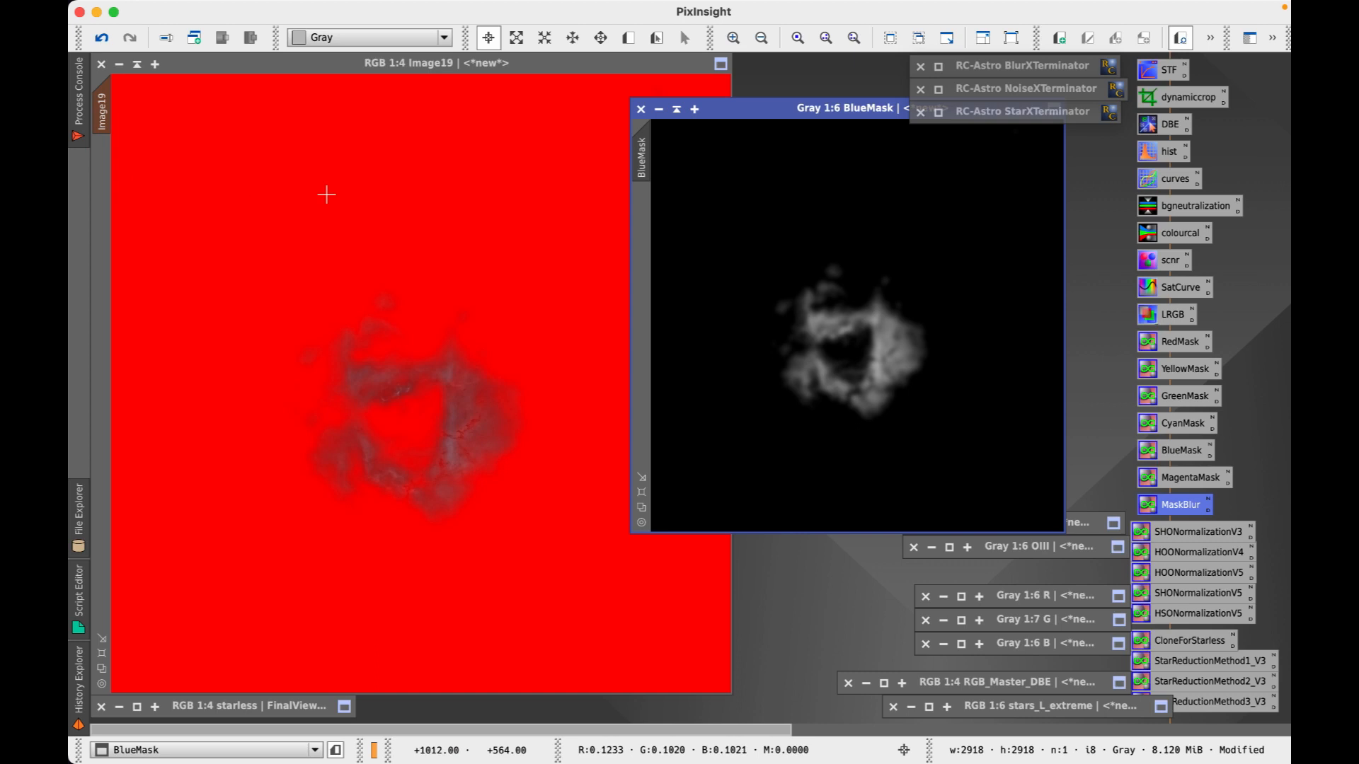
pyautogui.moveTo(774, 108); pyautogui.dragTo(921, 150)
pyautogui.click(824, 147)
pyautogui.moveTo(940, 353); pyautogui.dragTo(803, 171)
pyautogui.click(390, 282)
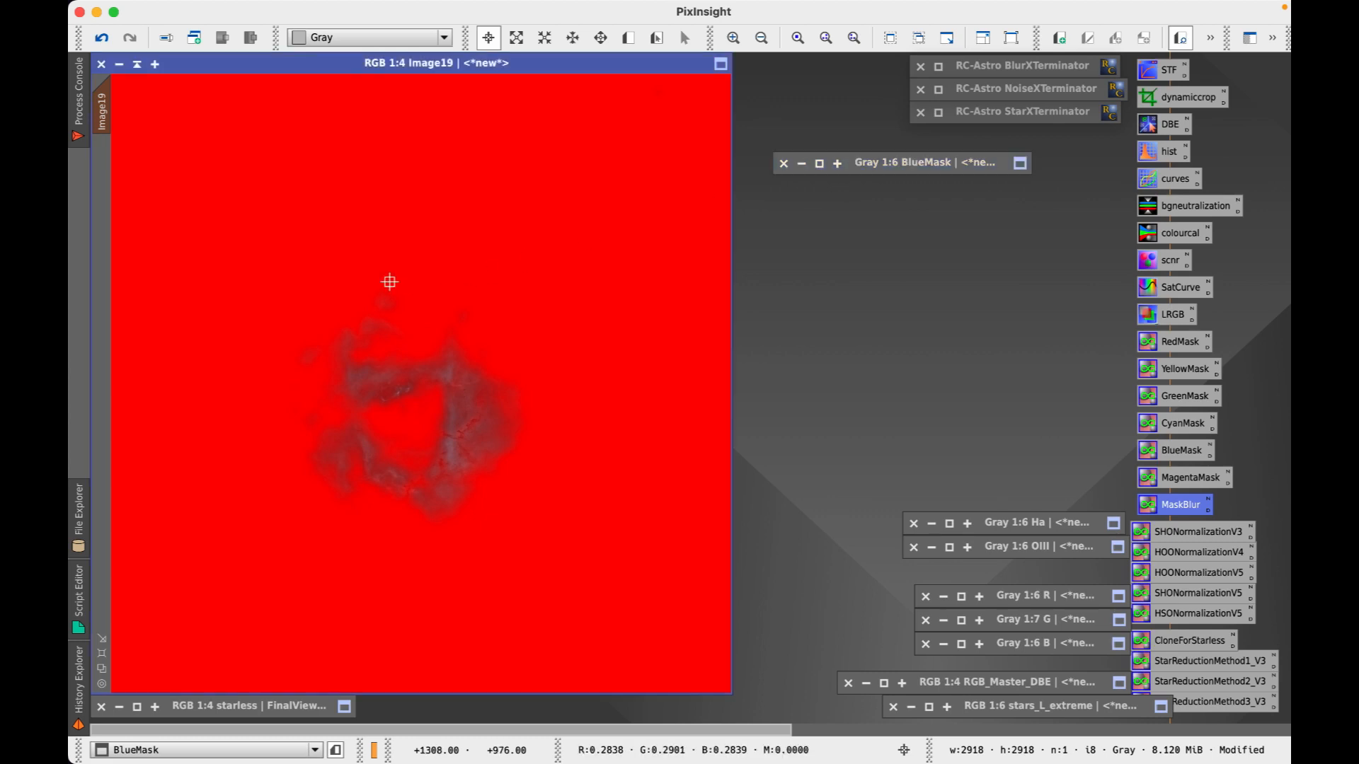
# - Hide the red mask overlay on Image19 while keeping the mask enabled
pyautogui.rightClick(389, 282)
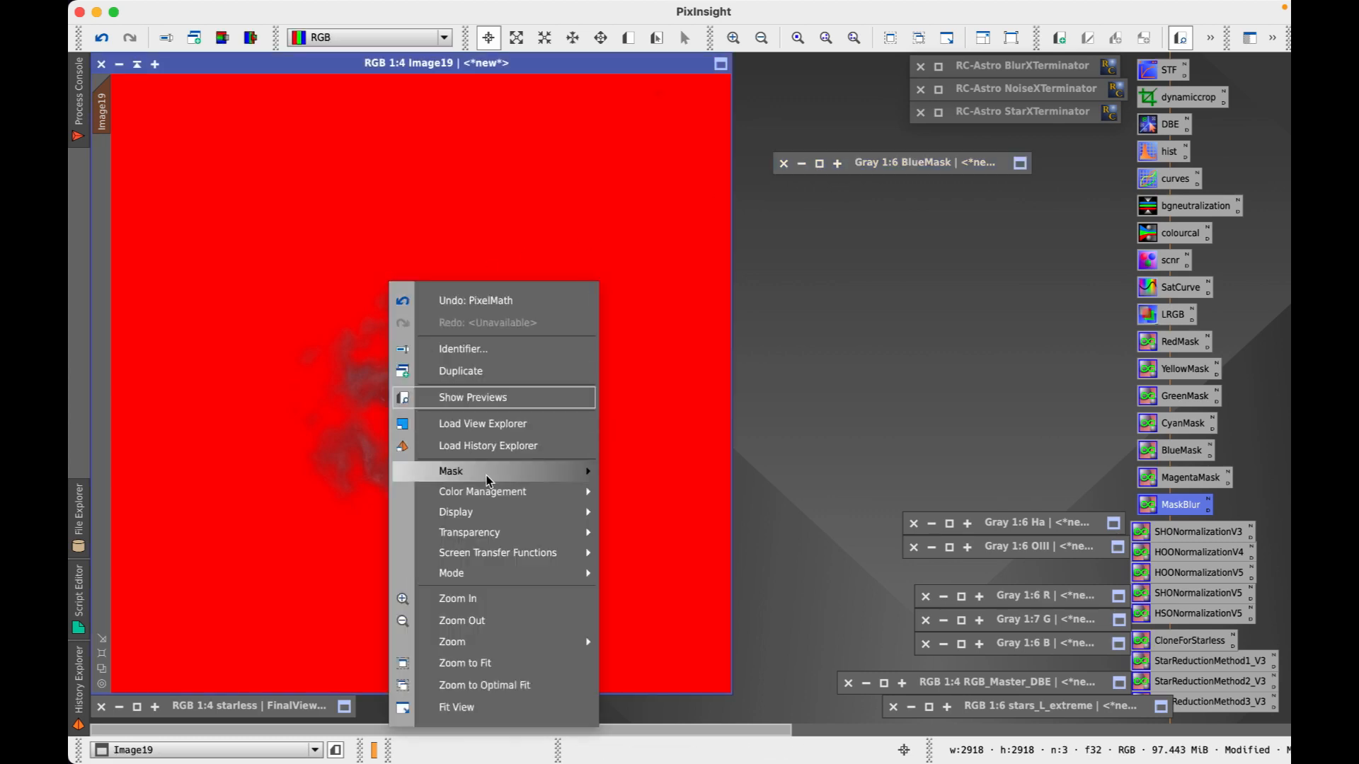
pyautogui.moveTo(487, 479)
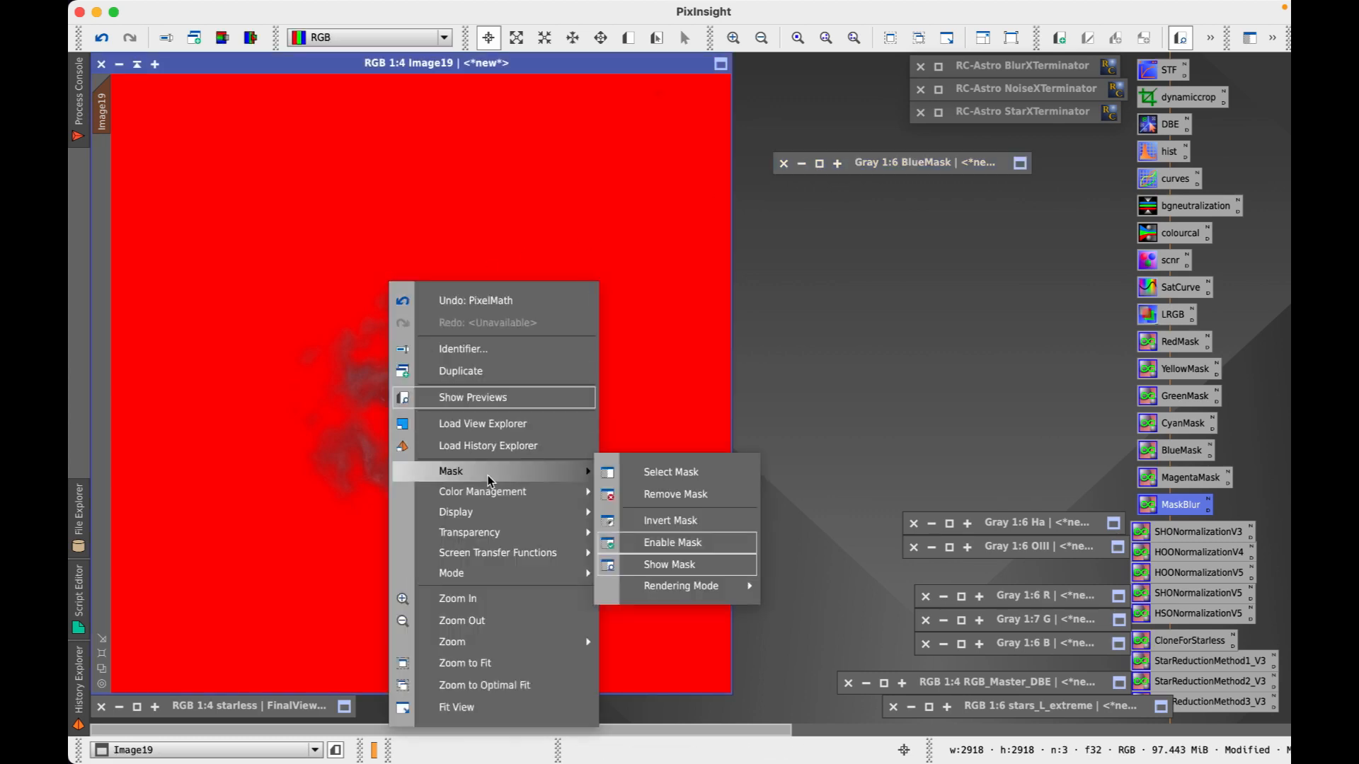
pyautogui.click(682, 575)
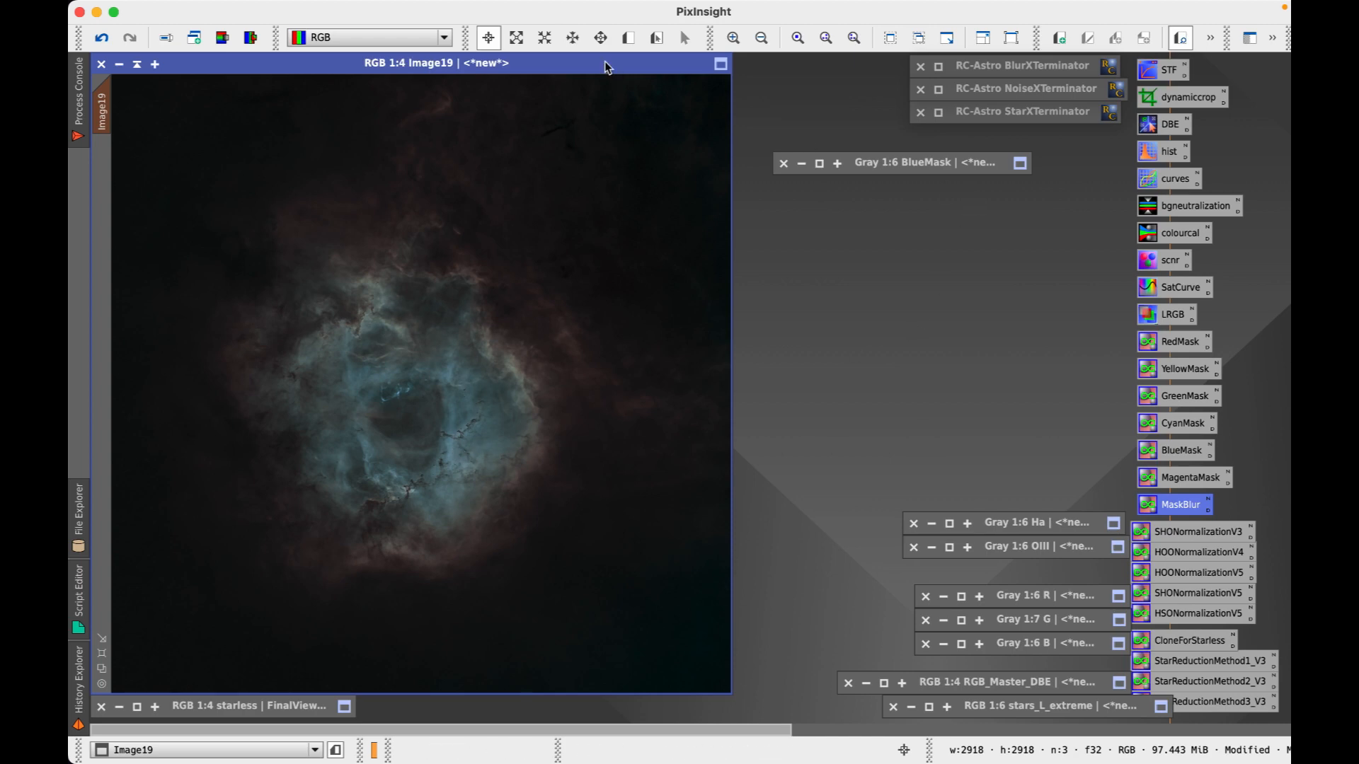
pyautogui.moveTo(452, 3)
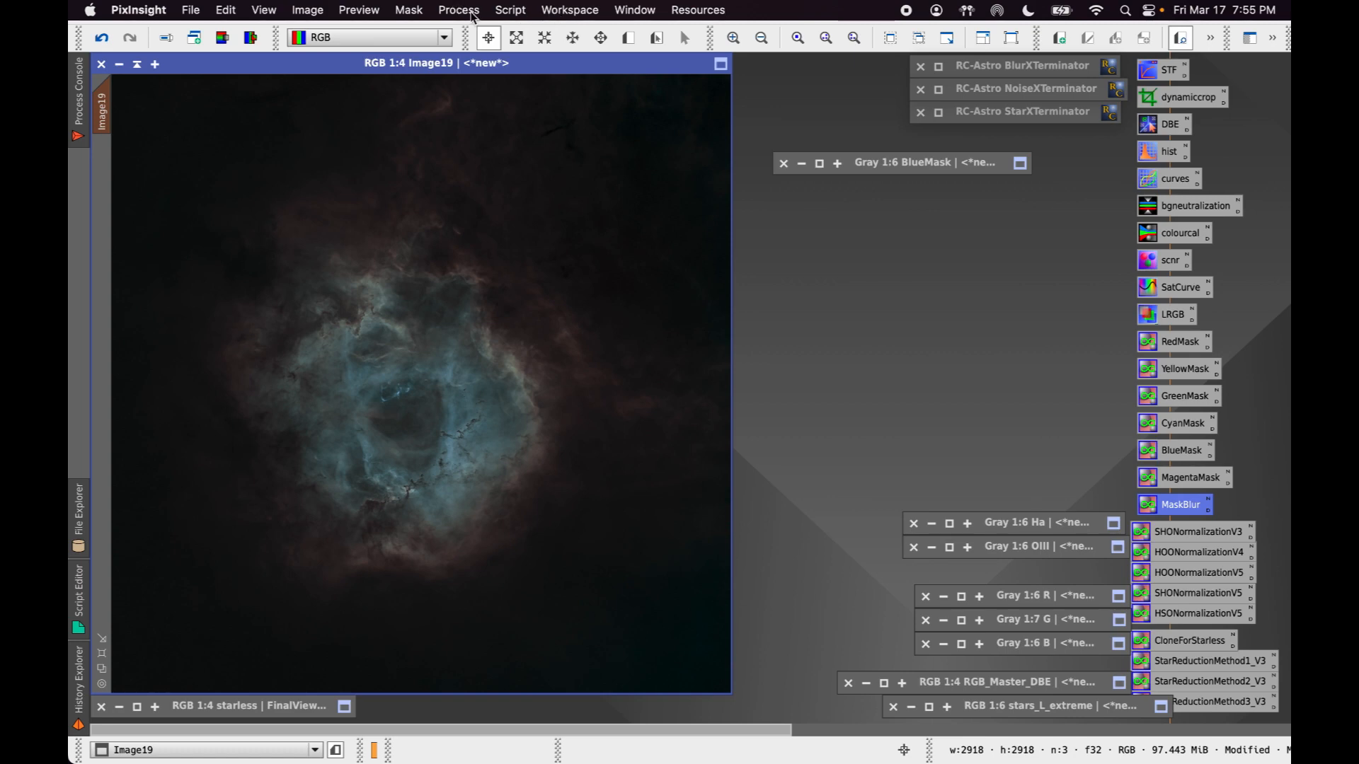
pyautogui.click(472, 14)
pyautogui.moveTo(559, 453)
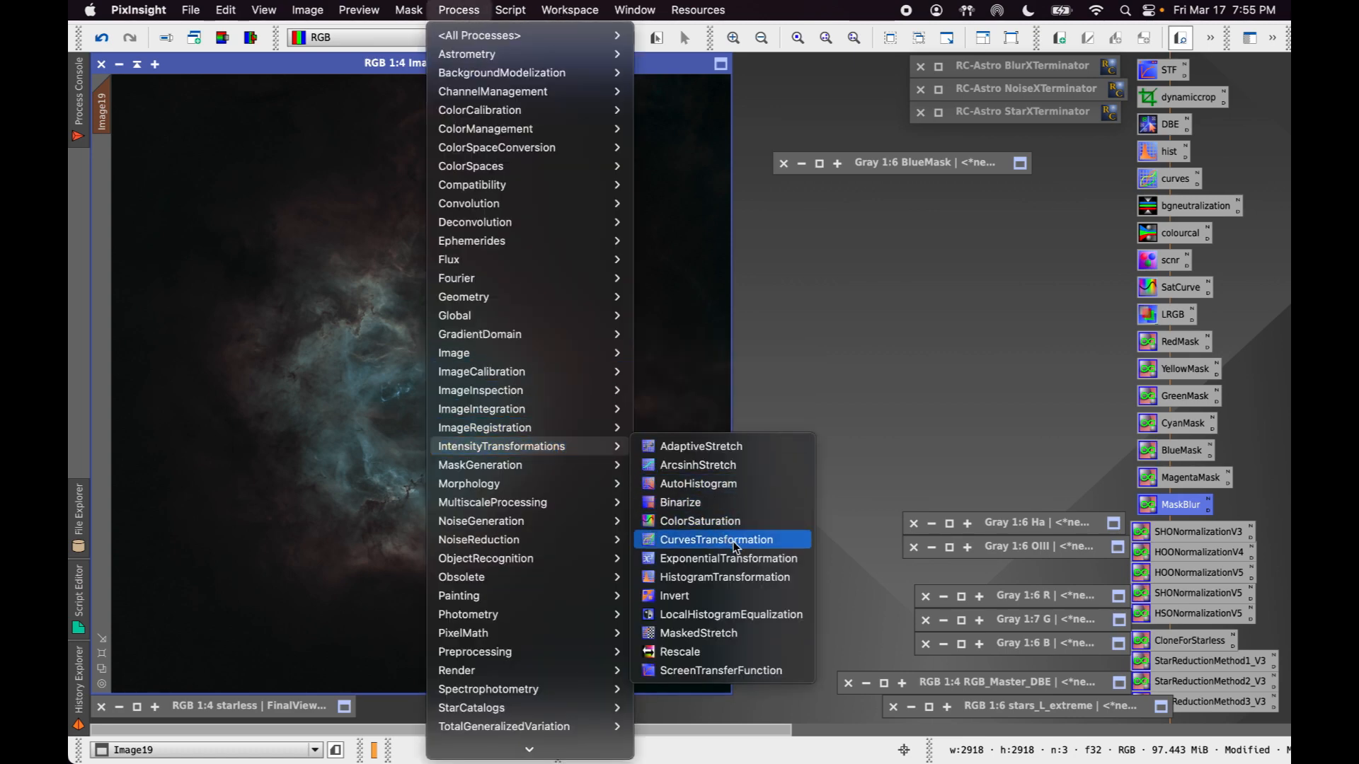
pyautogui.click(904, 419)
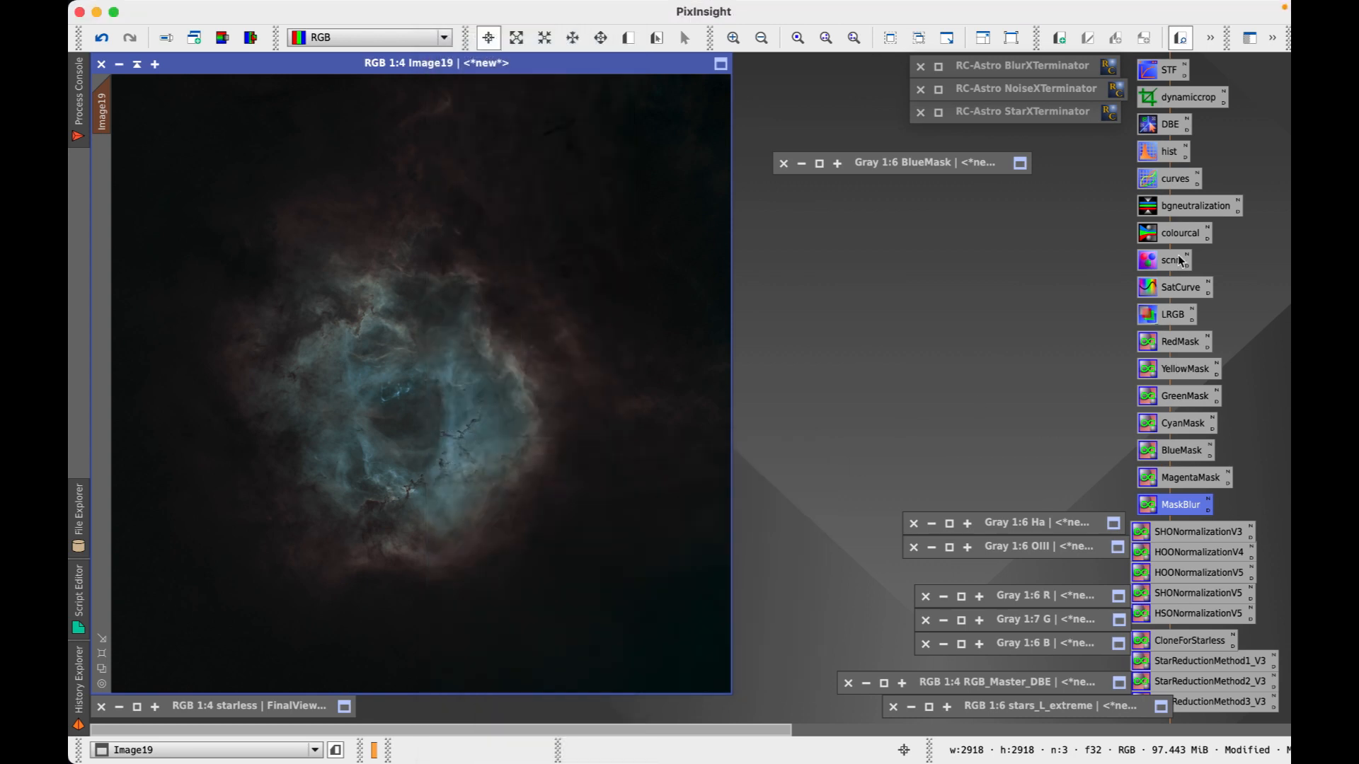
# - Open CurvesTransformation from the saved curves process and place its window beside Image19
pyautogui.doubleClick(1178, 183)
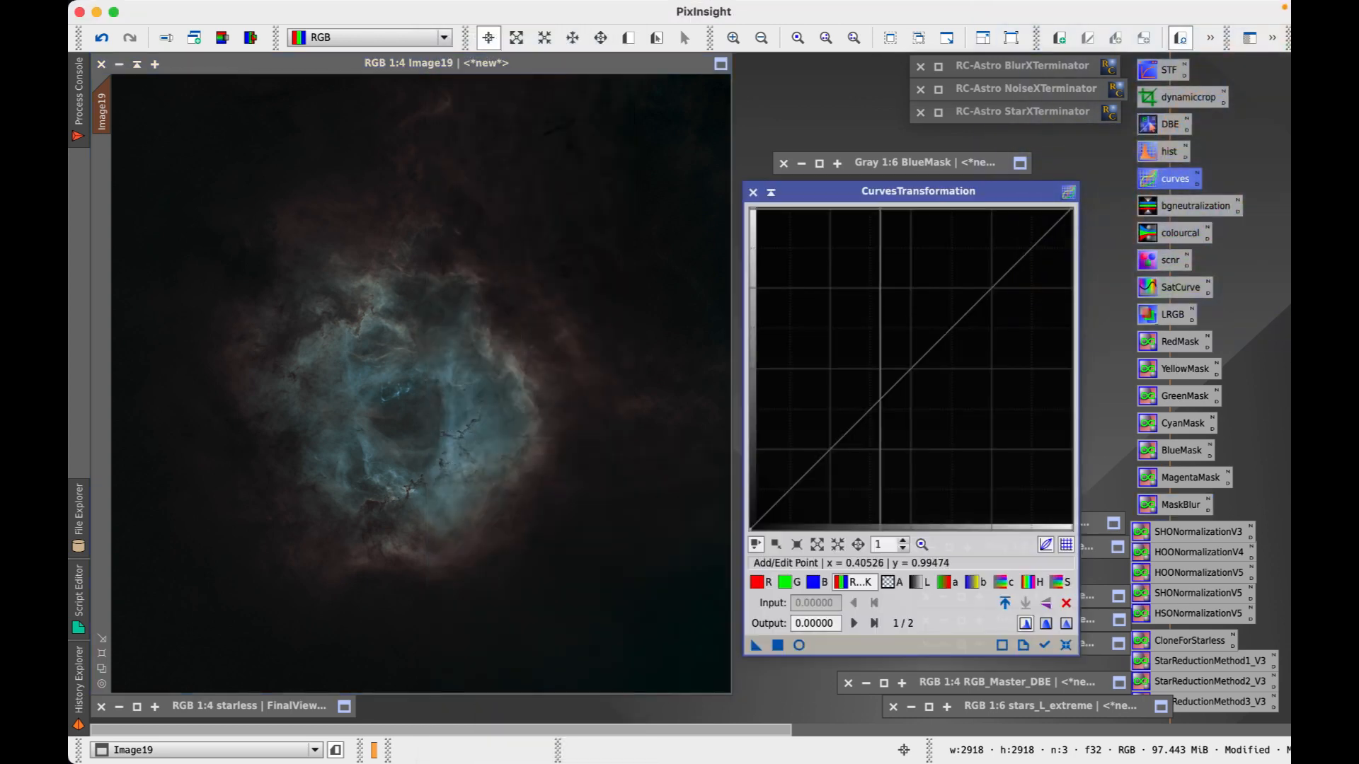
pyautogui.moveTo(888, 195); pyautogui.dragTo(826, 139)
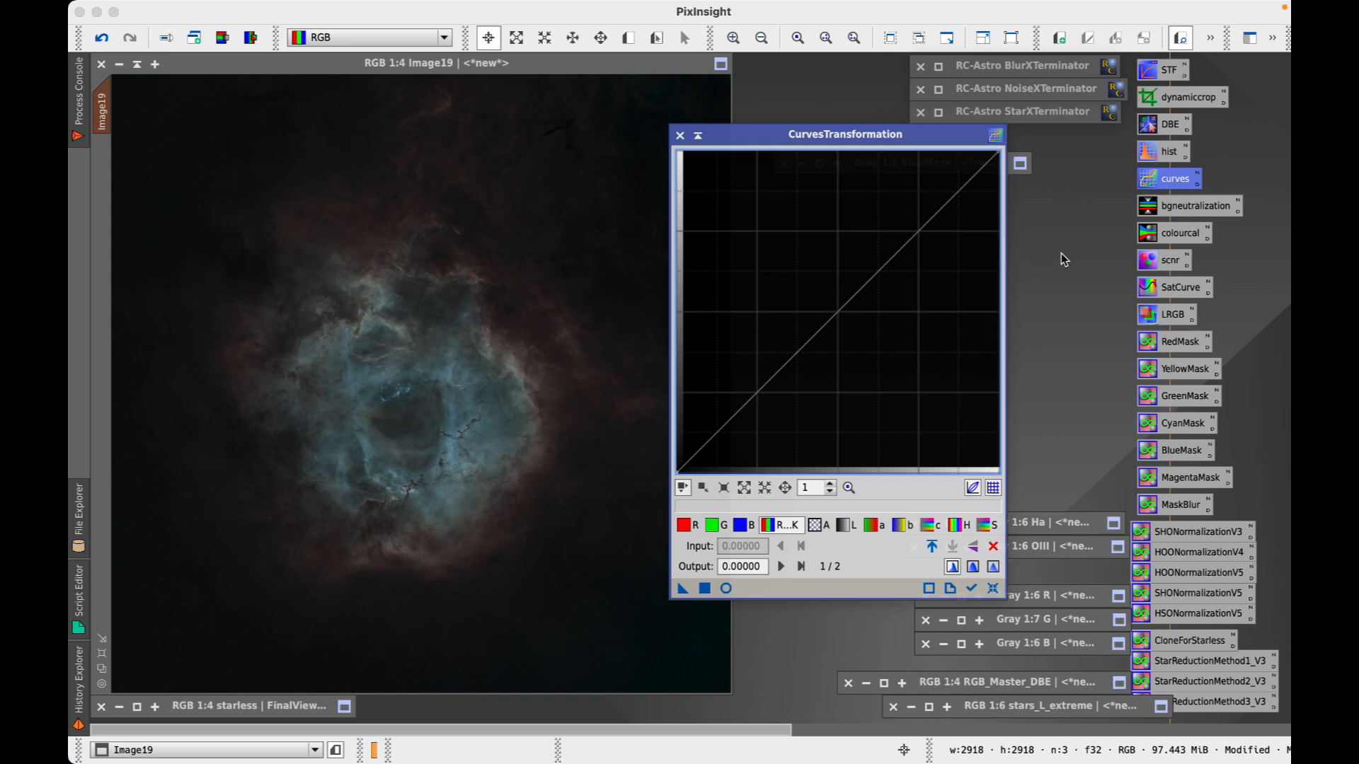
pyautogui.moveTo(843, 142)
pyautogui.mouseDown()
pyautogui.moveTo(889, 114)
pyautogui.moveTo(809, 136)
pyautogui.moveTo(830, 138)
pyautogui.mouseUp()
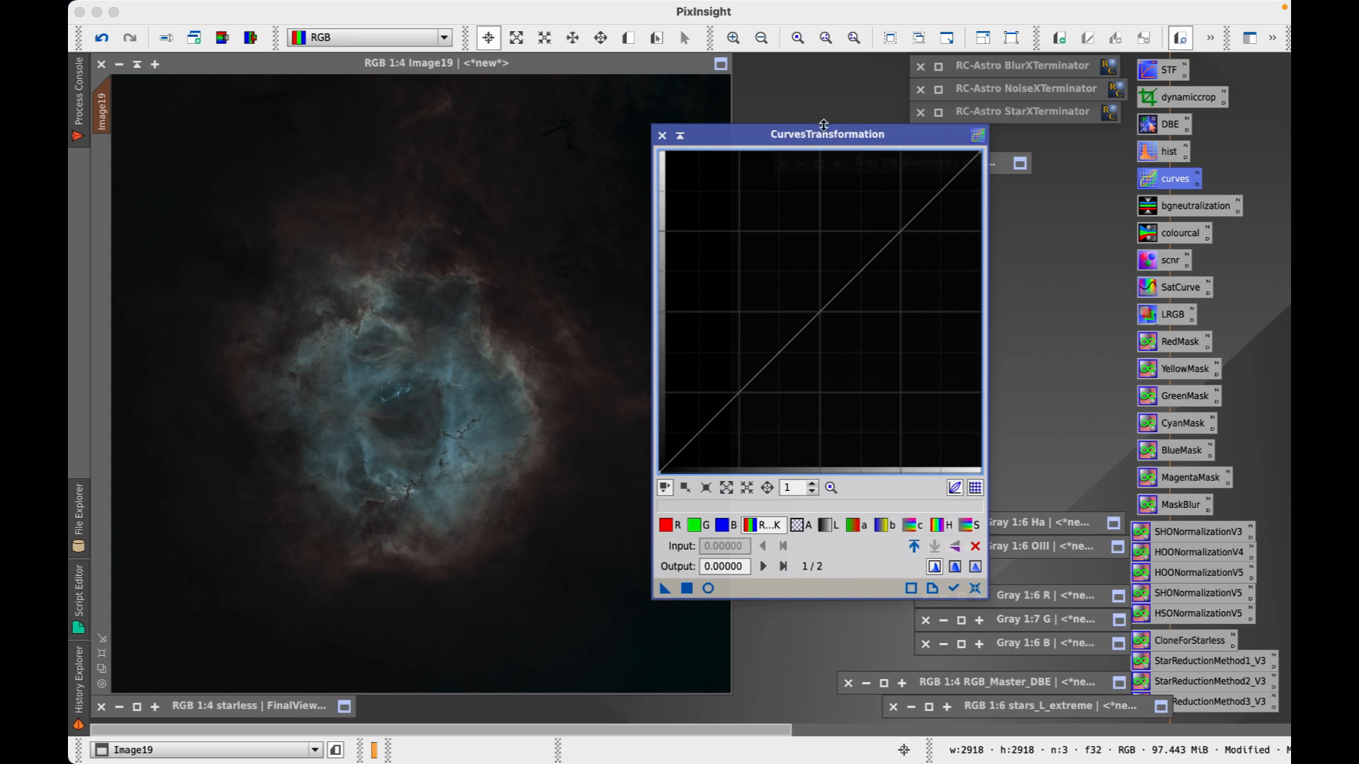
pyautogui.moveTo(821, 140); pyautogui.dragTo(847, 140)
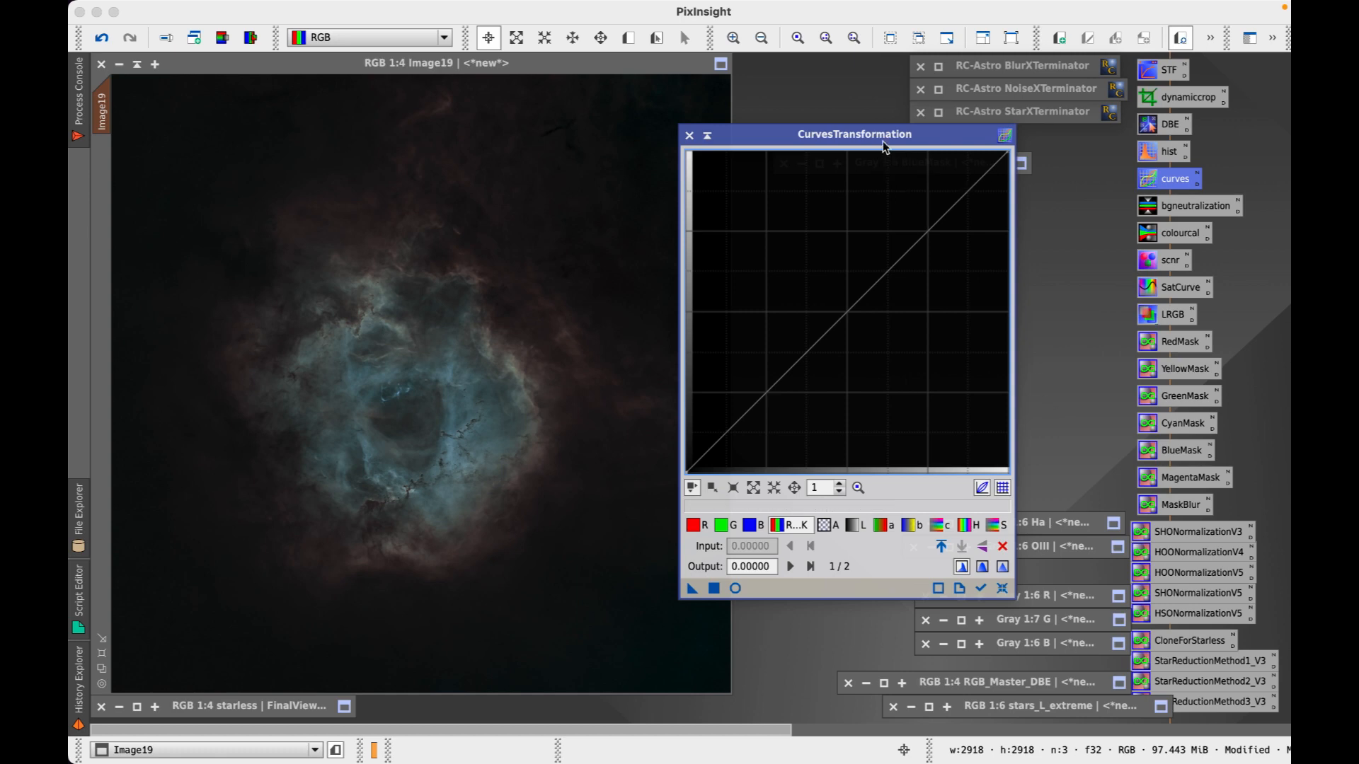
pyautogui.moveTo(876, 139); pyautogui.dragTo(922, 194)
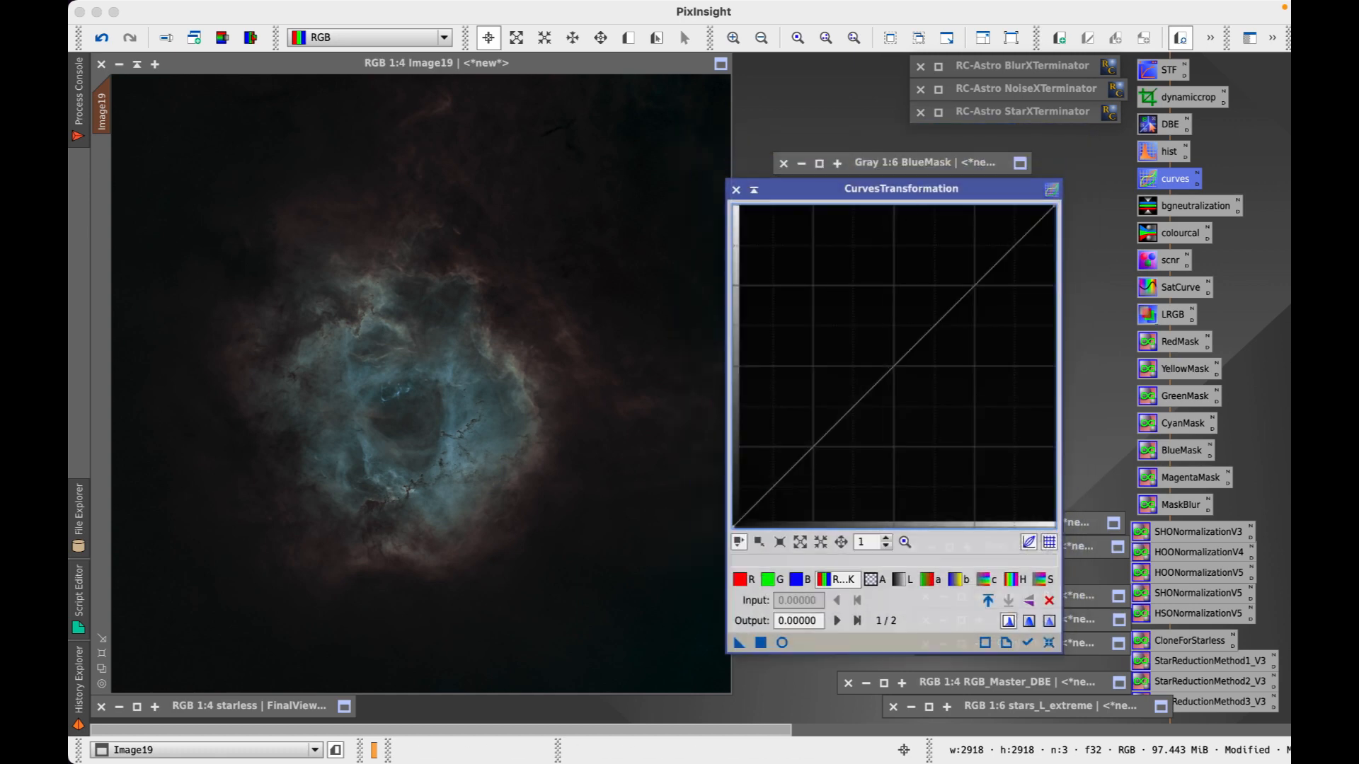
# - Switch to the browser to view the Rosette Nebula process document and the Stars Over Jersey downloads, then return to PixInsight
pyautogui.click(391, 729)
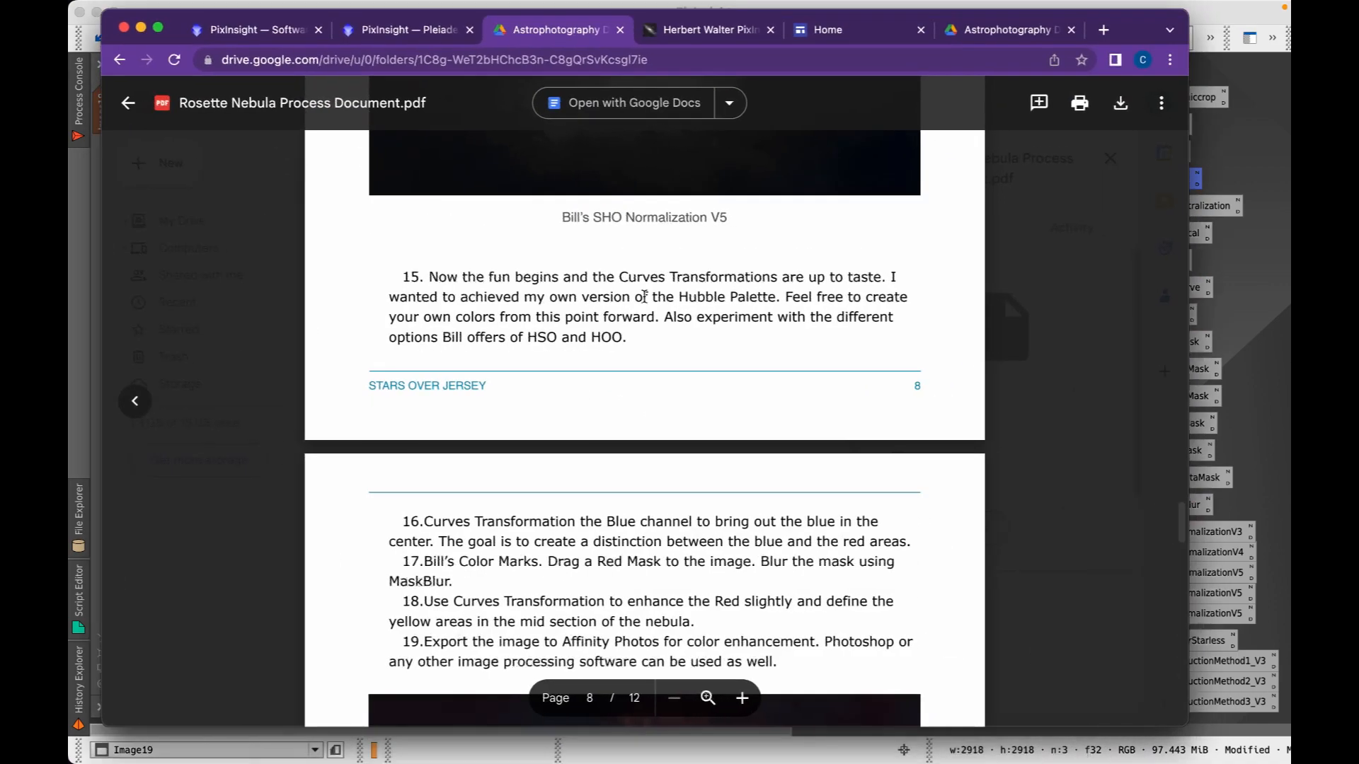
pyautogui.click(857, 32)
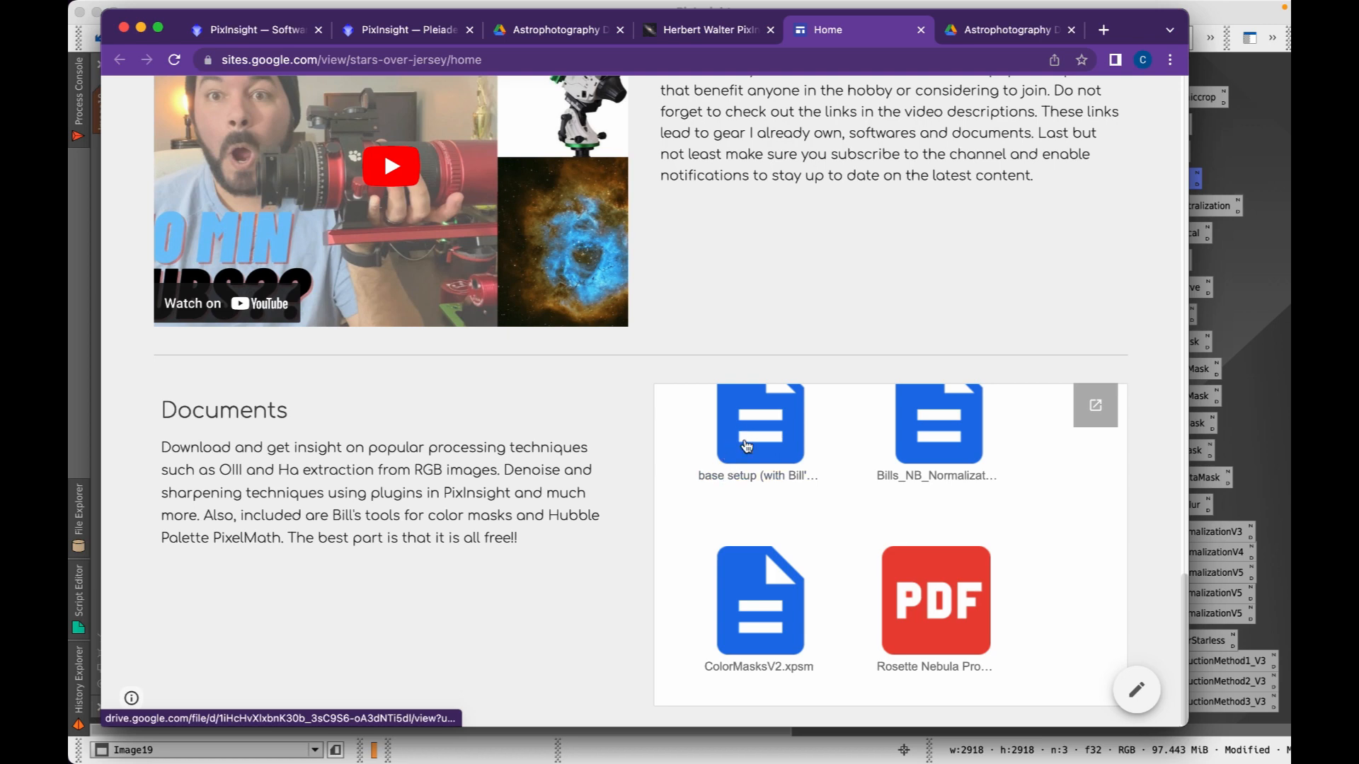
pyautogui.scroll(2, 776, 425)
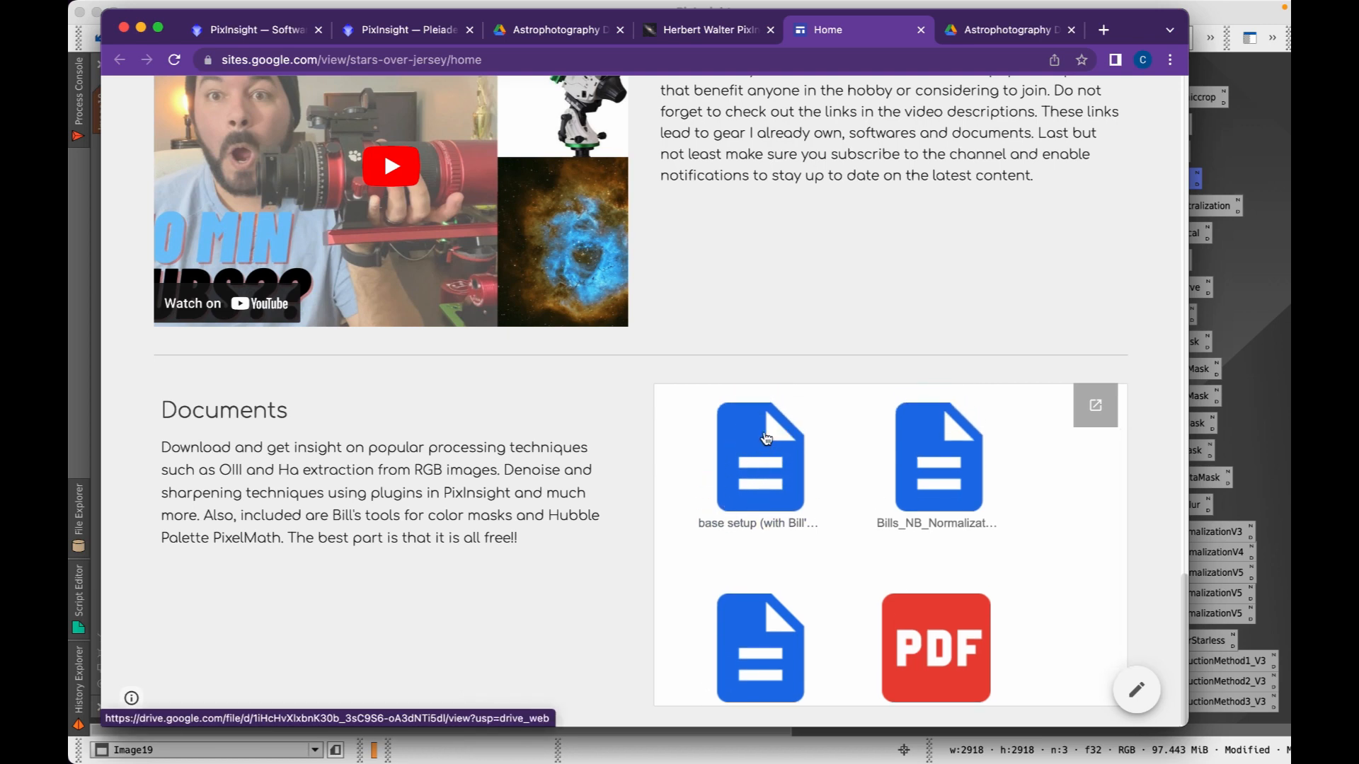
pyautogui.click(141, 29)
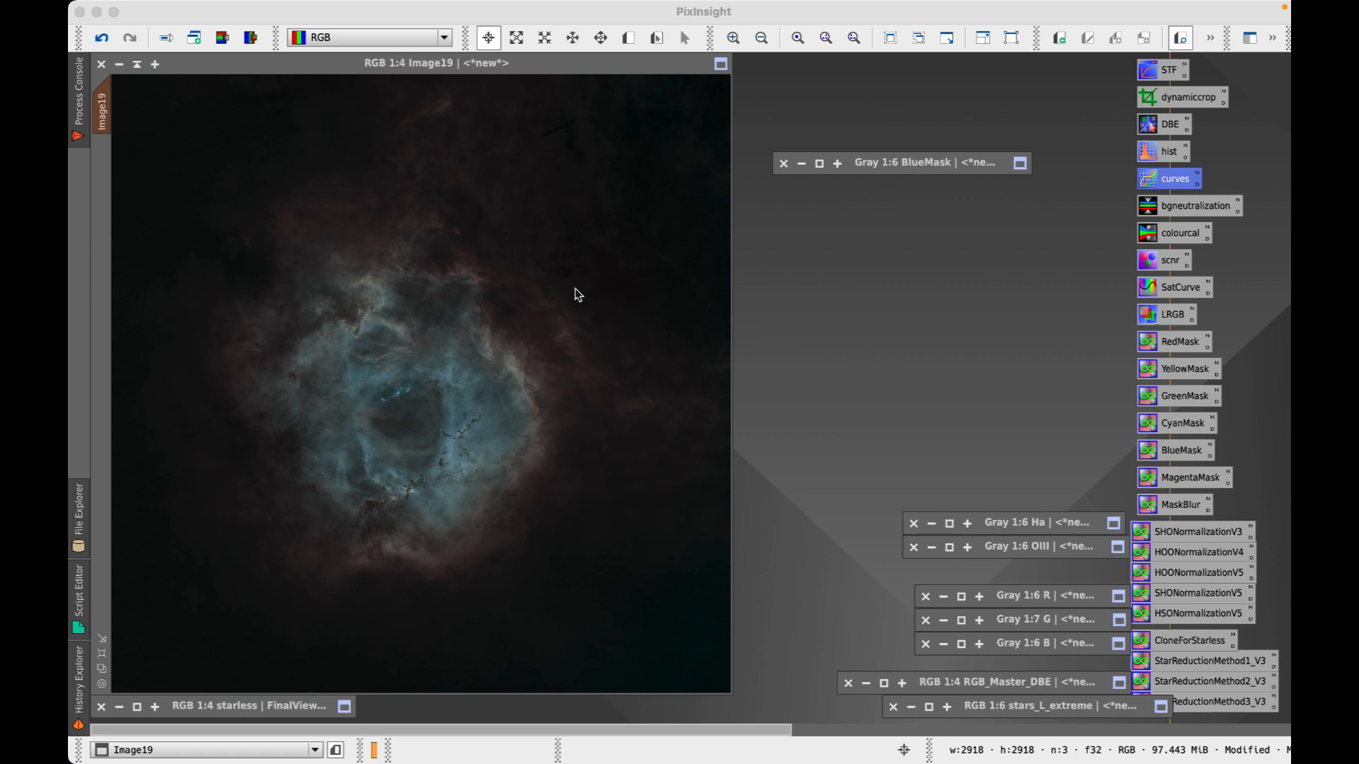
pyautogui.click(849, 90)
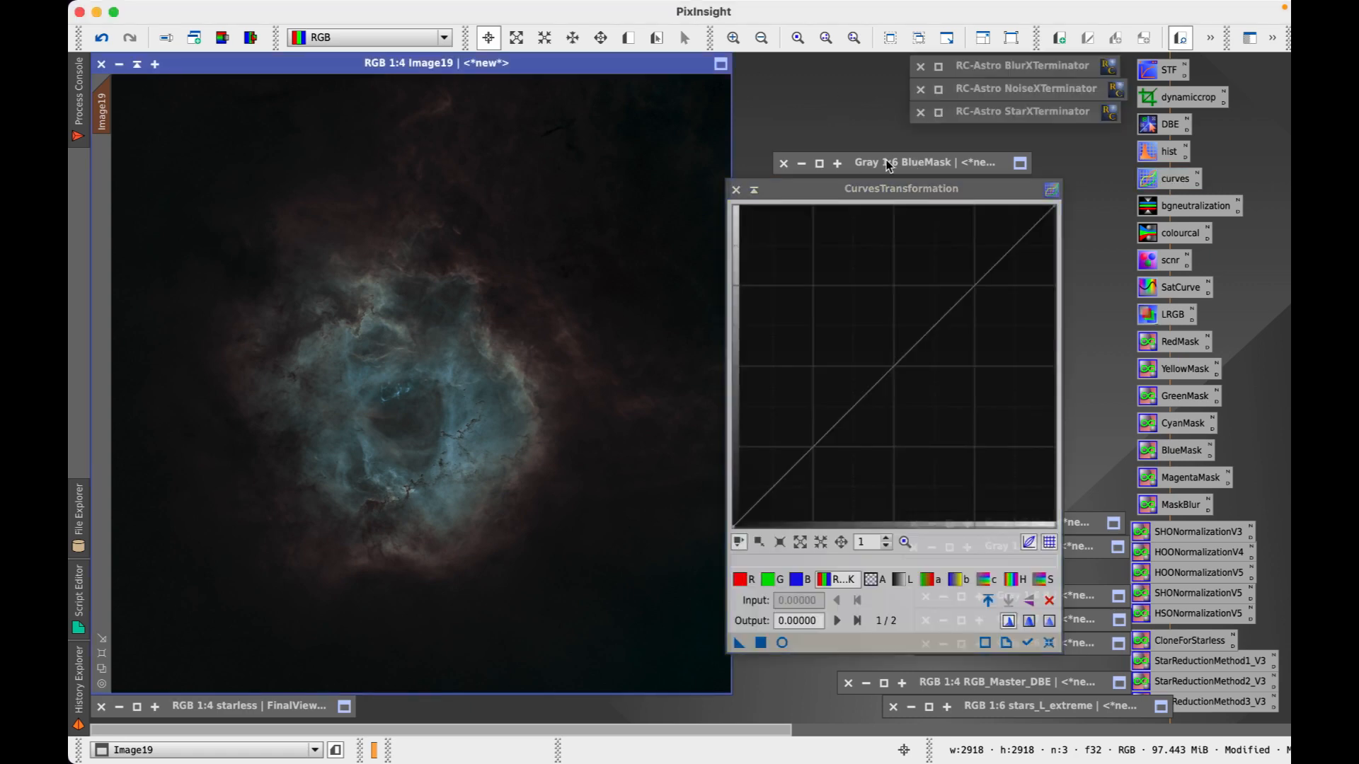
# - Reposition CurvesTransformation and start its real-time preview on Image19 with view tracking enabled
pyautogui.moveTo(872, 189); pyautogui.dragTo(865, 135)
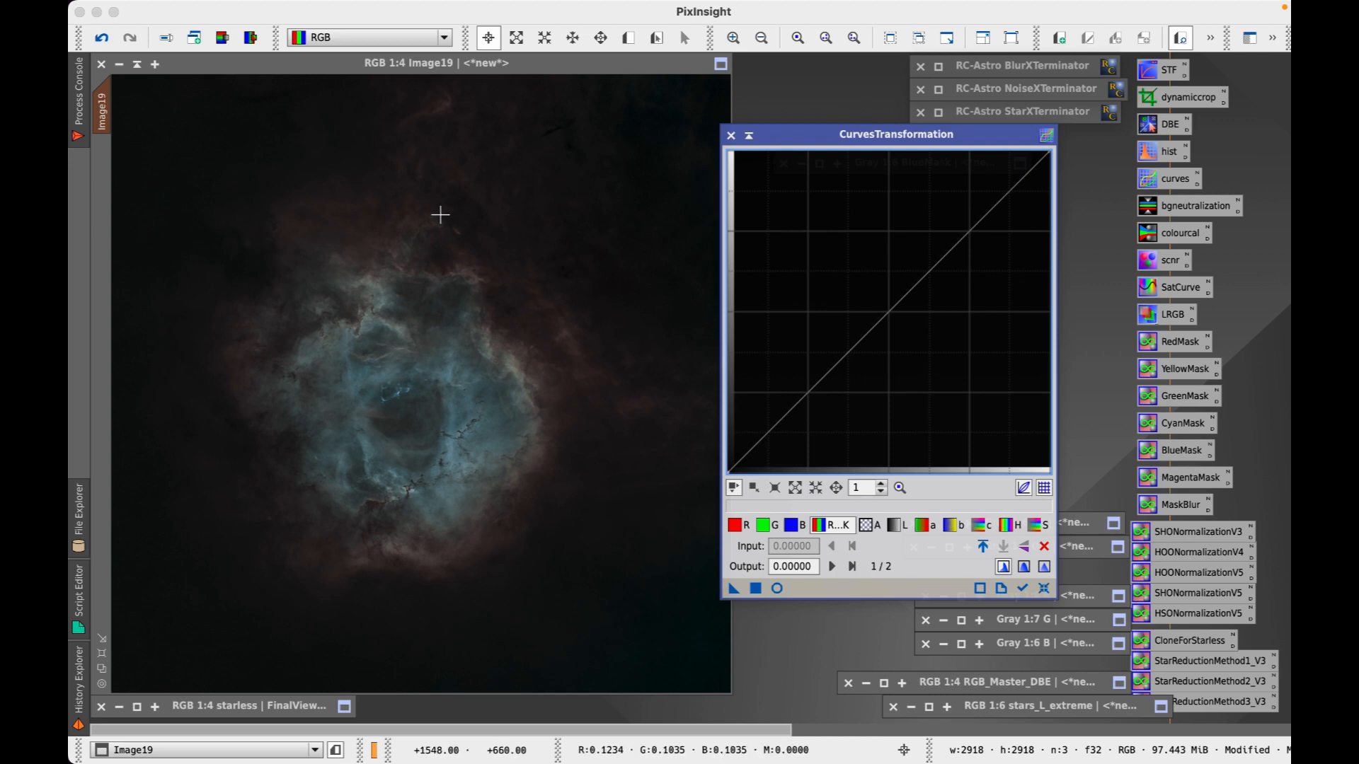
pyautogui.click(505, 69)
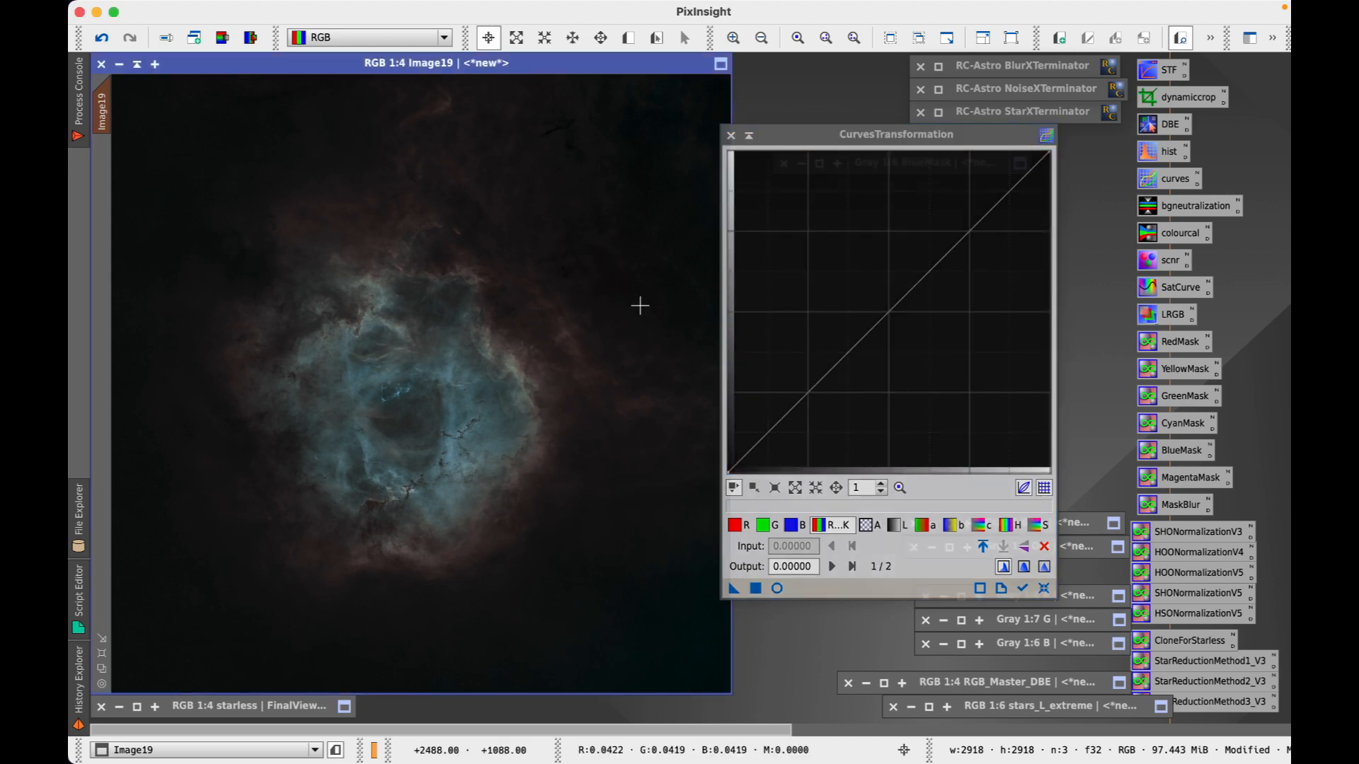
pyautogui.click(777, 588)
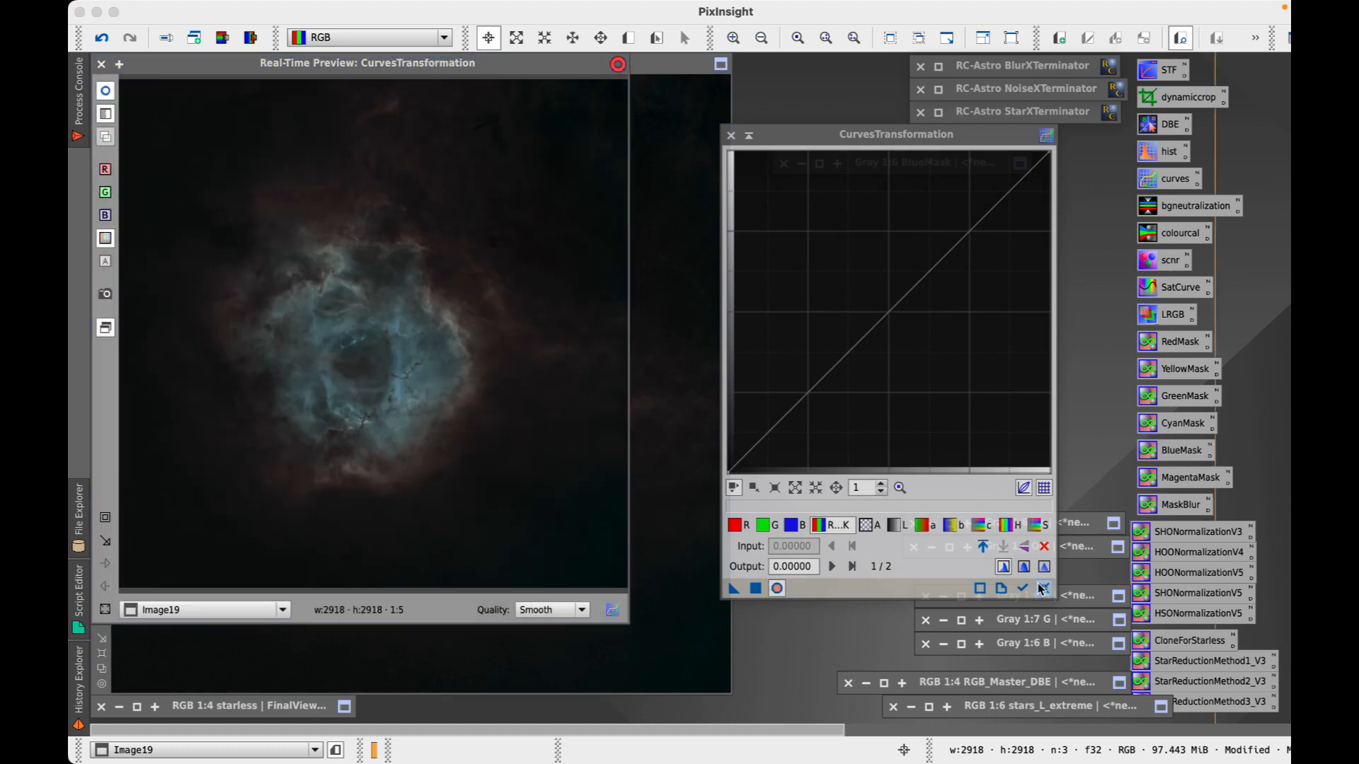
pyautogui.click(1040, 588)
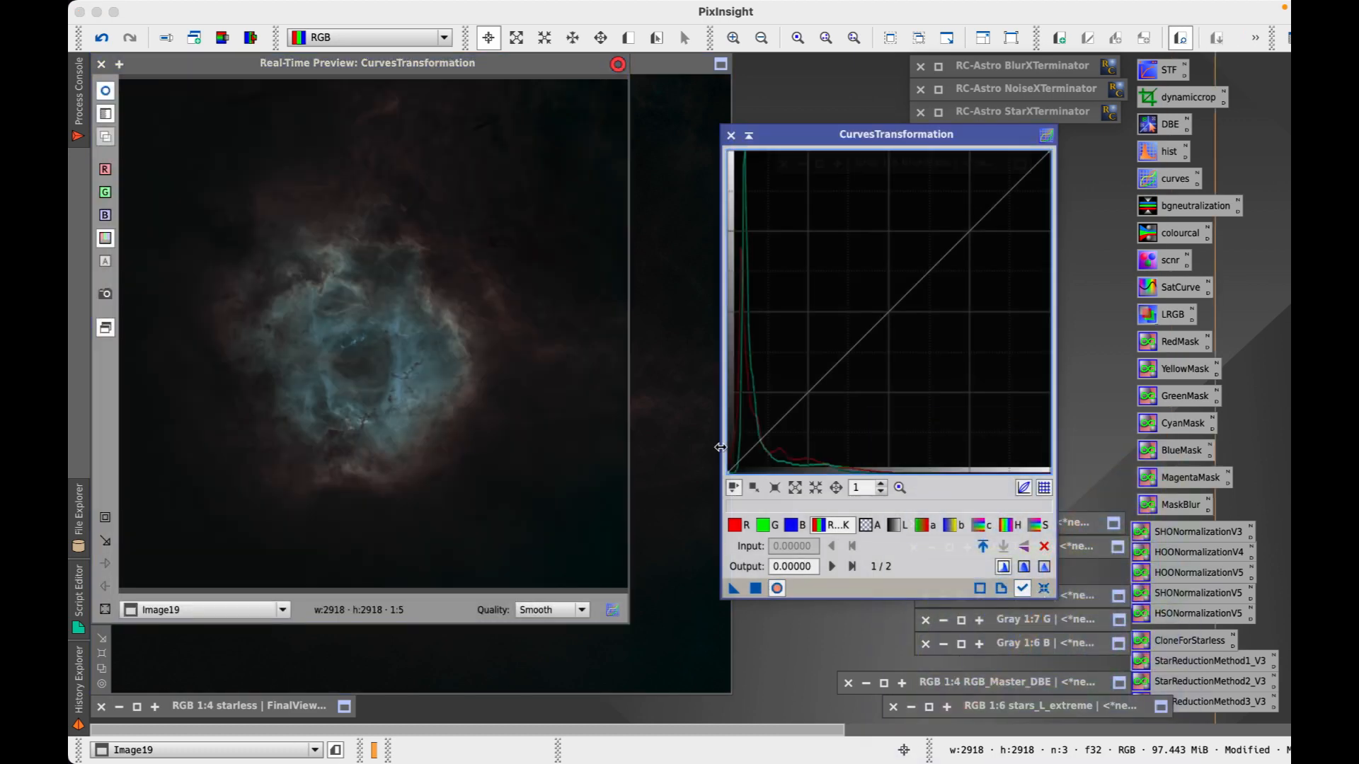
# - Raise the blue channel curve with a point at about input 0.263 and output 0.442 to strengthen the nebula's blue core
pyautogui.click(790, 525)
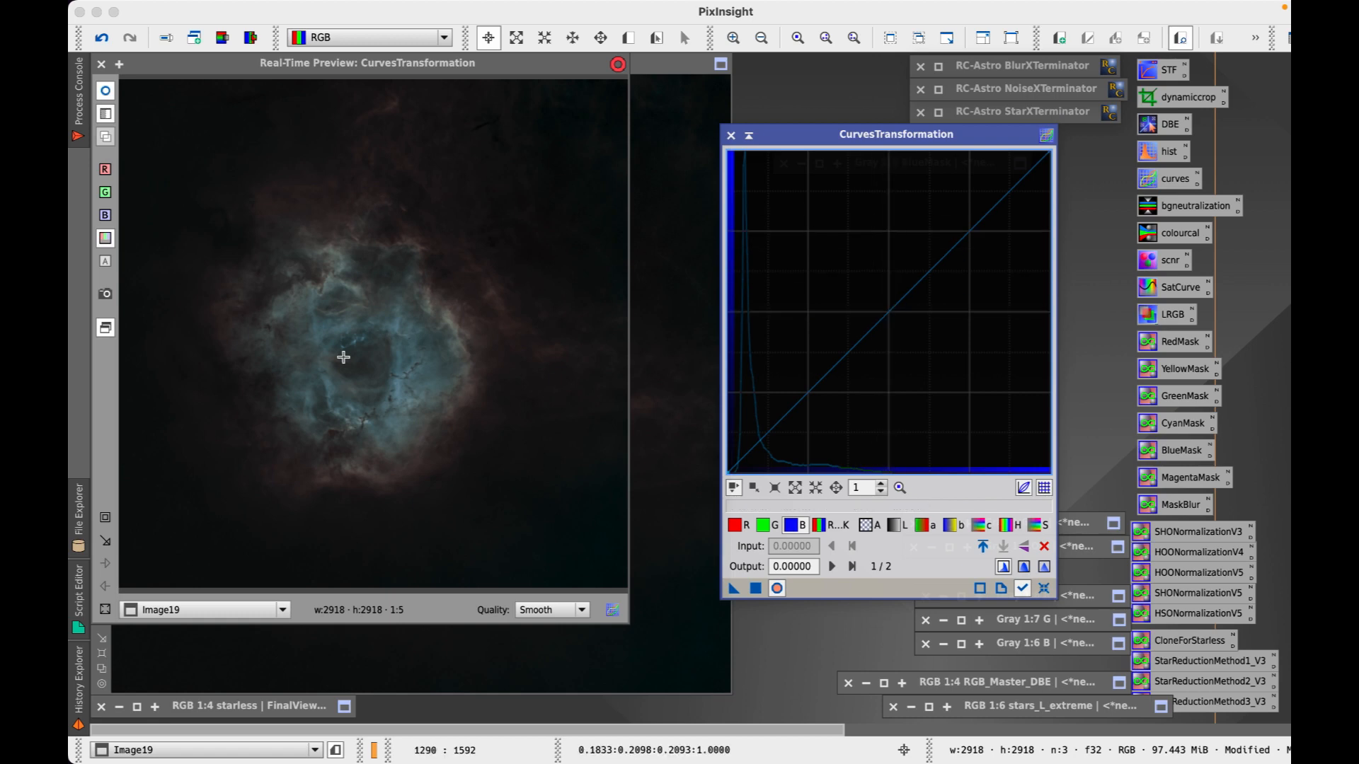
pyautogui.moveTo(416, 353)
pyautogui.mouseDown()
pyautogui.moveTo(396, 357)
pyautogui.moveTo(434, 351)
pyautogui.moveTo(402, 355)
pyautogui.mouseUp()
pyautogui.click(875, 325)
pyautogui.moveTo(875, 324); pyautogui.dragTo(812, 332)
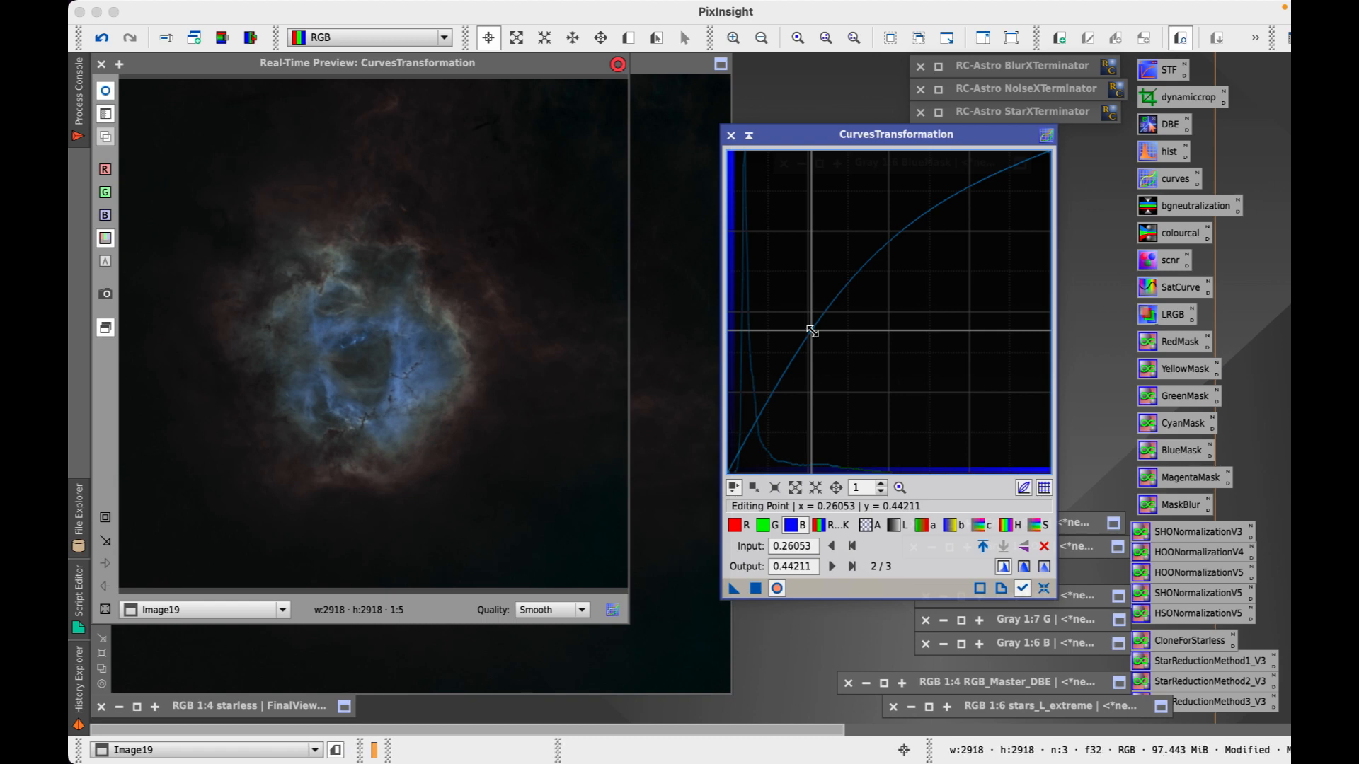
pyautogui.moveTo(812, 332)
pyautogui.mouseDown()
pyautogui.moveTo(813, 370)
pyautogui.moveTo(813, 331)
pyautogui.mouseUp()
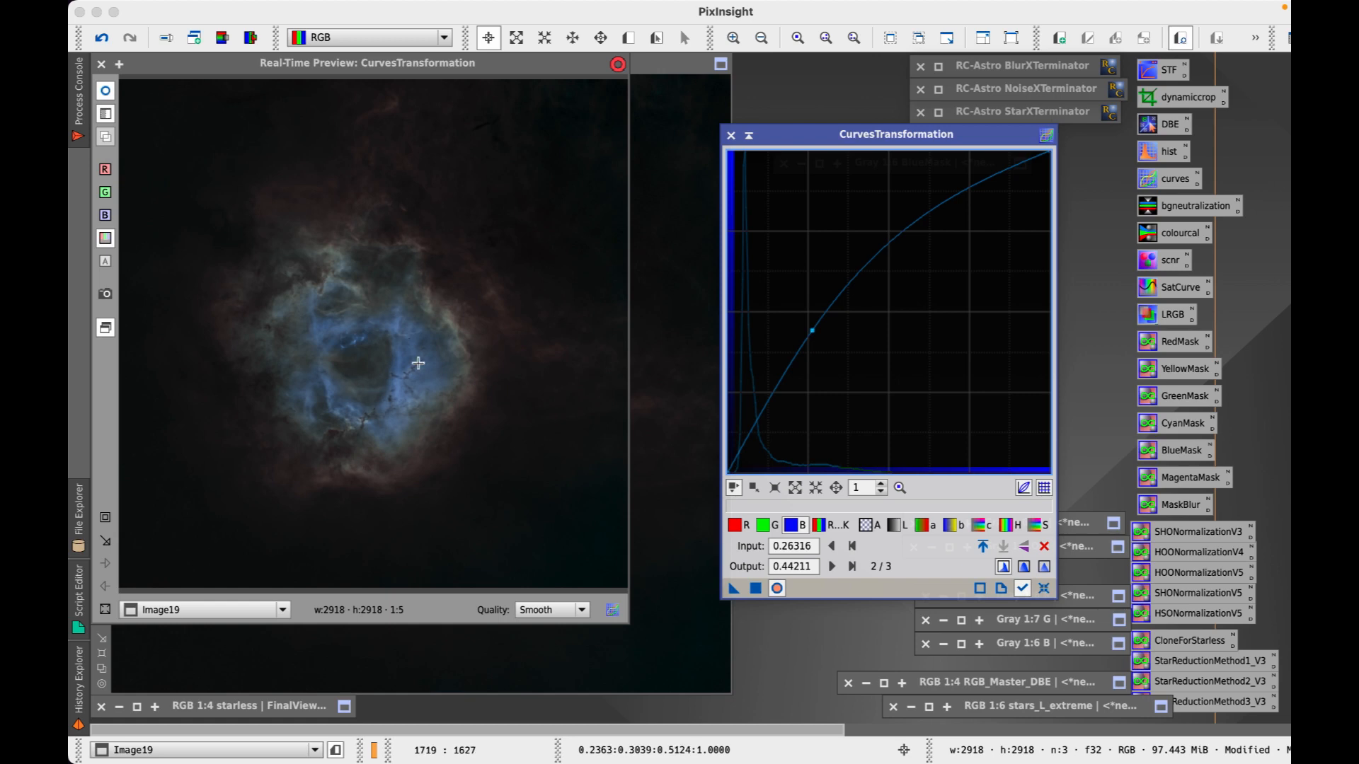
# - Apply the blue curve to Image19, reset the CurvesTransformation settings and close the real-time preview
pyautogui.click(755, 589)
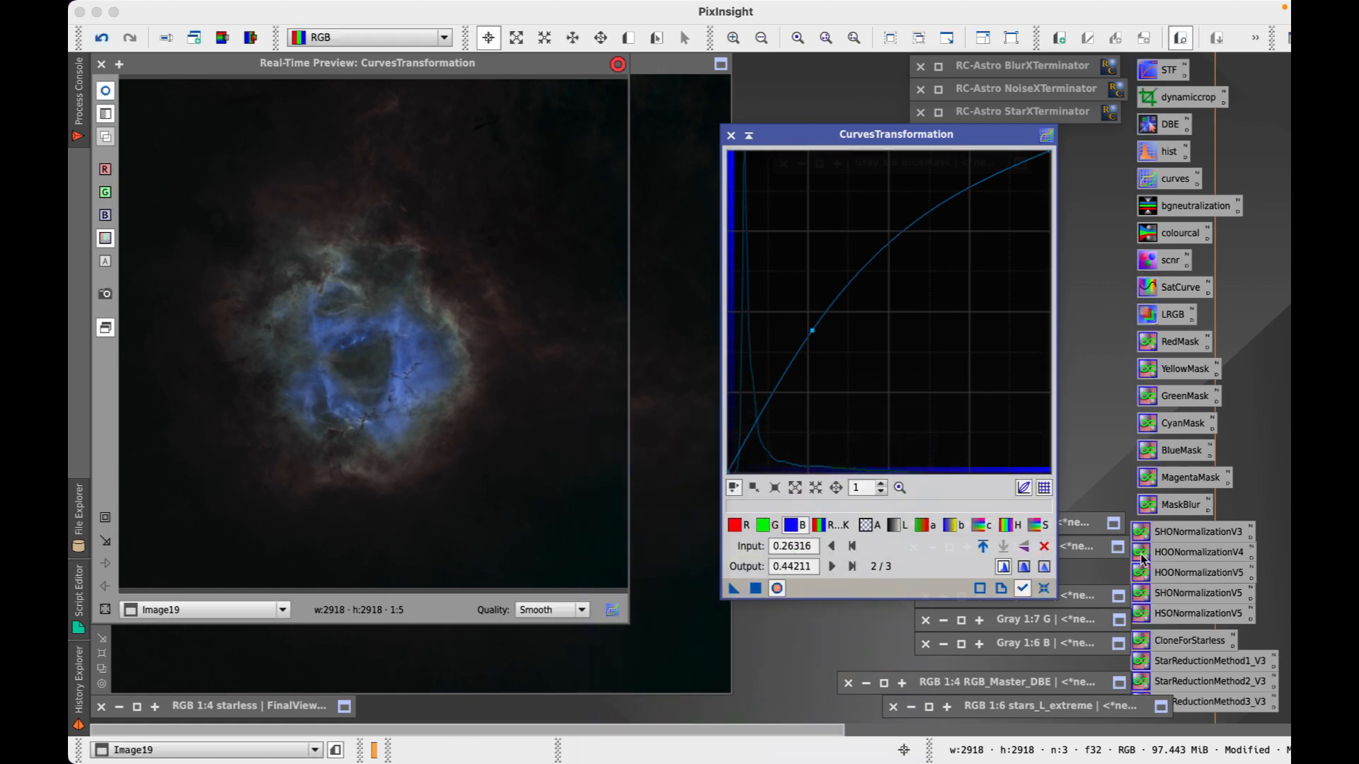
pyautogui.click(1044, 588)
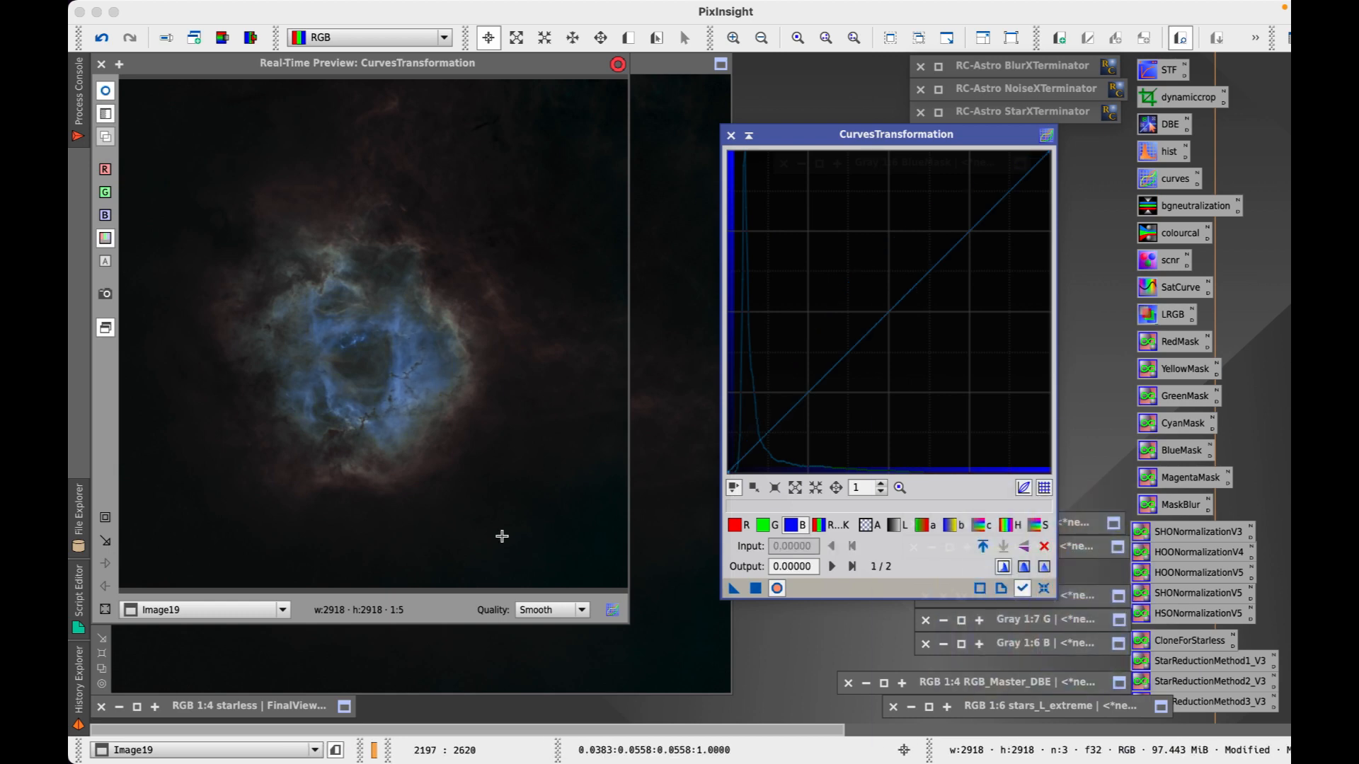
pyautogui.click(104, 65)
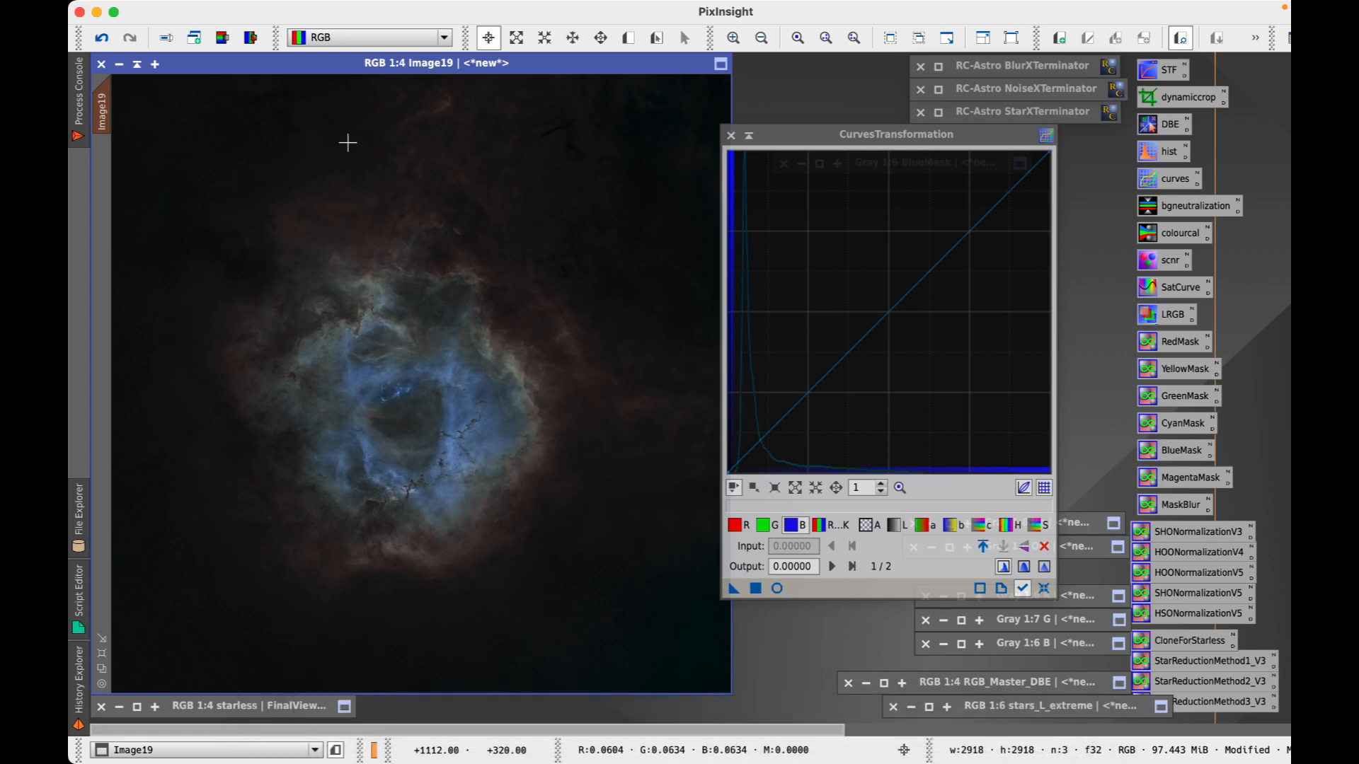
# - Move Image19 aside and view the NGC_2237_Final and starless reference images in turn to compare their colors
pyautogui.moveTo(188, 71); pyautogui.dragTo(644, 126)
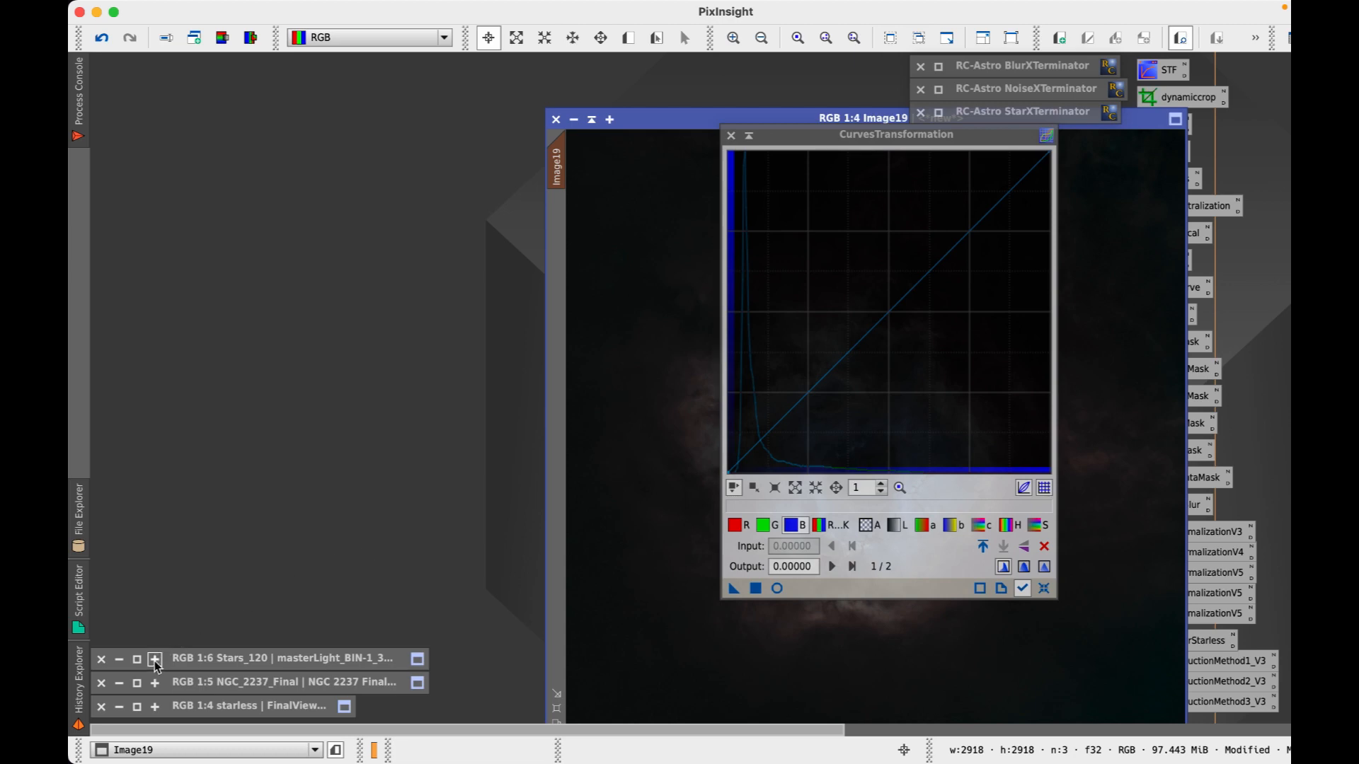
pyautogui.click(137, 683)
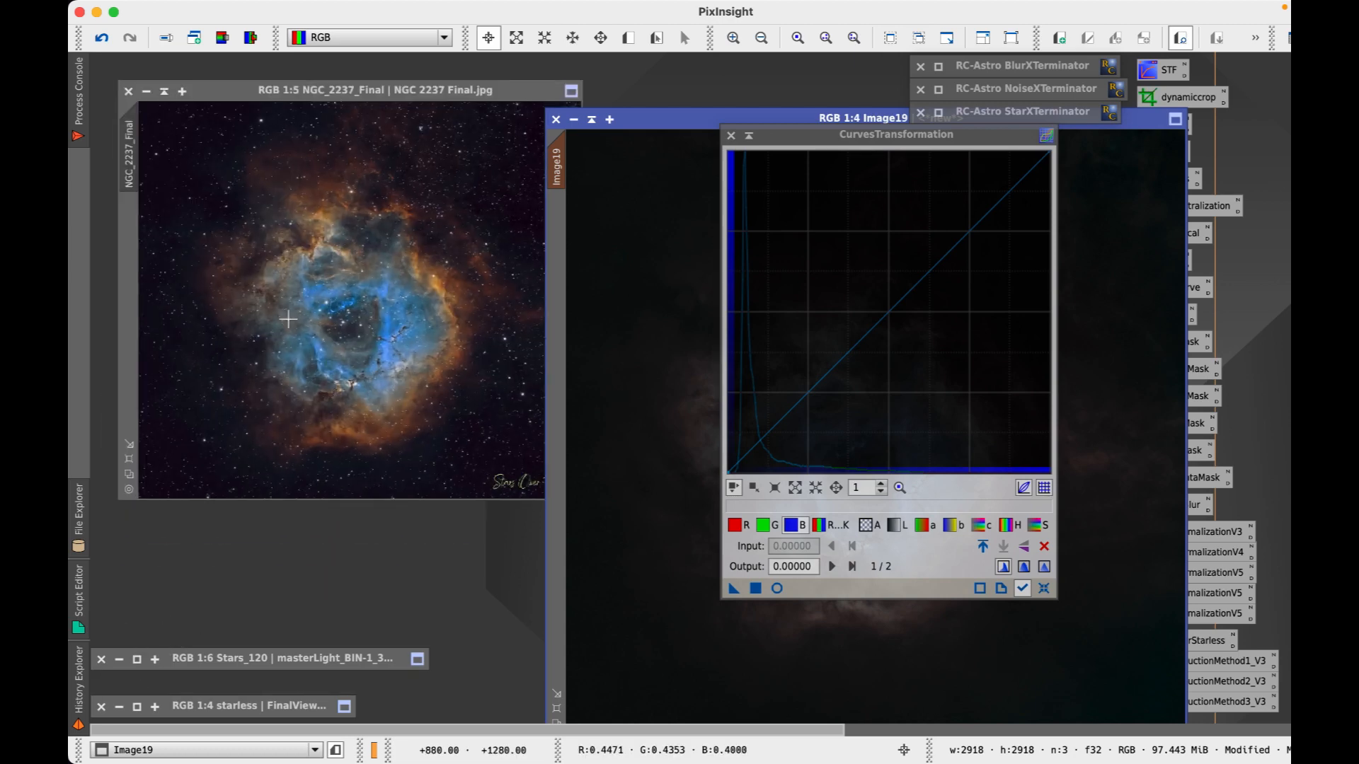
pyautogui.click(164, 92)
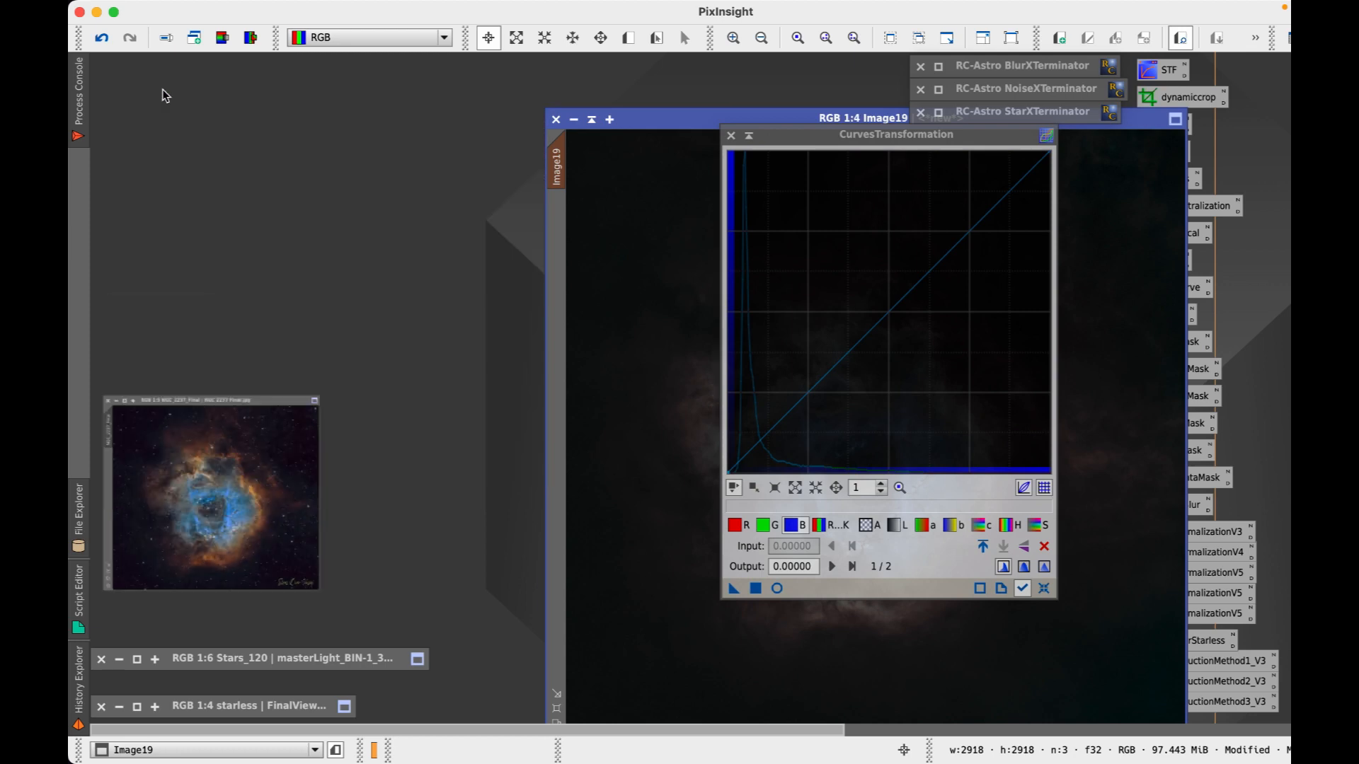
pyautogui.click(137, 707)
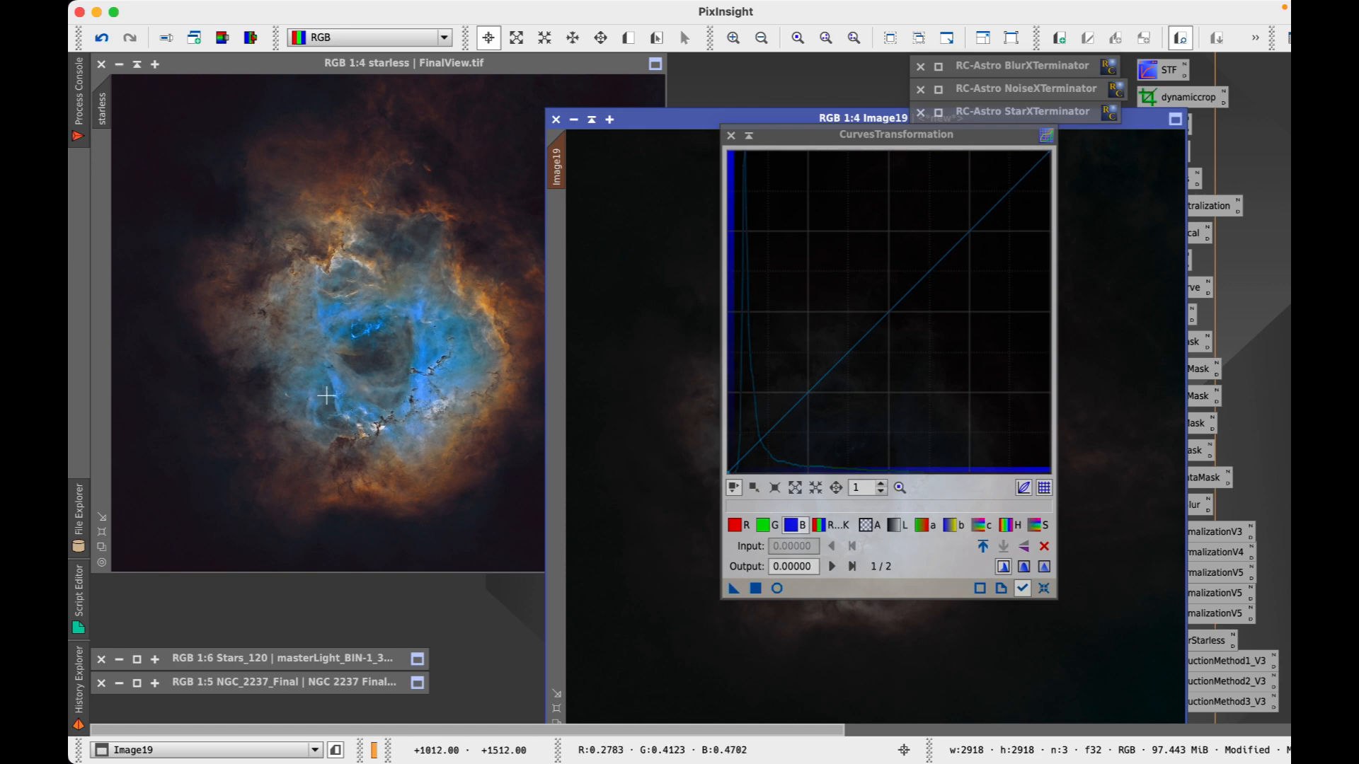
# - Minimize the starless reference, place Image19 and CurvesTransformation side by side, and switch the curve to the red channel
pyautogui.click(136, 64)
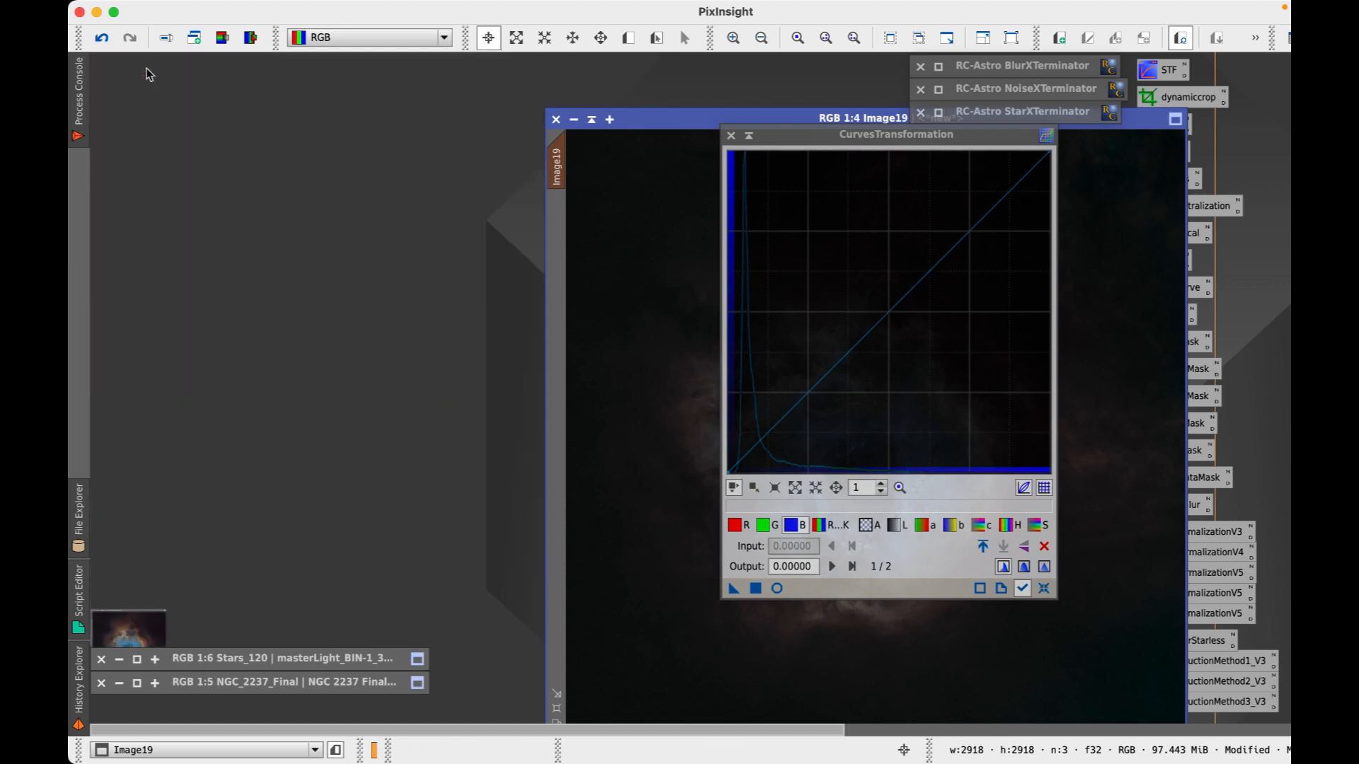
pyautogui.moveTo(858, 122); pyautogui.dragTo(404, 64)
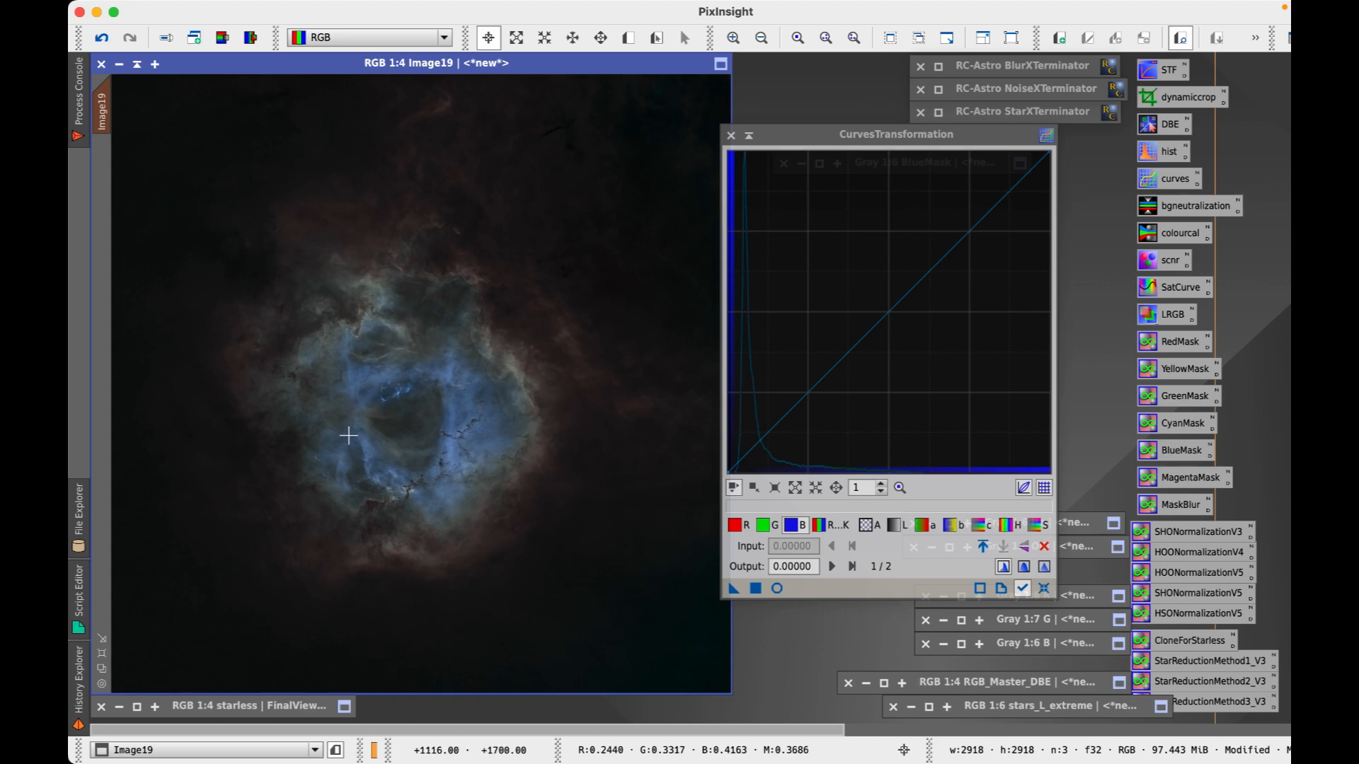
pyautogui.moveTo(910, 137); pyautogui.dragTo(909, 114)
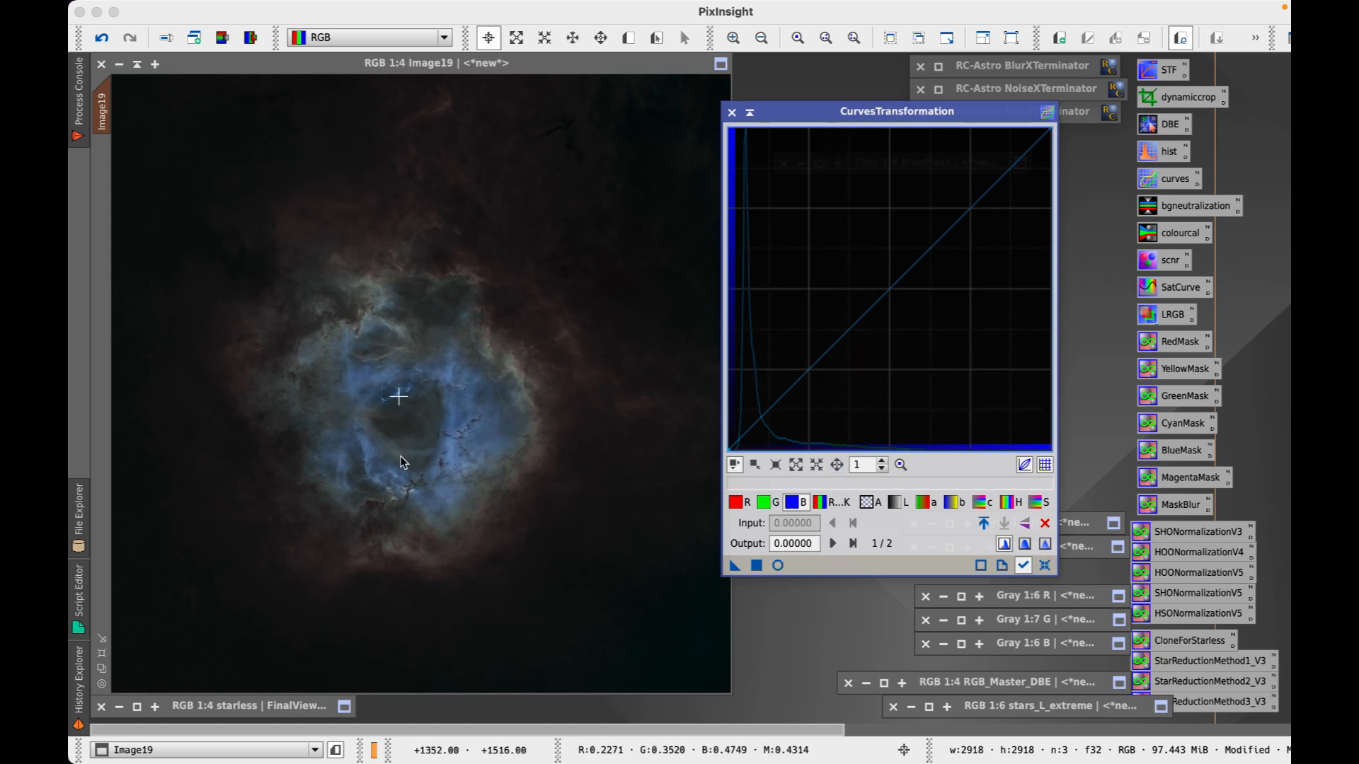
pyautogui.moveTo(871, 104); pyautogui.dragTo(914, 111)
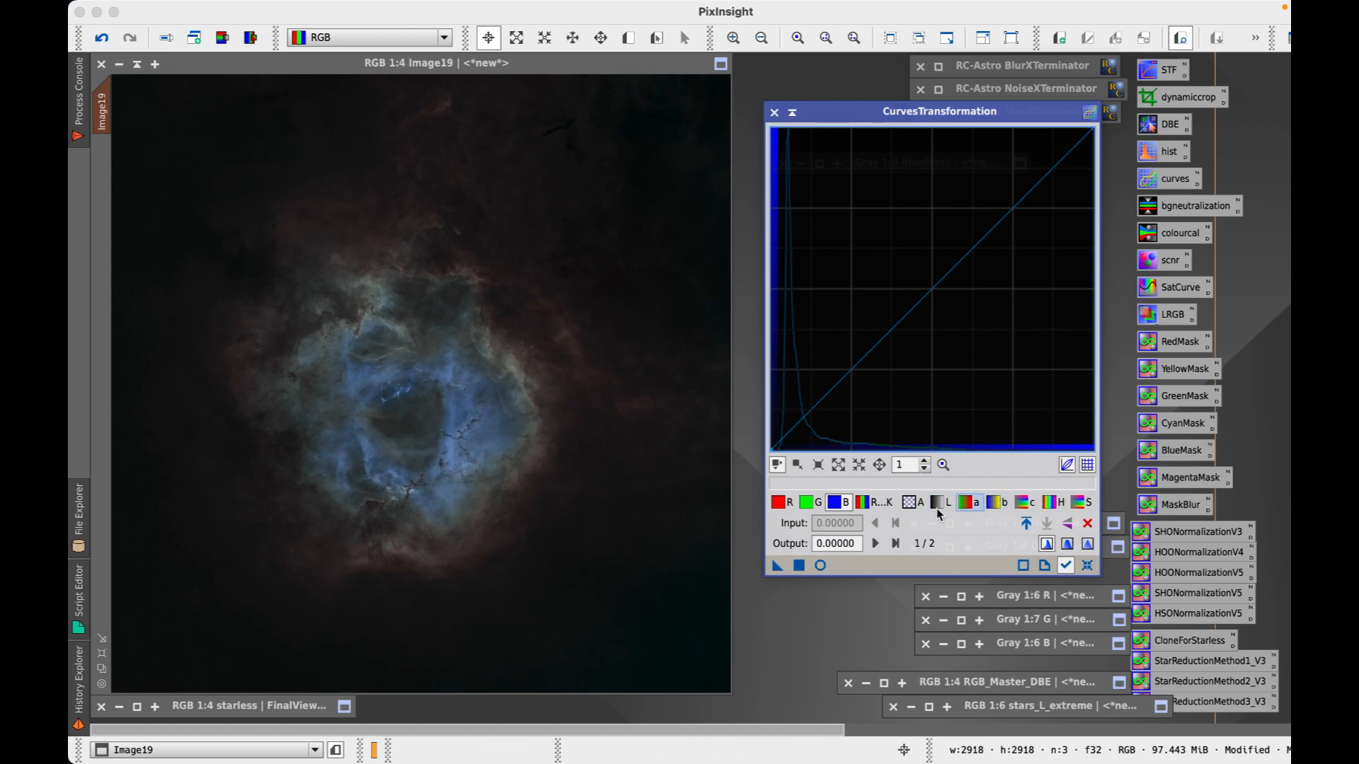
pyautogui.click(781, 503)
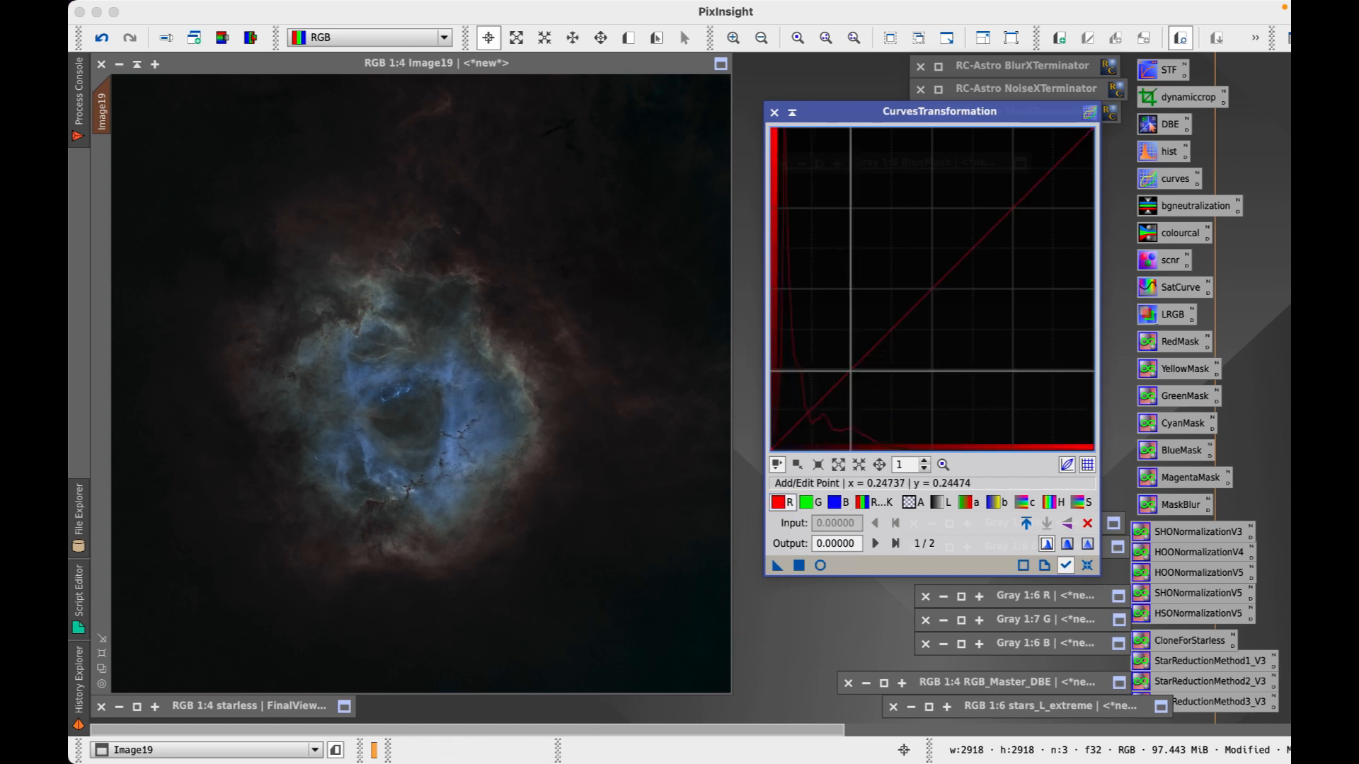
pyautogui.click(456, 403)
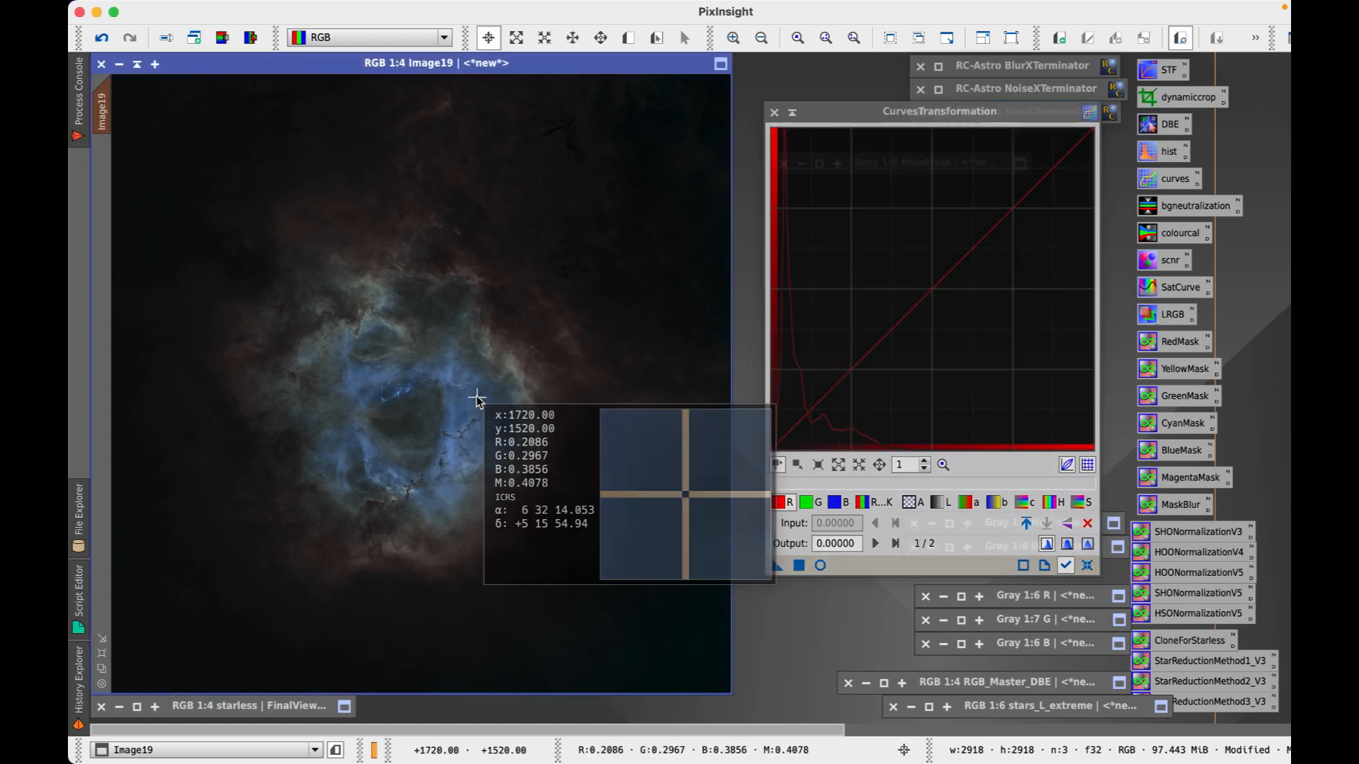
pyautogui.click(849, 379)
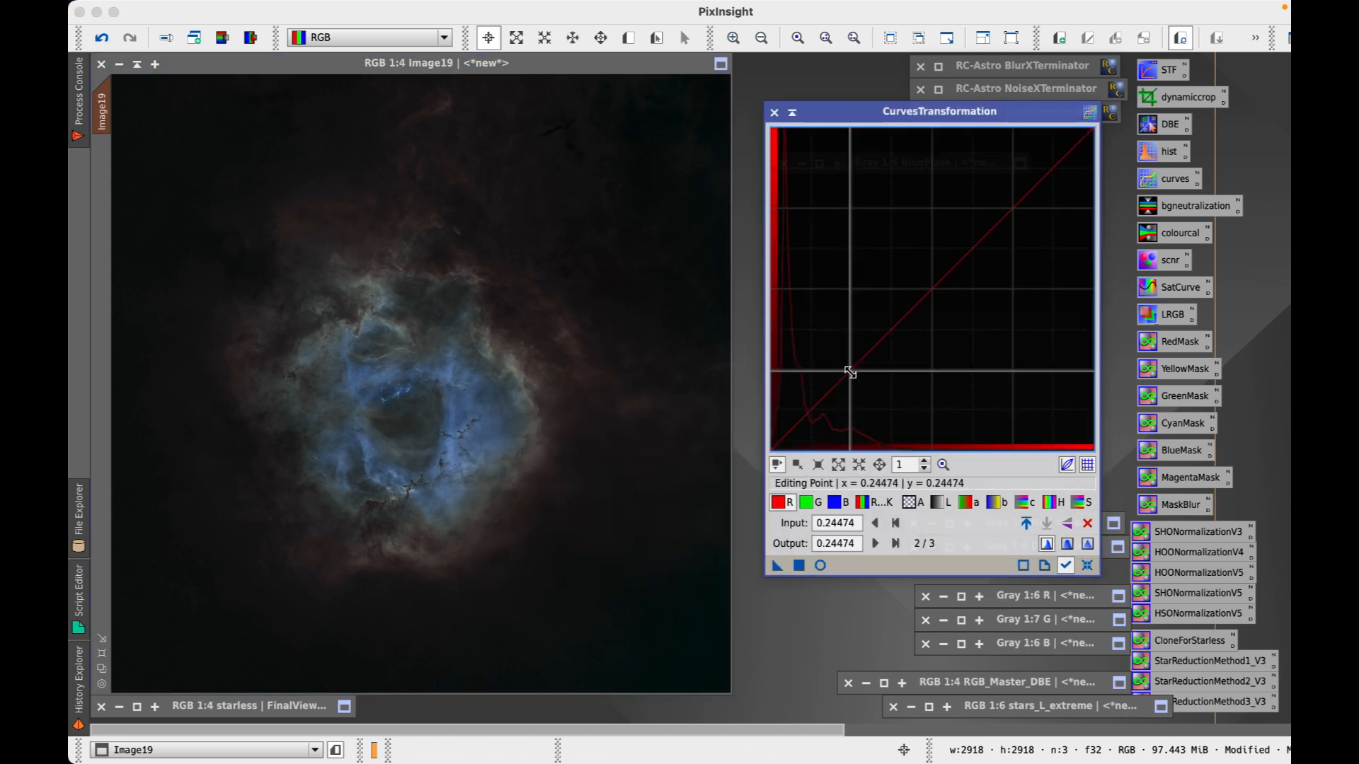
pyautogui.moveTo(849, 379)
pyautogui.mouseDown()
pyautogui.moveTo(846, 404)
pyautogui.moveTo(845, 388)
pyautogui.mouseUp()
pyautogui.click(1087, 566)
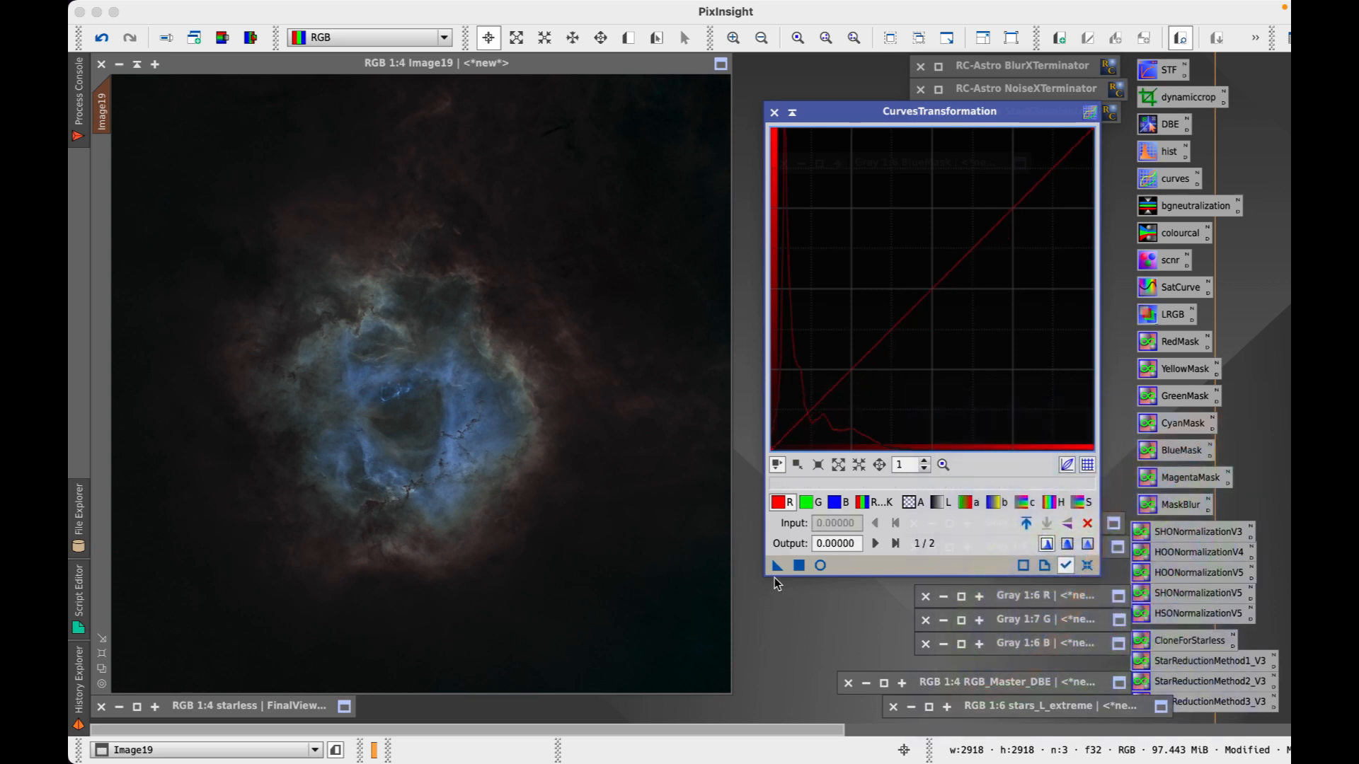
# - Using a real-time preview, lower the red curve to about output 0.116 at input 0.239, apply it to Image19 and reset the curve
pyautogui.click(820, 565)
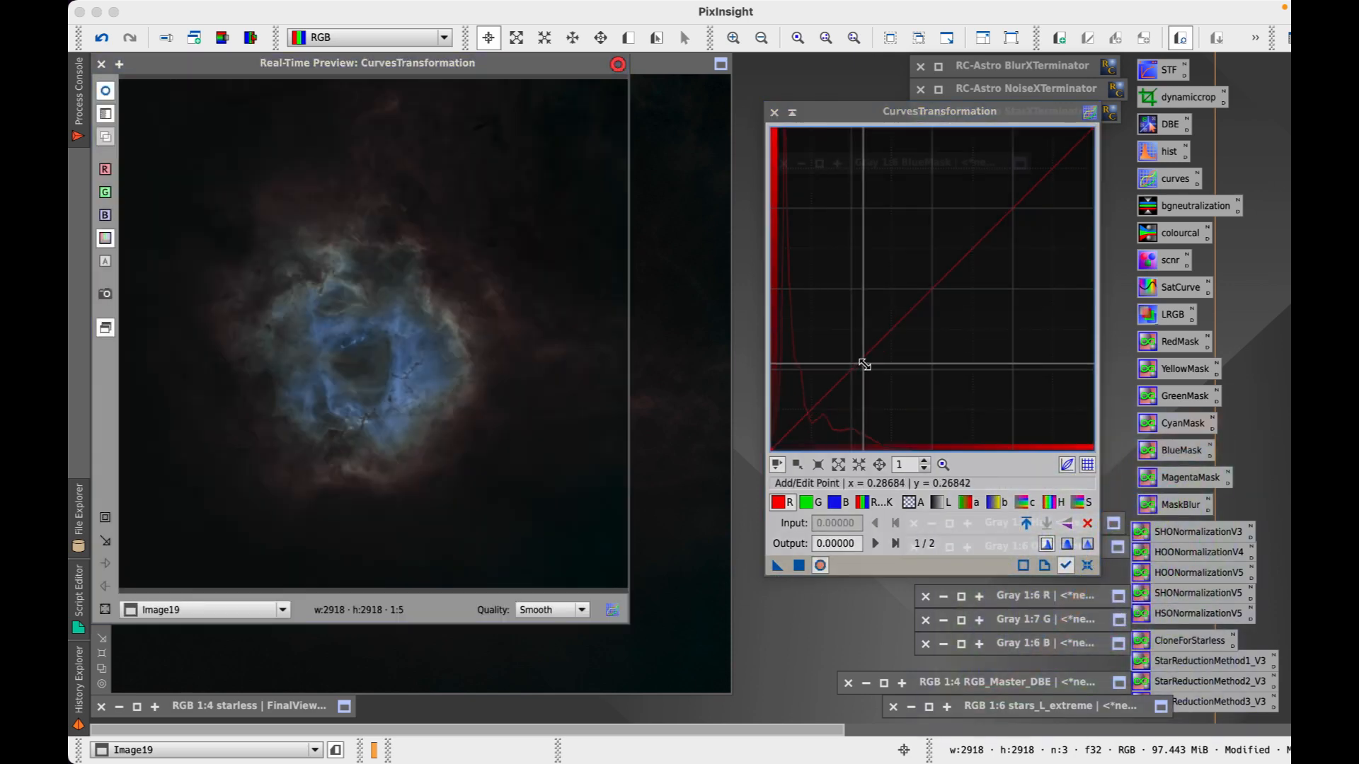
pyautogui.moveTo(847, 371); pyautogui.dragTo(849, 413)
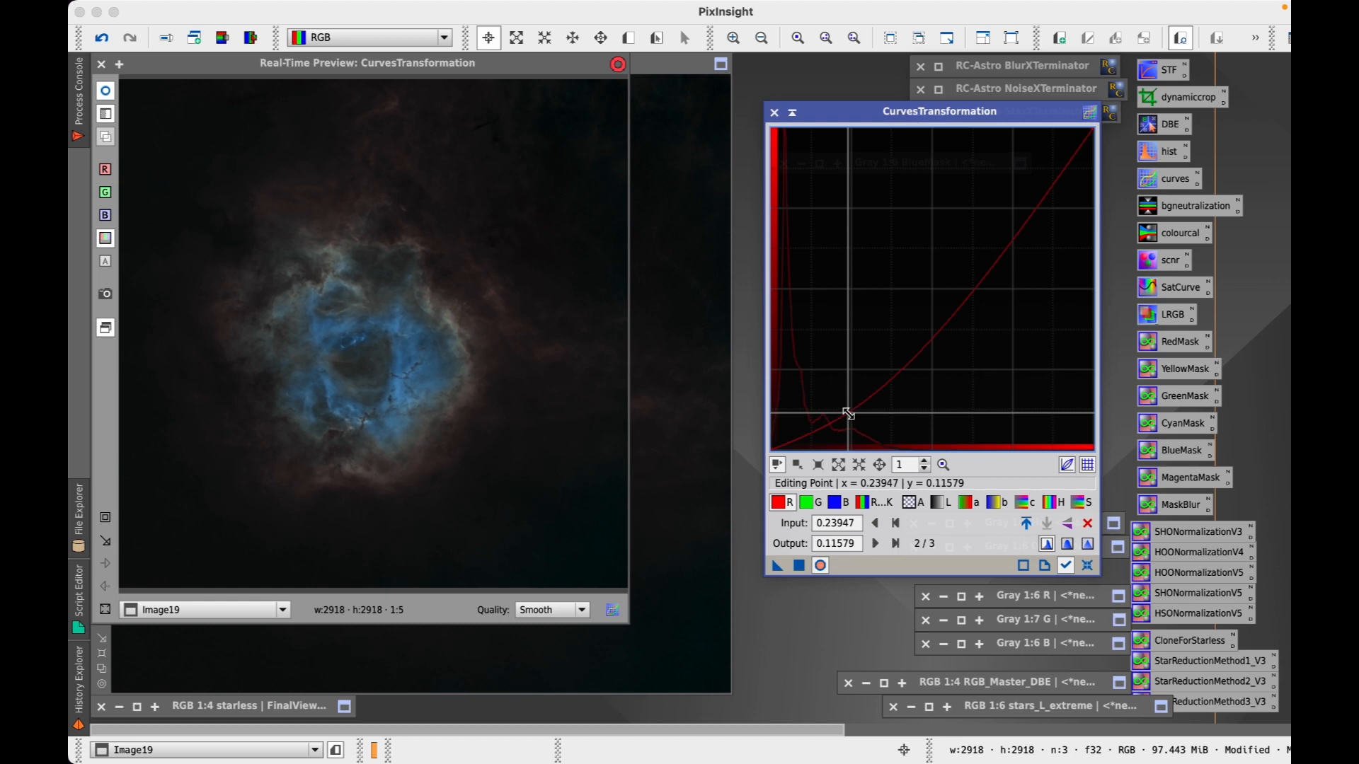
pyautogui.click(799, 565)
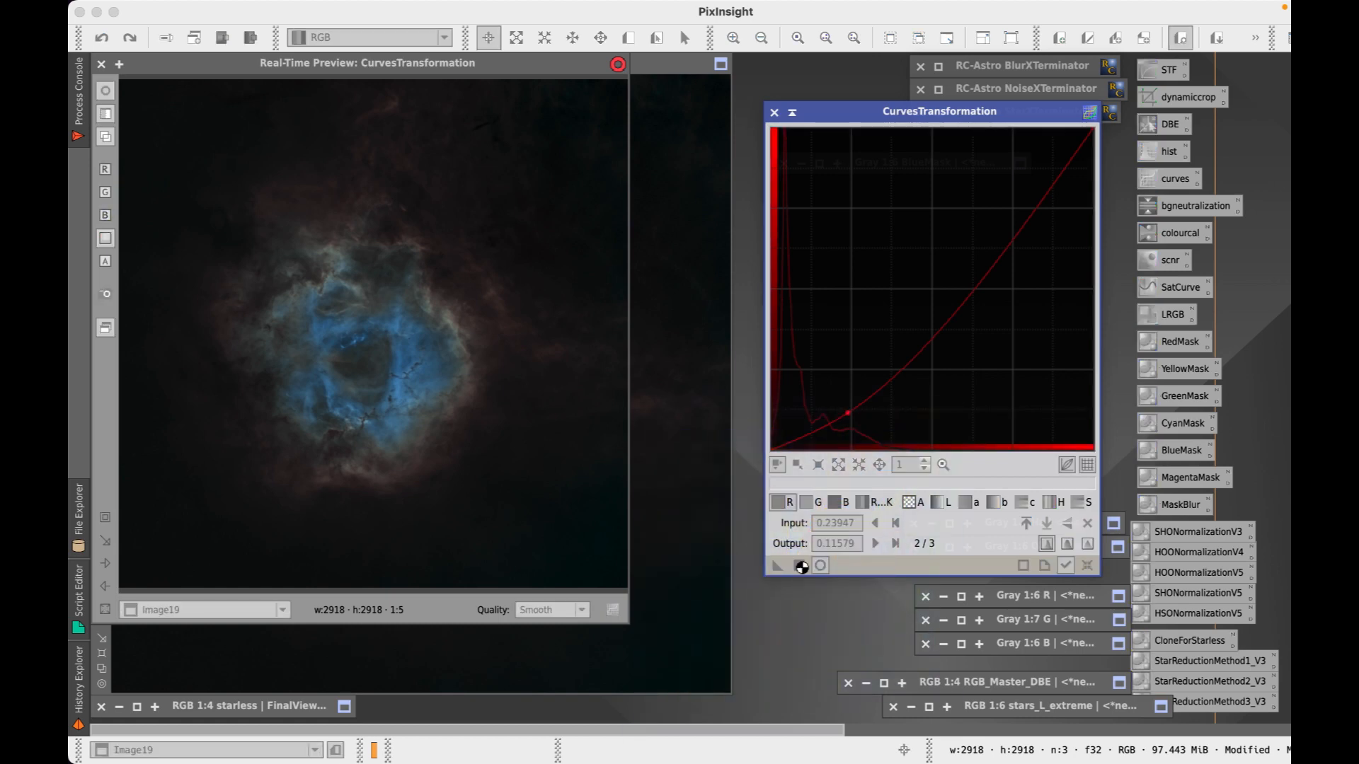
pyautogui.click(1087, 565)
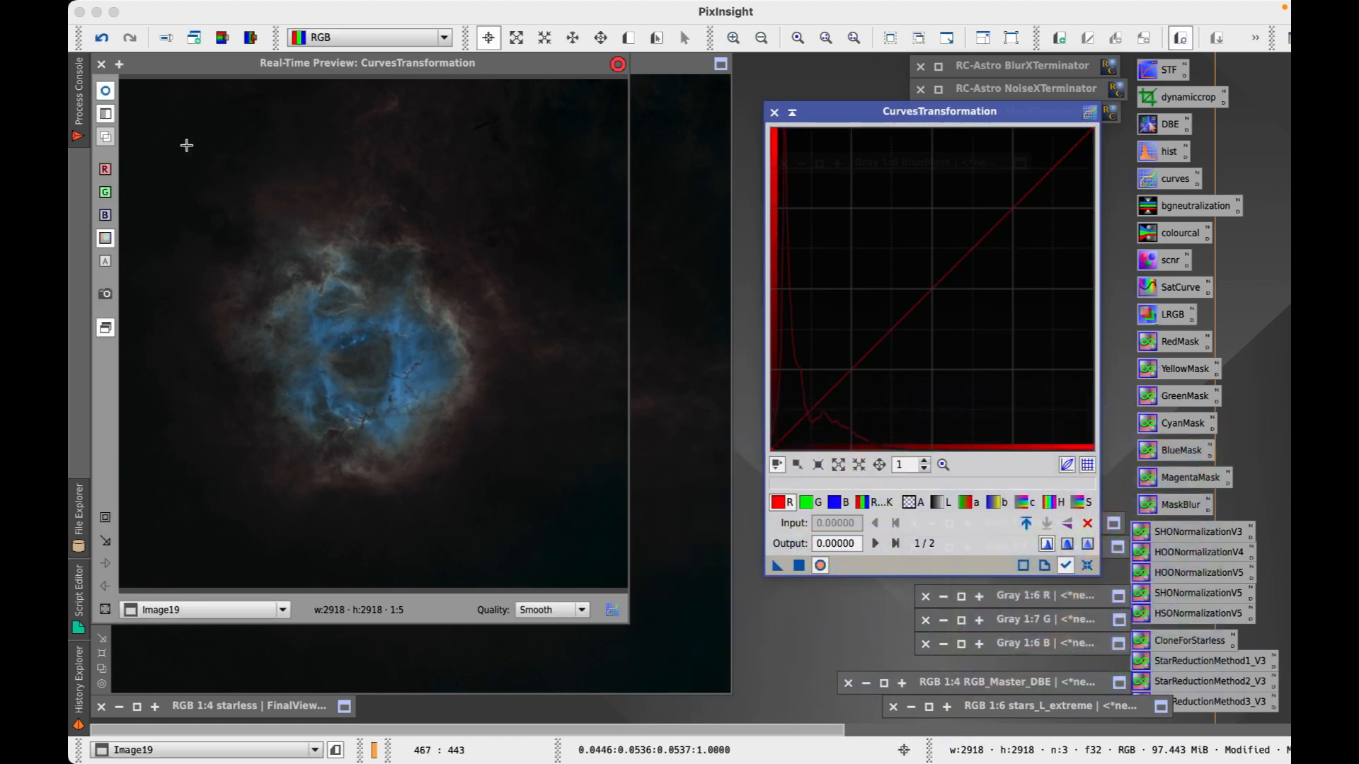
pyautogui.click(101, 64)
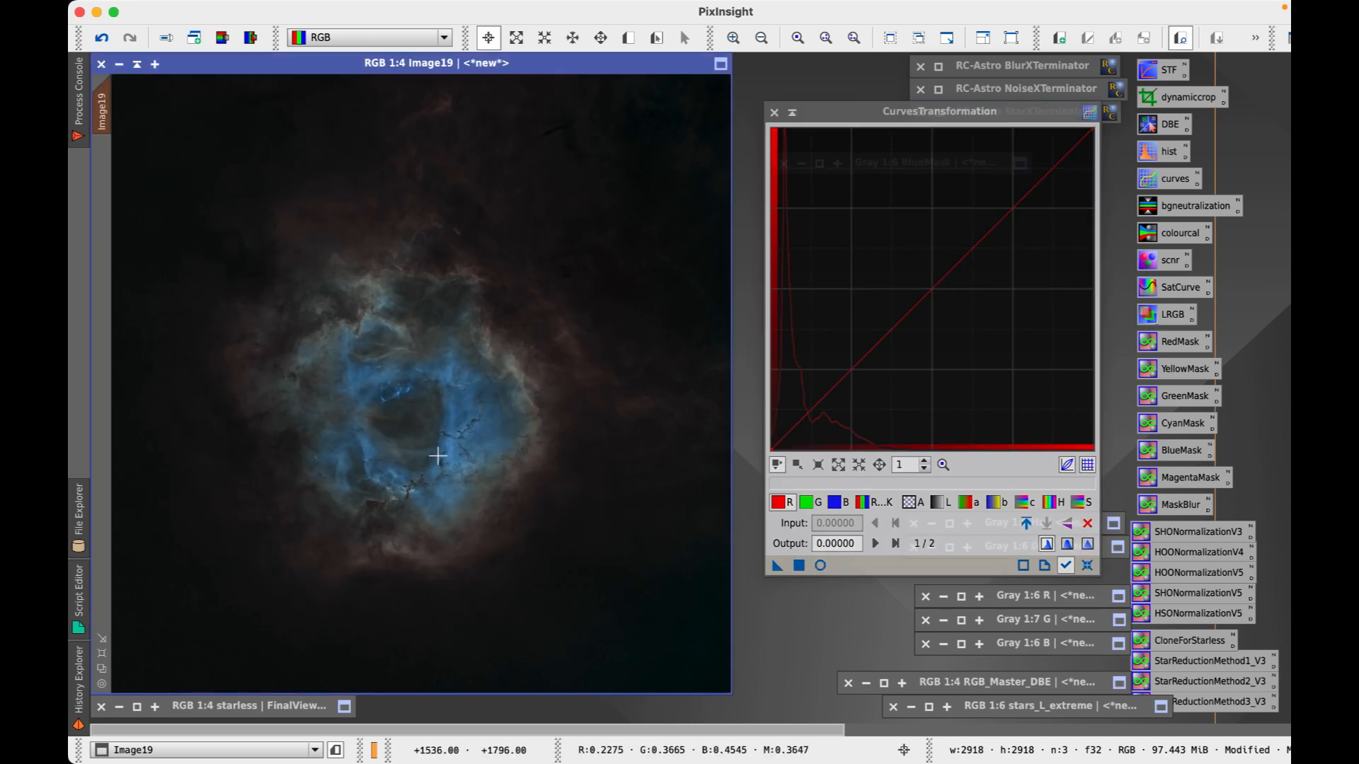
# - Examine the nebula's blue core and surrounding detail in Image19 at closer magnification
pyautogui.scroll(3, 438, 455)
pyautogui.scroll(-1, 439, 456)
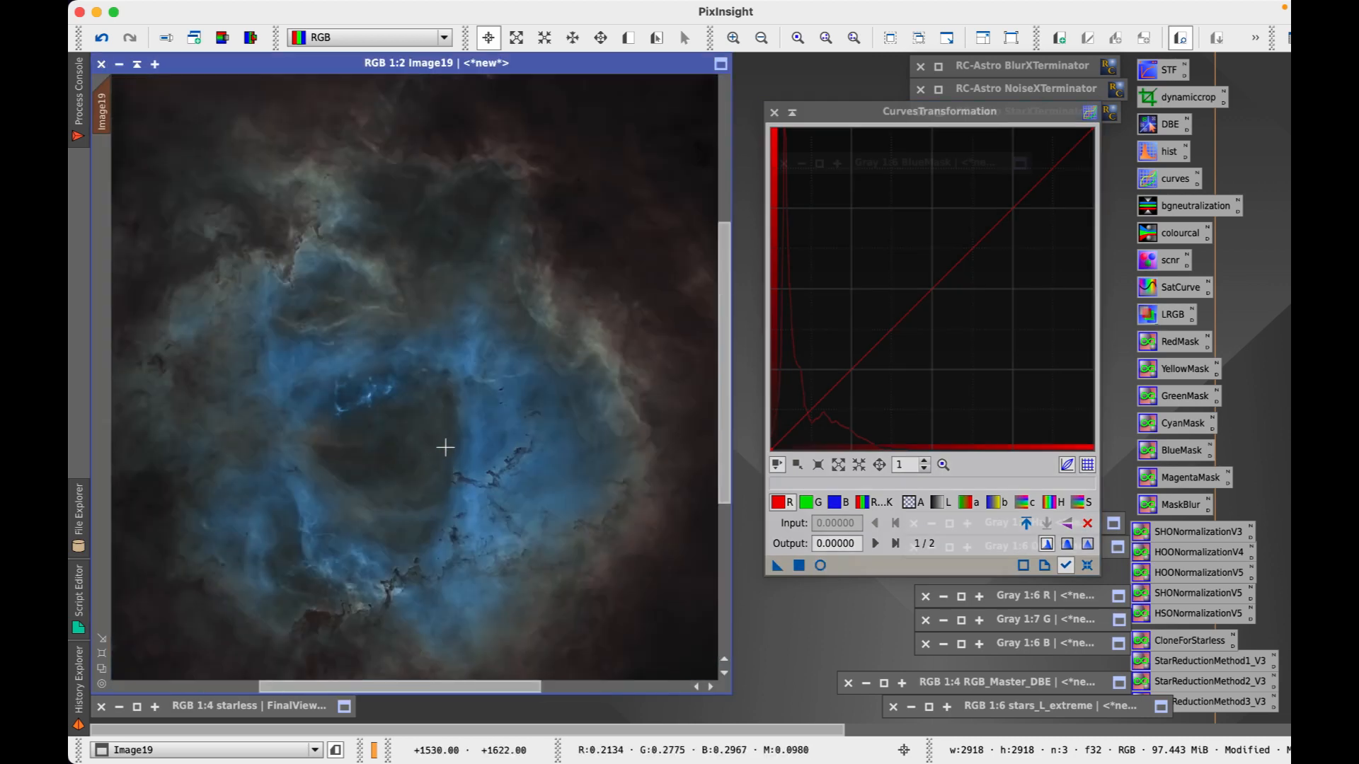
pyautogui.scroll(-1, 418, 422)
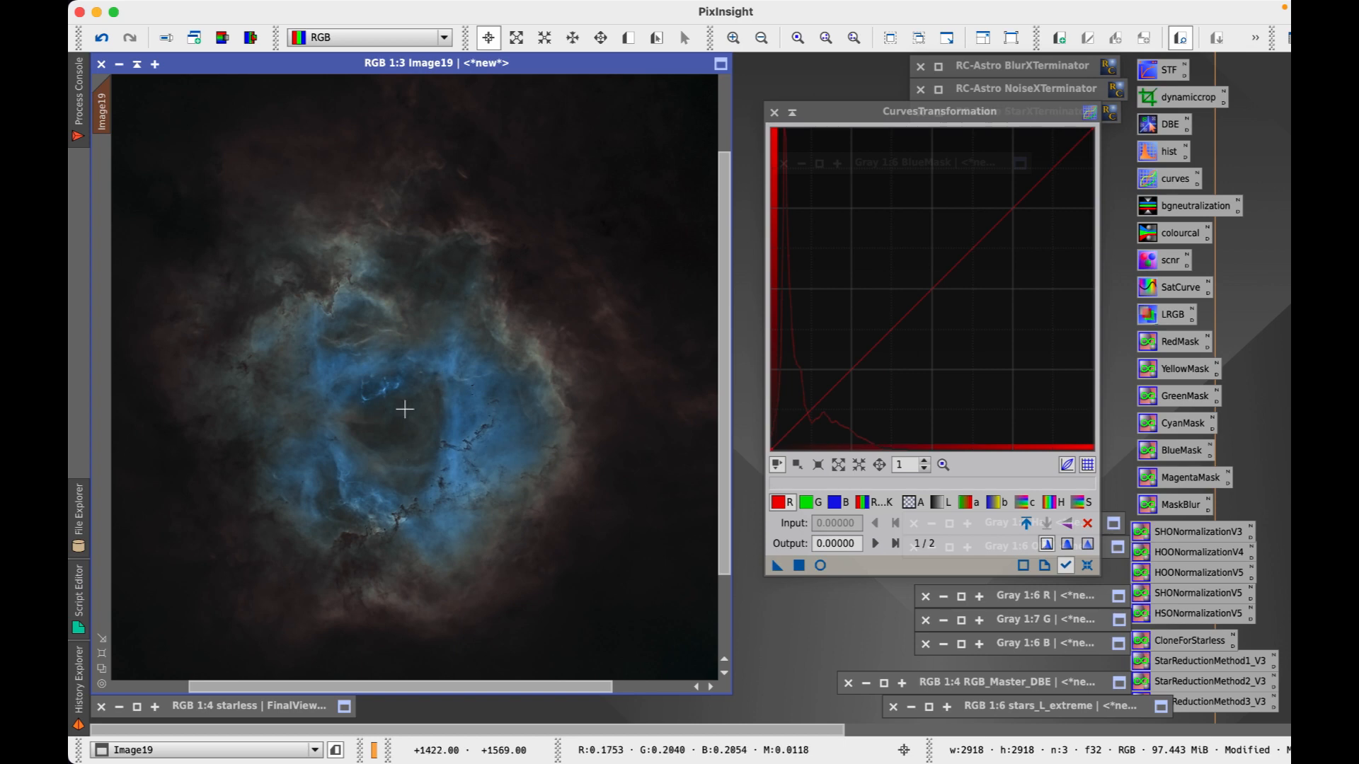
pyautogui.scroll(-1, 401, 406)
pyautogui.scroll(1, 431, 409)
pyautogui.scroll(1, 414, 484)
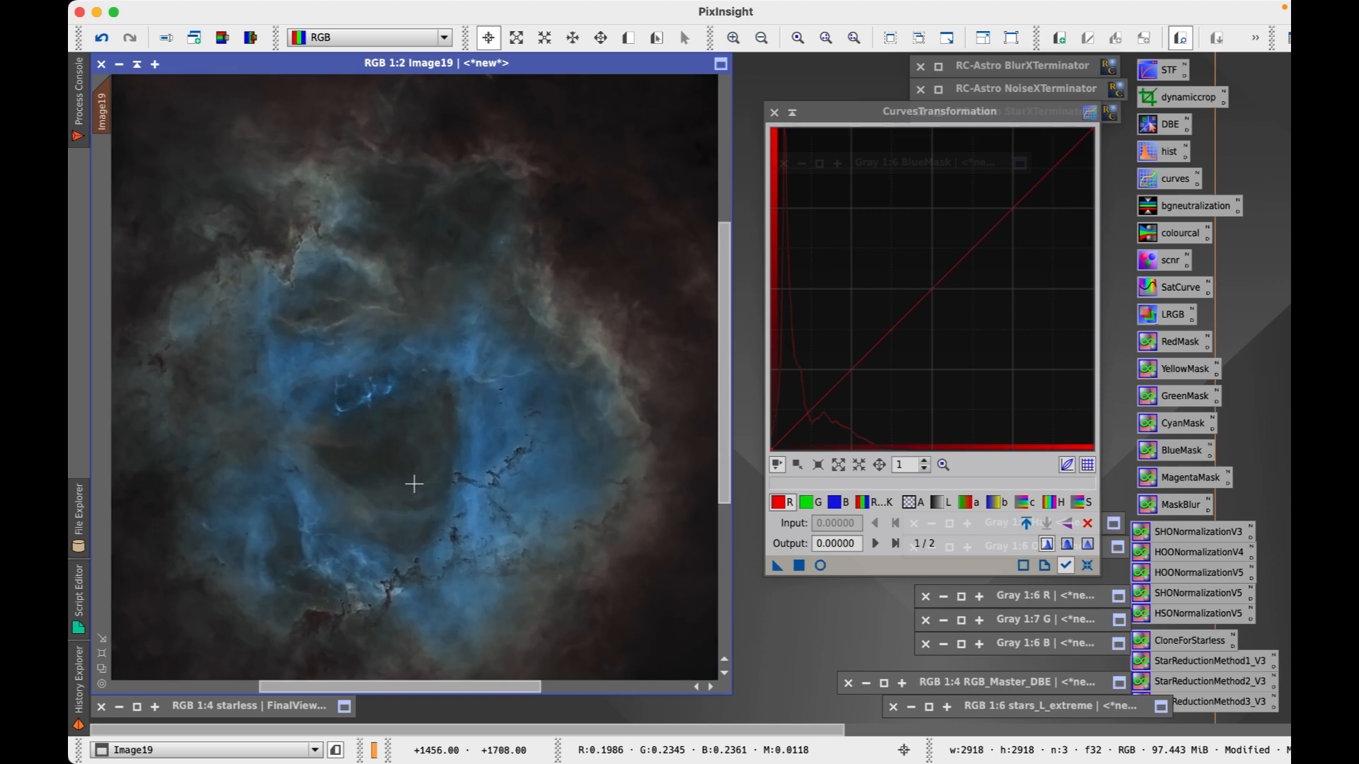
pyautogui.scroll(-1, 414, 484)
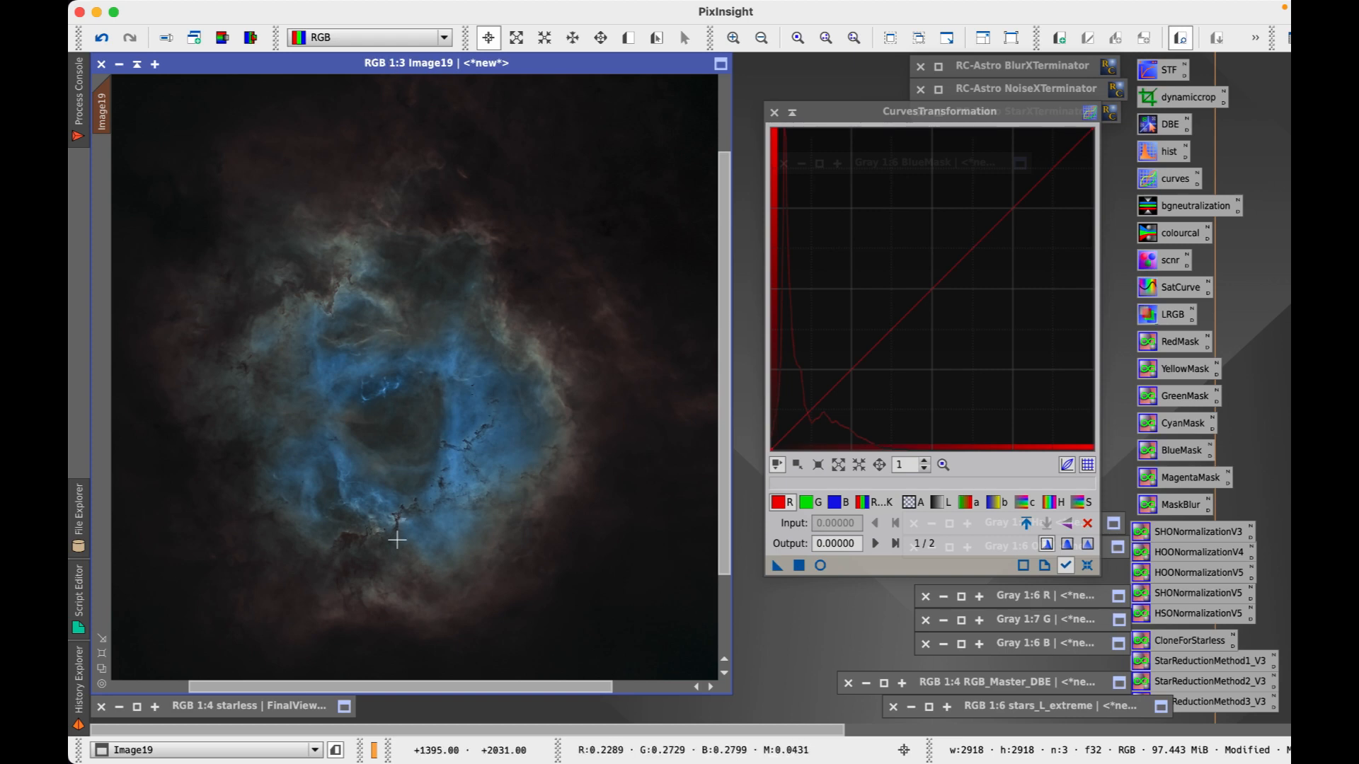
# - Using a real-time preview, lower the CIE b* curve to about output 0.329 at input 0.445, apply it to Image19 and reset the curve
pyautogui.click(820, 566)
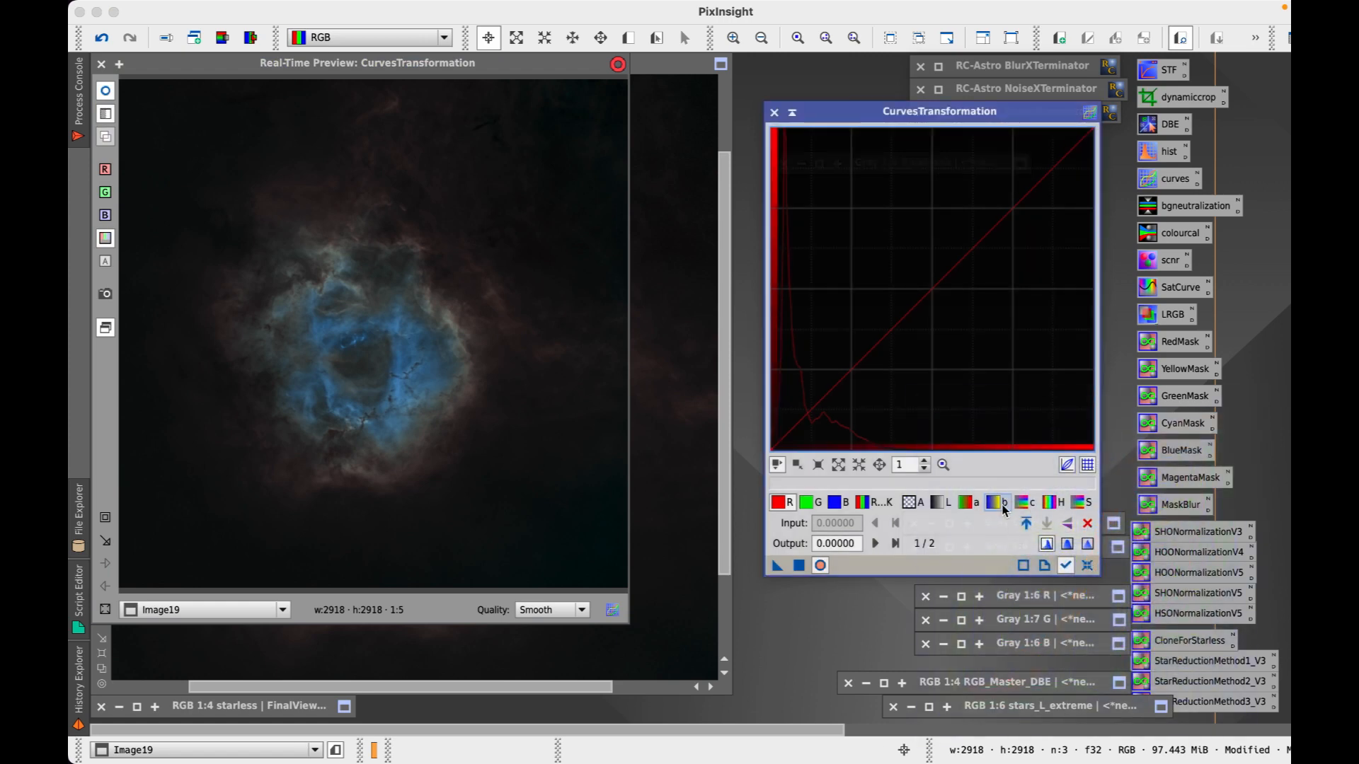
pyautogui.click(997, 503)
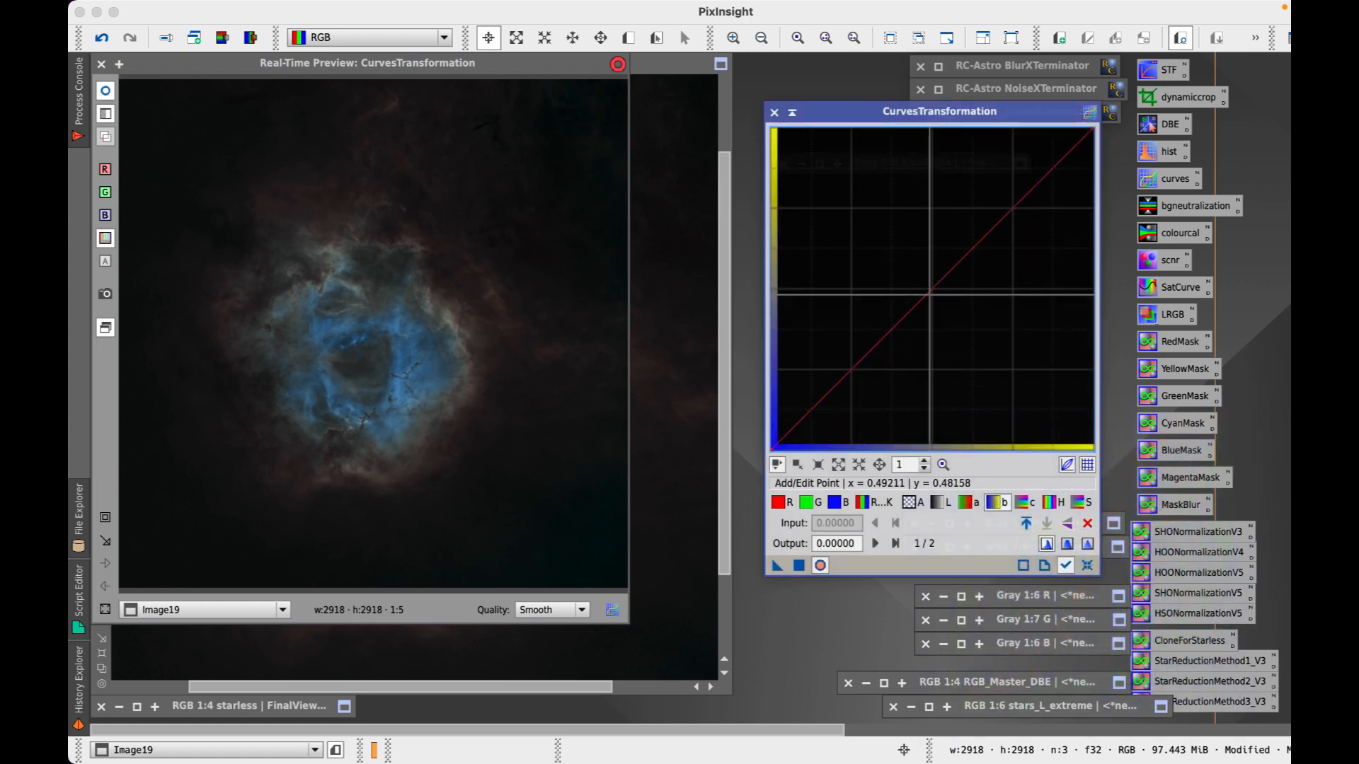
pyautogui.moveTo(427, 332); pyautogui.dragTo(385, 361)
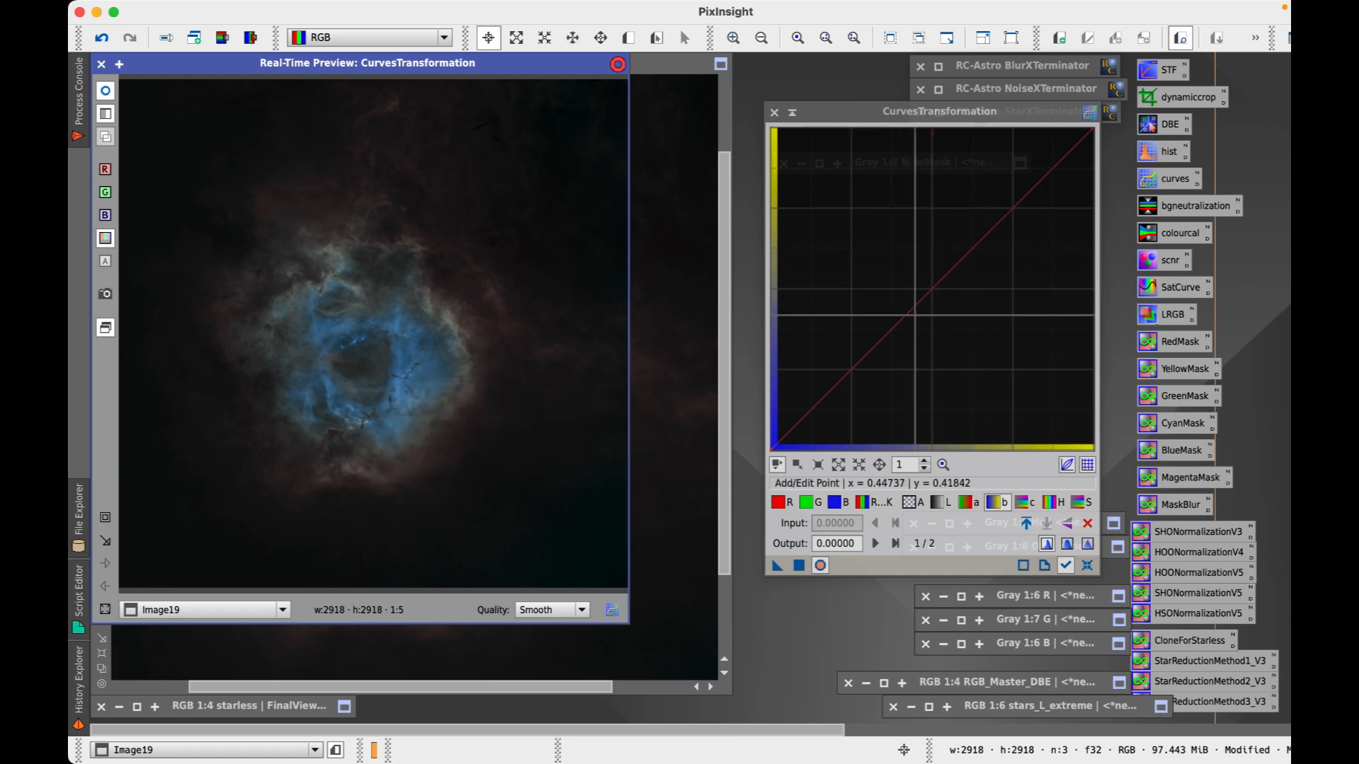
pyautogui.click(916, 305)
pyautogui.moveTo(915, 305); pyautogui.dragTo(915, 344)
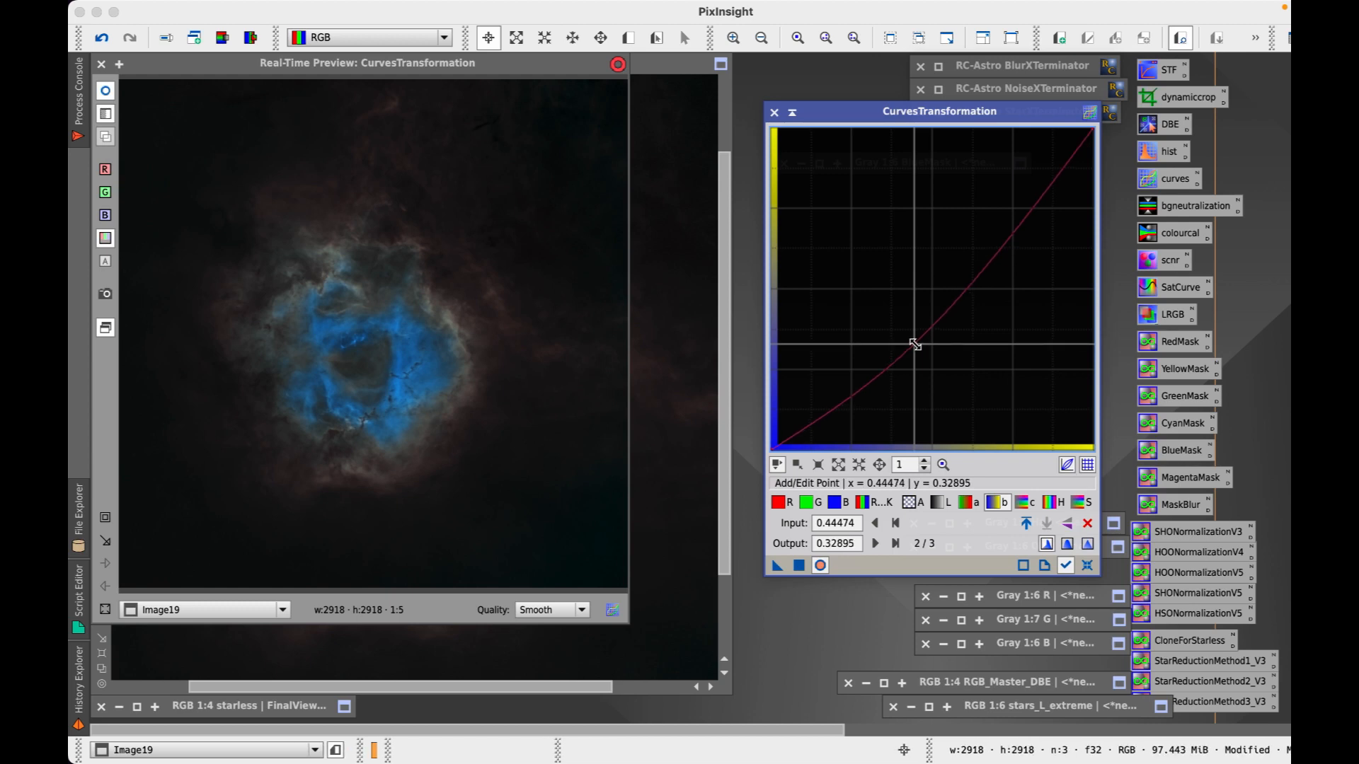
pyautogui.click(1087, 566)
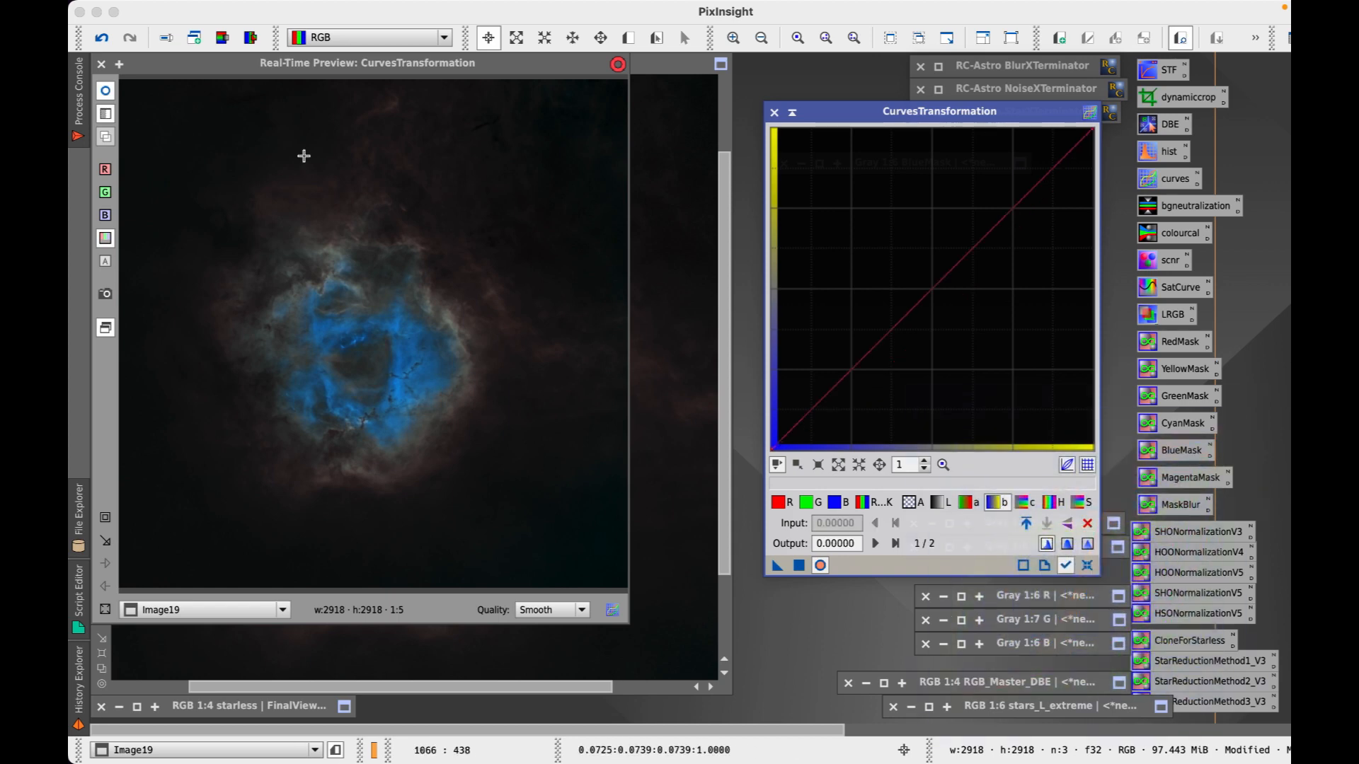
pyautogui.click(101, 65)
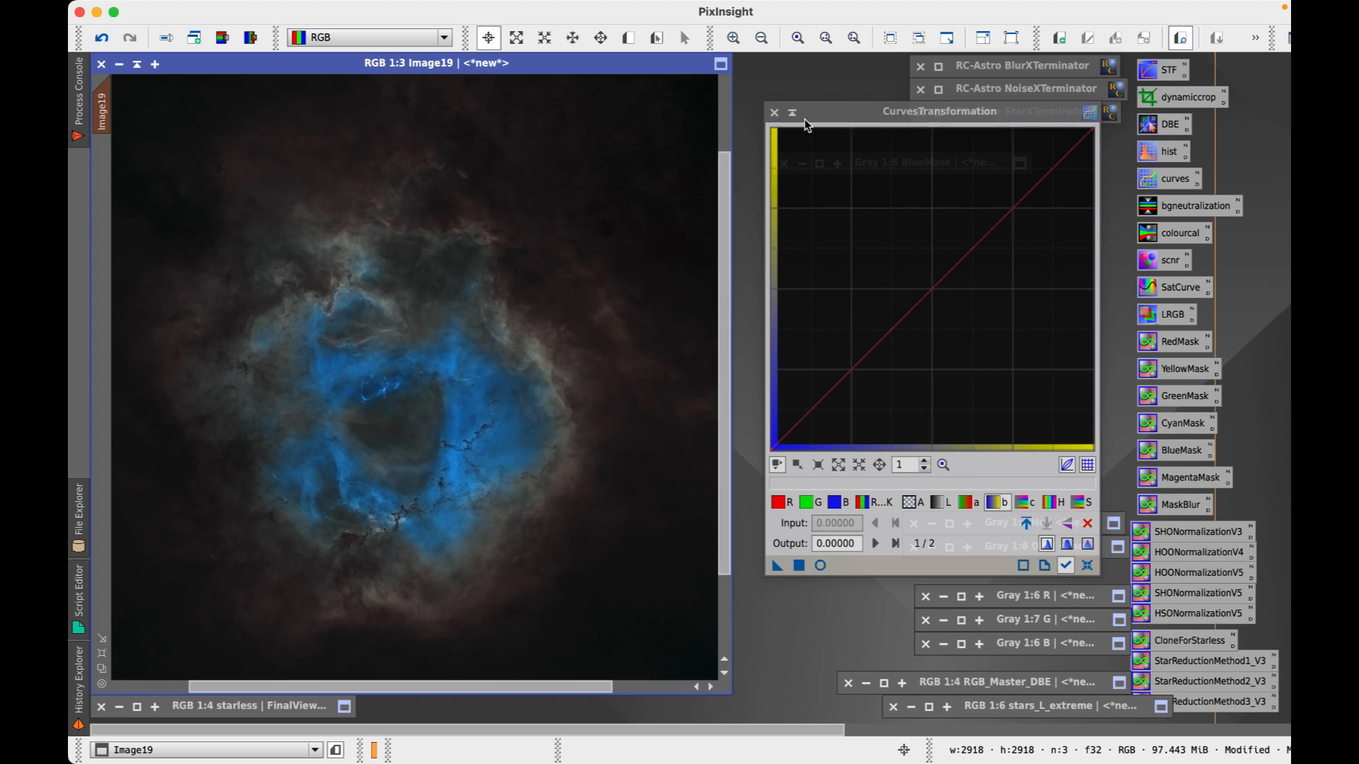
# - Close CurvesTransformation and discard the BlueMask image without saving it
pyautogui.click(773, 114)
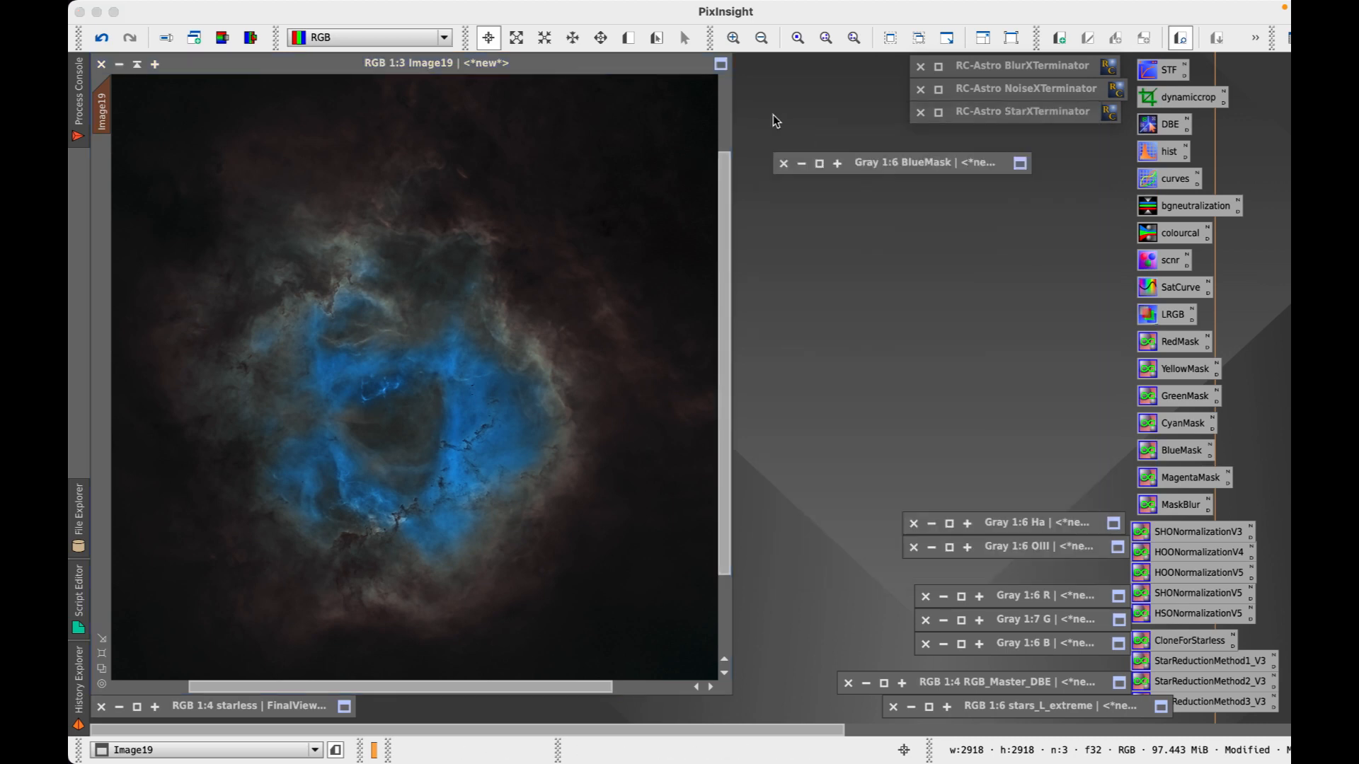
pyautogui.click(783, 164)
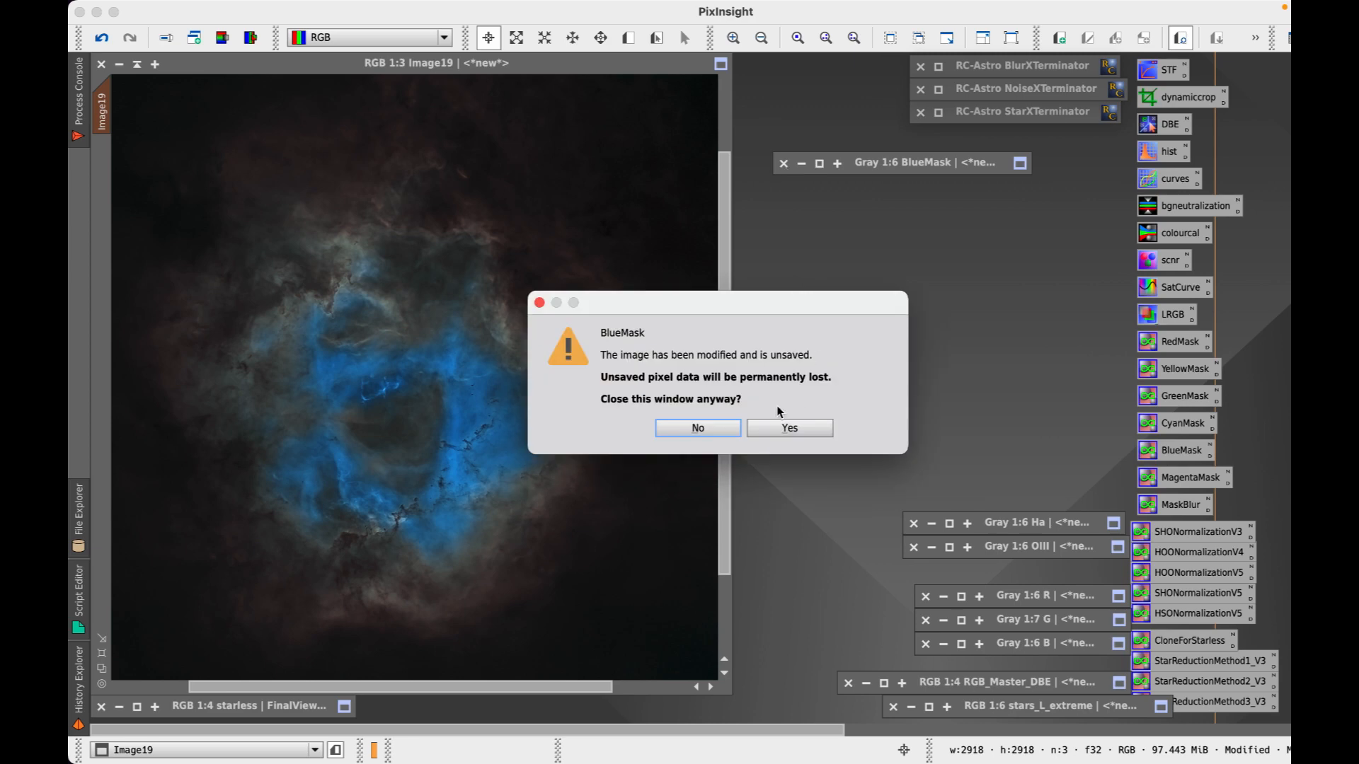
pyautogui.click(787, 431)
pyautogui.click(780, 429)
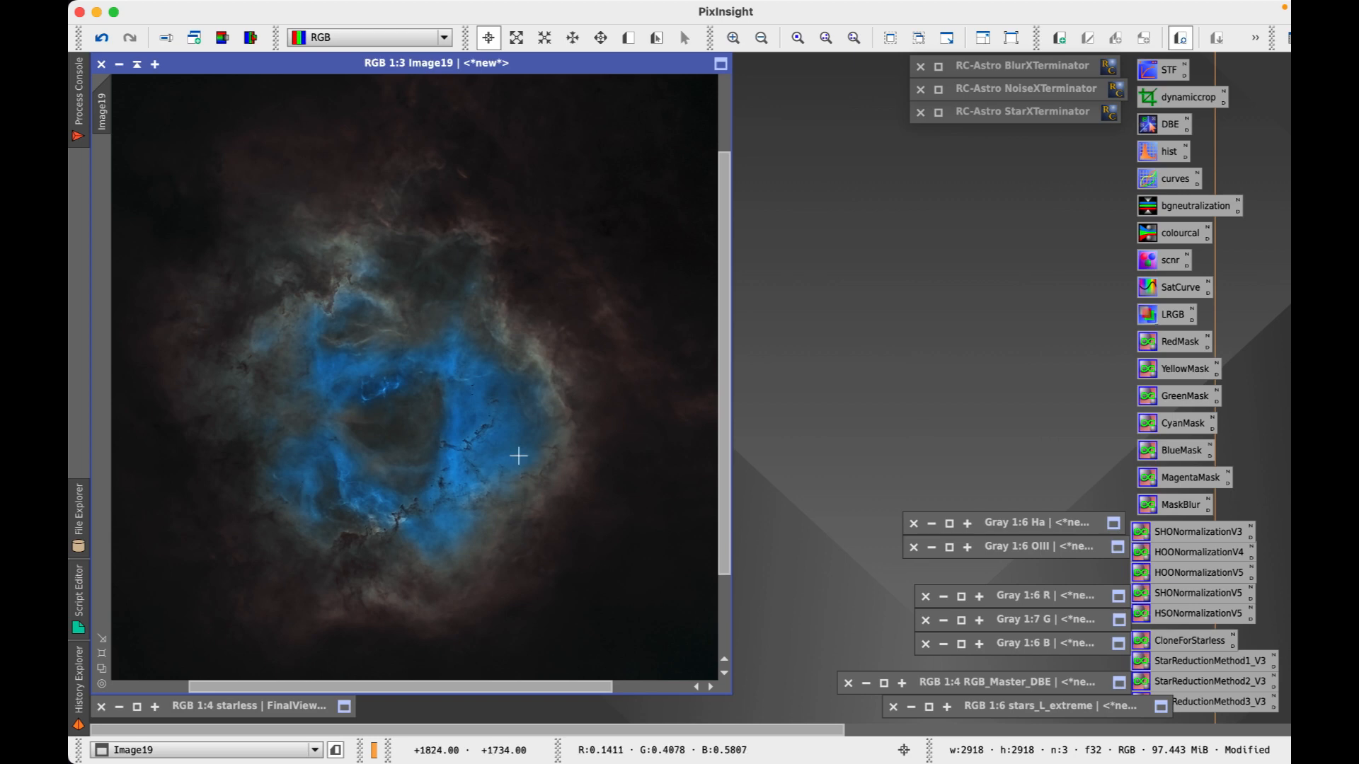
# - Generate a YellowMask from Image19 and soften it with MaskBlur
pyautogui.scroll(-1, 476, 356)
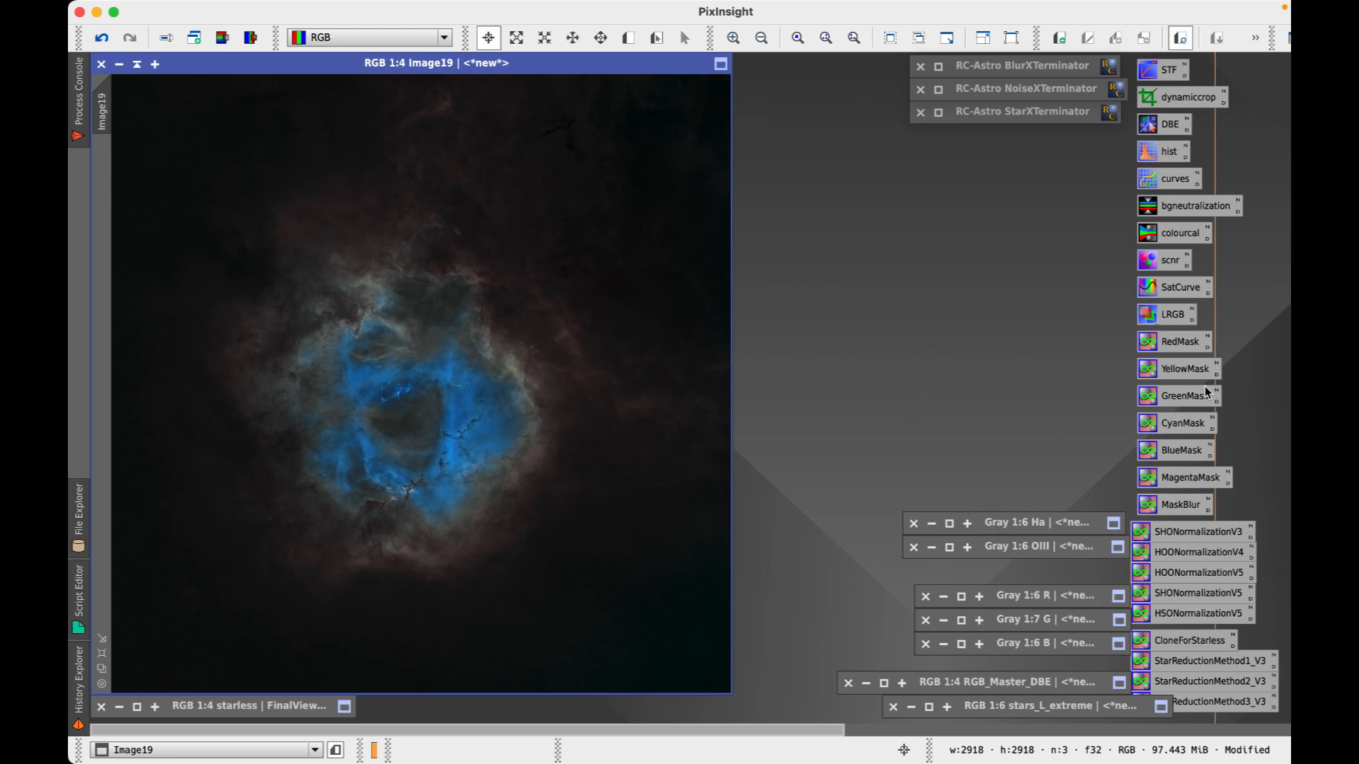
pyautogui.moveTo(1192, 370); pyautogui.dragTo(501, 362)
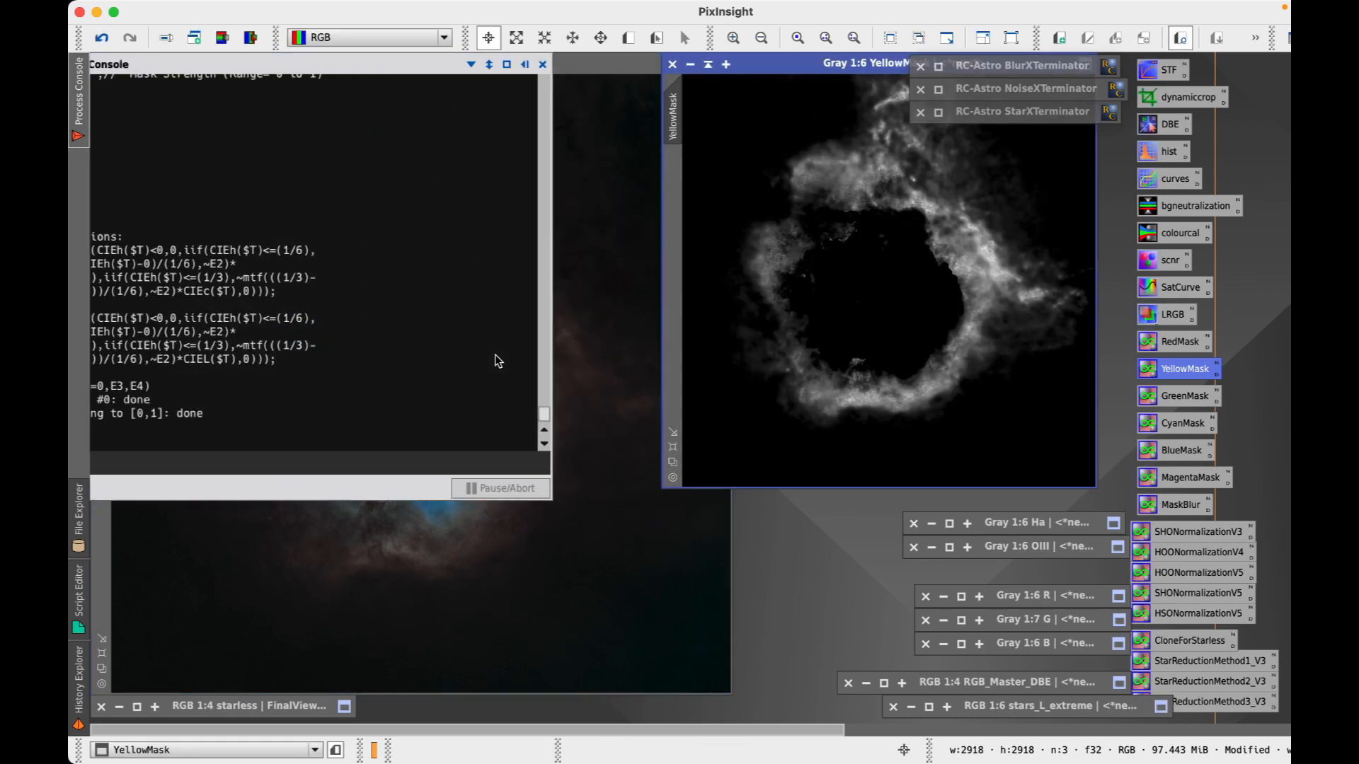
pyautogui.moveTo(884, 64); pyautogui.dragTo(840, 133)
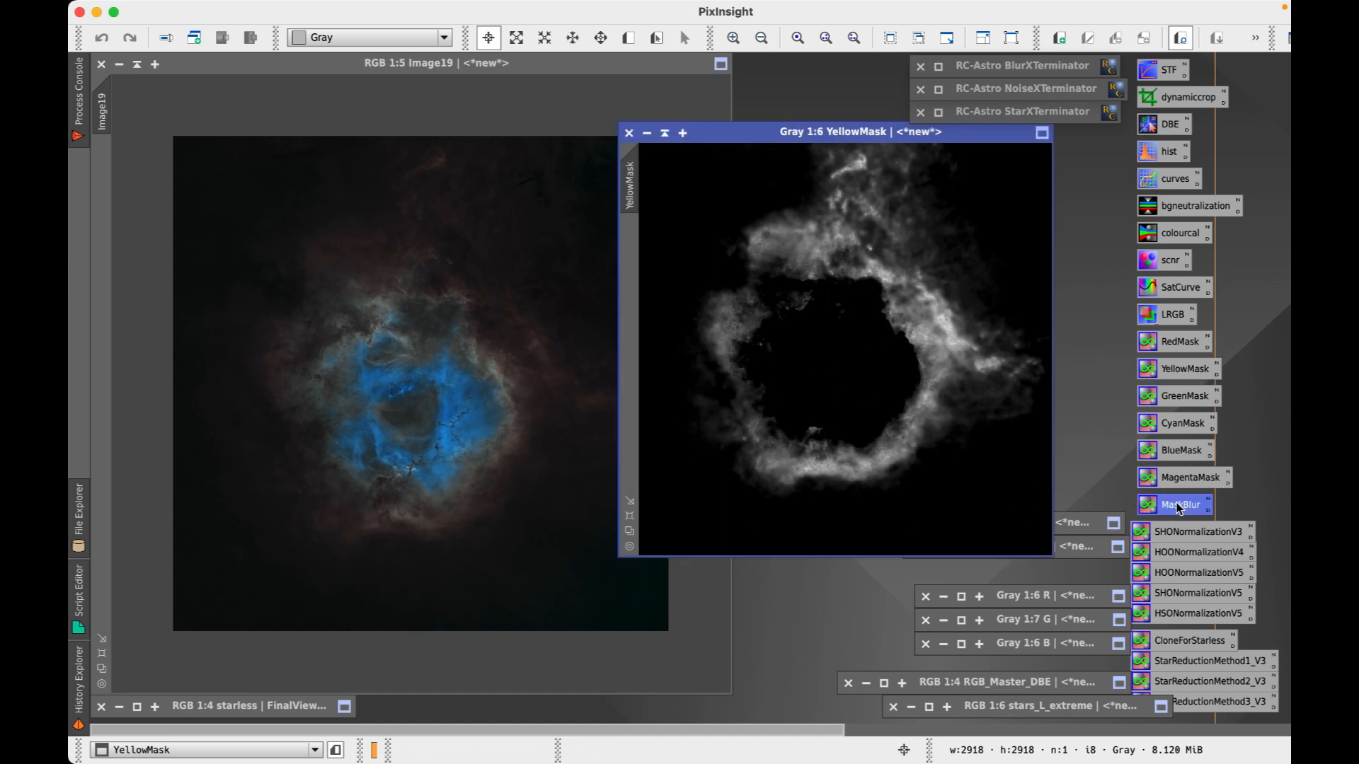
pyautogui.moveTo(1179, 507); pyautogui.dragTo(969, 488)
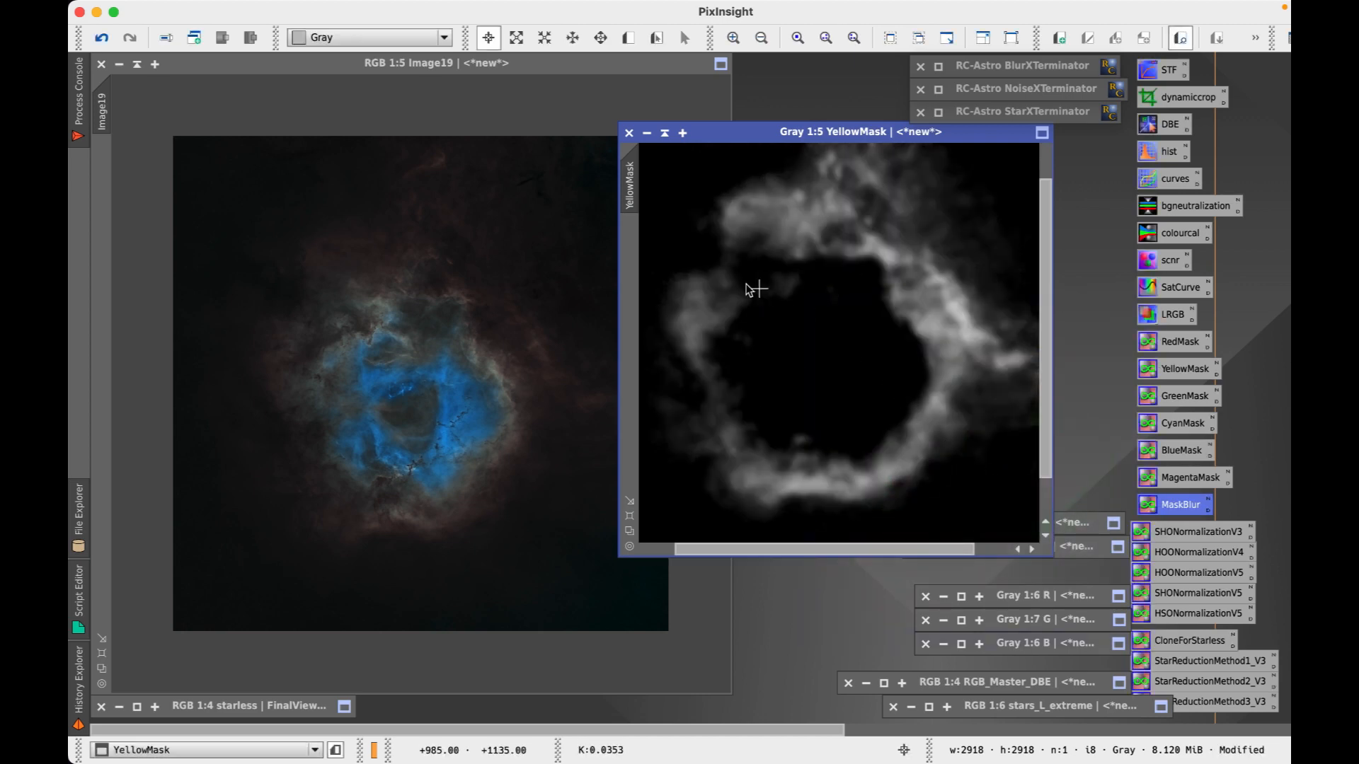
# - Apply the blurred YellowMask as the mask of Image19, then minimize the mask image and move it aside
pyautogui.moveTo(632, 200); pyautogui.dragTo(103, 180)
pyautogui.click(646, 133)
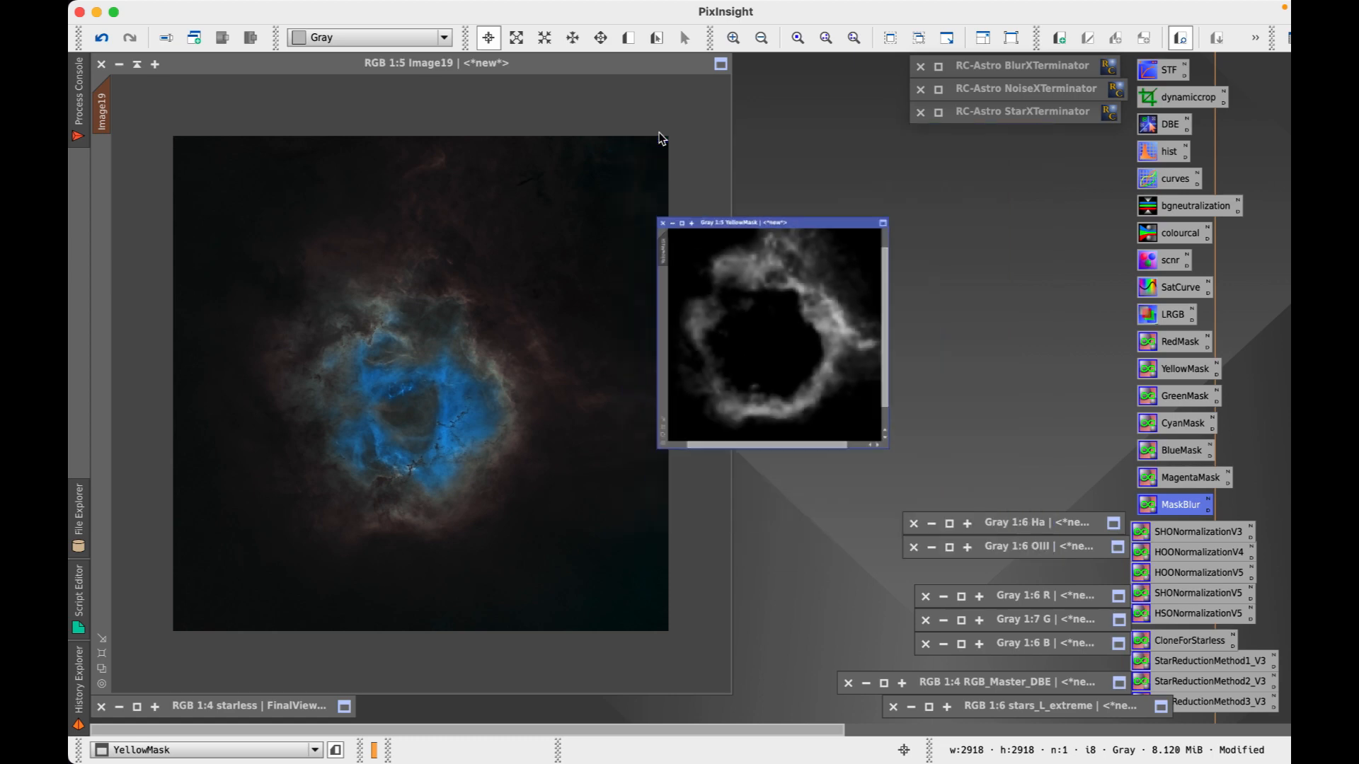
pyautogui.moveTo(810, 340); pyautogui.dragTo(876, 153)
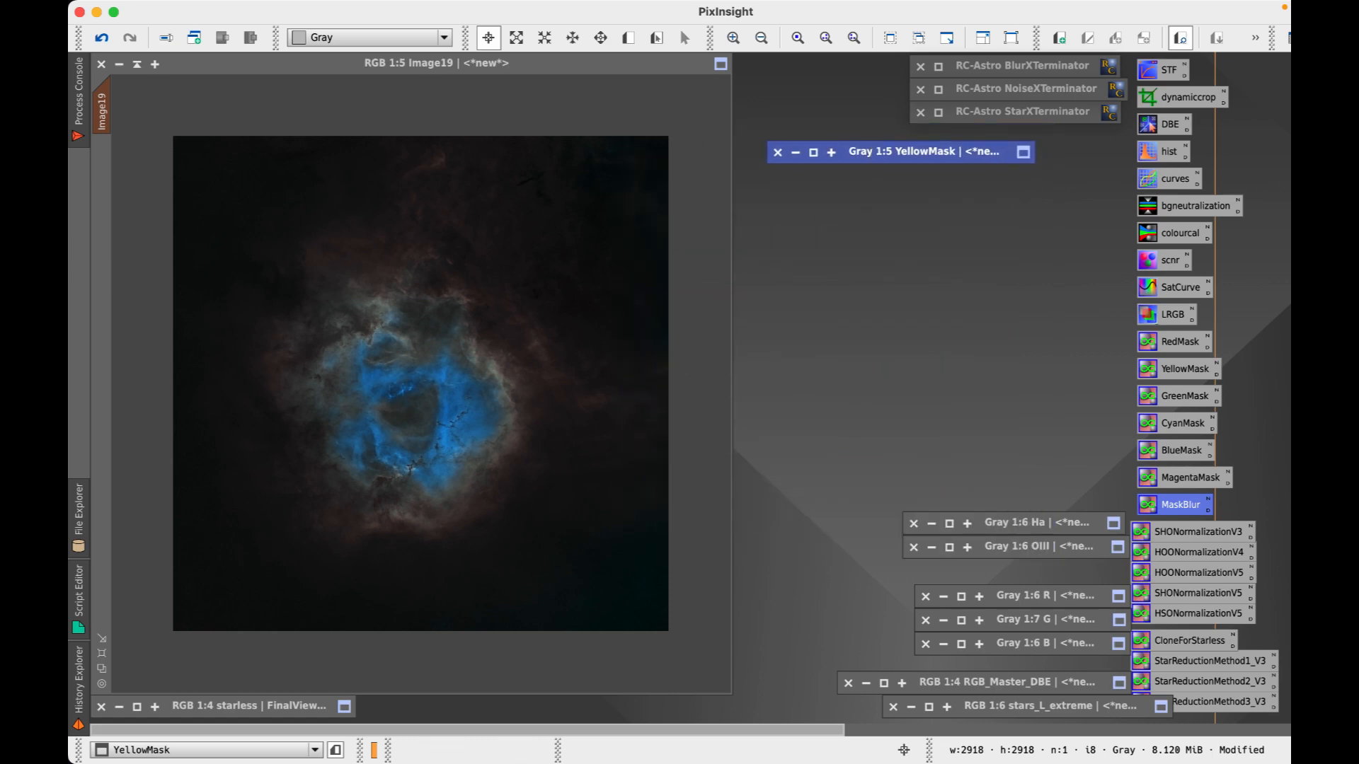
pyautogui.click(360, 329)
pyautogui.rightClick(359, 329)
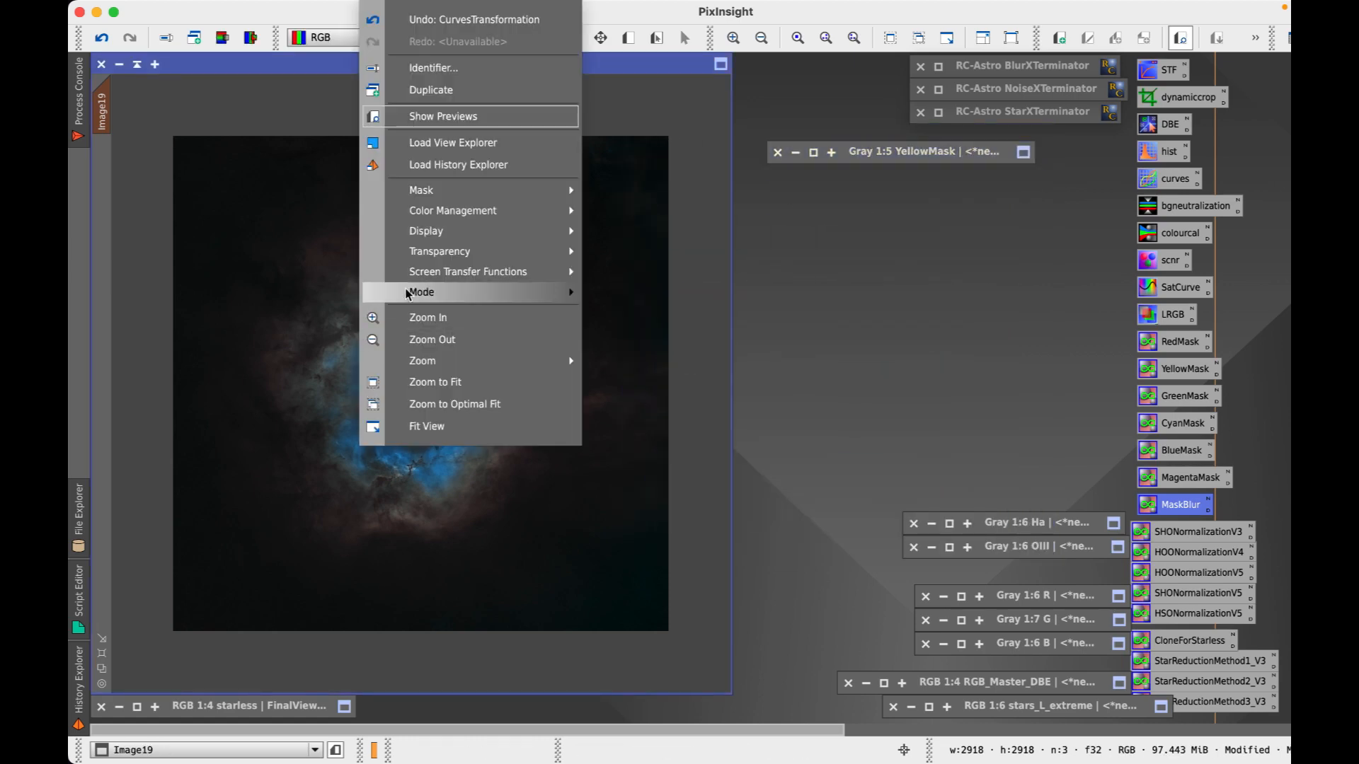
pyautogui.moveTo(511, 200)
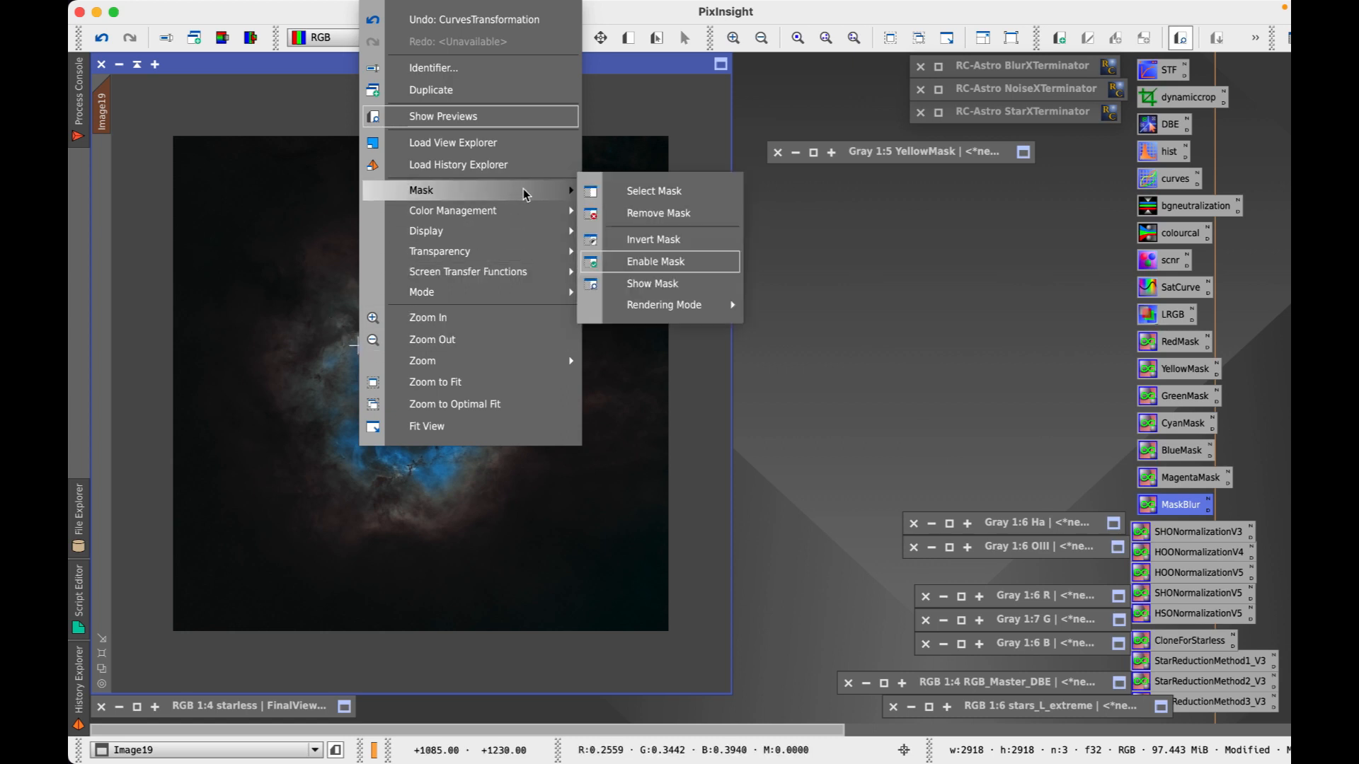
pyautogui.click(294, 234)
pyautogui.scroll(1, 368, 291)
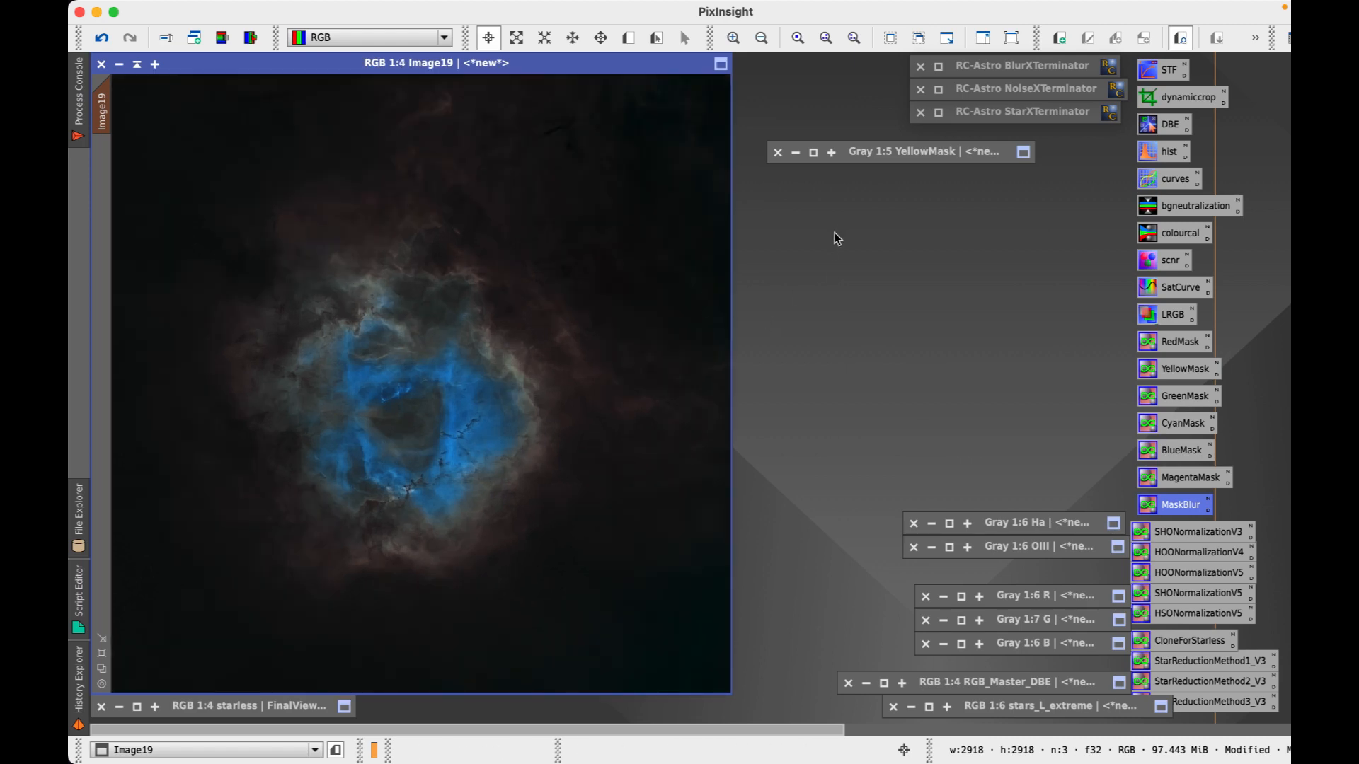
# - Open CurvesTransformation and start a real-time preview of the masked Image19
pyautogui.doubleClick(1186, 177)
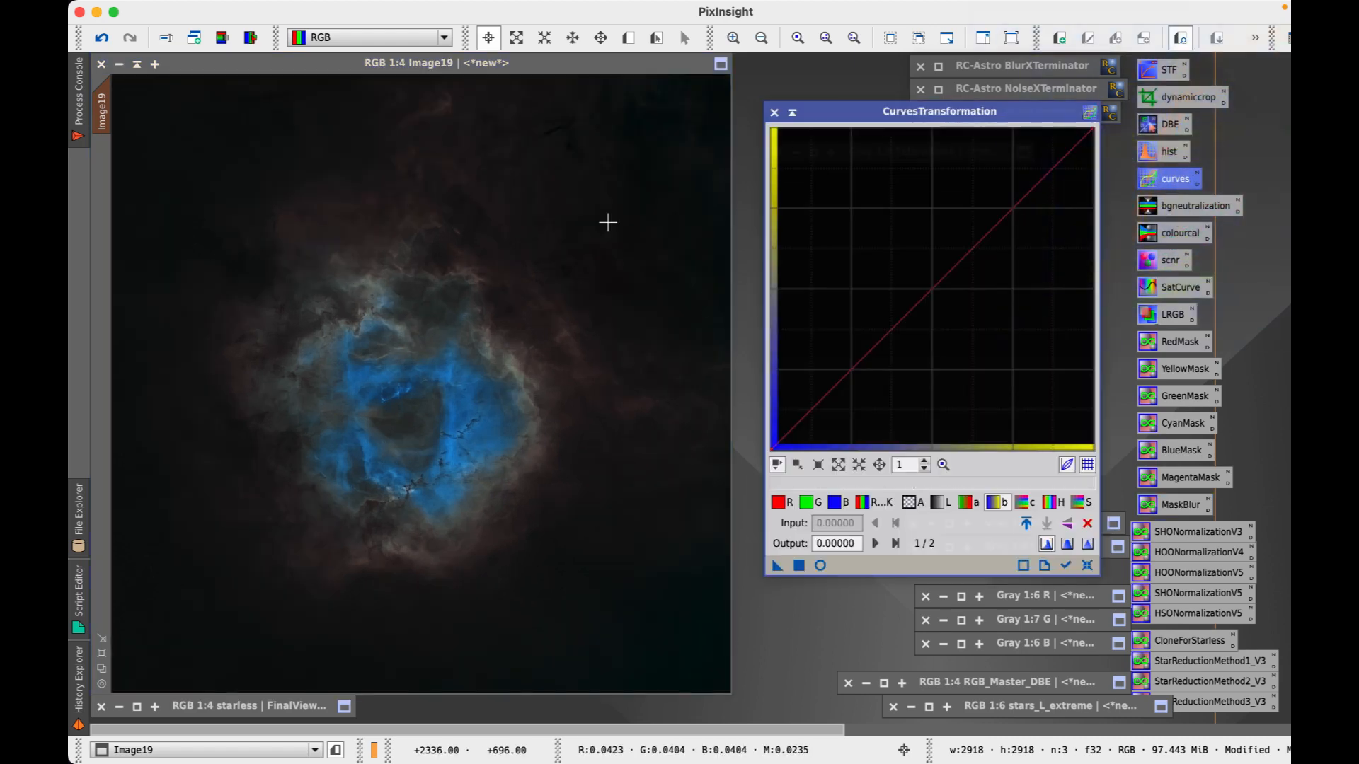
pyautogui.click(821, 564)
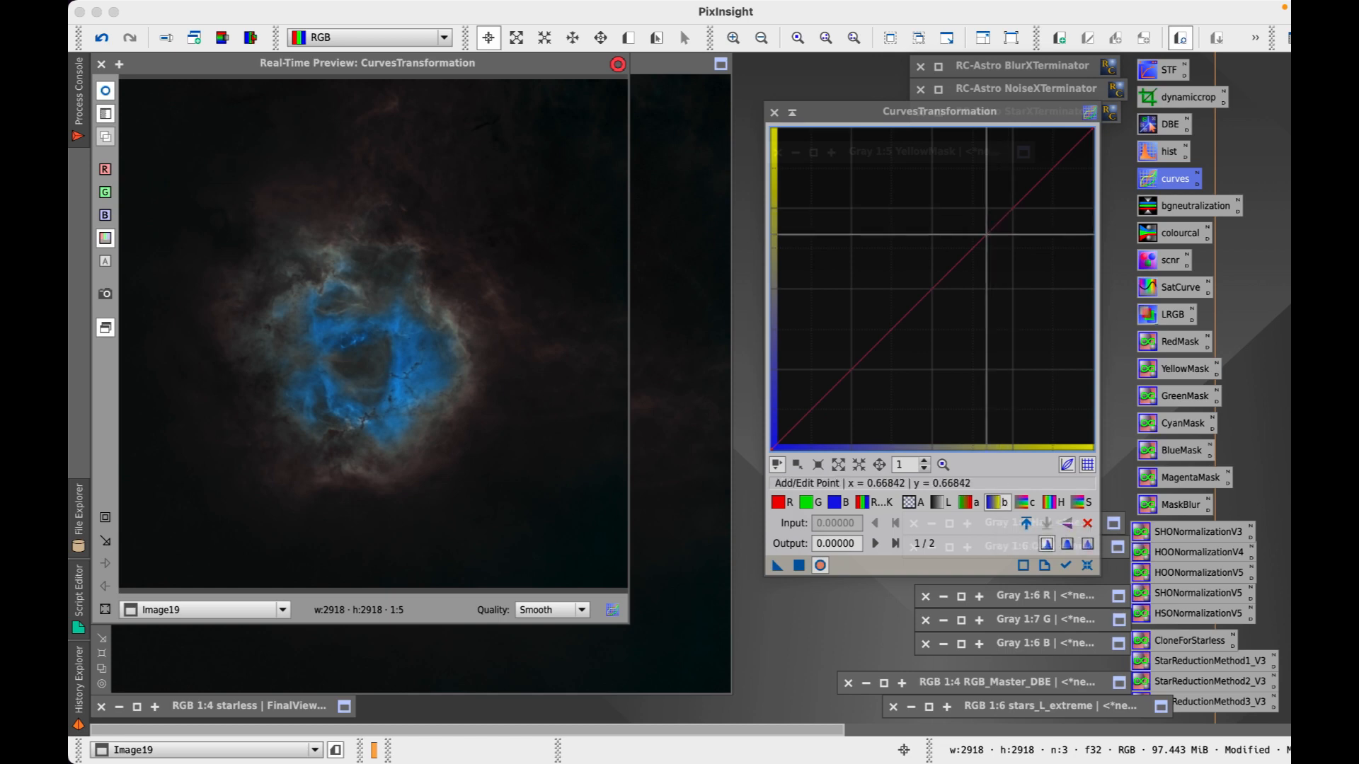
pyautogui.click(458, 302)
pyautogui.moveTo(457, 302); pyautogui.dragTo(448, 297)
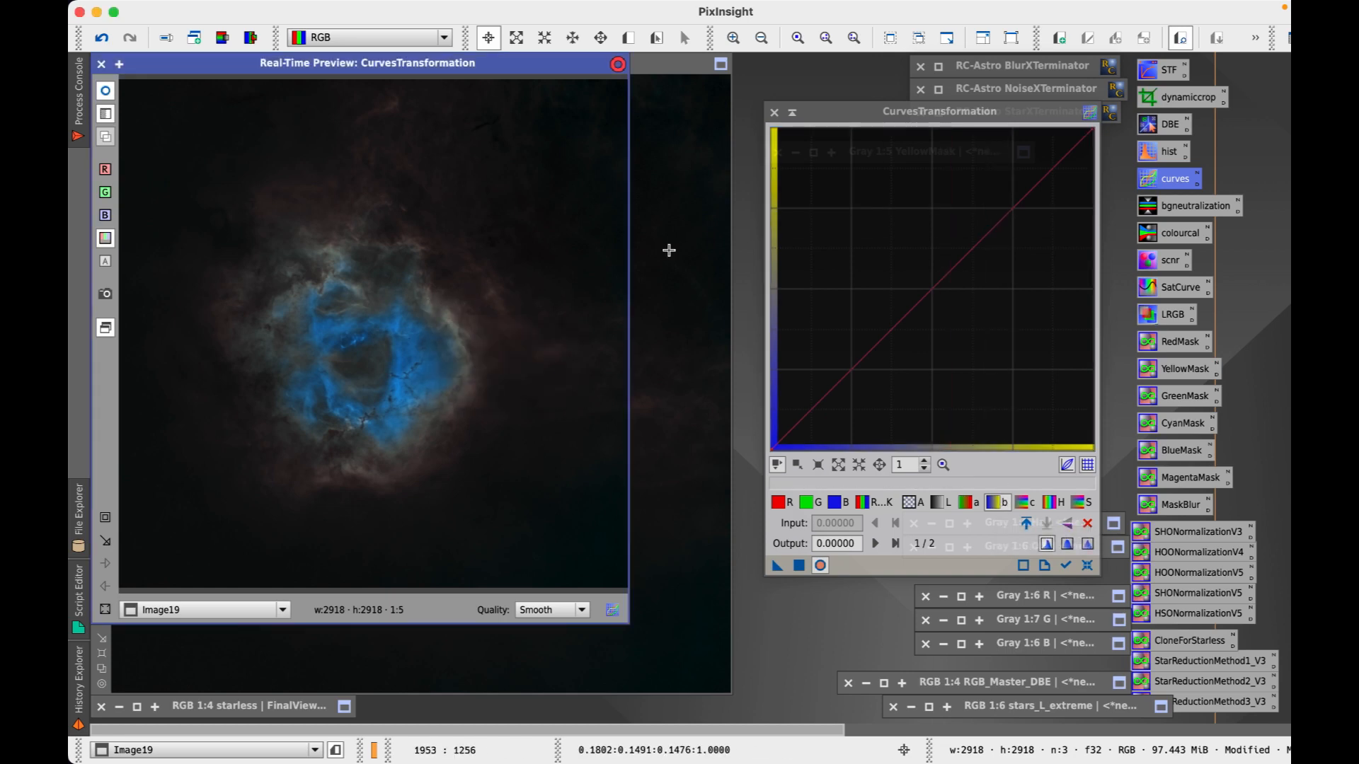
# - Try raising the CIE b* curve to about output 0.358 at input 0.279
pyautogui.moveTo(960, 259); pyautogui.dragTo(960, 228)
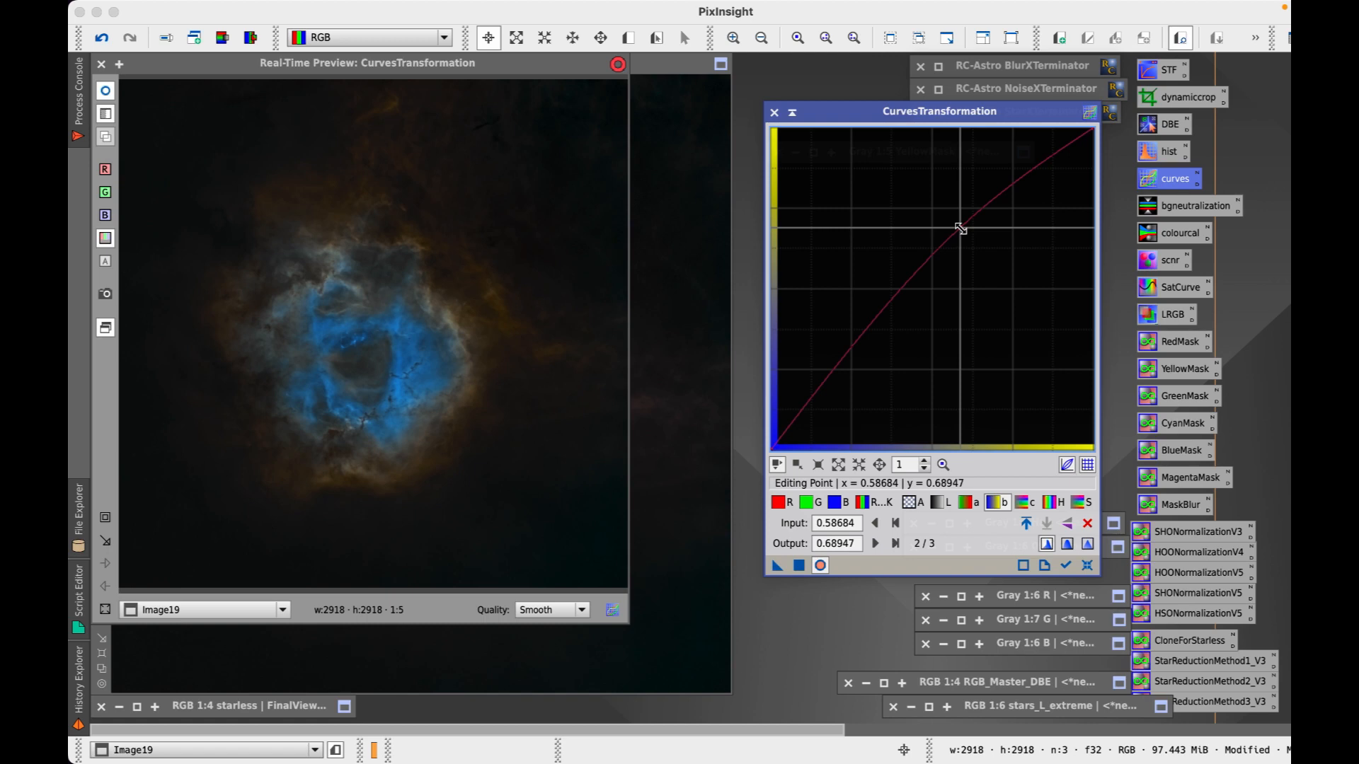
pyautogui.moveTo(960, 228); pyautogui.dragTo(858, 328)
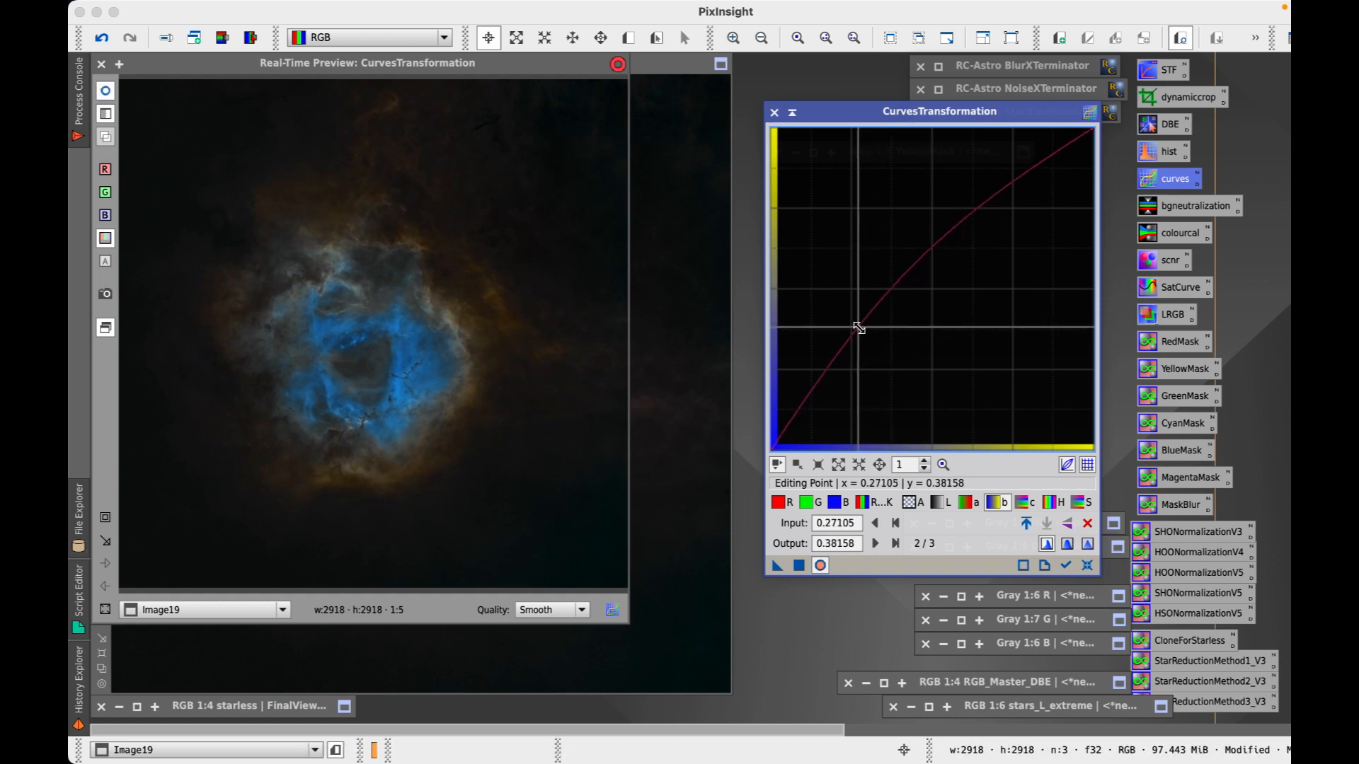
pyautogui.moveTo(858, 328); pyautogui.dragTo(861, 334)
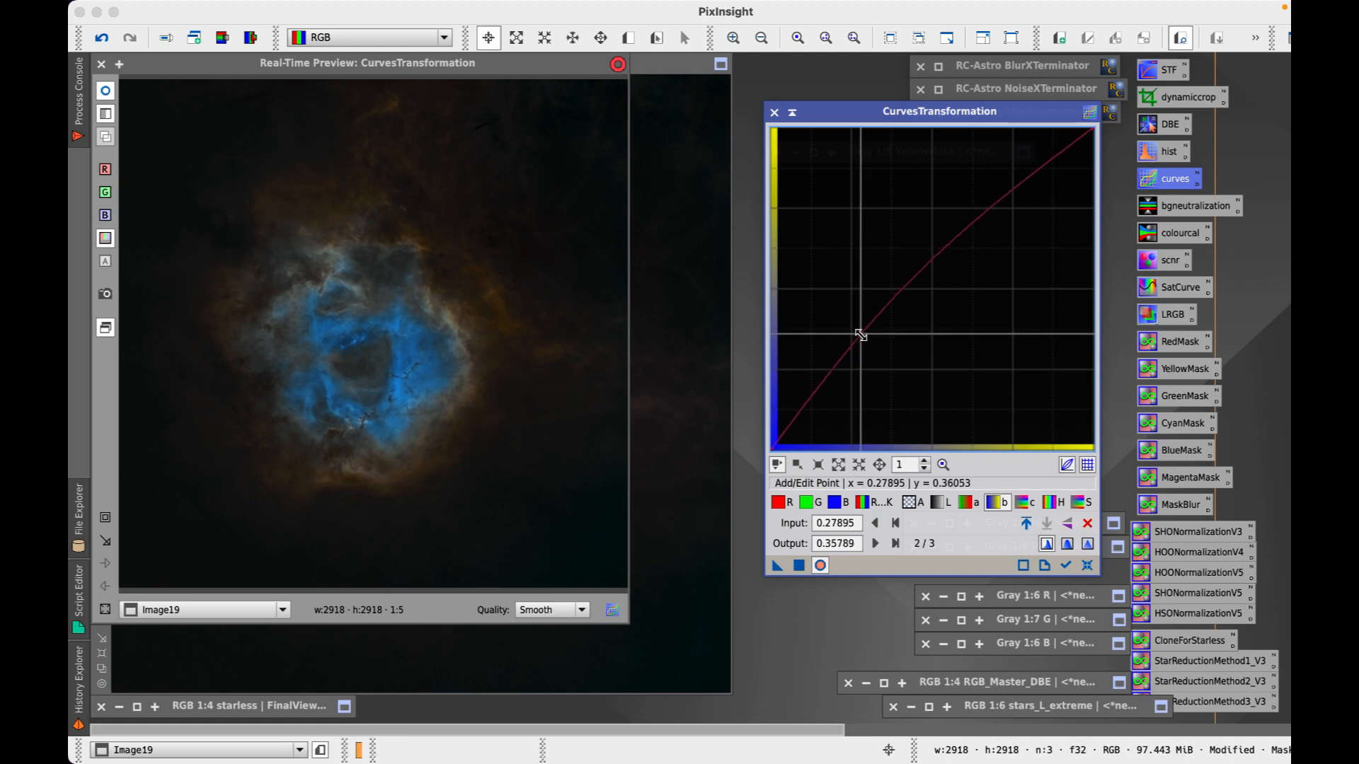
pyautogui.click(1086, 566)
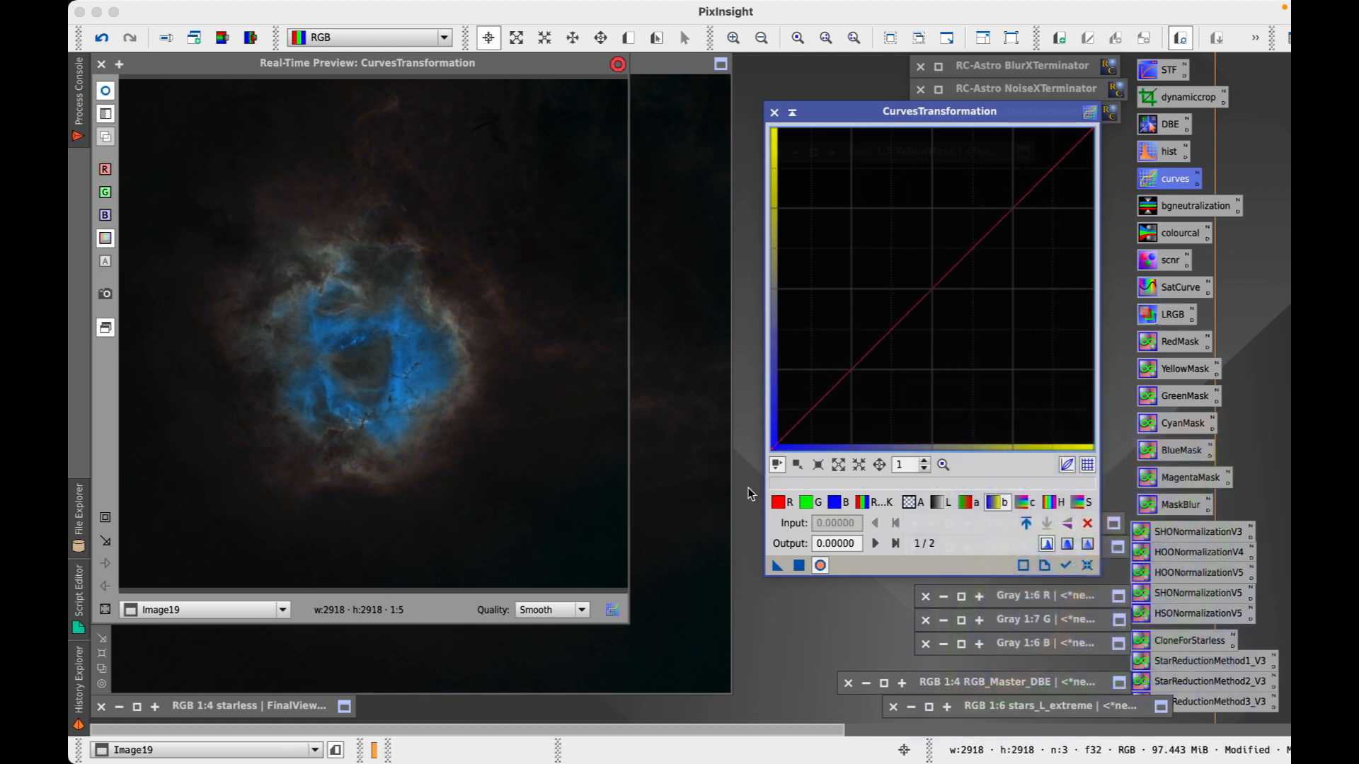
# - Shape the red curve with points at about input 0.242, output 0.295 and input 0.616, output 0.603
pyautogui.click(778, 504)
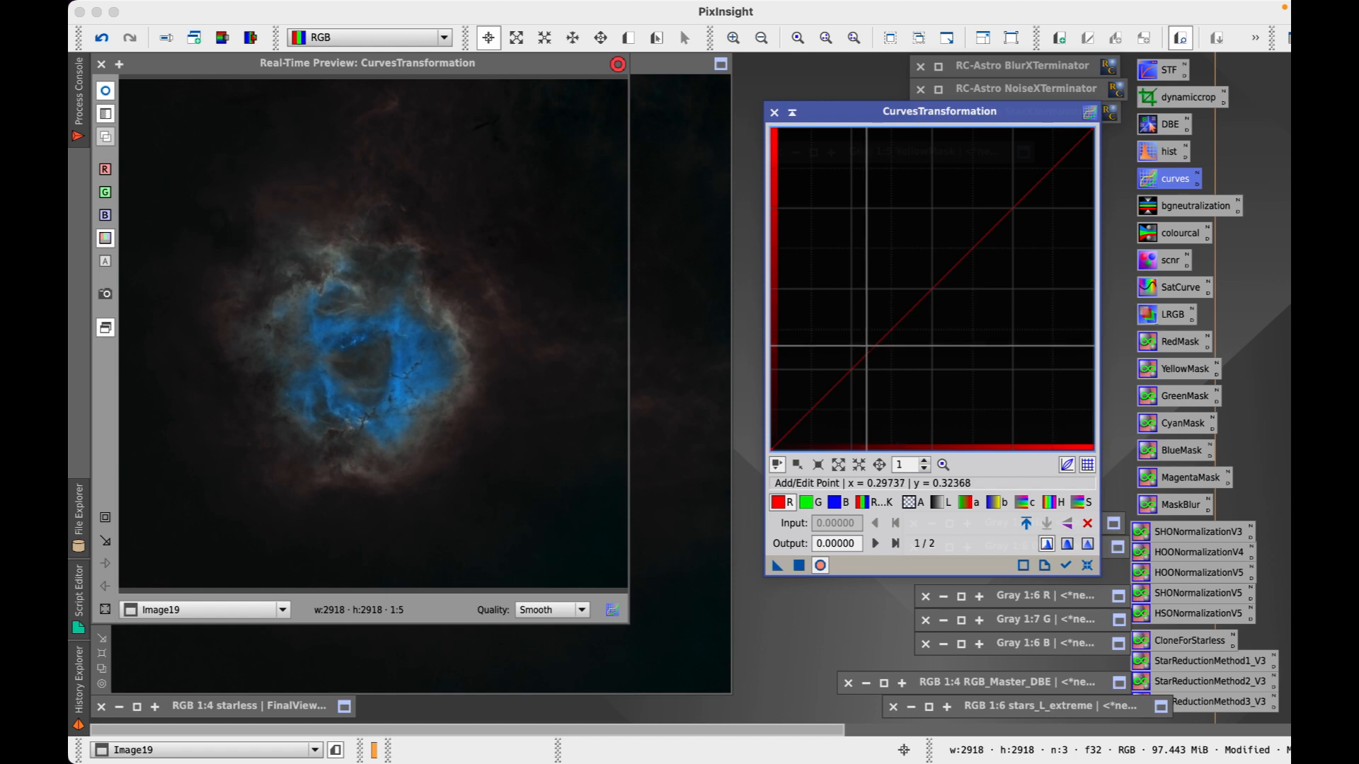
pyautogui.click(864, 338)
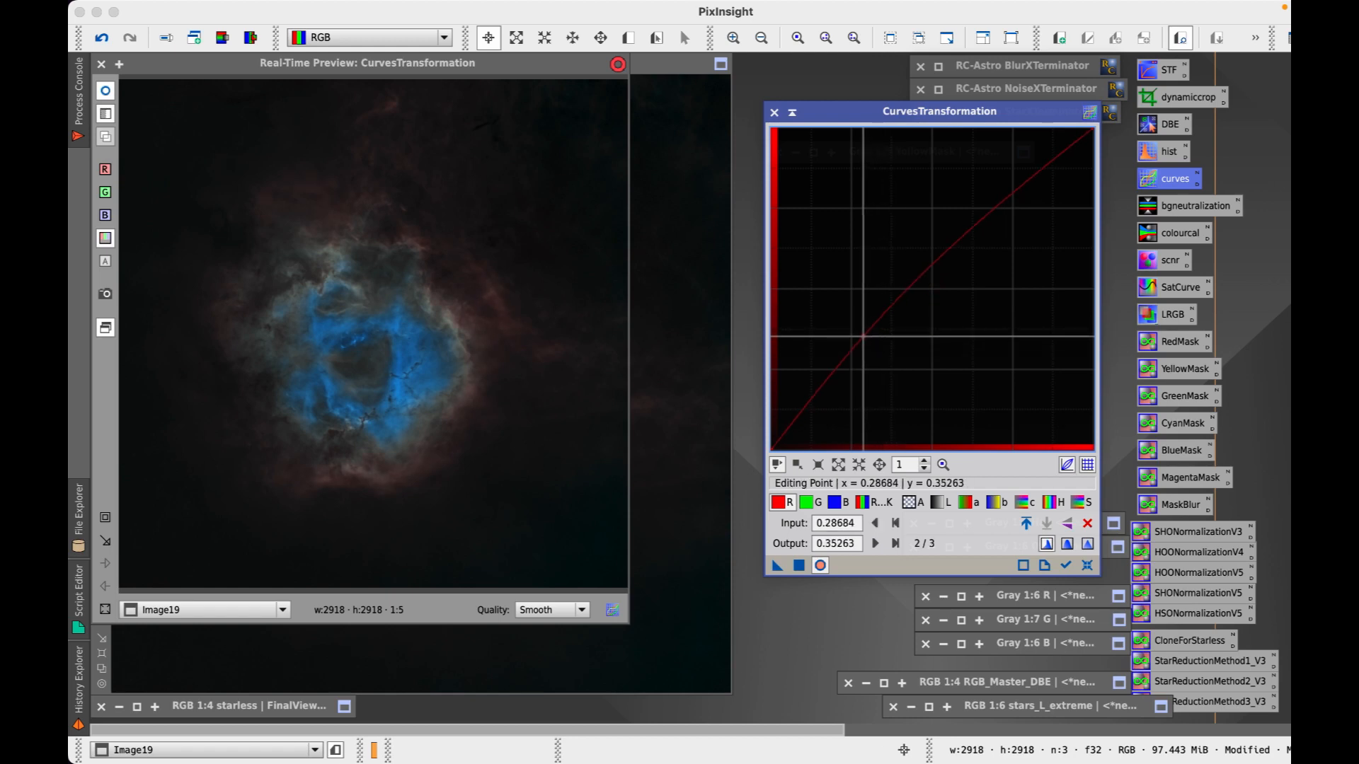
pyautogui.moveTo(864, 337)
pyautogui.mouseDown()
pyautogui.moveTo(858, 327)
pyautogui.moveTo(862, 345)
pyautogui.mouseUp()
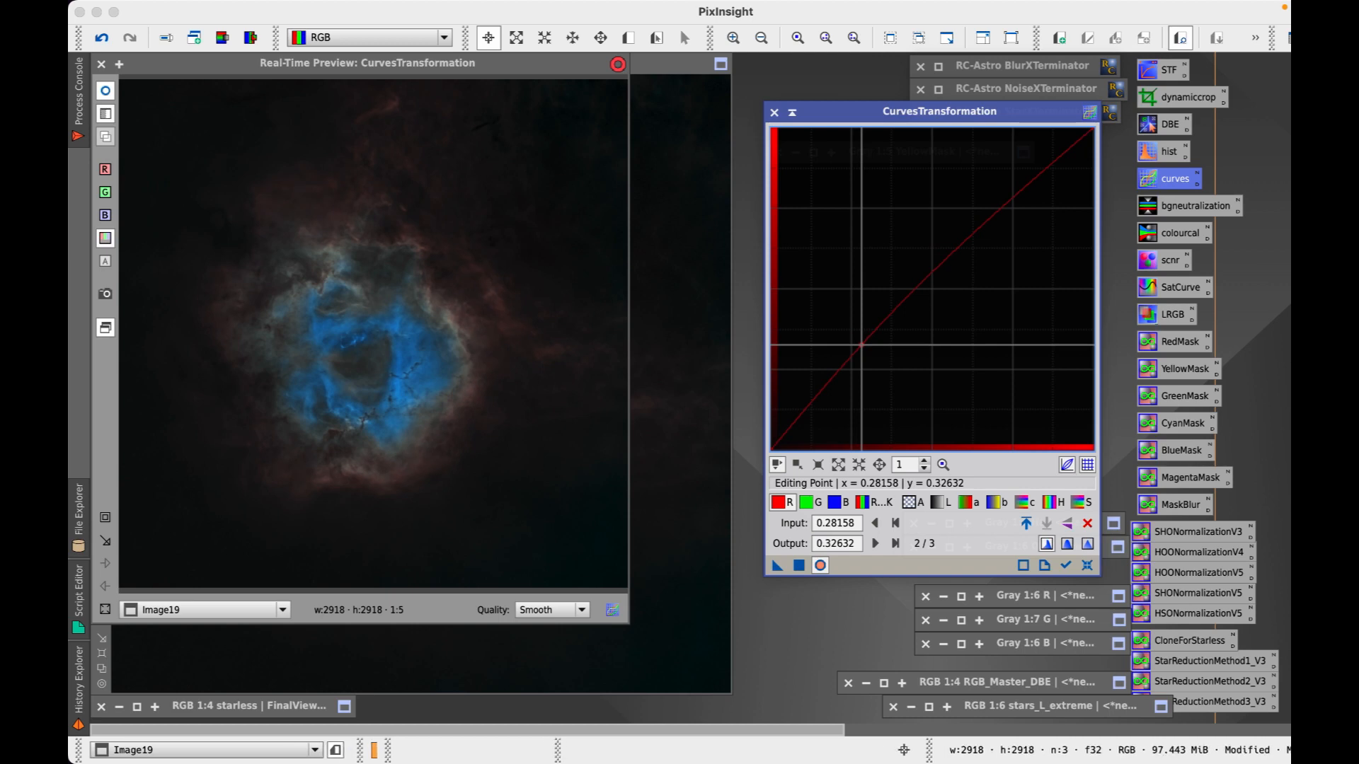
pyautogui.click(1008, 203)
pyautogui.moveTo(1009, 204); pyautogui.dragTo(970, 255)
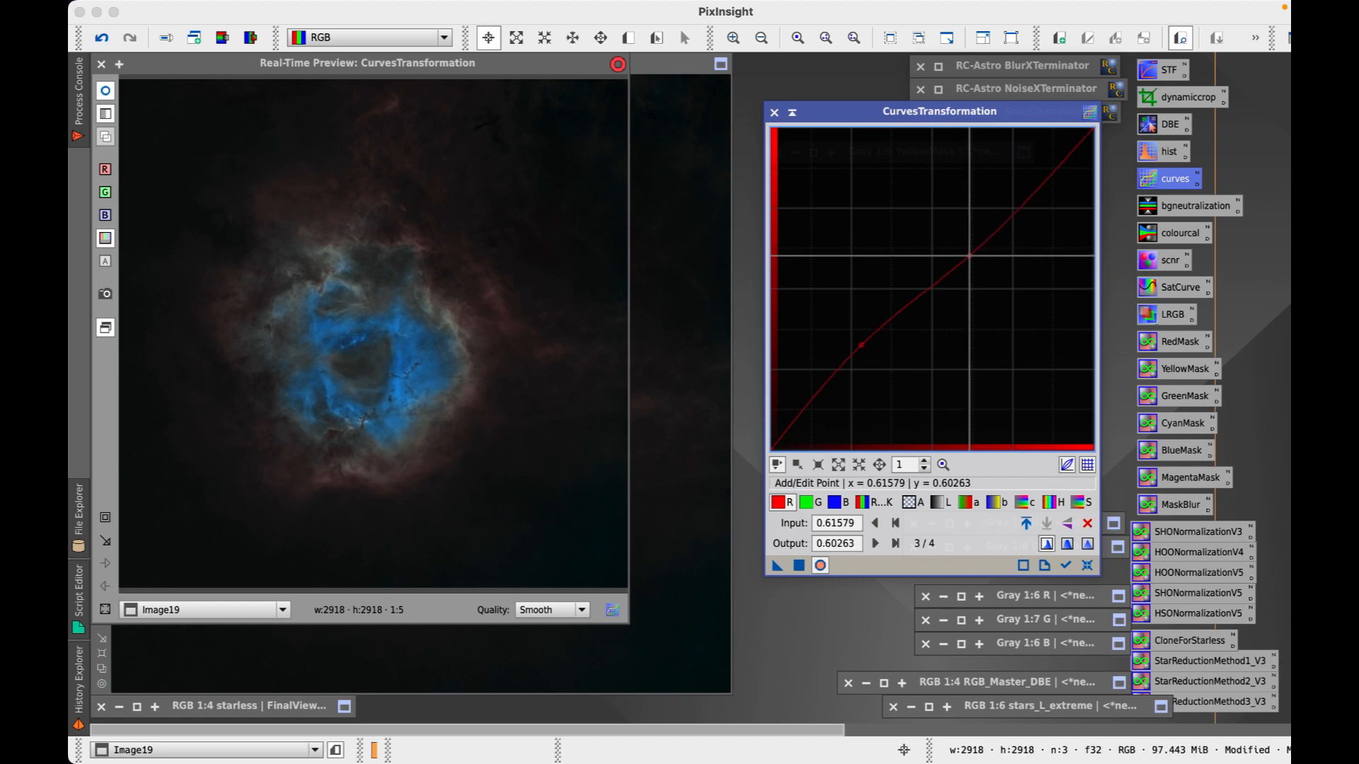
pyautogui.click(861, 346)
pyautogui.moveTo(860, 346)
pyautogui.mouseDown()
pyautogui.moveTo(862, 371)
pyautogui.moveTo(849, 355)
pyautogui.mouseUp()
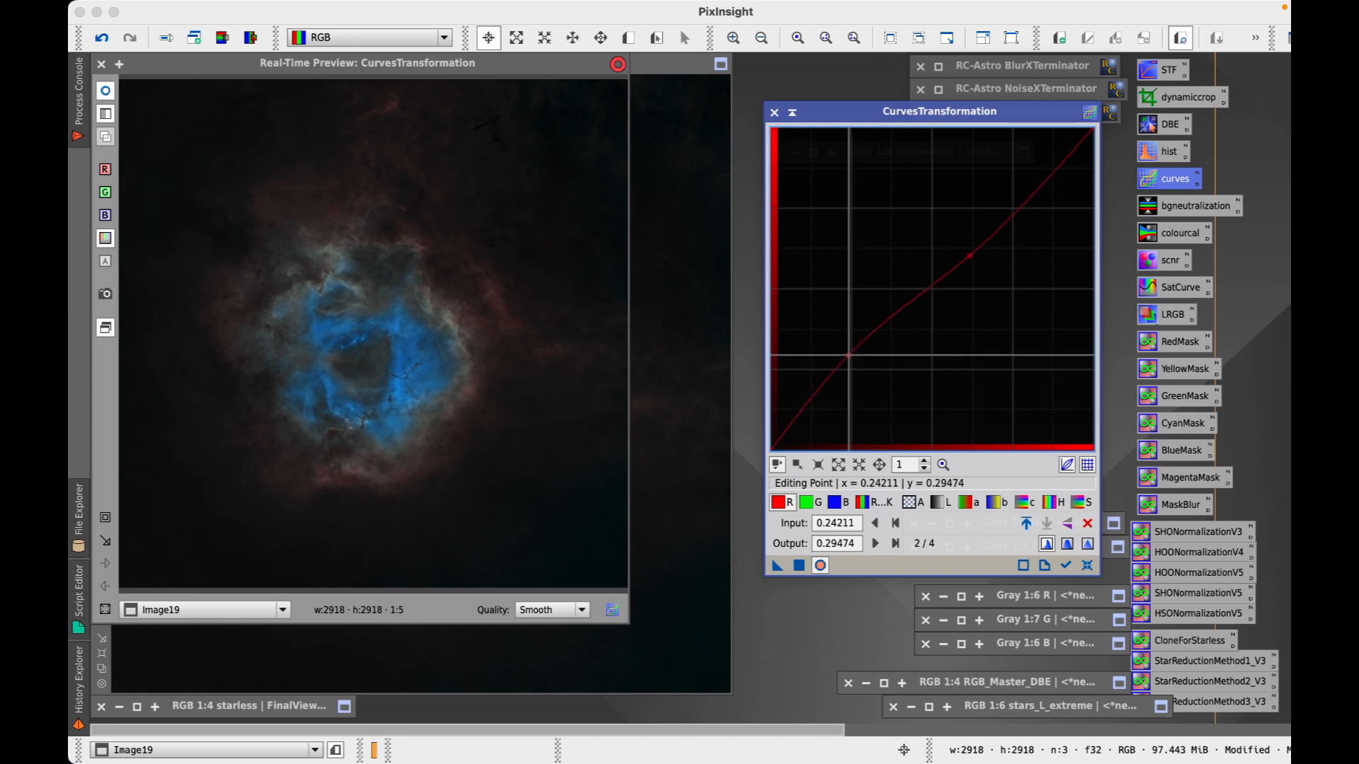
# - Raise the green curve to about output 0.387 at input 0.300, apply the curves to Image19, reset them and close the preview
pyautogui.click(810, 502)
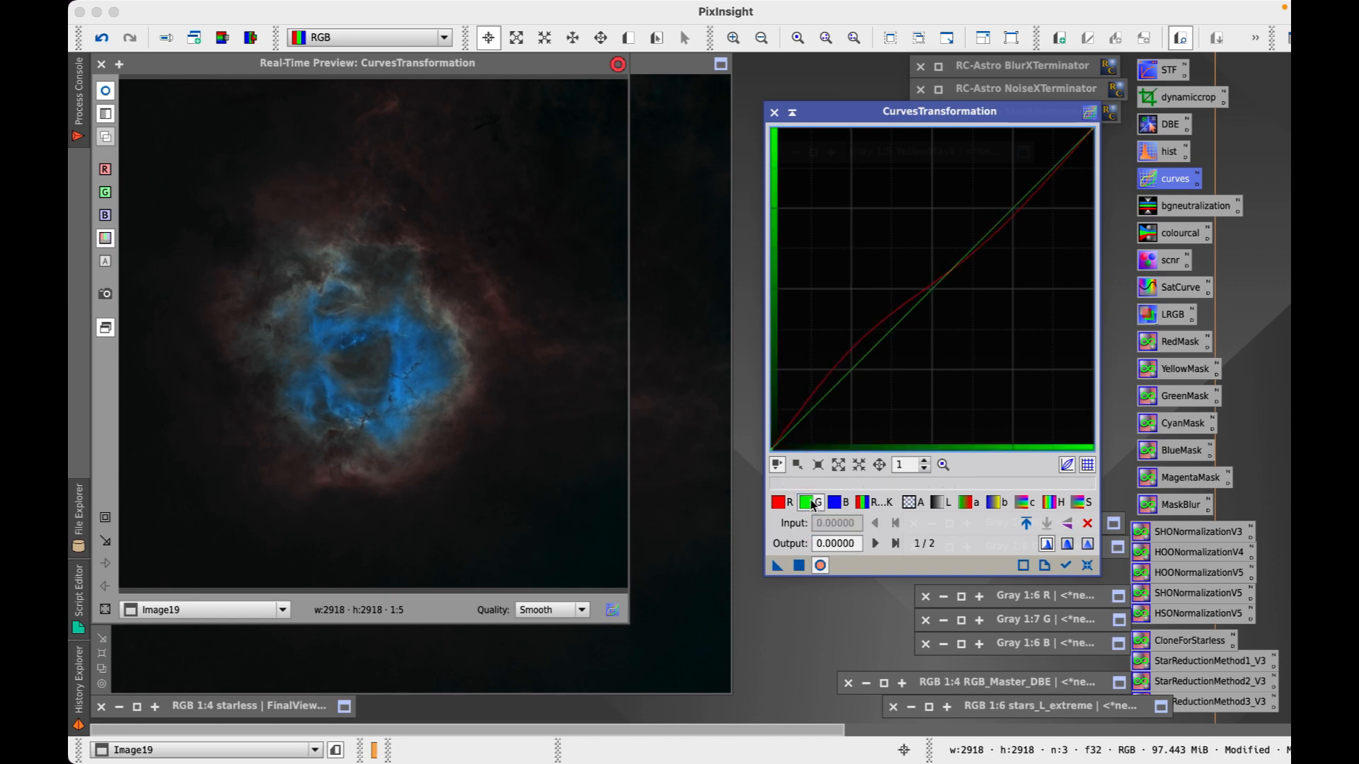
pyautogui.moveTo(889, 332)
pyautogui.mouseDown()
pyautogui.moveTo(875, 346)
pyautogui.moveTo(878, 314)
pyautogui.moveTo(870, 341)
pyautogui.moveTo(868, 326)
pyautogui.mouseUp()
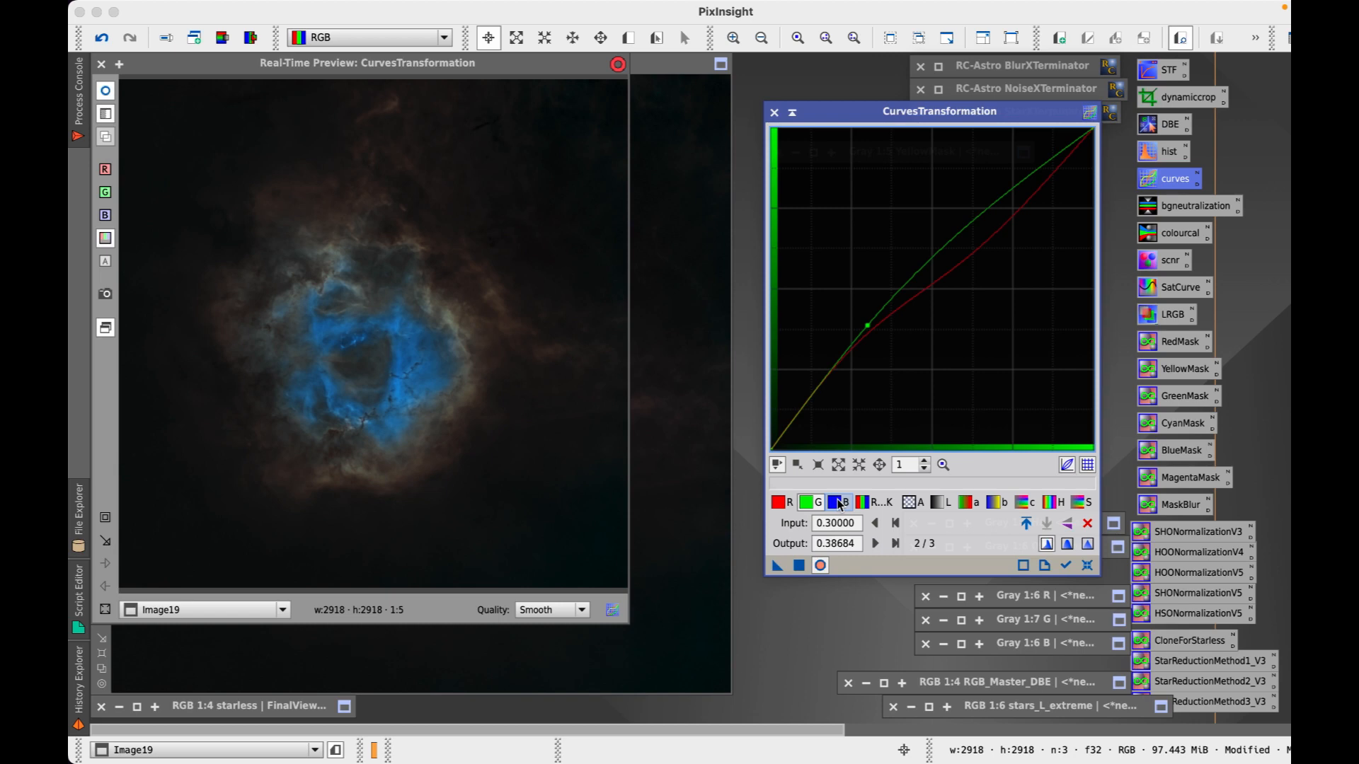
pyautogui.click(1088, 566)
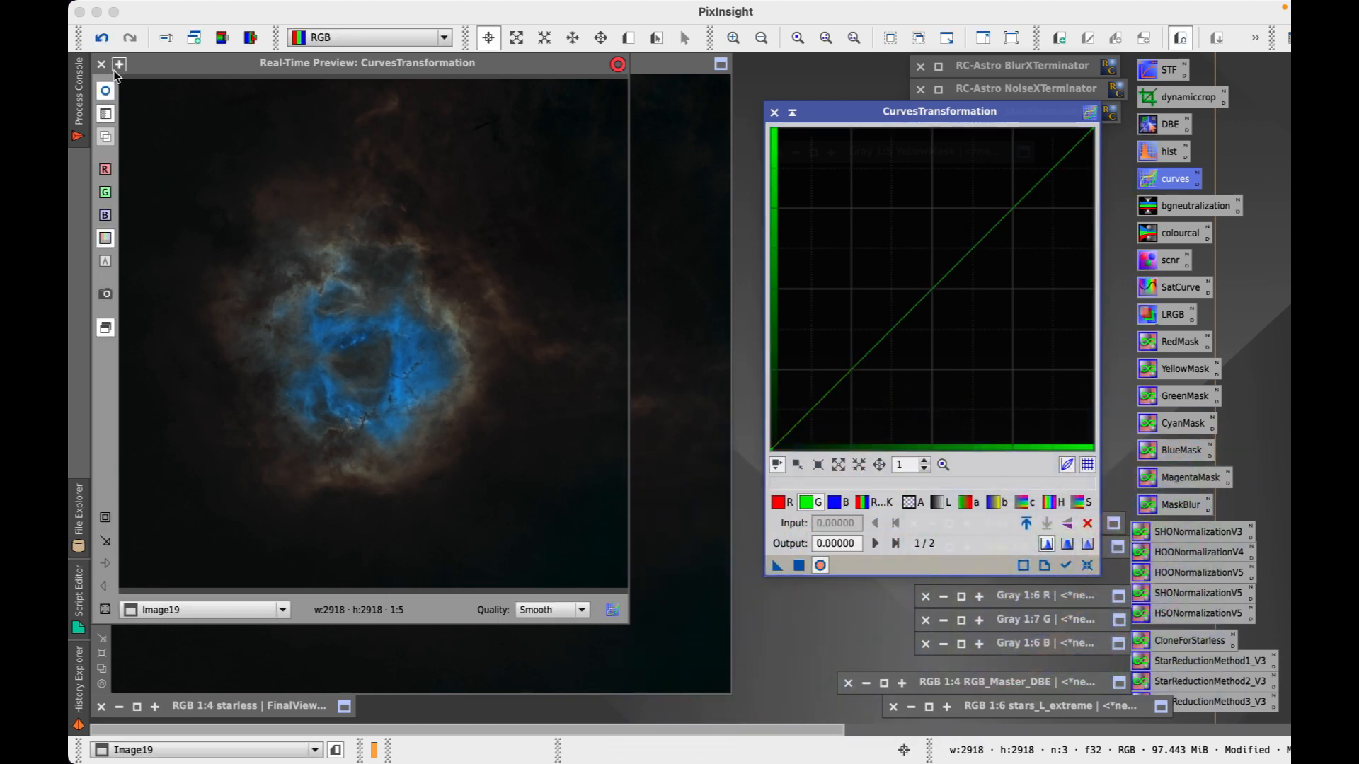
pyautogui.click(102, 65)
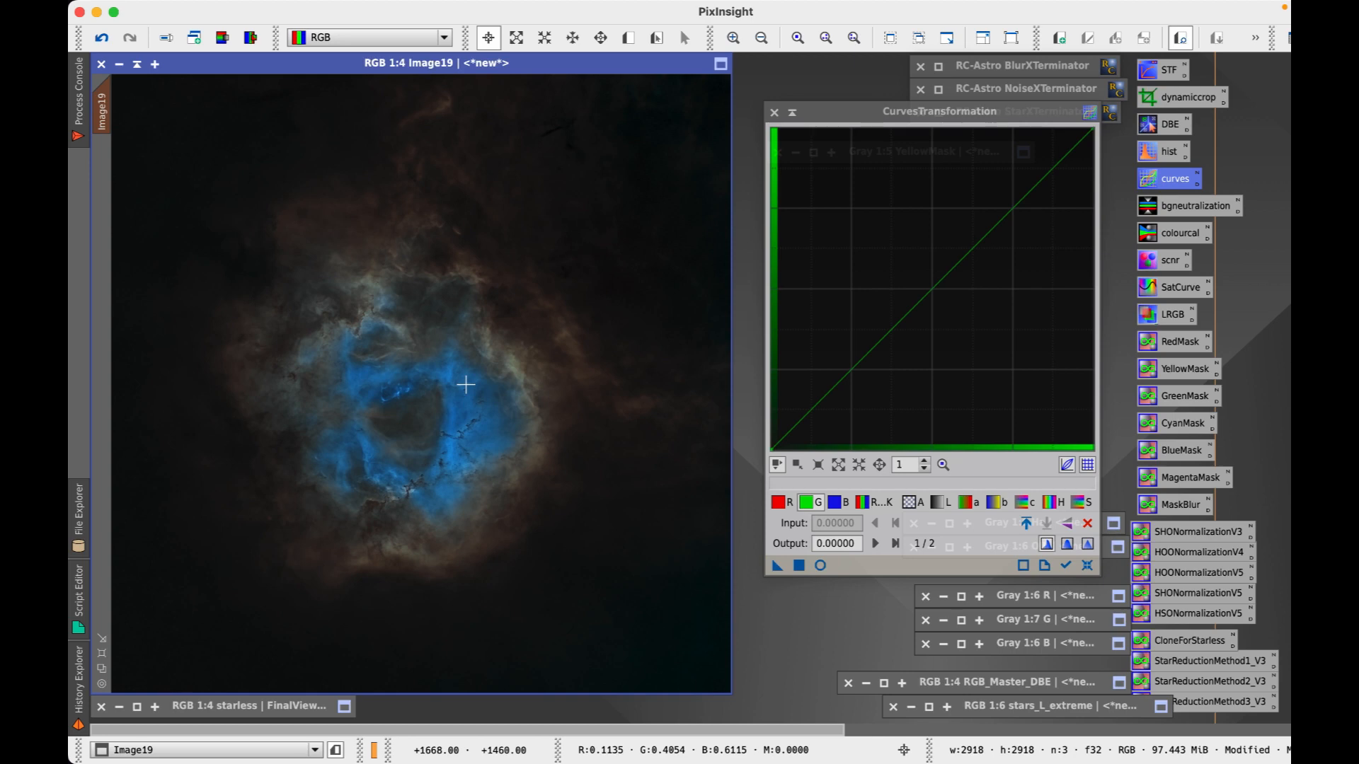
# - Close CurvesTransformation and compare Image19 side by side with the starless reference image, restoring the window layout
pyautogui.moveTo(361, 67); pyautogui.dragTo(819, 85)
pyautogui.click(775, 113)
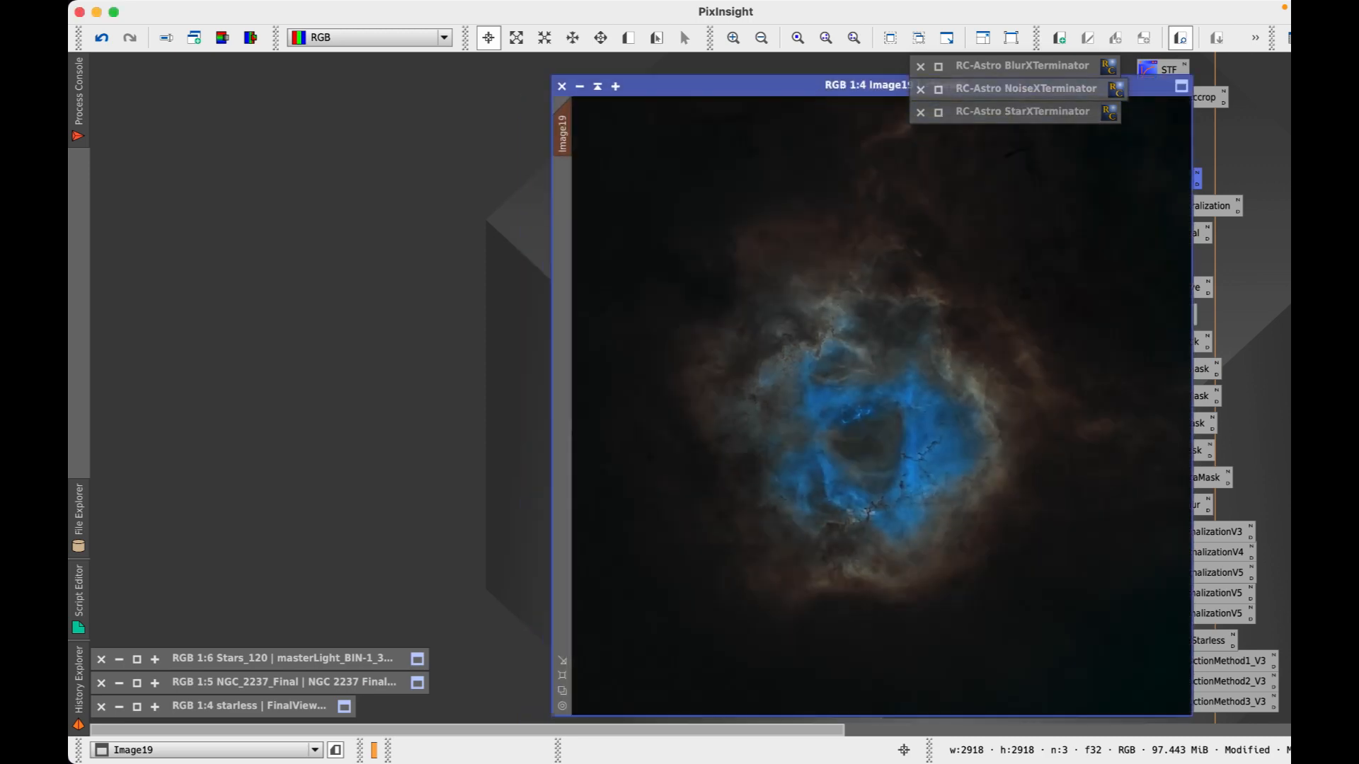
pyautogui.click(136, 707)
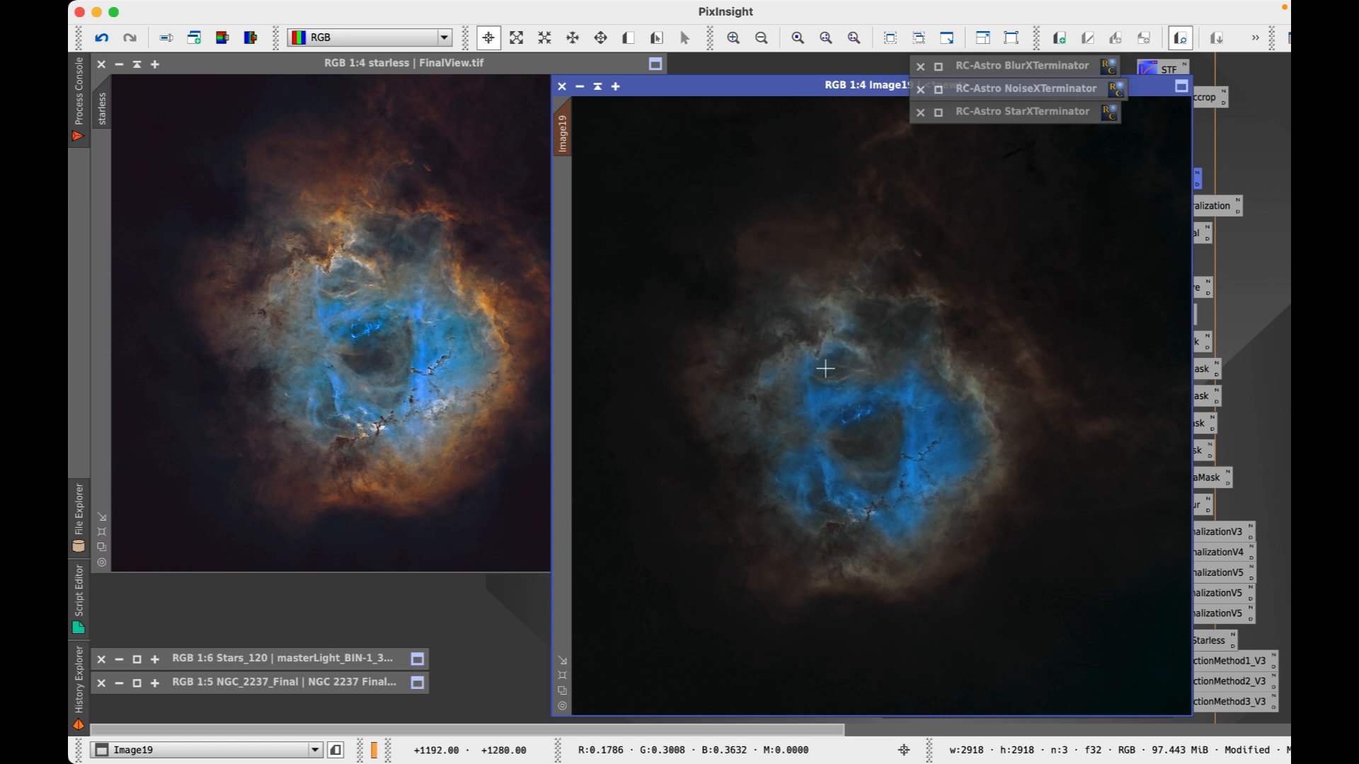
pyautogui.click(136, 65)
pyautogui.moveTo(787, 87); pyautogui.dragTo(333, 79)
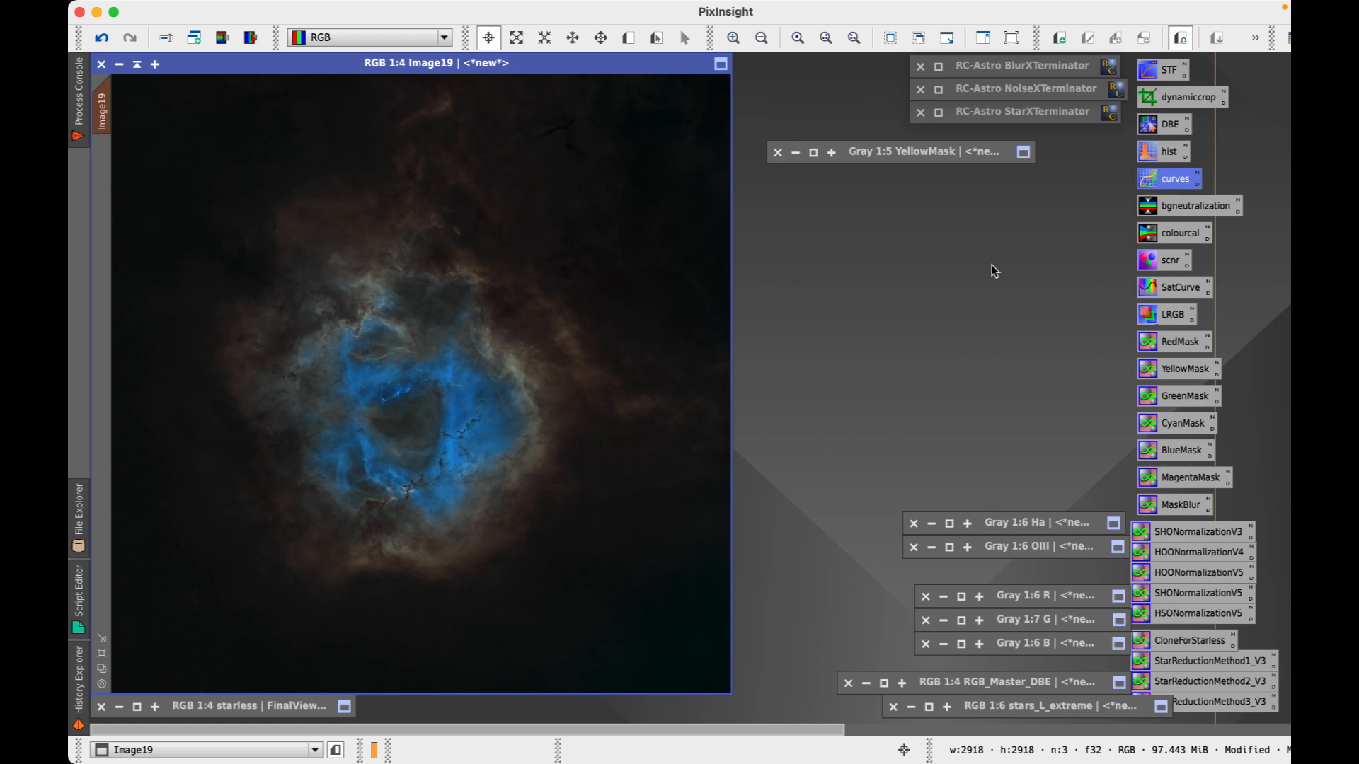
# - Reopen CurvesTransformation with a real-time preview and raise the CIE b* curve to about output 0.771 at input 0.737
pyautogui.doubleClick(1169, 181)
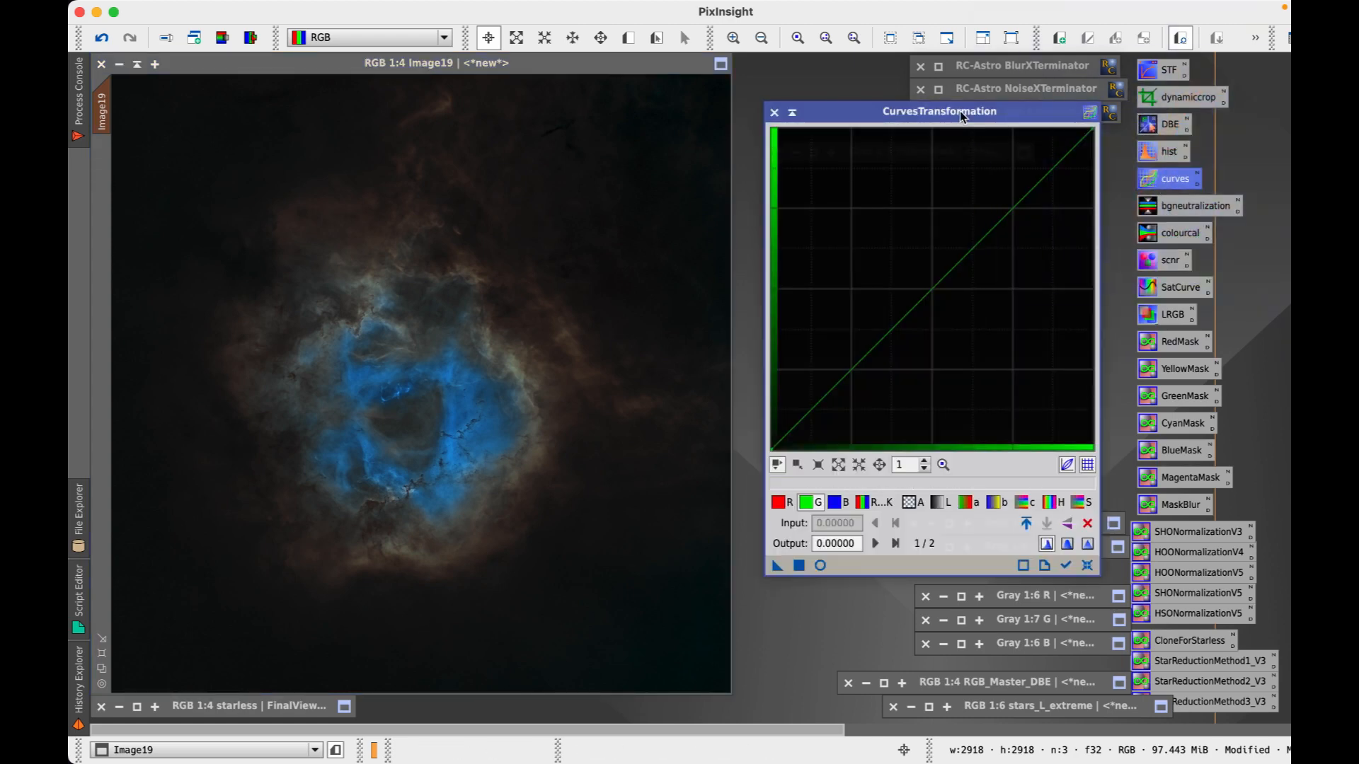
pyautogui.moveTo(942, 111); pyautogui.dragTo(878, 112)
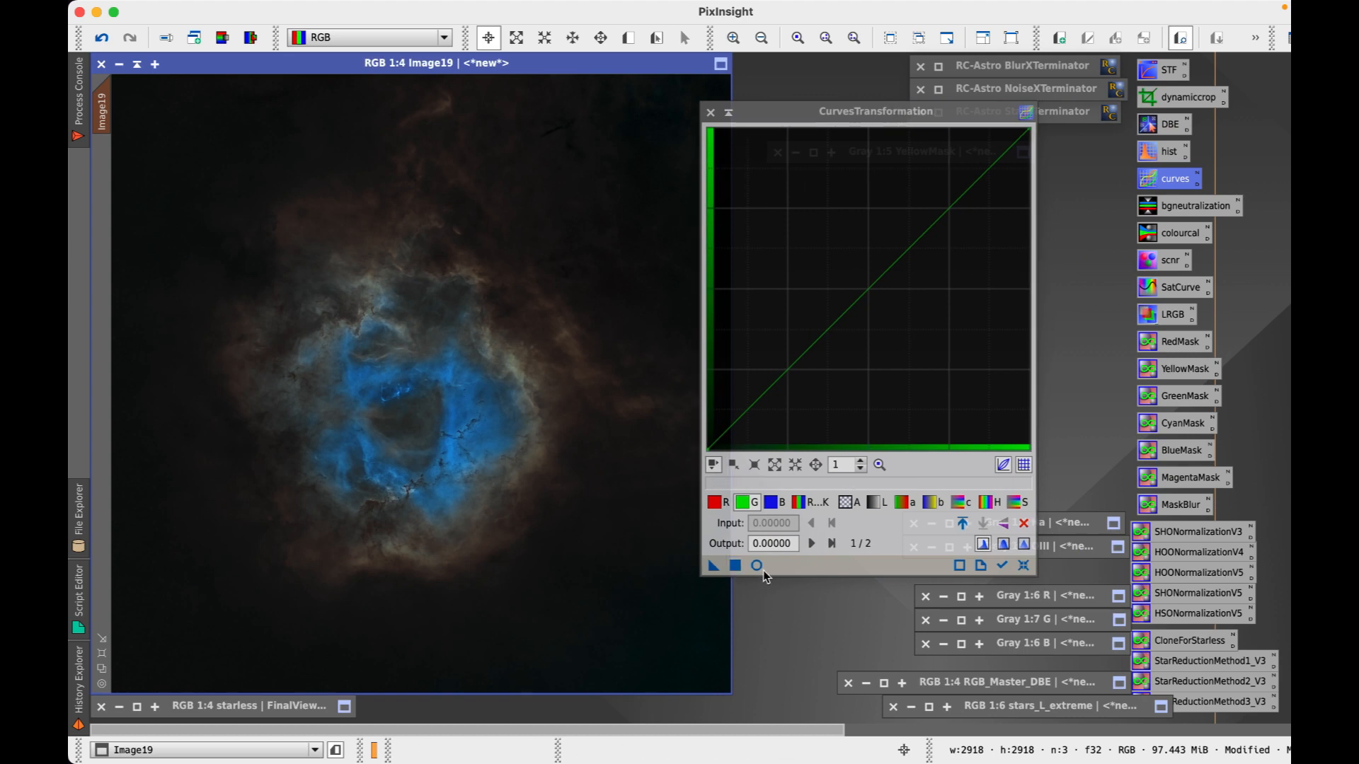
pyautogui.click(757, 565)
pyautogui.click(934, 503)
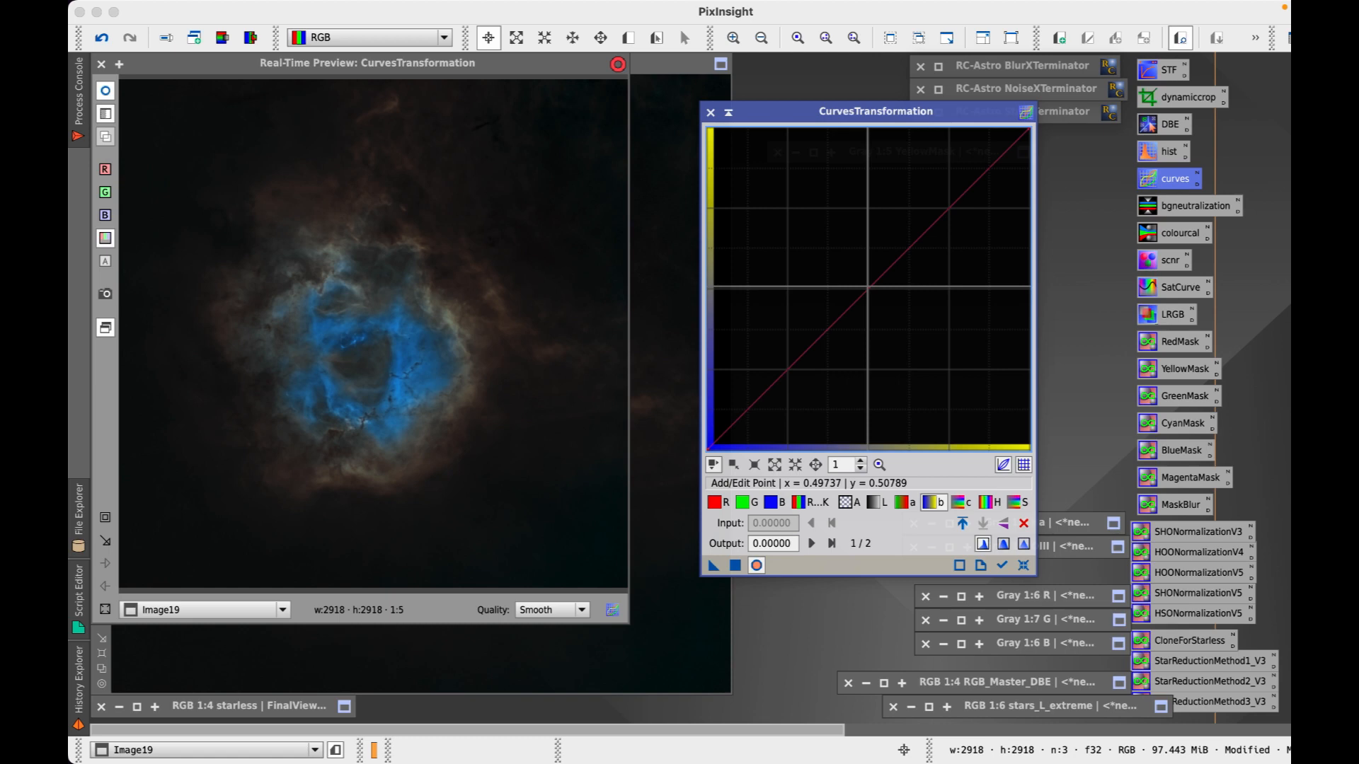
pyautogui.click(949, 208)
pyautogui.moveTo(948, 208); pyautogui.dragTo(946, 197)
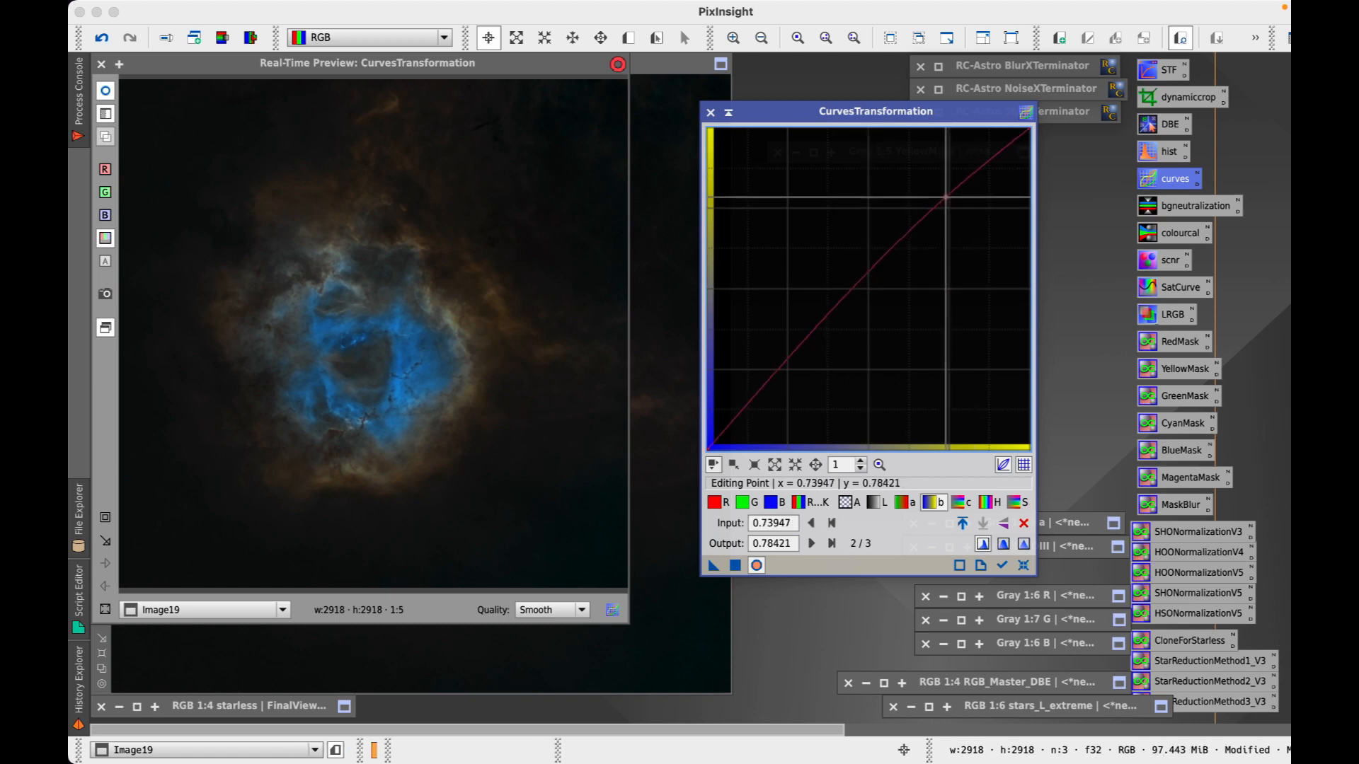
pyautogui.moveTo(946, 197)
pyautogui.mouseDown()
pyautogui.moveTo(946, 216)
pyautogui.moveTo(945, 202)
pyautogui.mouseUp()
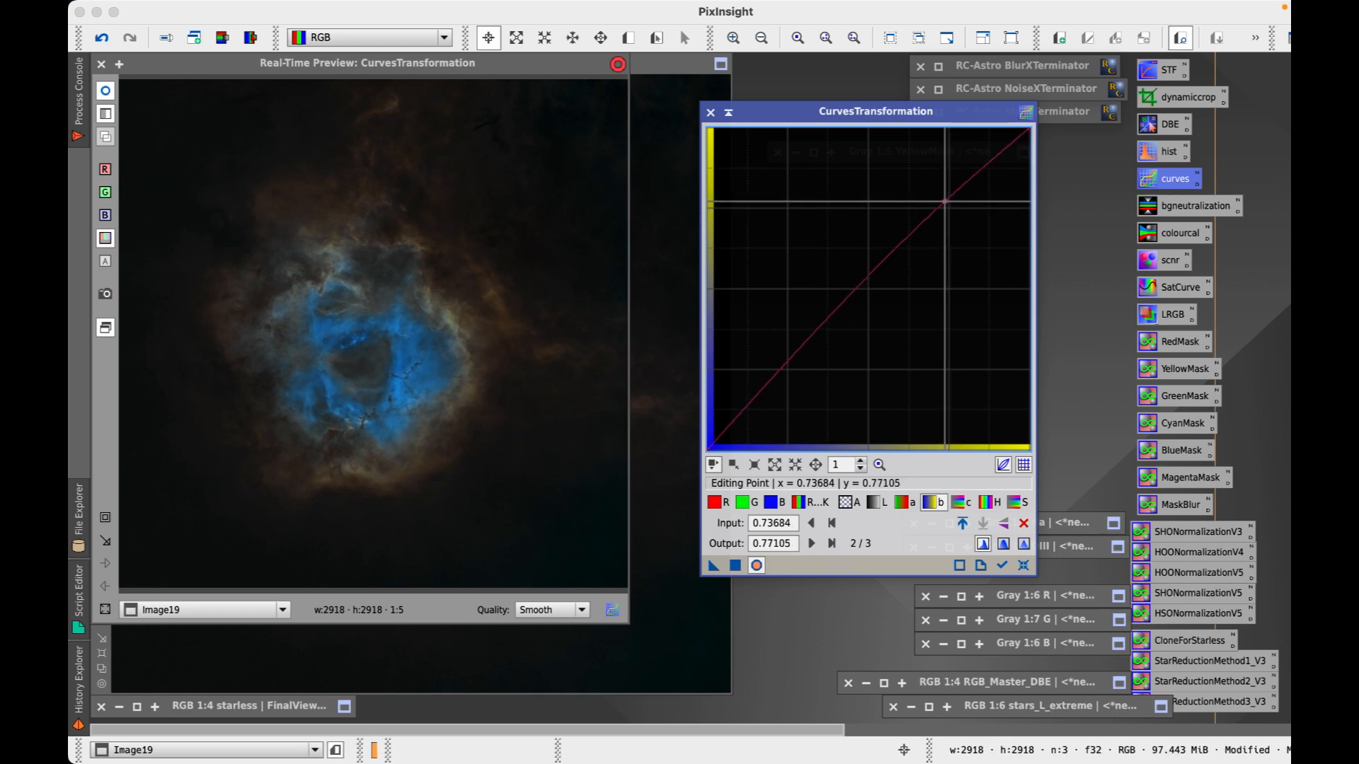
# - Add a CIE b* point at about input 0.232, output 0.258, apply the curve to Image19, reset it and close the preview
pyautogui.click(786, 363)
pyautogui.moveTo(785, 363); pyautogui.dragTo(781, 366)
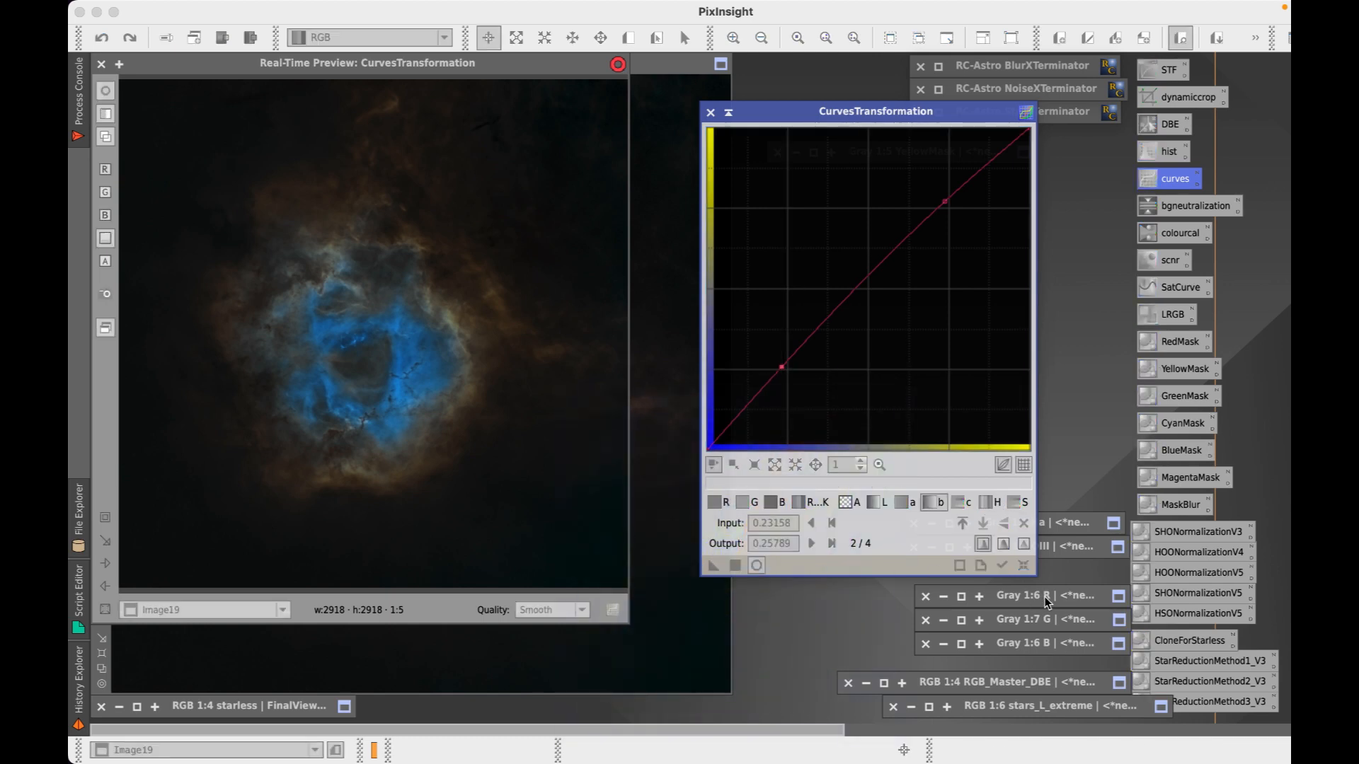
pyautogui.click(1022, 566)
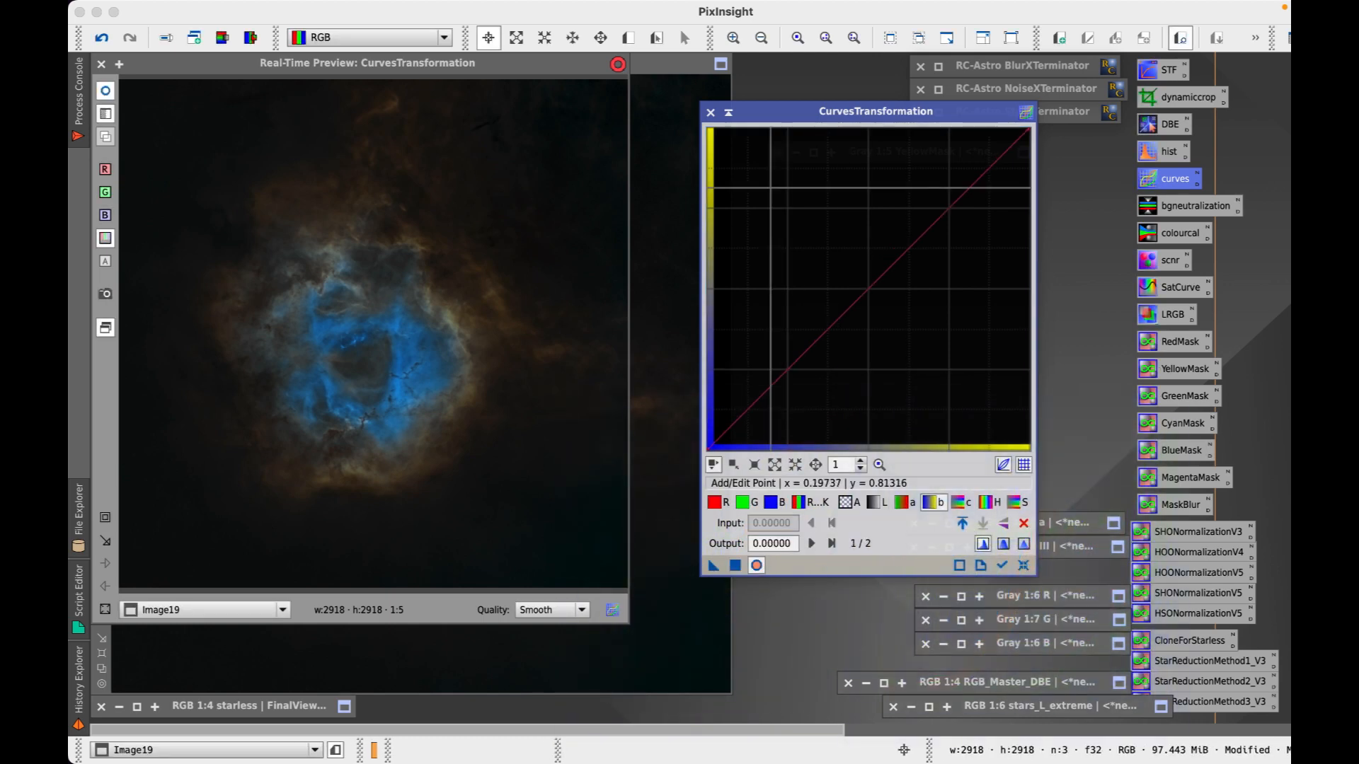
pyautogui.click(102, 66)
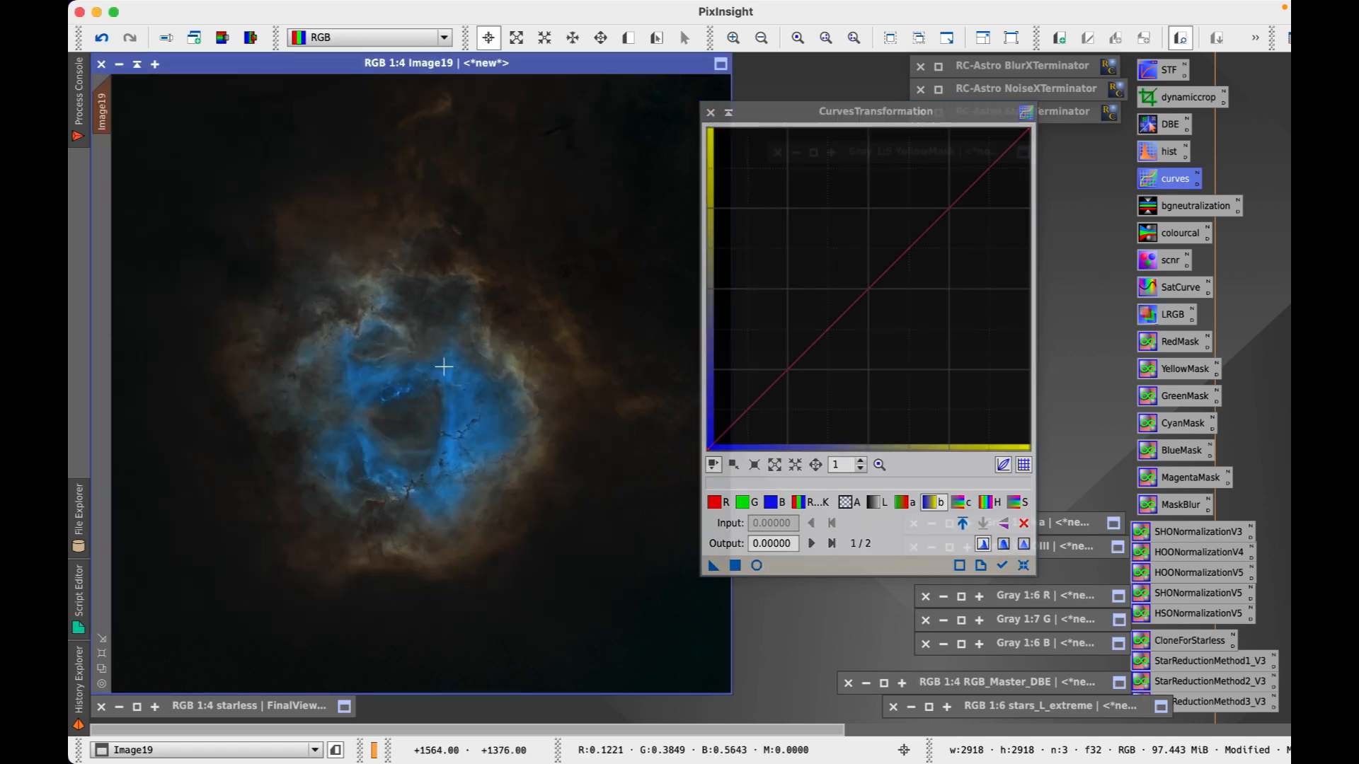
# - With a real-time preview, lift the red curve's shadows and lower it to about output 0.563 at input 0.687, apply to Image19 and reset
pyautogui.click(715, 503)
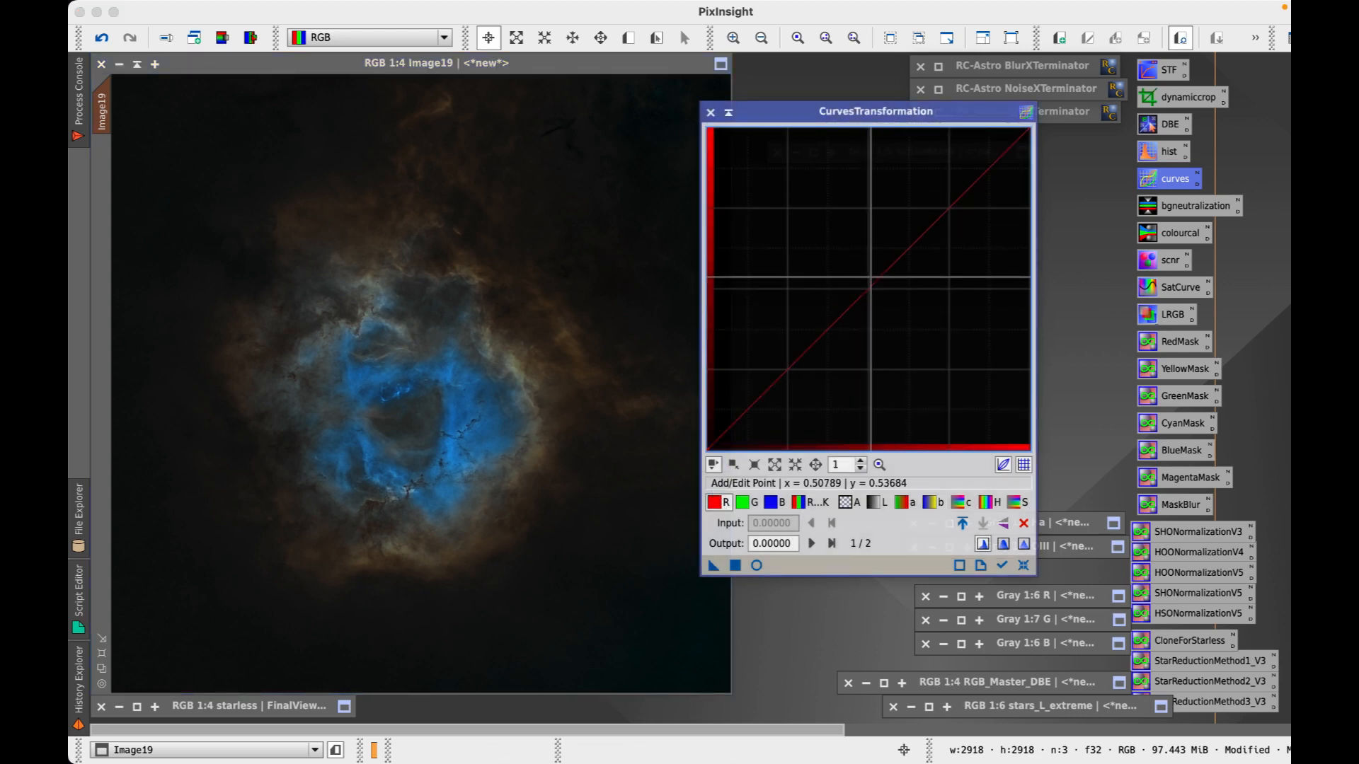
pyautogui.click(865, 291)
pyautogui.moveTo(865, 291); pyautogui.dragTo(858, 292)
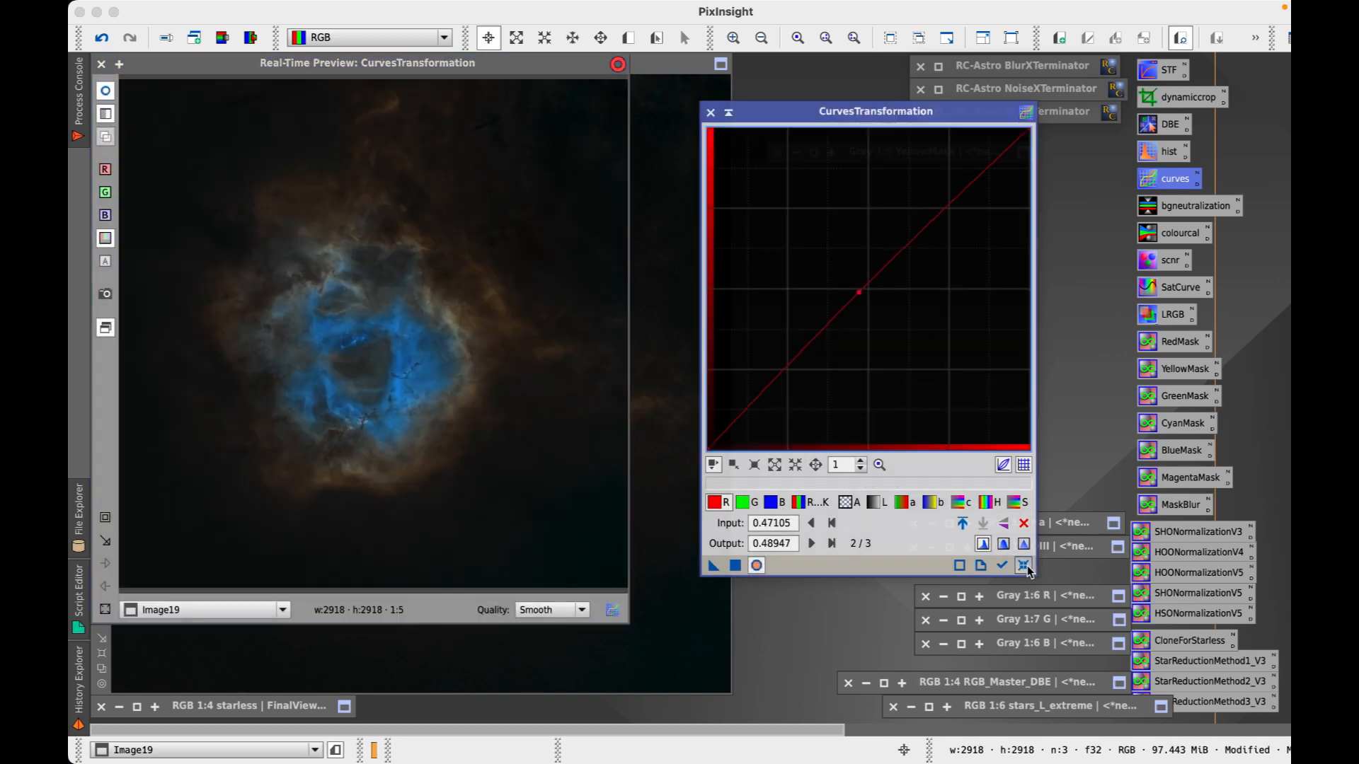
pyautogui.moveTo(858, 291); pyautogui.dragTo(749, 397)
pyautogui.moveTo(932, 205); pyautogui.dragTo(929, 269)
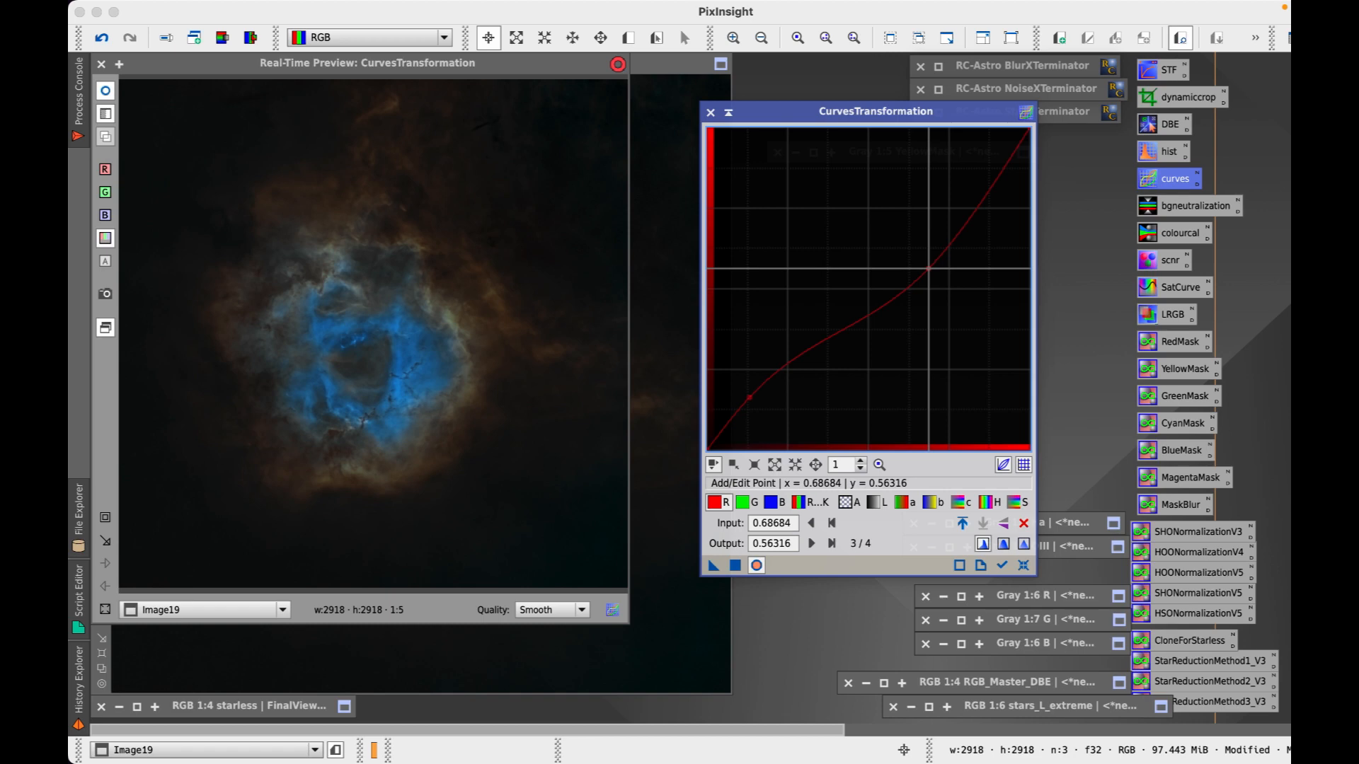
pyautogui.click(735, 566)
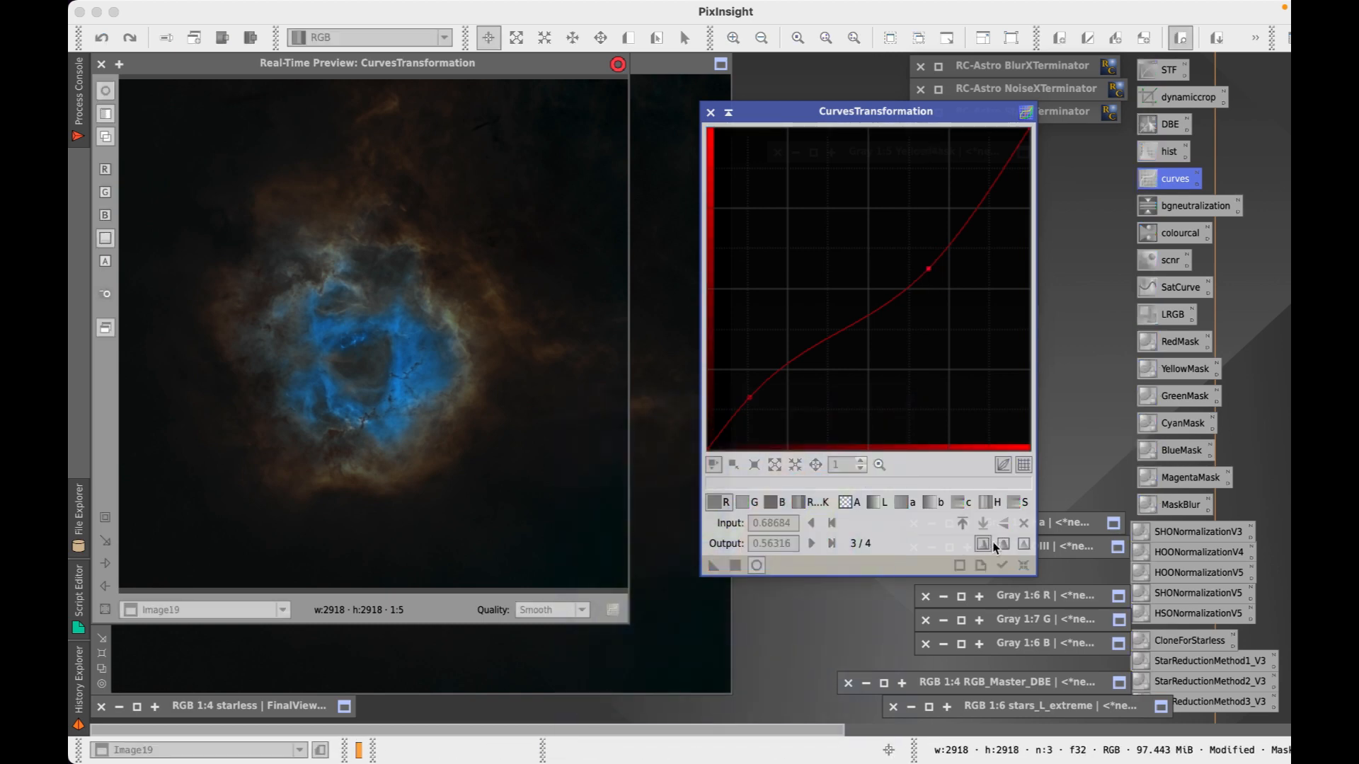
pyautogui.click(1023, 565)
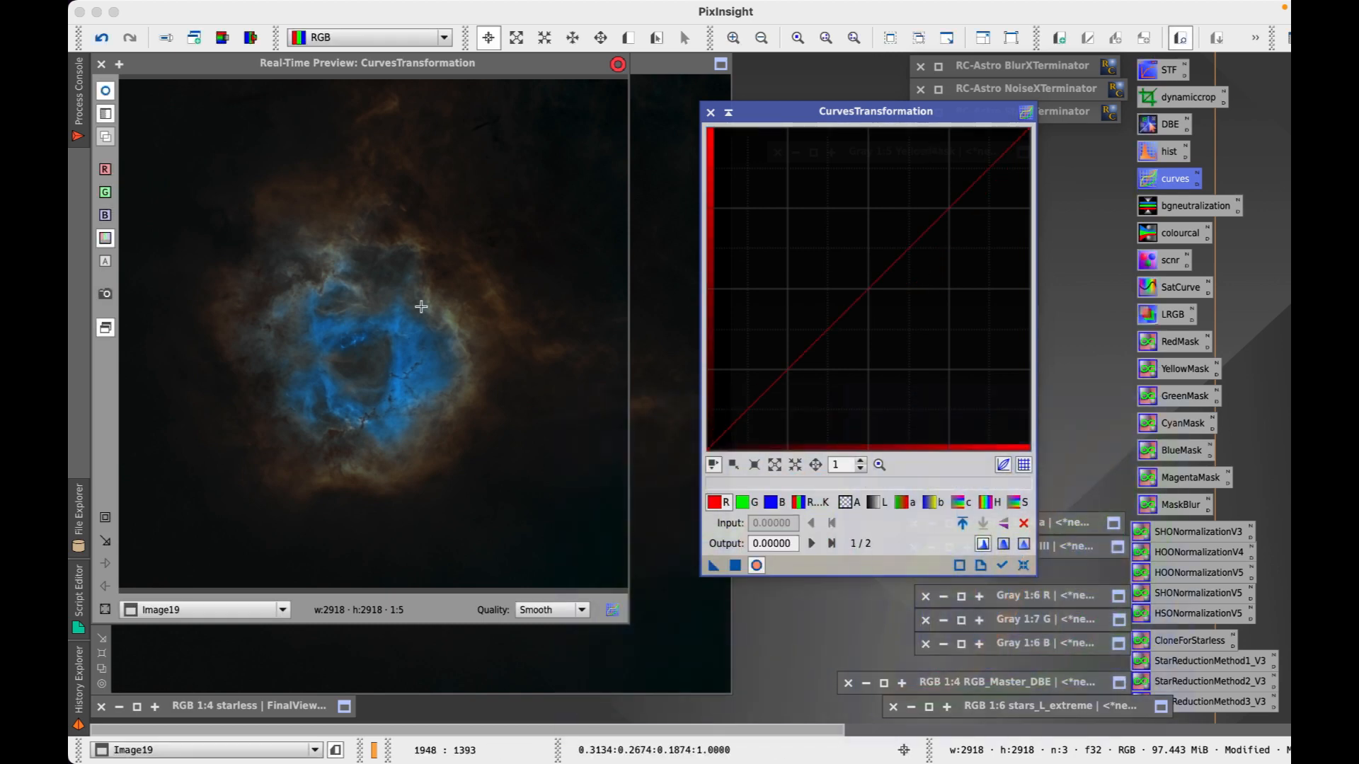
pyautogui.click(101, 64)
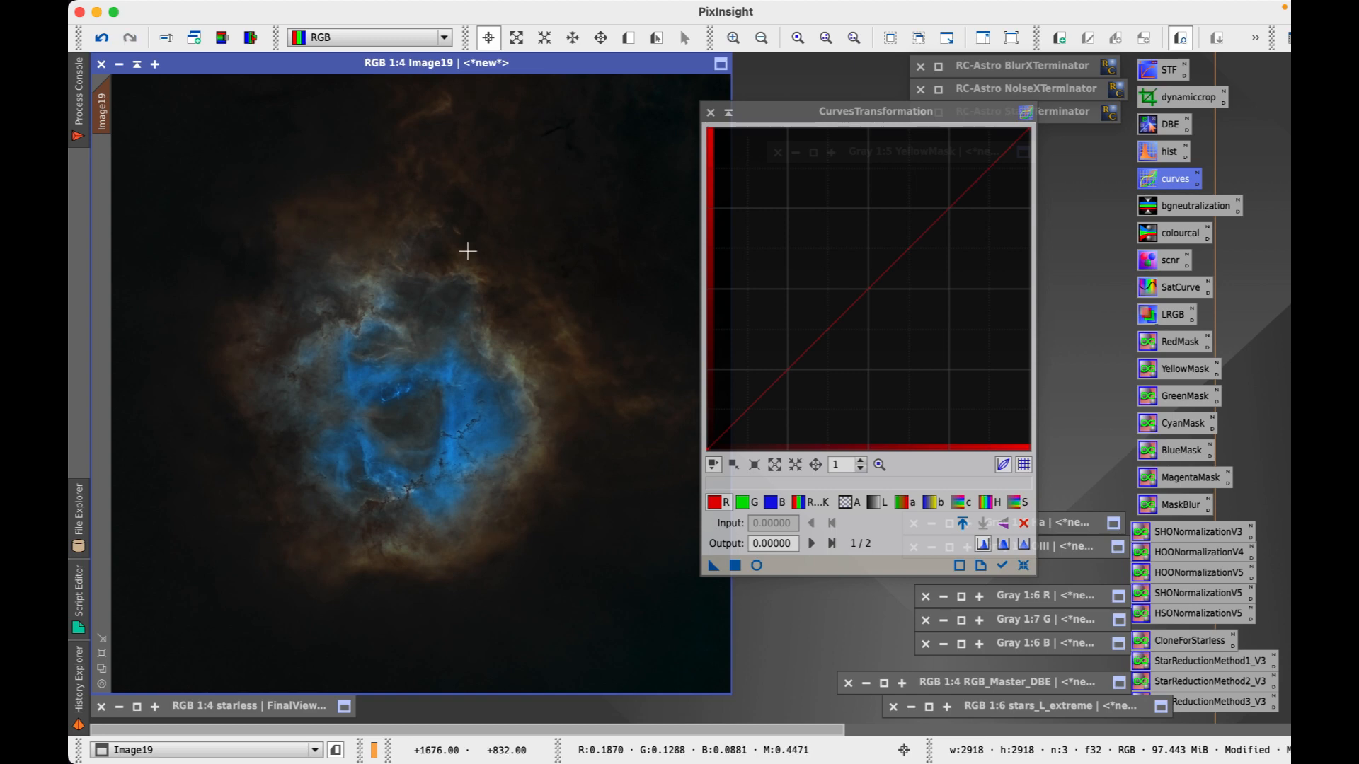
# - Close CurvesTransformation and discard the YellowMask image without saving it
pyautogui.click(711, 113)
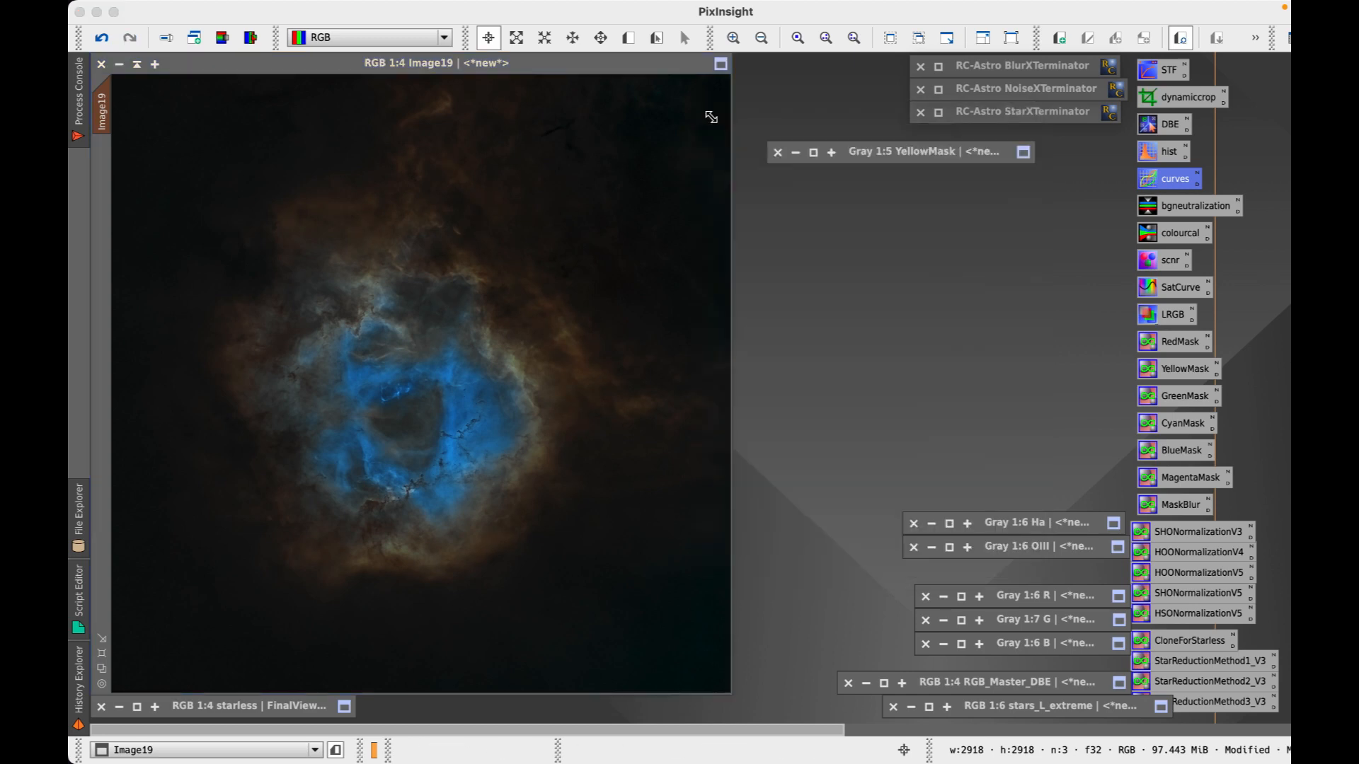
pyautogui.click(777, 152)
pyautogui.click(781, 426)
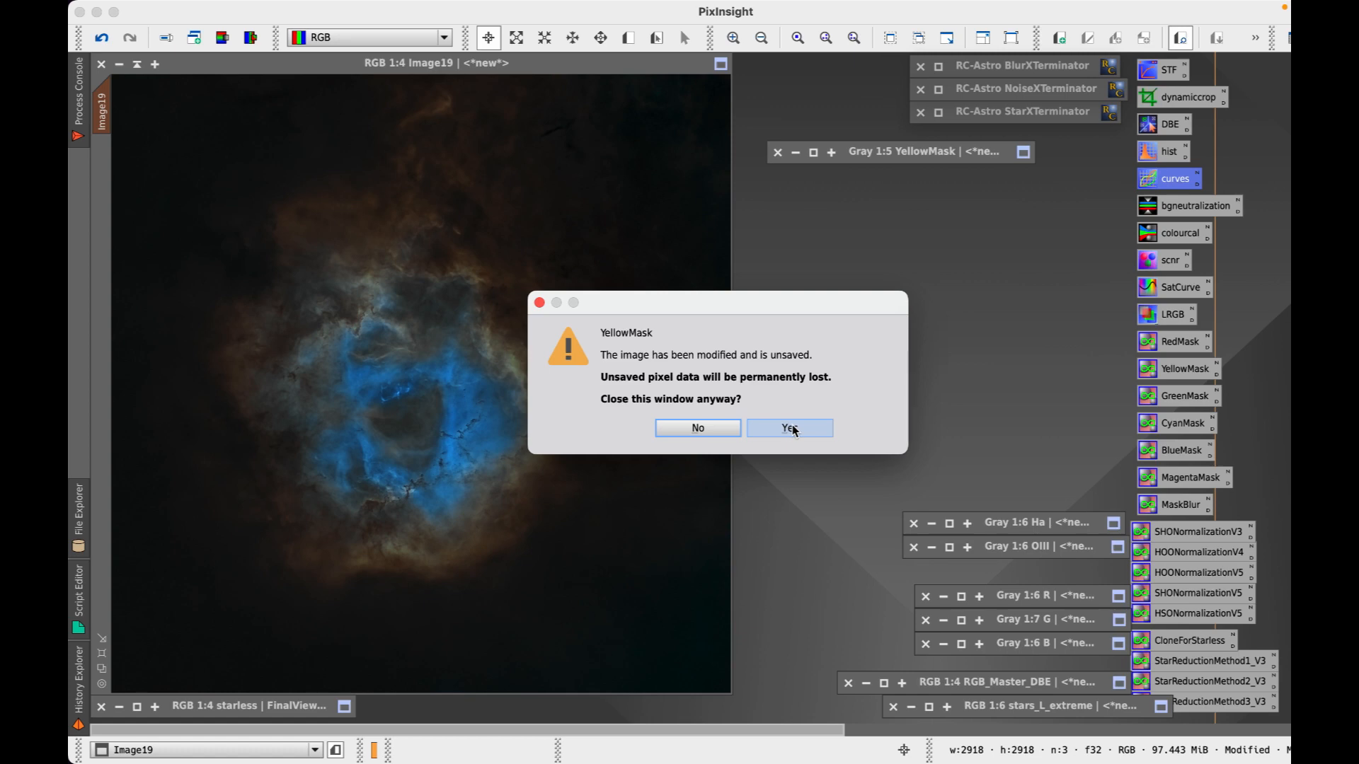
# - Confirm closing the modified YellowMask image despite its unsaved data
pyautogui.click(784, 426)
# - Generate a red mask from Image19, inspect it and discard it
pyautogui.moveTo(1181, 343); pyautogui.dragTo(375, 365)
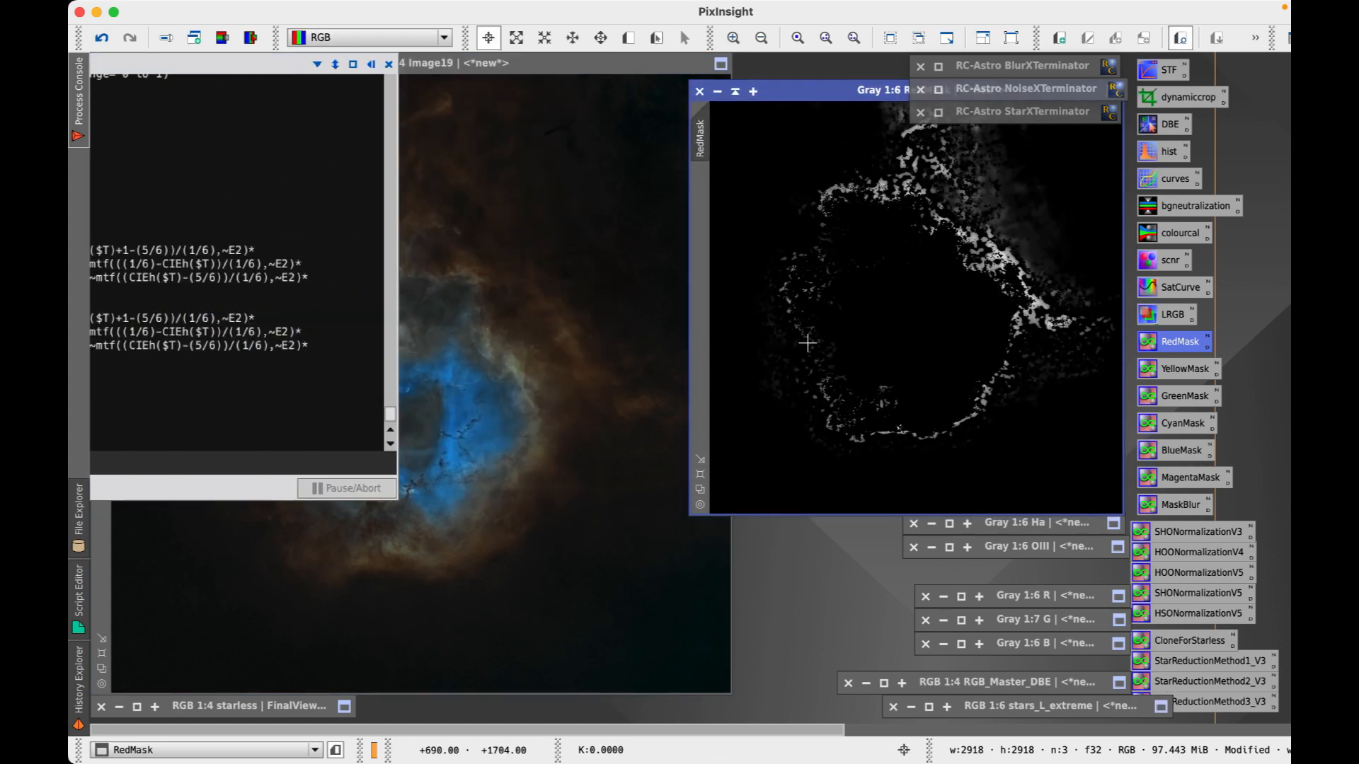
pyautogui.moveTo(878, 91); pyautogui.dragTo(775, 157)
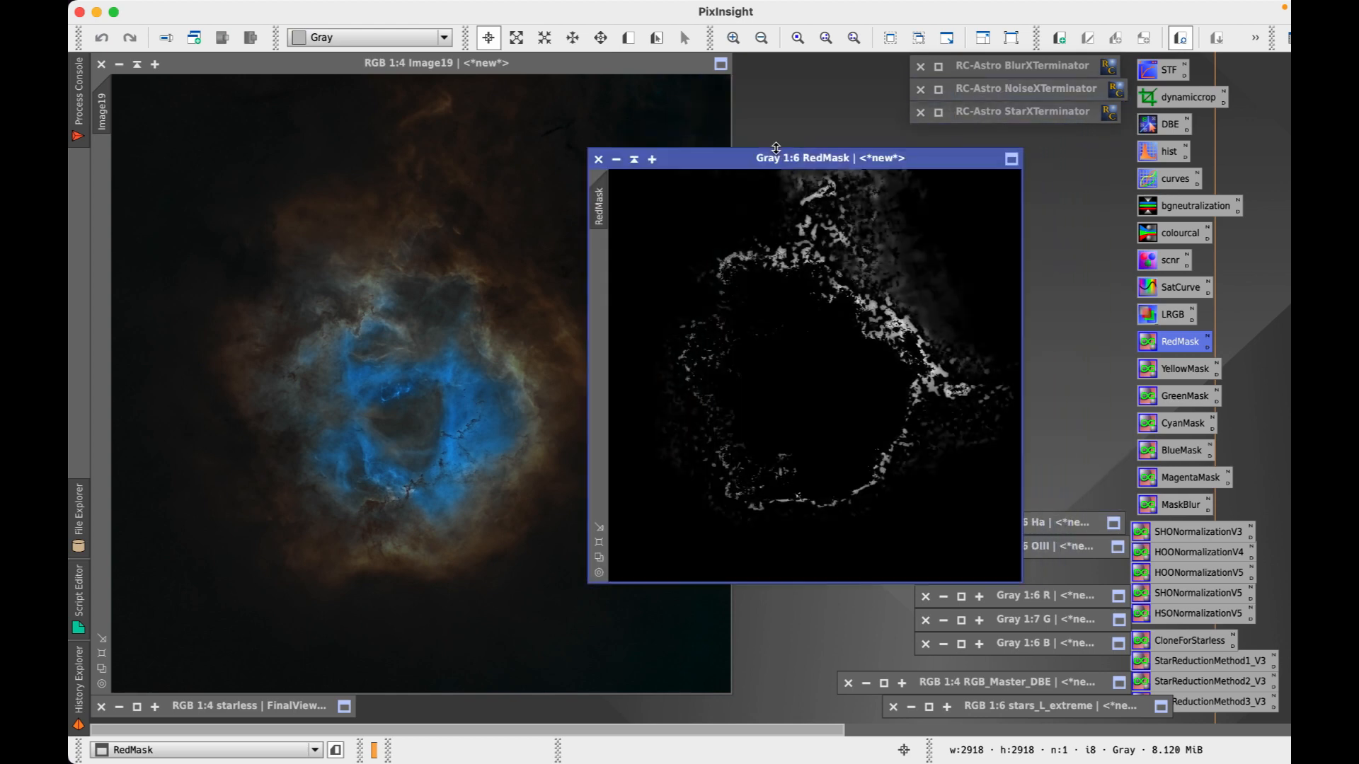
pyautogui.click(598, 160)
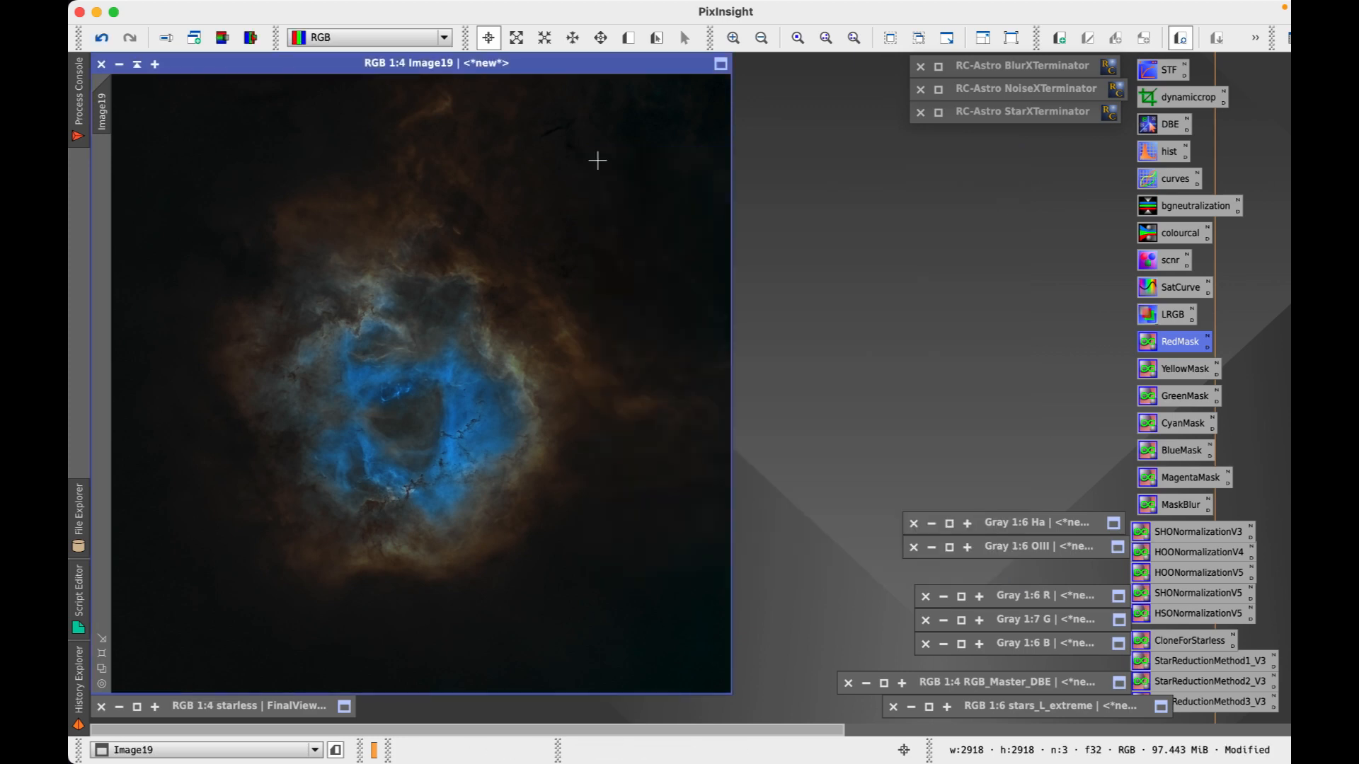
# - Generate a new yellow mask from Image19 and soften it with the MaskBlur process
pyautogui.moveTo(1194, 375); pyautogui.dragTo(590, 338)
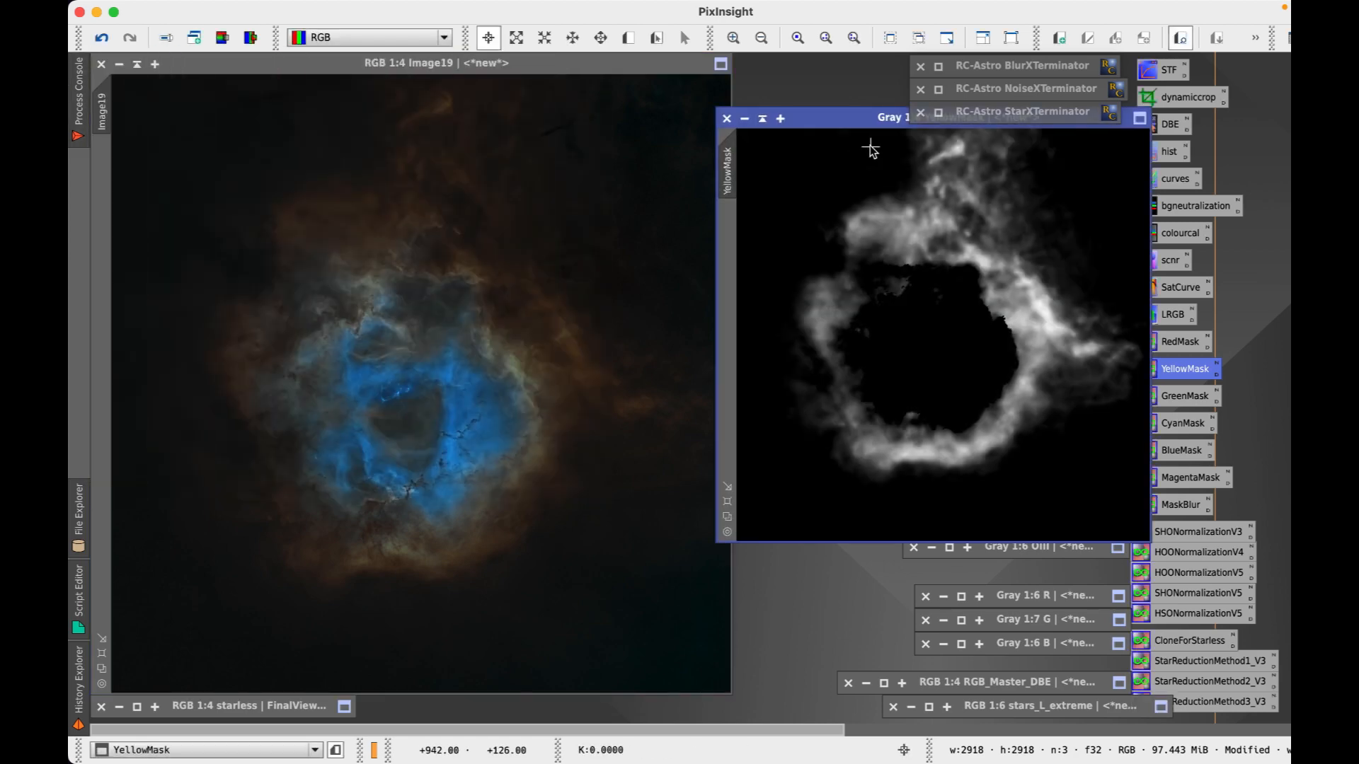
pyautogui.moveTo(883, 123); pyautogui.dragTo(689, 146)
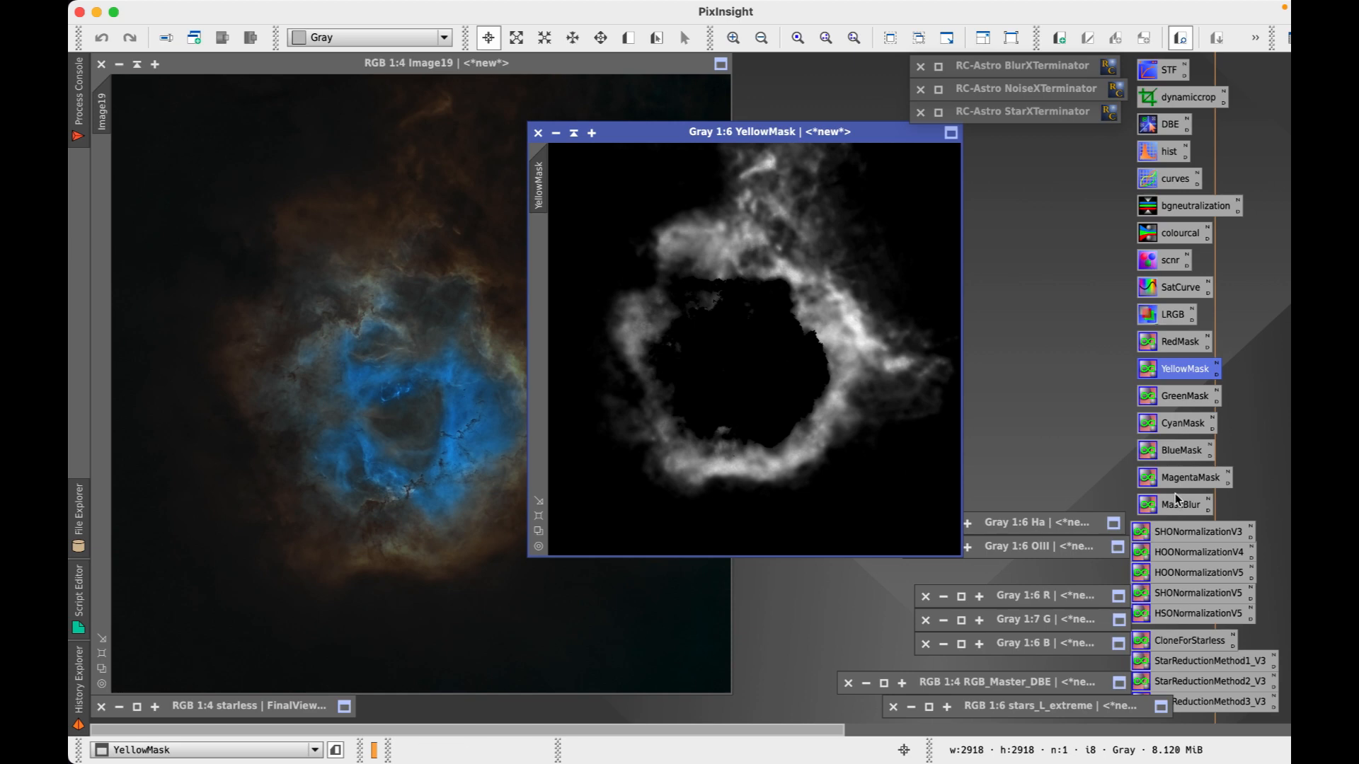
pyautogui.moveTo(1178, 499); pyautogui.dragTo(771, 354)
# - Apply the blurred YellowMask as the mask of Image19, then collapse the mask window and place it clear of the nebula image
pyautogui.moveTo(552, 188); pyautogui.dragTo(101, 114)
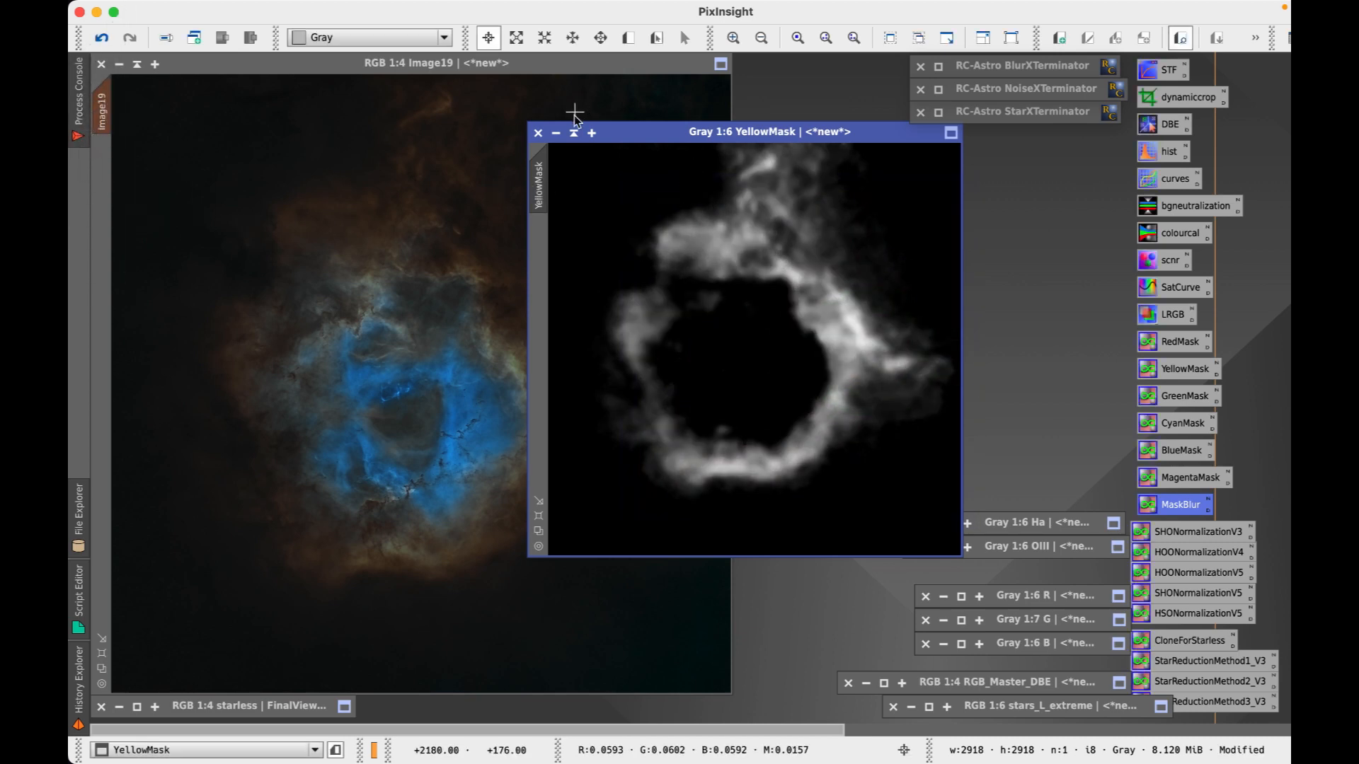
pyautogui.click(574, 132)
pyautogui.moveTo(739, 338); pyautogui.dragTo(874, 148)
pyautogui.click(570, 276)
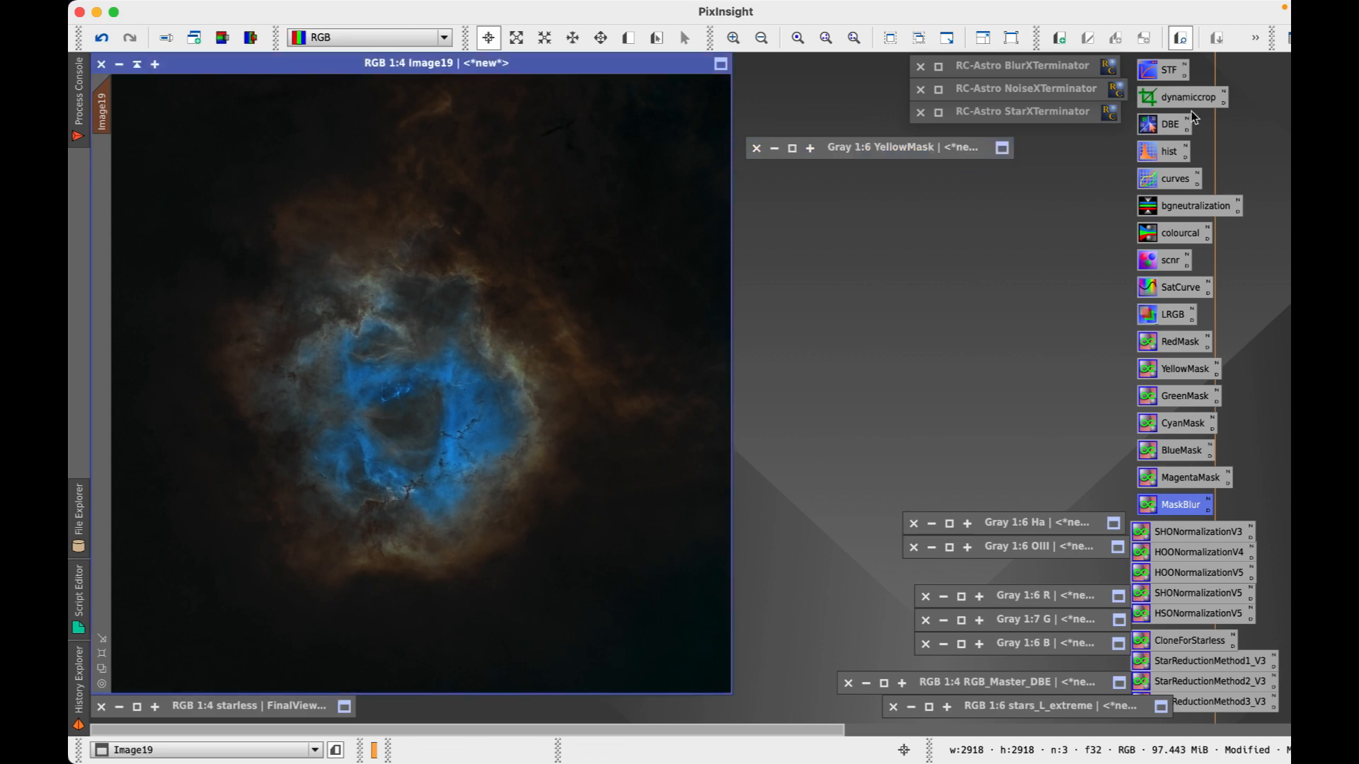
# - Open CurvesTransformation with a real-time preview of Image19 and enable view tracking
pyautogui.doubleClick(1175, 182)
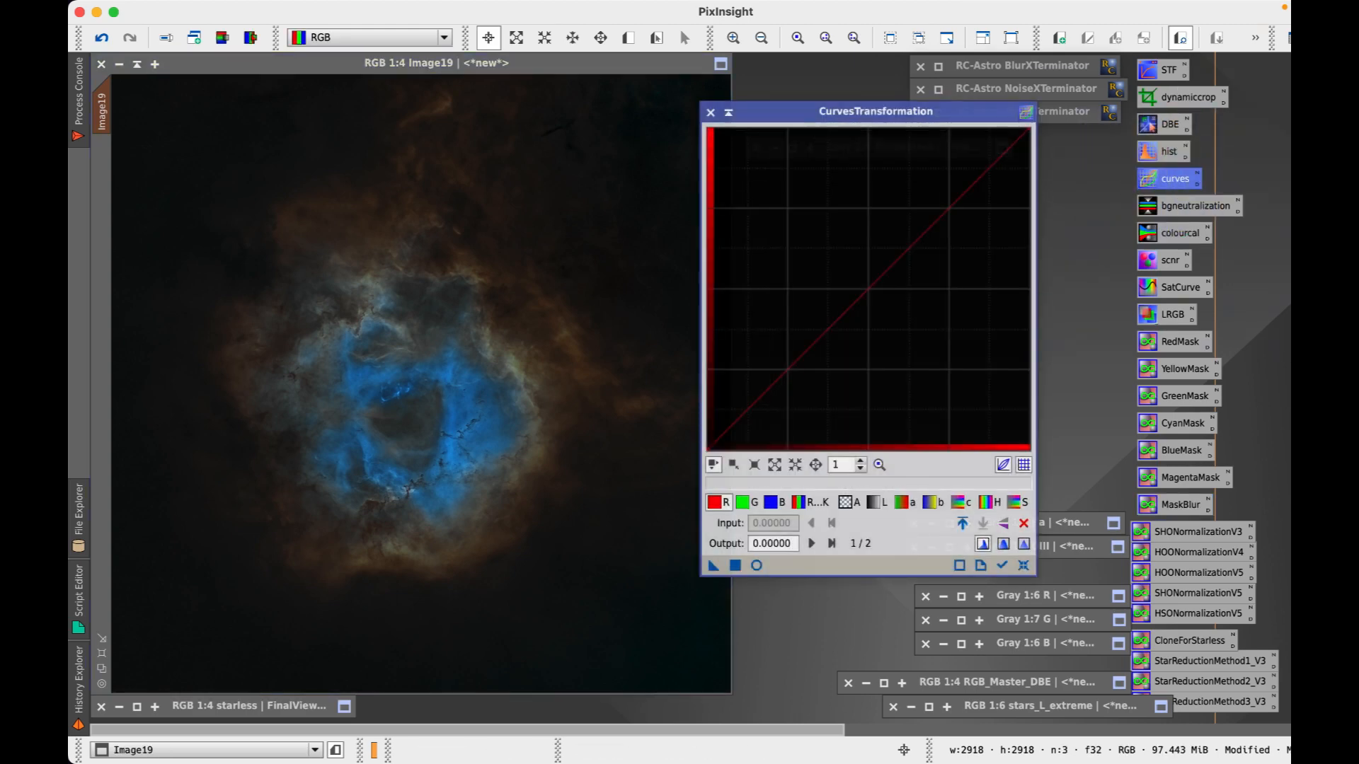
pyautogui.click(756, 566)
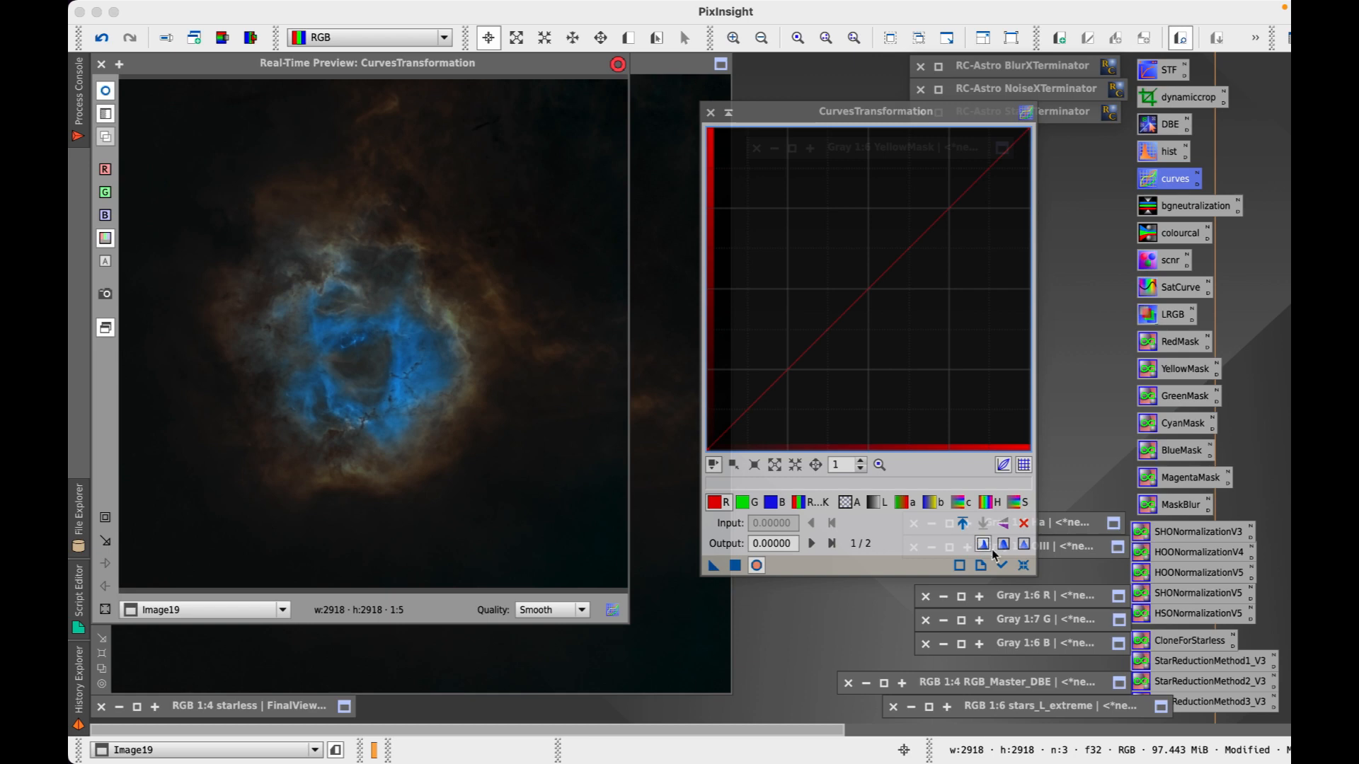
pyautogui.click(1001, 564)
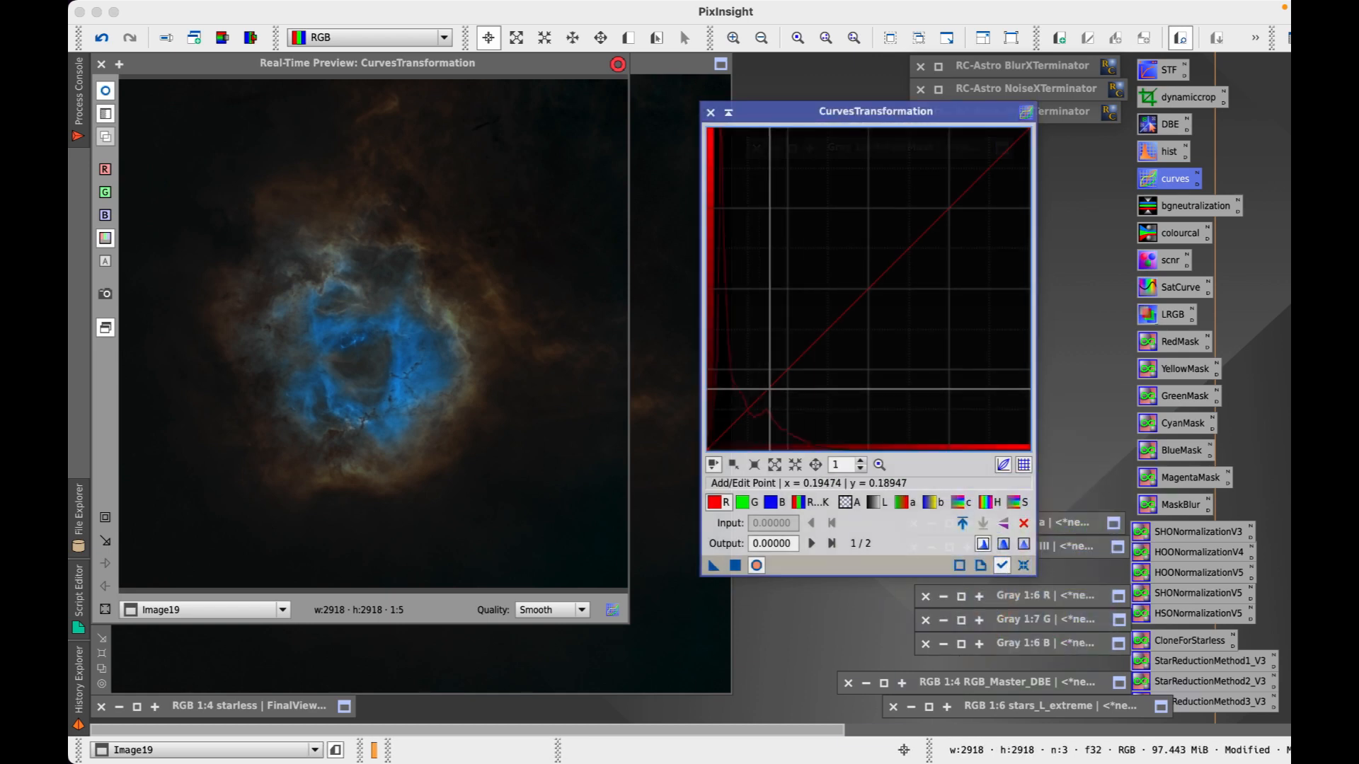
# - Try lifting the red curve to output 0.200 at input 0.139 and holding its highlights at output 0.666 for input 0.700
pyautogui.click(762, 391)
pyautogui.moveTo(762, 391); pyautogui.dragTo(755, 348)
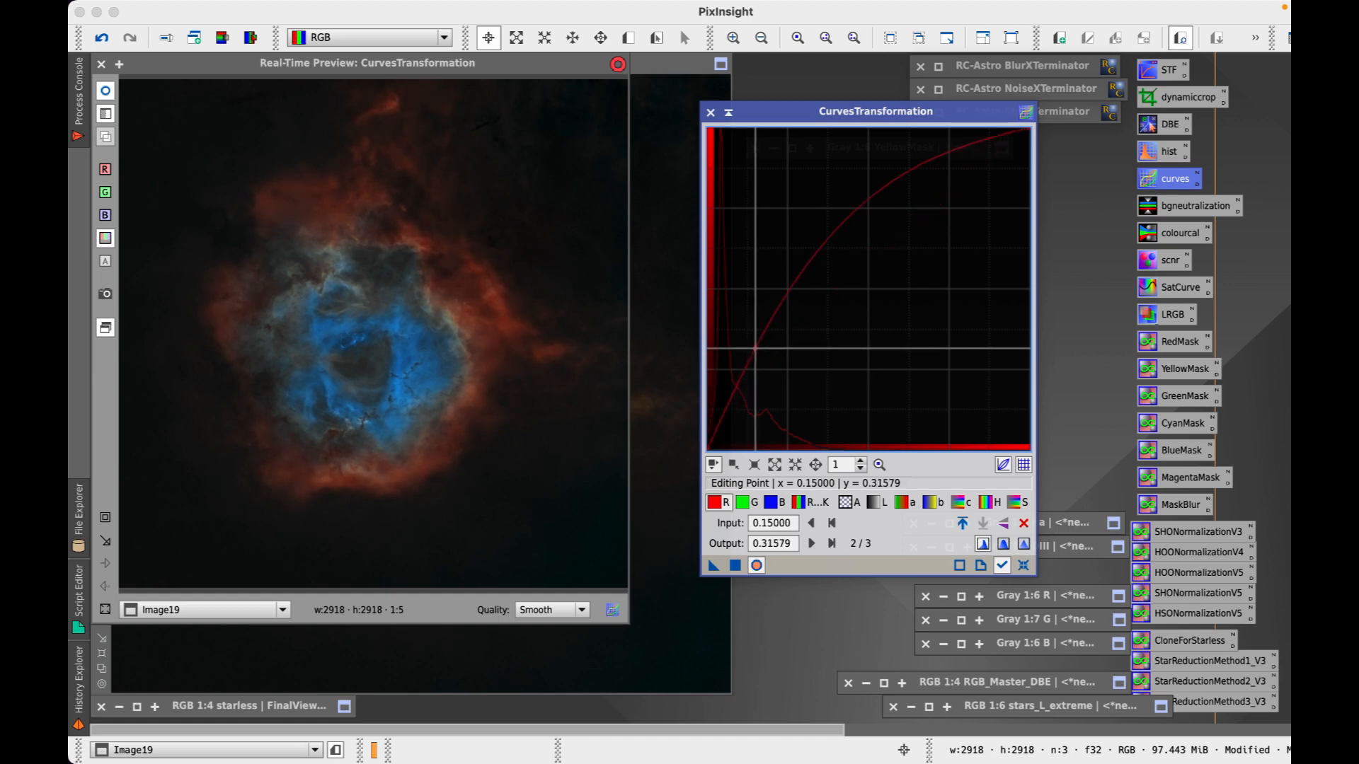
pyautogui.moveTo(755, 347); pyautogui.dragTo(752, 387)
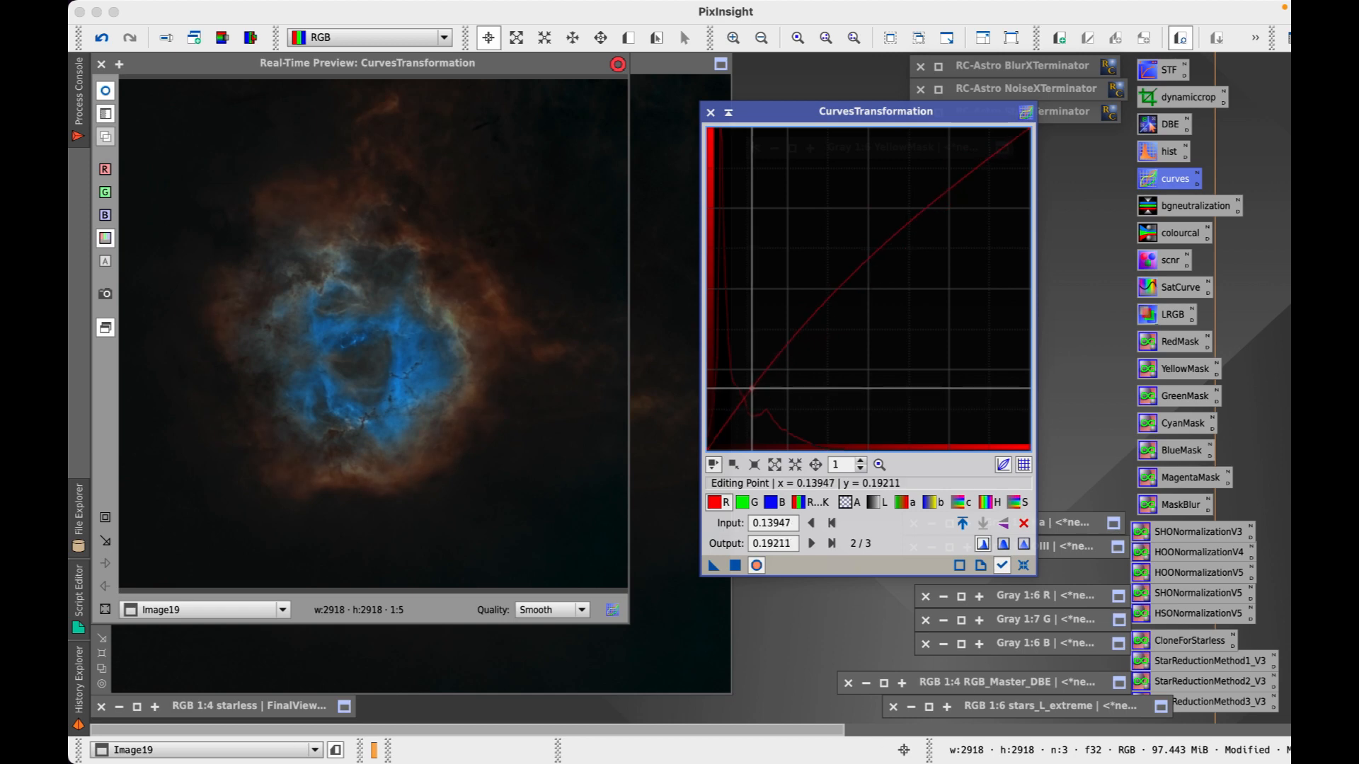
pyautogui.moveTo(752, 387); pyautogui.dragTo(753, 386)
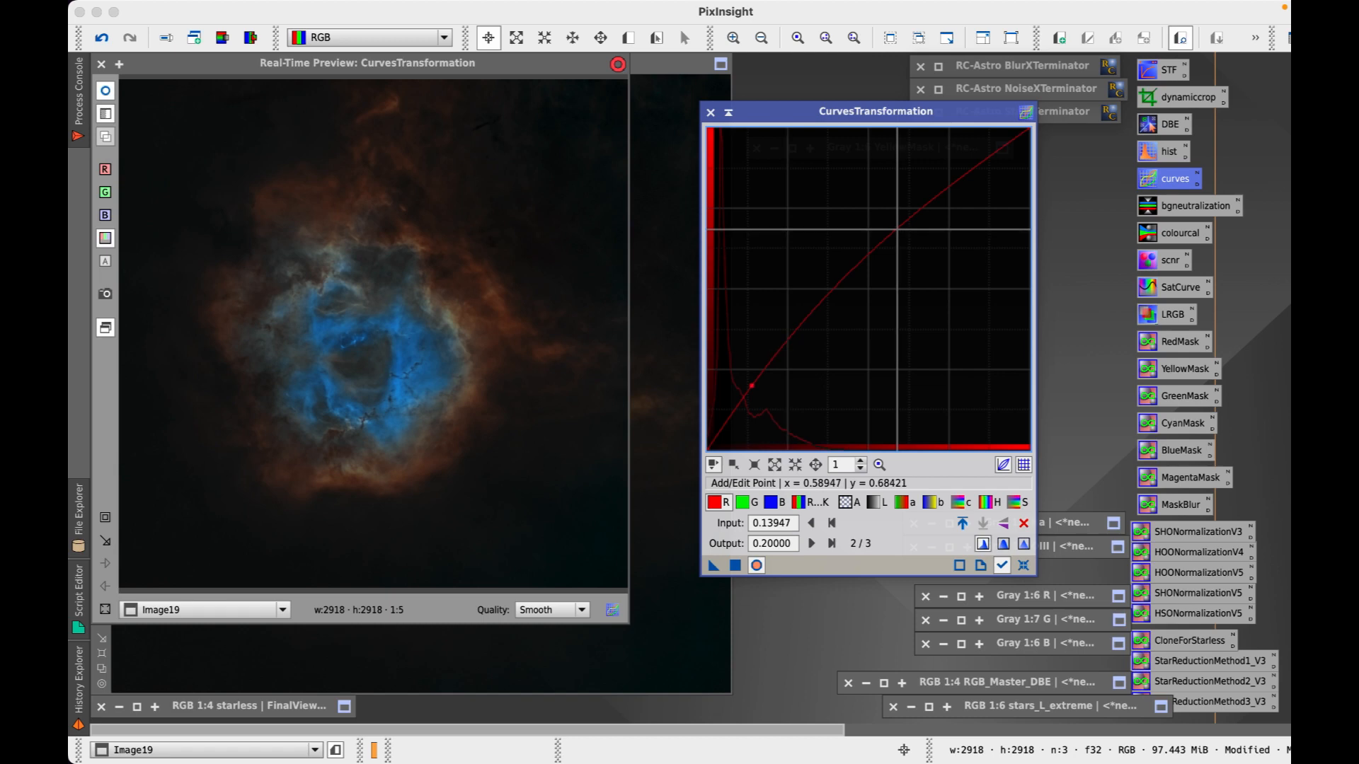
pyautogui.moveTo(919, 208); pyautogui.dragTo(932, 235)
# - Try lifting the green curve and moving the red points to about 0.168/0.205 and 0.482/0.724, then reset all curves
pyautogui.click(747, 506)
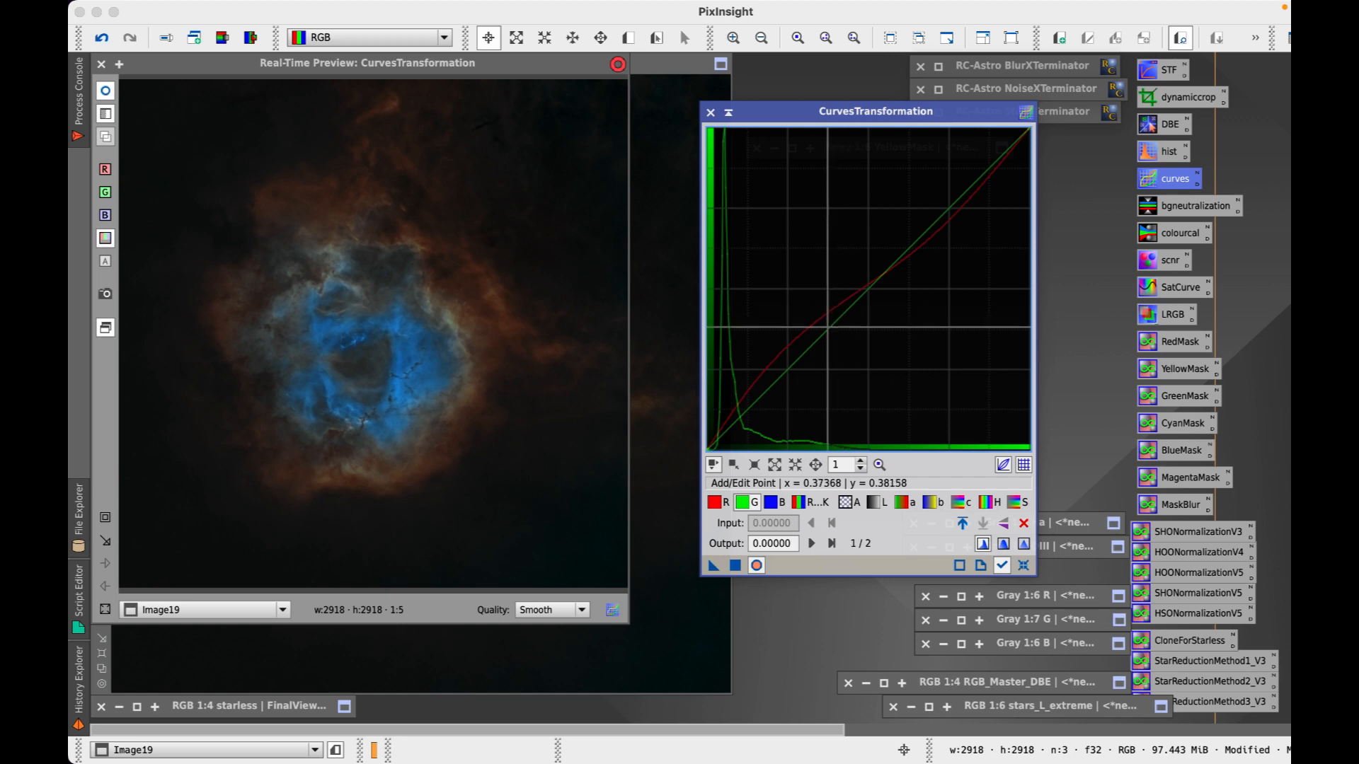
pyautogui.moveTo(829, 306)
pyautogui.mouseDown()
pyautogui.moveTo(824, 281)
pyautogui.moveTo(841, 300)
pyautogui.moveTo(825, 293)
pyautogui.mouseUp()
pyautogui.click(714, 502)
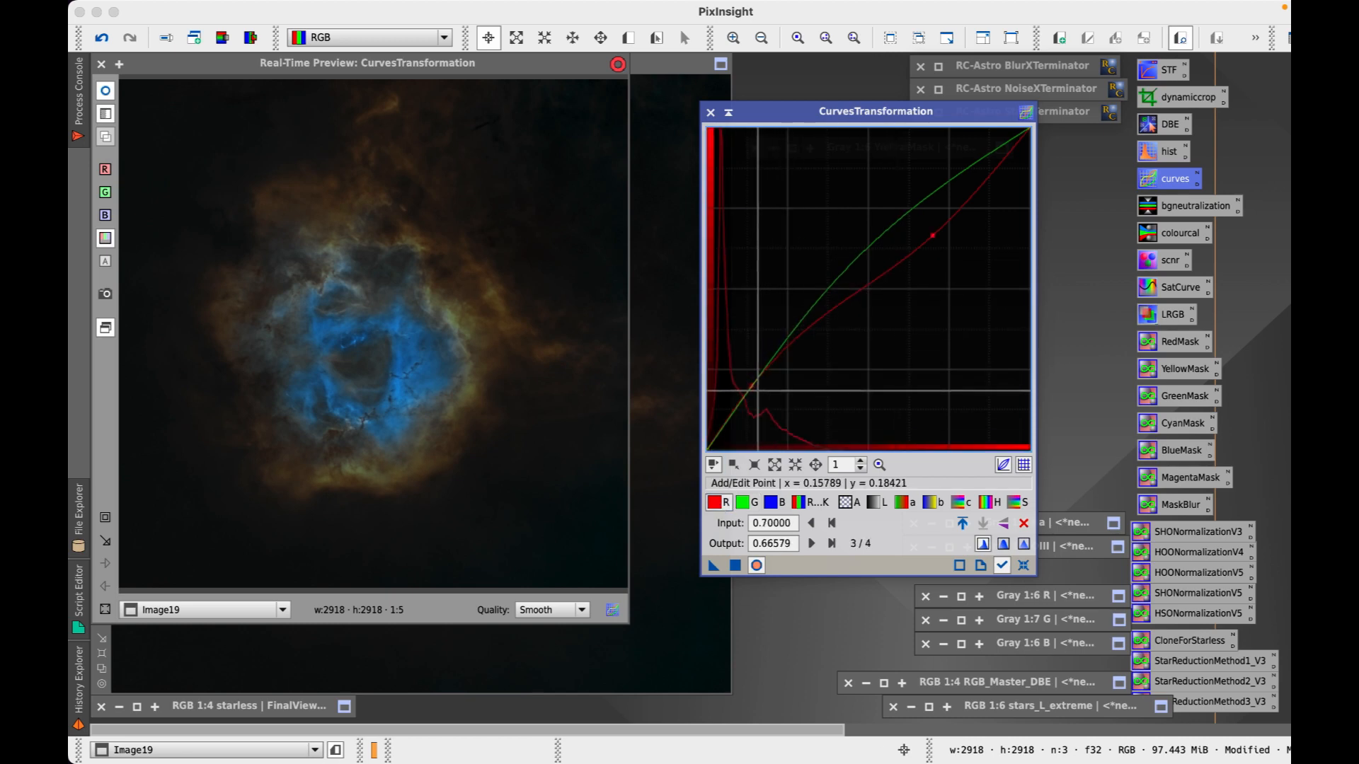
pyautogui.click(751, 385)
pyautogui.moveTo(751, 385)
pyautogui.mouseDown()
pyautogui.moveTo(783, 363)
pyautogui.moveTo(758, 368)
pyautogui.moveTo(770, 358)
pyautogui.moveTo(761, 385)
pyautogui.mouseUp()
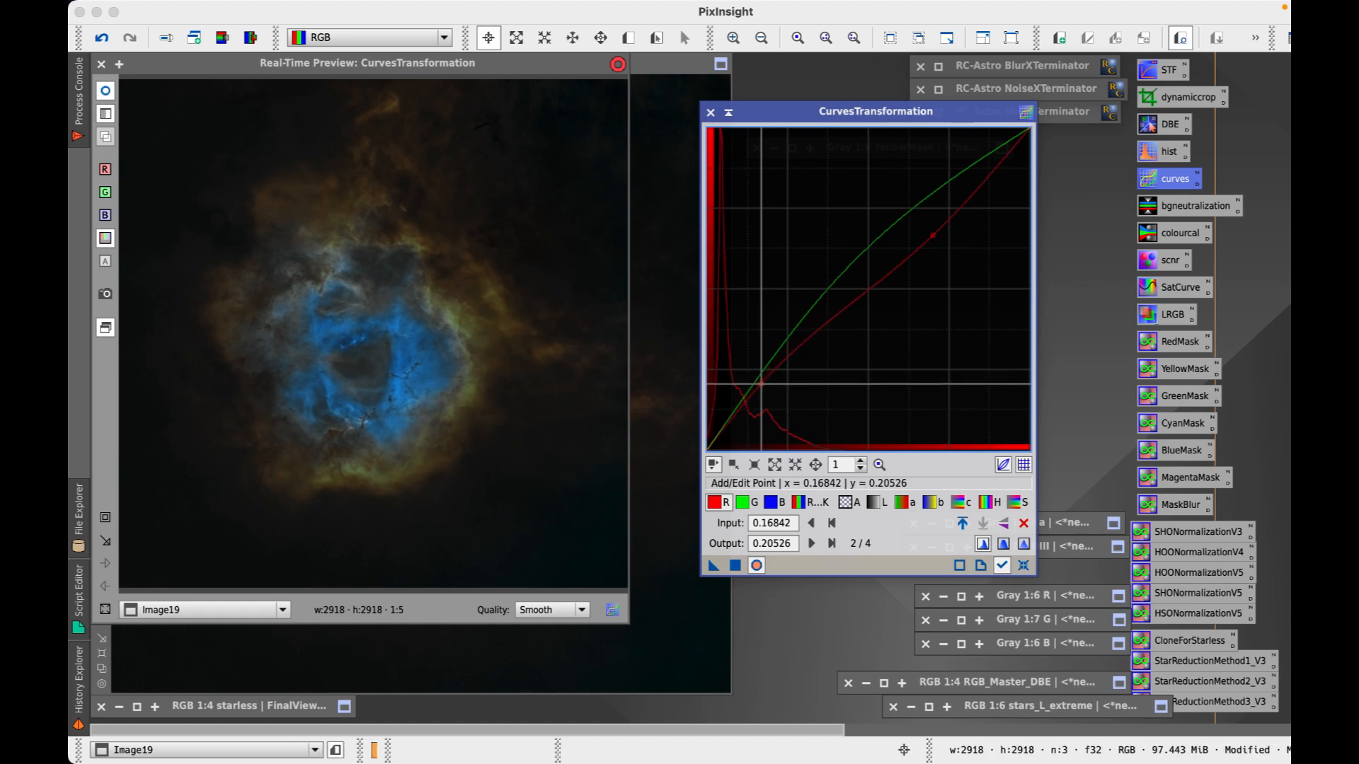
pyautogui.click(933, 236)
pyautogui.moveTo(933, 235); pyautogui.dragTo(852, 251)
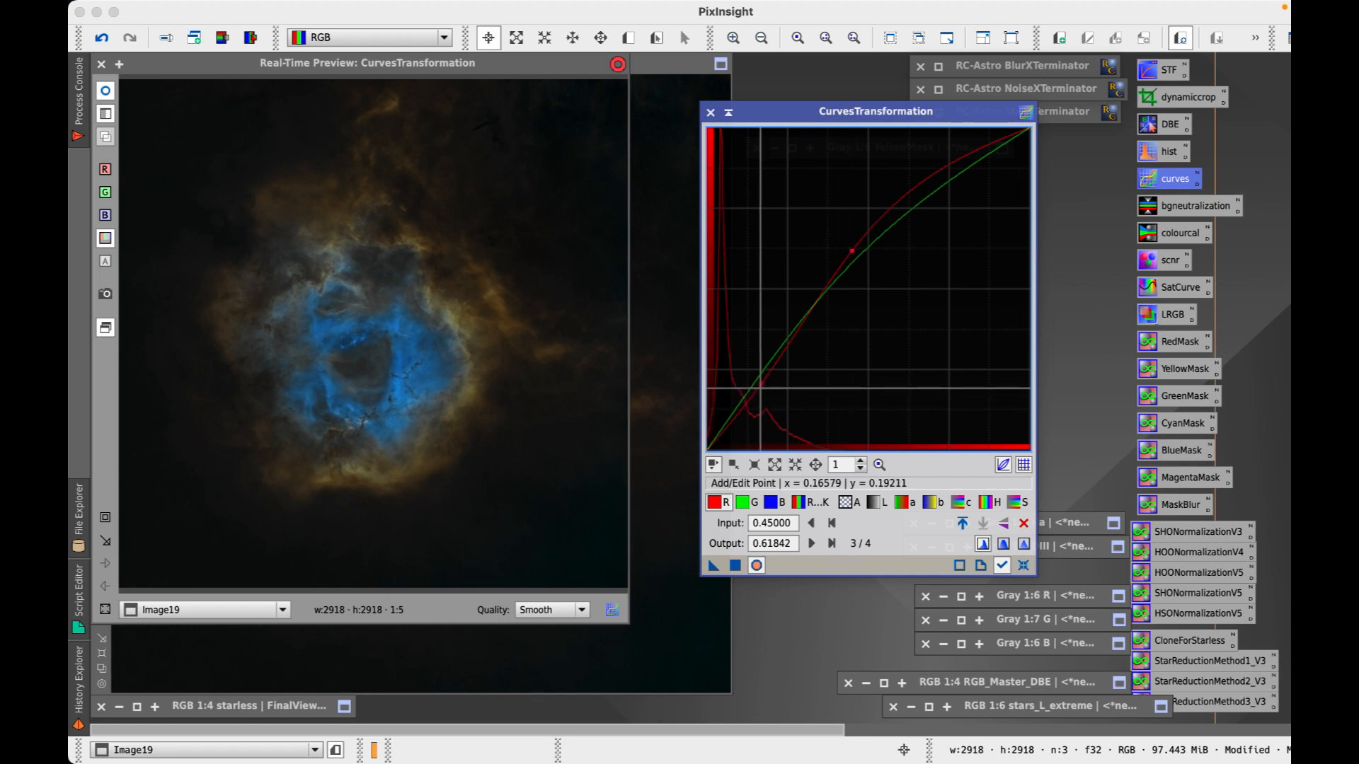
pyautogui.moveTo(851, 252); pyautogui.dragTo(863, 216)
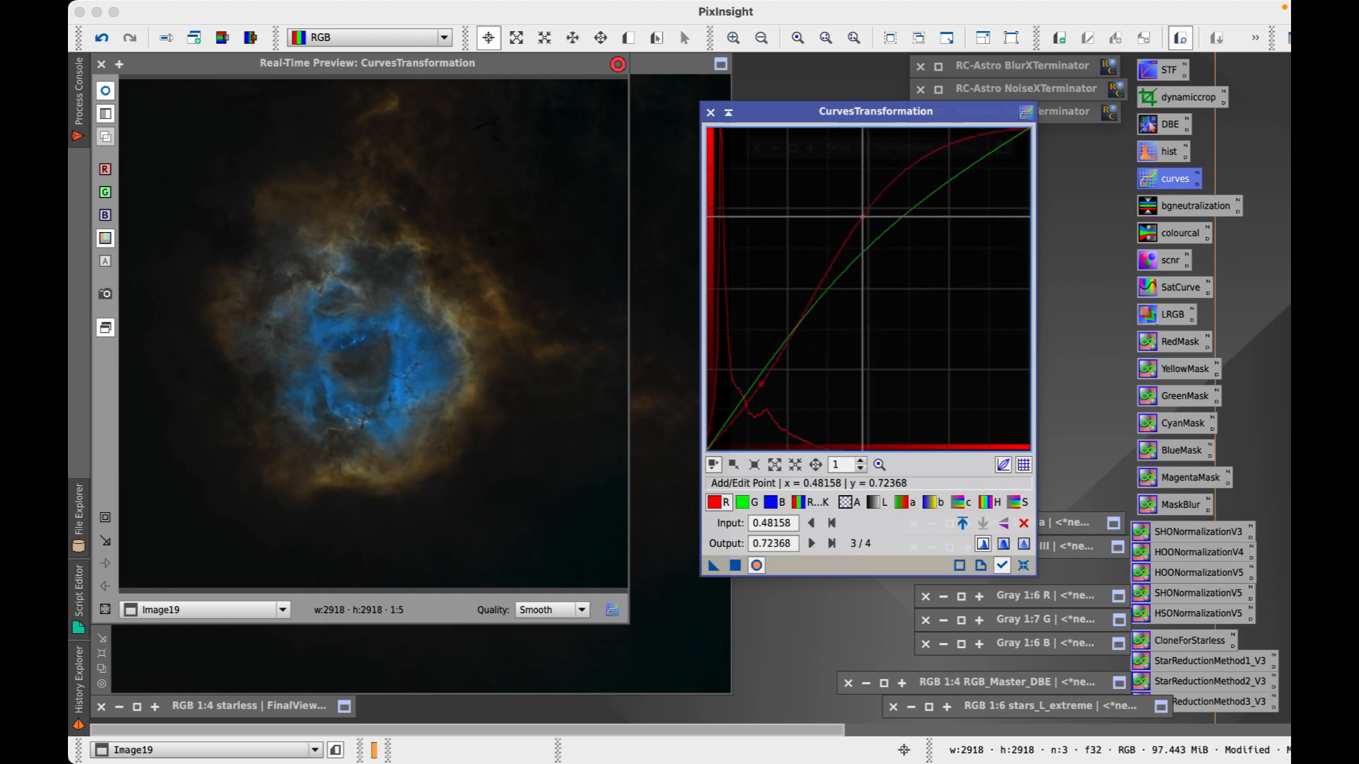
pyautogui.click(1024, 566)
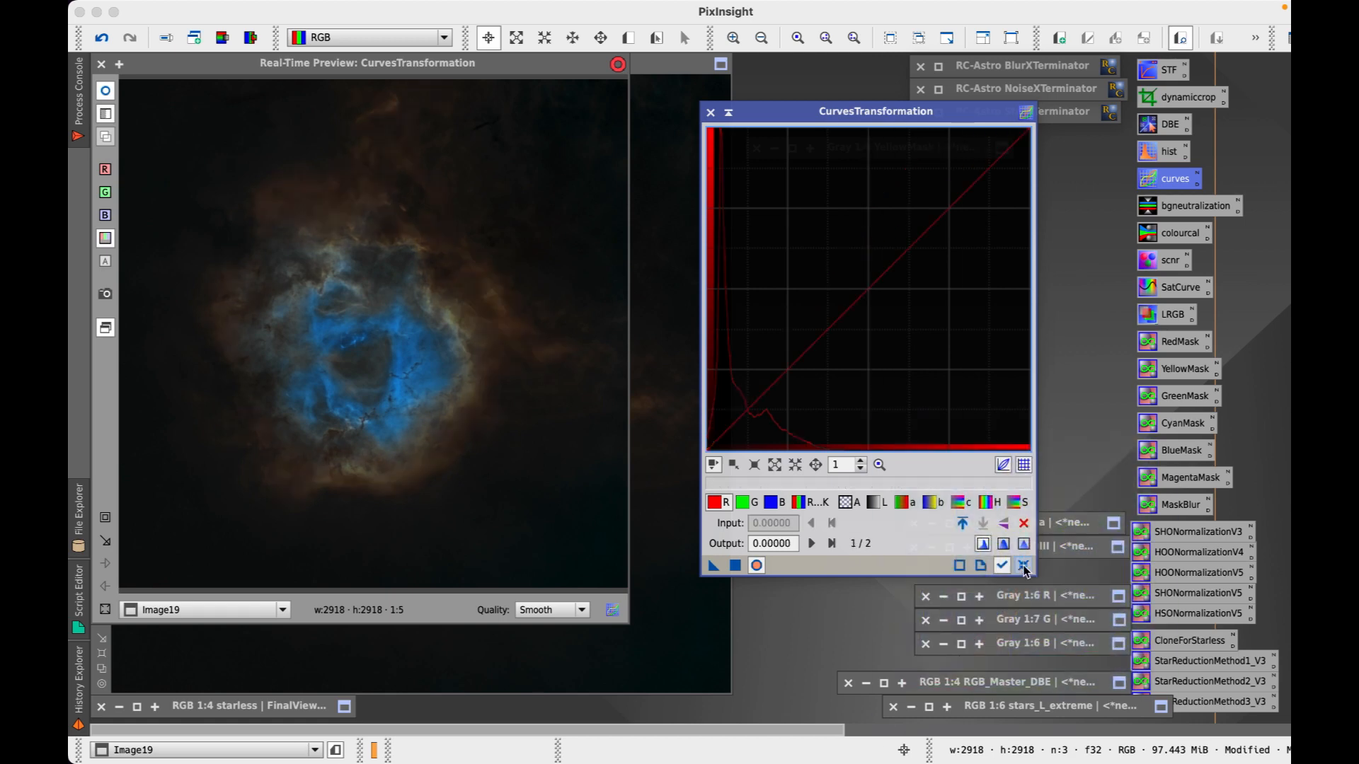
# - Raise the CIE b* curve to about output 0.387 at input 0.218
pyautogui.click(938, 506)
pyautogui.click(881, 270)
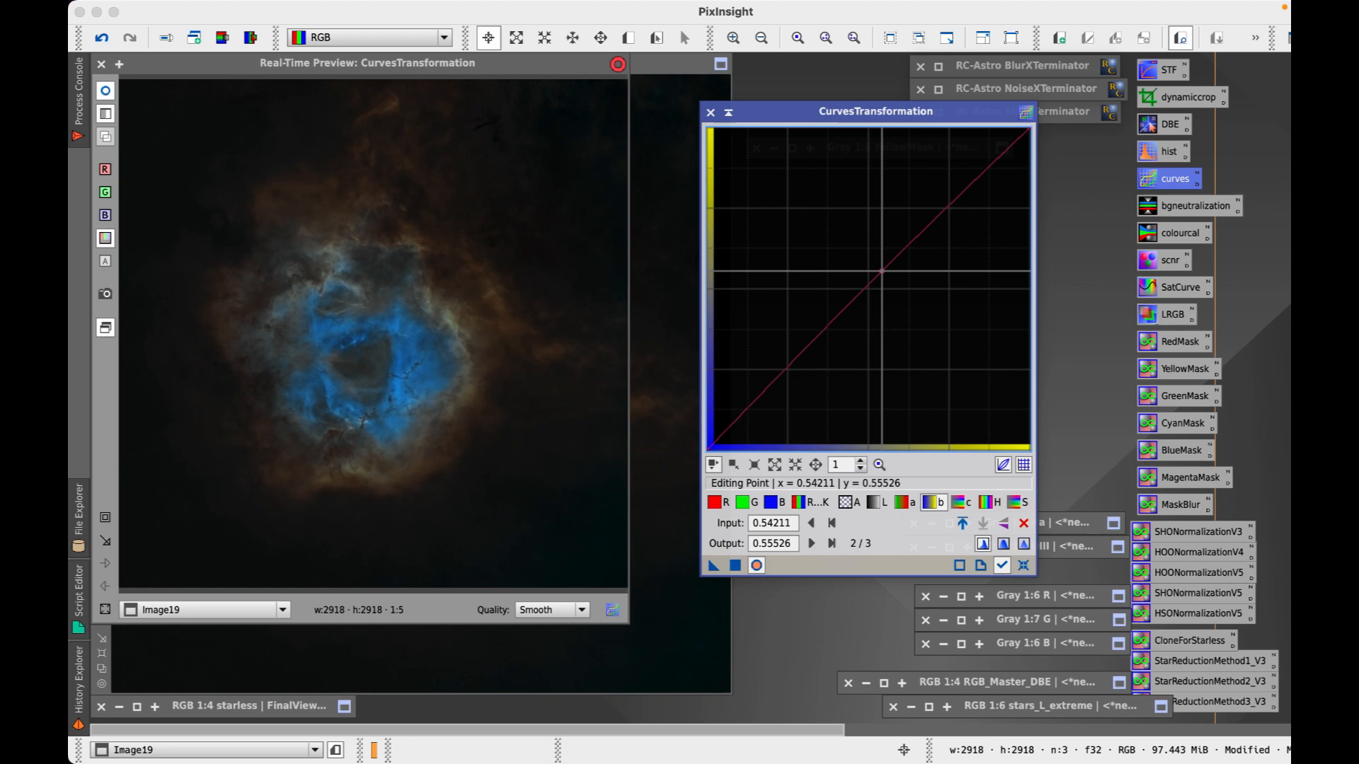
pyautogui.moveTo(881, 270); pyautogui.dragTo(777, 325)
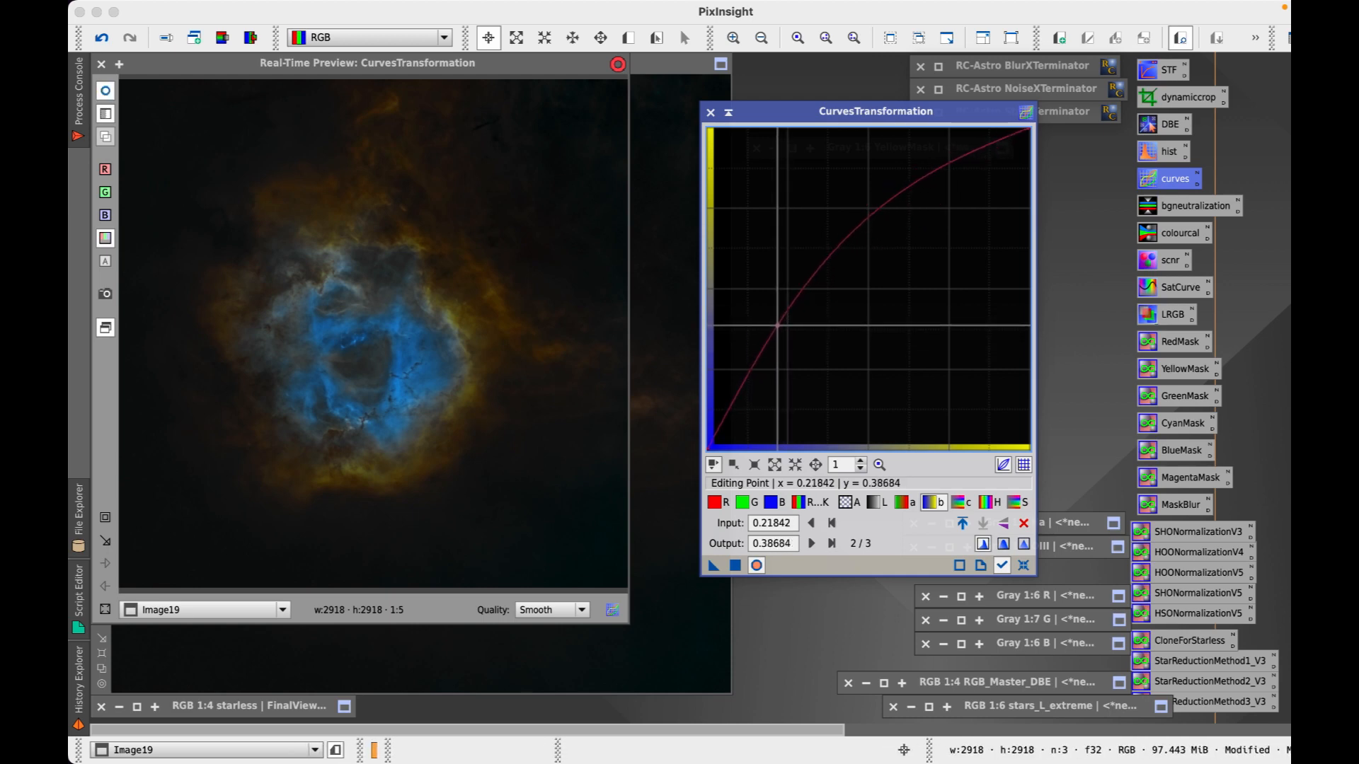
# - Add a green curve point at about input 0.726, output 0.732, and a red one at about input 0.403, output 0.411
pyautogui.click(737, 507)
pyautogui.moveTo(870, 286); pyautogui.dragTo(942, 213)
pyautogui.click(715, 501)
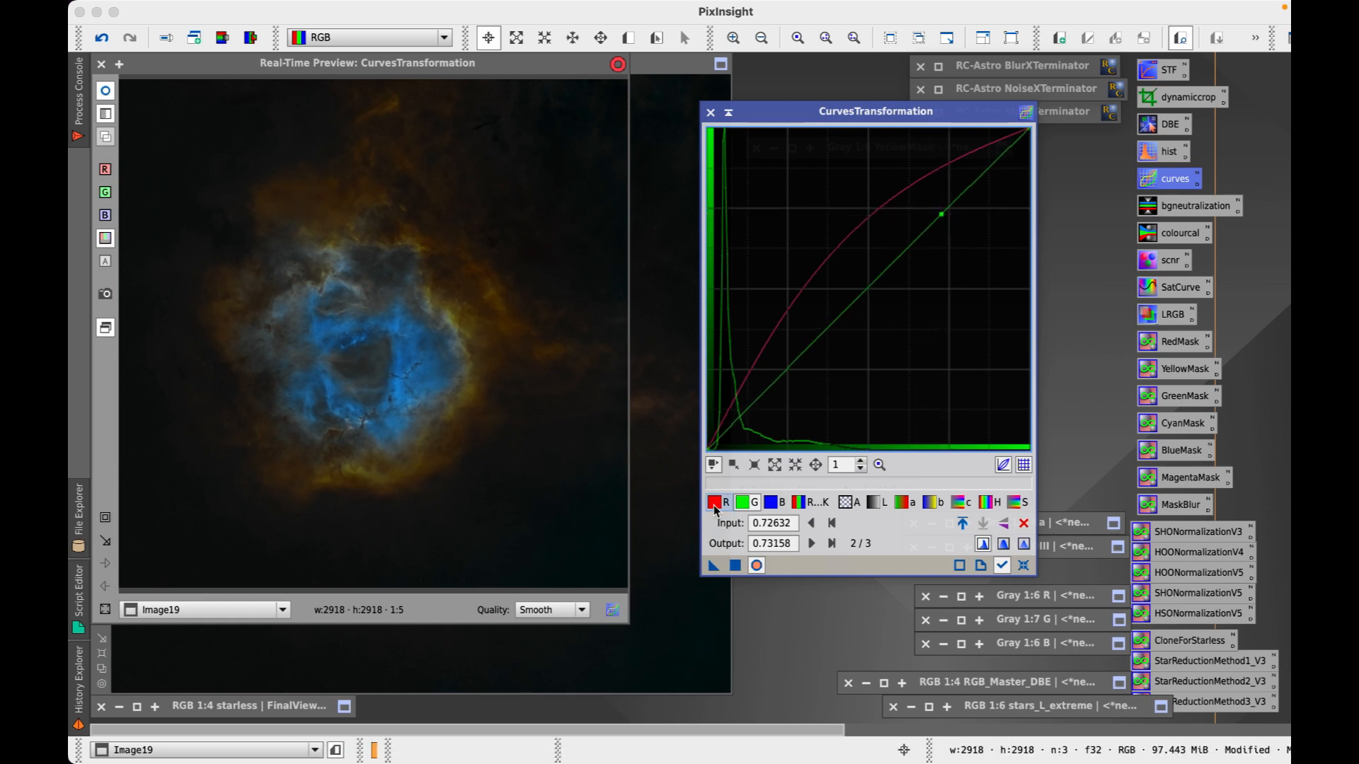
pyautogui.moveTo(845, 315)
pyautogui.mouseDown()
pyautogui.moveTo(859, 346)
pyautogui.moveTo(837, 318)
pyautogui.mouseUp()
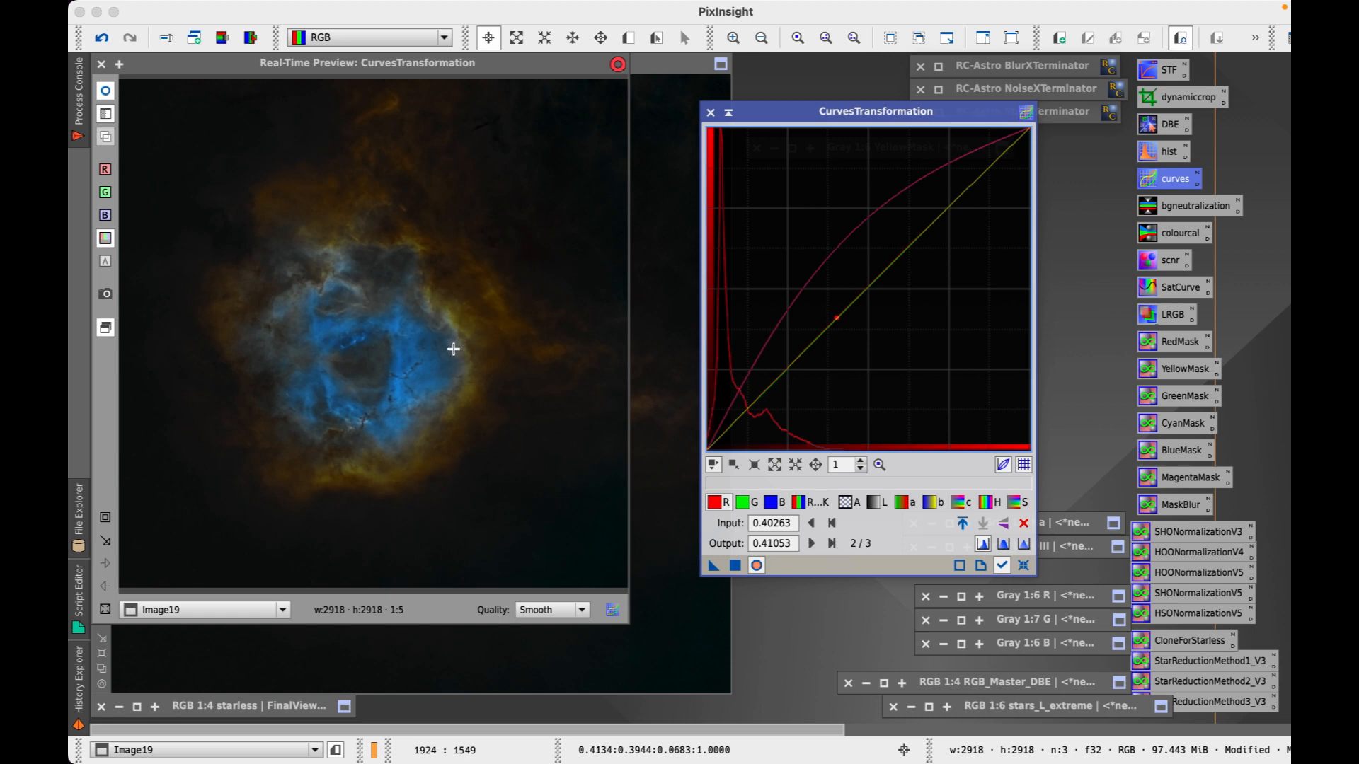
# - Move the CIE b* point to about input 0.353, output 0.397, and add a red point at input 0.200, output 0.192
pyautogui.click(932, 503)
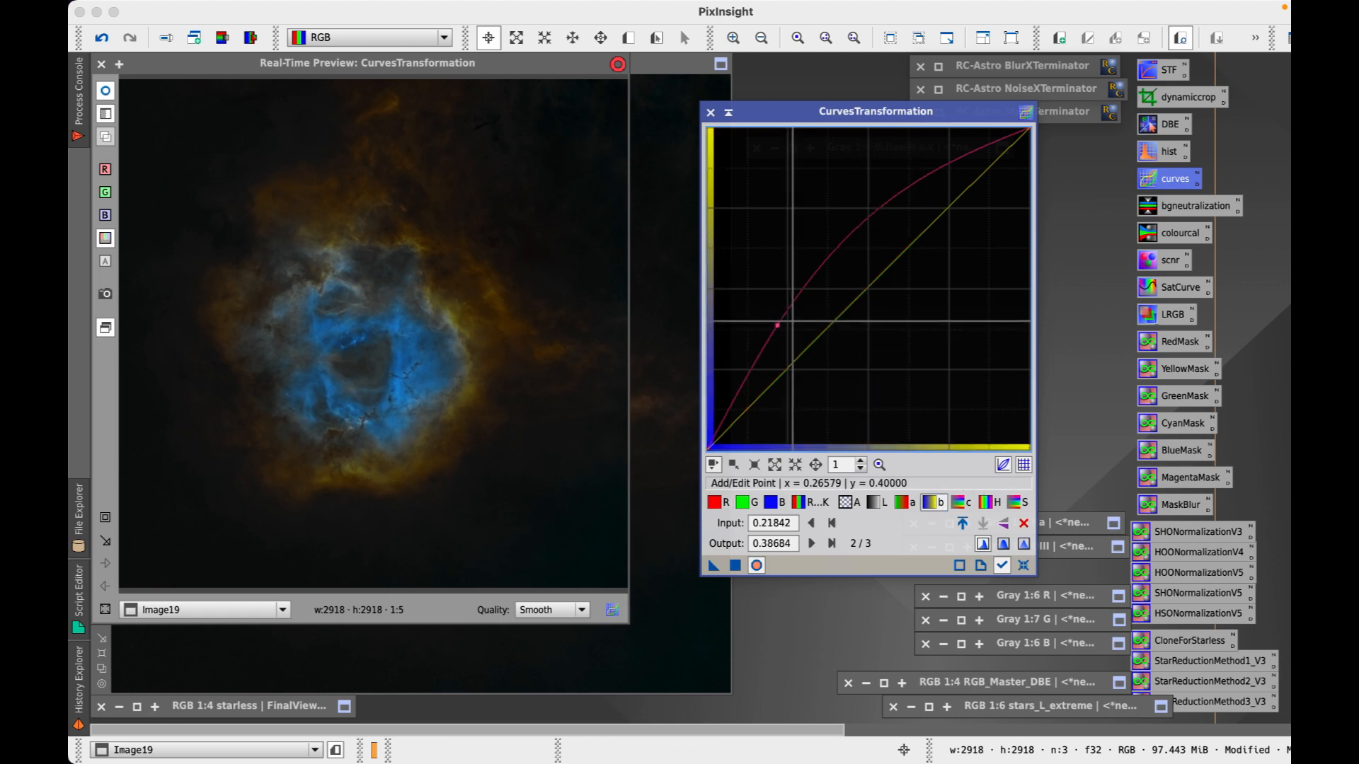
pyautogui.moveTo(777, 325); pyautogui.dragTo(820, 321)
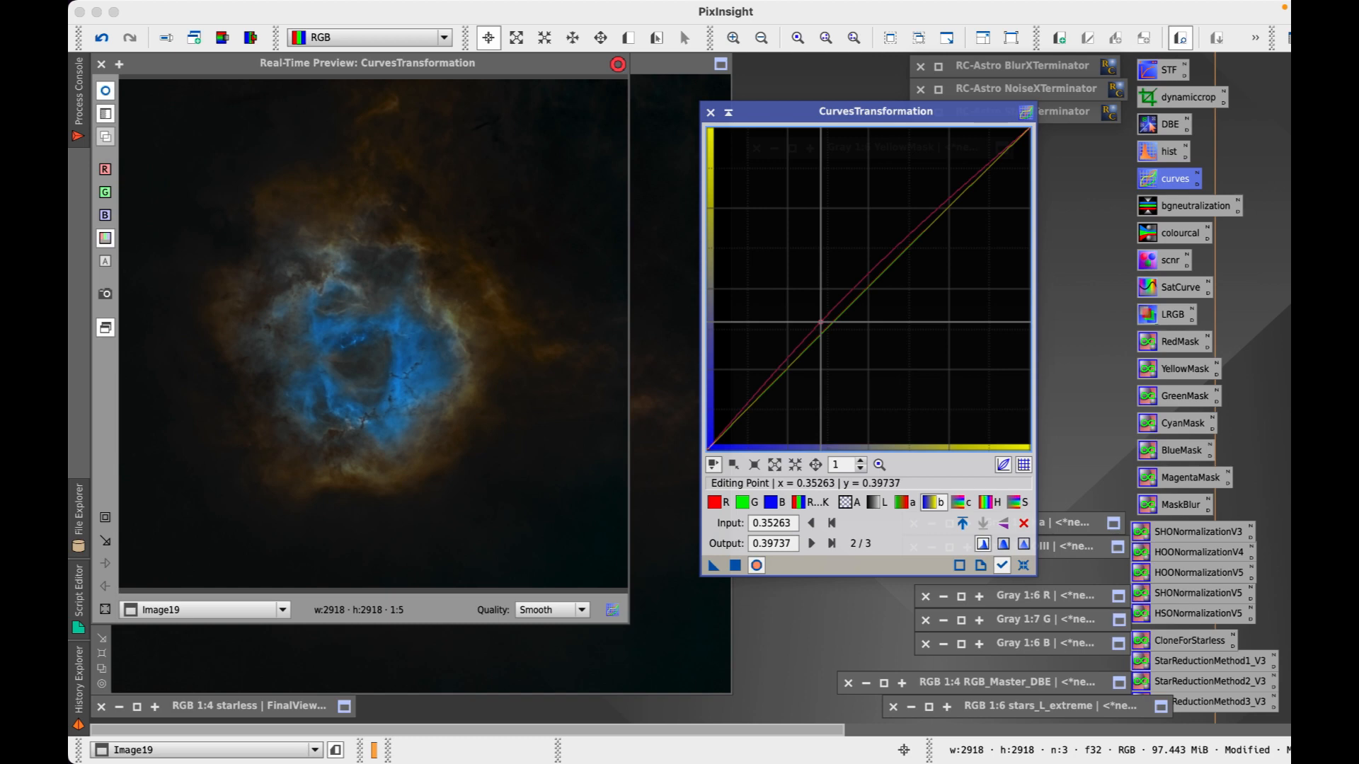
pyautogui.click(714, 502)
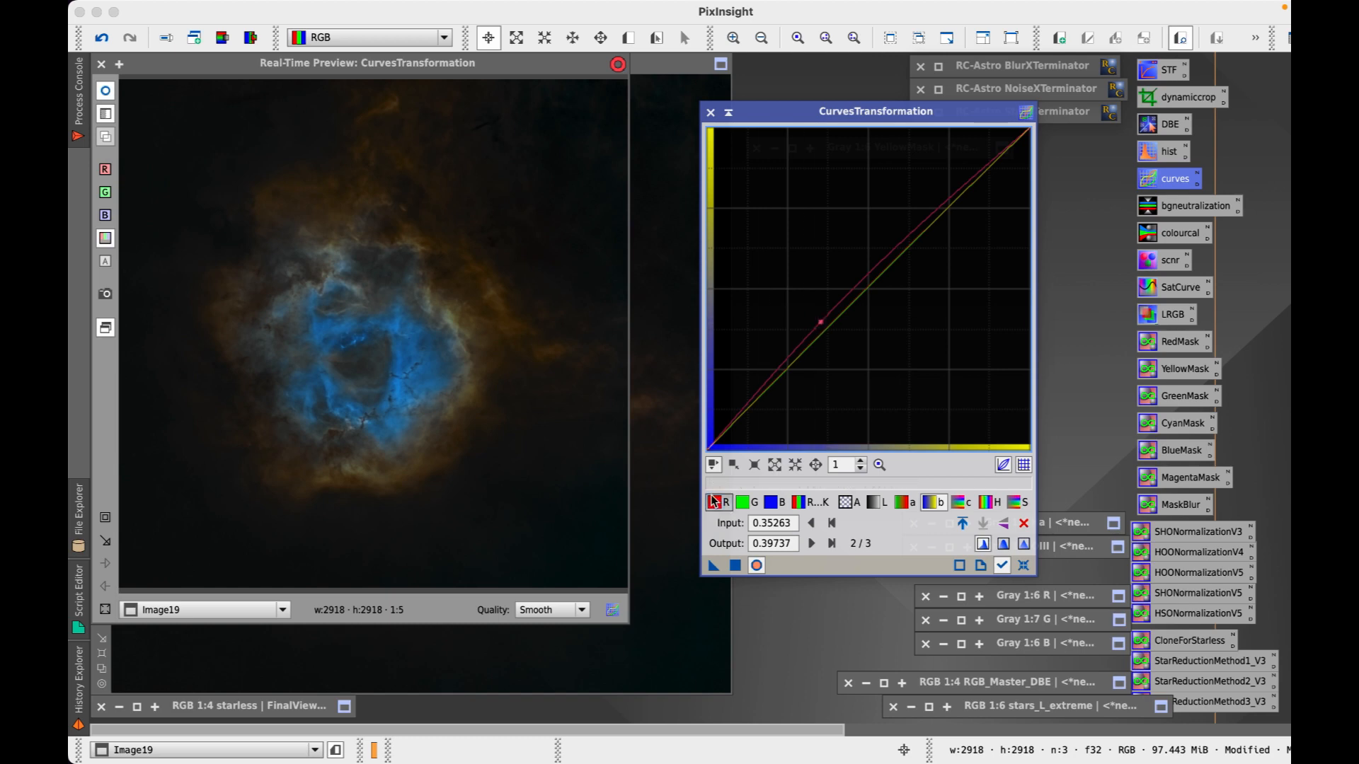
pyautogui.moveTo(829, 319); pyautogui.dragTo(771, 388)
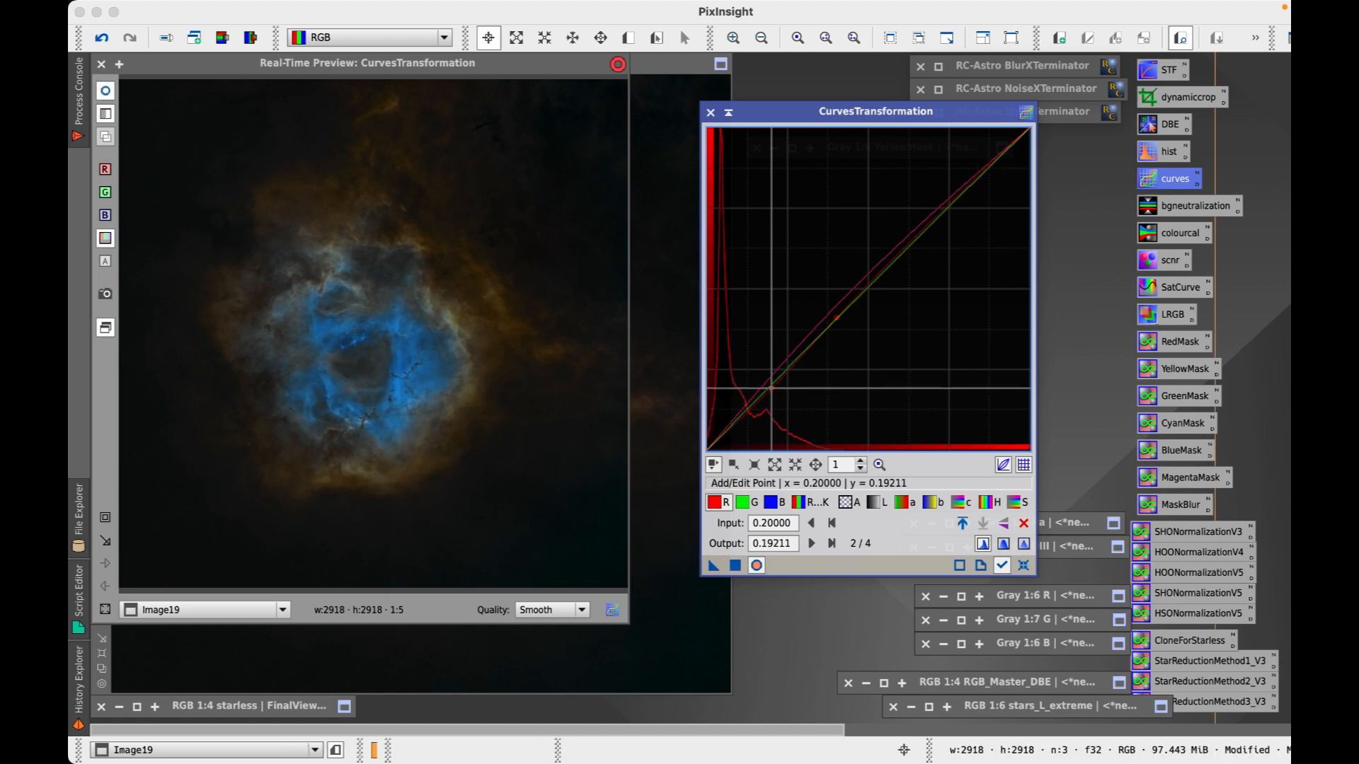
# - Apply the curves to Image19, reset them and close the real-time preview
pyautogui.click(735, 564)
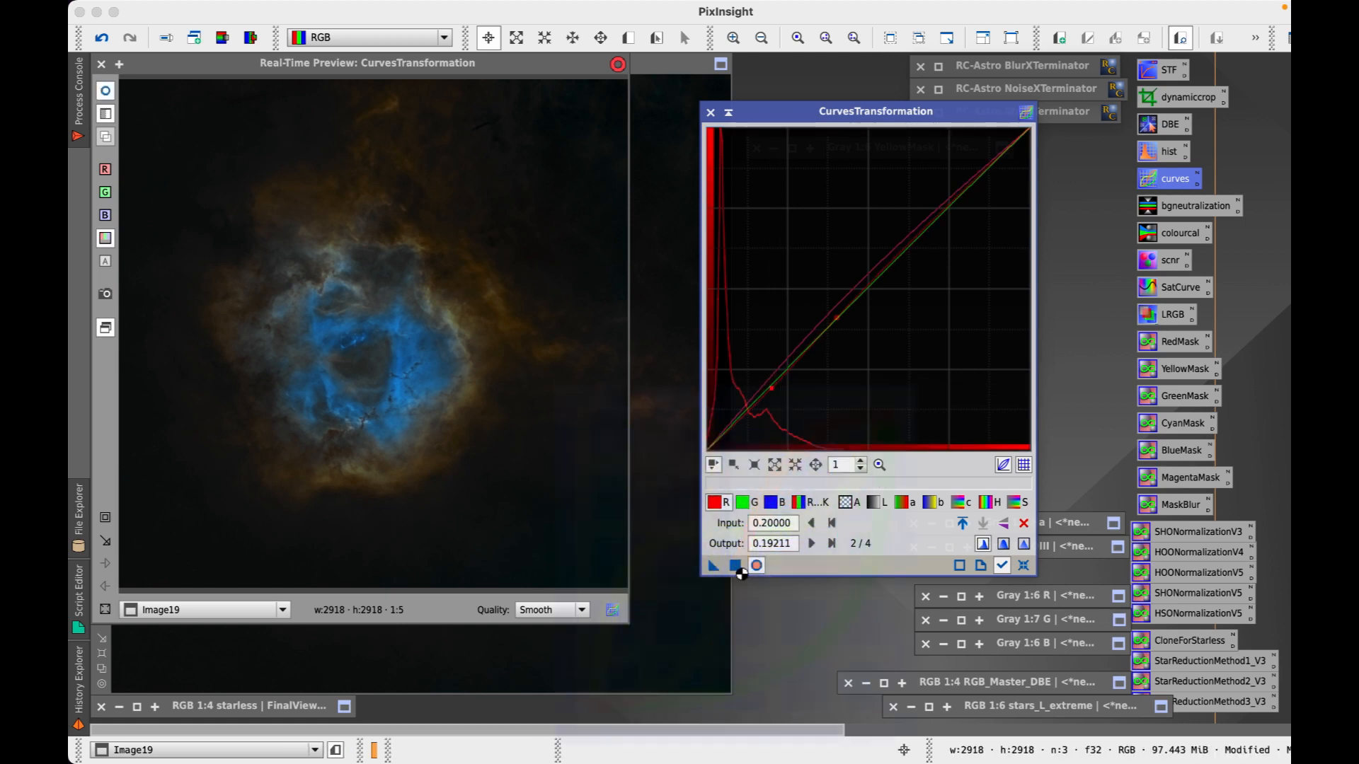
pyautogui.click(1023, 565)
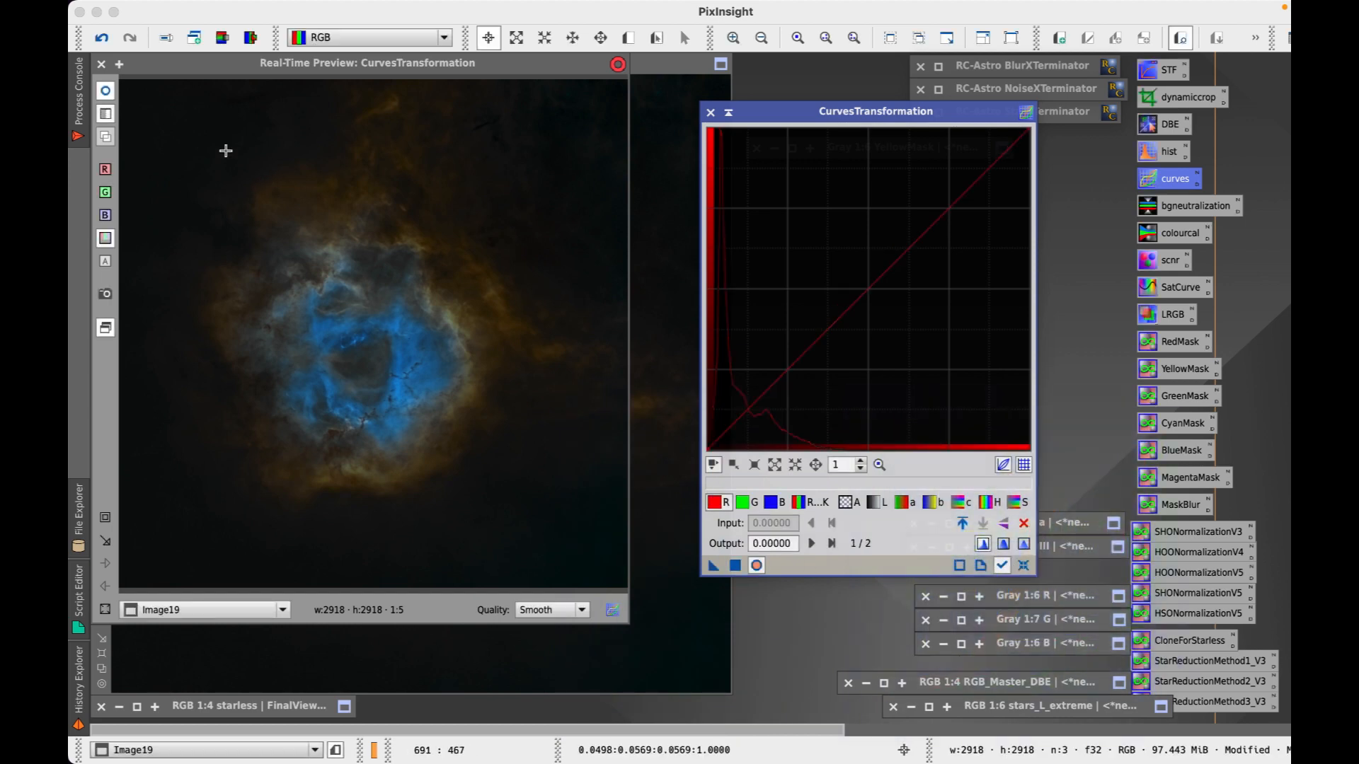
pyautogui.click(101, 64)
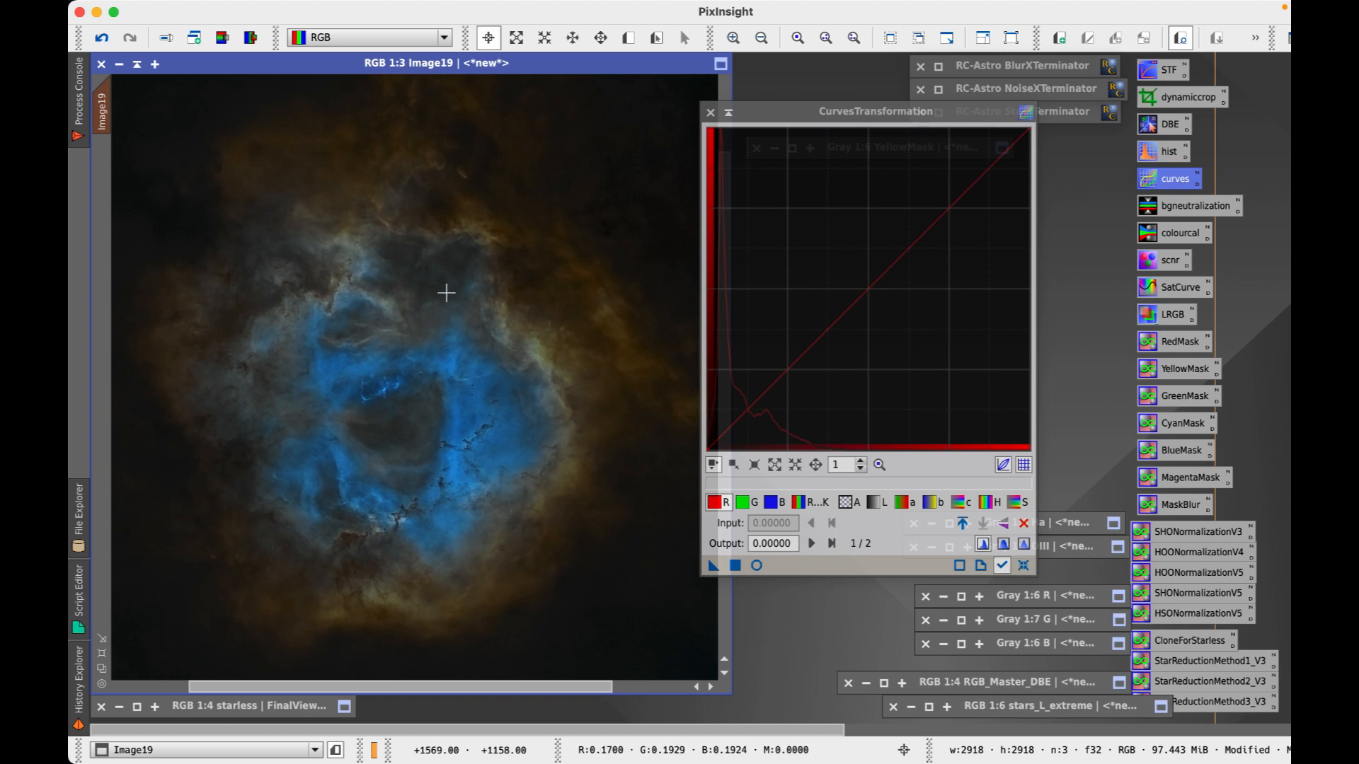
# - Examine Image19, move it aside and restore the starless FinalView.tif image to compare the nebula's colors up close
pyautogui.scroll(-1, 446, 292)
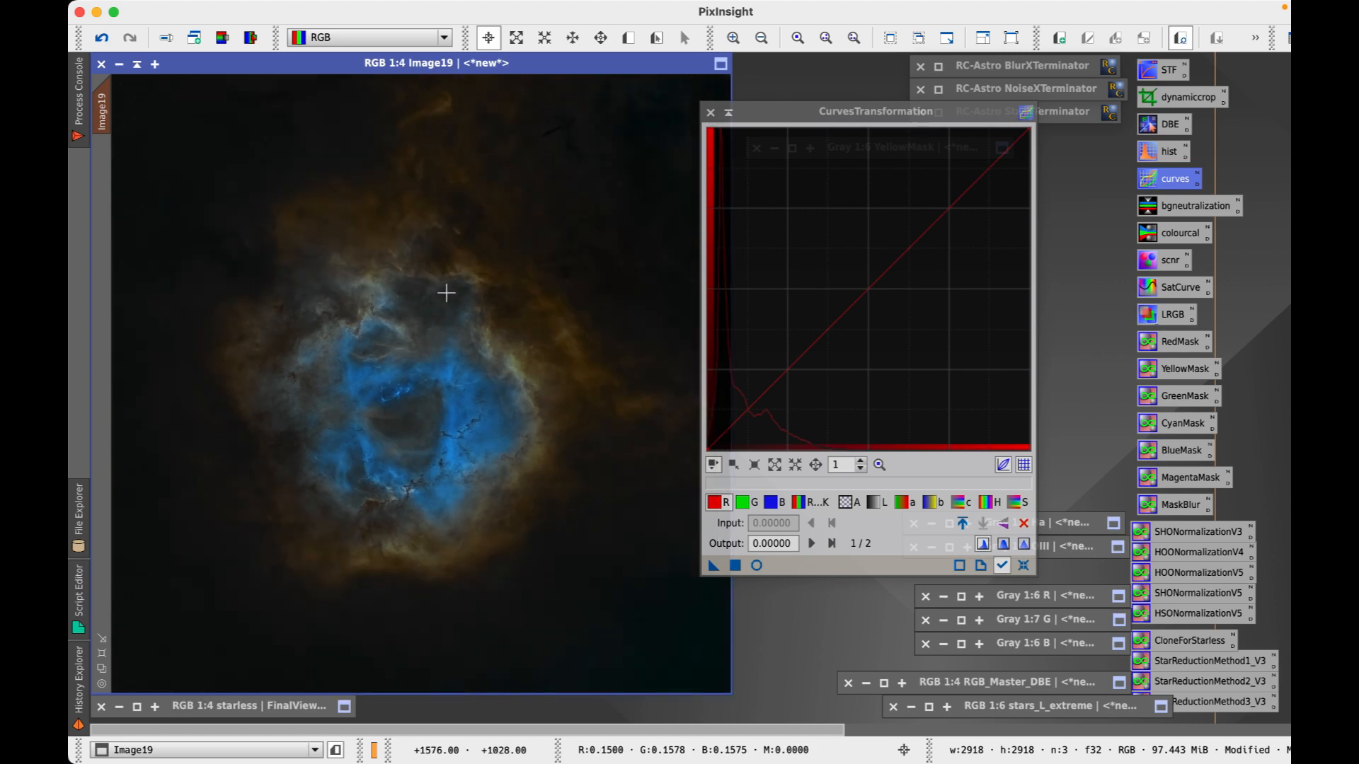
pyautogui.scroll(1, 446, 292)
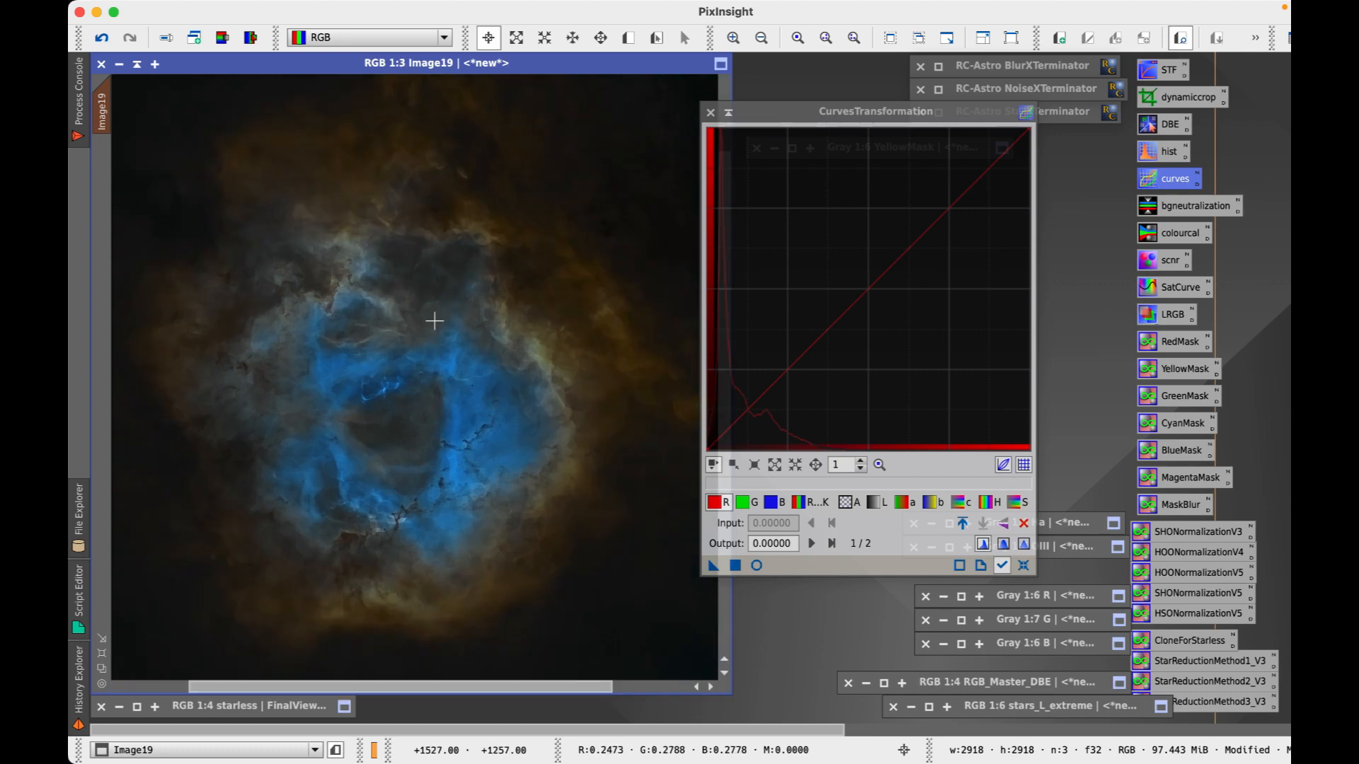
pyautogui.moveTo(376, 70); pyautogui.dragTo(858, 78)
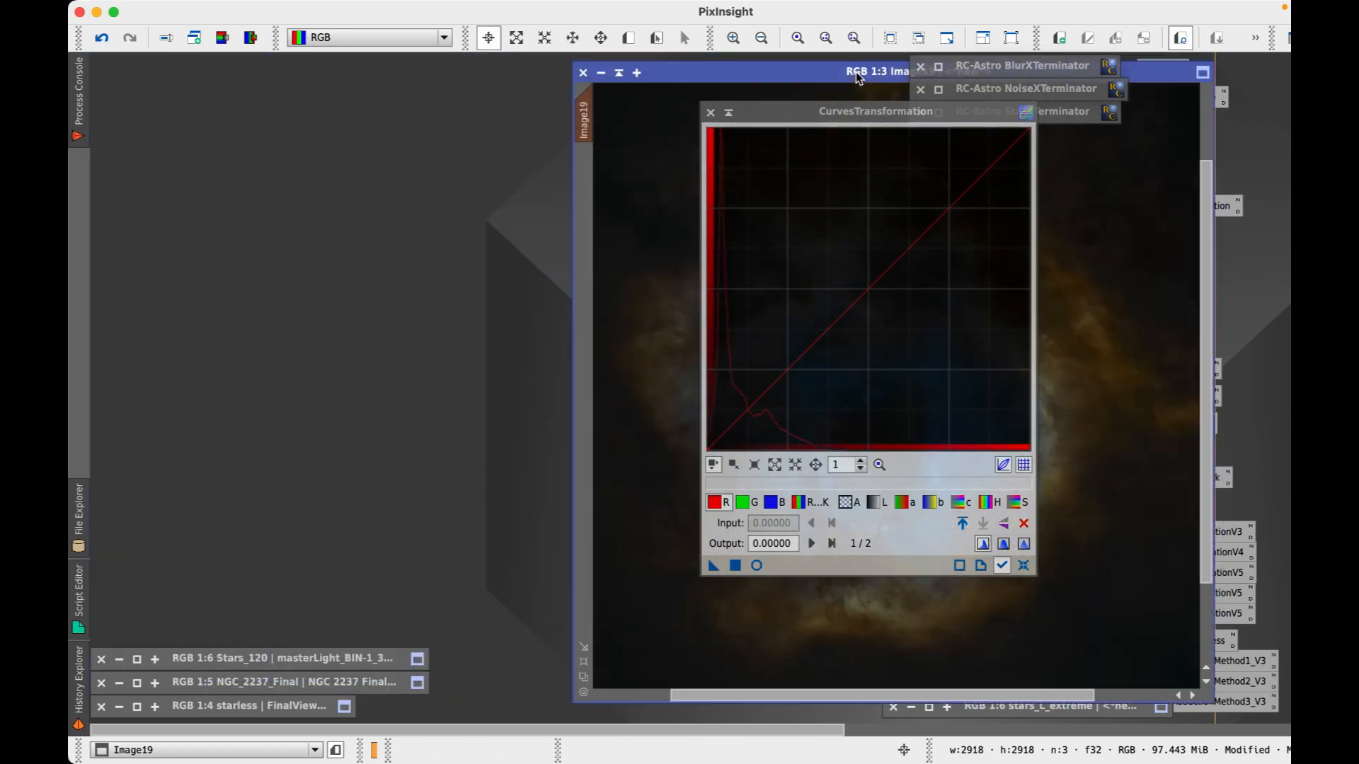
pyautogui.click(138, 707)
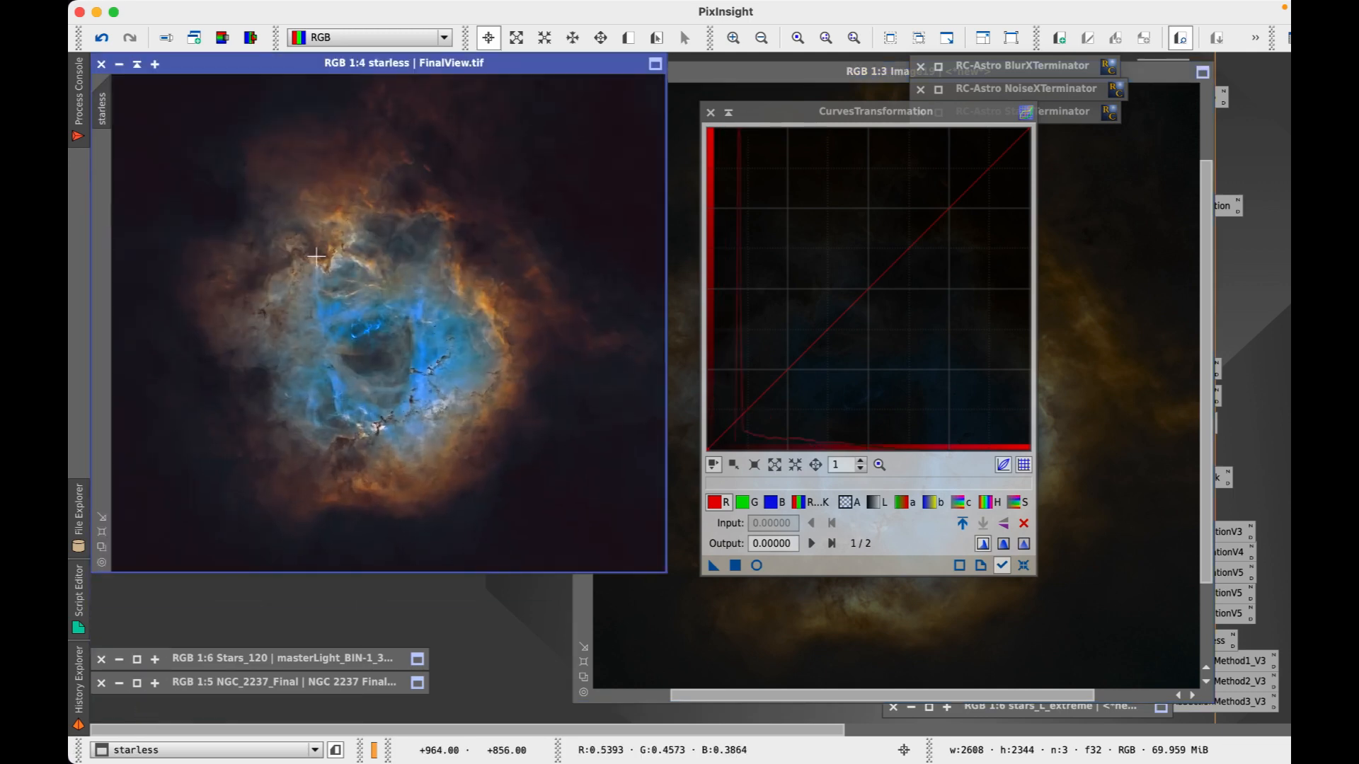
pyautogui.scroll(1, 387, 271)
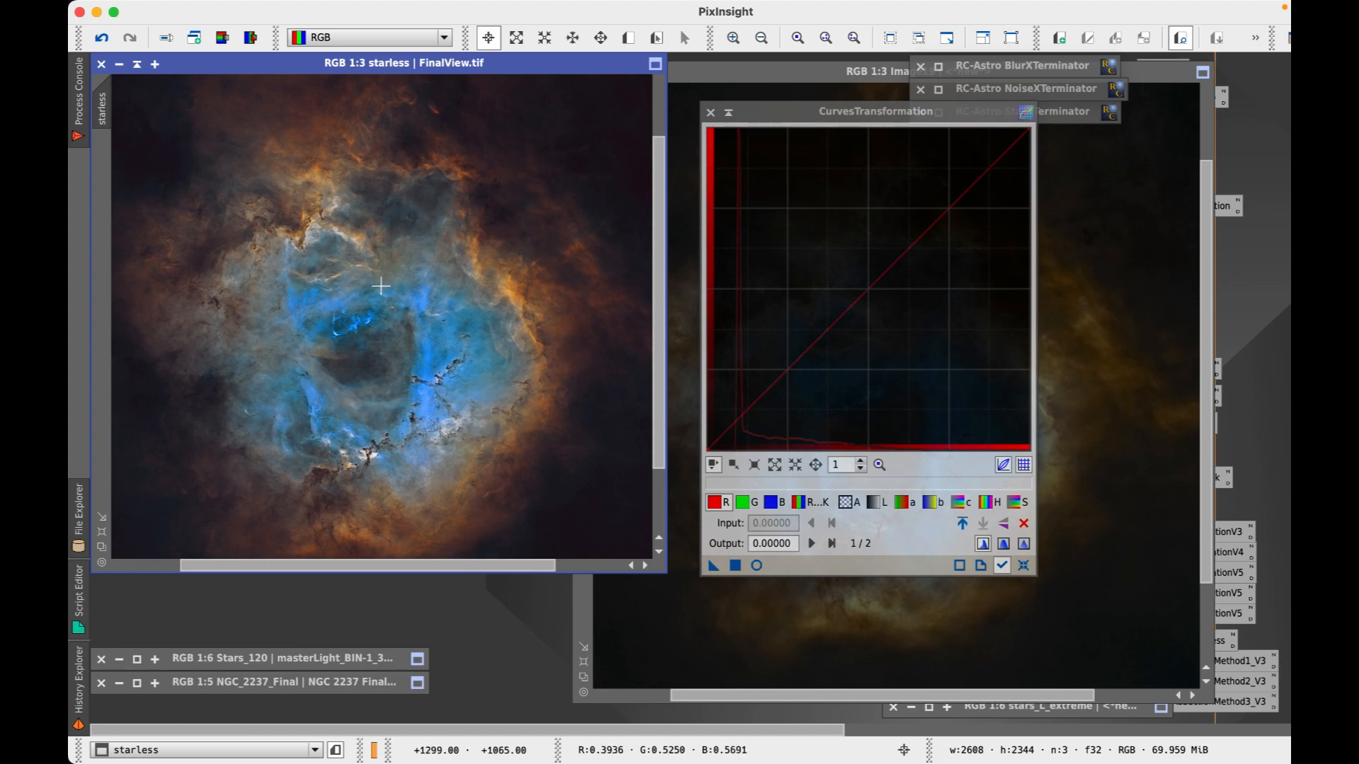
# - Minimize FinalView.tif, move Image19 and the curves window apart, and start a real-time preview of Image19 with reset curves
pyautogui.click(137, 64)
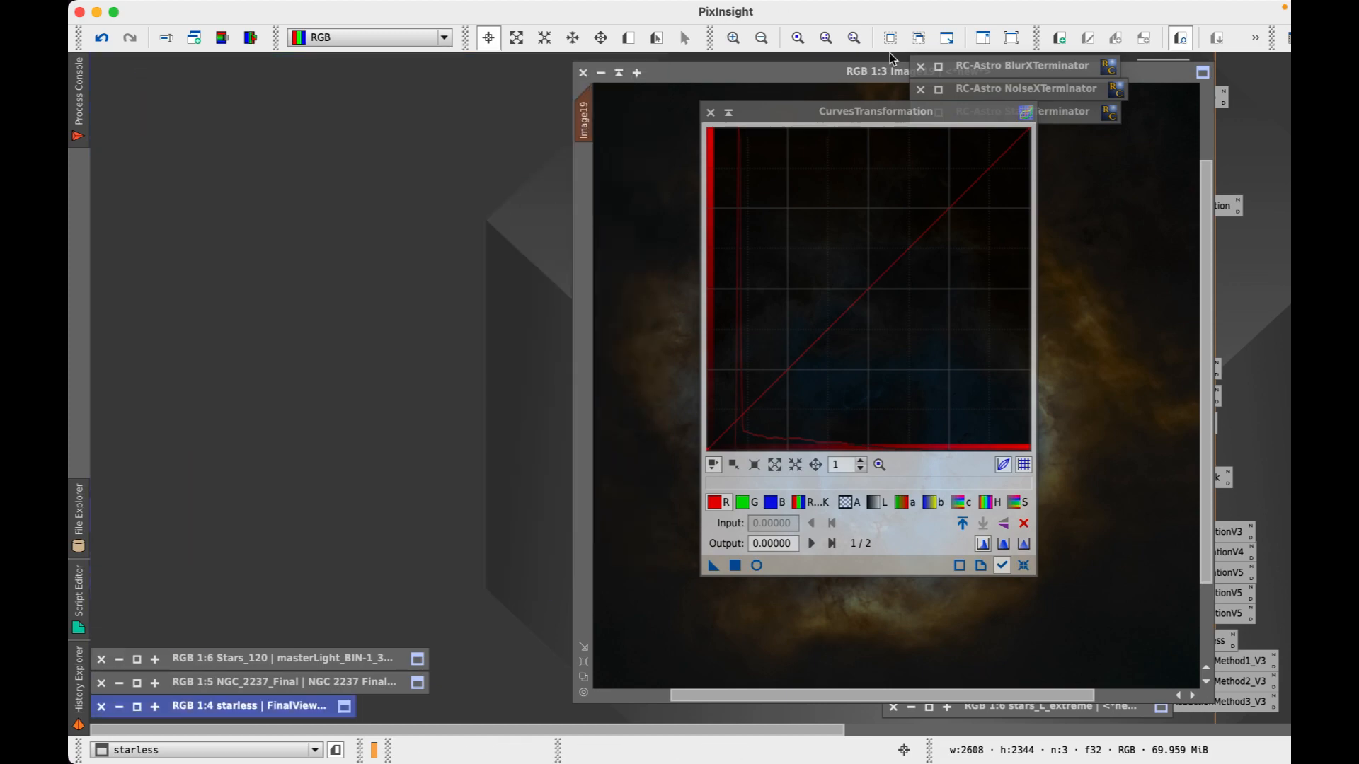
pyautogui.moveTo(854, 72); pyautogui.dragTo(371, 60)
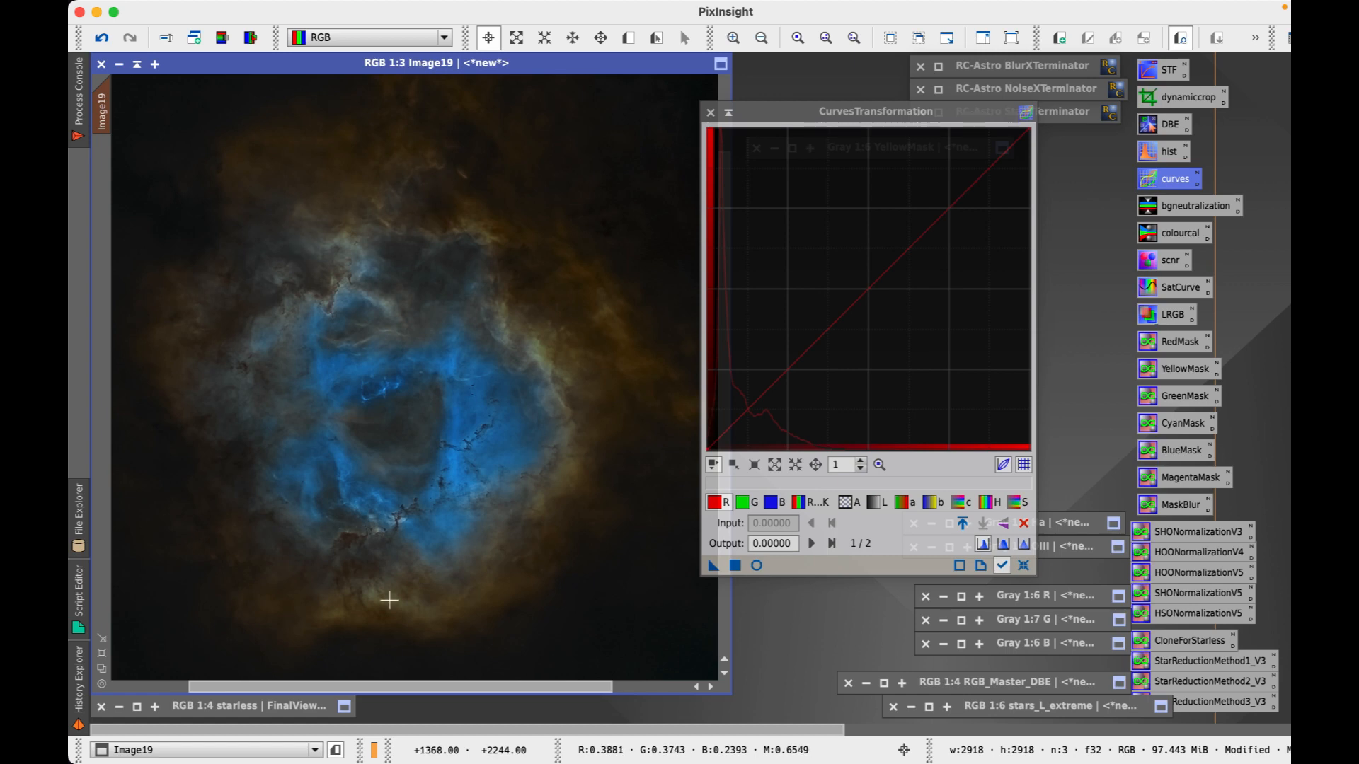
pyautogui.moveTo(772, 111); pyautogui.dragTo(833, 99)
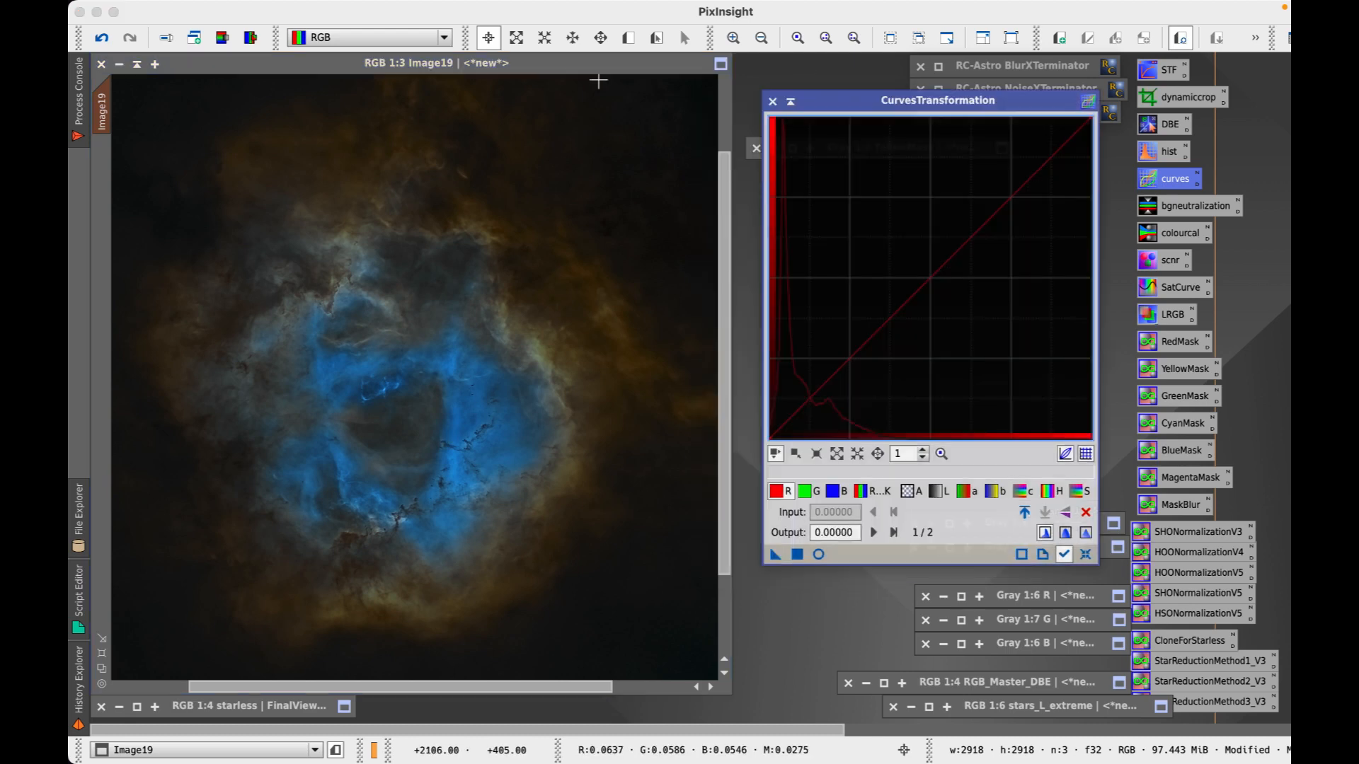
pyautogui.click(501, 63)
pyautogui.click(818, 554)
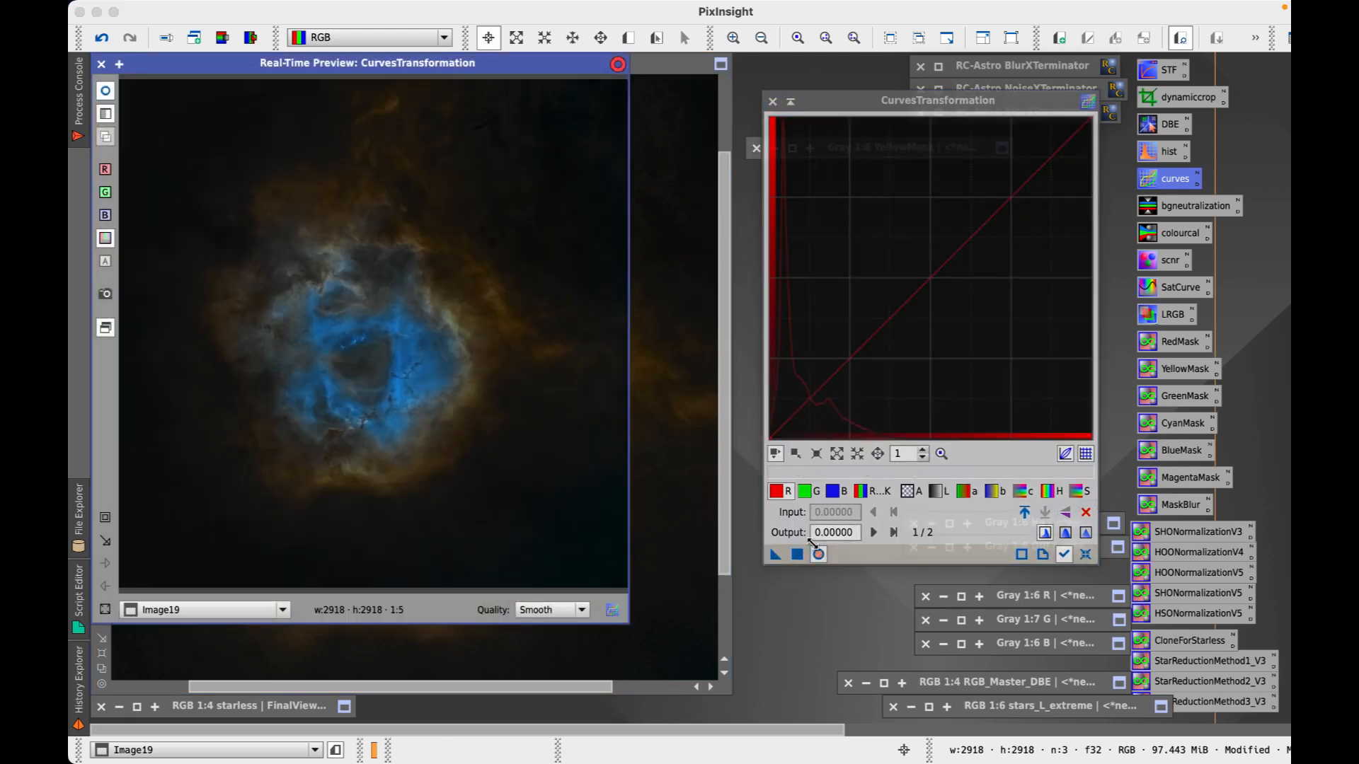
pyautogui.click(1085, 554)
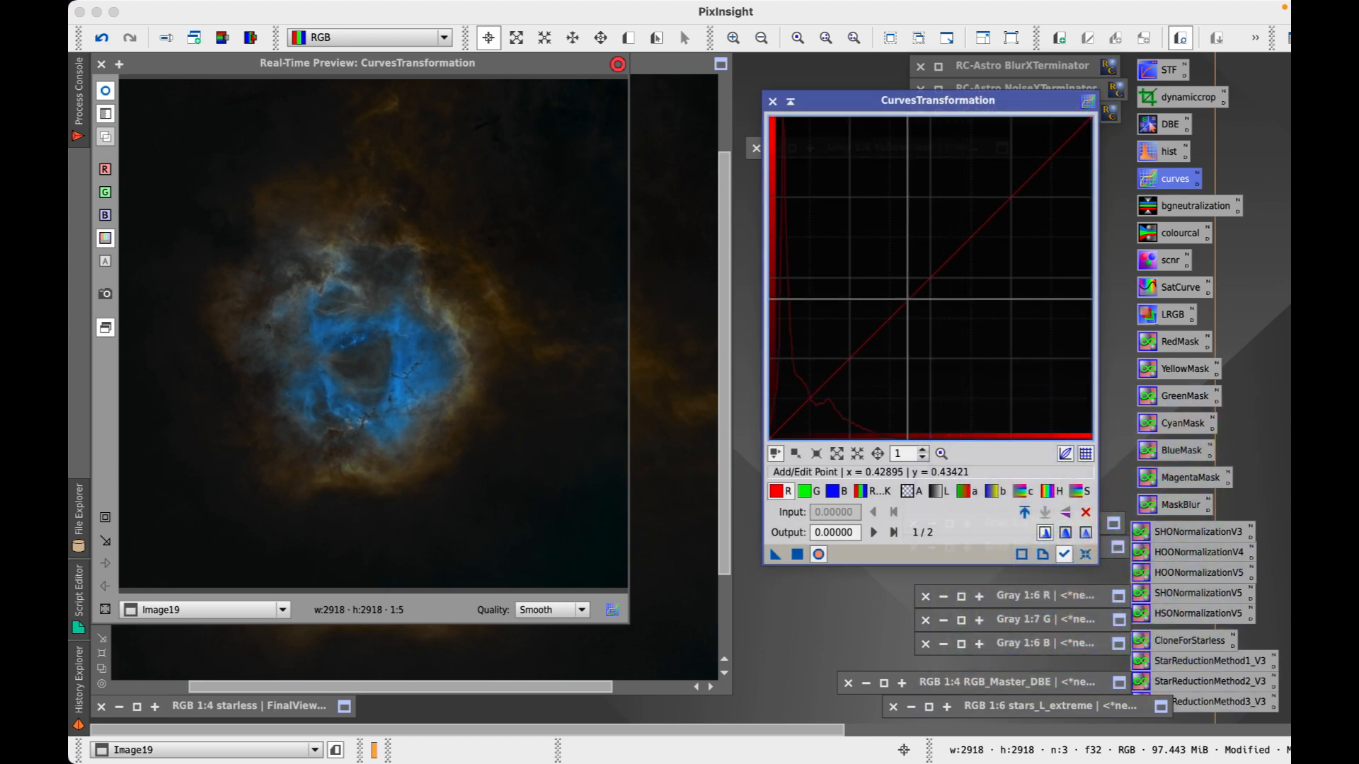
# - Add a red curve point at about input 0.182, output 0.200, and a blue one at about input 0.542, output 0.450
pyautogui.click(906, 276)
pyautogui.moveTo(906, 276); pyautogui.dragTo(827, 374)
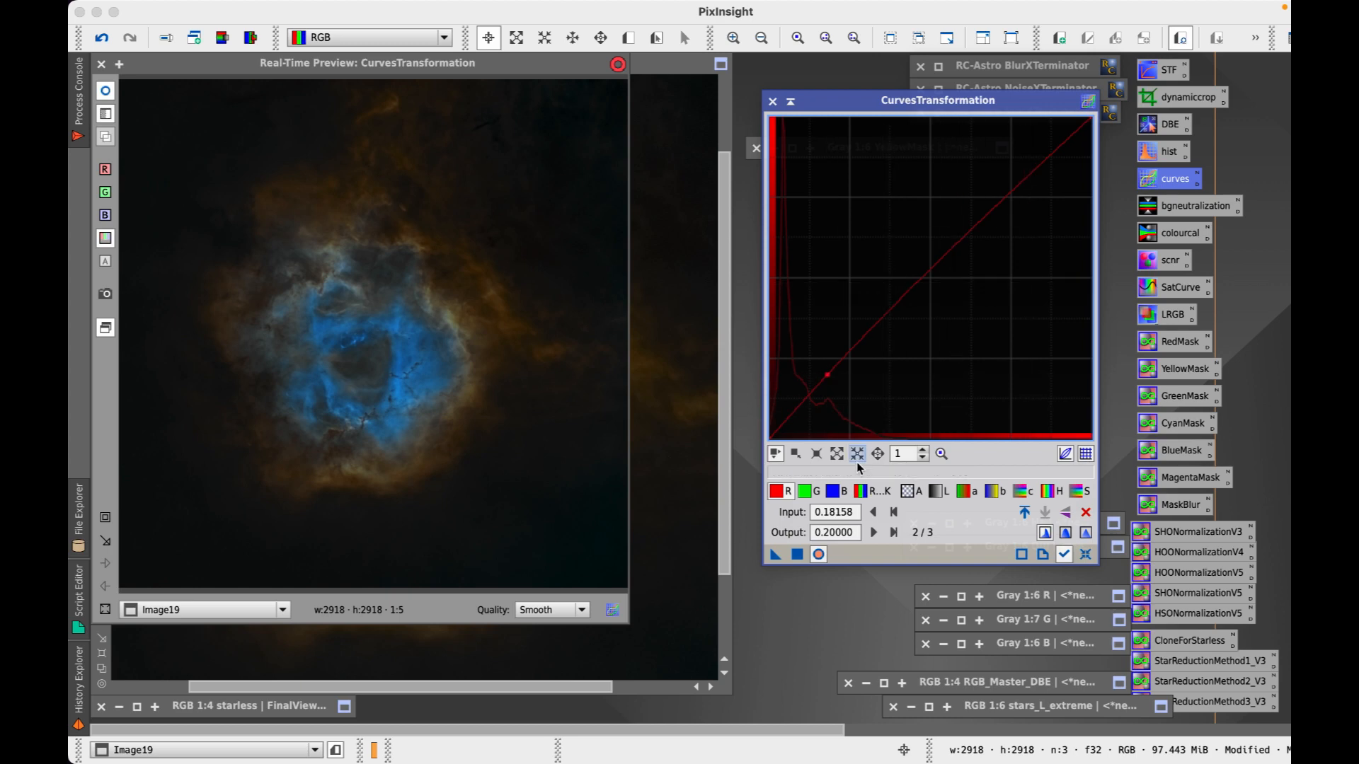
pyautogui.click(841, 492)
pyautogui.moveTo(928, 280)
pyautogui.mouseDown()
pyautogui.moveTo(909, 210)
pyautogui.moveTo(932, 327)
pyautogui.moveTo(944, 293)
pyautogui.mouseUp()
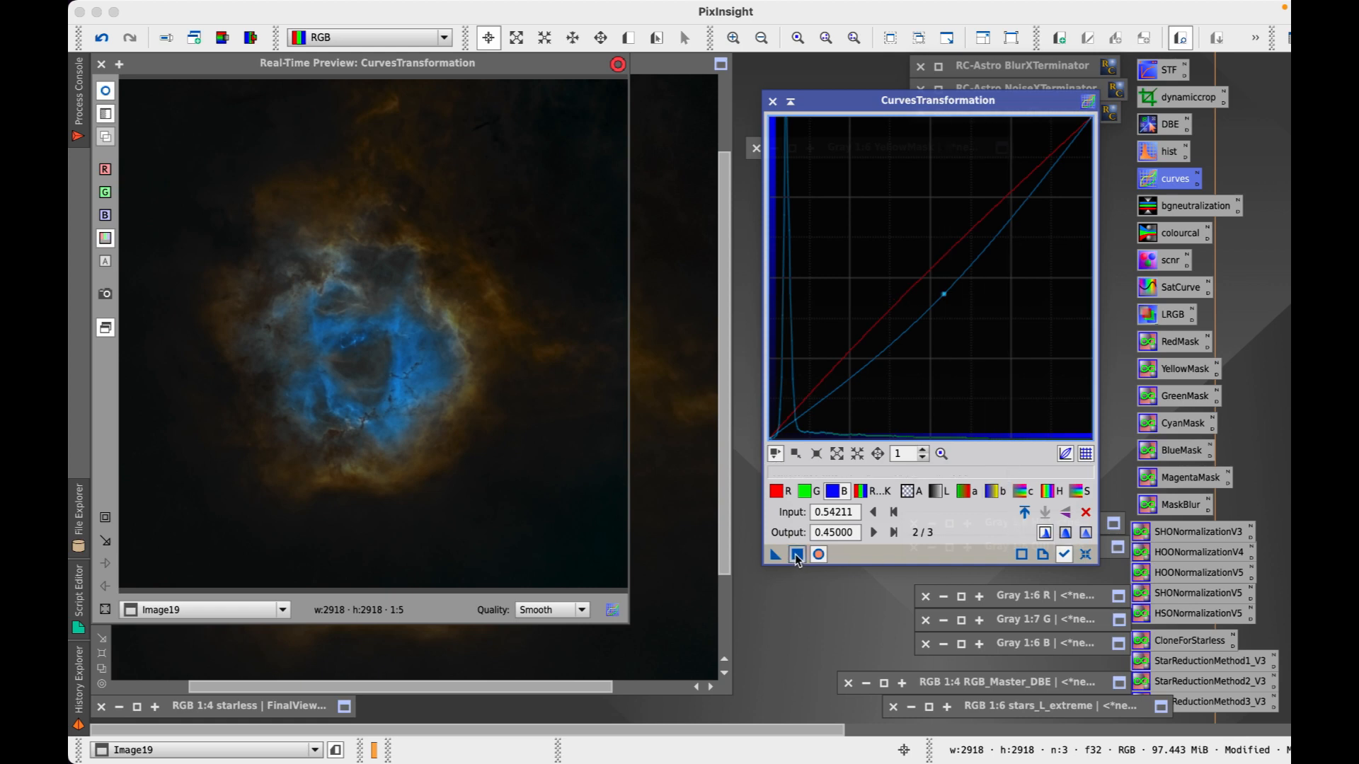
# - Apply the red and blue curves to Image19, reset them and close the real-time preview to inspect the nebula
pyautogui.click(1084, 554)
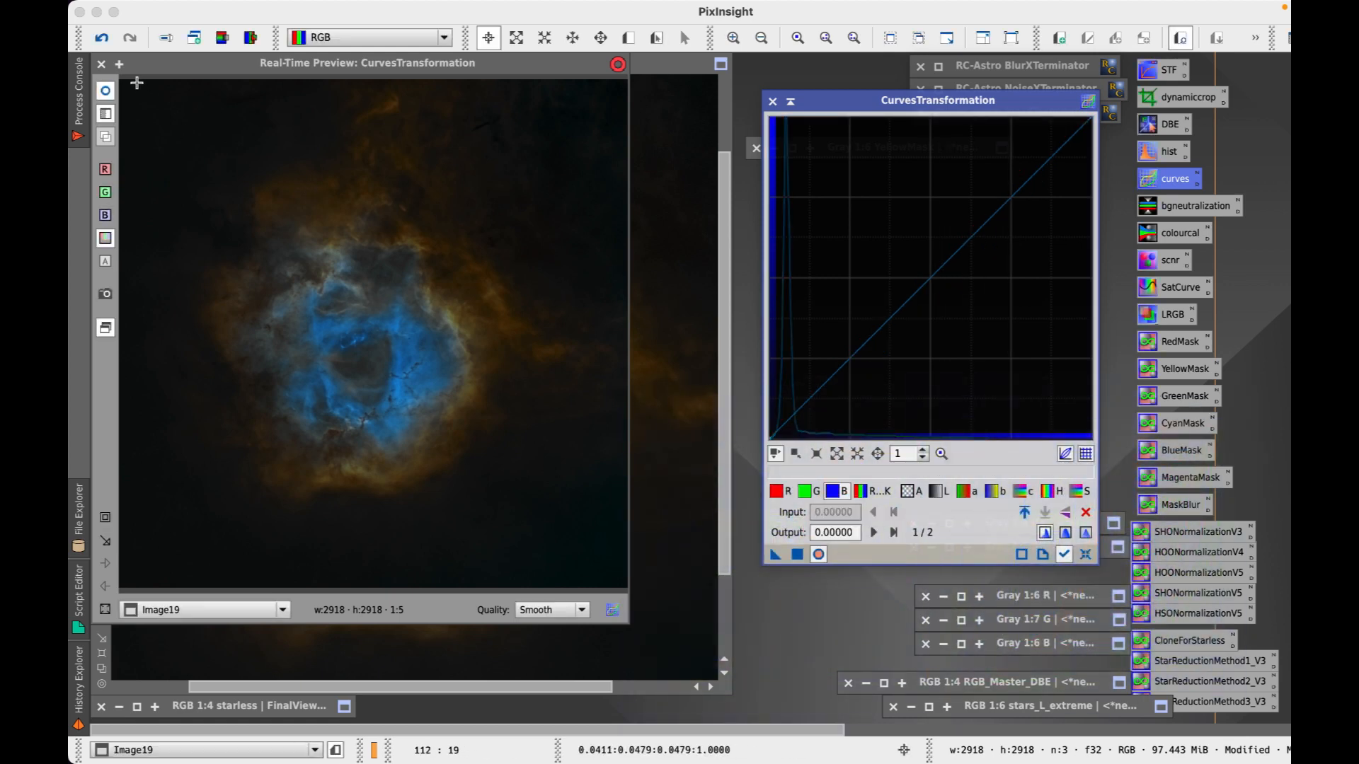
pyautogui.click(102, 63)
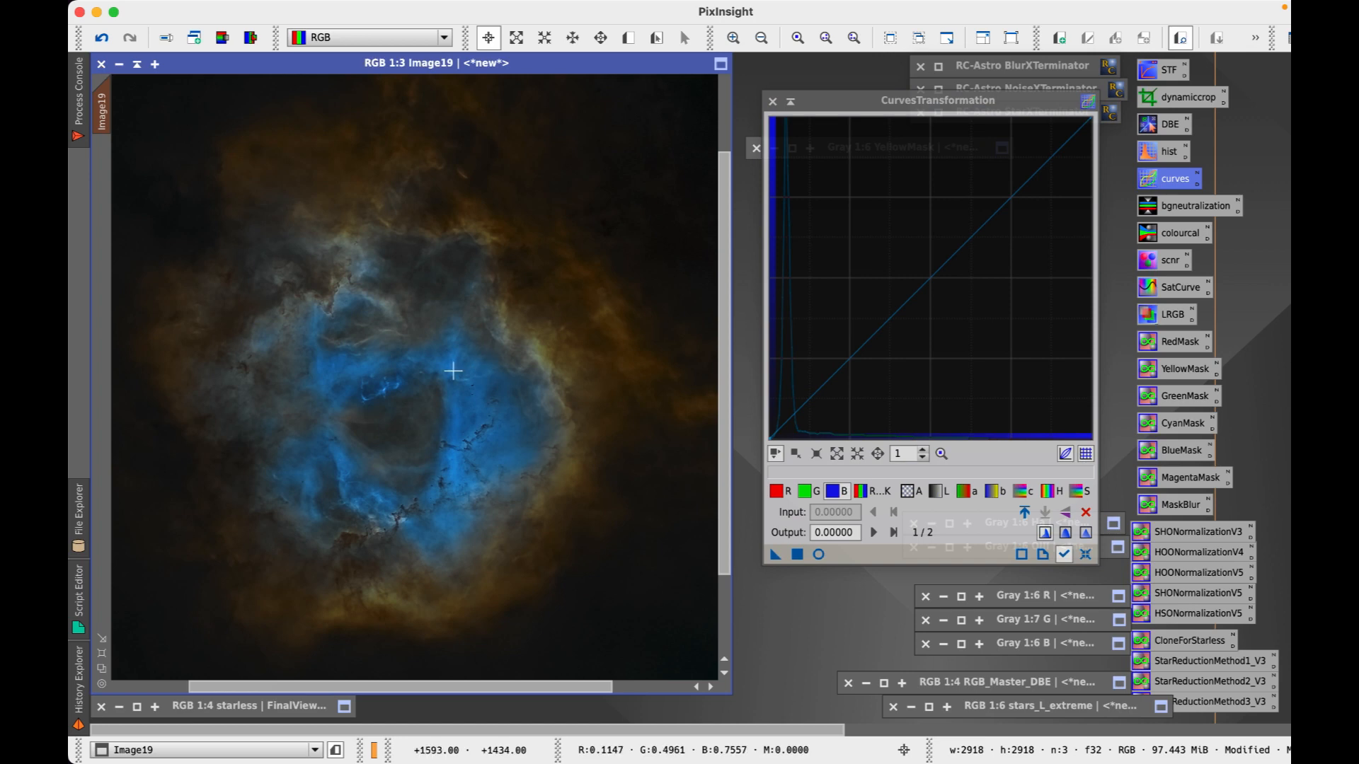
pyautogui.scroll(-1, 457, 403)
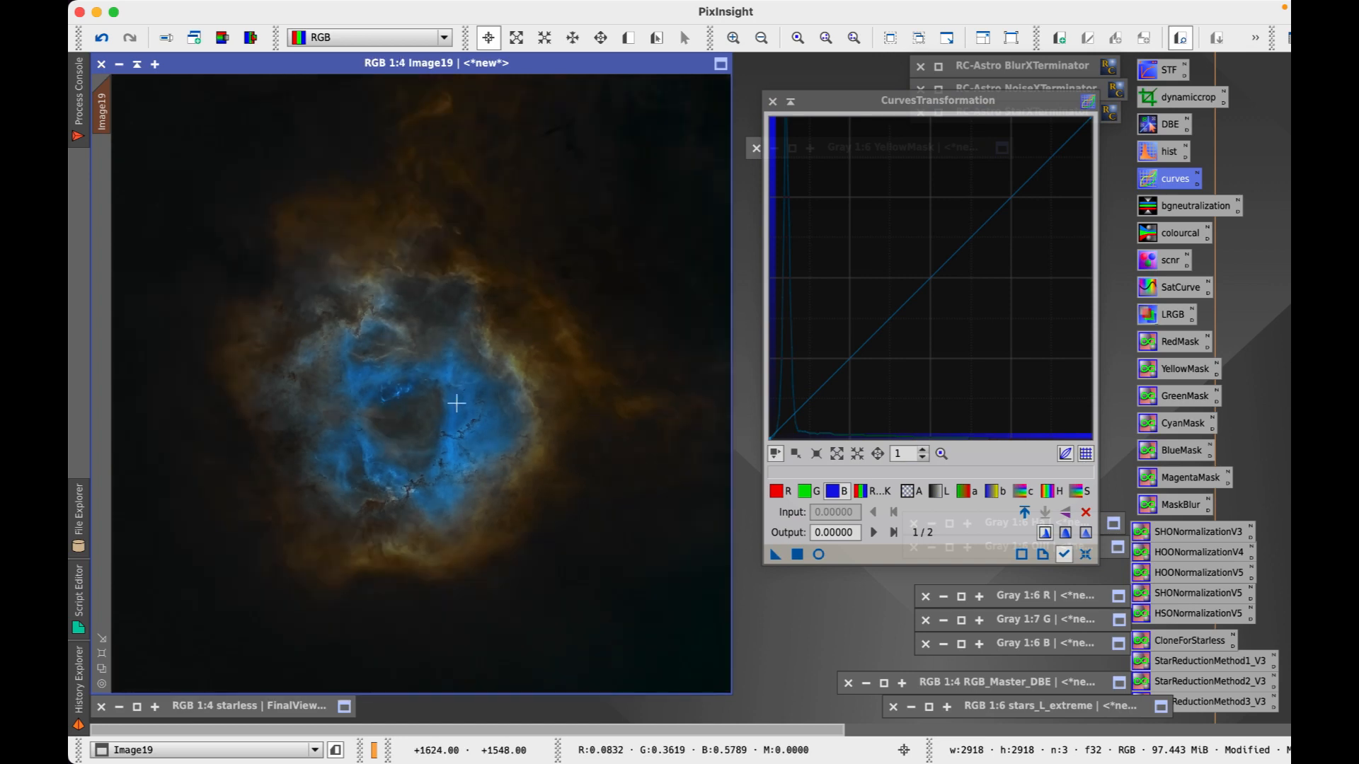
pyautogui.scroll(1, 417, 370)
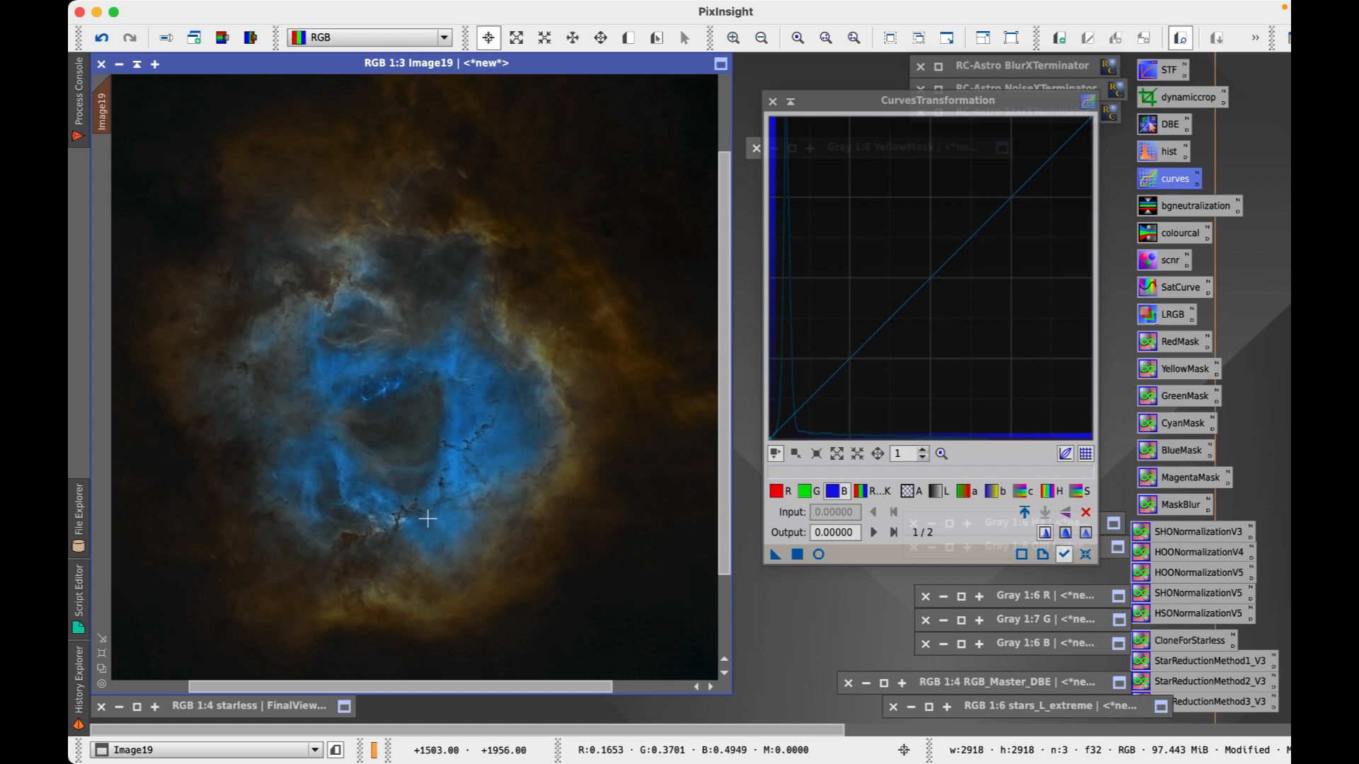
# - Close CurvesTransformation and the YellowMask image, confirming the removal of the mask from Image19
pyautogui.click(773, 102)
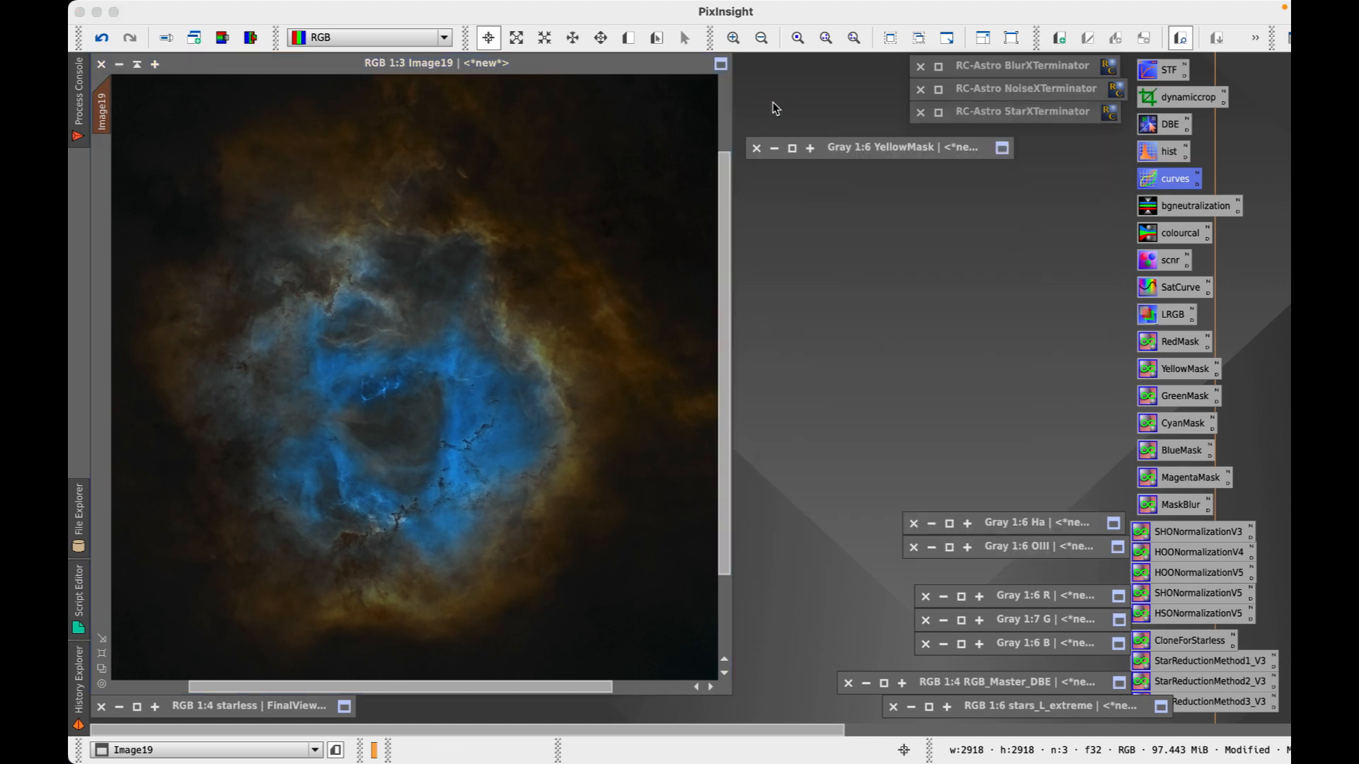
pyautogui.click(756, 147)
pyautogui.click(792, 429)
pyautogui.click(791, 429)
pyautogui.moveTo(338, 66)
pyautogui.mouseDown()
pyautogui.moveTo(370, 73)
pyautogui.moveTo(341, 74)
pyautogui.mouseUp()
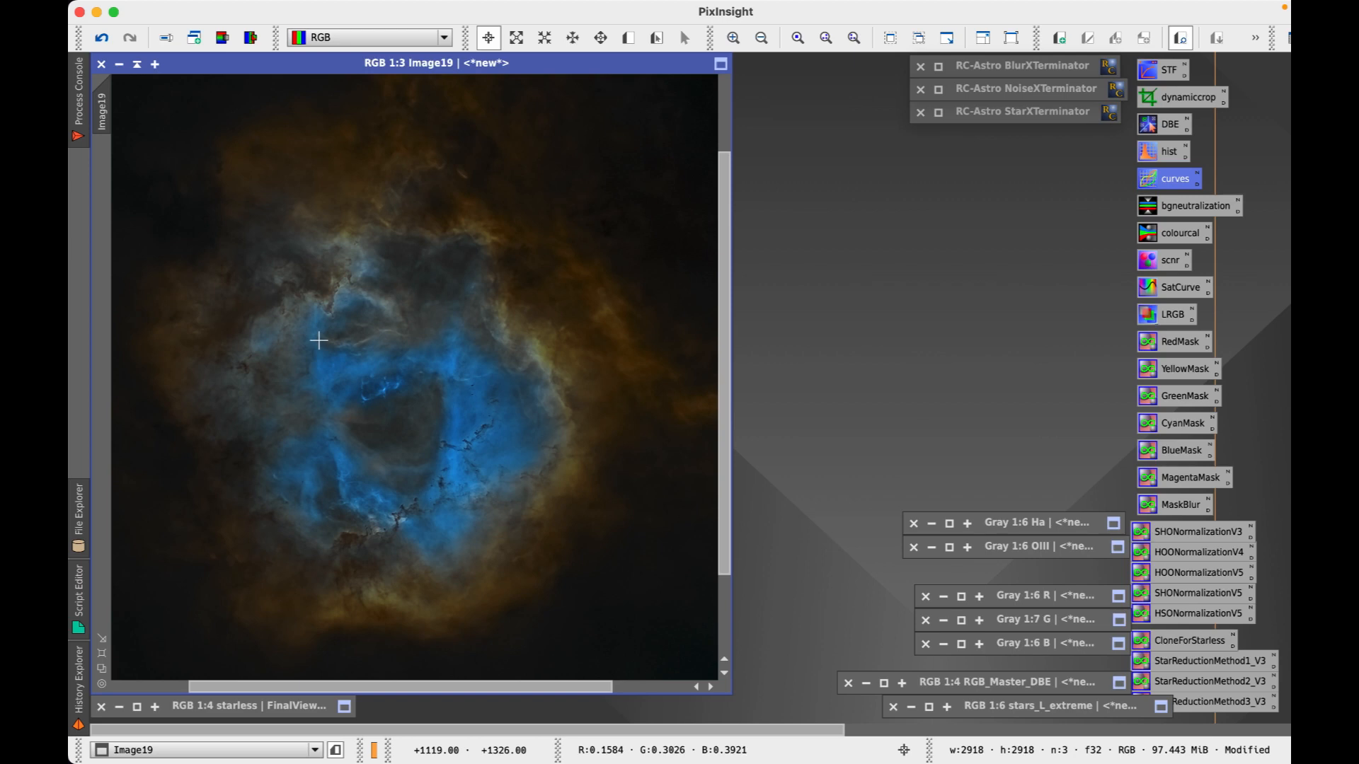
# - Compare Image19 side by side with the starless FinalView.tif, then minimize the reference and move Image19 back
pyautogui.moveTo(329, 65); pyautogui.dragTo(743, 65)
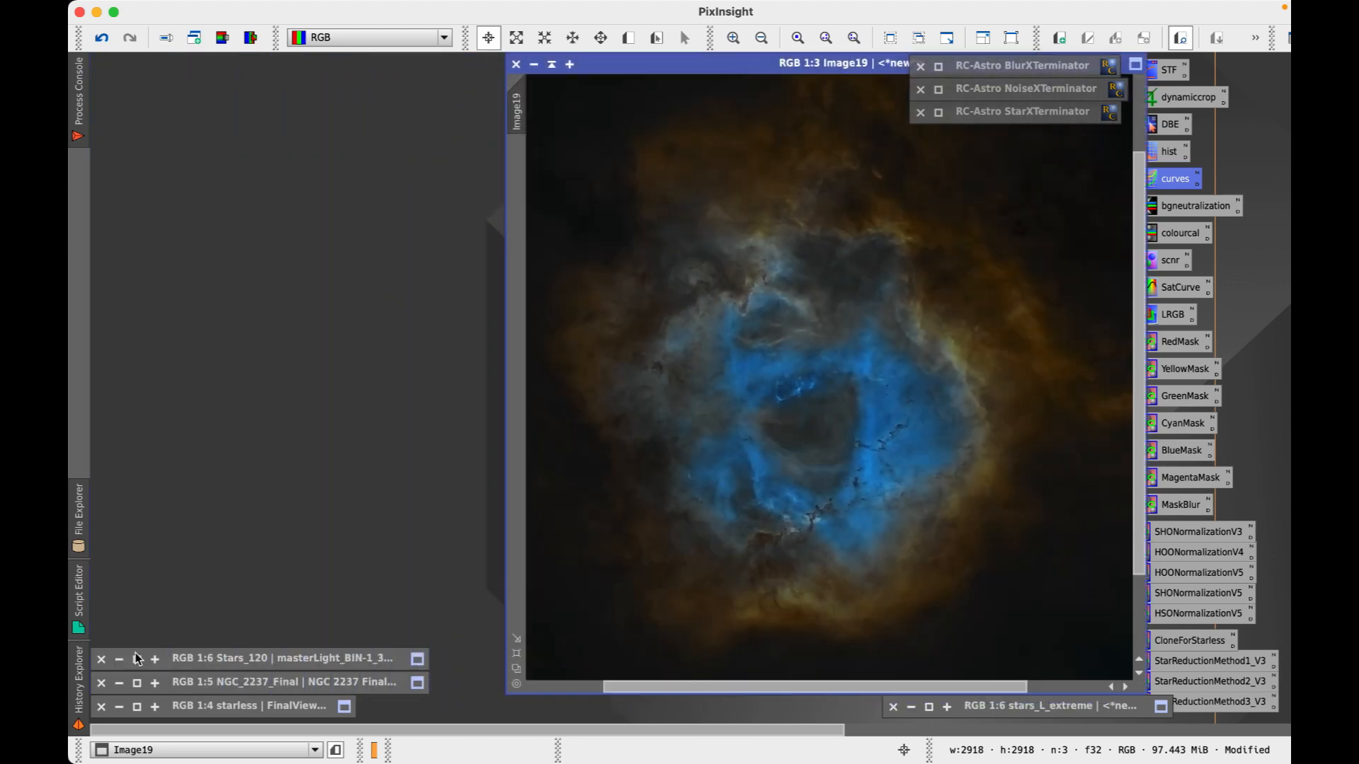
pyautogui.click(137, 706)
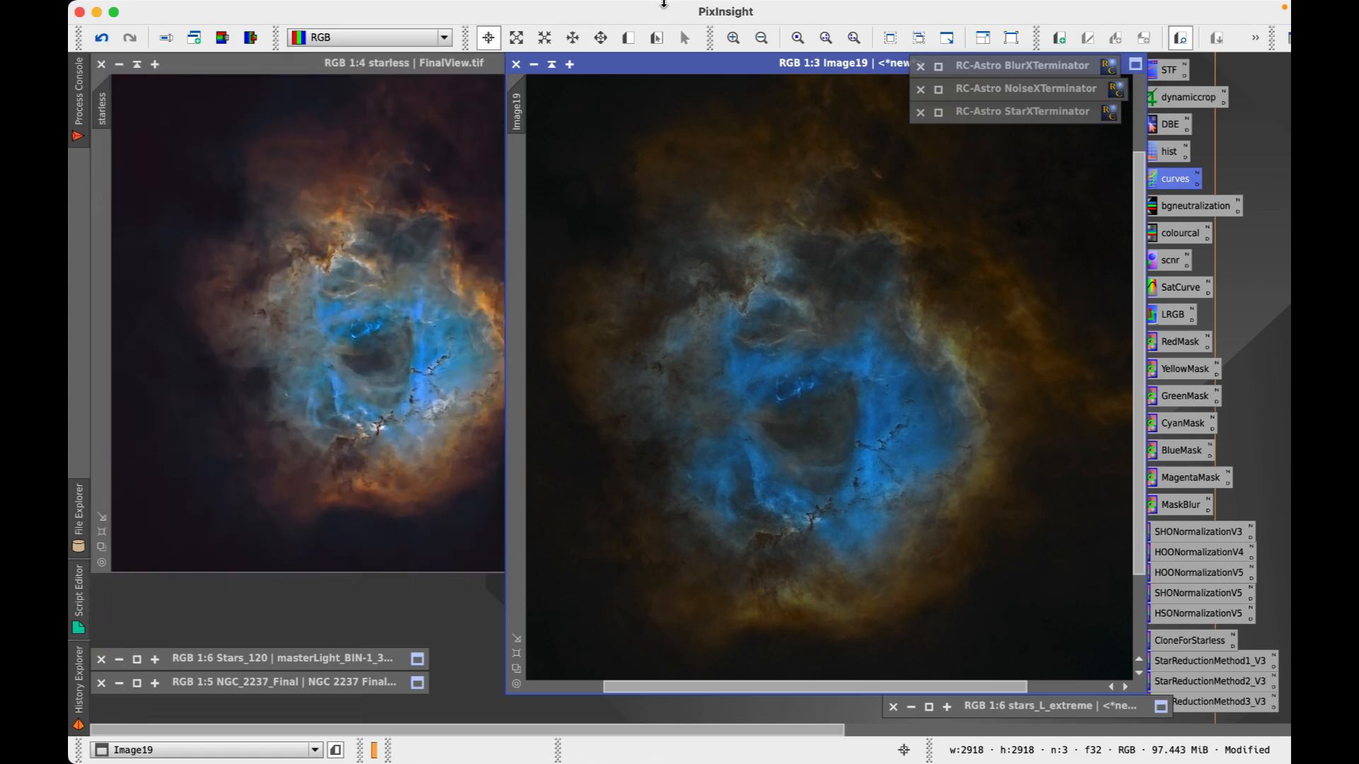
pyautogui.moveTo(672, 65); pyautogui.dragTo(739, 71)
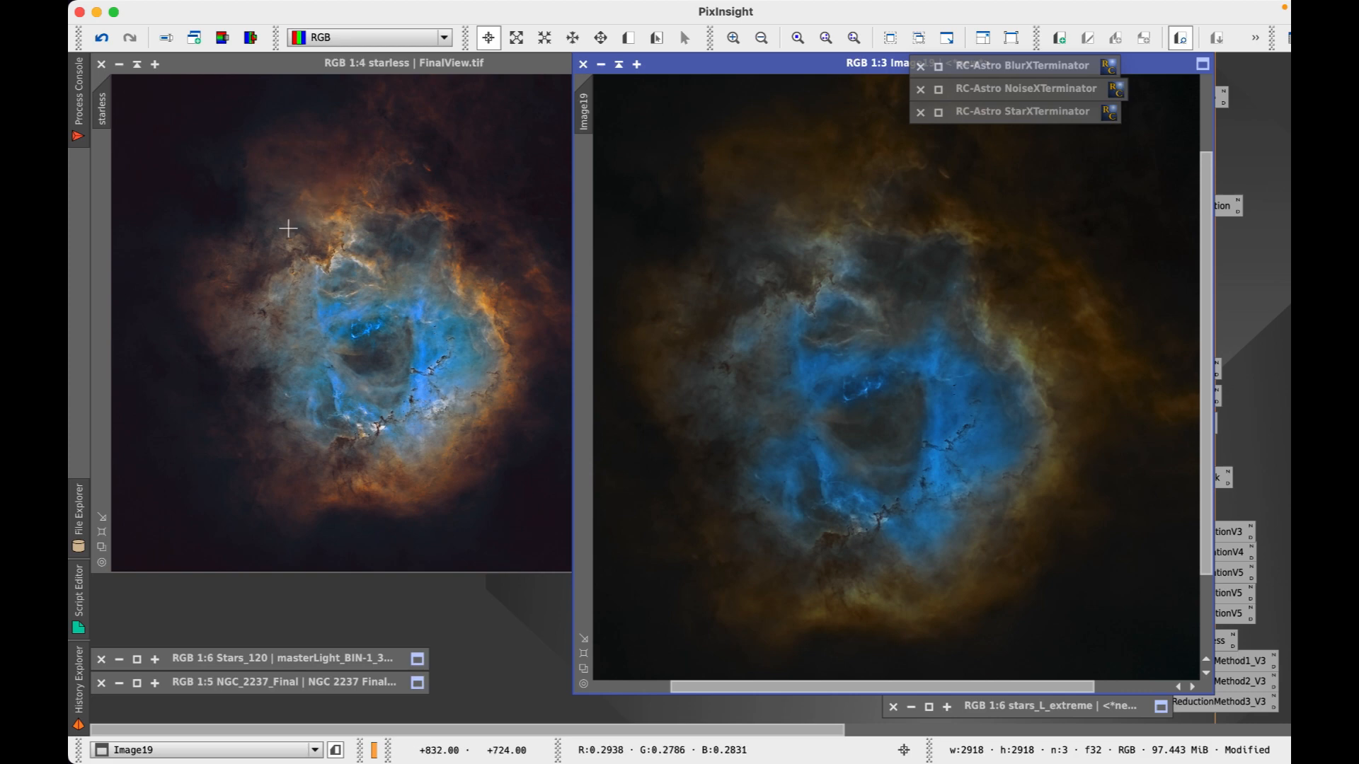
pyautogui.click(136, 64)
pyautogui.moveTo(803, 64); pyautogui.dragTo(317, 63)
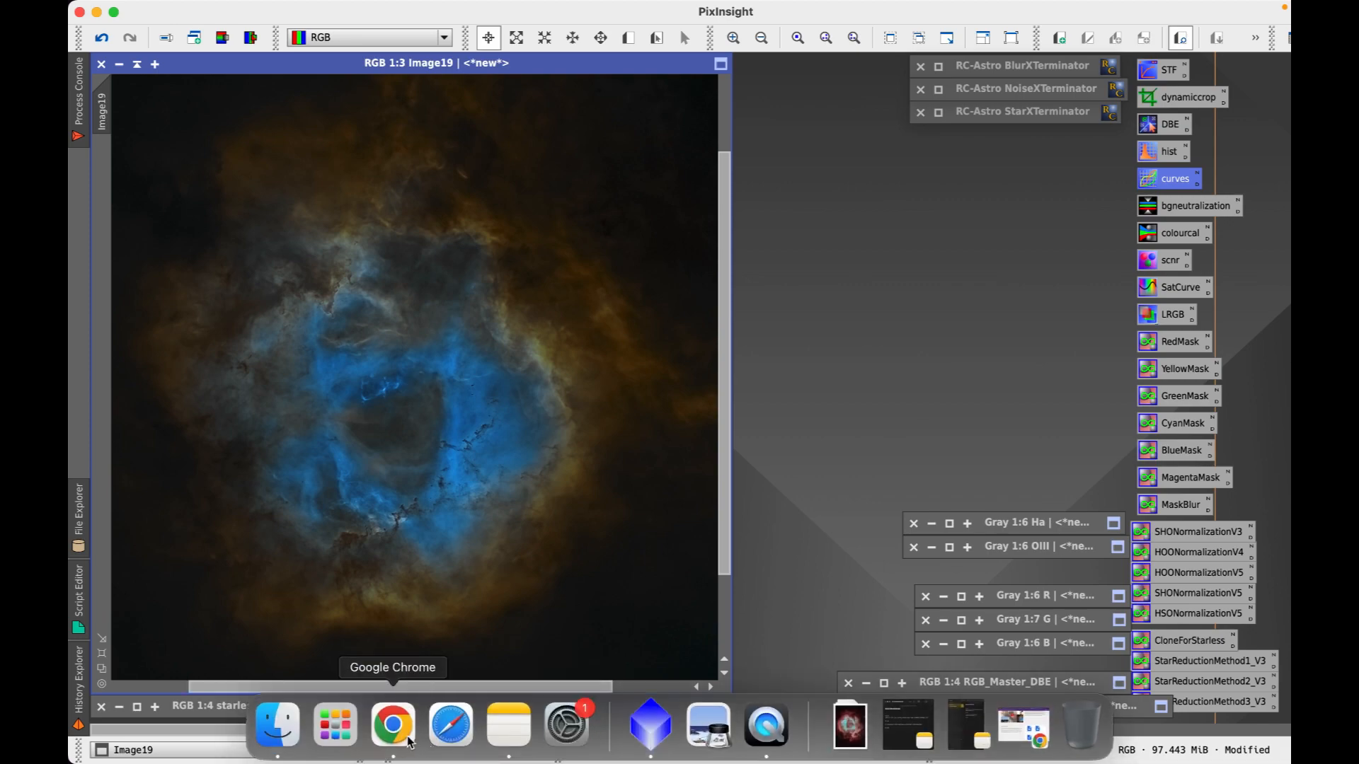
# - Switch to Google Chrome and review steps 15 to 19 and the color enhanced starless image in Rosette Nebula Process Document.pdf
pyautogui.click(409, 740)
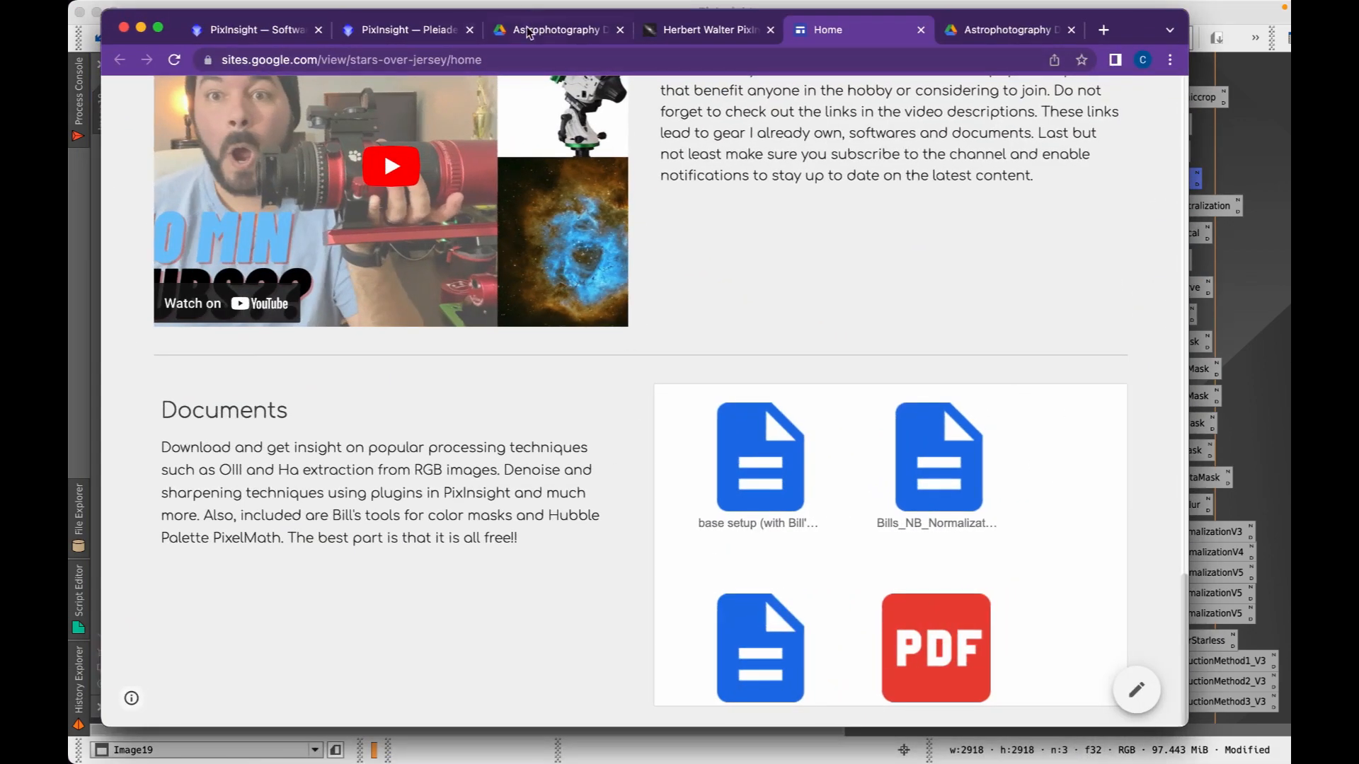
pyautogui.click(551, 31)
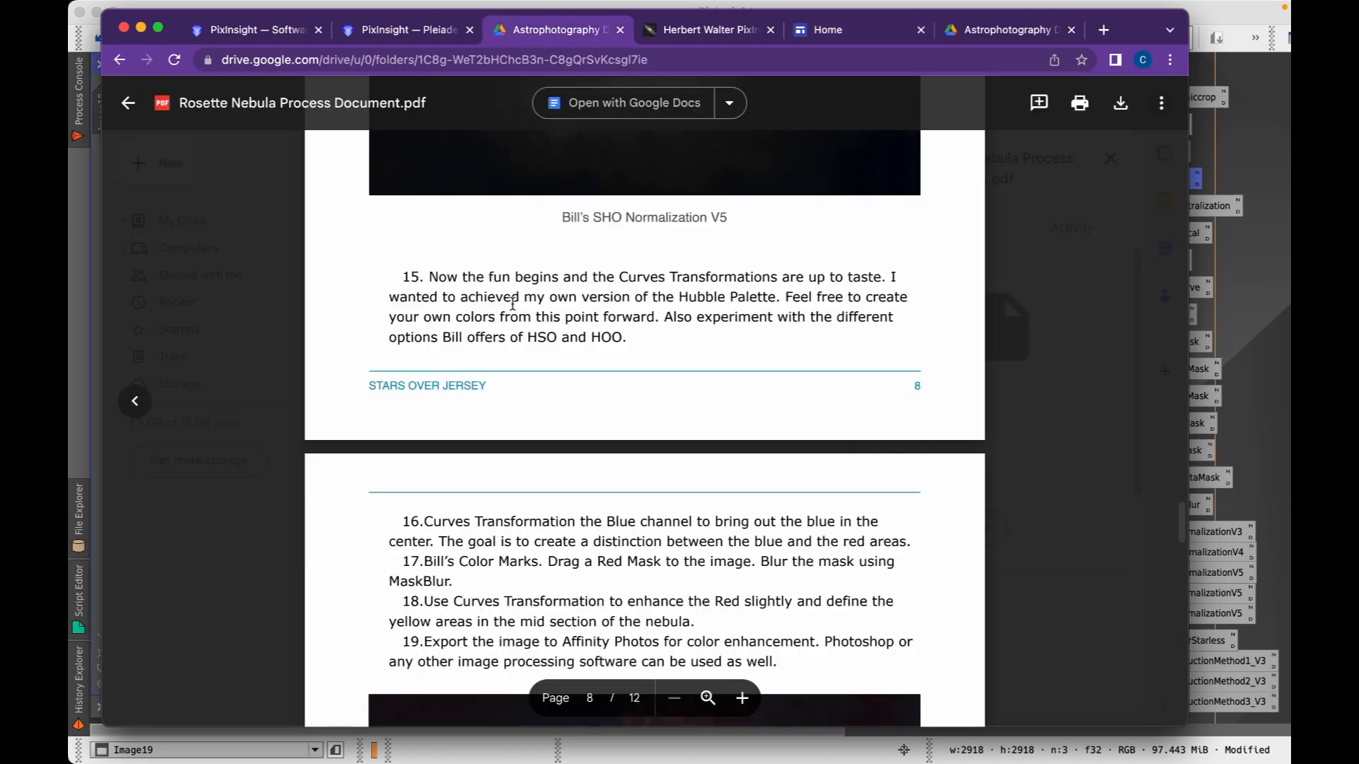
pyautogui.scroll(-3, 612, 441)
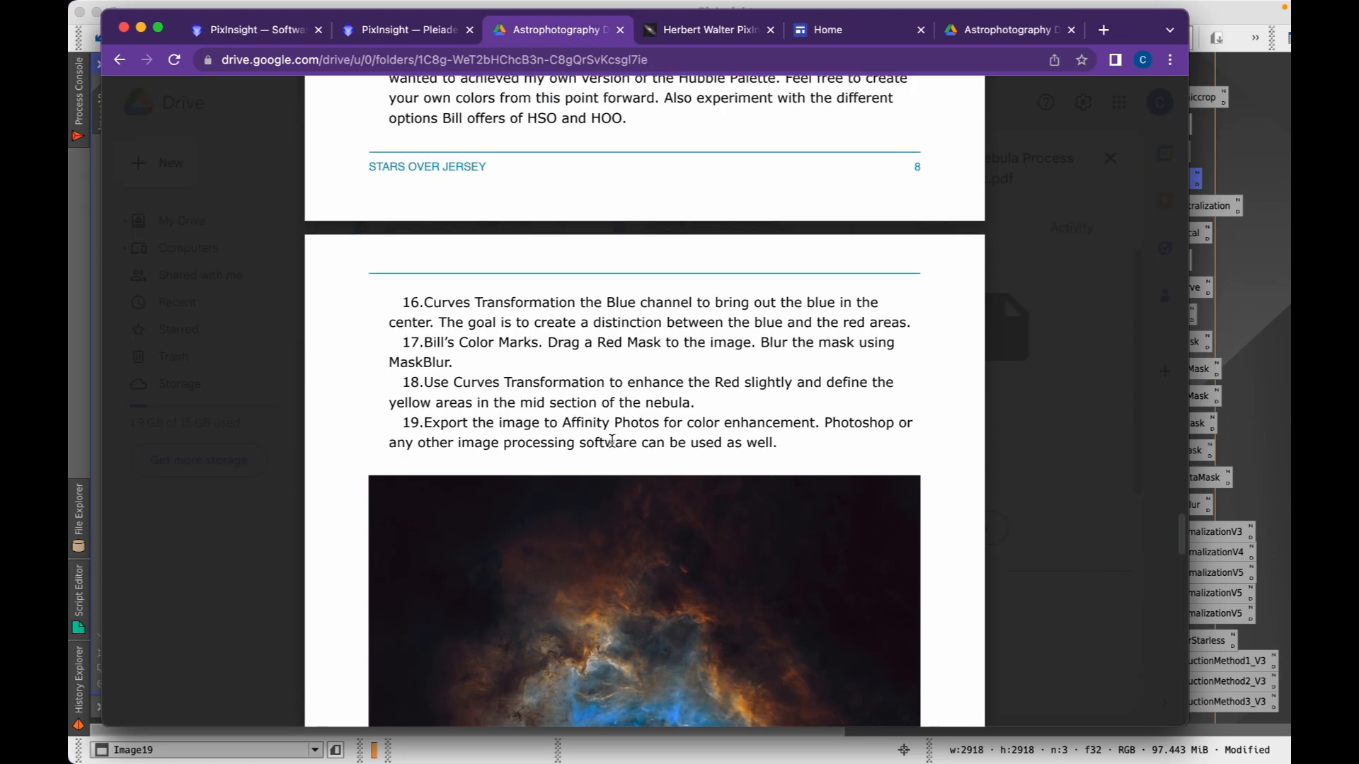
pyautogui.scroll(-2, 612, 441)
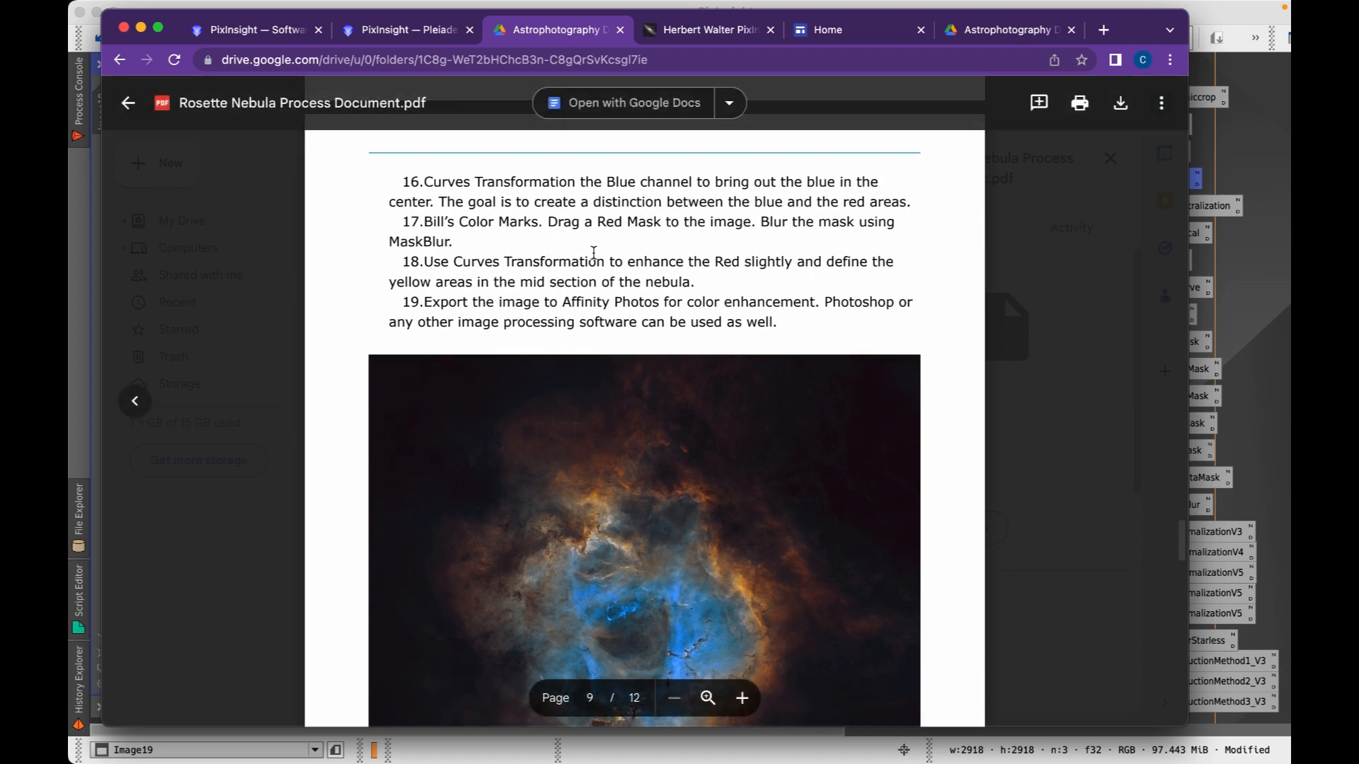
pyautogui.scroll(-2, 575, 311)
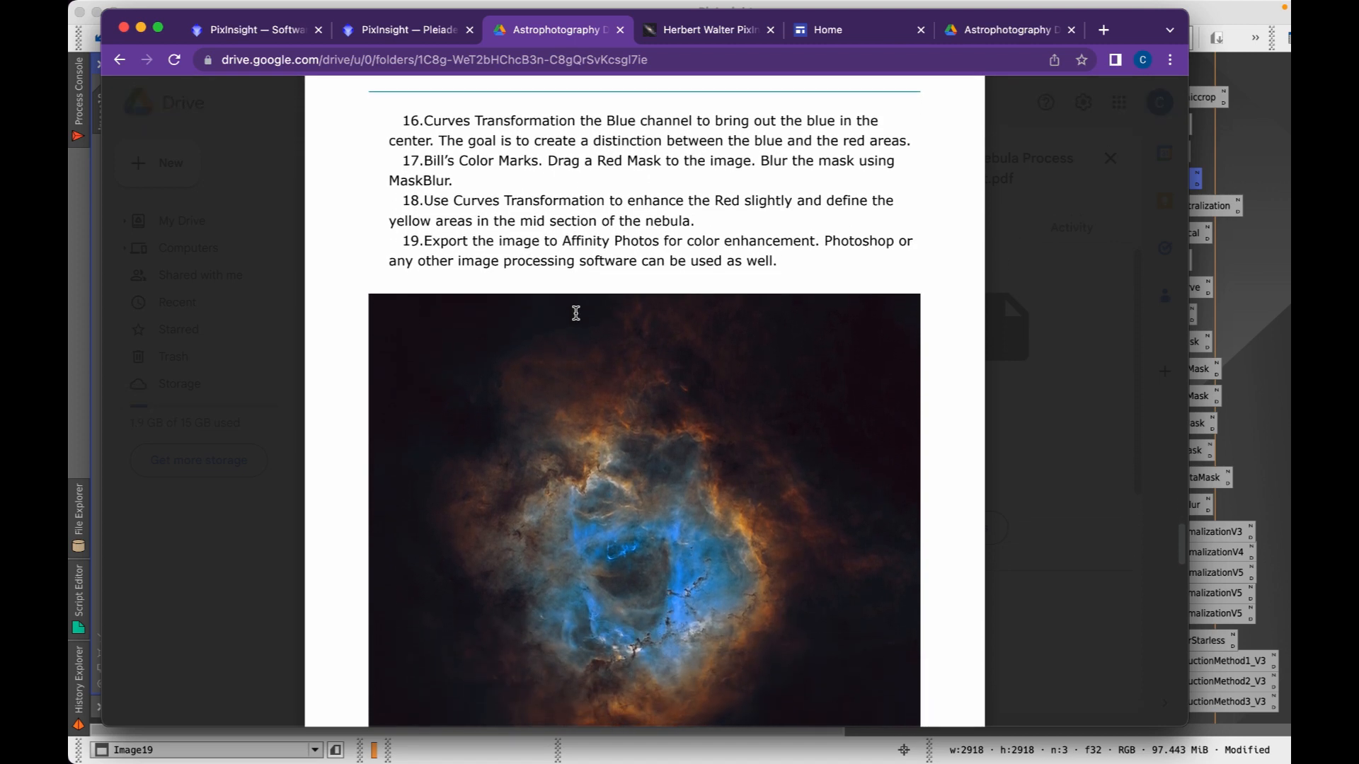
pyautogui.scroll(-1, 576, 313)
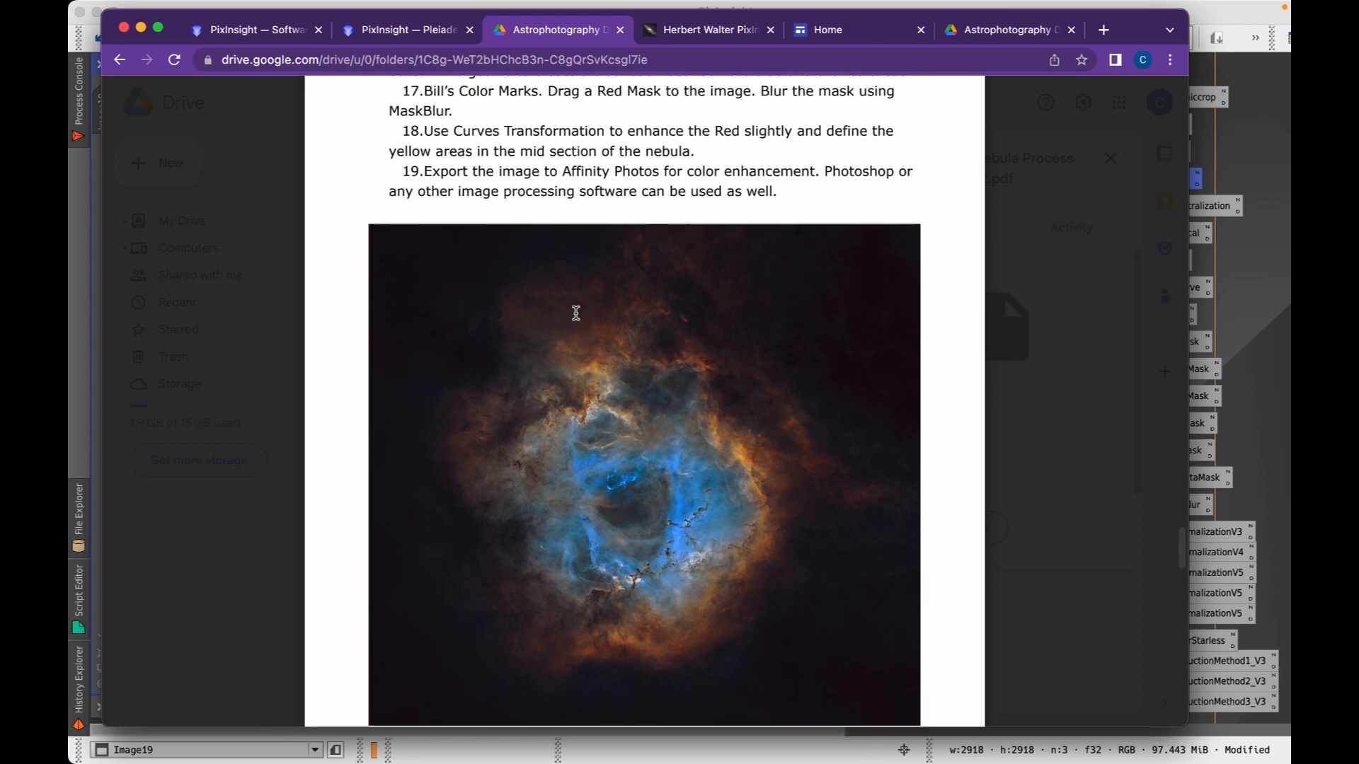
pyautogui.scroll(2, 536, 219)
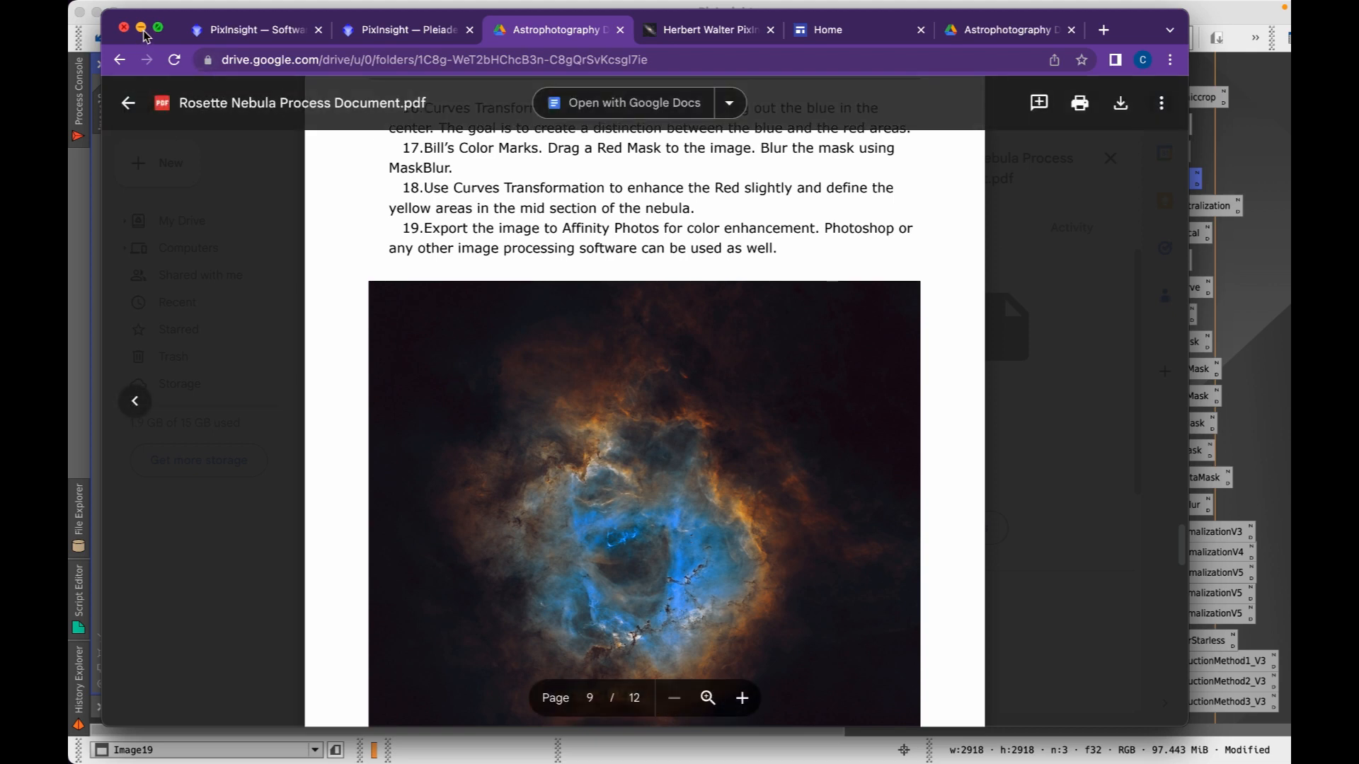
pyautogui.scroll(-2, 389, 346)
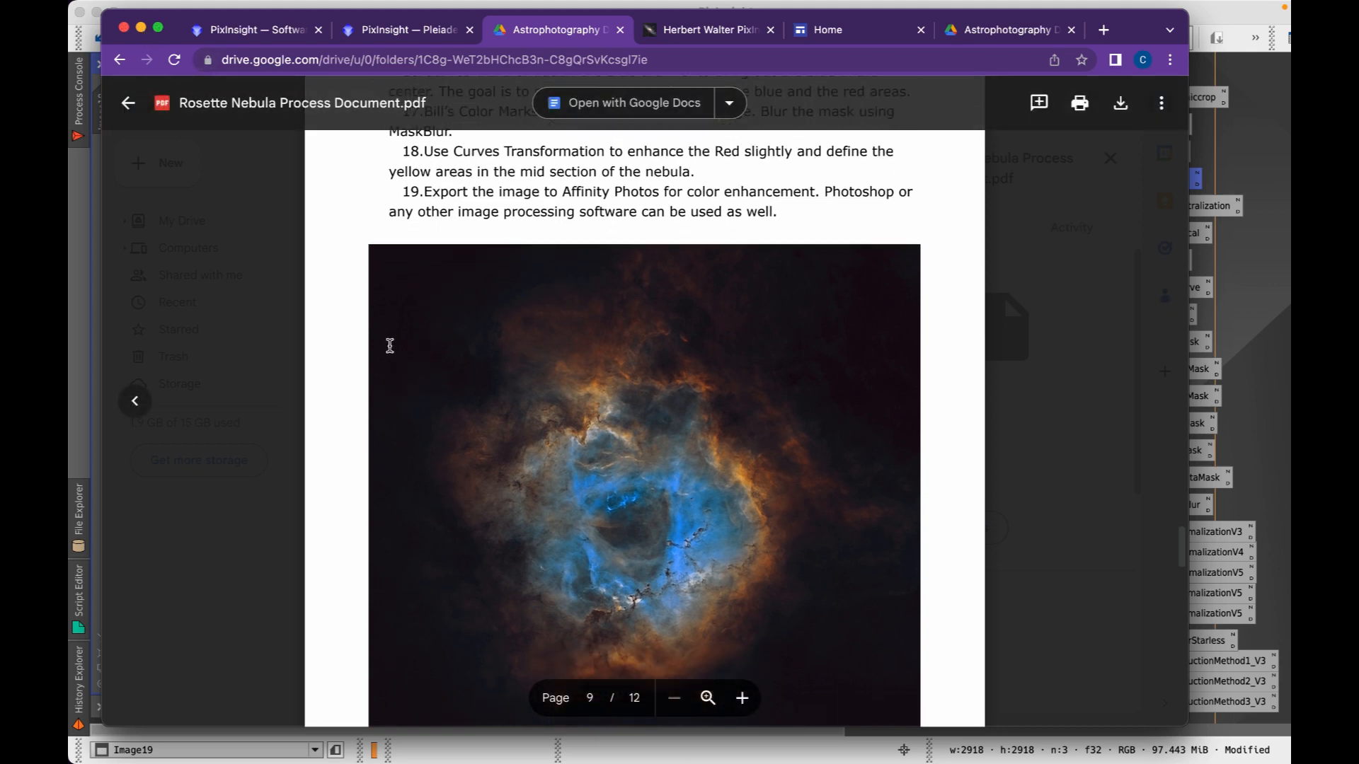
pyautogui.scroll(-1, 389, 345)
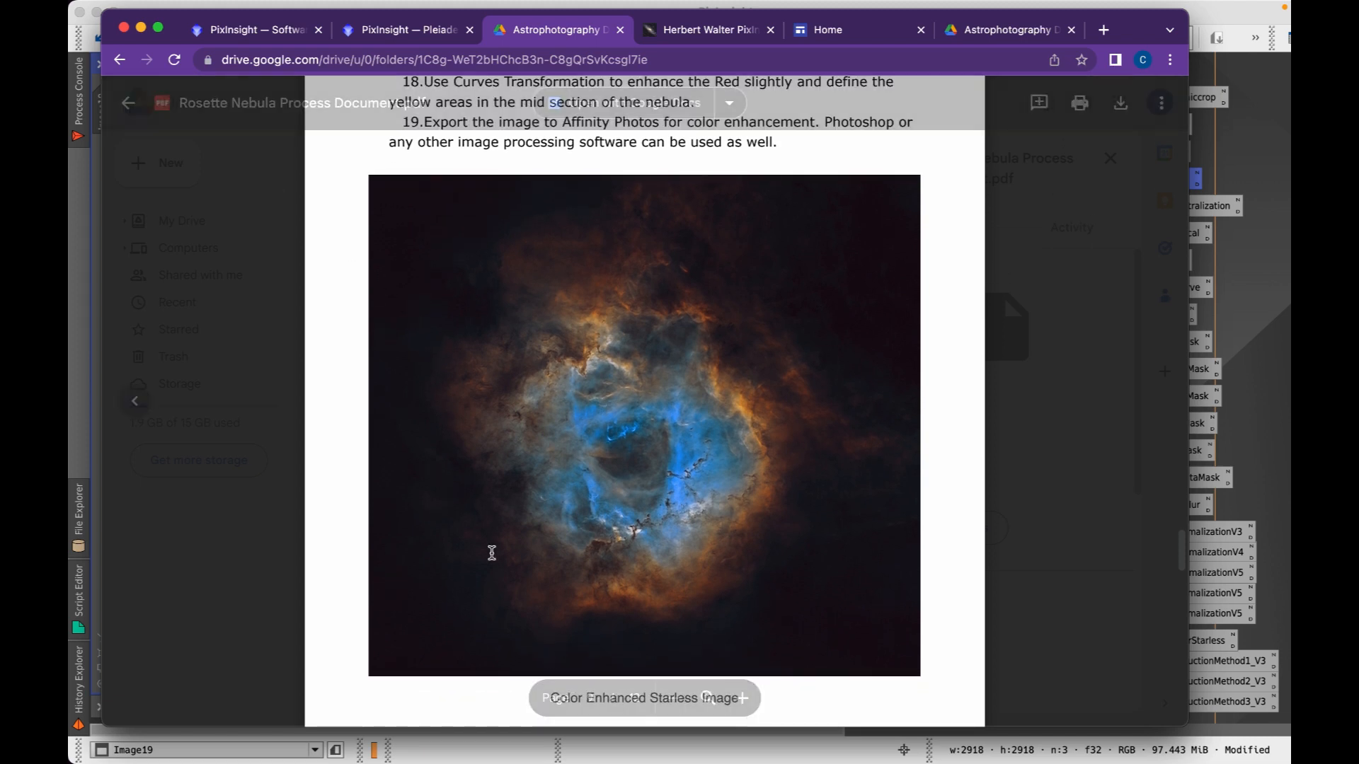
pyautogui.scroll(10, 661, 528)
pyautogui.scroll(-5, 661, 530)
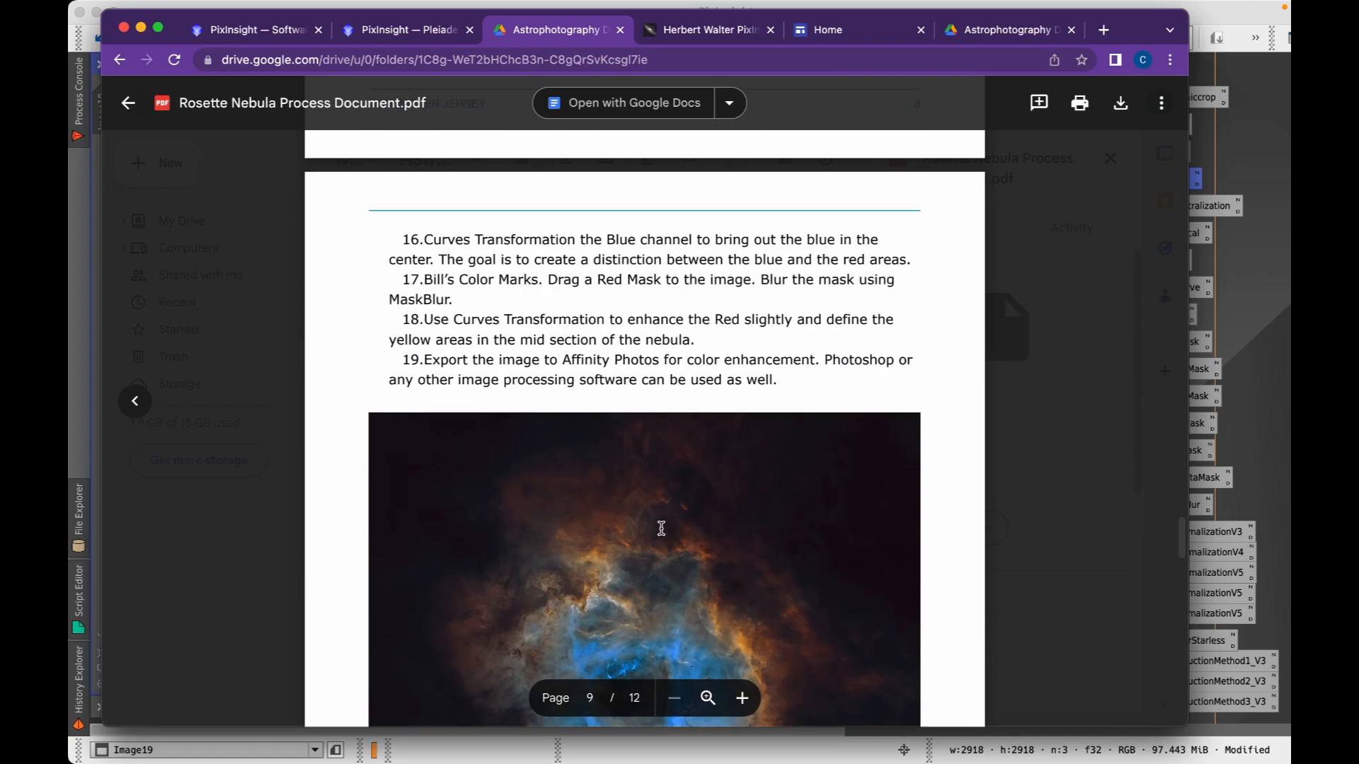
pyautogui.scroll(6, 661, 529)
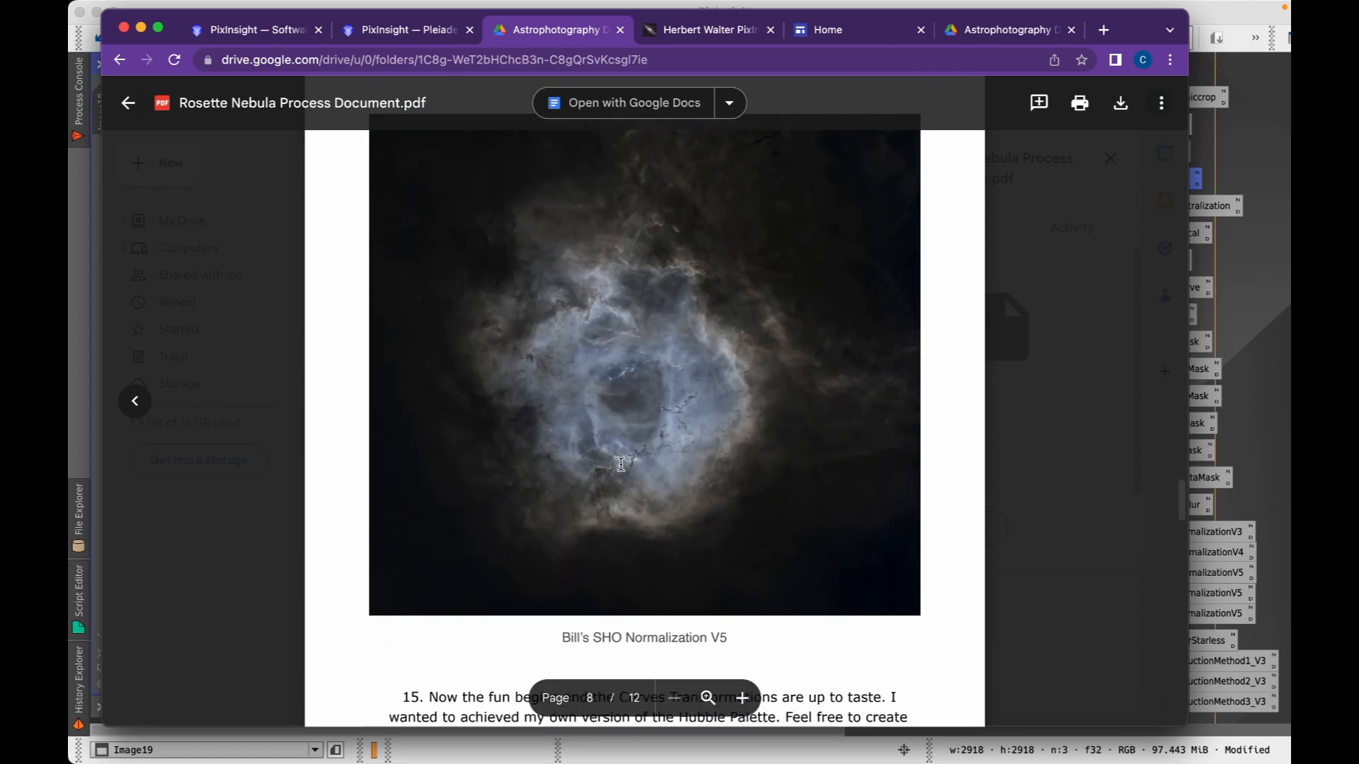
pyautogui.scroll(-12, 621, 464)
pyautogui.scroll(5, 620, 464)
pyautogui.scroll(2, 621, 464)
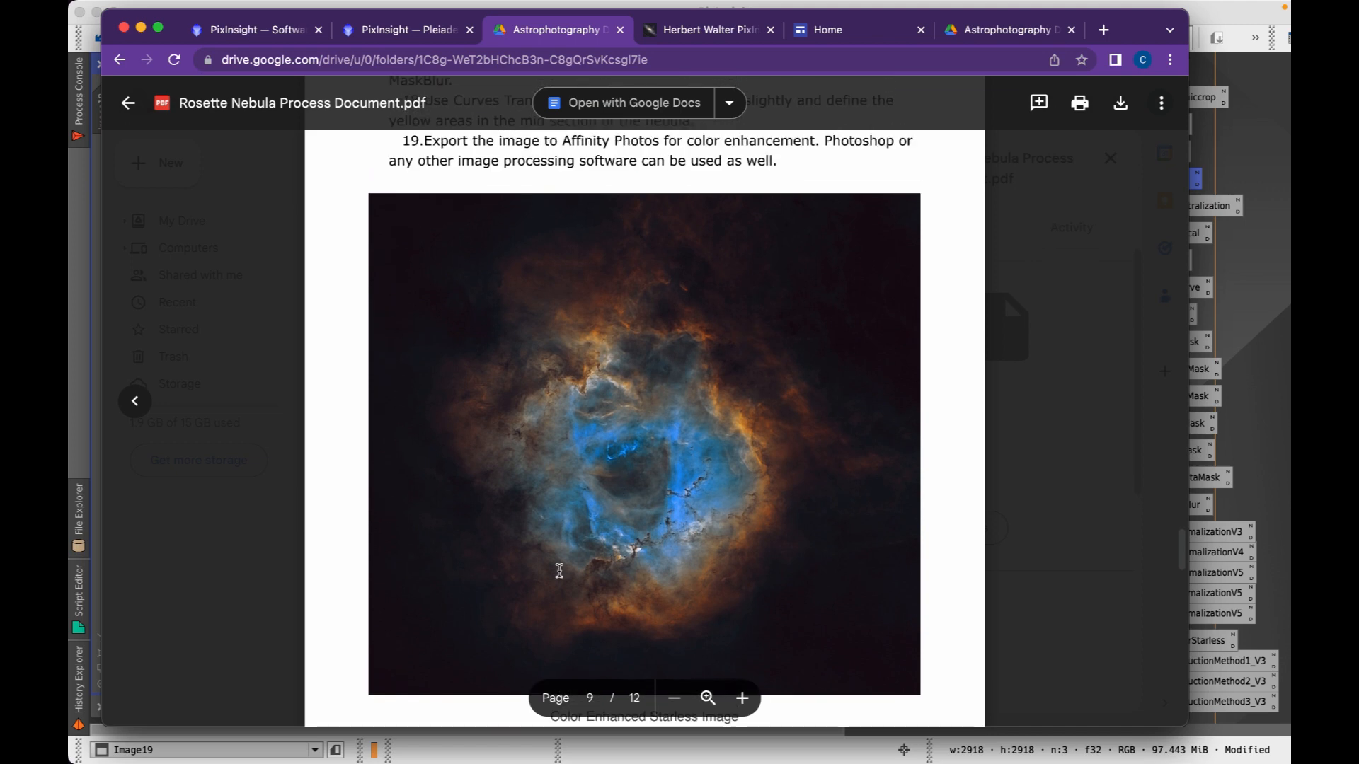
pyautogui.scroll(-3, 642, 558)
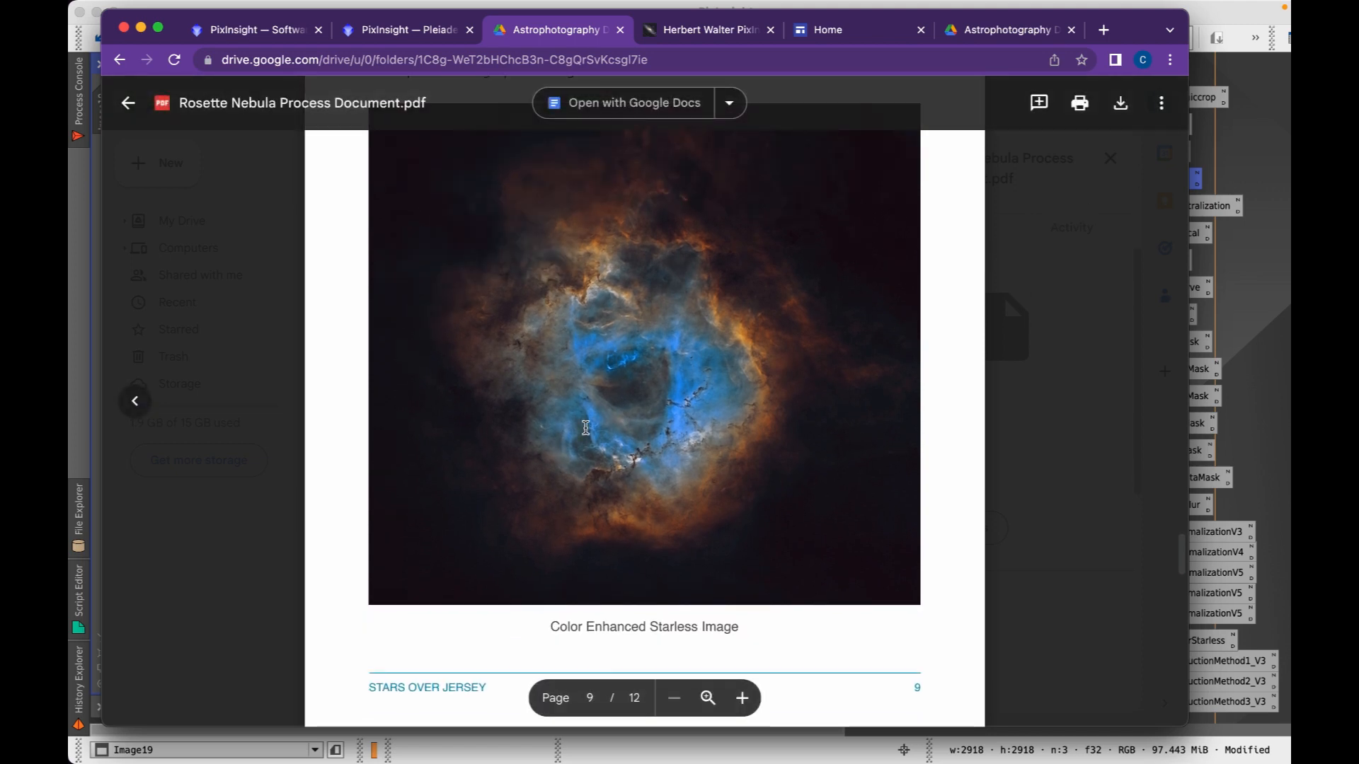
pyautogui.click(140, 28)
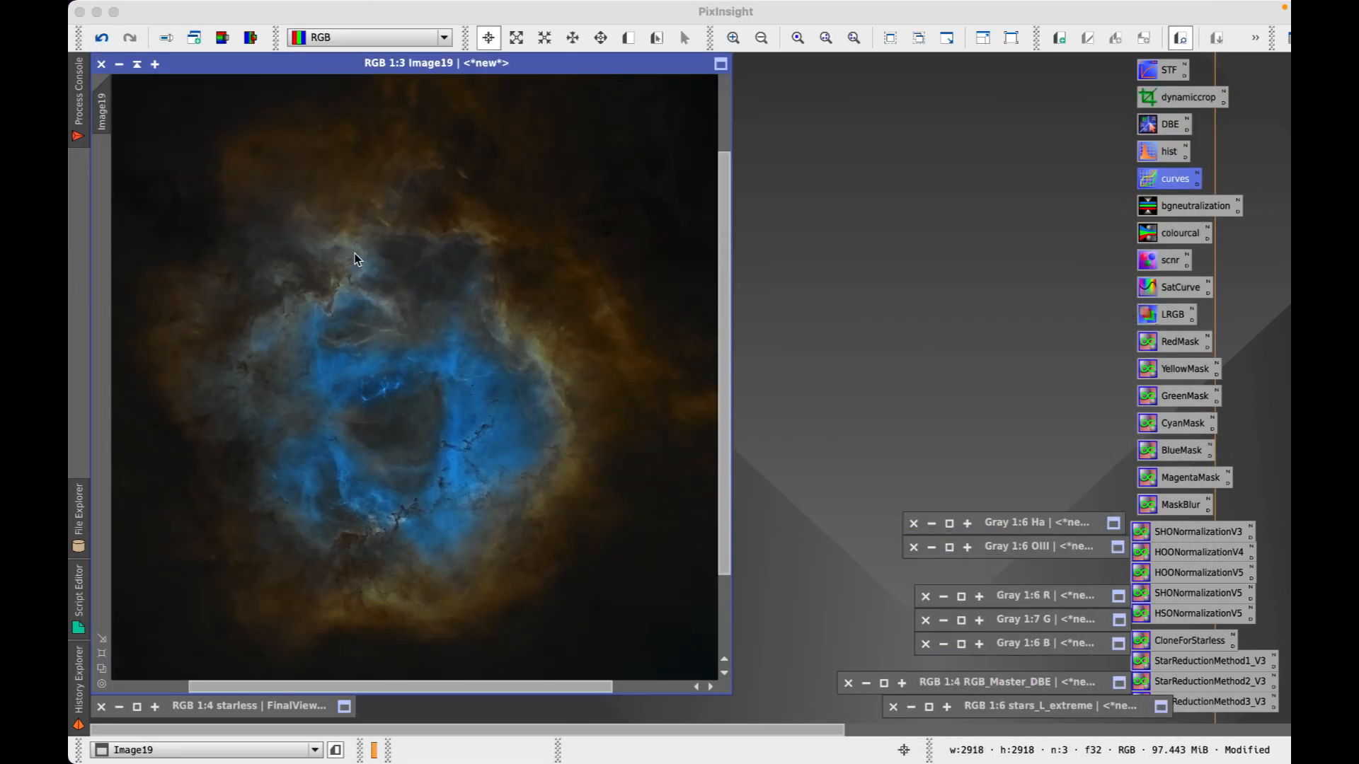
# - Launch the BackgroundEnhance utility script on the starless Image19
pyautogui.moveTo(383, 67)
pyautogui.mouseDown()
pyautogui.moveTo(399, 69)
pyautogui.moveTo(385, 70)
pyautogui.mouseUp()
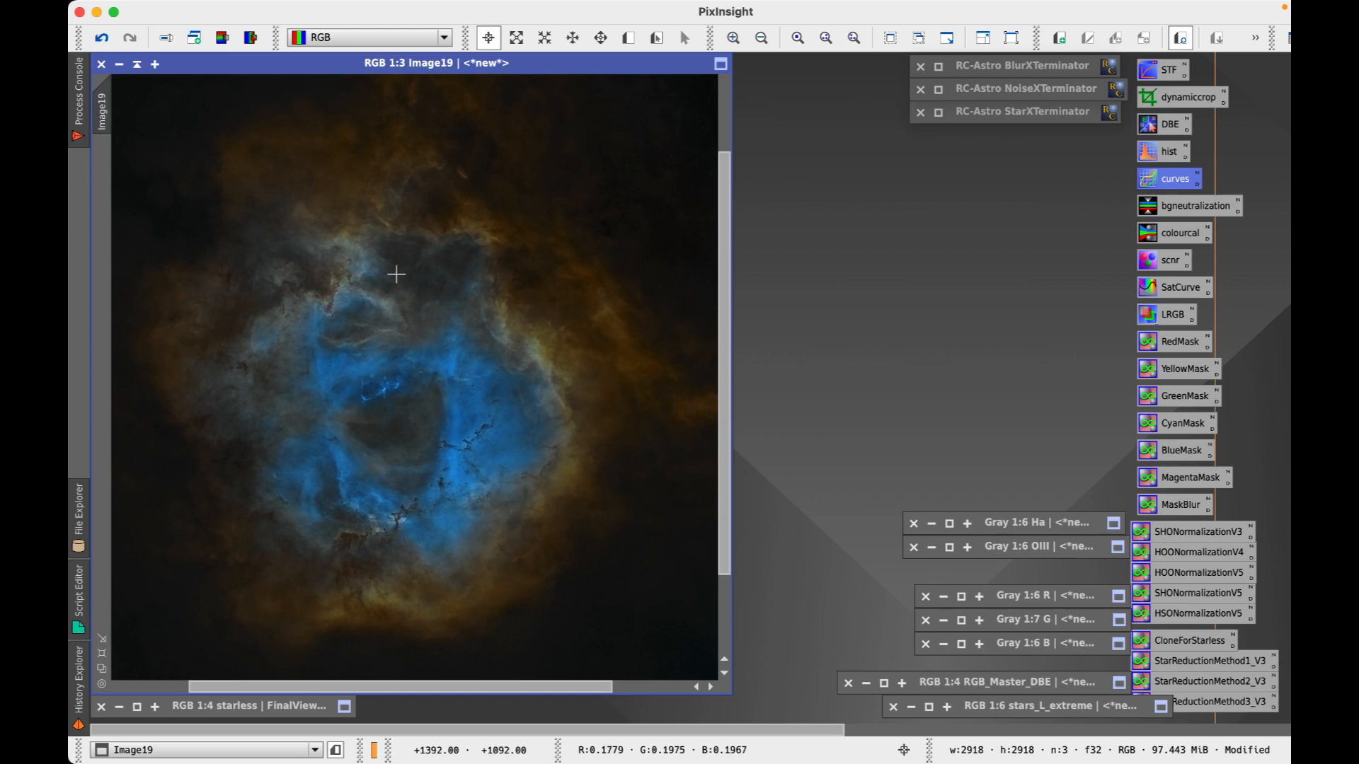
pyautogui.scroll(-1, 396, 271)
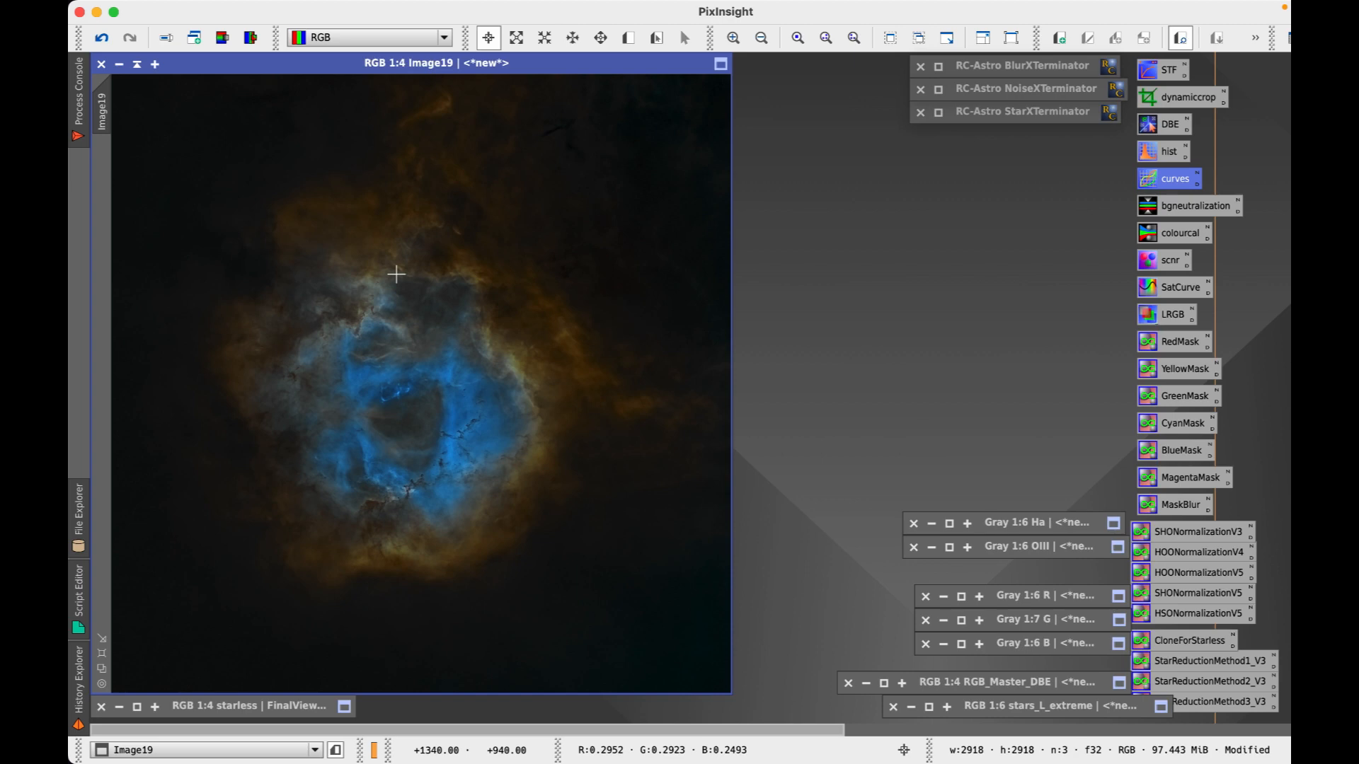
pyautogui.moveTo(597, 2)
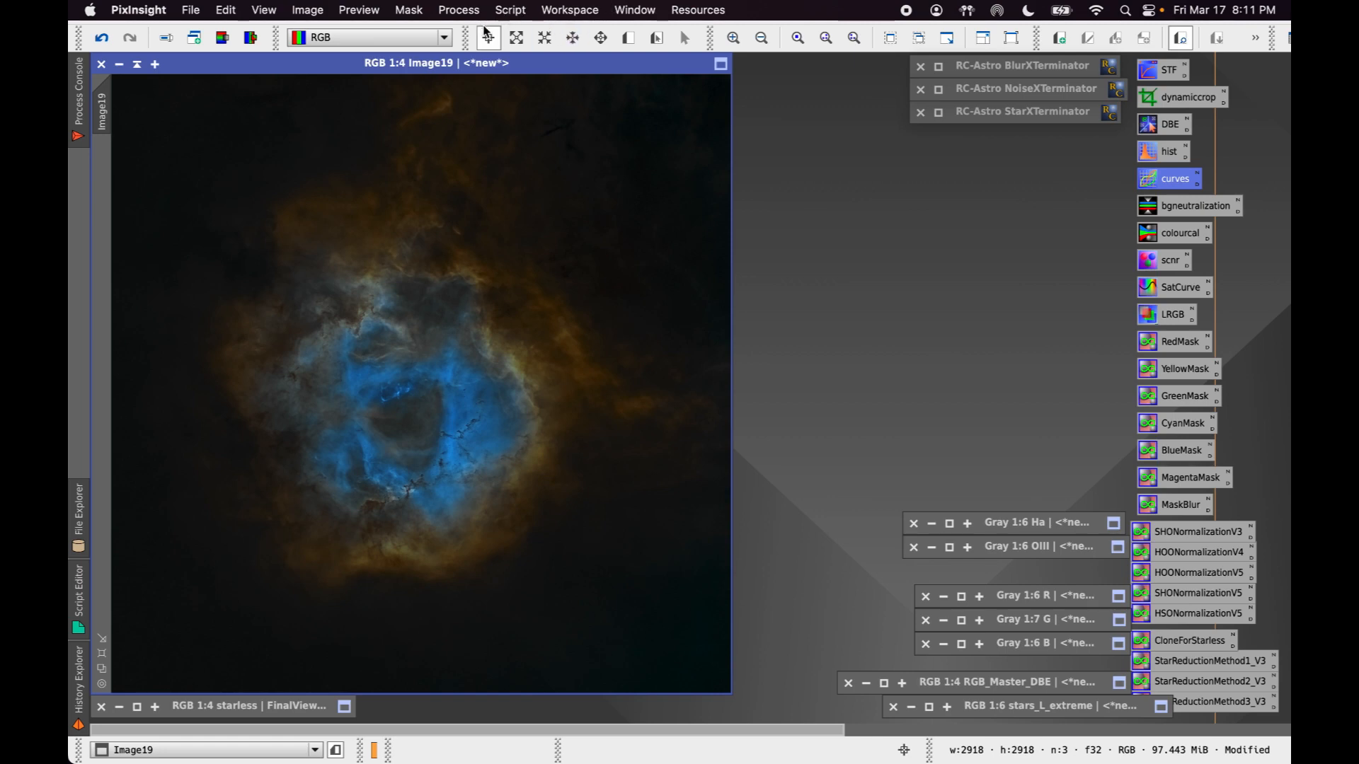
pyautogui.click(515, 10)
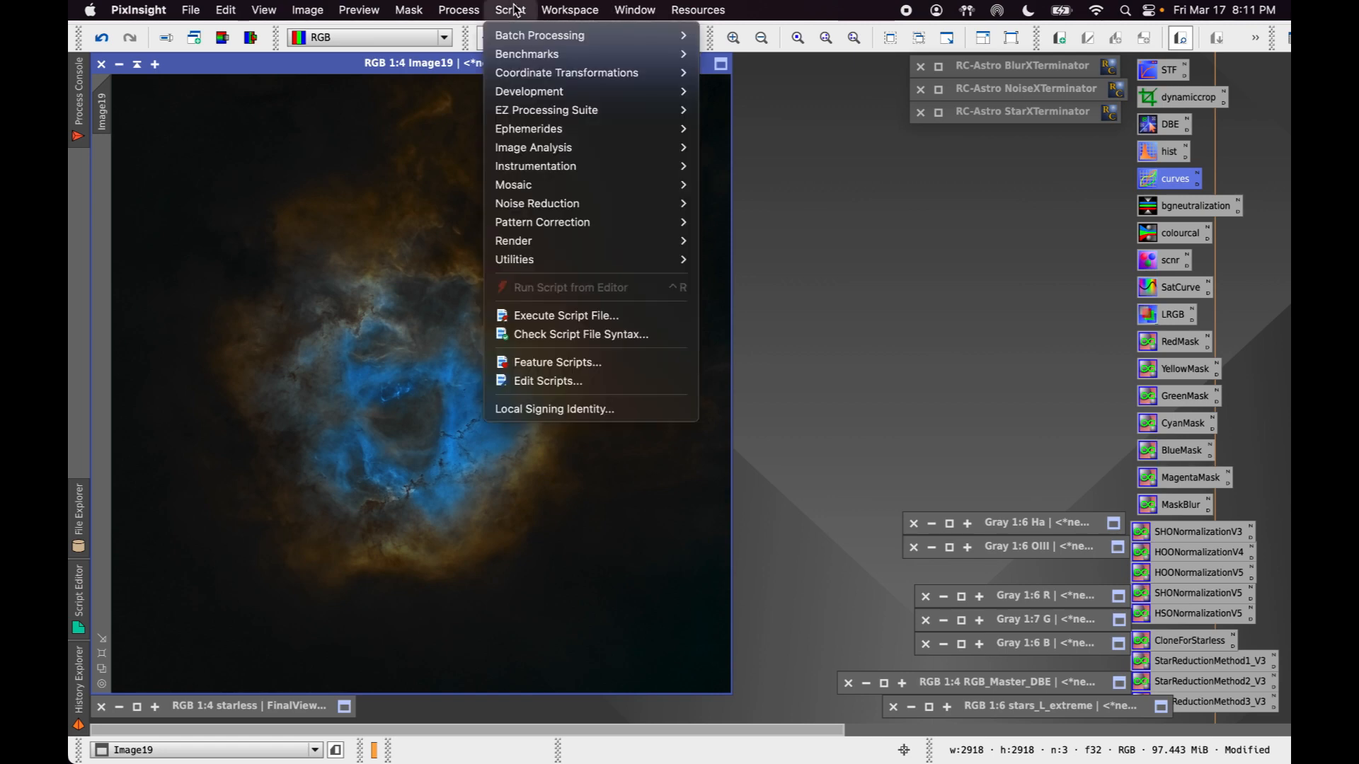
pyautogui.moveTo(573, 152)
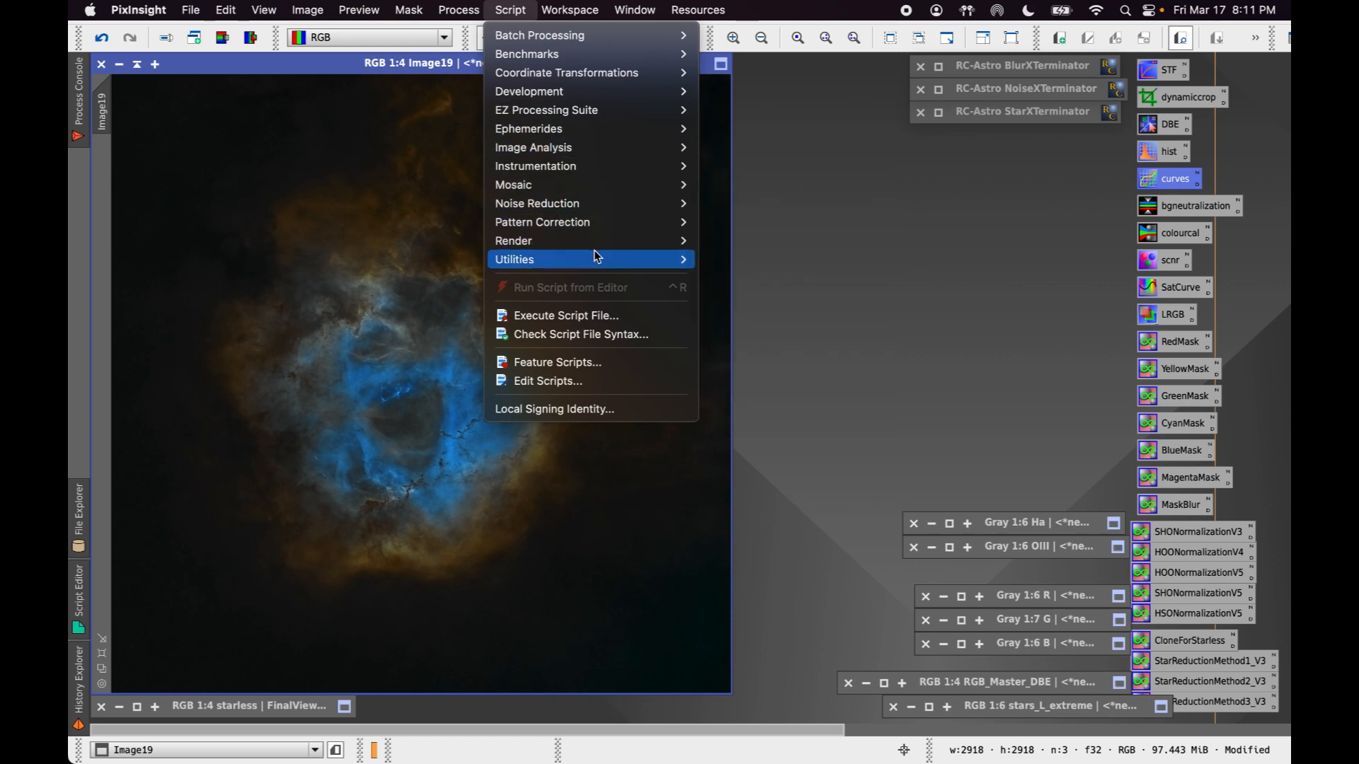
pyautogui.moveTo(596, 259)
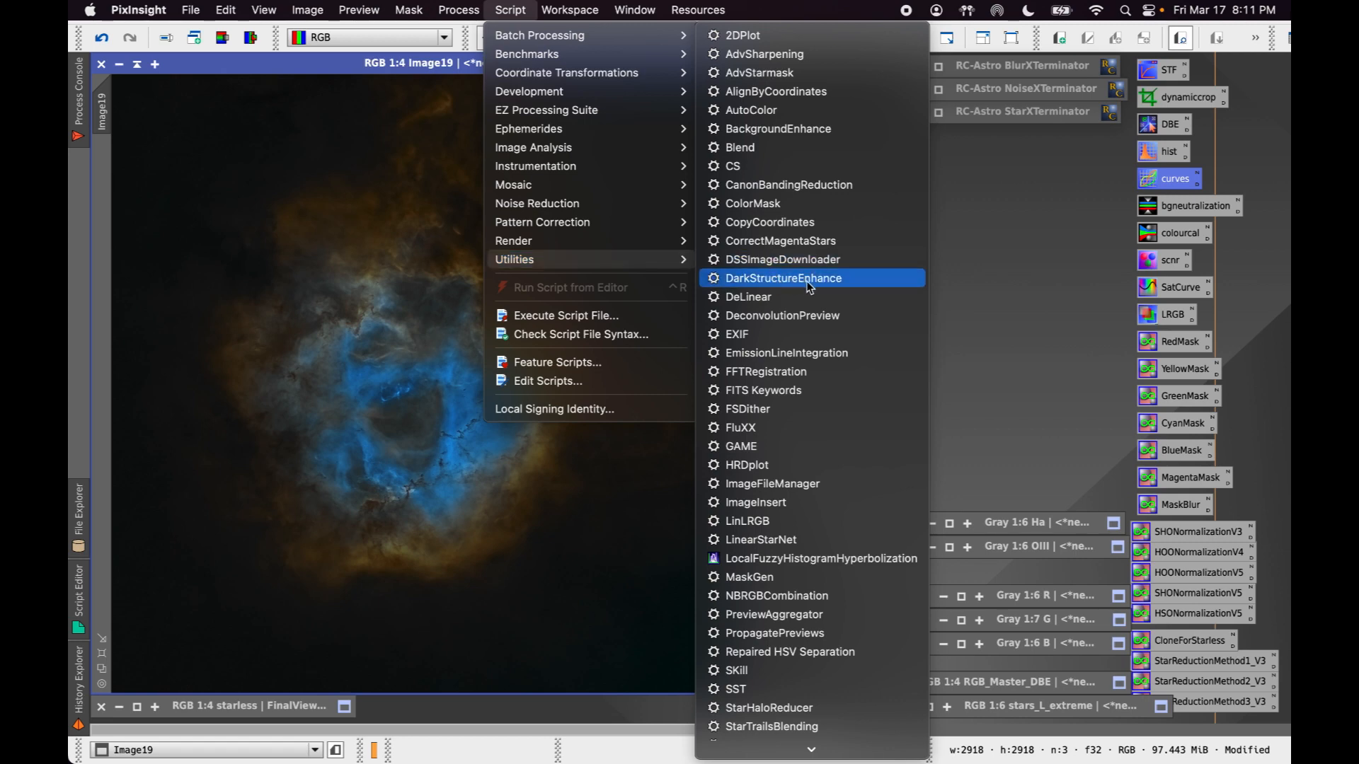
pyautogui.click(792, 137)
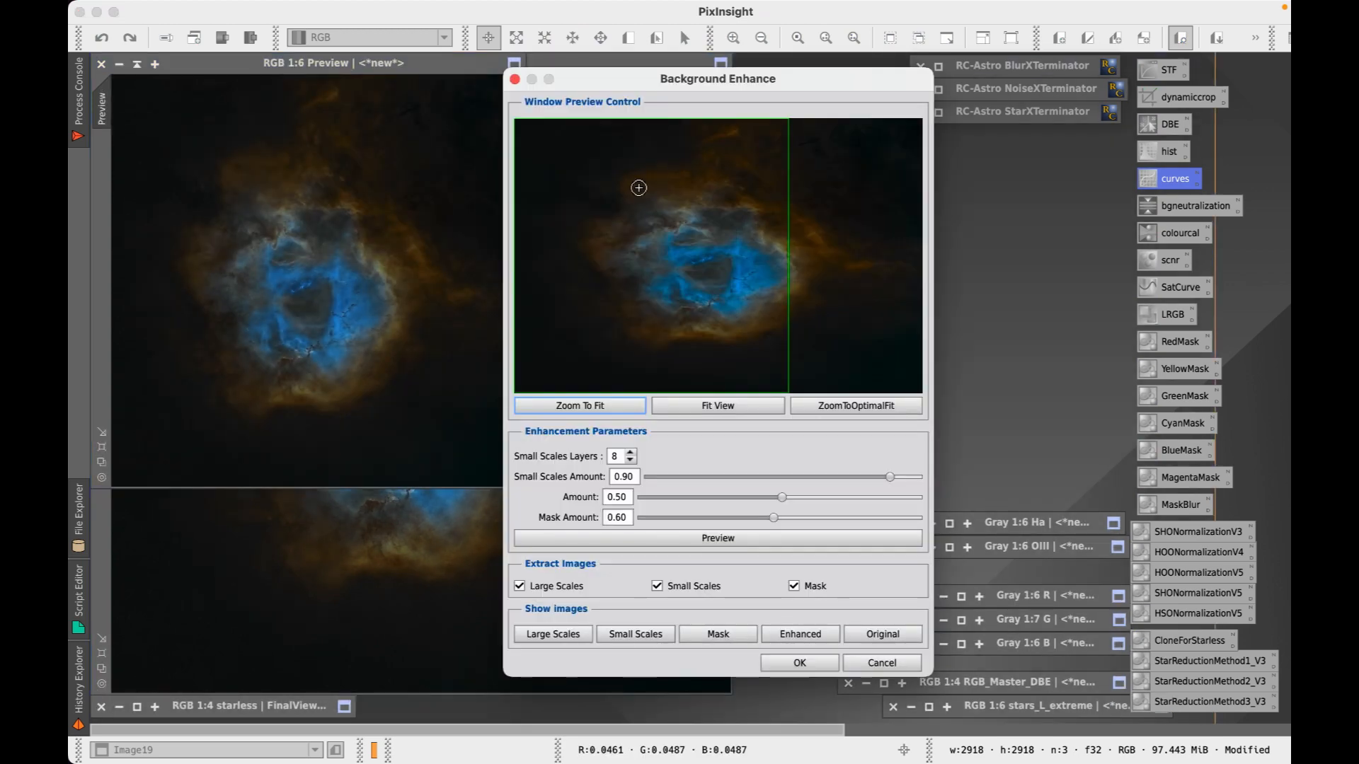
# - Fit the enhancement preview beside the dialog, preview the default settings, and regenerate it with Amount set to 0.20
pyautogui.moveTo(703, 78); pyautogui.dragTo(758, 59)
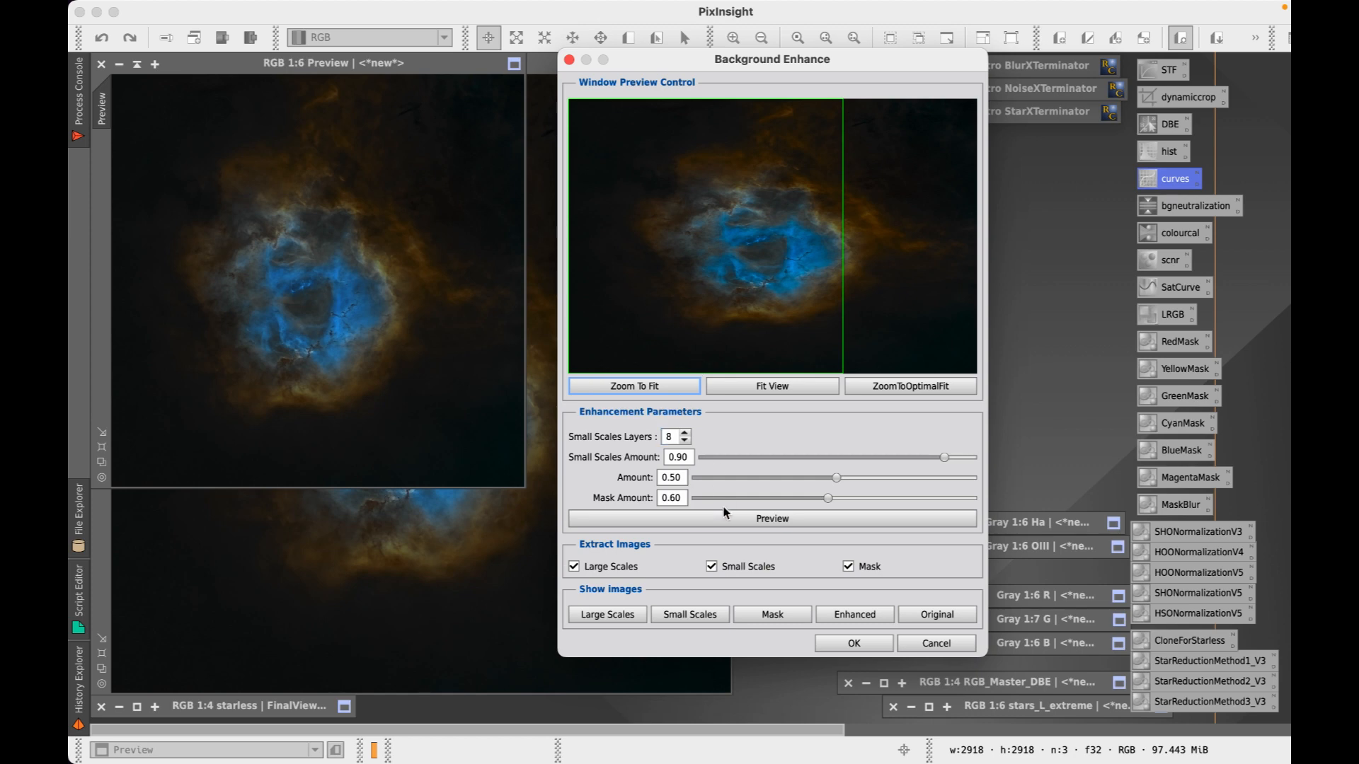
pyautogui.click(668, 388)
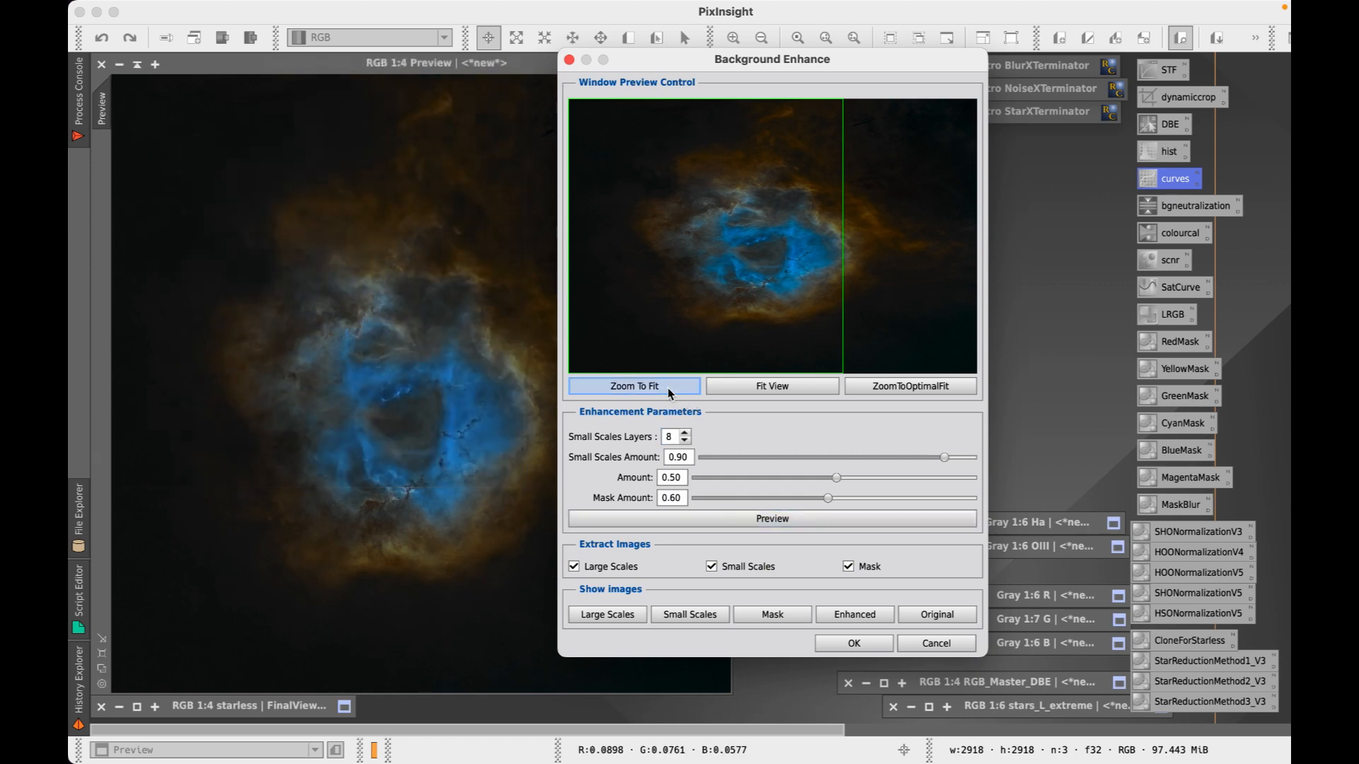
pyautogui.moveTo(740, 59); pyautogui.dragTo(833, 60)
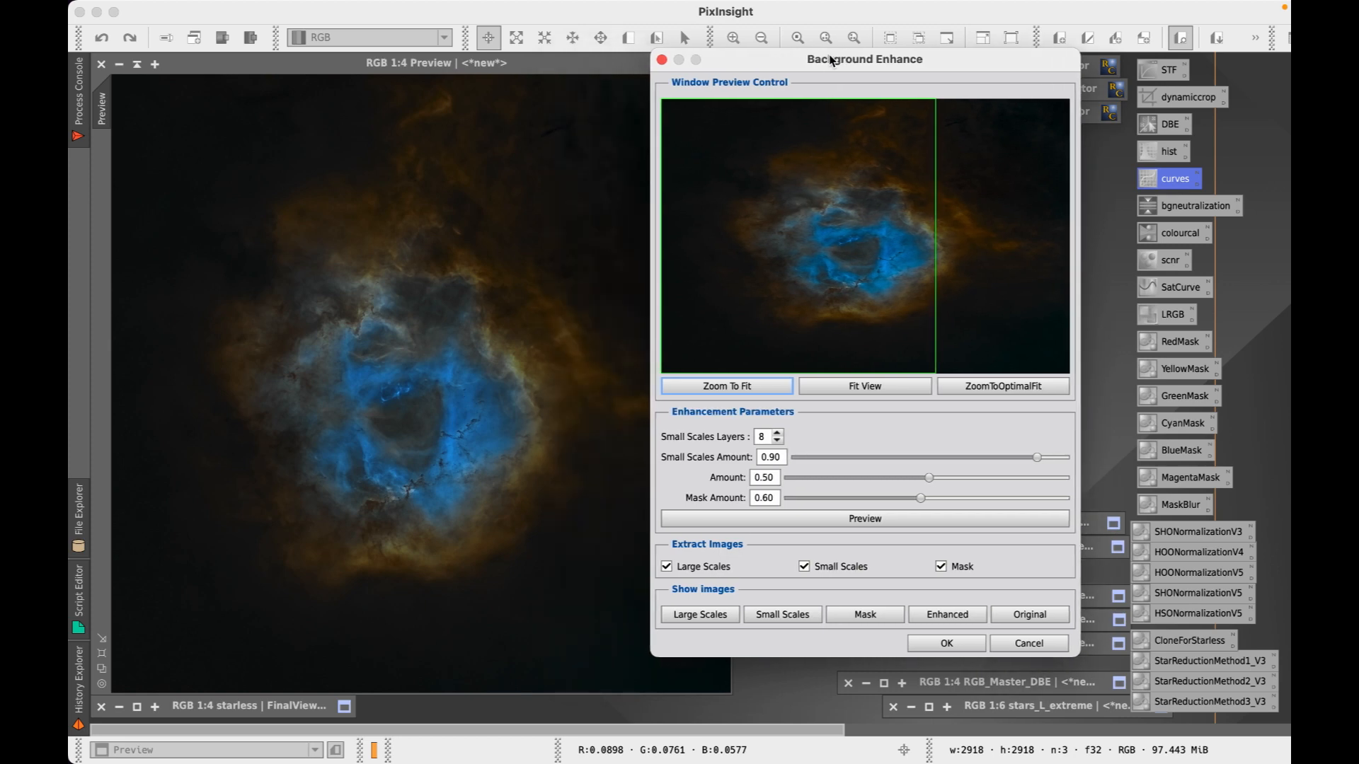
pyautogui.click(858, 521)
pyautogui.moveTo(929, 478); pyautogui.dragTo(849, 480)
pyautogui.click(891, 520)
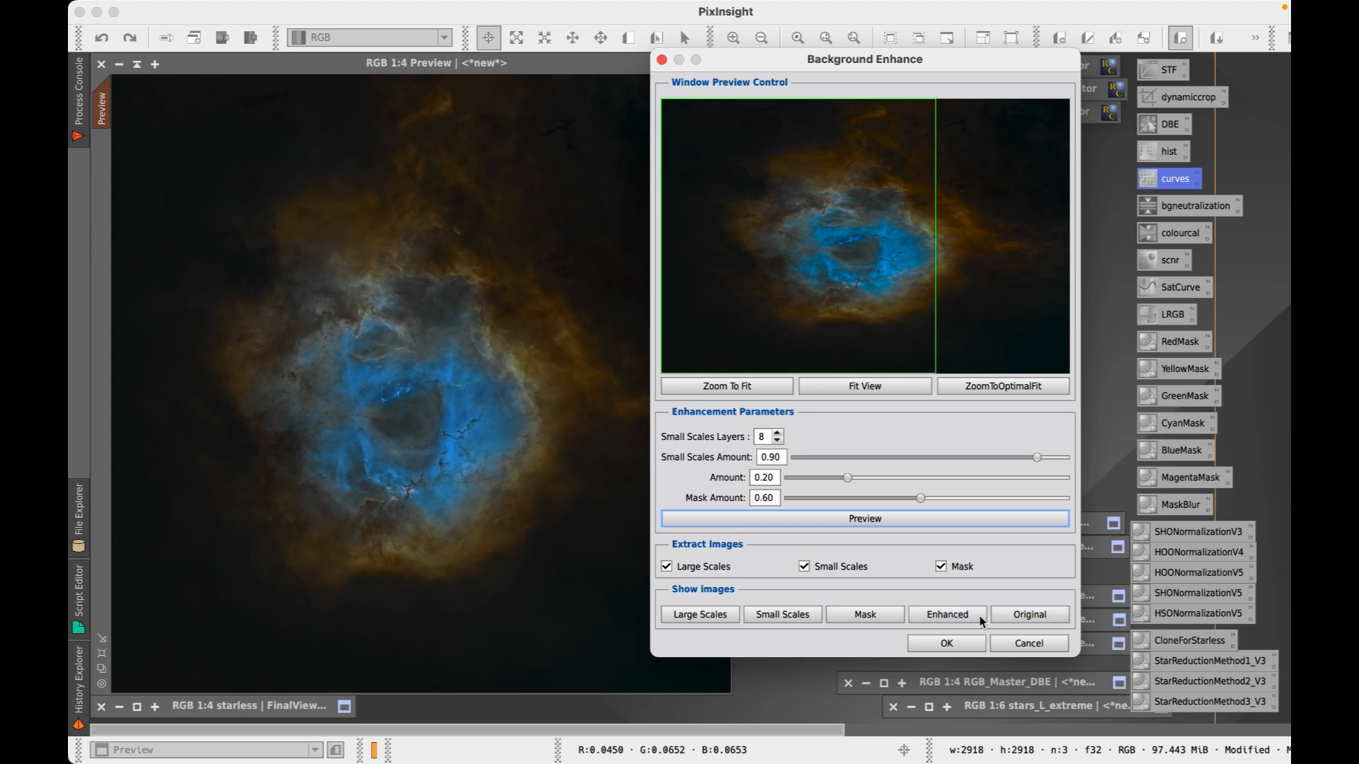
# - Compare the enhanced and original versions of the nebula repeatedly in the preview, finishing on the enhanced version
pyautogui.click(1037, 618)
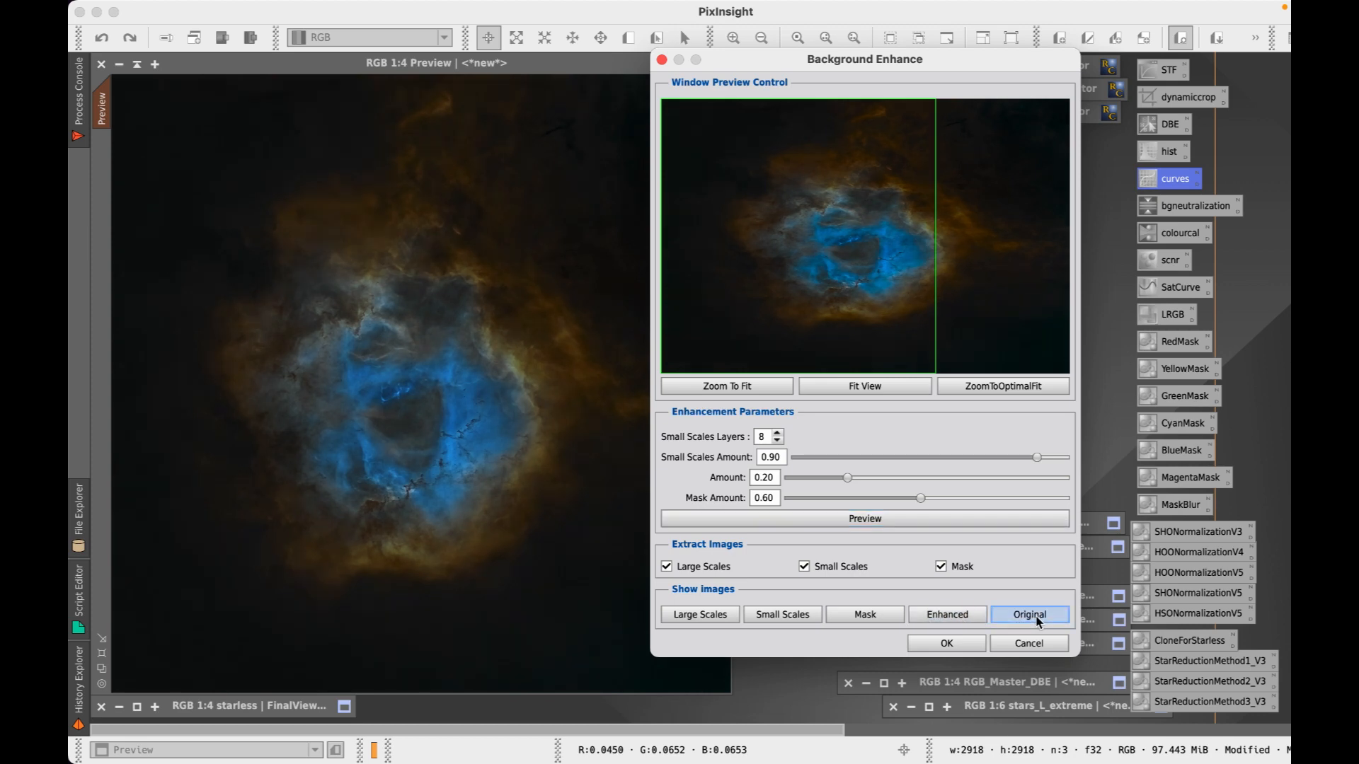
pyautogui.click(964, 617)
pyautogui.click(1017, 615)
pyautogui.click(957, 617)
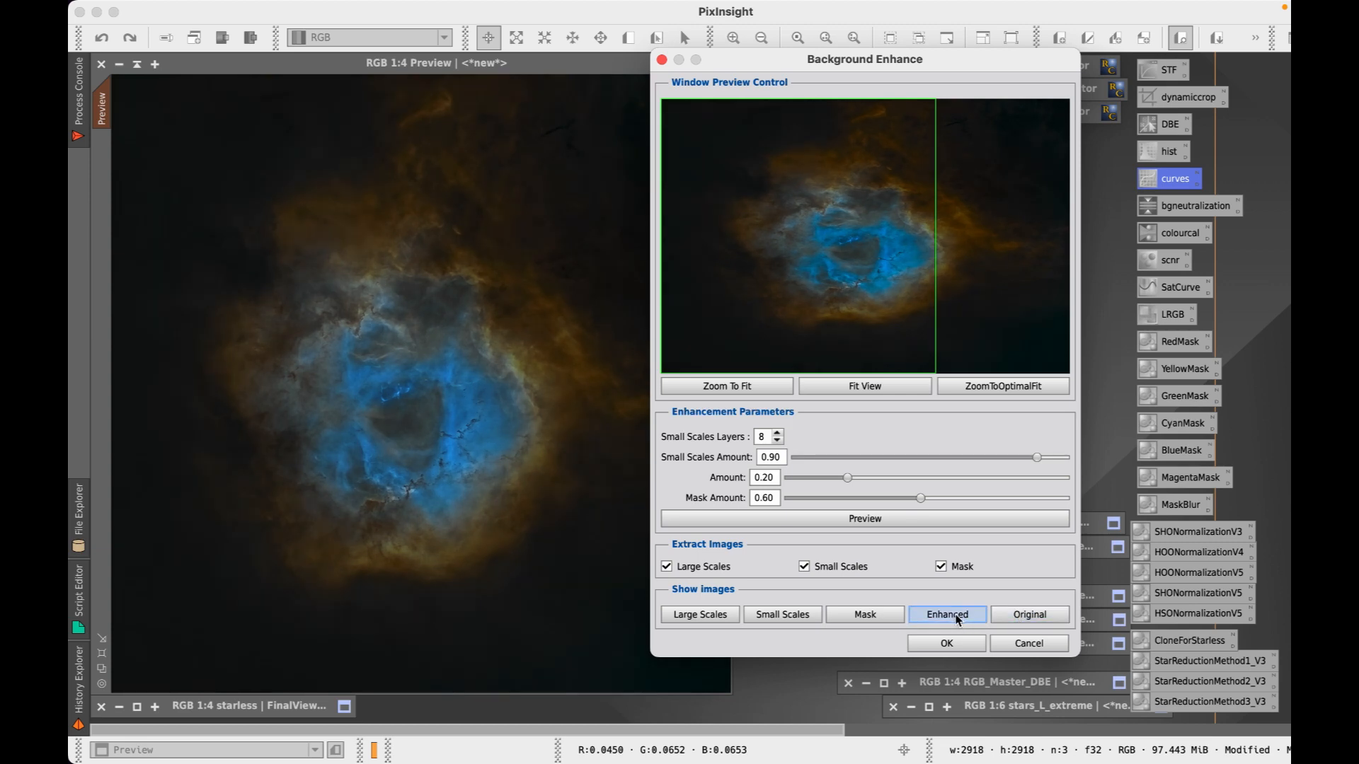
pyautogui.click(1016, 617)
pyautogui.click(953, 618)
pyautogui.click(1022, 615)
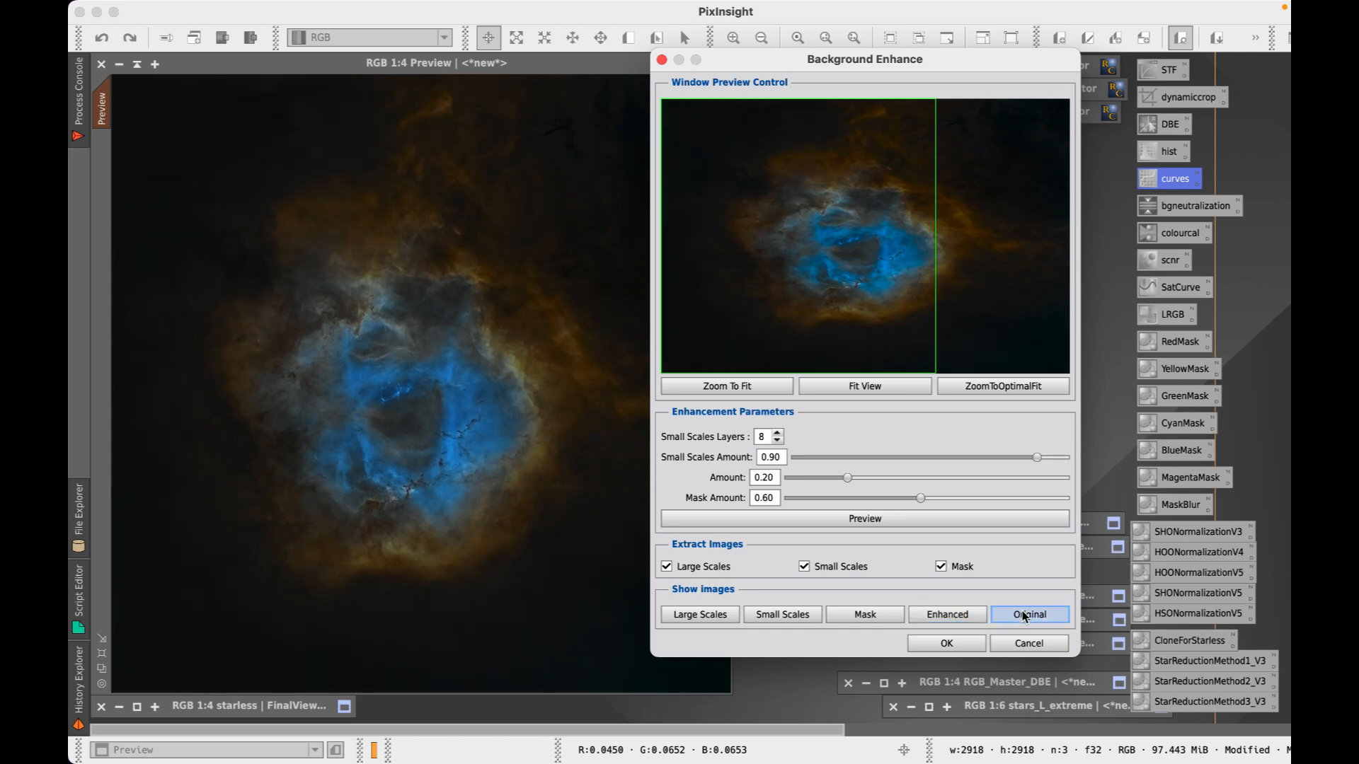
pyautogui.click(955, 615)
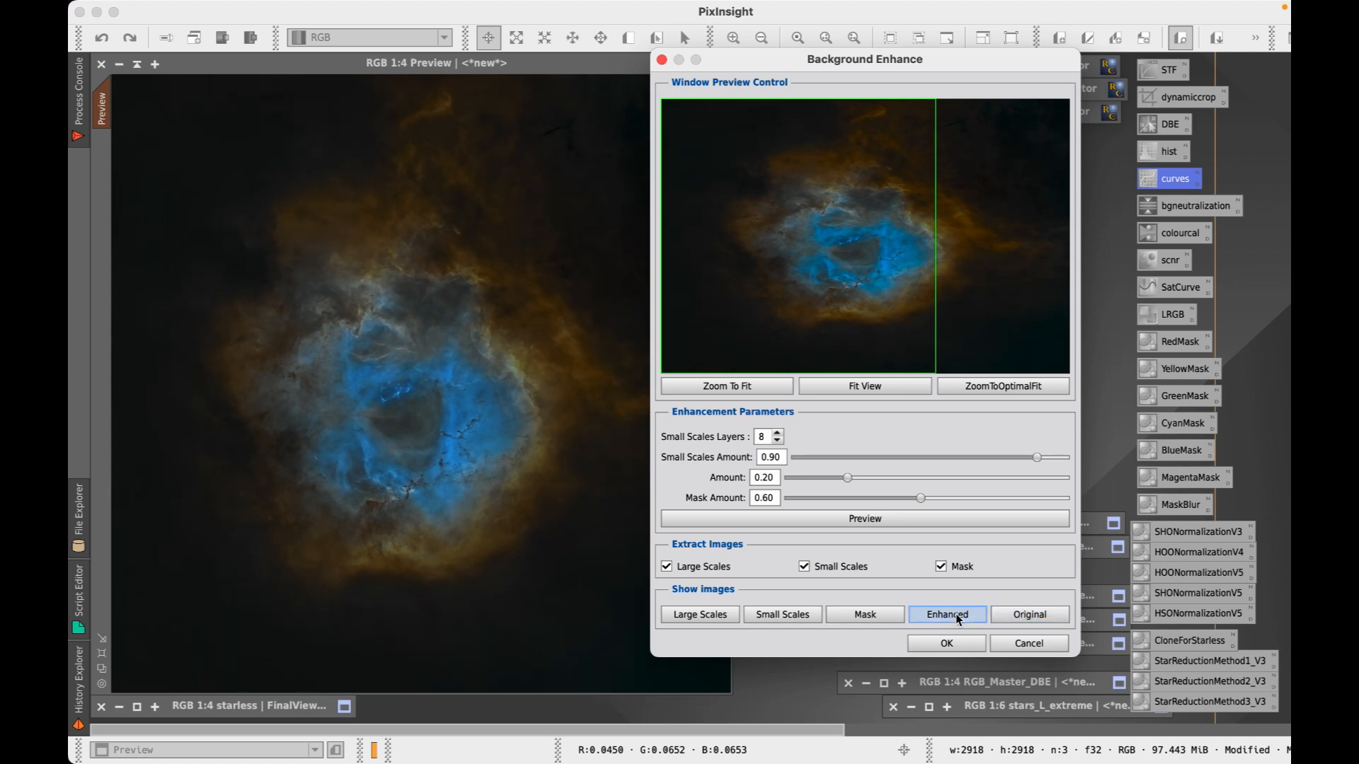
pyautogui.click(1013, 617)
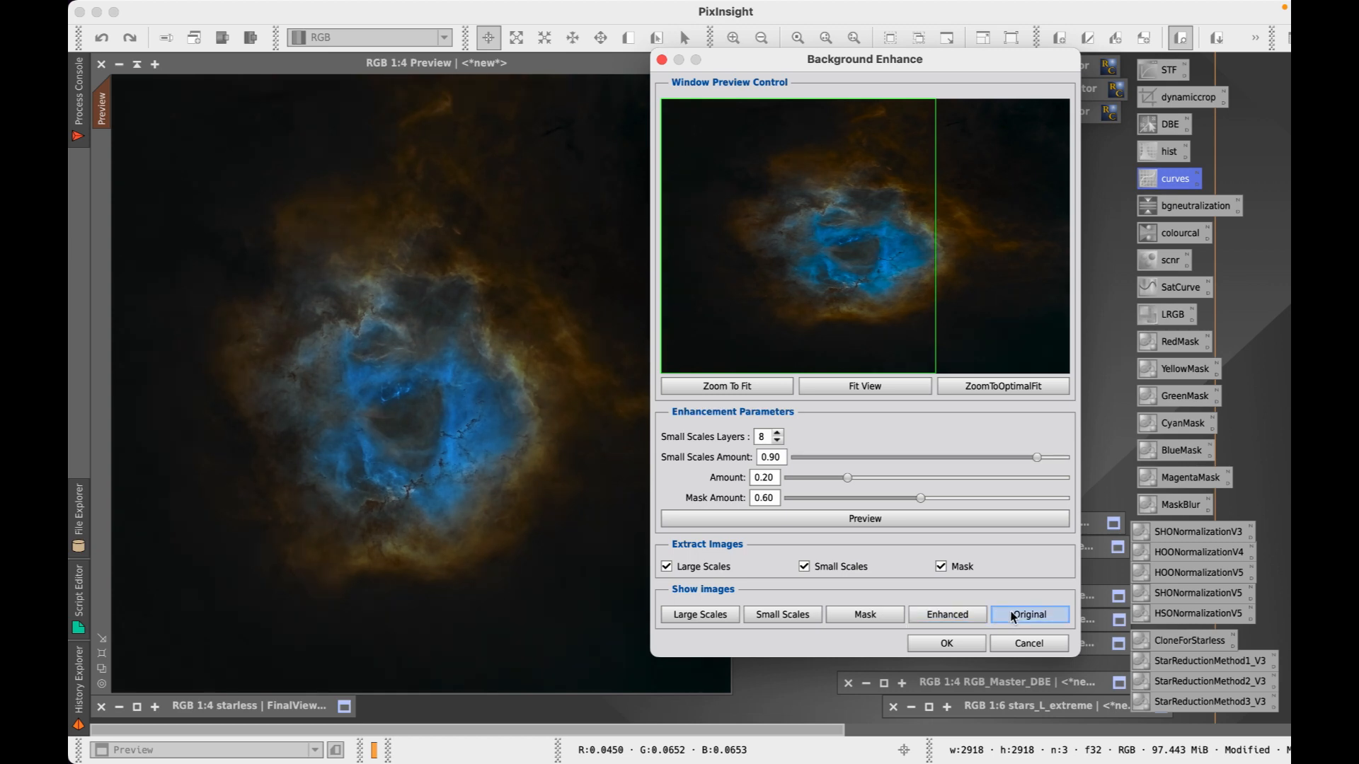
pyautogui.click(949, 615)
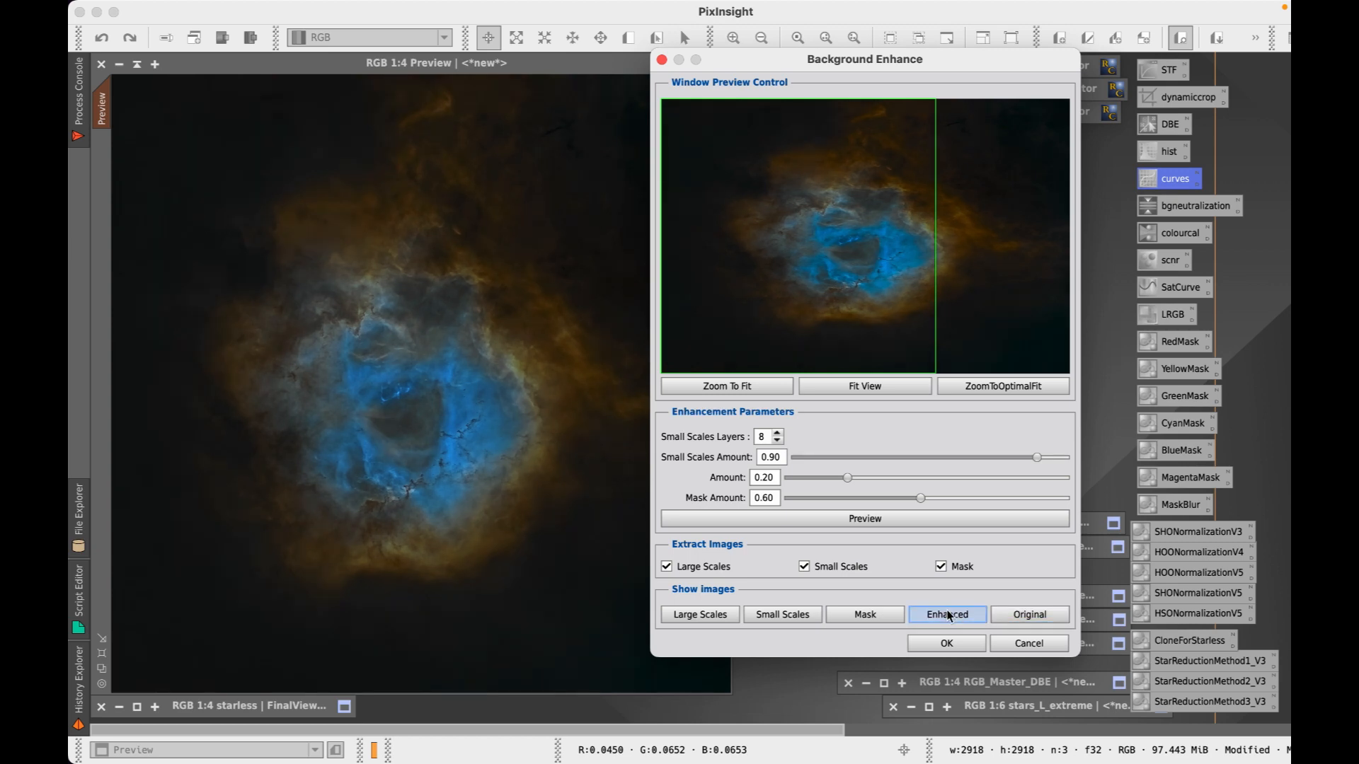
pyautogui.click(1025, 615)
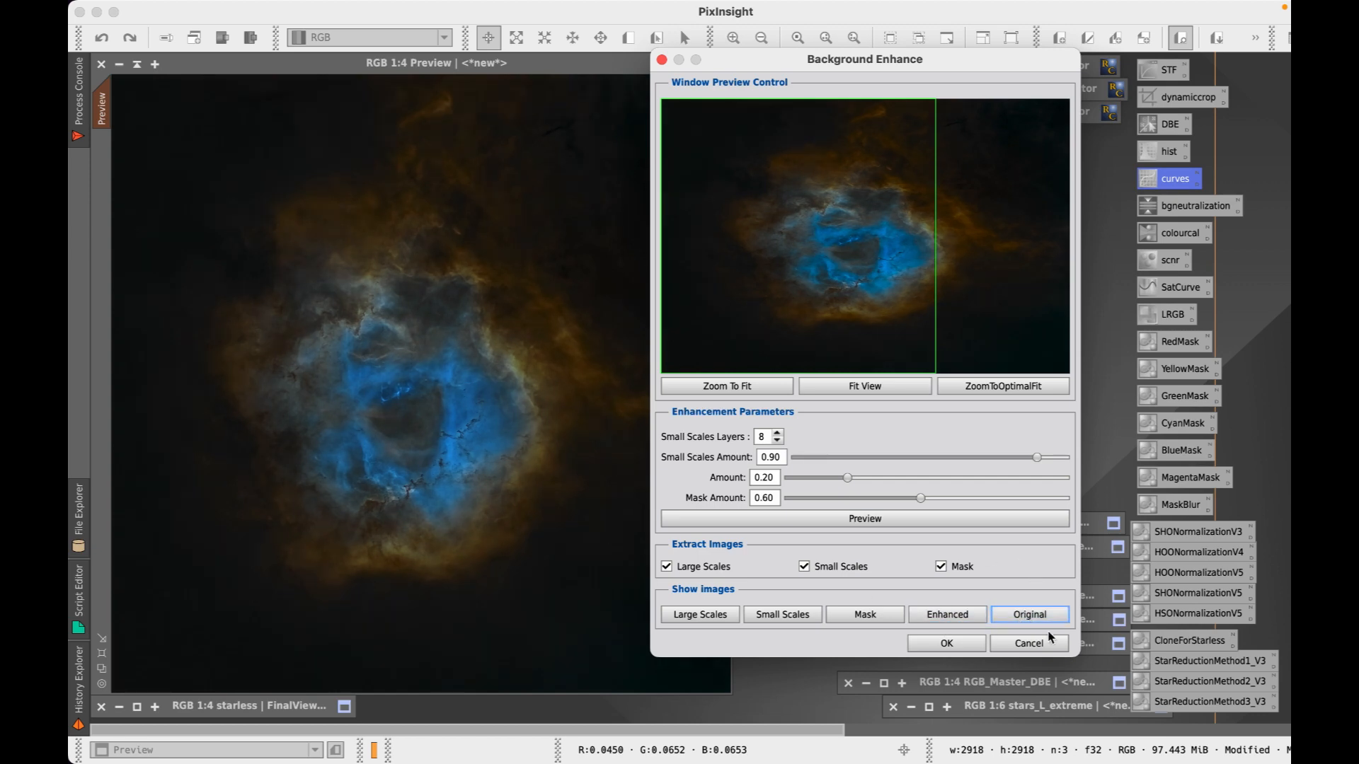
pyautogui.click(960, 617)
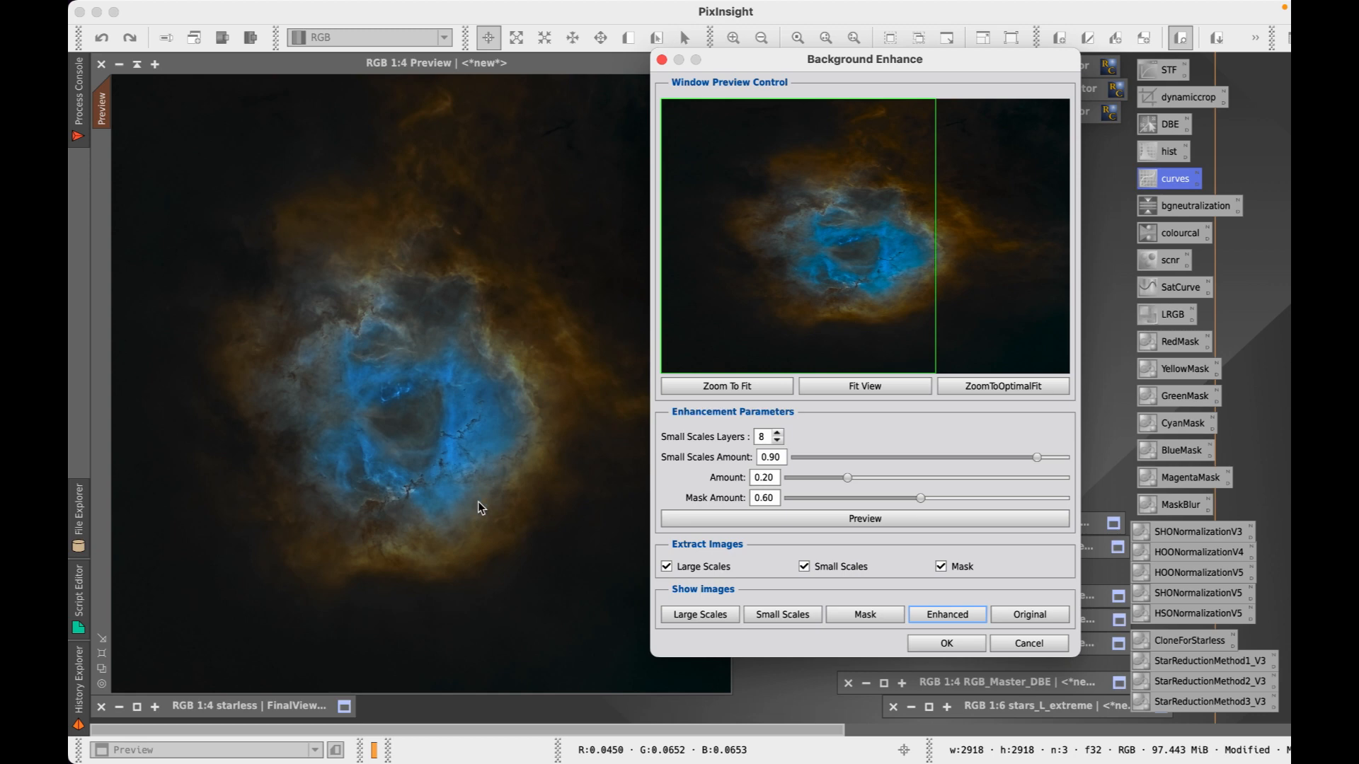
pyautogui.click(1030, 616)
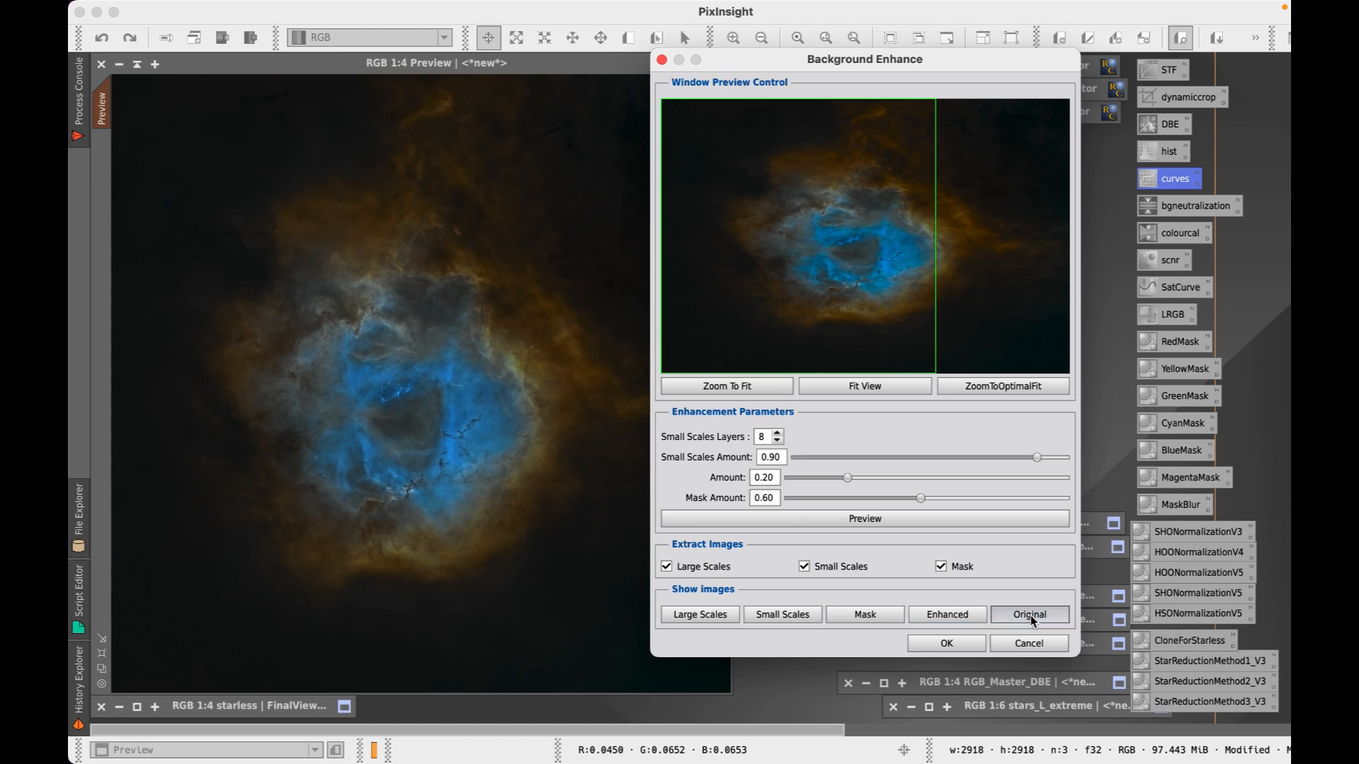
pyautogui.click(947, 615)
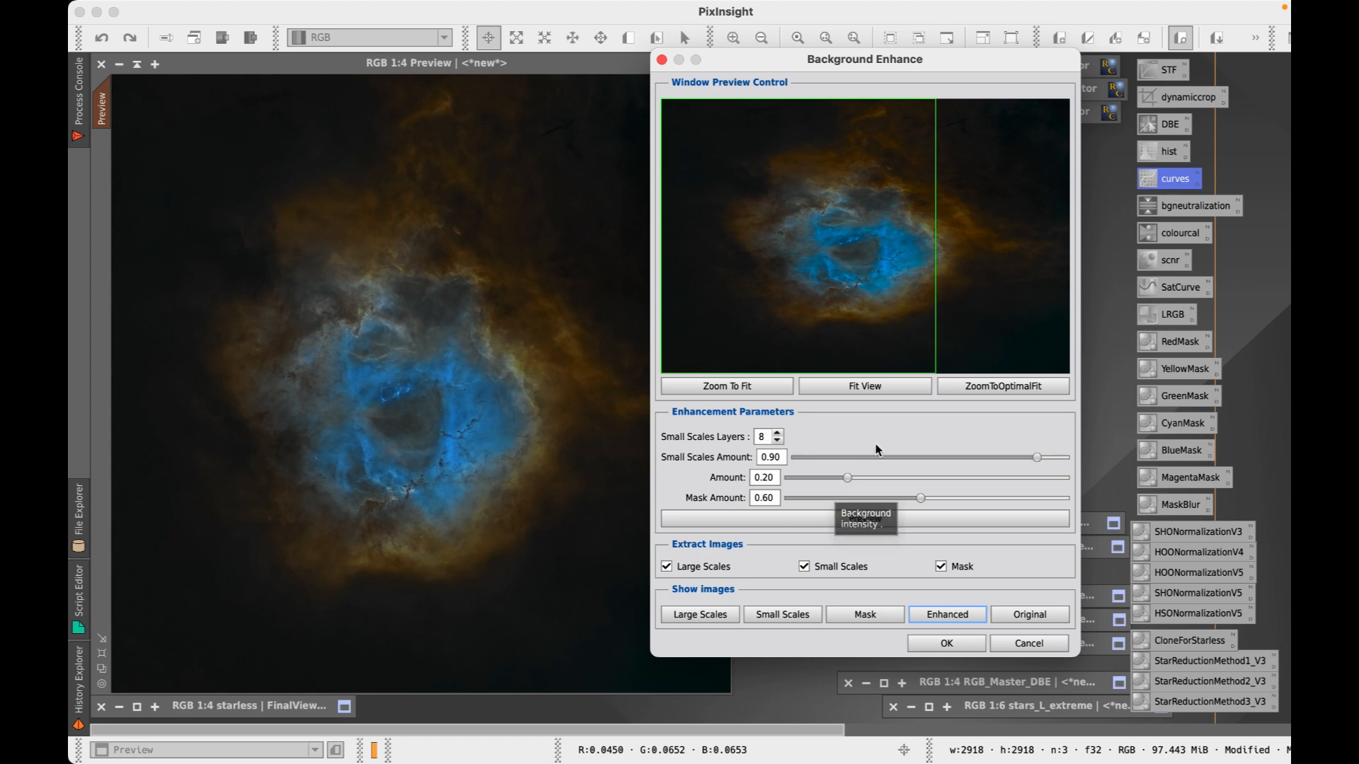
# - Apply the background enhancement with its current parameters and discard the extracted MaskView image
pyautogui.click(957, 646)
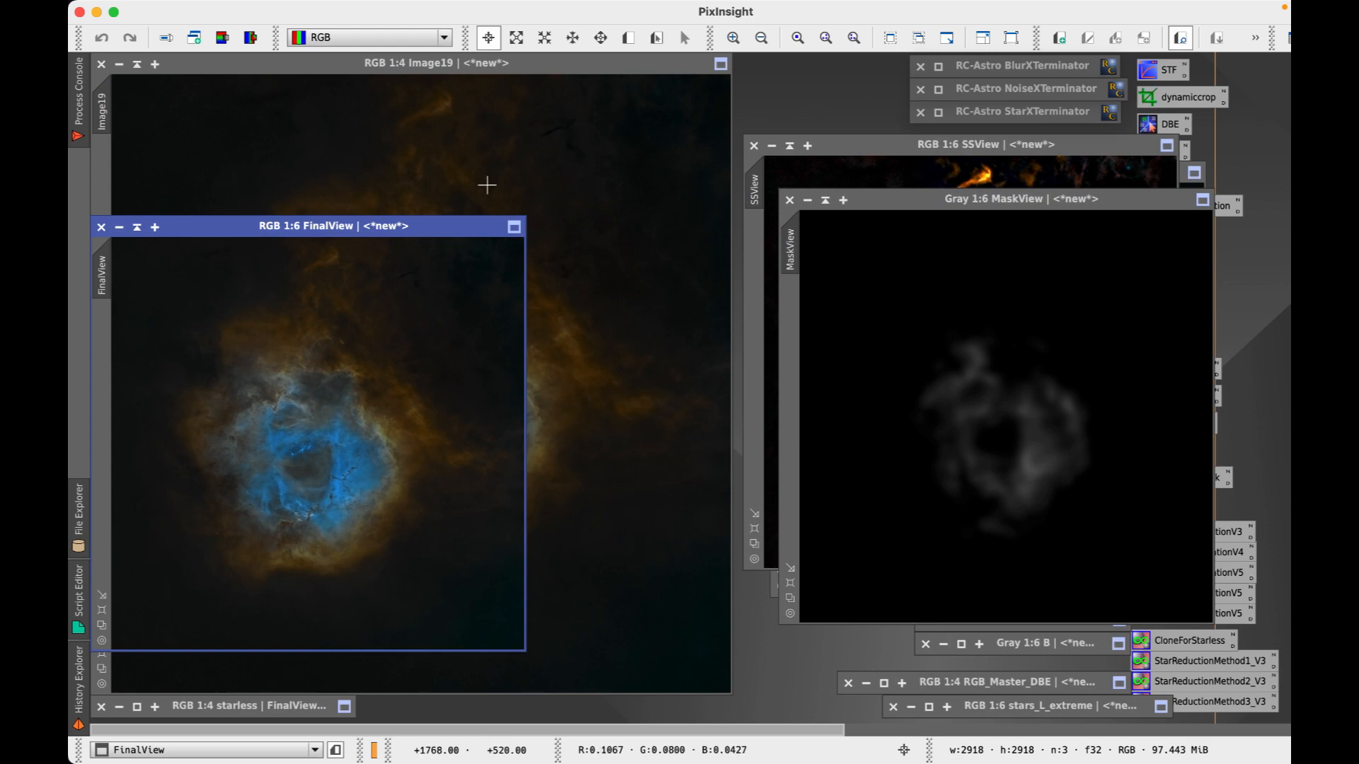
pyautogui.click(790, 200)
pyautogui.click(790, 427)
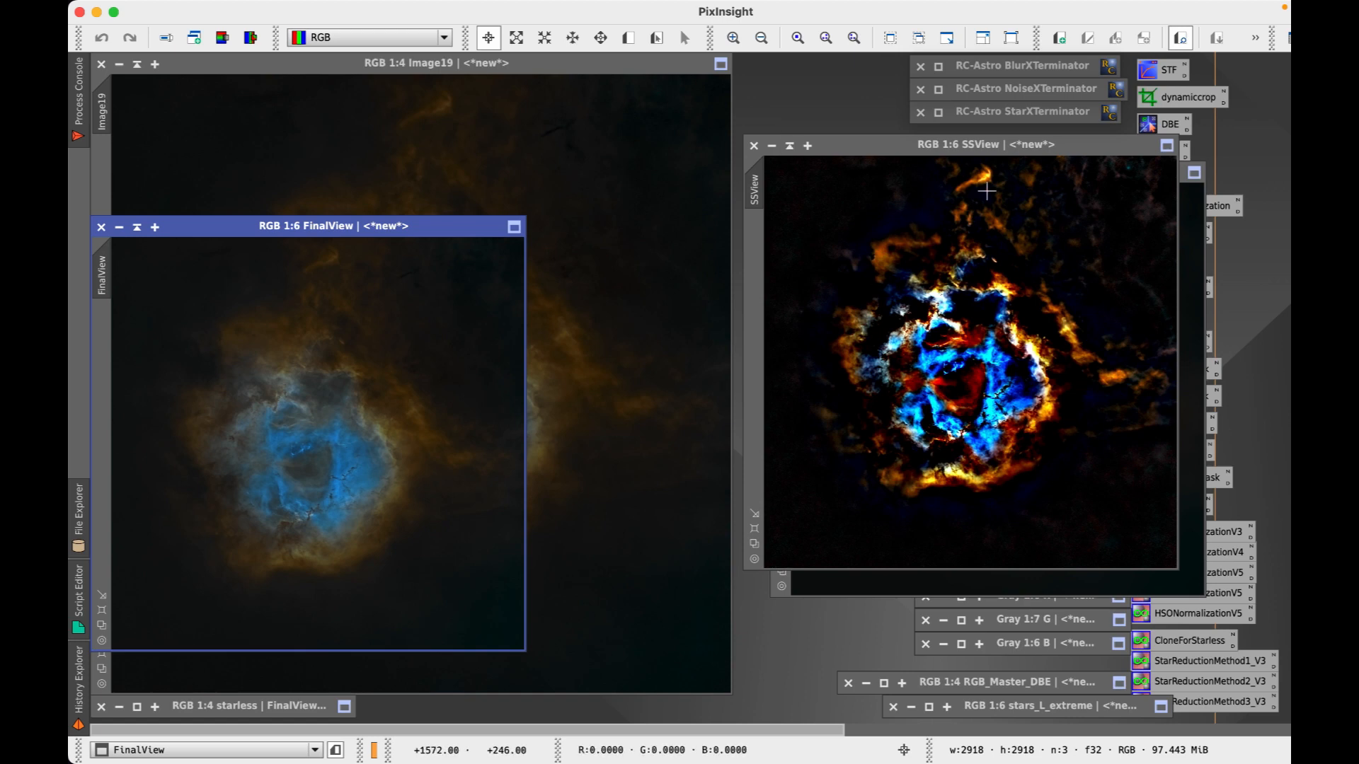
# - Inspect the small-scales image SSView up close, then discard it together with the large-scales image LSView
pyautogui.moveTo(981, 154); pyautogui.dragTo(799, 177)
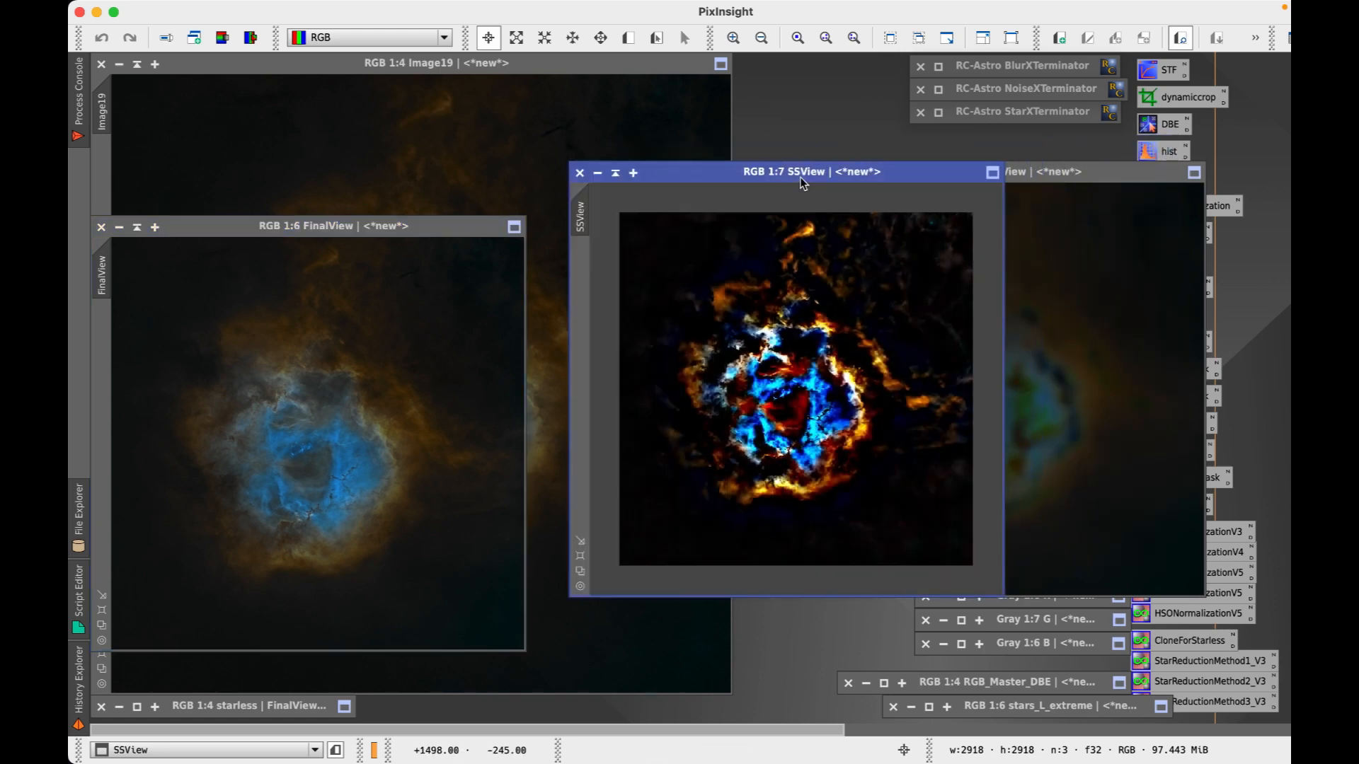
pyautogui.scroll(4, 775, 350)
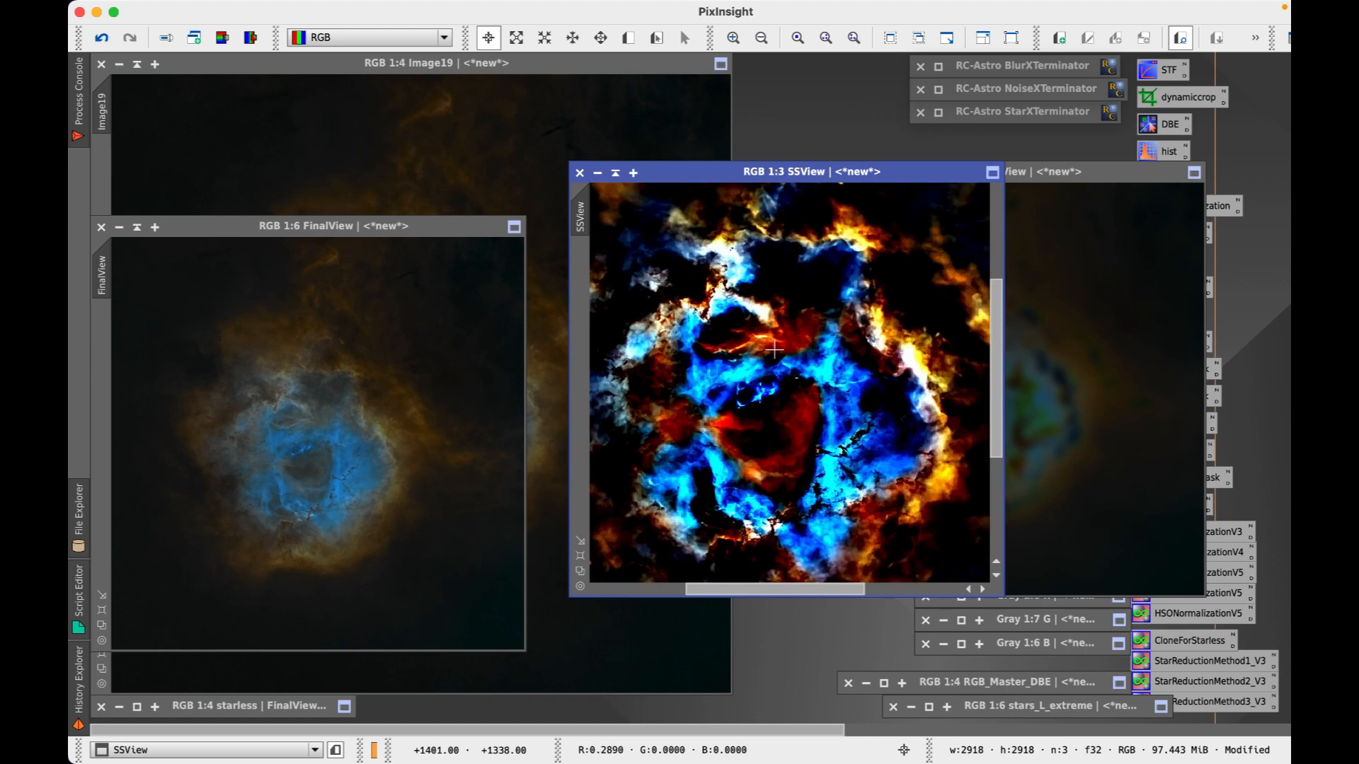
pyautogui.scroll(1, 774, 350)
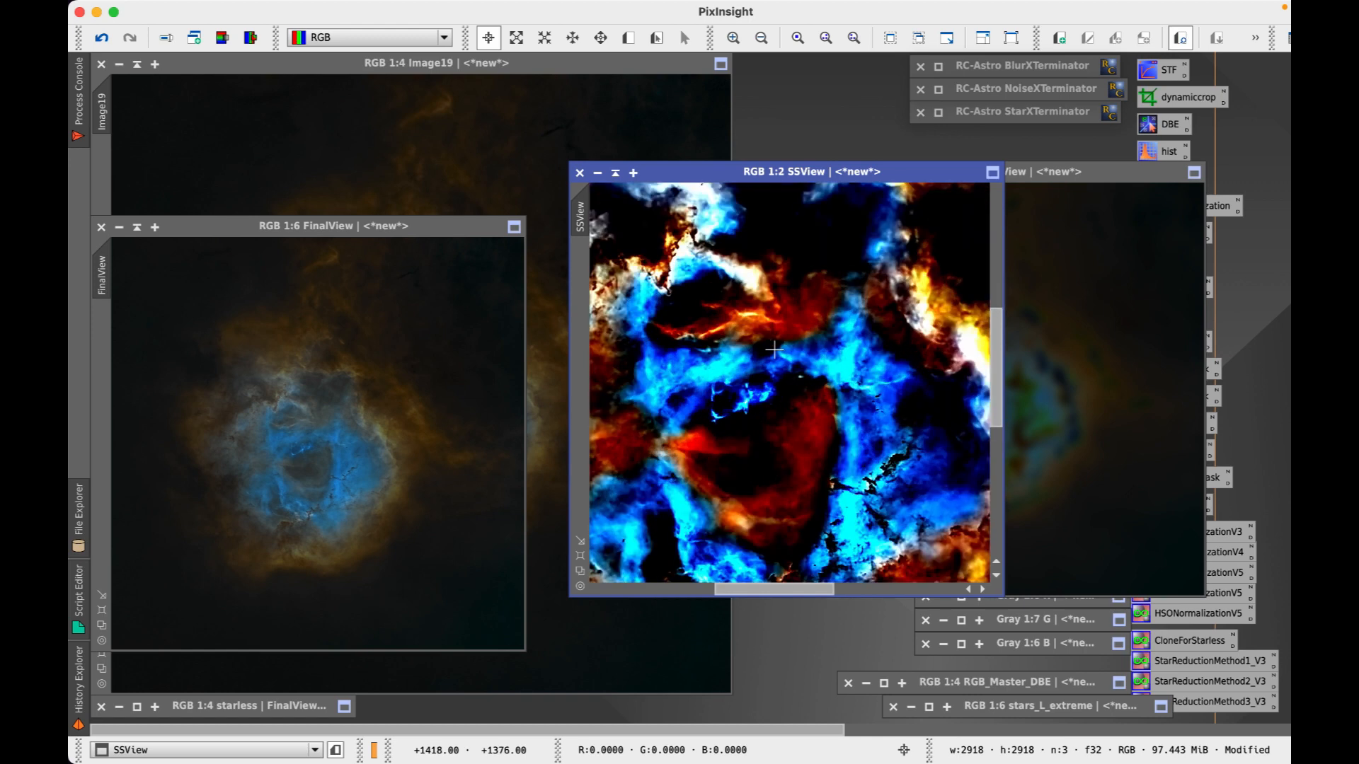
pyautogui.scroll(-2, 774, 350)
pyautogui.scroll(-1, 768, 359)
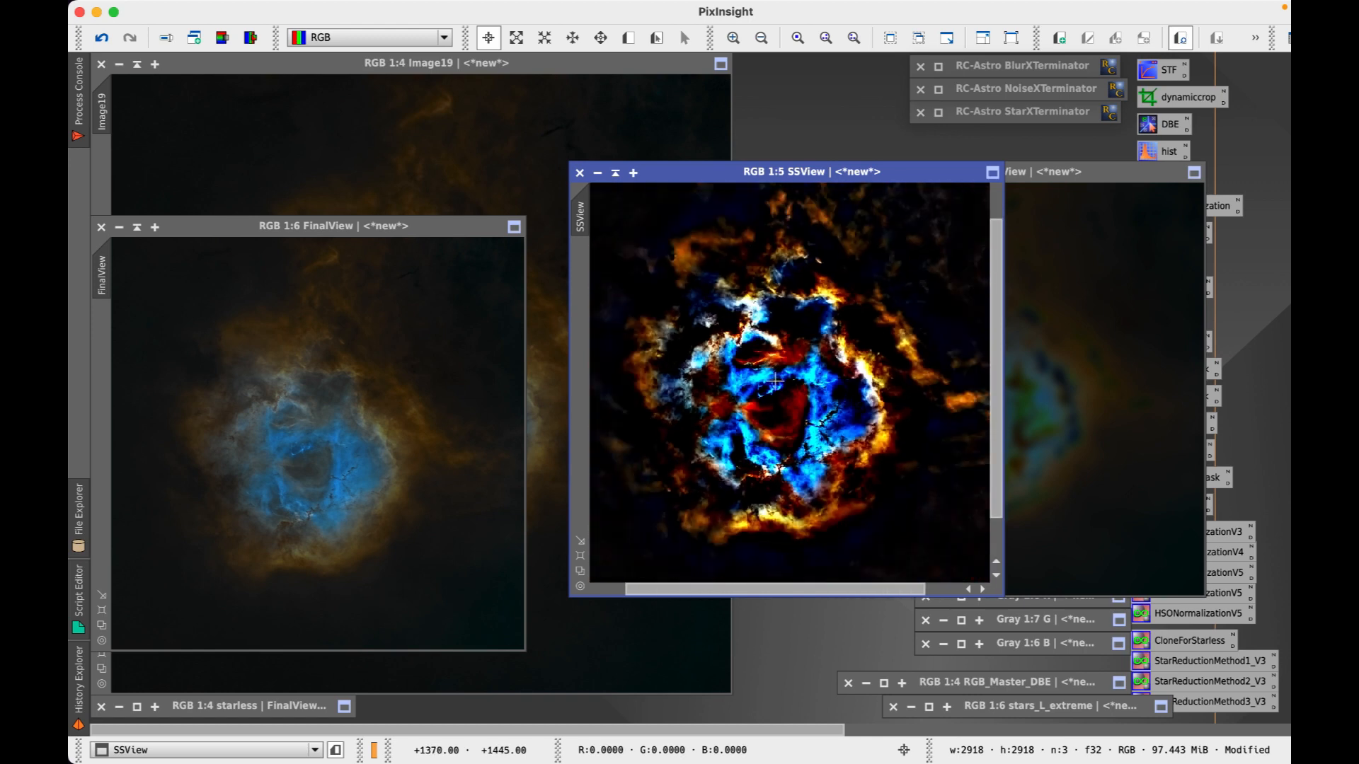
pyautogui.click(579, 172)
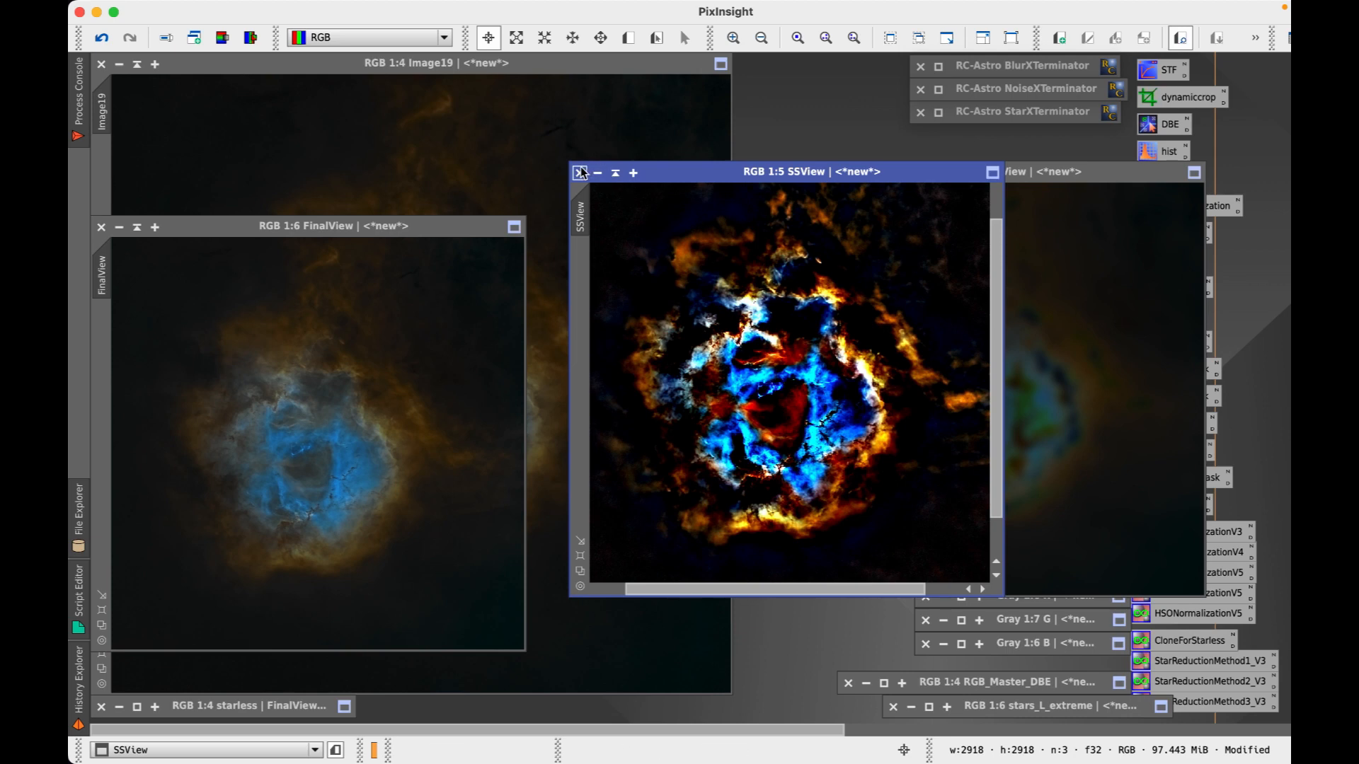
pyautogui.click(812, 429)
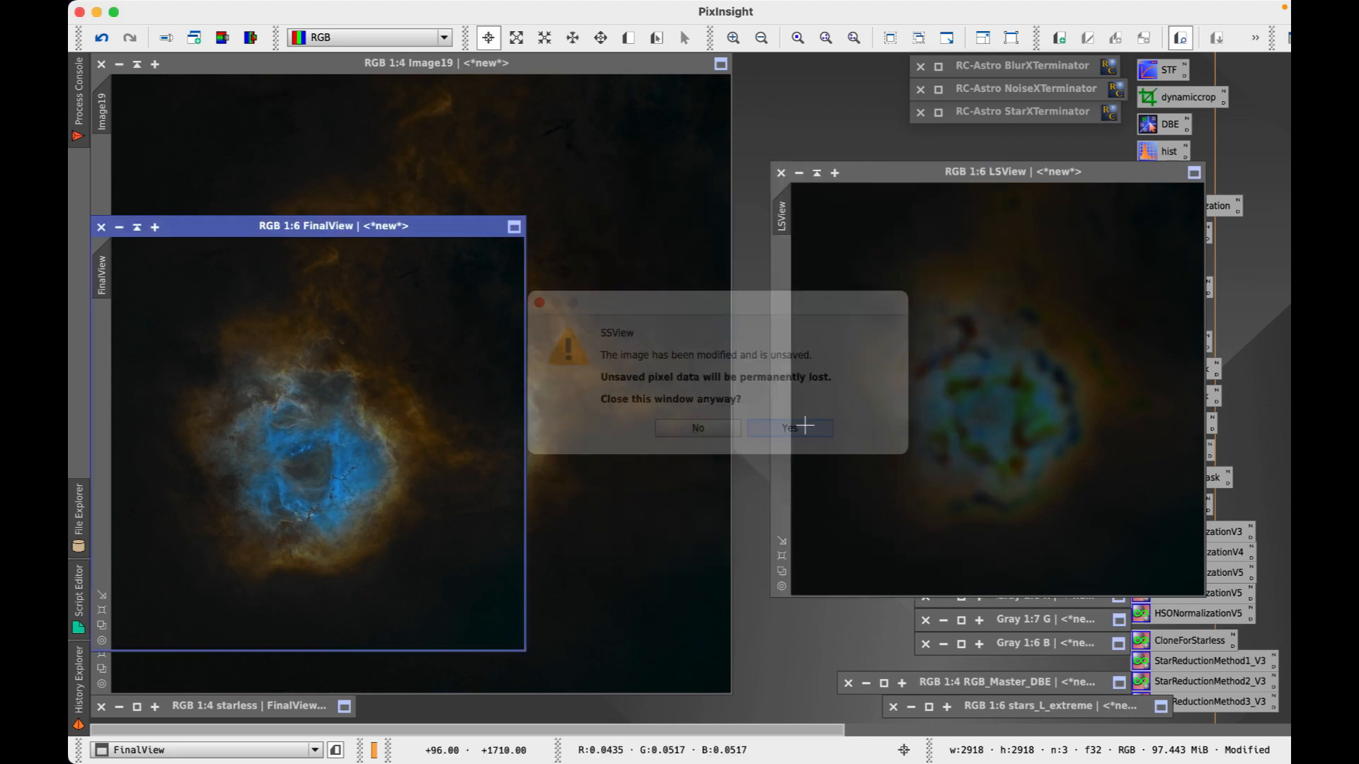
pyautogui.click(781, 174)
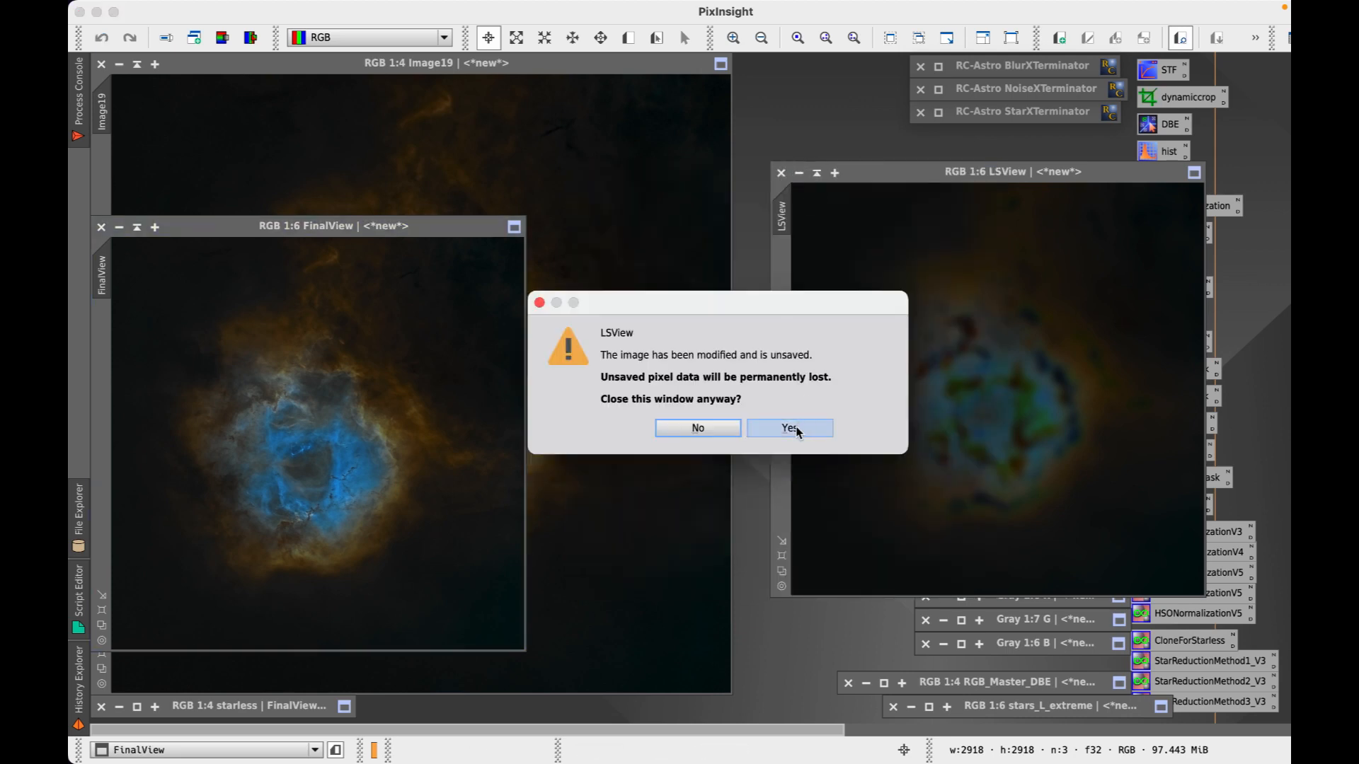
pyautogui.click(795, 428)
# - Move the FinalView window aside and minimise the Image19 window to the lower edge of the workspace
pyautogui.moveTo(352, 234); pyautogui.dragTo(891, 172)
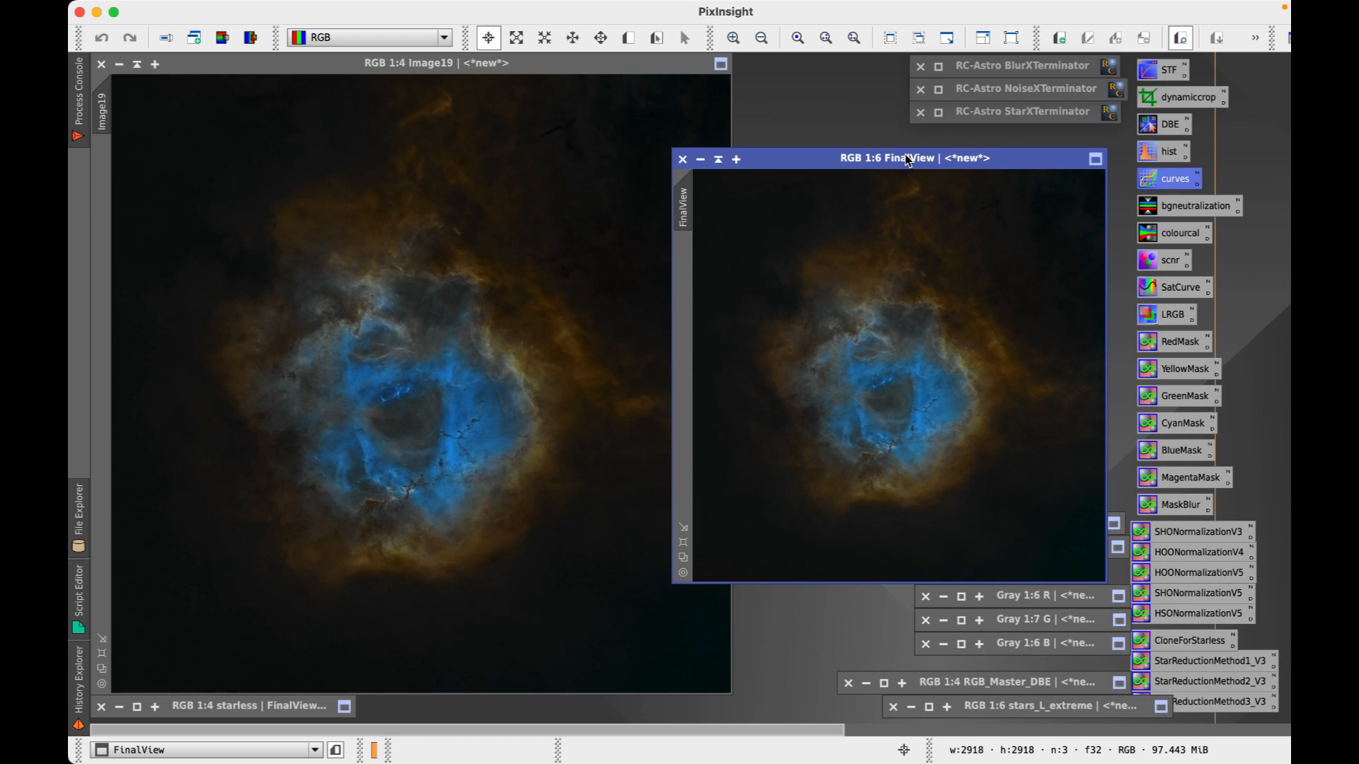
pyautogui.moveTo(366, 67); pyautogui.dragTo(409, 88)
pyautogui.hotkey('ctrl', '-')
pyautogui.click(177, 87)
pyautogui.moveTo(464, 395); pyautogui.dragTo(646, 712)
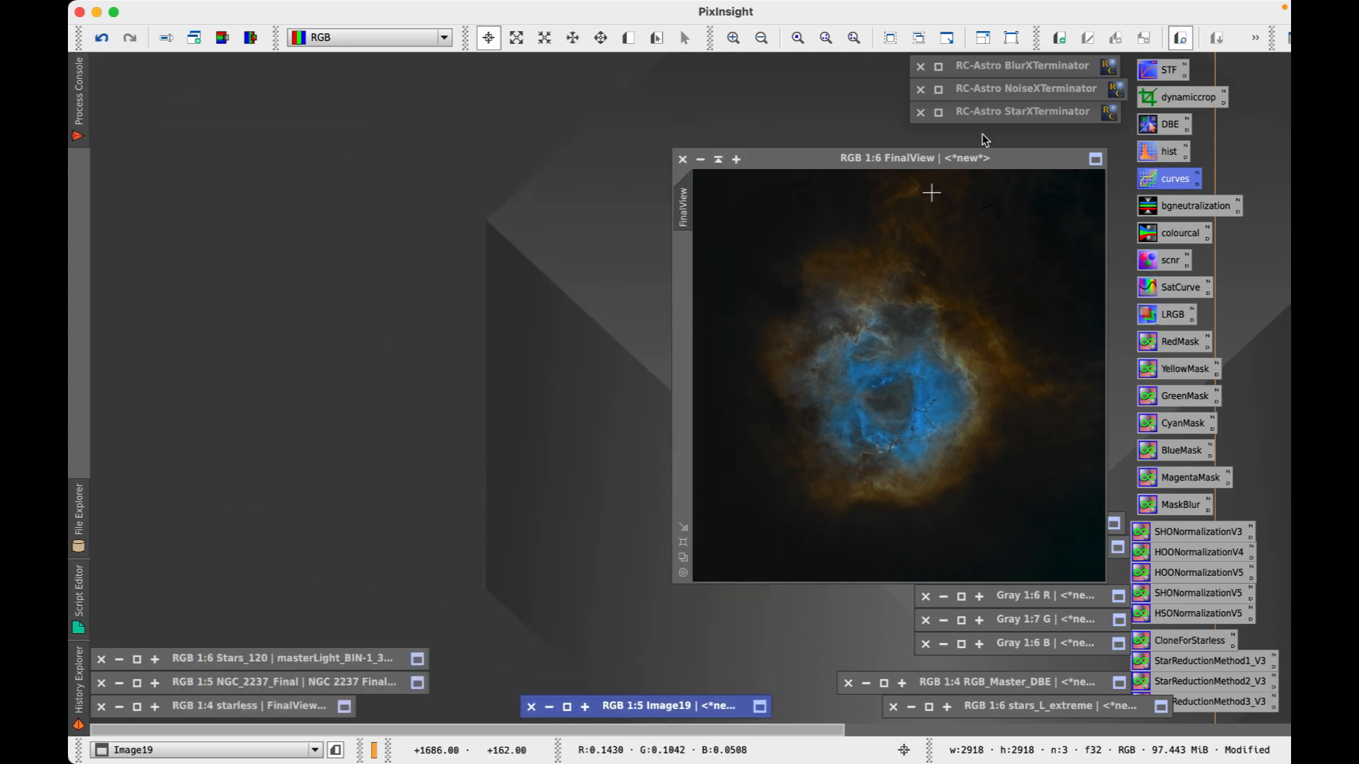
# - Enlarge the FinalView window to an optimal fit at 1:4 in the workspace's upper-left corner
pyautogui.moveTo(912, 158); pyautogui.dragTo(385, 84)
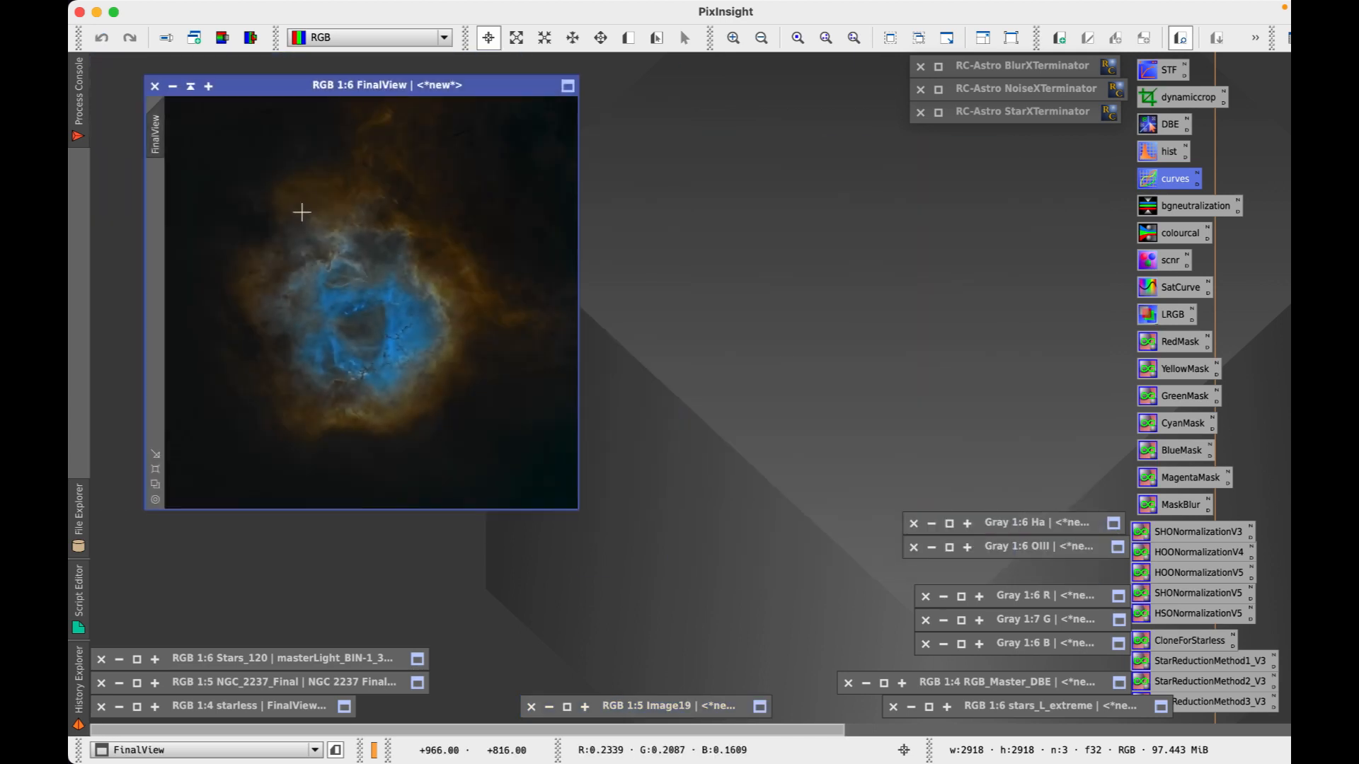
pyautogui.rightClick(301, 213)
pyautogui.click(436, 591)
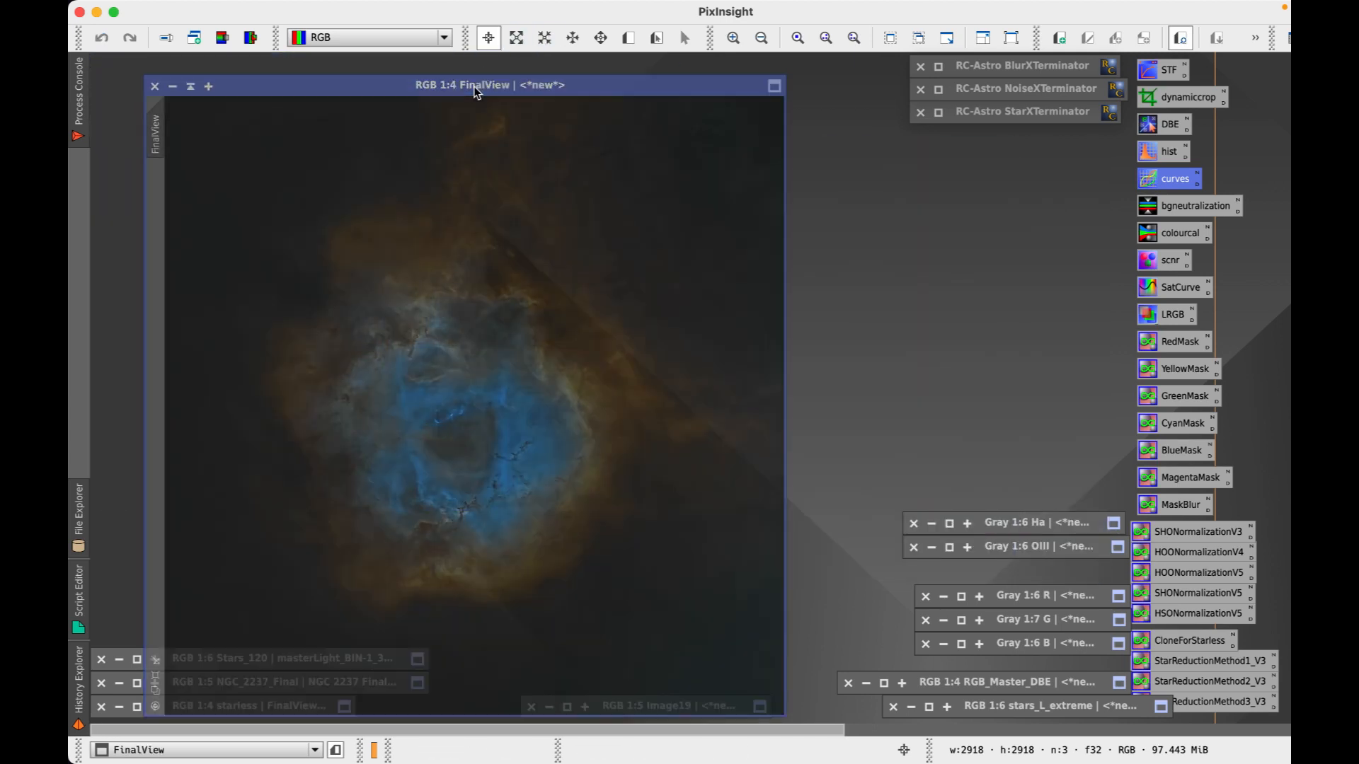
pyautogui.moveTo(470, 88); pyautogui.dragTo(417, 66)
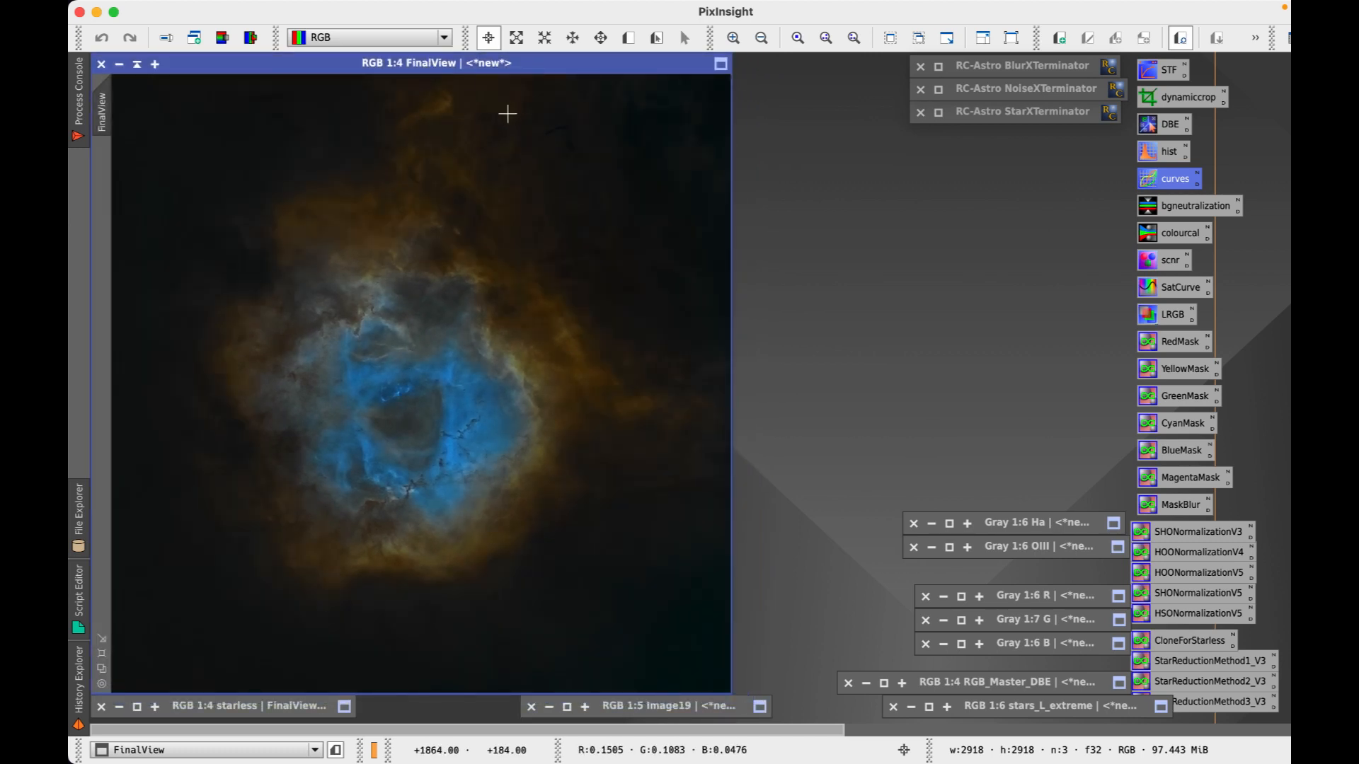
# - Run the DarkStructureEnhance script on FinalView with an amount of 0.17, 8 layers to remove and 1 iteration
pyautogui.click(510, 10)
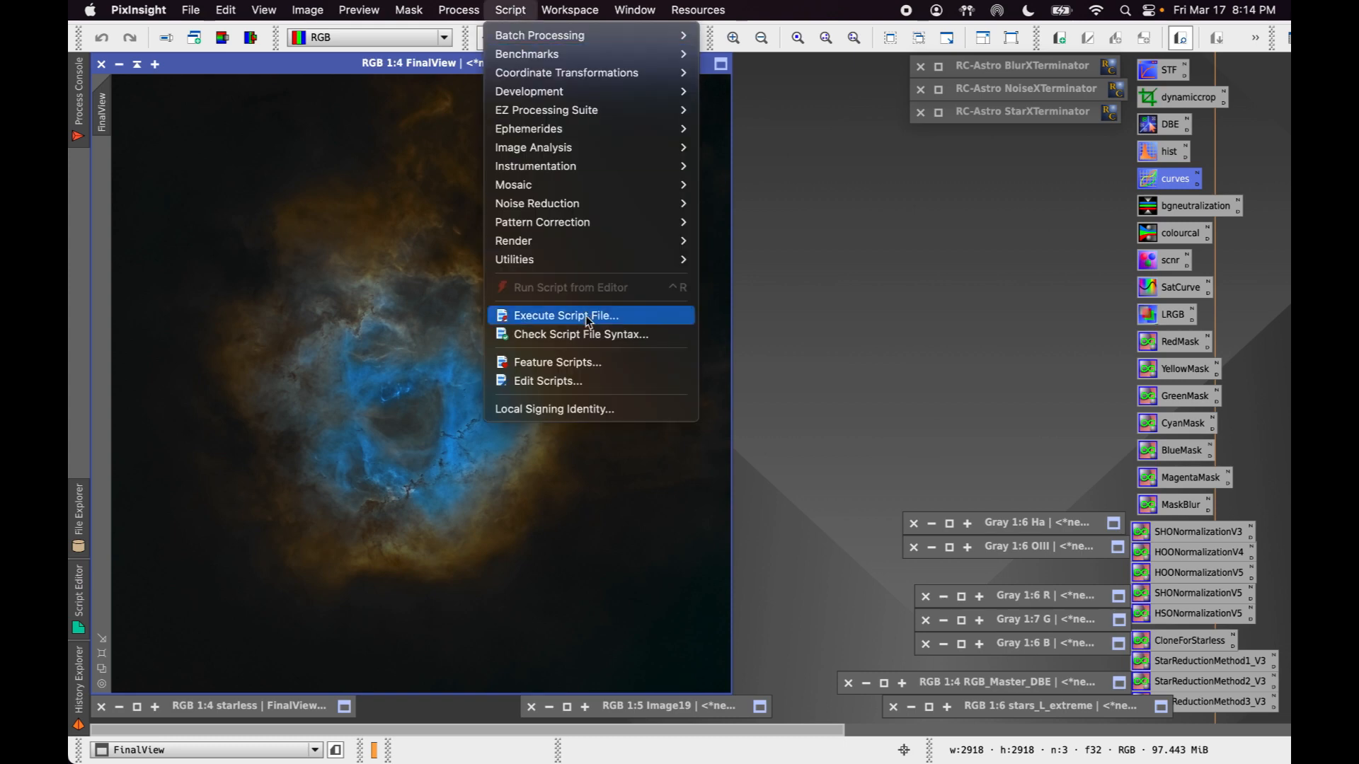
pyautogui.moveTo(597, 259)
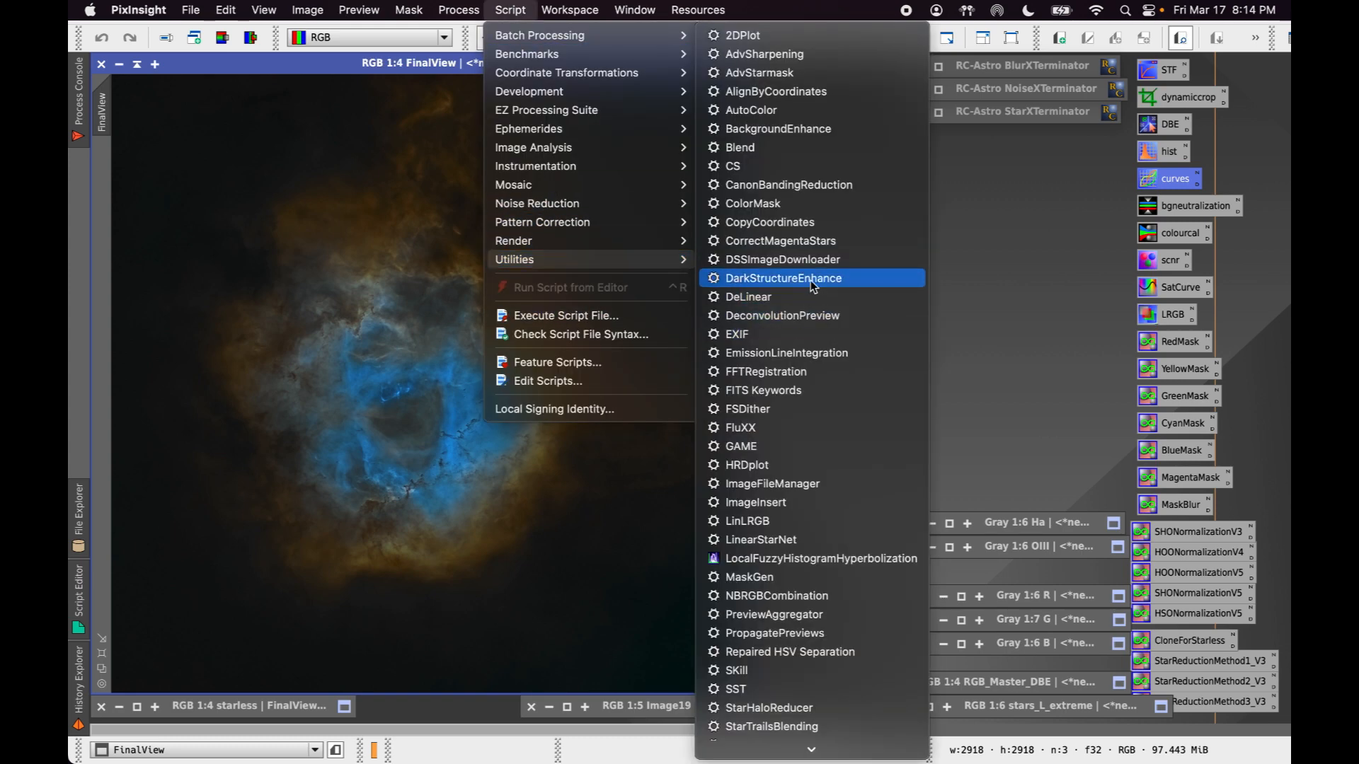
pyautogui.click(798, 282)
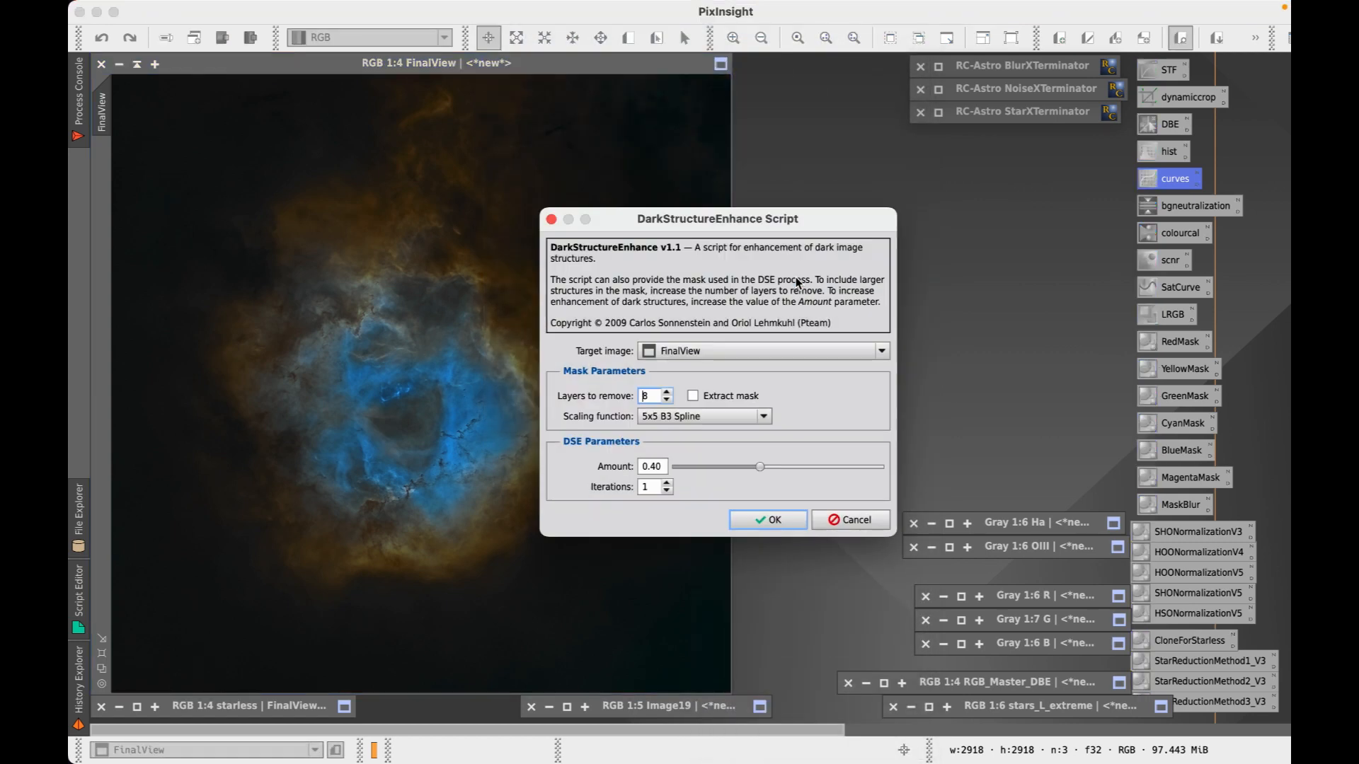
pyautogui.moveTo(716, 219); pyautogui.dragTo(826, 136)
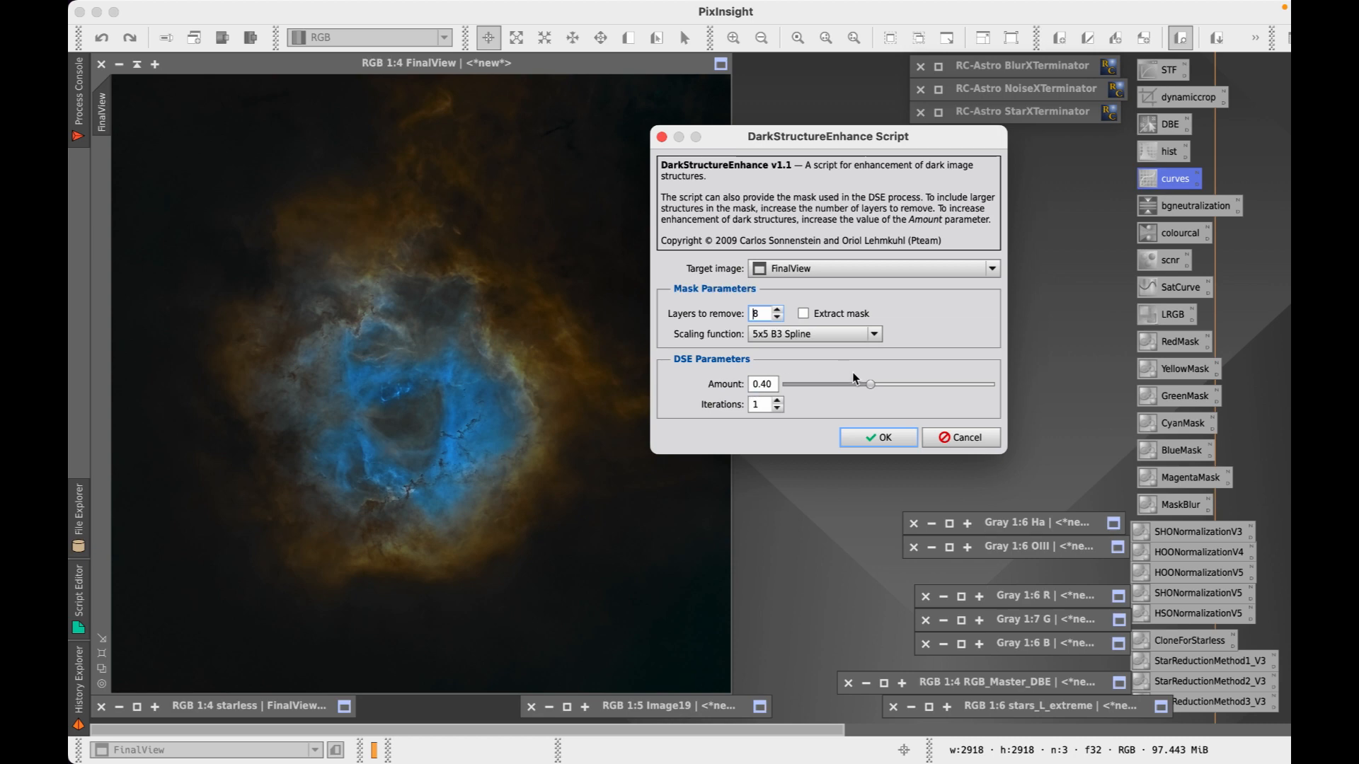
pyautogui.moveTo(871, 384); pyautogui.dragTo(828, 389)
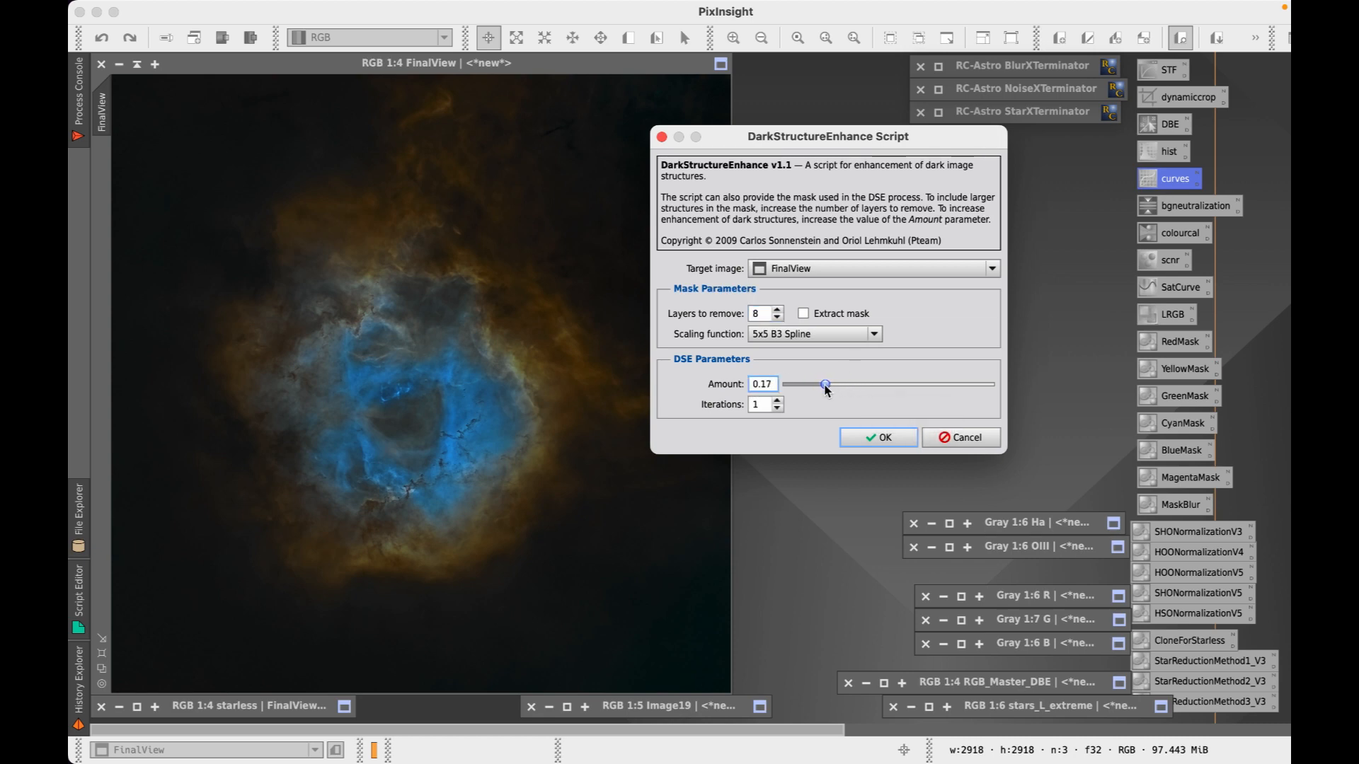
pyautogui.click(883, 439)
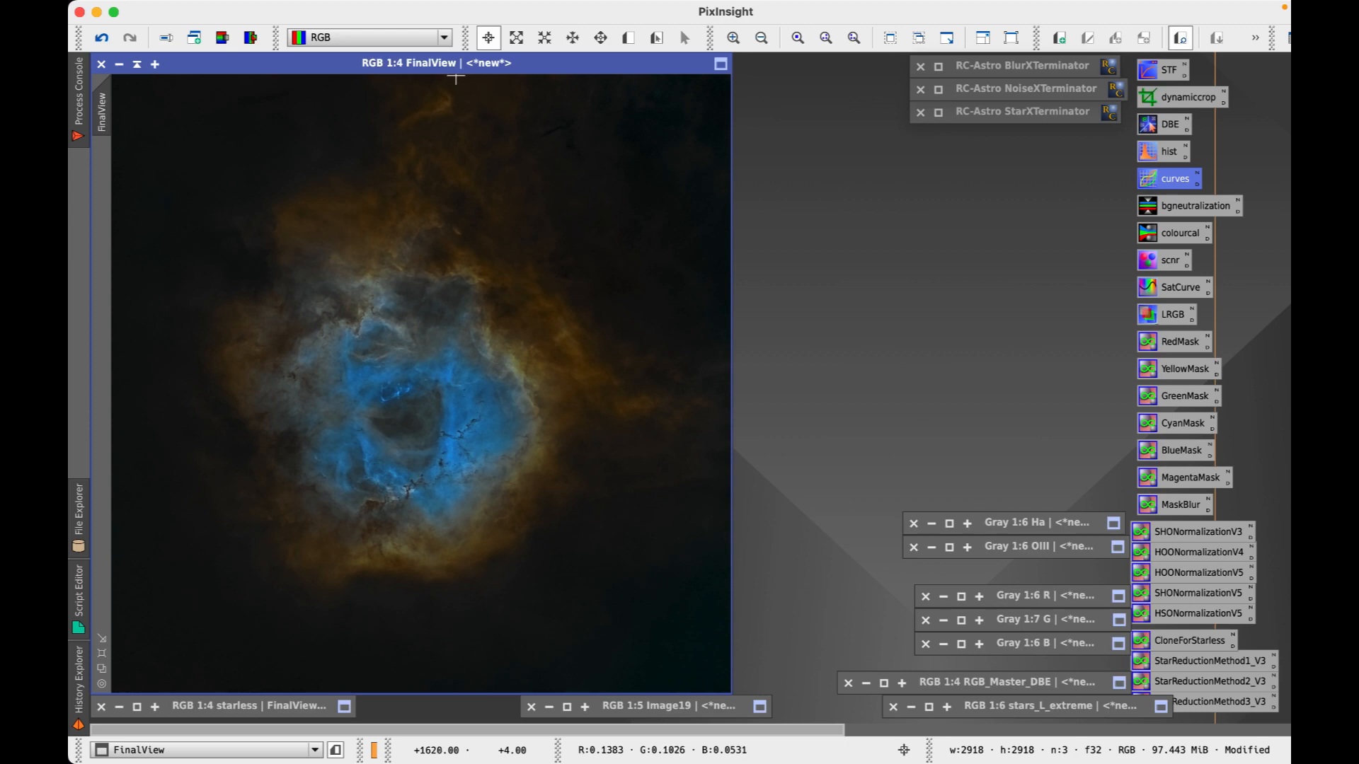
# - Compare FinalView with and without the dark structure enhancement by repeatedly redoing and undoing it
pyautogui.moveTo(444, 65); pyautogui.dragTo(624, 65)
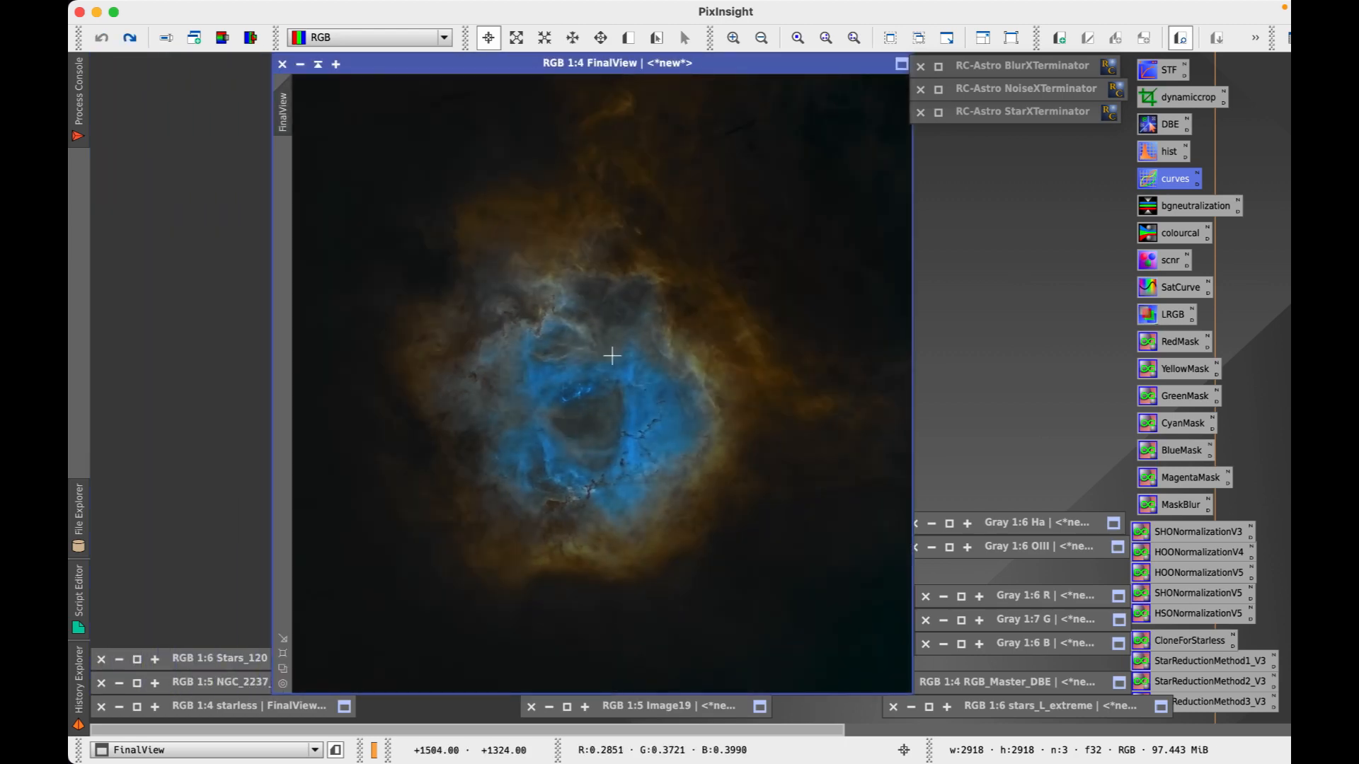
pyautogui.press('super+y')
pyautogui.press('super+z')
pyautogui.press('super+y')
pyautogui.press('super+z')
pyautogui.press('super+y')
pyautogui.press('super+z')
pyautogui.press('super+y')
pyautogui.press('super+z')
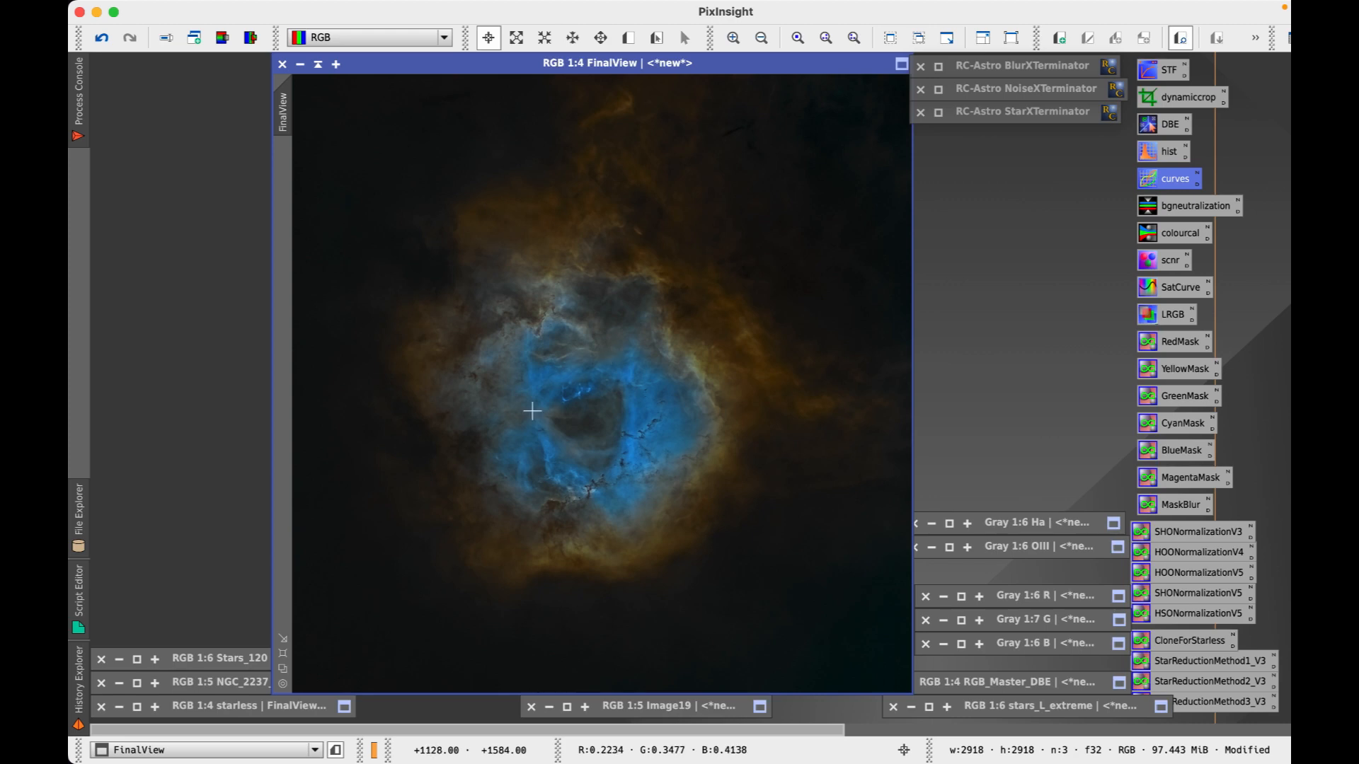
# - Run the DarkStructureEnhance script on FinalView with an amount of 0.20, 8 layers to remove and 1 iteration
pyautogui.moveTo(661, 62); pyautogui.dragTo(486, 64)
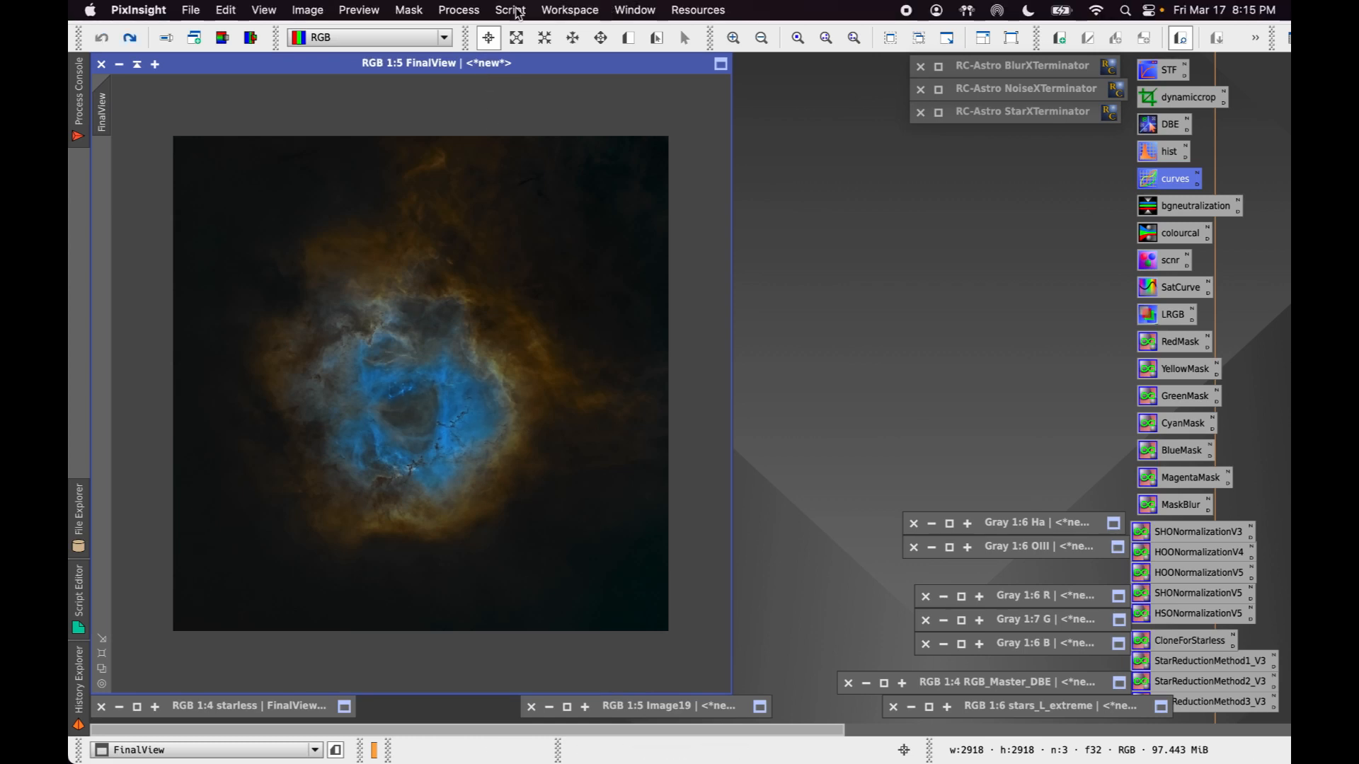
pyautogui.click(510, 9)
pyautogui.moveTo(558, 263)
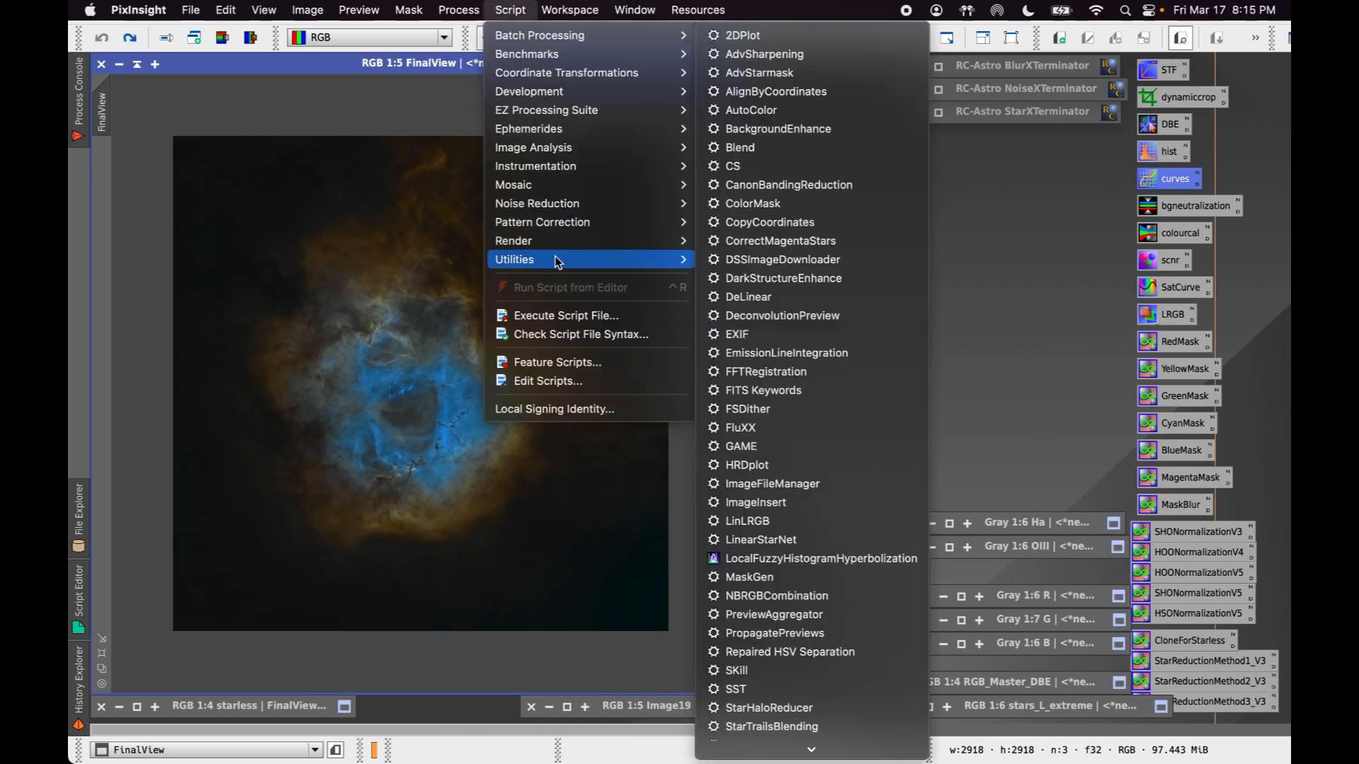
pyautogui.click(783, 278)
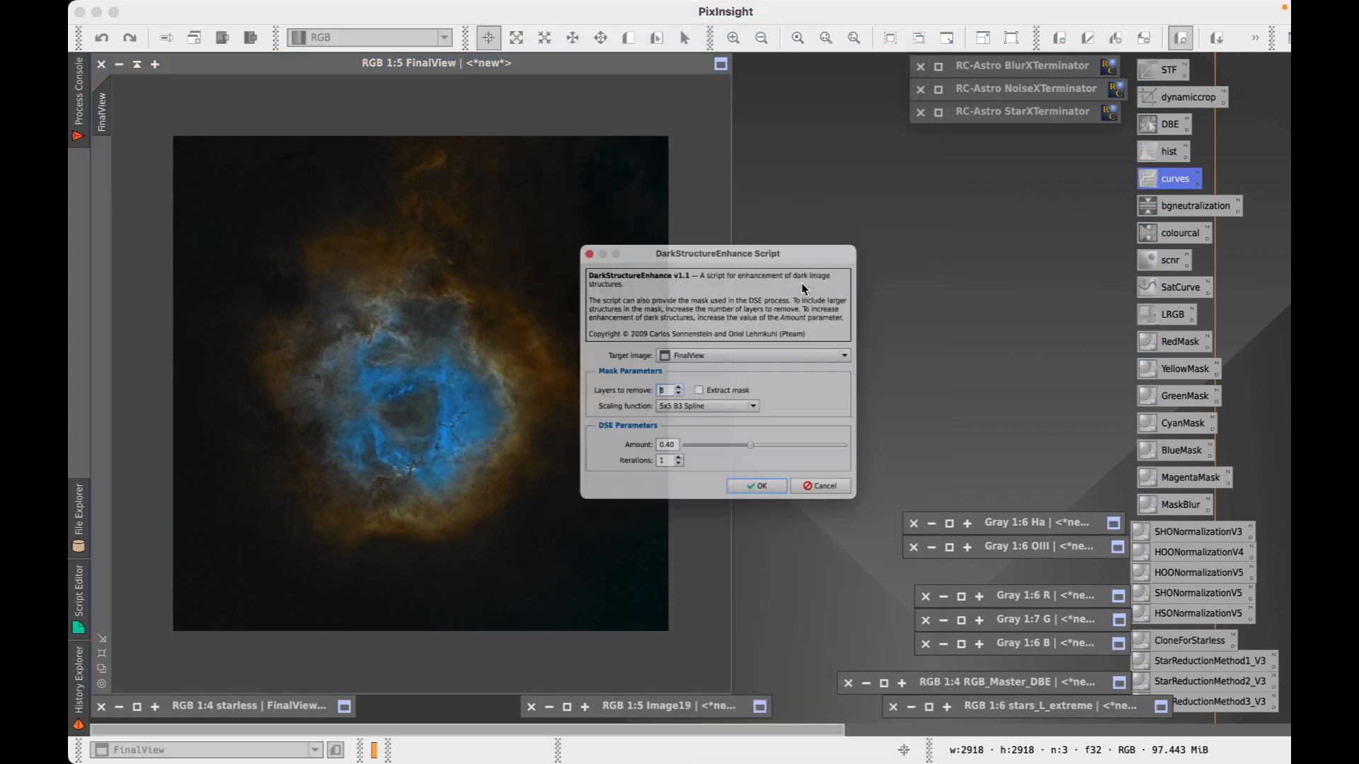
pyautogui.moveTo(756, 467); pyautogui.dragTo(723, 482)
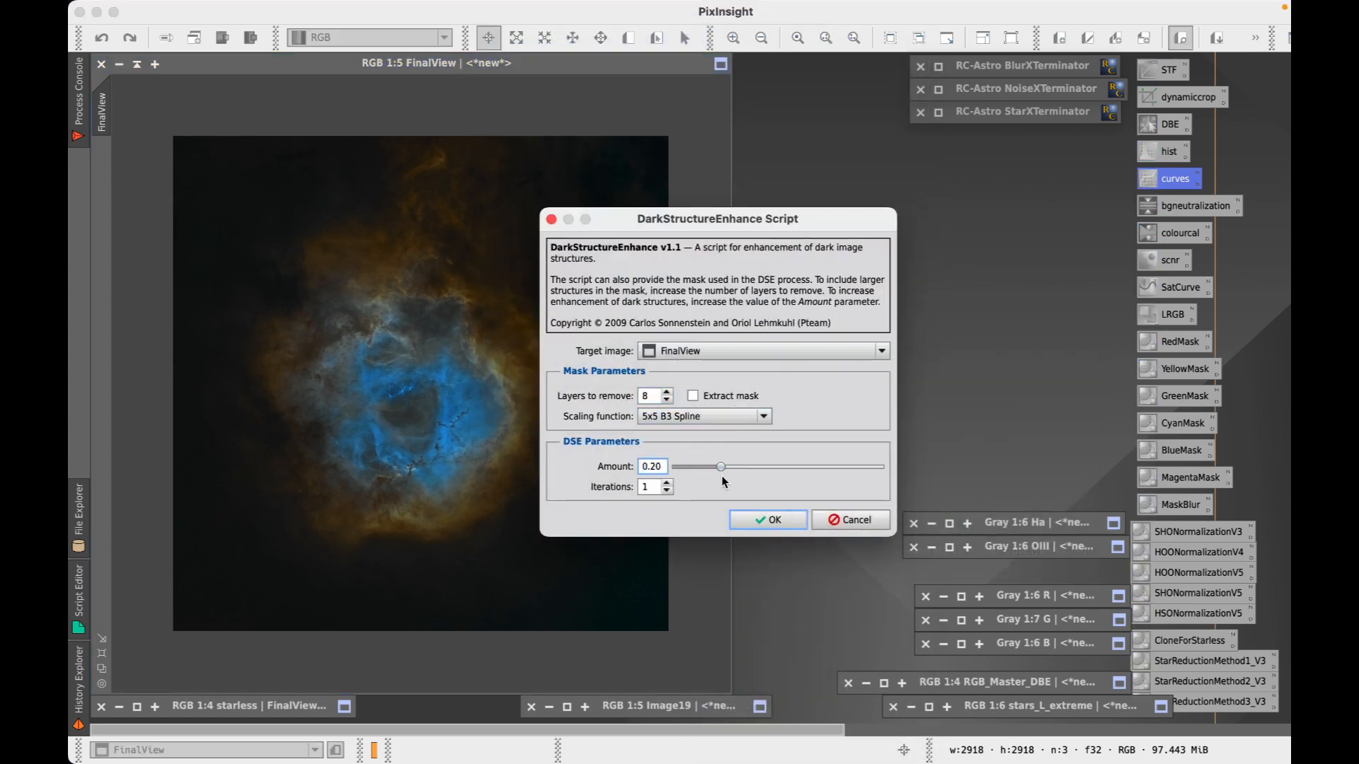
pyautogui.click(774, 519)
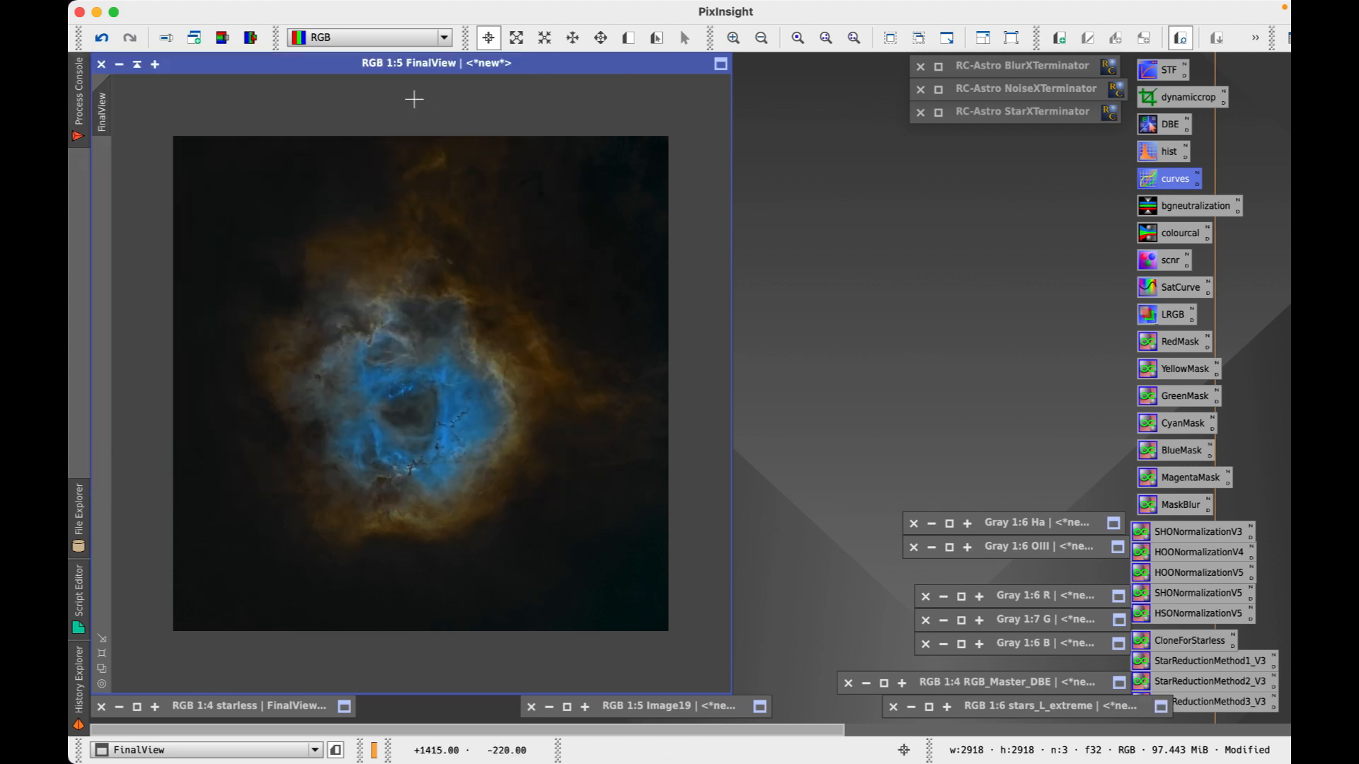
# - Compare FinalView before and after the new enhancement, and examine the nebula's core and dark dust lanes up close
pyautogui.moveTo(417, 65); pyautogui.dragTo(526, 66)
pyautogui.press('super+z')
pyautogui.press('super+y')
pyautogui.press('super+z')
pyautogui.press('super+y')
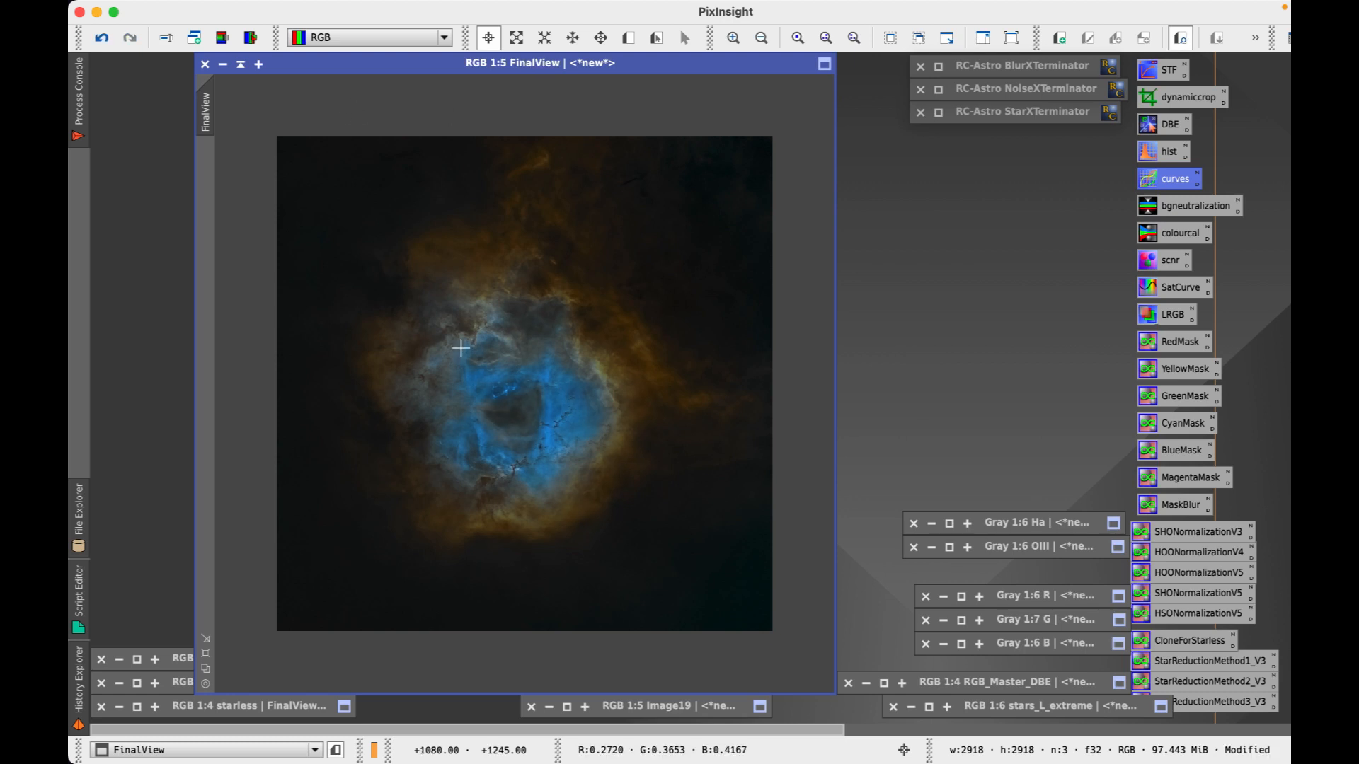
pyautogui.scroll(1, 461, 348)
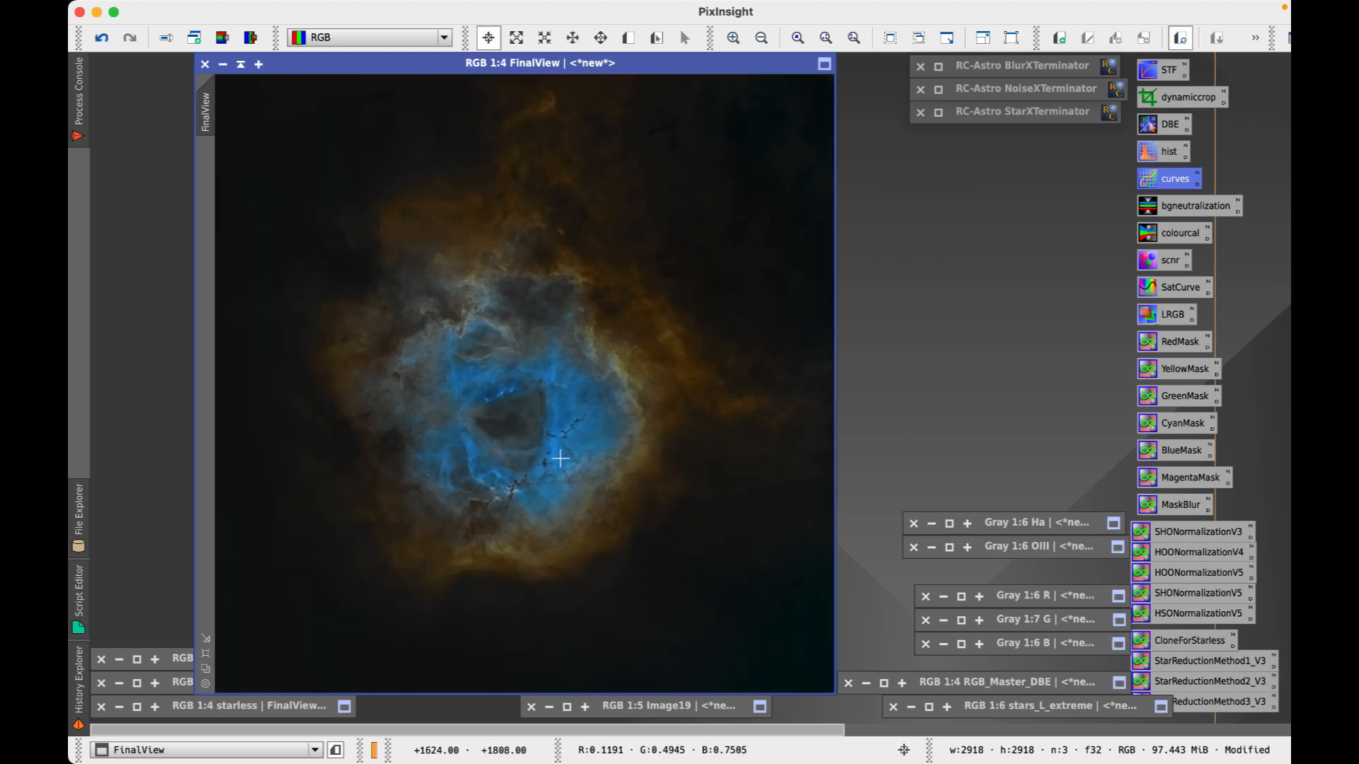
pyautogui.scroll(3, 546, 408)
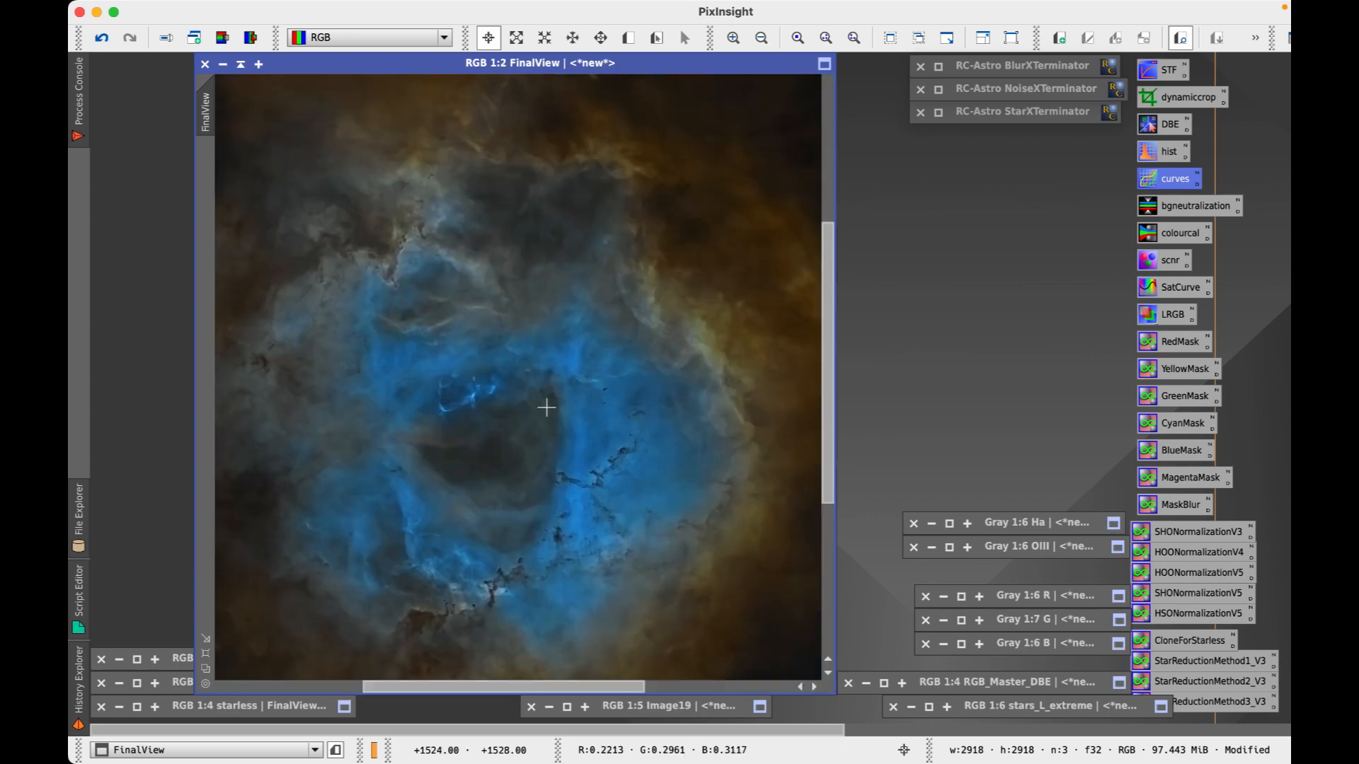
pyautogui.scroll(-1, 546, 407)
pyautogui.moveTo(433, 491); pyautogui.dragTo(511, 366)
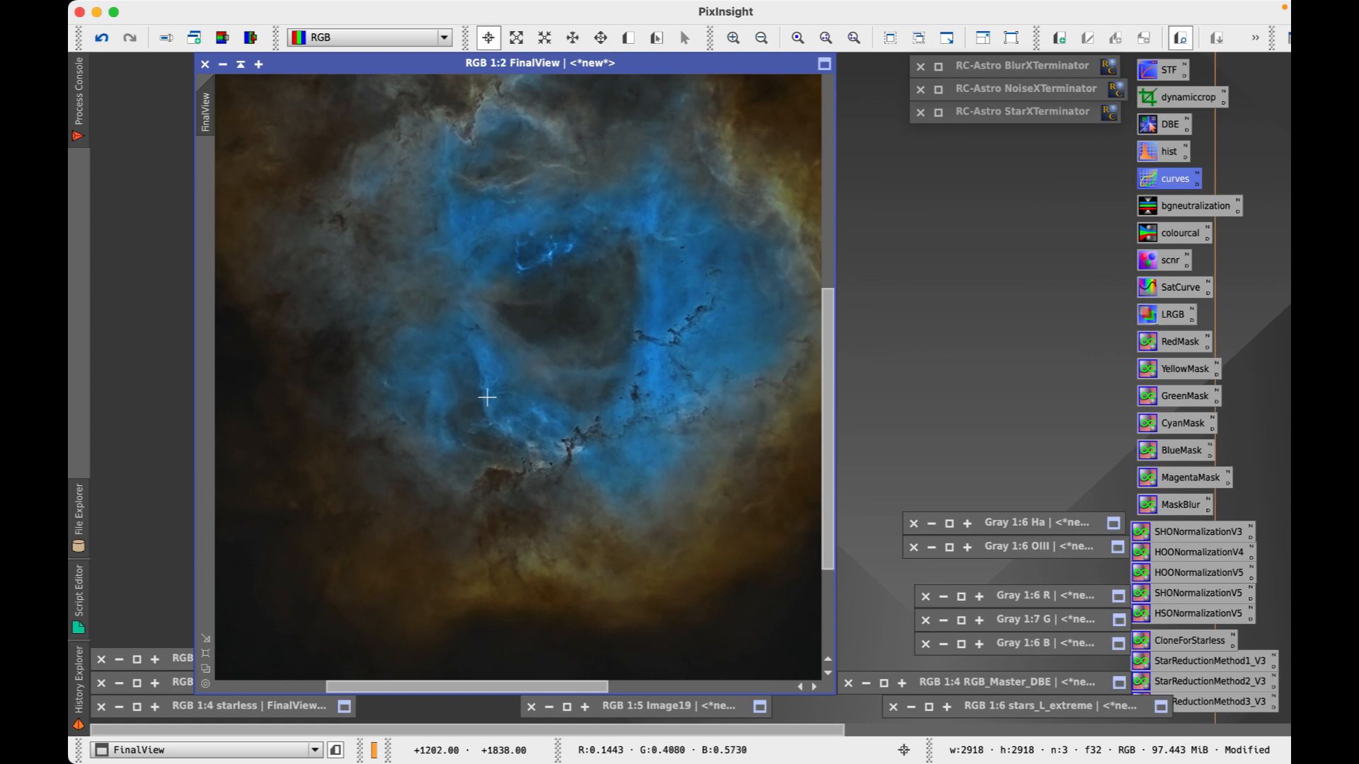
pyautogui.scroll(-2, 493, 69)
# - Restore the starless image beside FinalView for comparison and examine its nebula core up close
pyautogui.moveTo(493, 65); pyautogui.dragTo(869, 74)
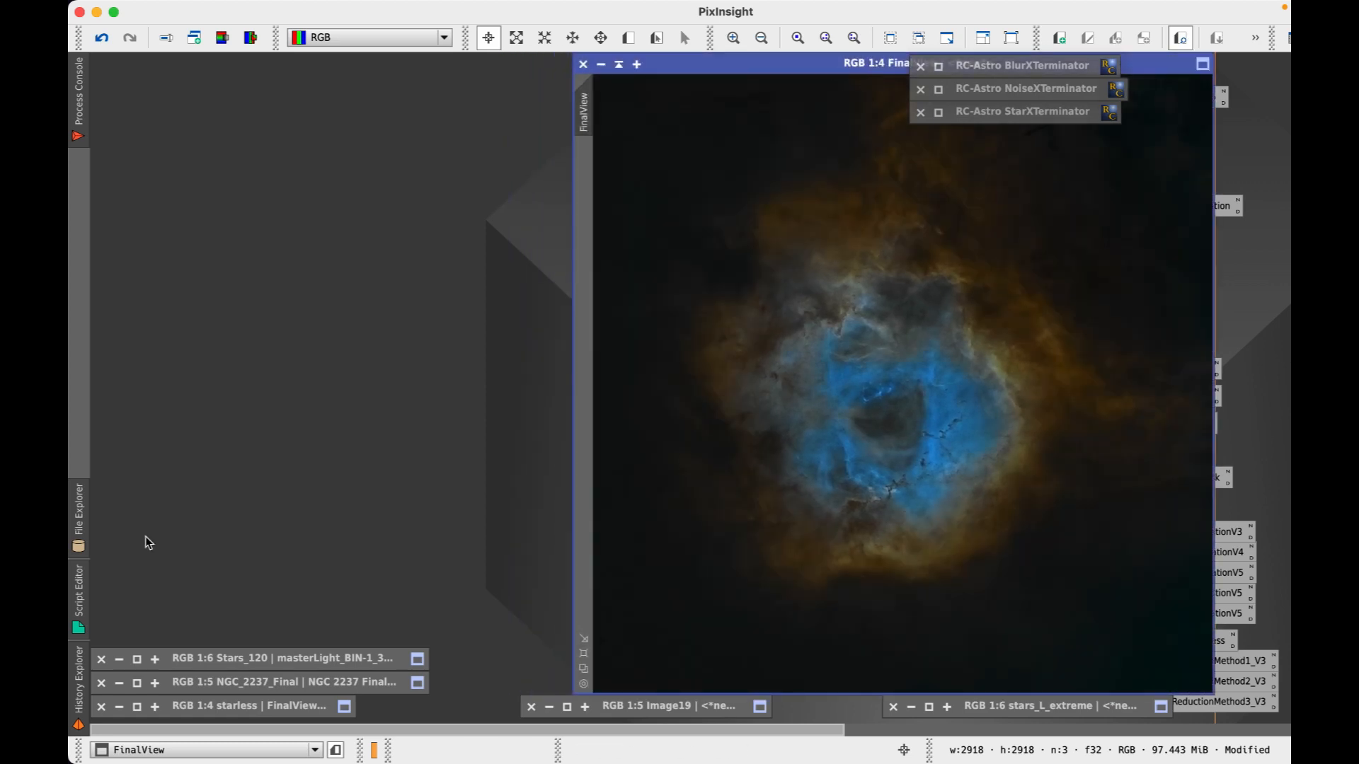
pyautogui.click(138, 708)
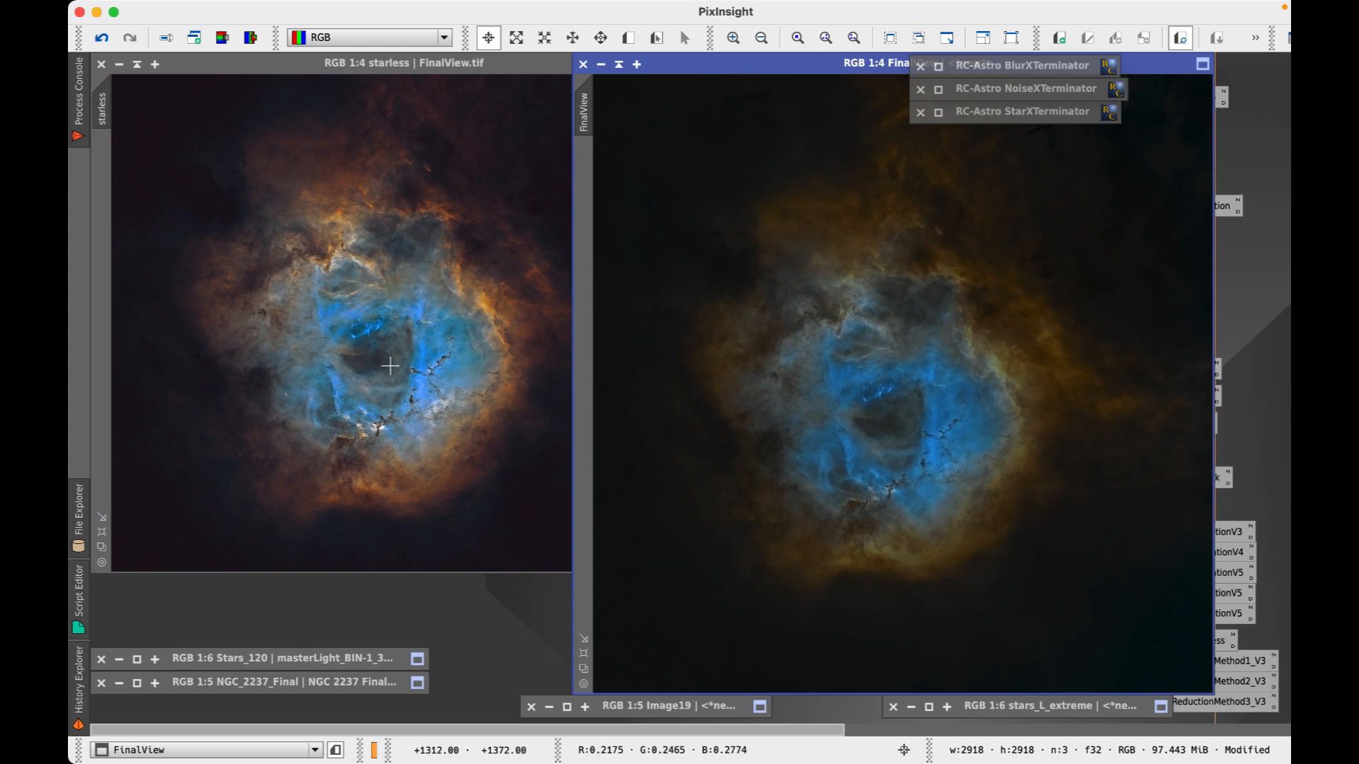
pyautogui.scroll(2, 348, 455)
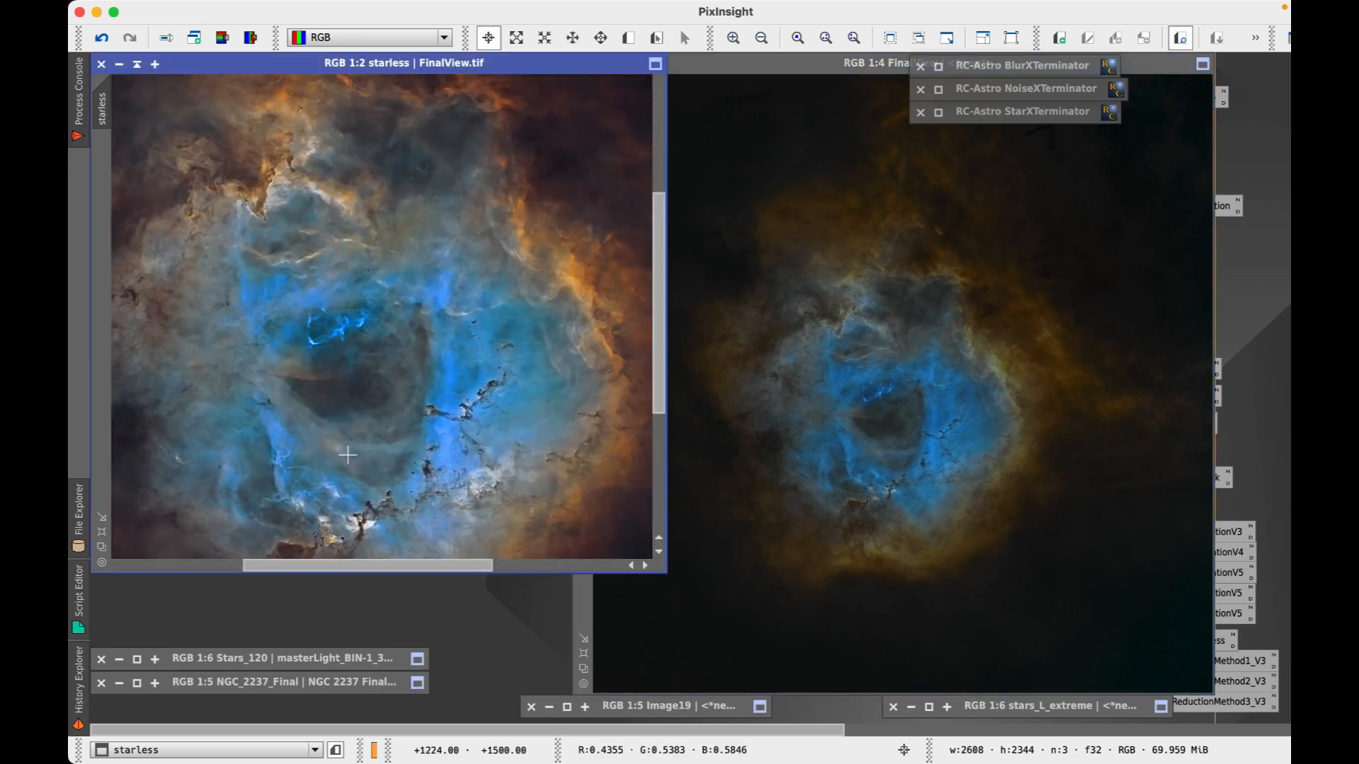
pyautogui.moveTo(657, 233); pyautogui.dragTo(657, 304)
pyautogui.scroll(-1, 421, 354)
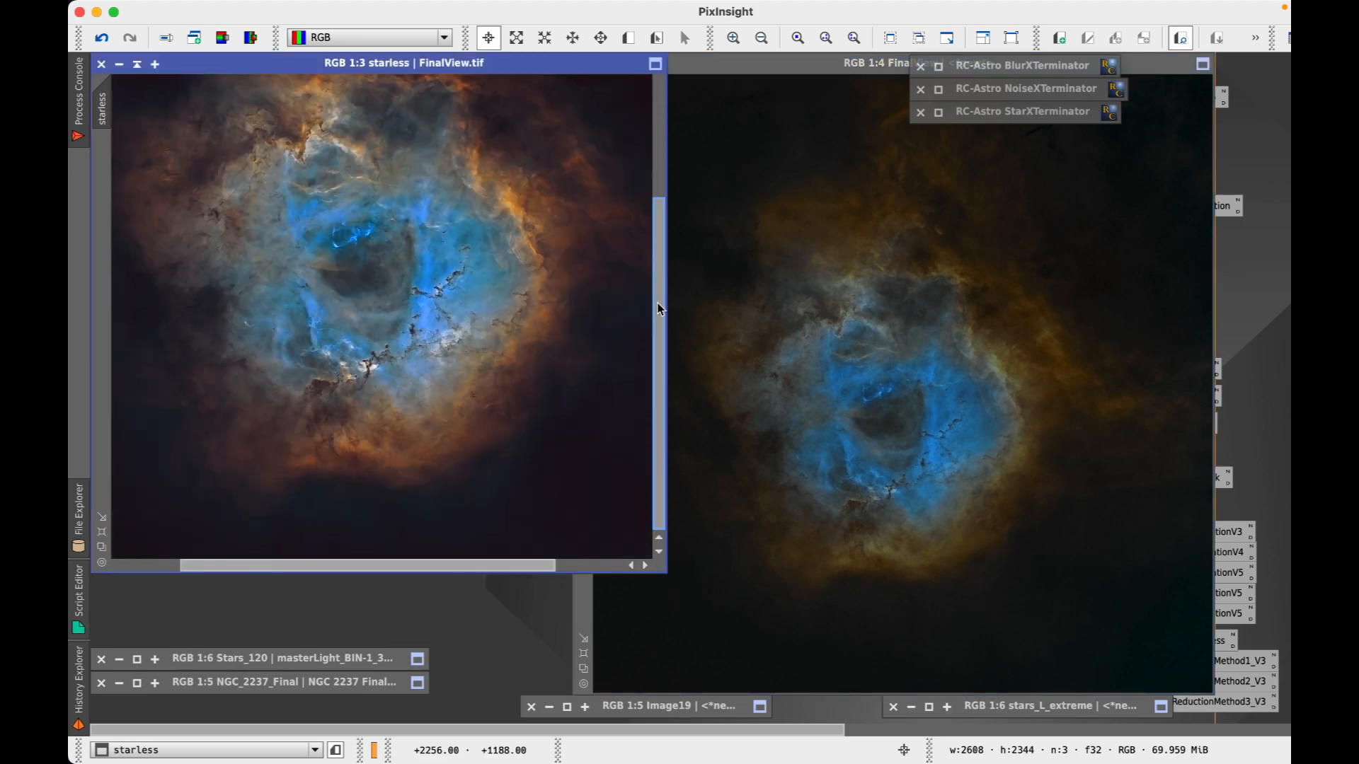
# - Examine the starless image's nebula core up close, then iconize that image and move FinalView into its place
pyautogui.scroll(2, 358, 382)
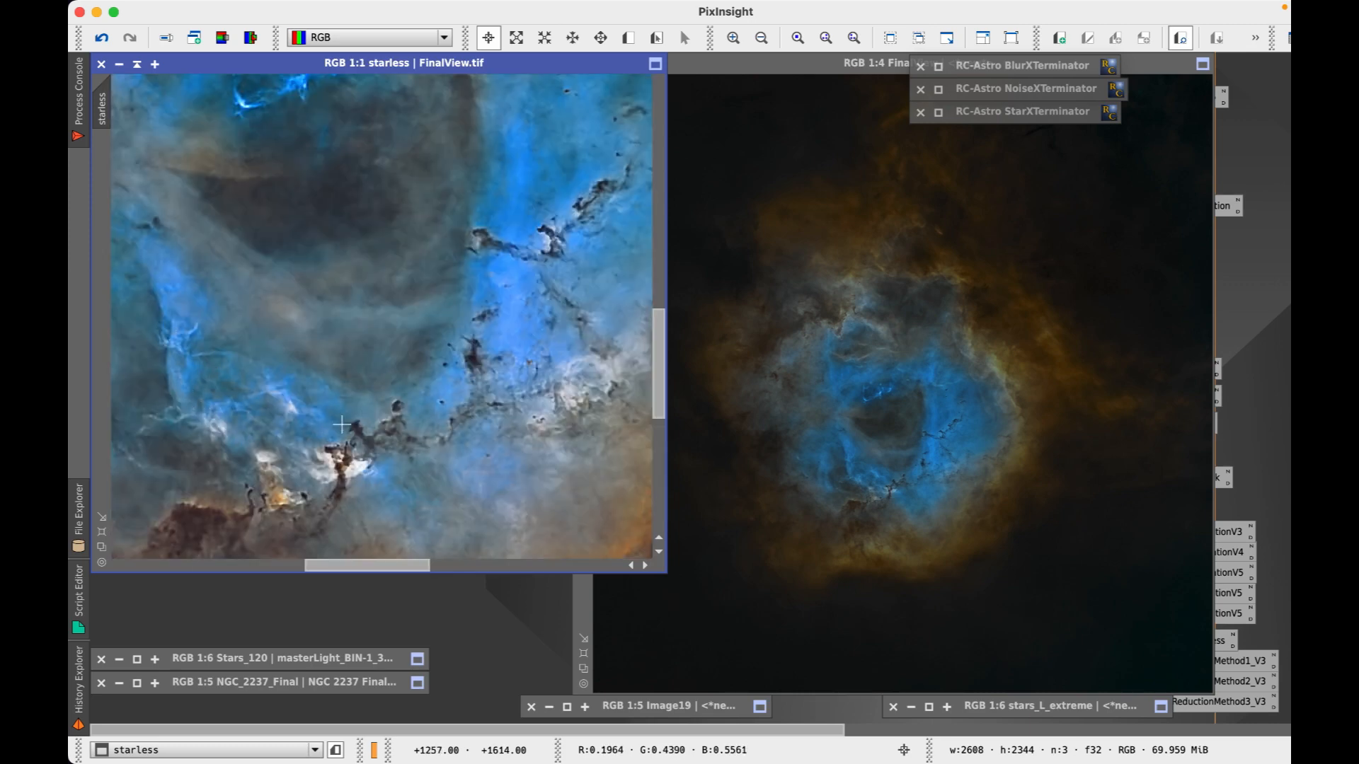
pyautogui.scroll(-1, 341, 424)
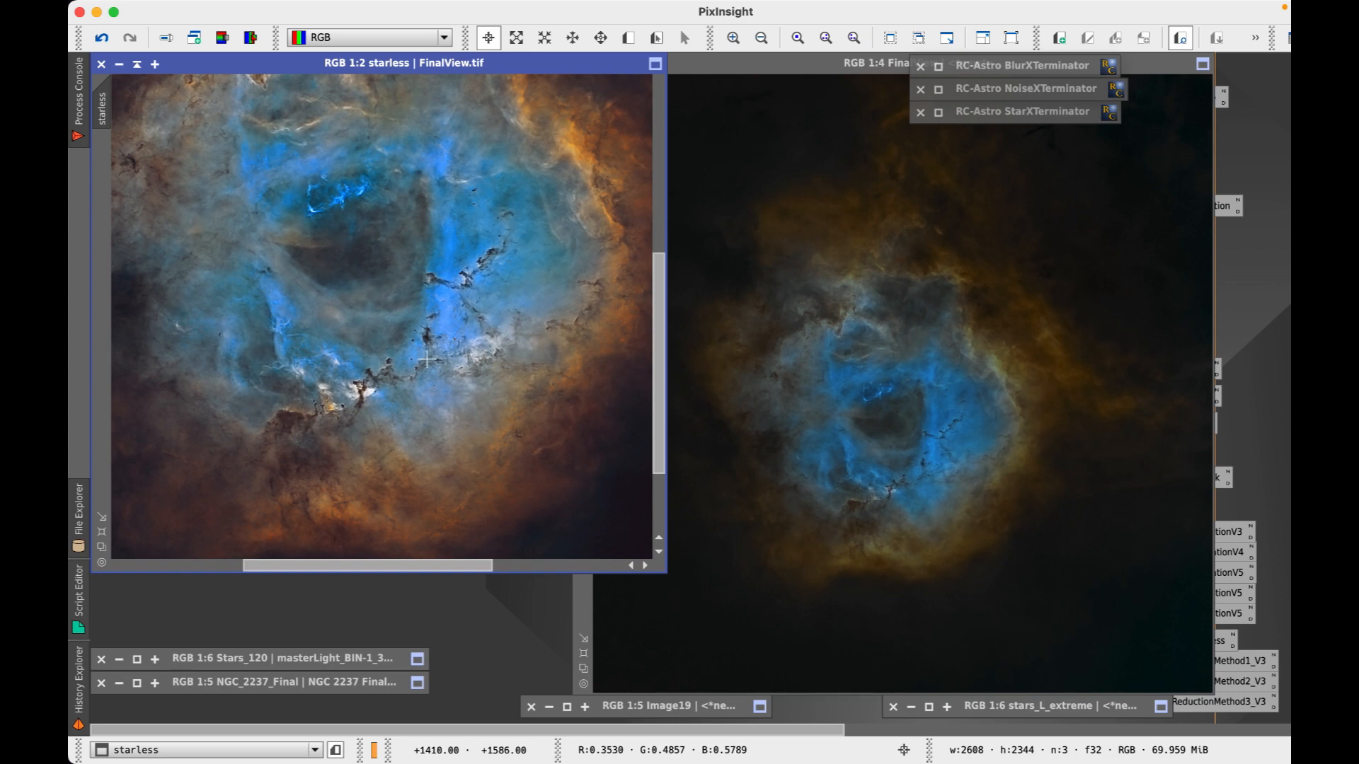
pyautogui.scroll(-2, 347, 401)
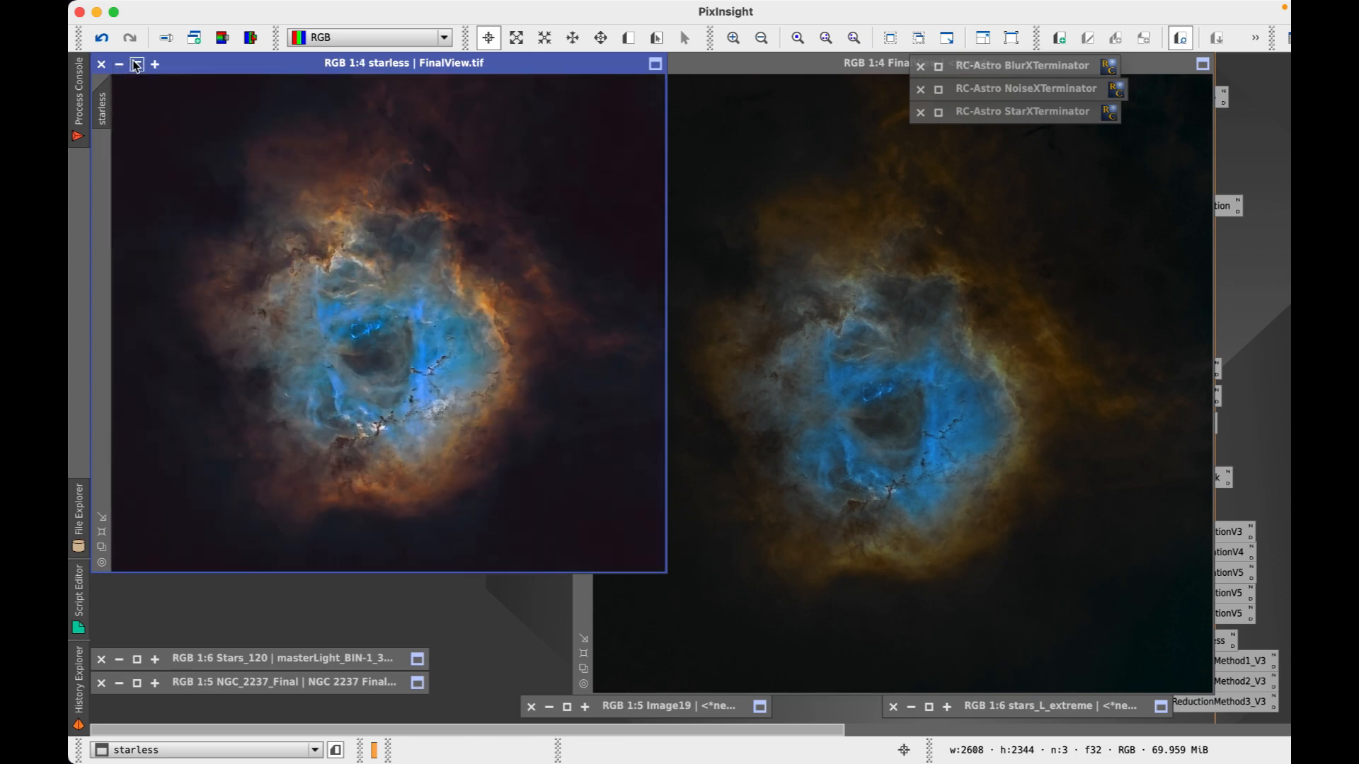
pyautogui.click(137, 65)
pyautogui.moveTo(842, 60); pyautogui.dragTo(363, 66)
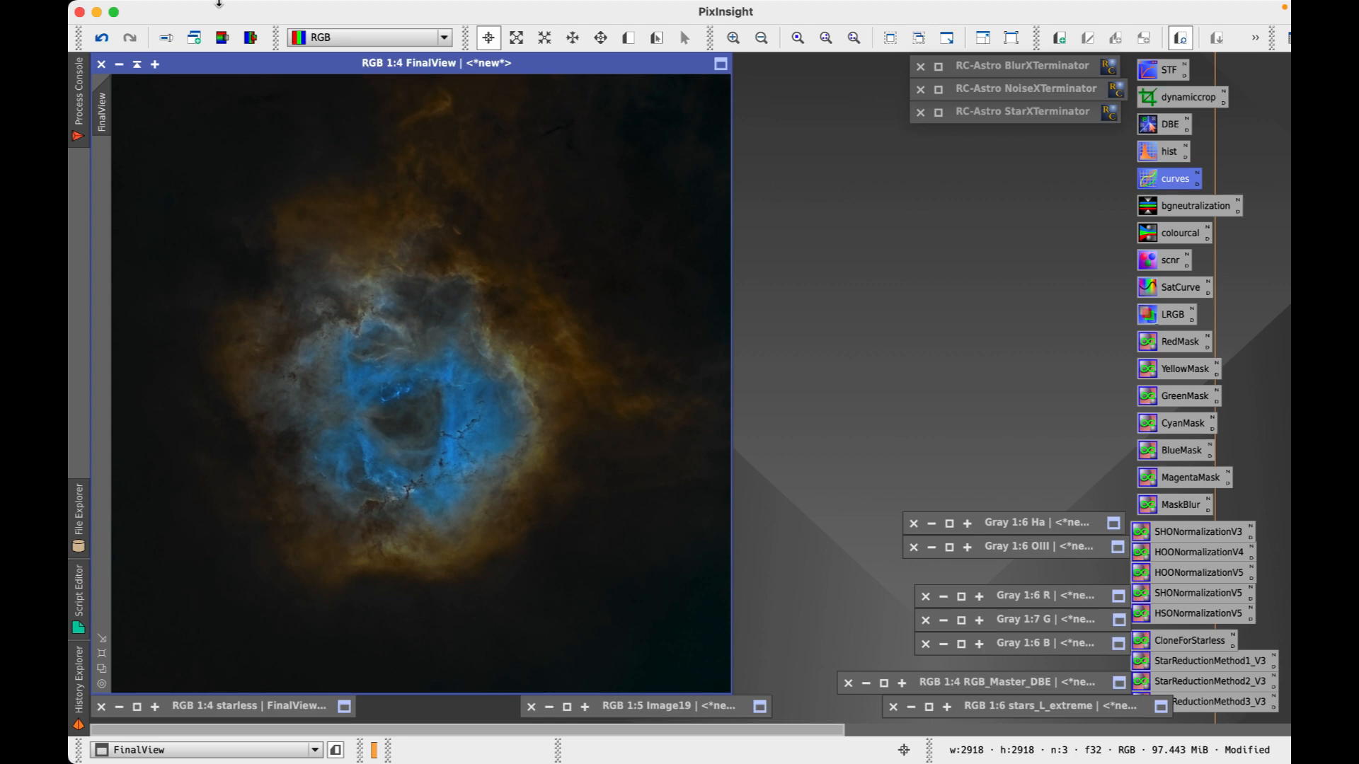
# - Save FinalView to the Desktop as a TIFF file in 32-bit IEEE 754 floating point without compression
pyautogui.click(183, 10)
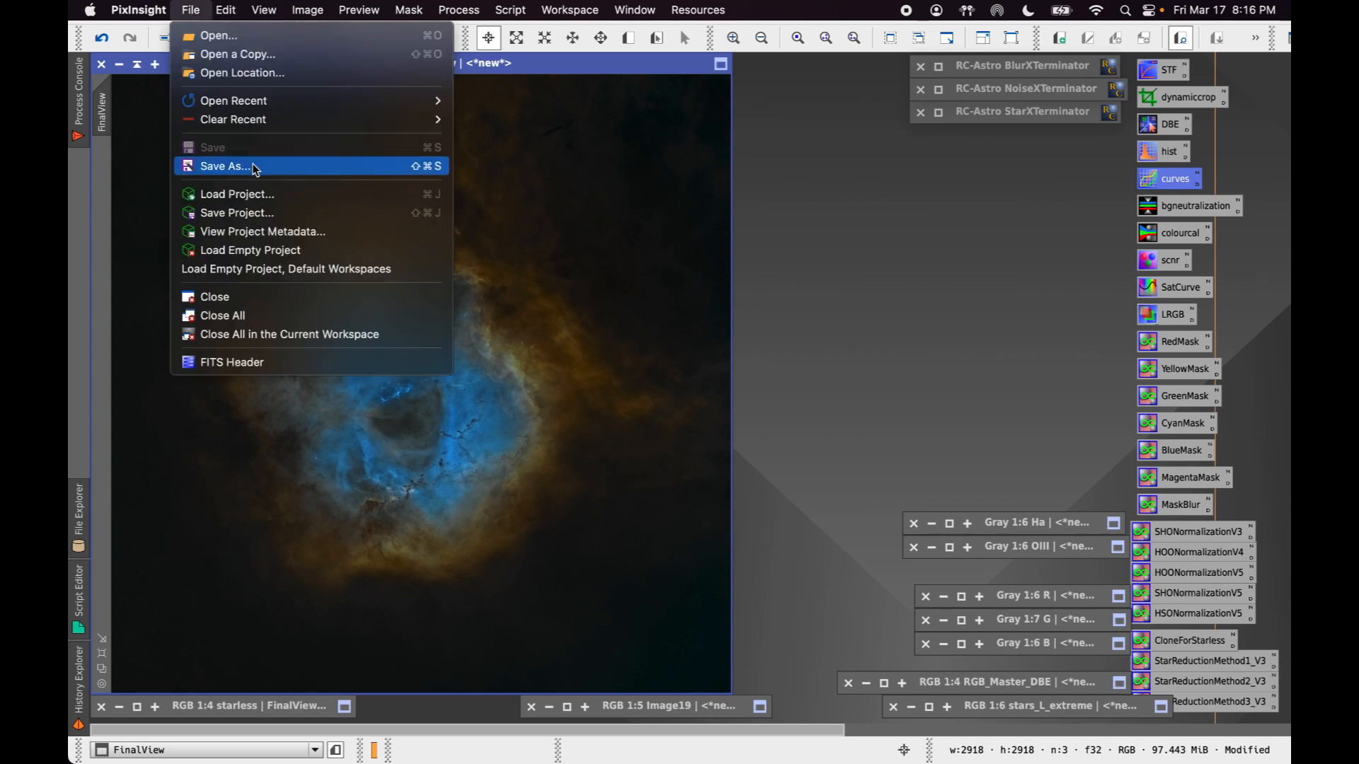
pyautogui.click(254, 167)
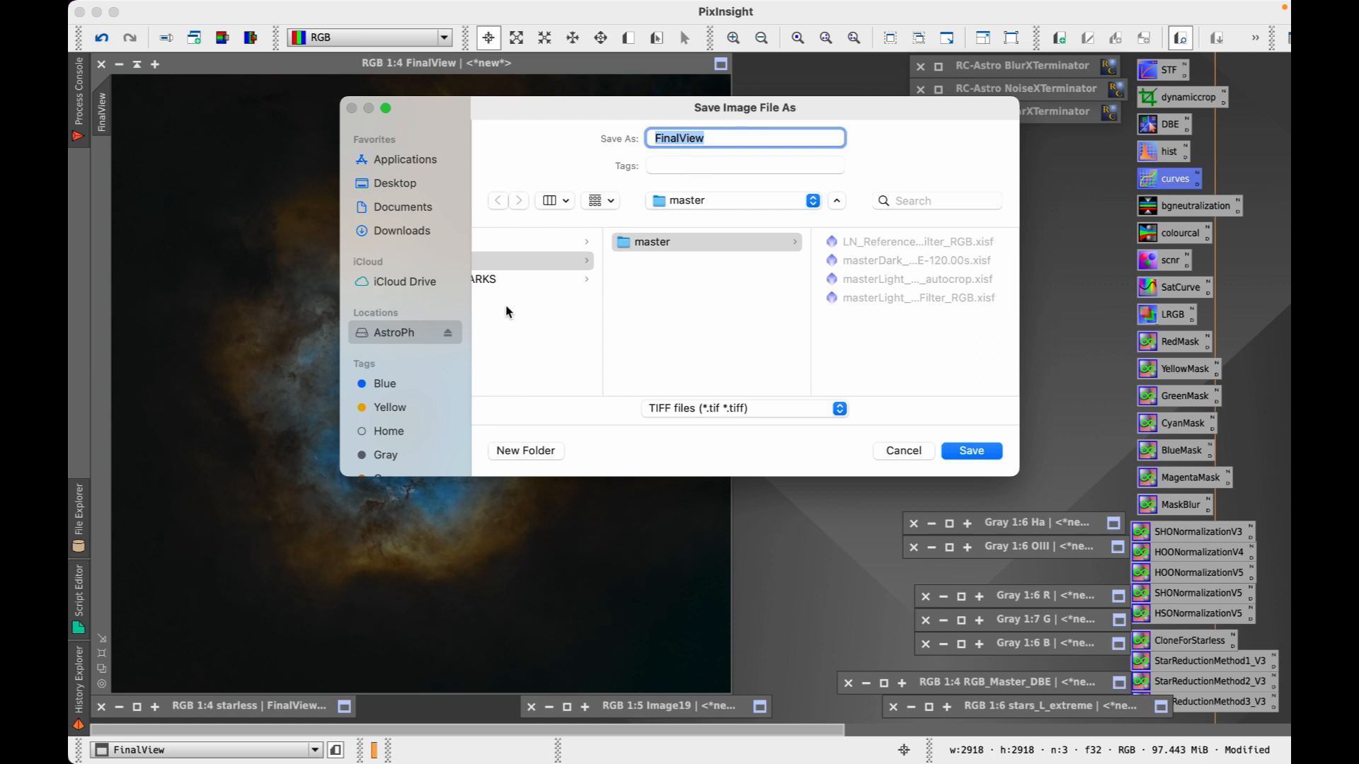
pyautogui.hscroll(-5, 507, 308)
pyautogui.click(395, 184)
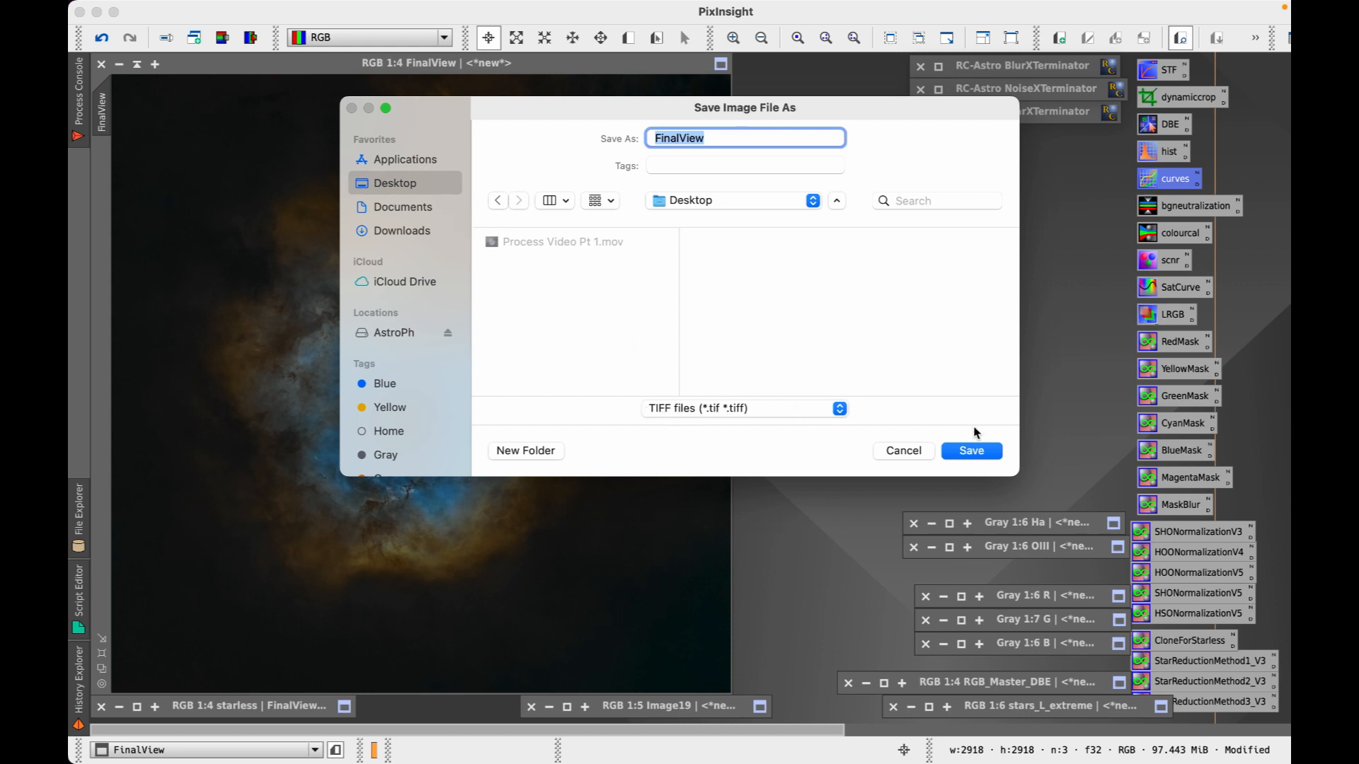
pyautogui.click(967, 451)
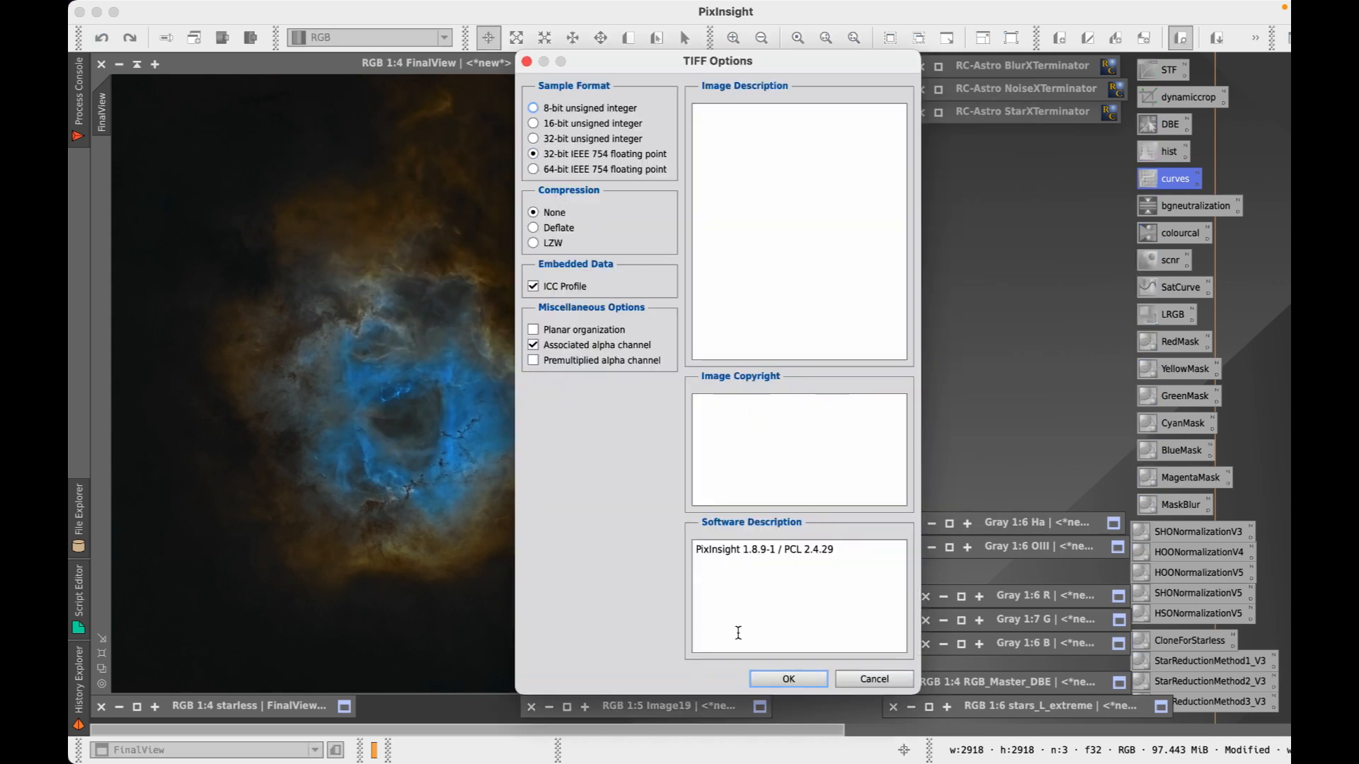
pyautogui.click(797, 679)
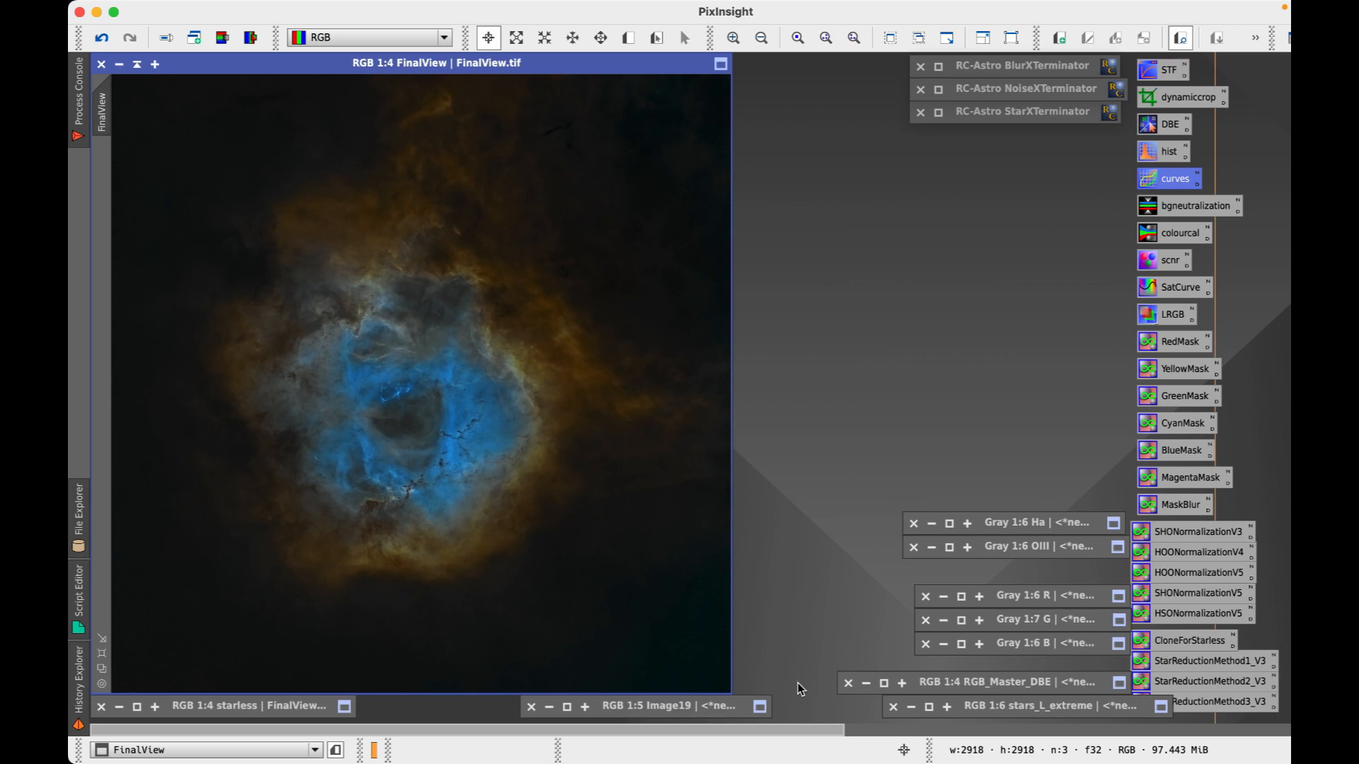
# - Minimize PixInsight and launch Affinity Photo
pyautogui.click(97, 12)
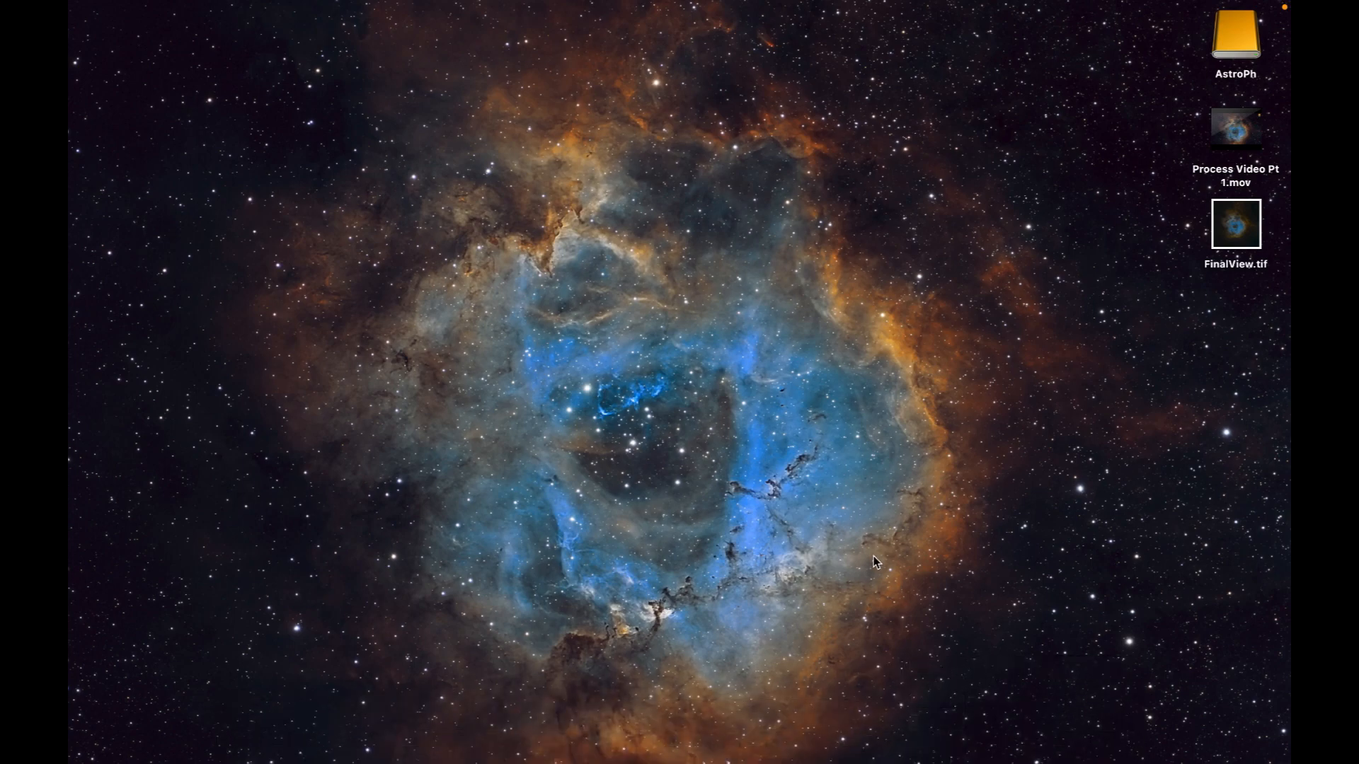
pyautogui.press('F4')
pyautogui.click(821, 665)
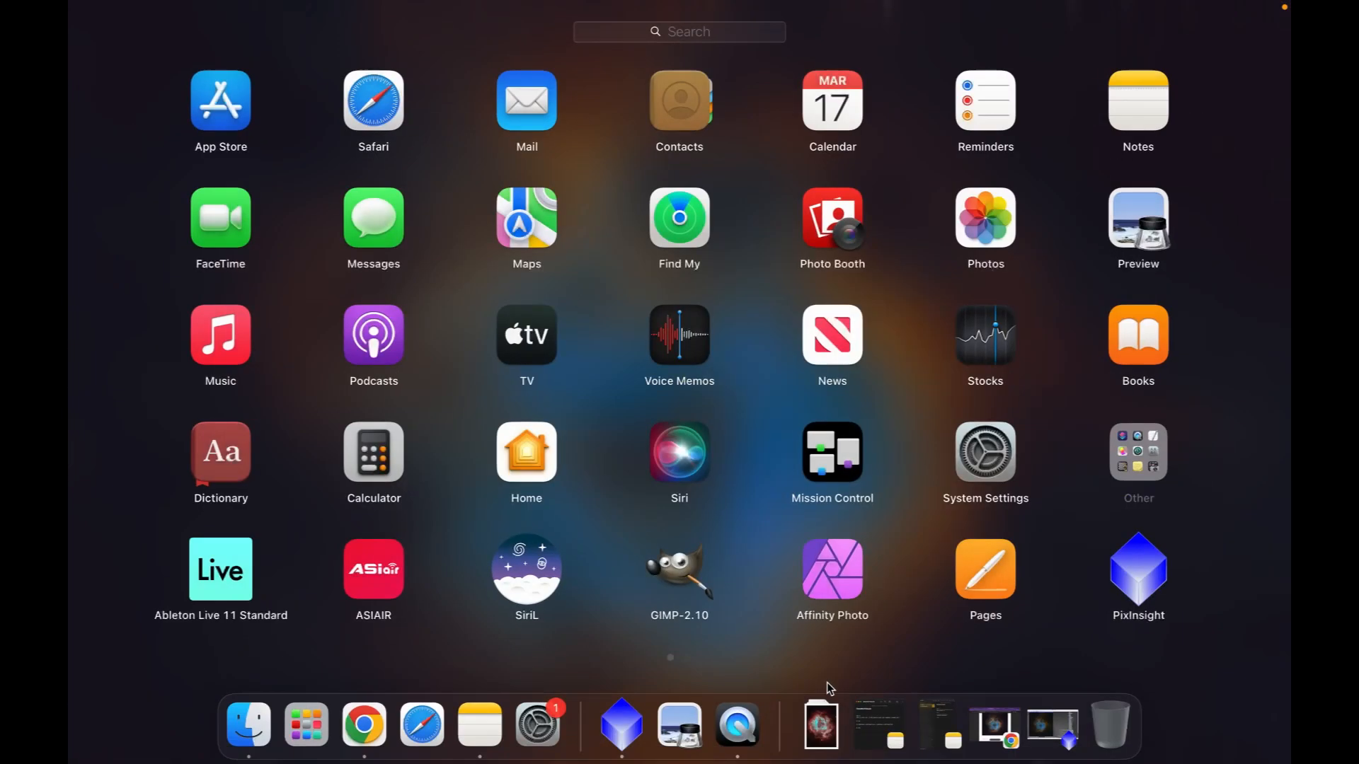
pyautogui.click(833, 555)
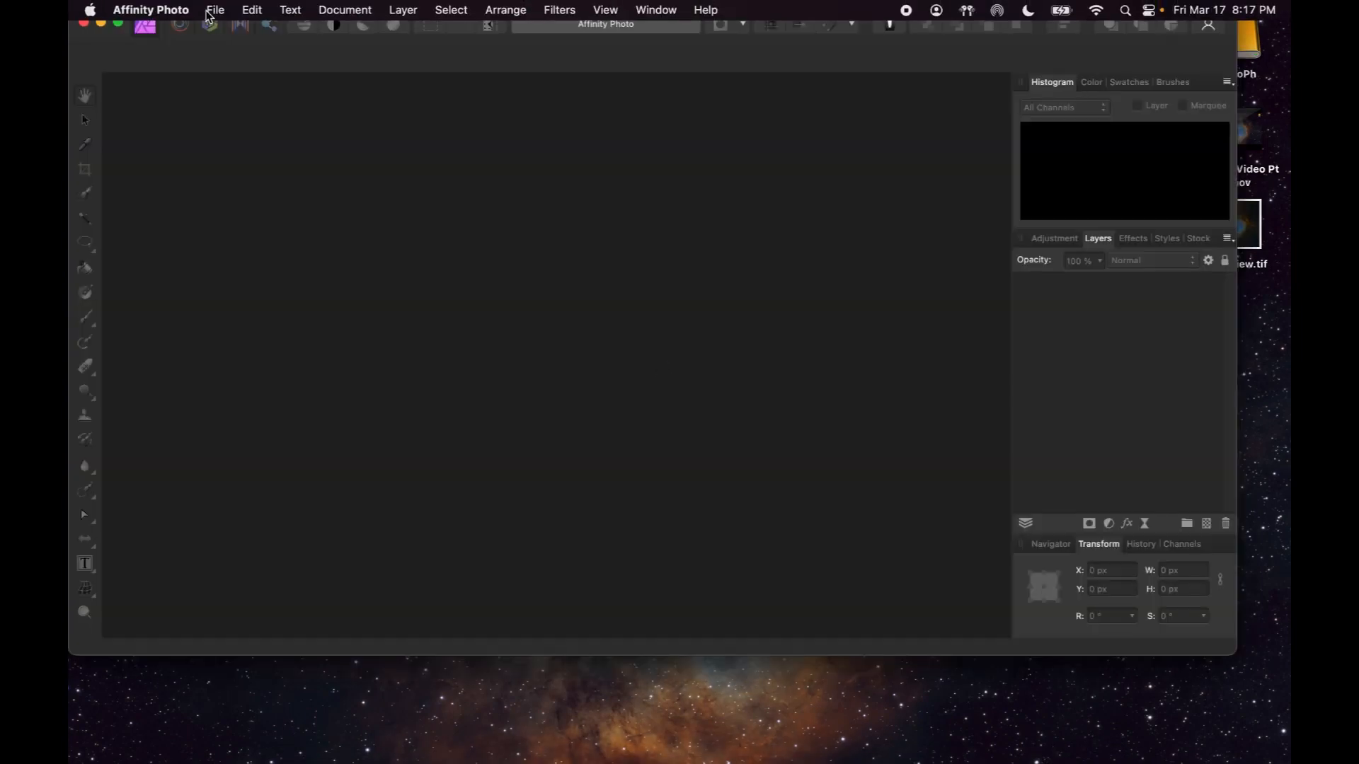
# - Open FinalView.tif from the Desktop and enlarge the application window to full screen
pyautogui.click(216, 10)
pyautogui.click(264, 204)
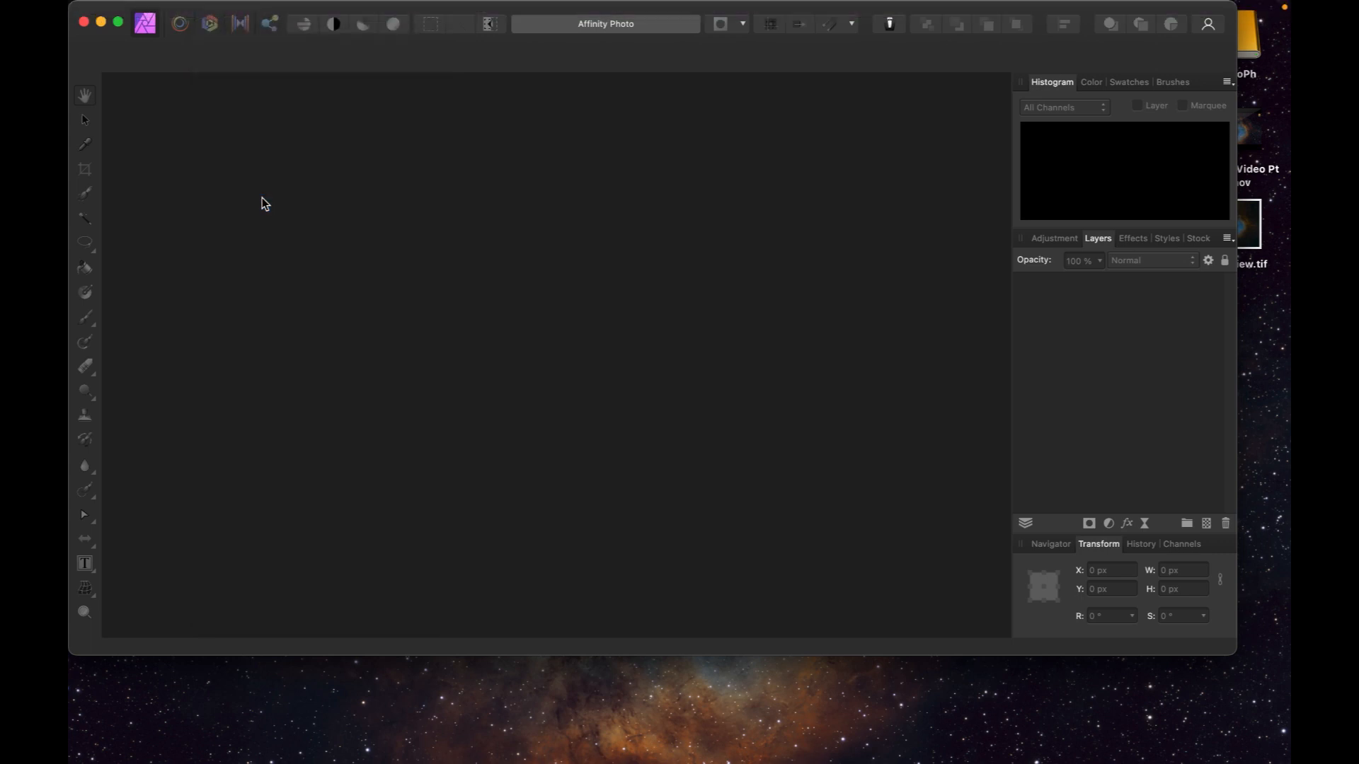
pyautogui.click(402, 184)
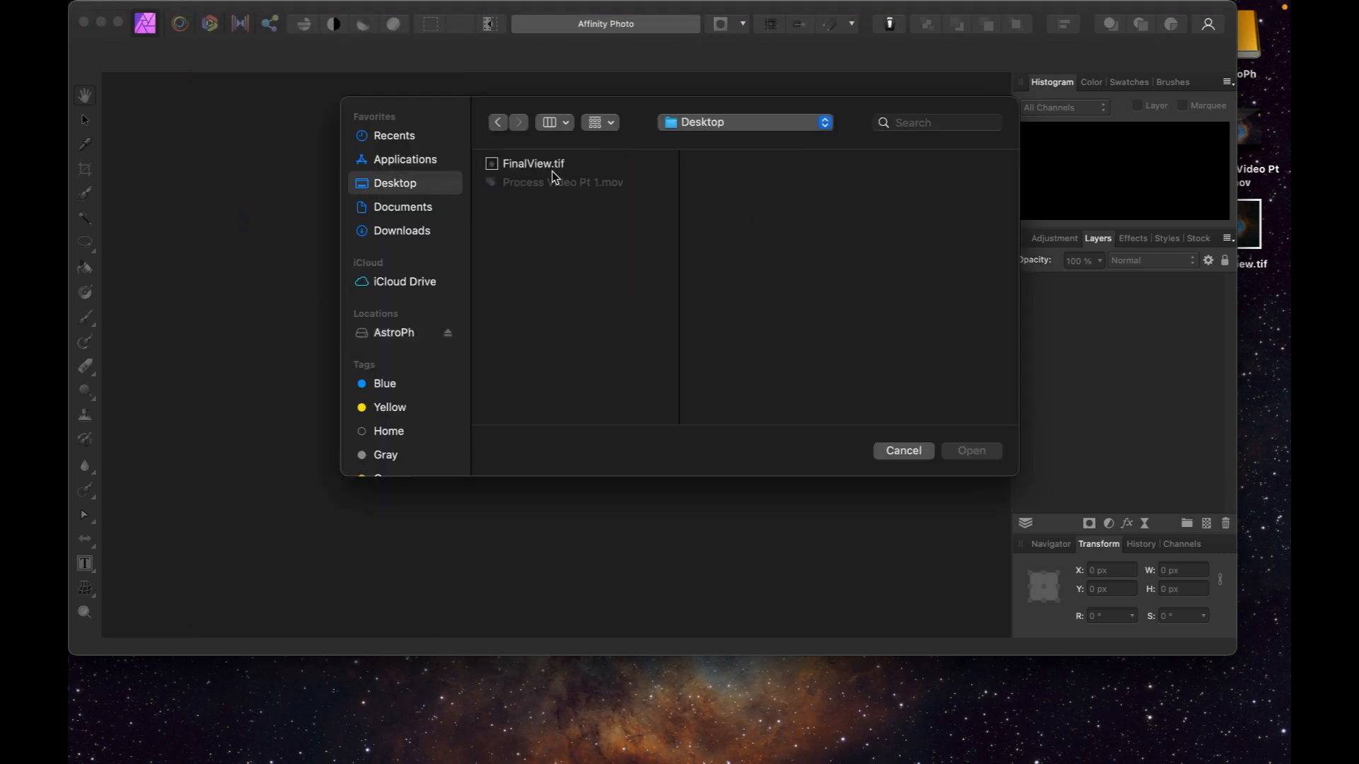
pyautogui.click(556, 174)
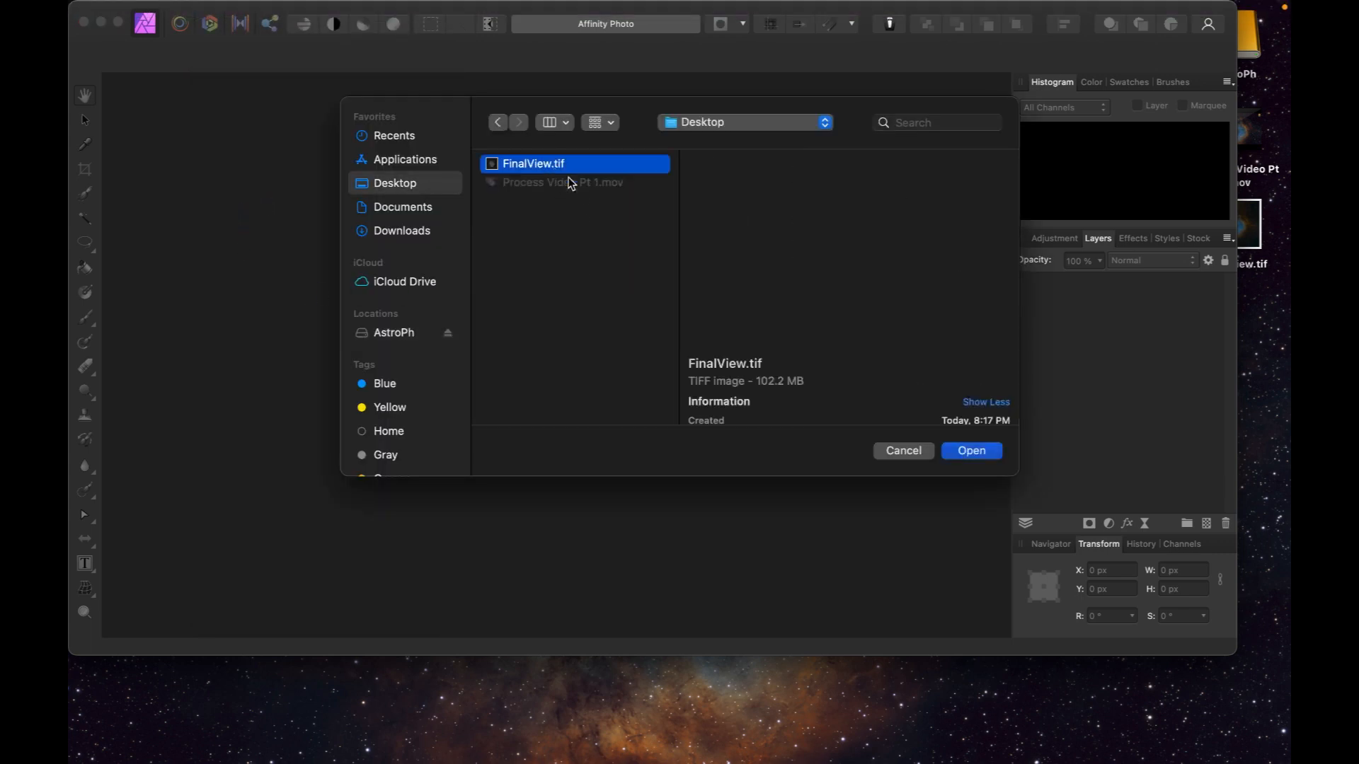
pyautogui.click(971, 450)
pyautogui.click(119, 22)
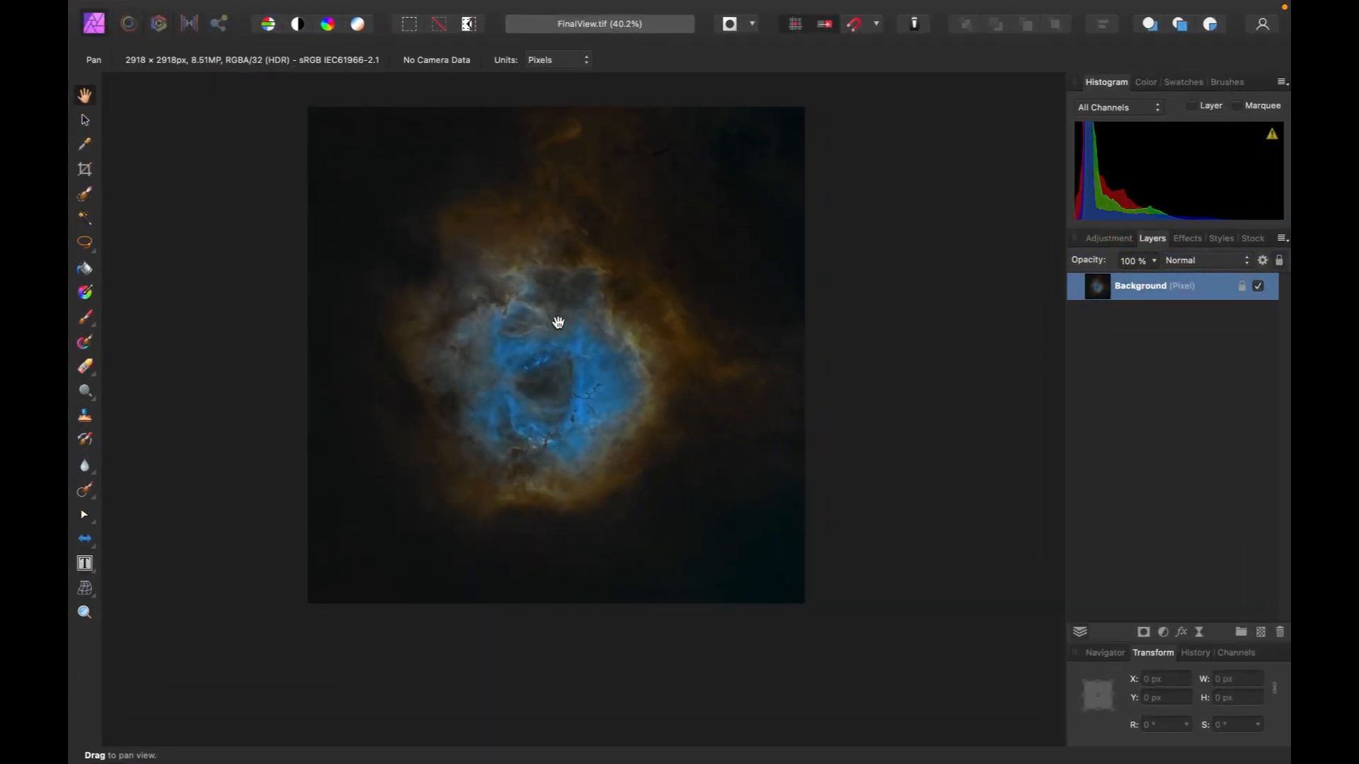
# - Add a Selective Color adjustment layer above the Background layer and move its settings dialog clear of the nebula
pyautogui.scroll(3, 559, 304)
pyautogui.scroll(-2, 558, 304)
pyautogui.scroll(-1, 559, 304)
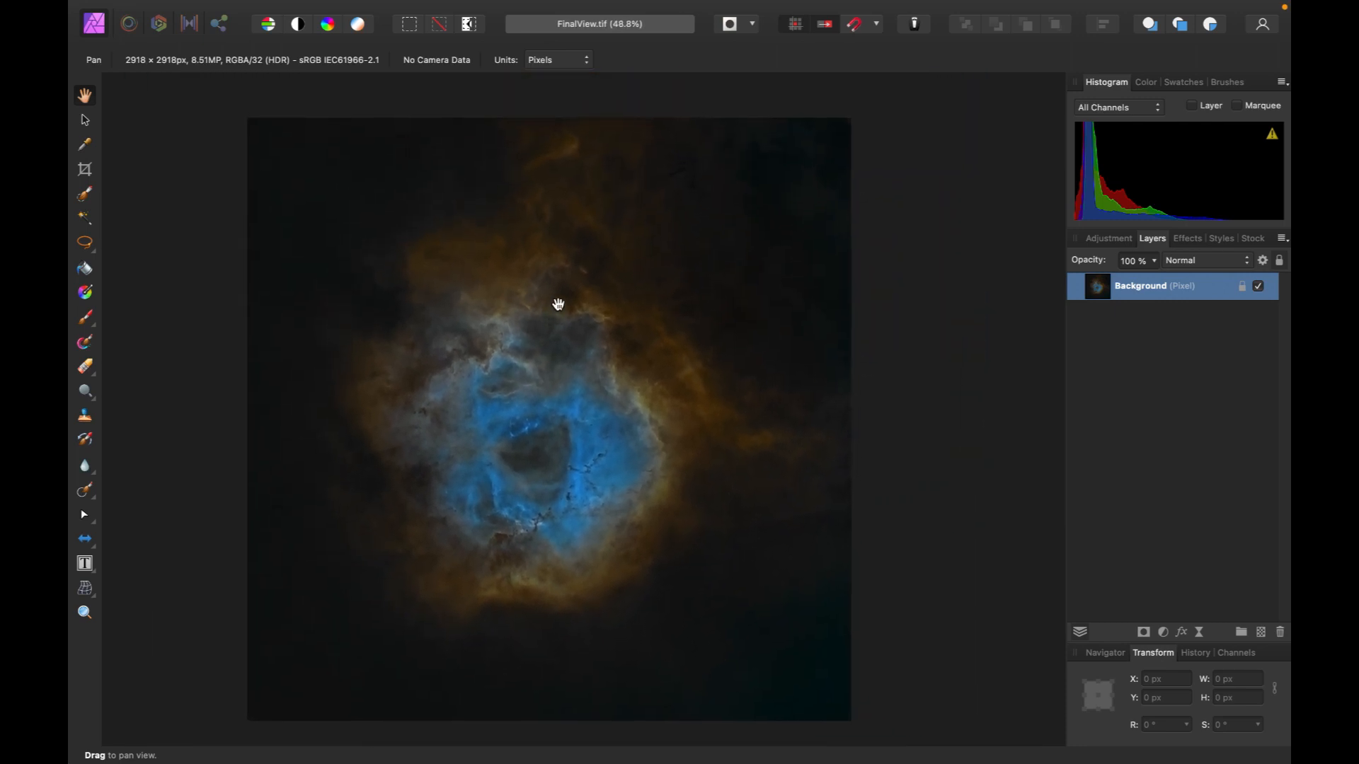
pyautogui.click(1163, 632)
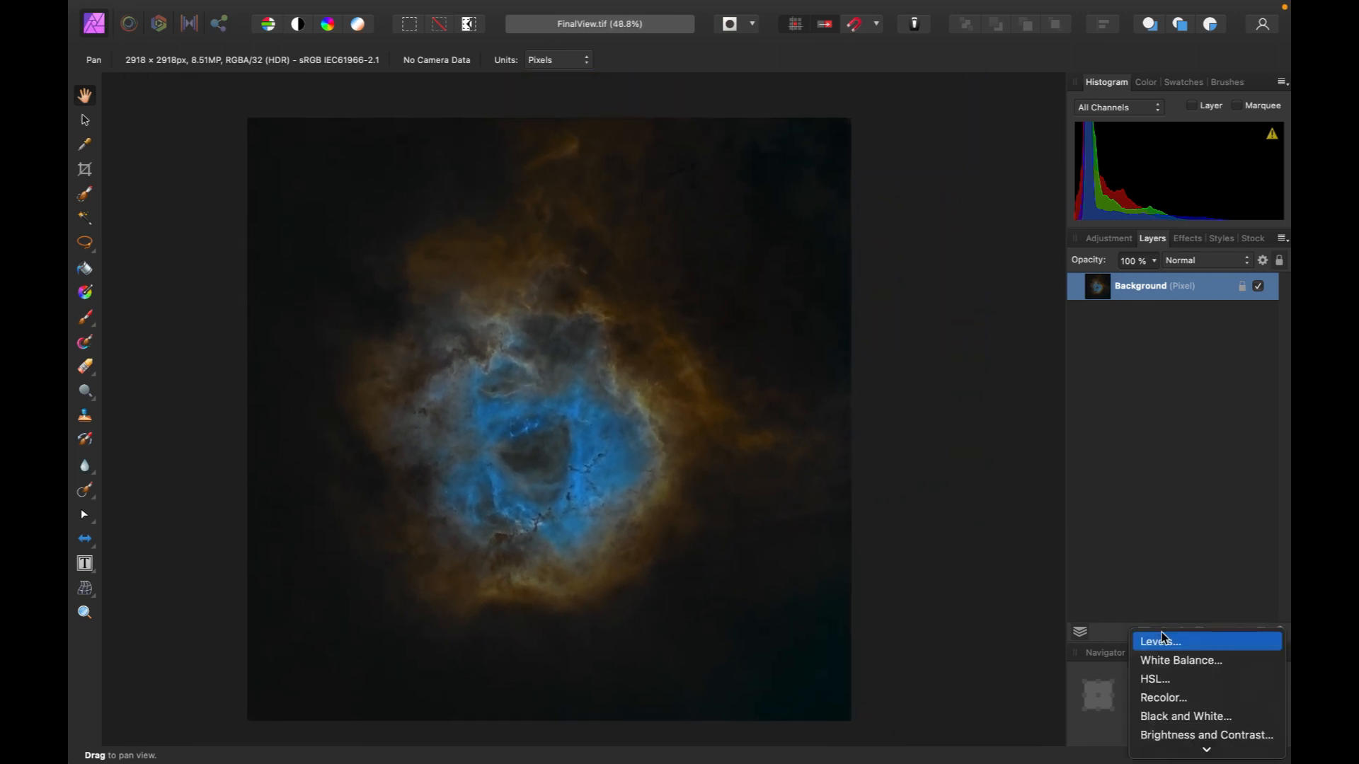
pyautogui.scroll(-2, 1181, 673)
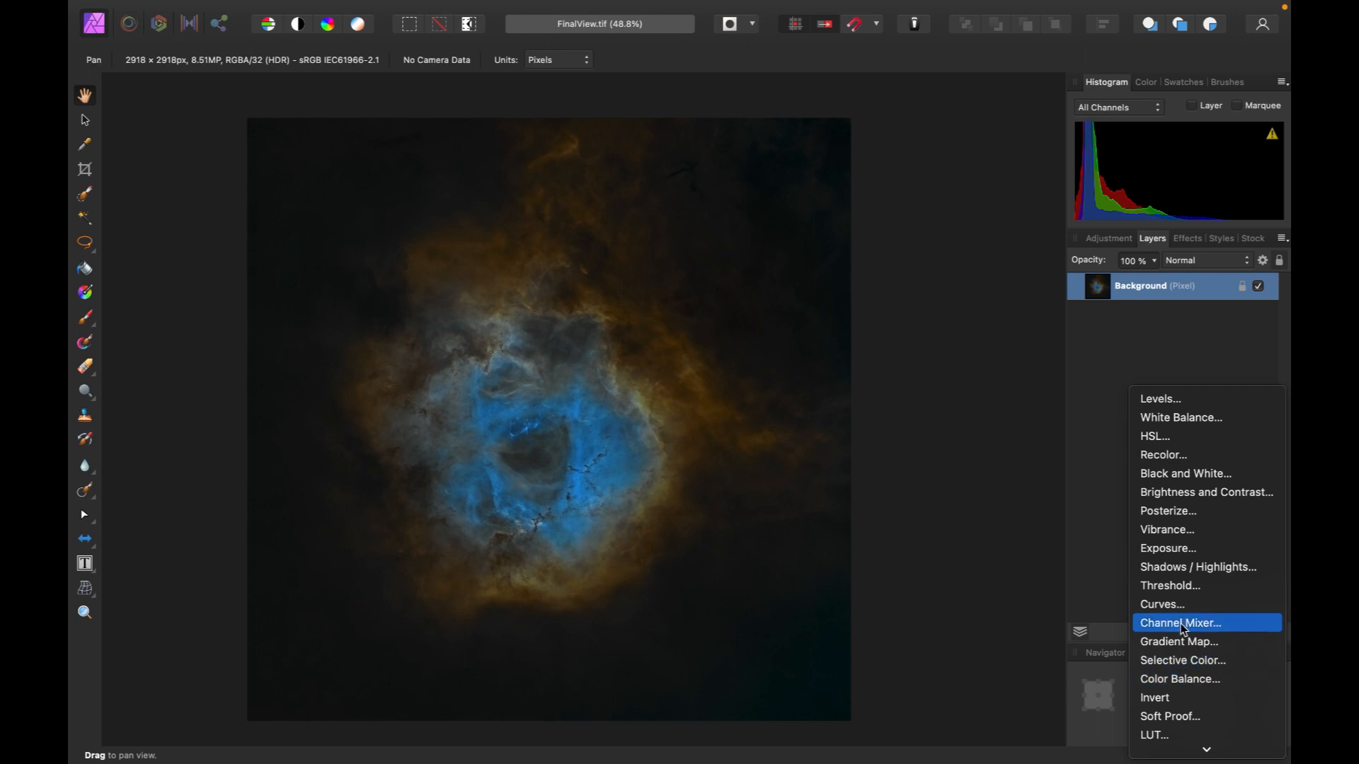
pyautogui.click(1098, 512)
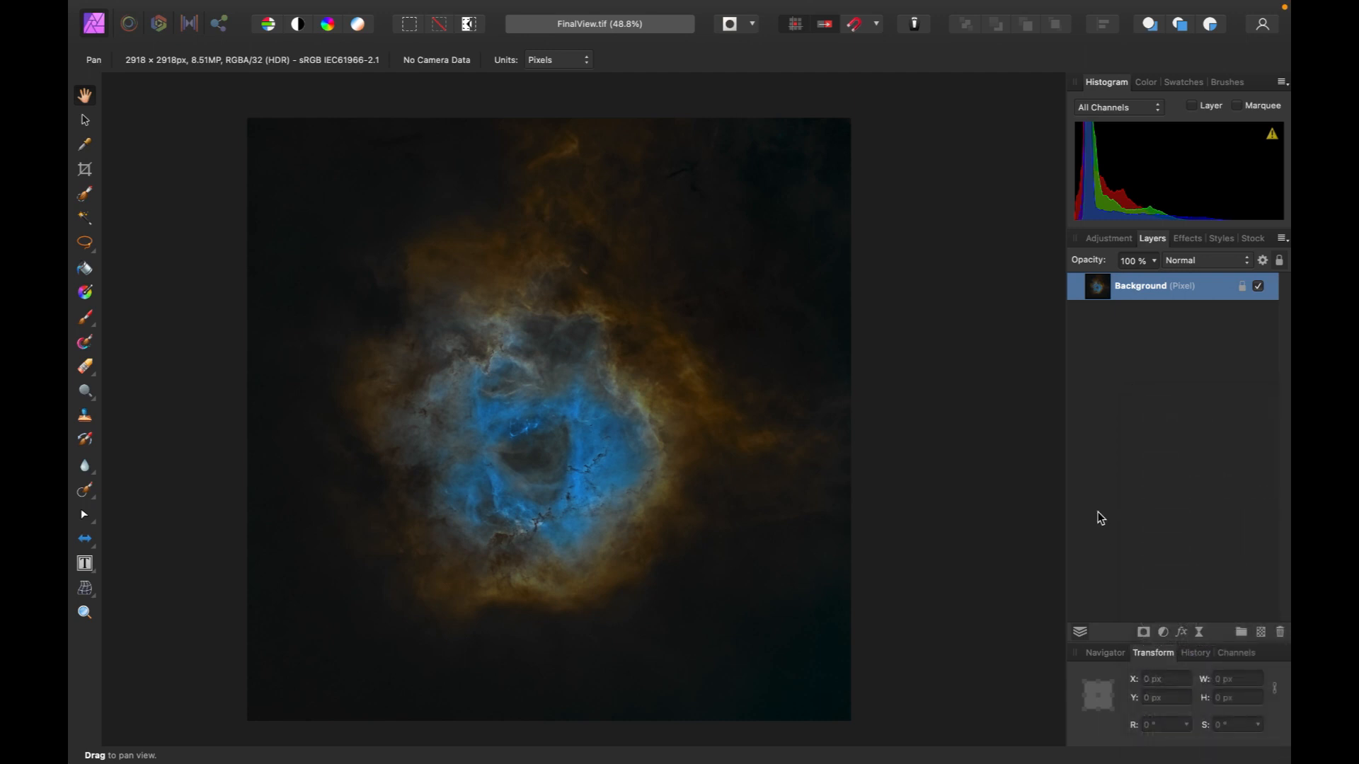
pyautogui.click(1165, 633)
pyautogui.scroll(-5, 1175, 668)
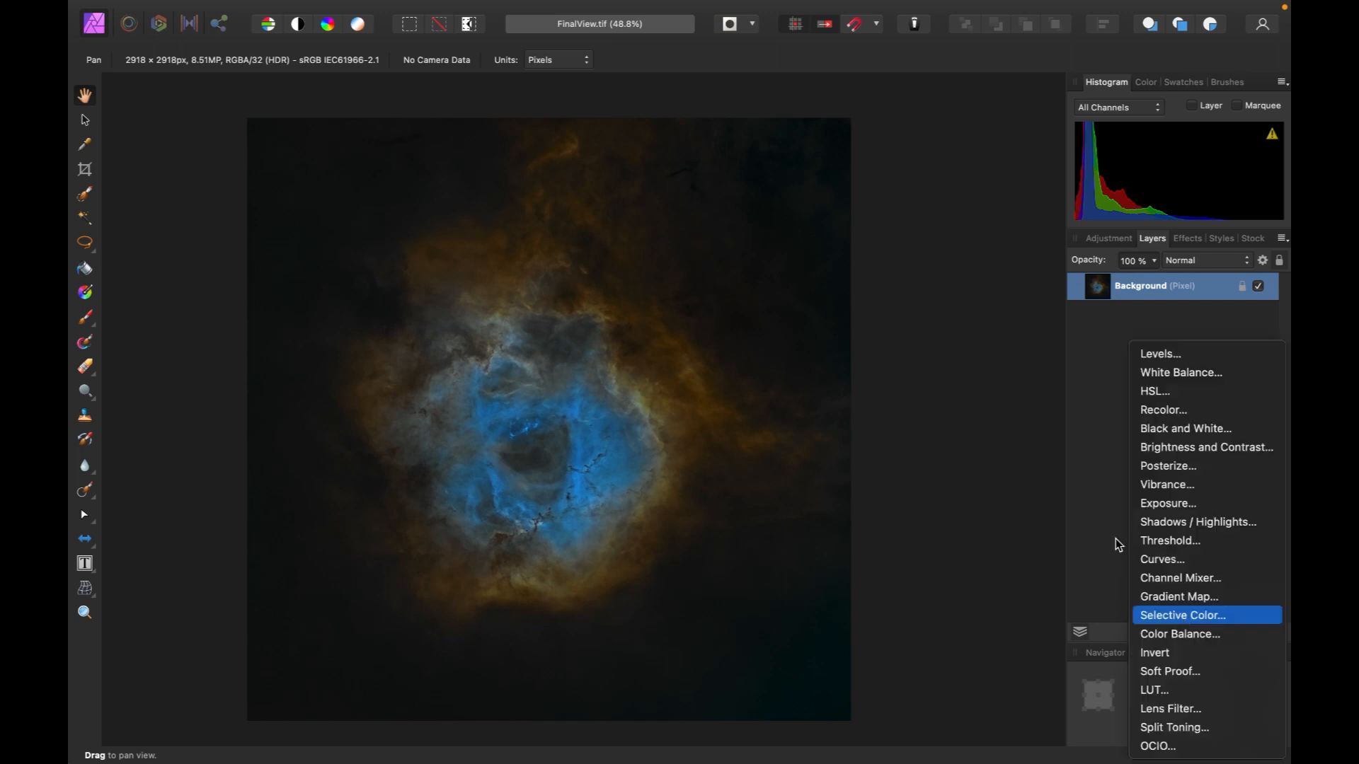
pyautogui.click(1183, 615)
pyautogui.moveTo(875, 485); pyautogui.dragTo(1010, 131)
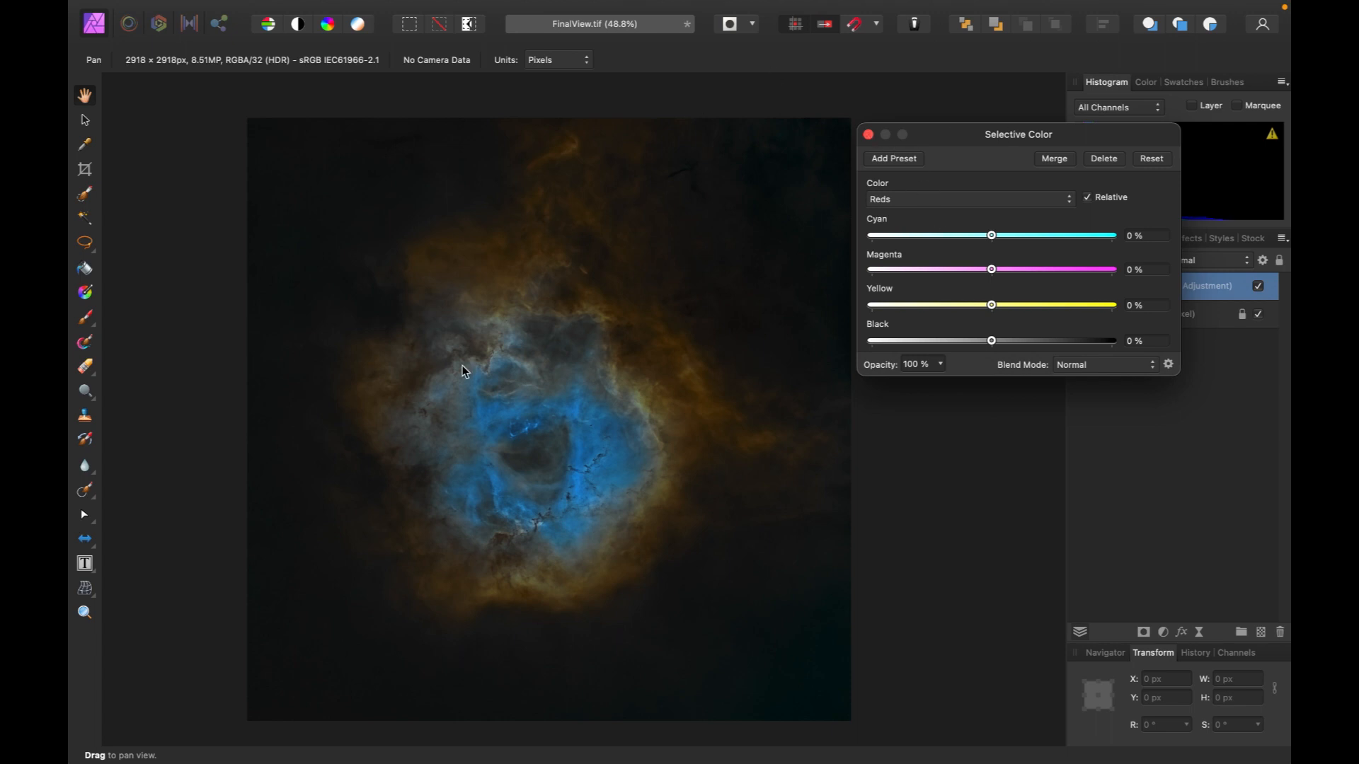
# - Adjust the Reds in Selective Color to cyan -33%, yellow 16% and black 28%
pyautogui.scroll(3, 431, 389)
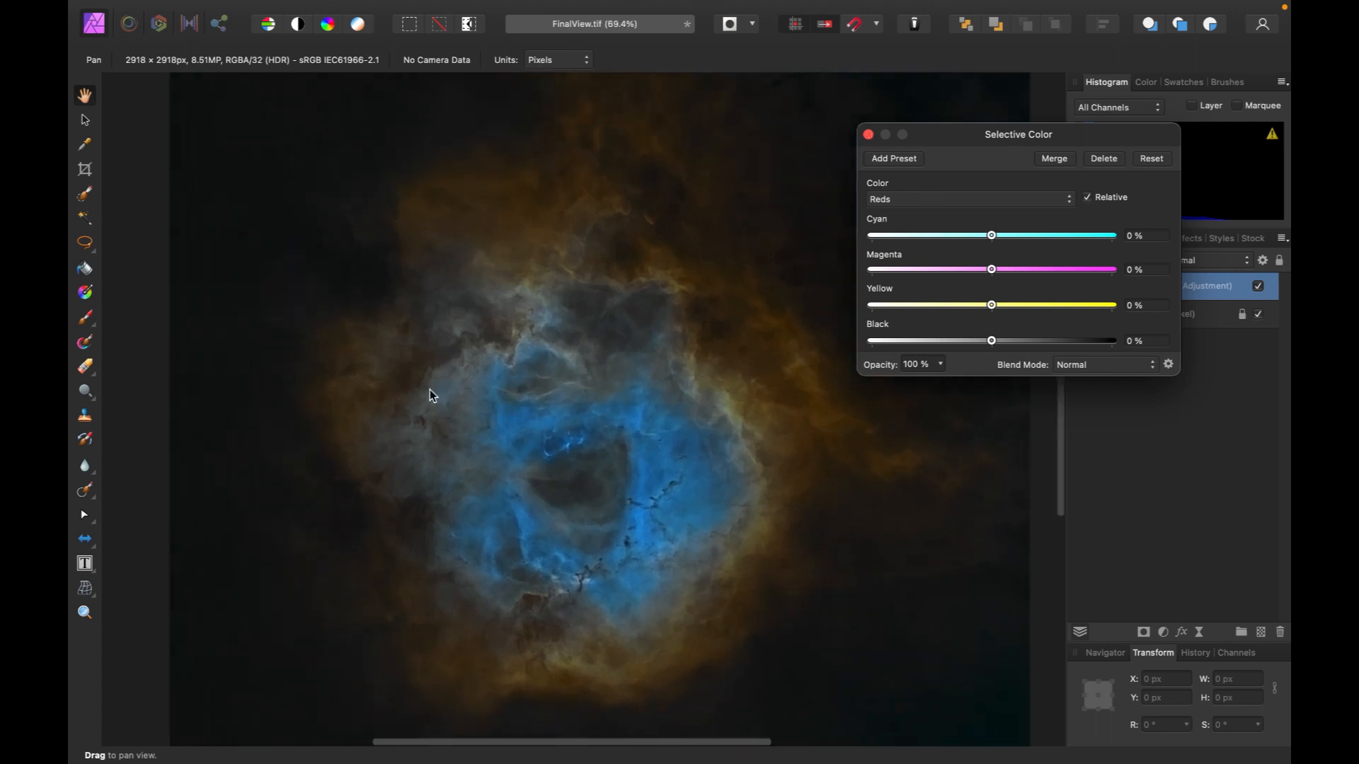
pyautogui.hscroll(2, 430, 389)
pyautogui.scroll(-3, 430, 389)
pyautogui.hscroll(2, 431, 389)
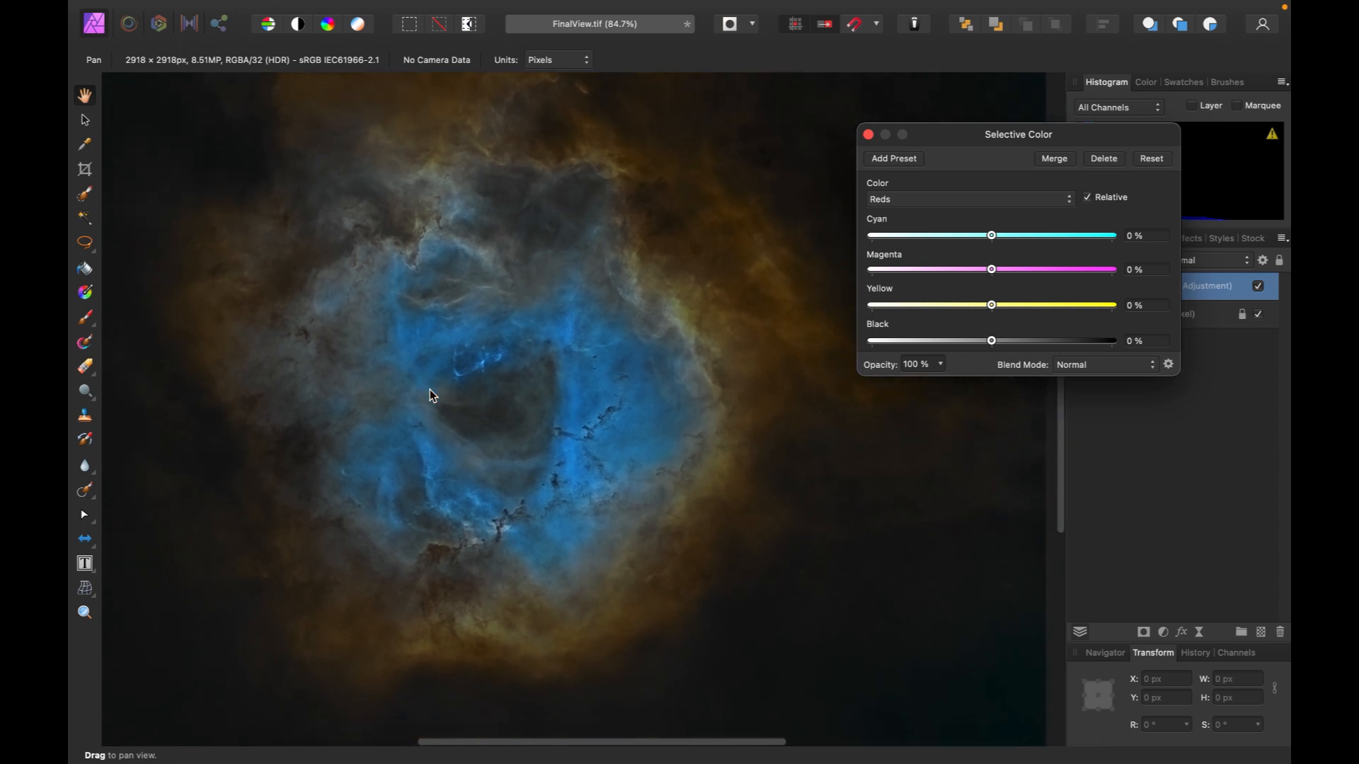
pyautogui.click(899, 199)
pyautogui.click(903, 201)
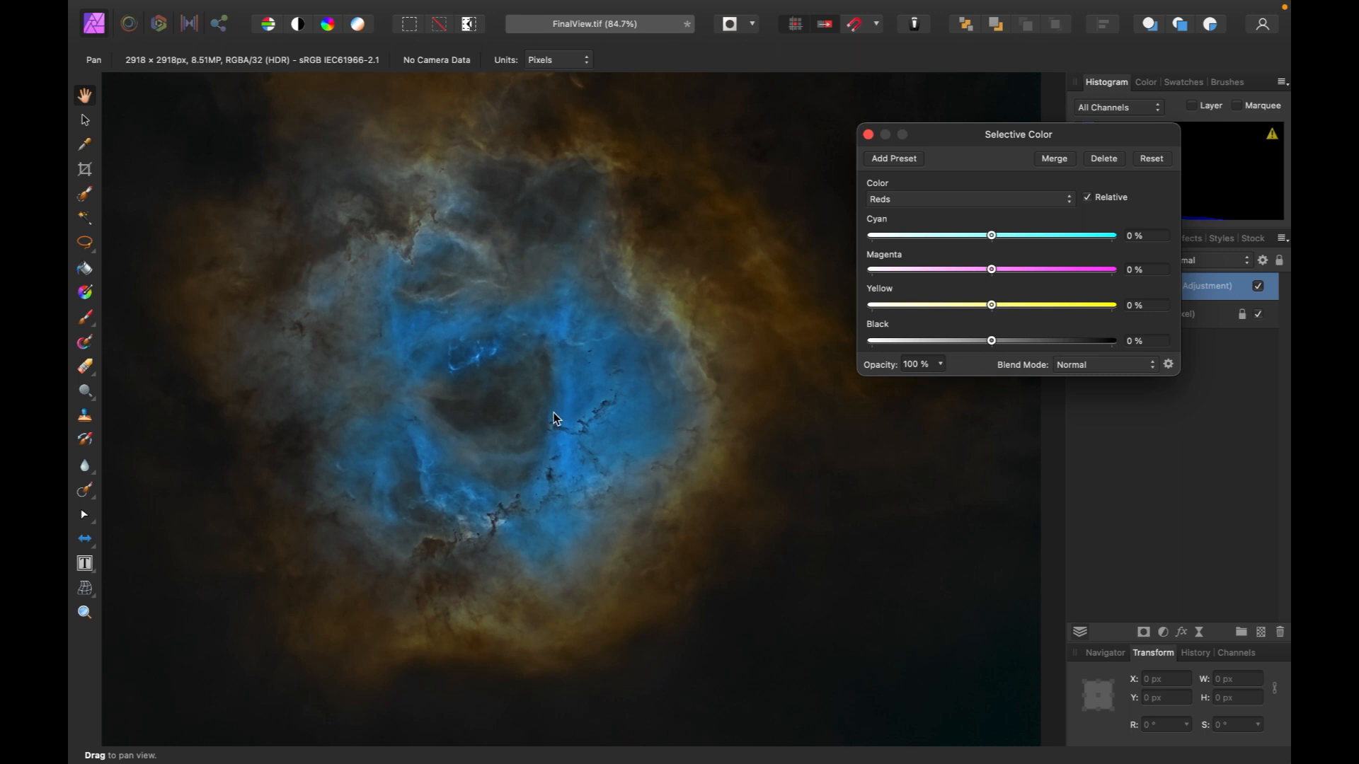
pyautogui.scroll(-3, 554, 414)
pyautogui.scroll(2, 615, 306)
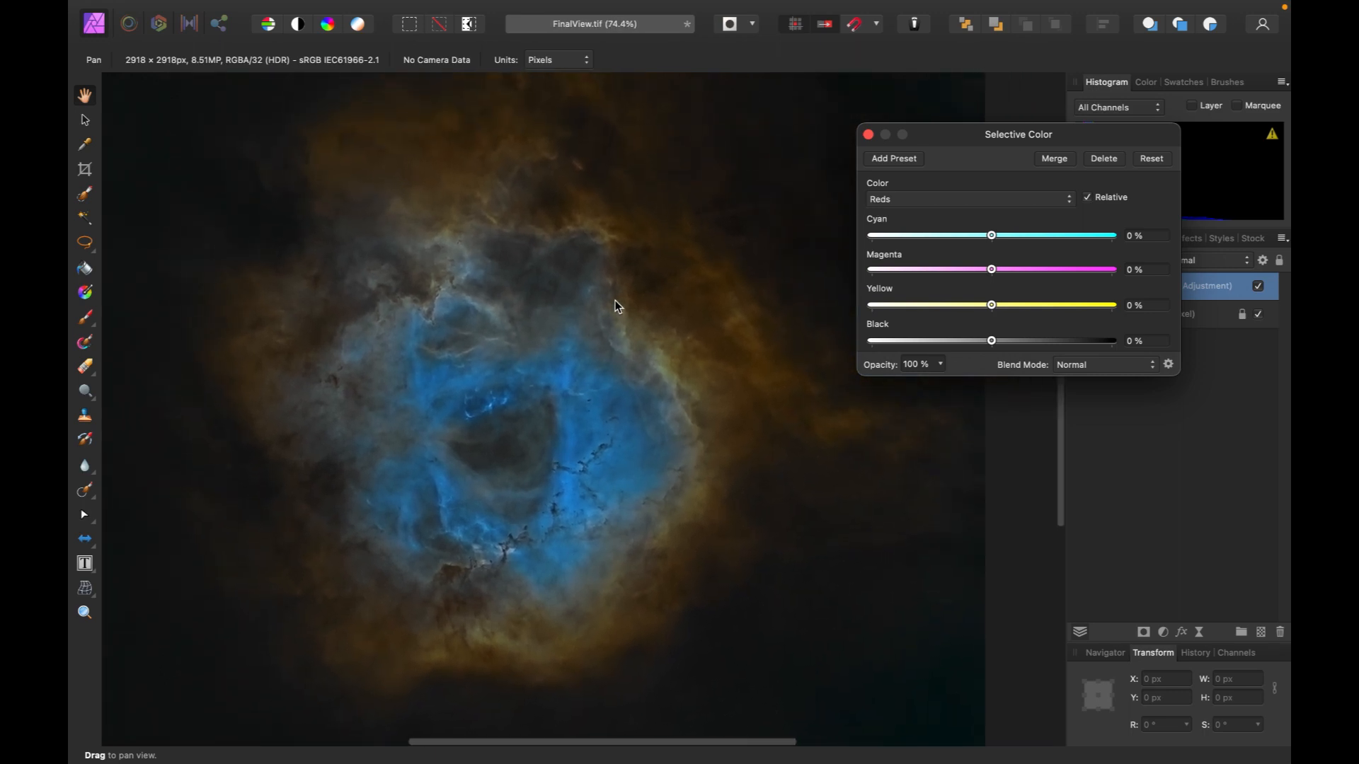
pyautogui.moveTo(992, 235); pyautogui.dragTo(949, 253)
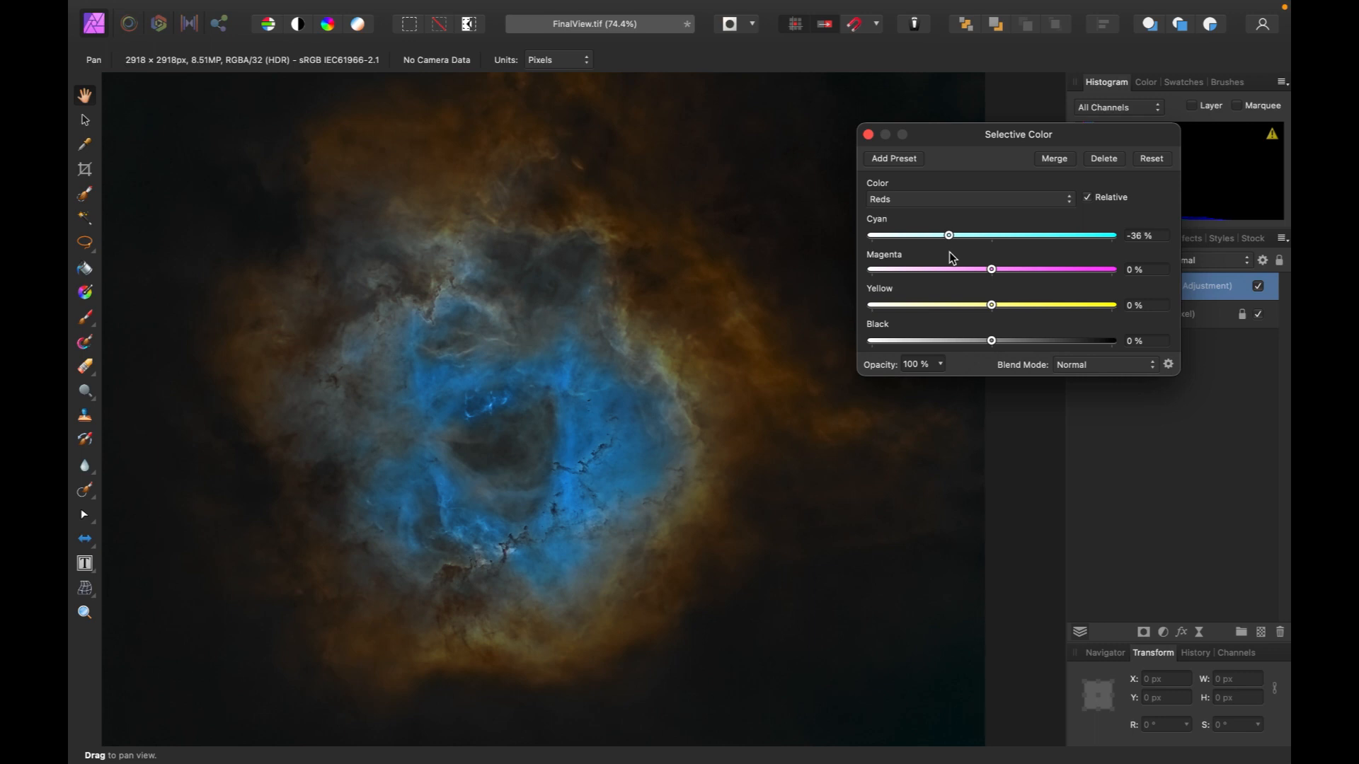
pyautogui.moveTo(995, 312); pyautogui.dragTo(994, 280)
pyautogui.moveTo(991, 344); pyautogui.dragTo(1026, 377)
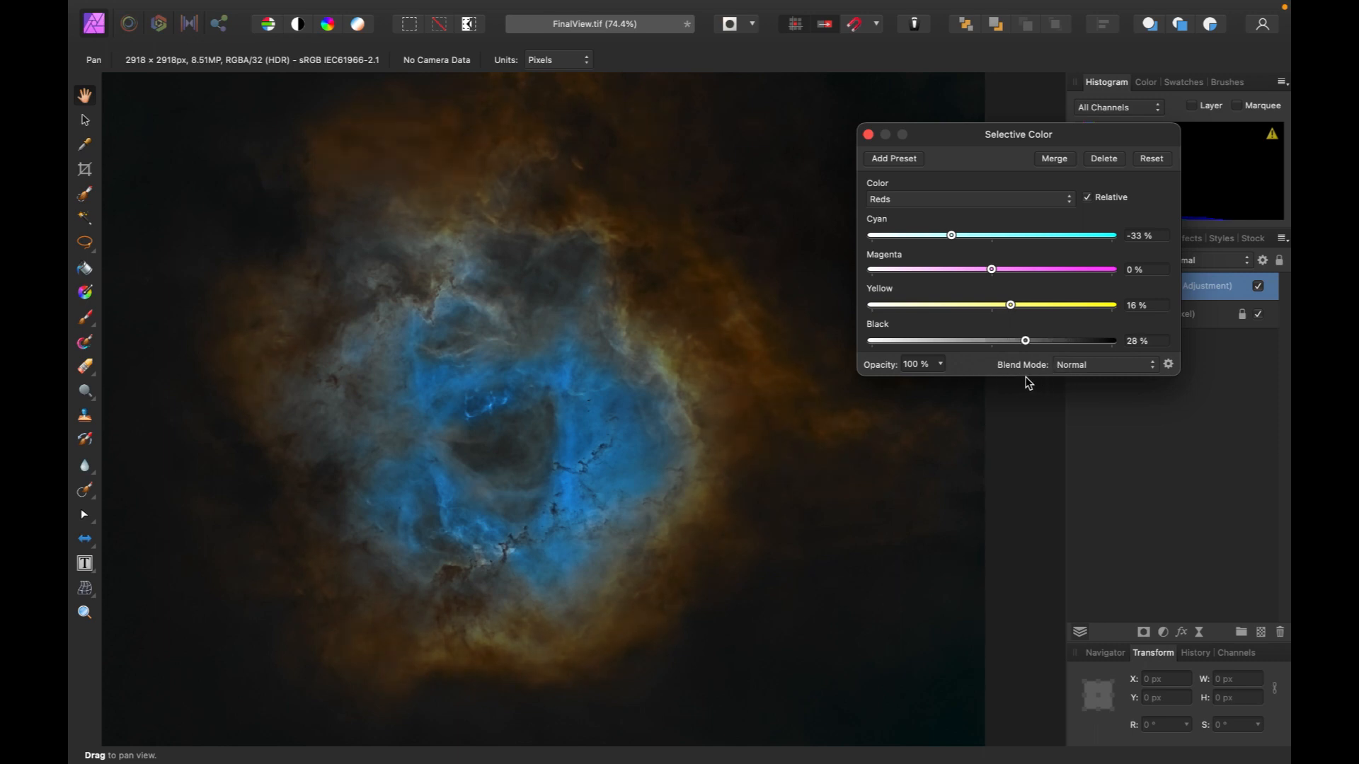
# - Try shifting the cyan, magenta and yellow amounts of the Yellows, and return them all to 0%
pyautogui.click(942, 201)
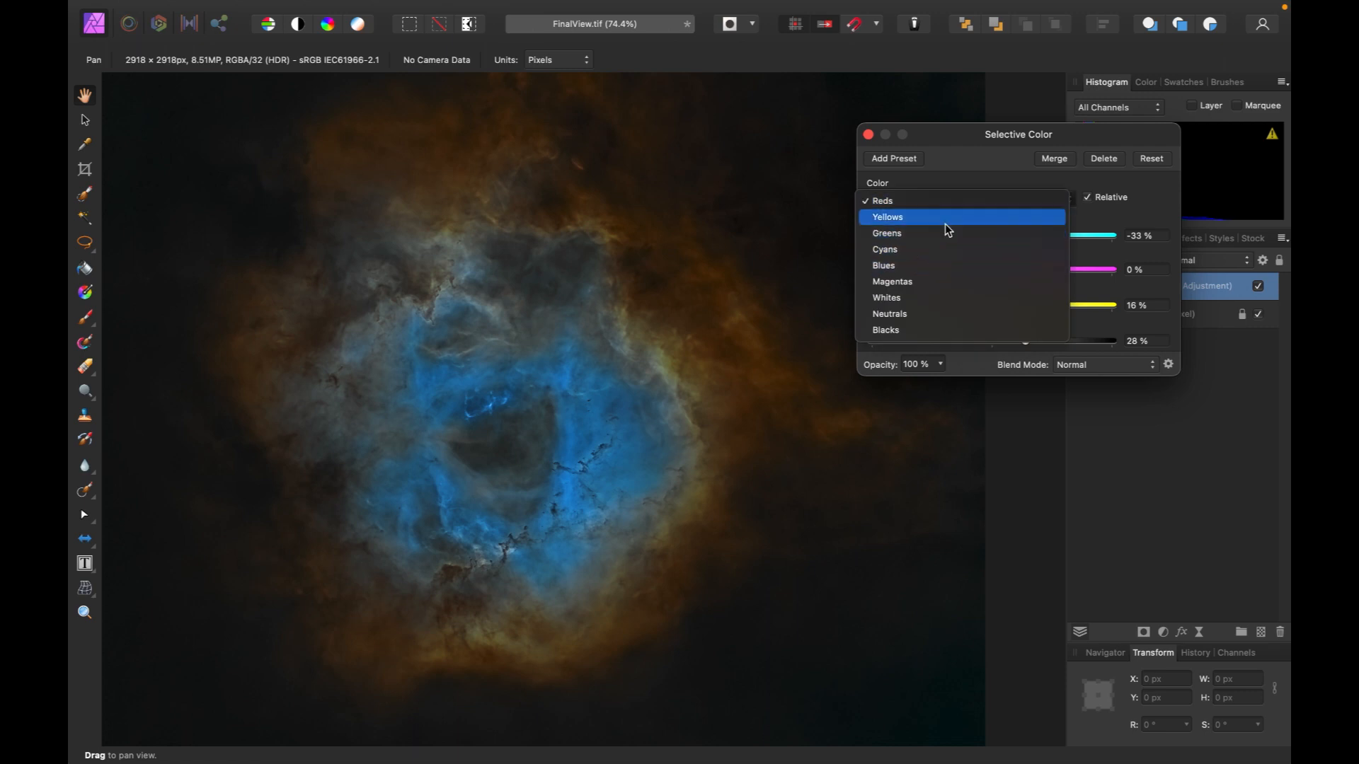
pyautogui.click(949, 218)
pyautogui.moveTo(989, 236); pyautogui.dragTo(1039, 263)
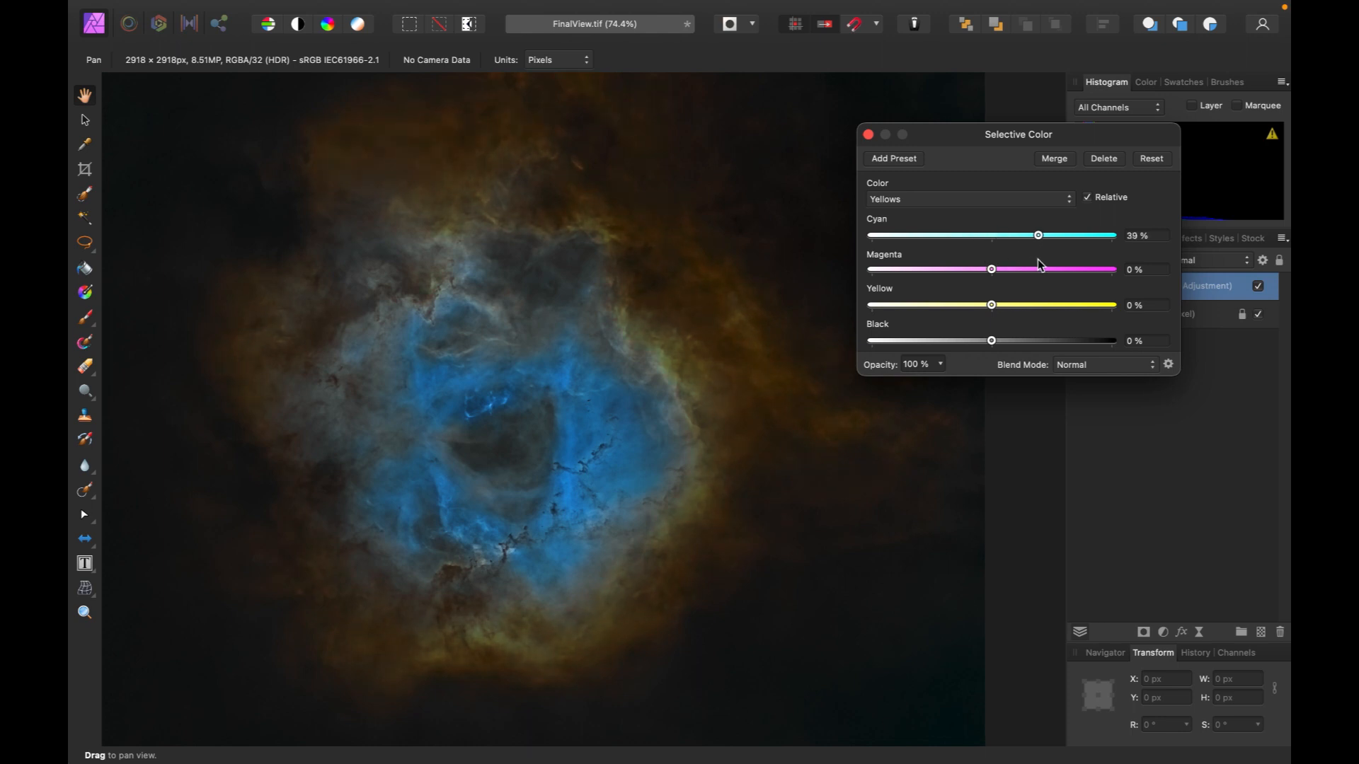
pyautogui.moveTo(1037, 260); pyautogui.dragTo(1023, 264)
pyautogui.moveTo(1037, 277); pyautogui.dragTo(994, 281)
pyautogui.moveTo(993, 306); pyautogui.dragTo(993, 350)
pyautogui.moveTo(1021, 236); pyautogui.dragTo(993, 250)
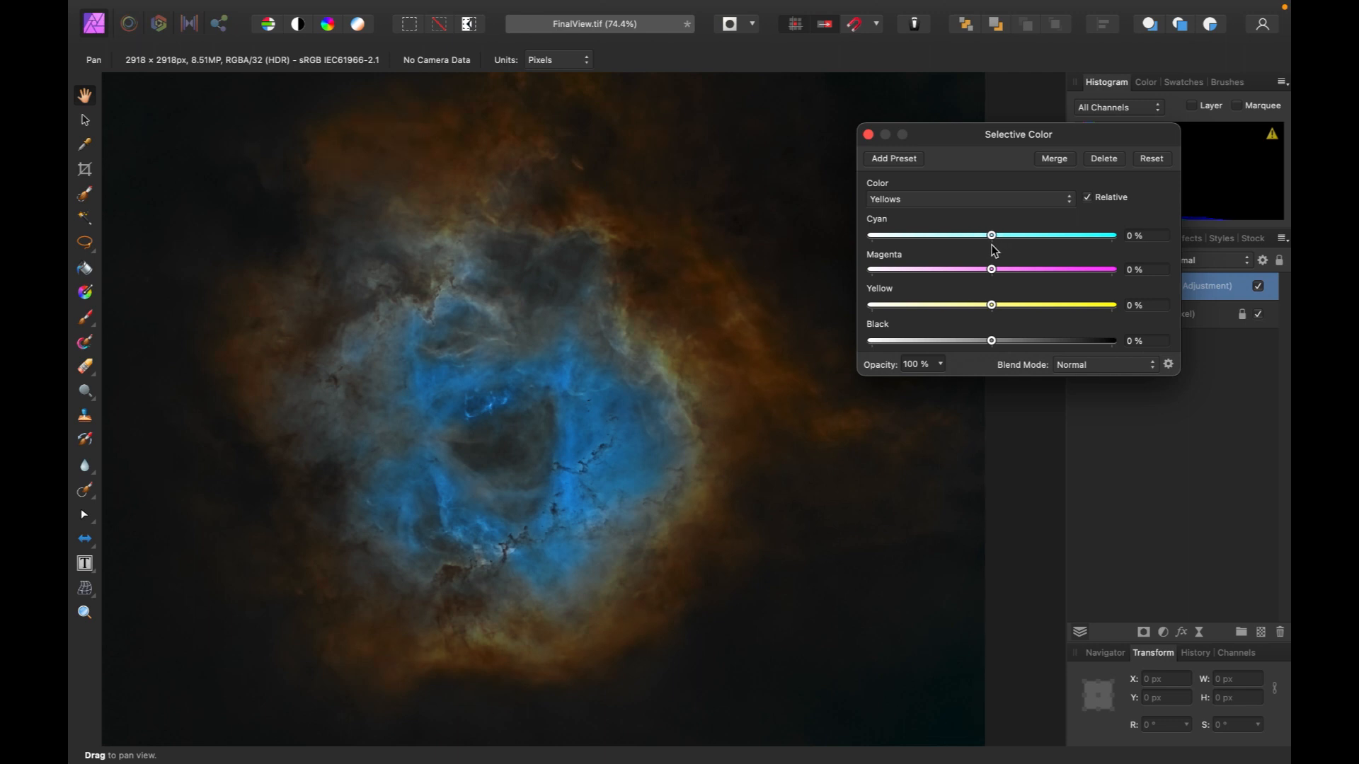
# - Adjust the Blues in Selective Color to cyan 25% and yellow -9%, keeping black at 0%
pyautogui.click(979, 201)
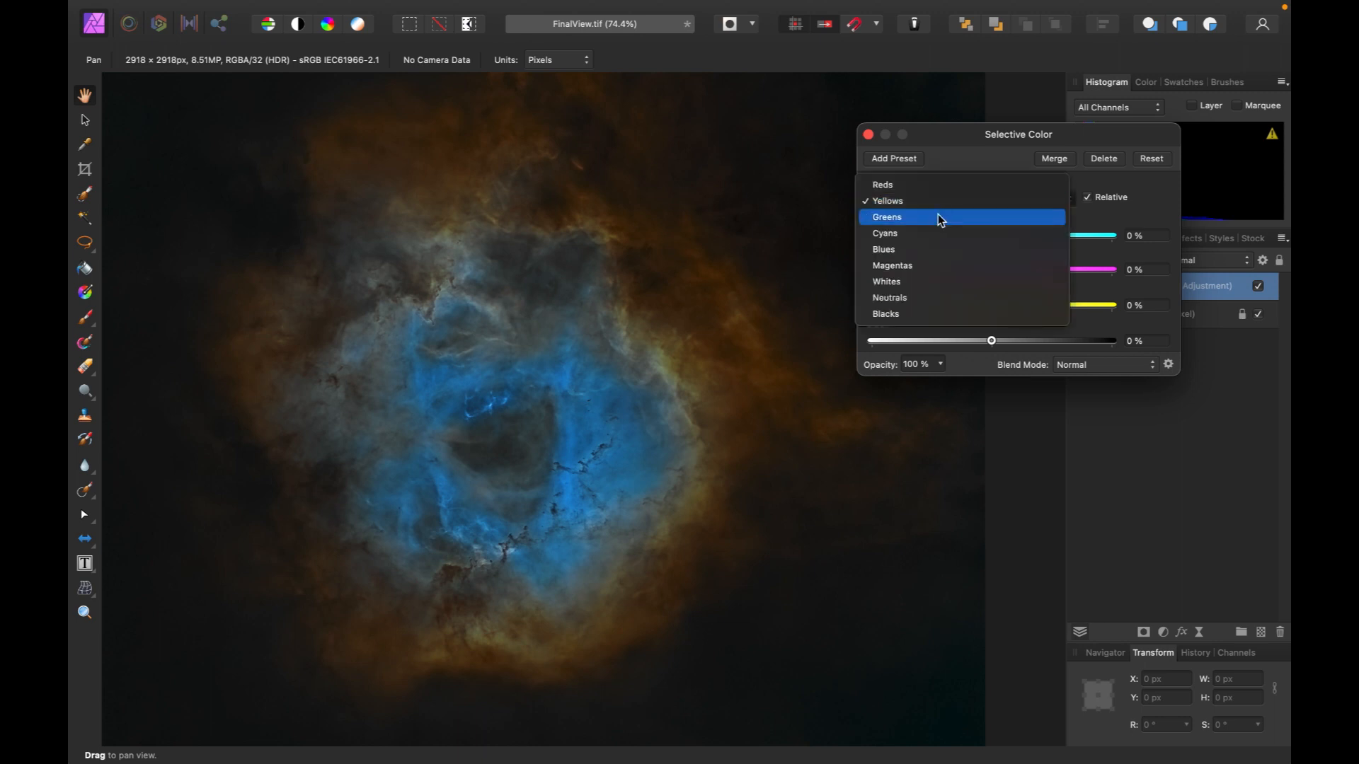
pyautogui.click(893, 250)
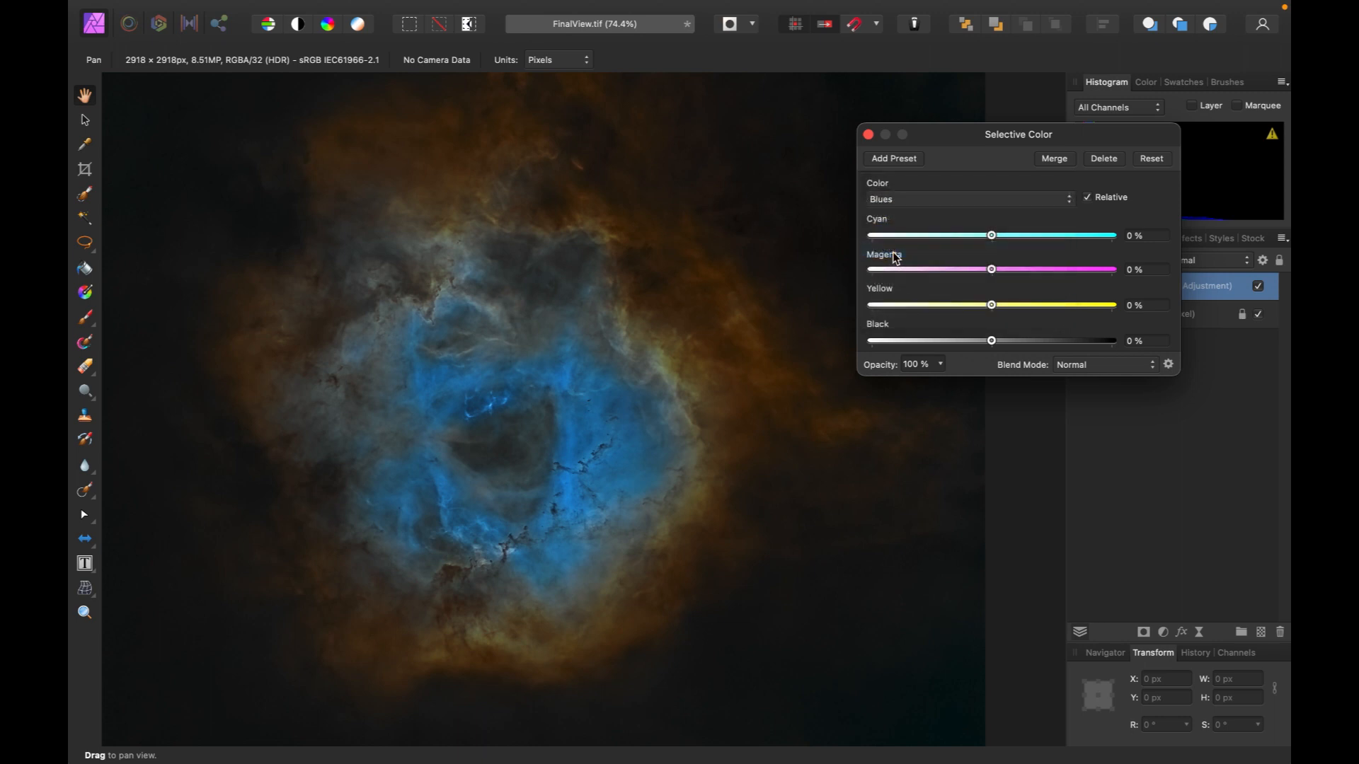
pyautogui.moveTo(991, 235); pyautogui.dragTo(1021, 241)
pyautogui.moveTo(992, 305); pyautogui.dragTo(953, 318)
pyautogui.moveTo(951, 309); pyautogui.dragTo(1070, 342)
pyautogui.moveTo(1029, 342); pyautogui.dragTo(993, 315)
pyautogui.moveTo(993, 309); pyautogui.dragTo(995, 388)
# - Try black amounts of 2%, -9% and 12% for the Blacks in Selective Color, and return the amount to 0%
pyautogui.click(951, 198)
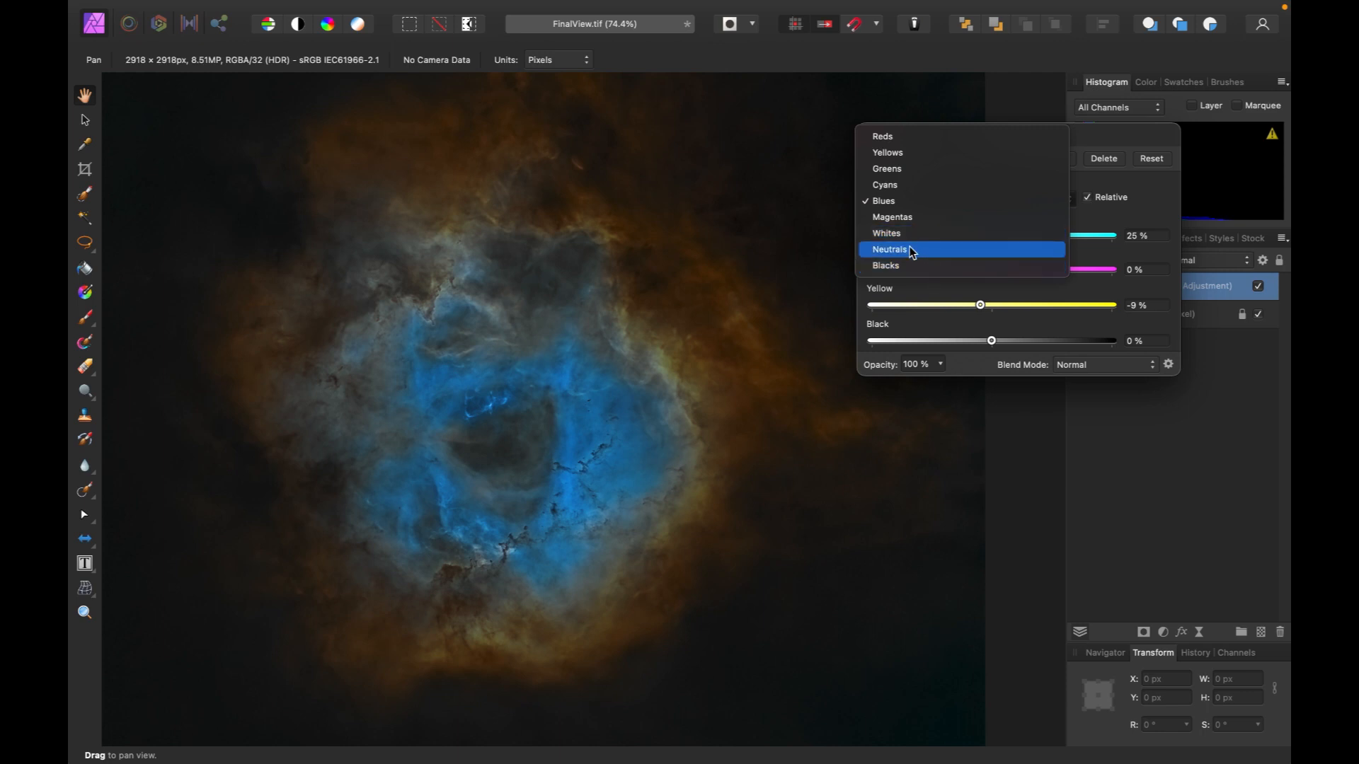
pyautogui.click(905, 271)
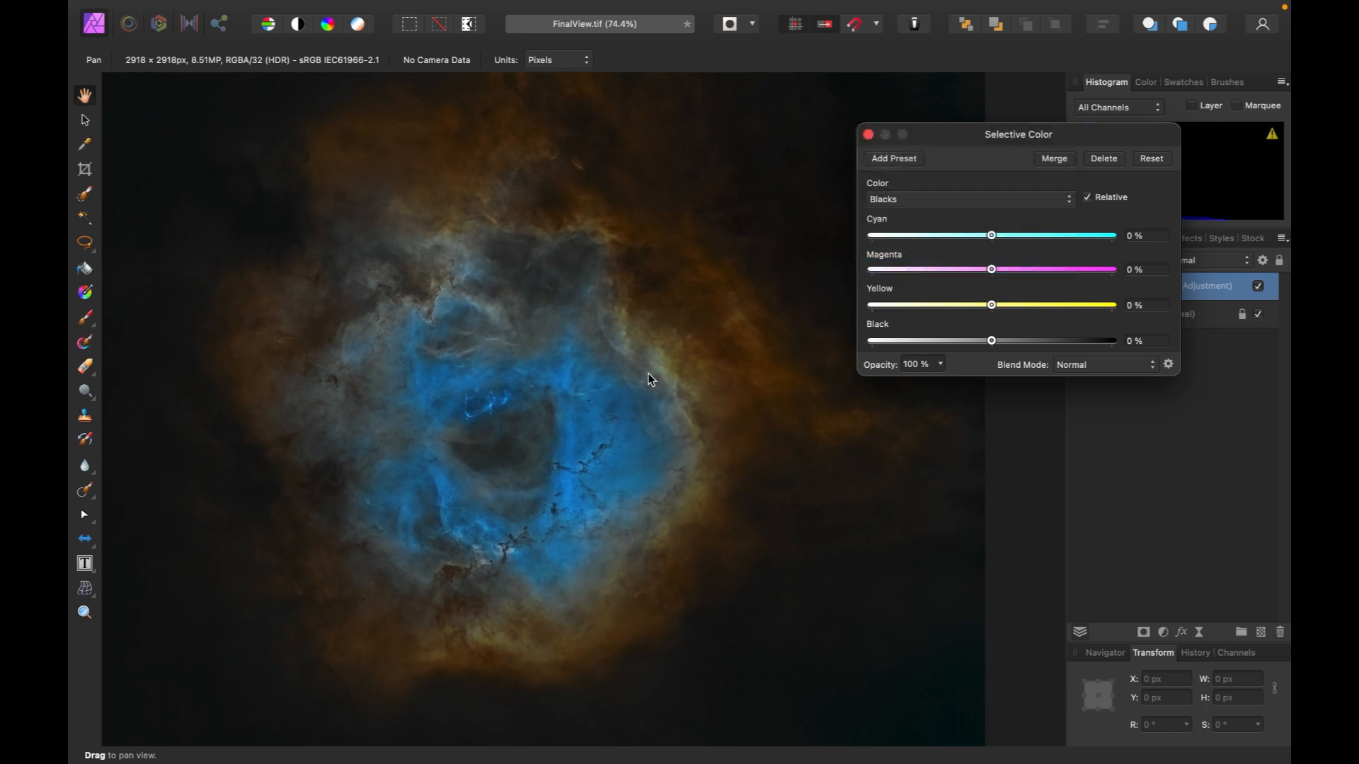
pyautogui.scroll(-3, 648, 378)
pyautogui.scroll(-3, 648, 380)
pyautogui.scroll(4, 649, 379)
pyautogui.scroll(-3, 648, 380)
pyautogui.scroll(-1, 648, 379)
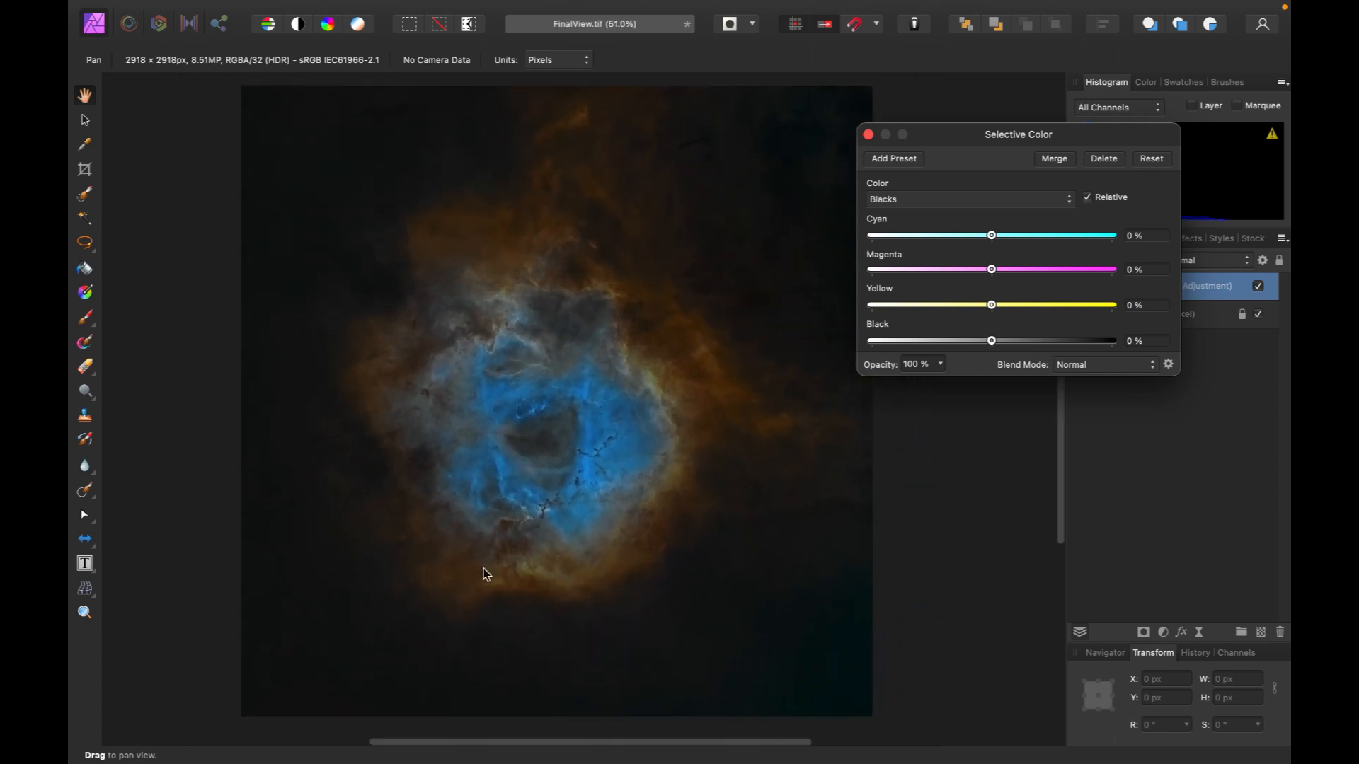
pyautogui.moveTo(991, 341); pyautogui.dragTo(994, 347)
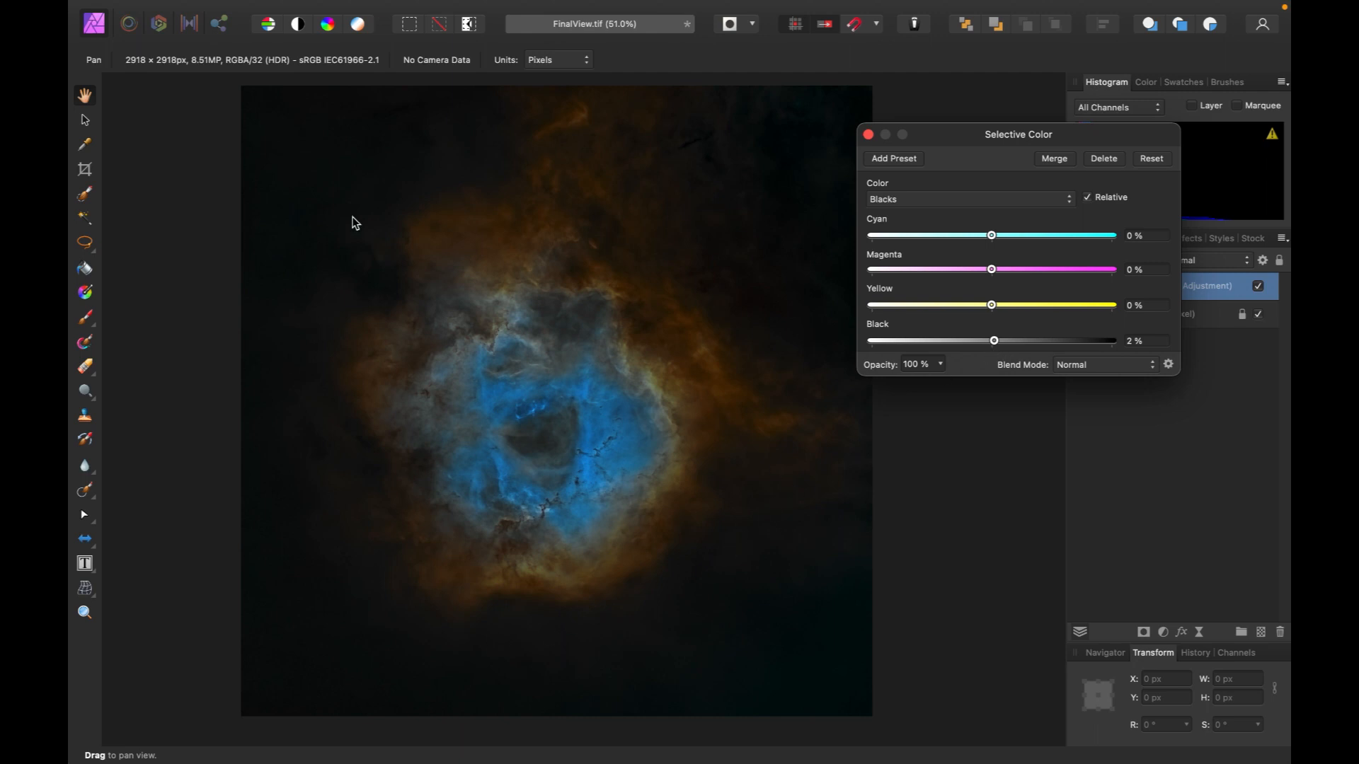
pyautogui.moveTo(996, 343); pyautogui.dragTo(992, 345)
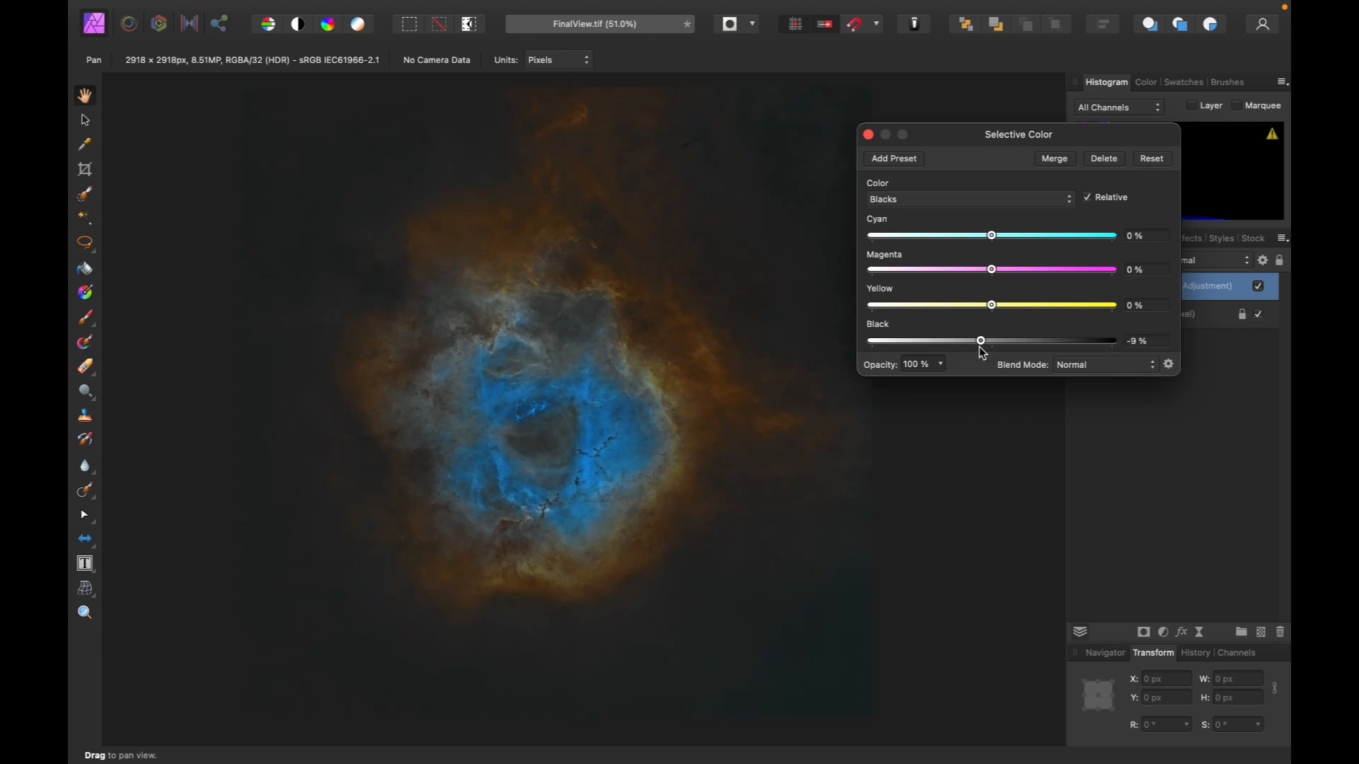
pyautogui.moveTo(992, 341); pyautogui.dragTo(1006, 341)
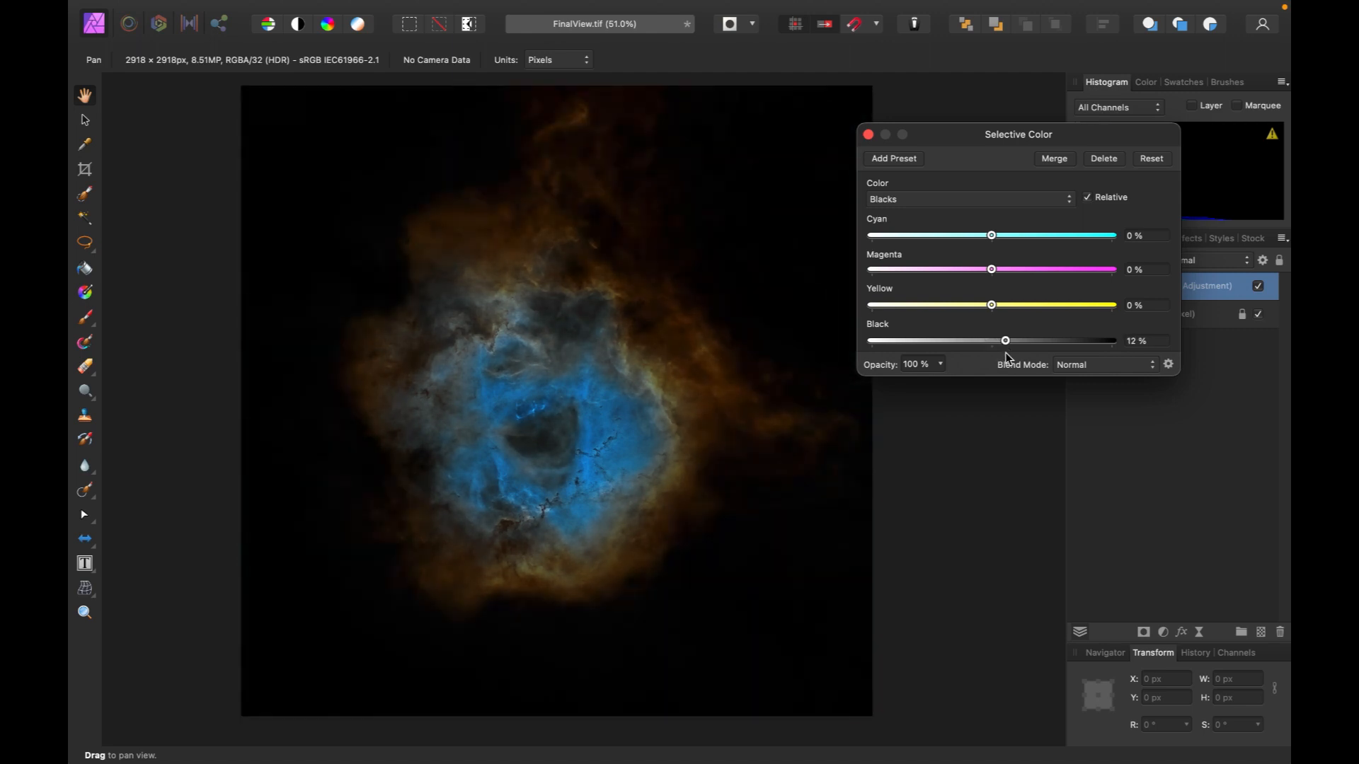
pyautogui.moveTo(1004, 353); pyautogui.dragTo(992, 355)
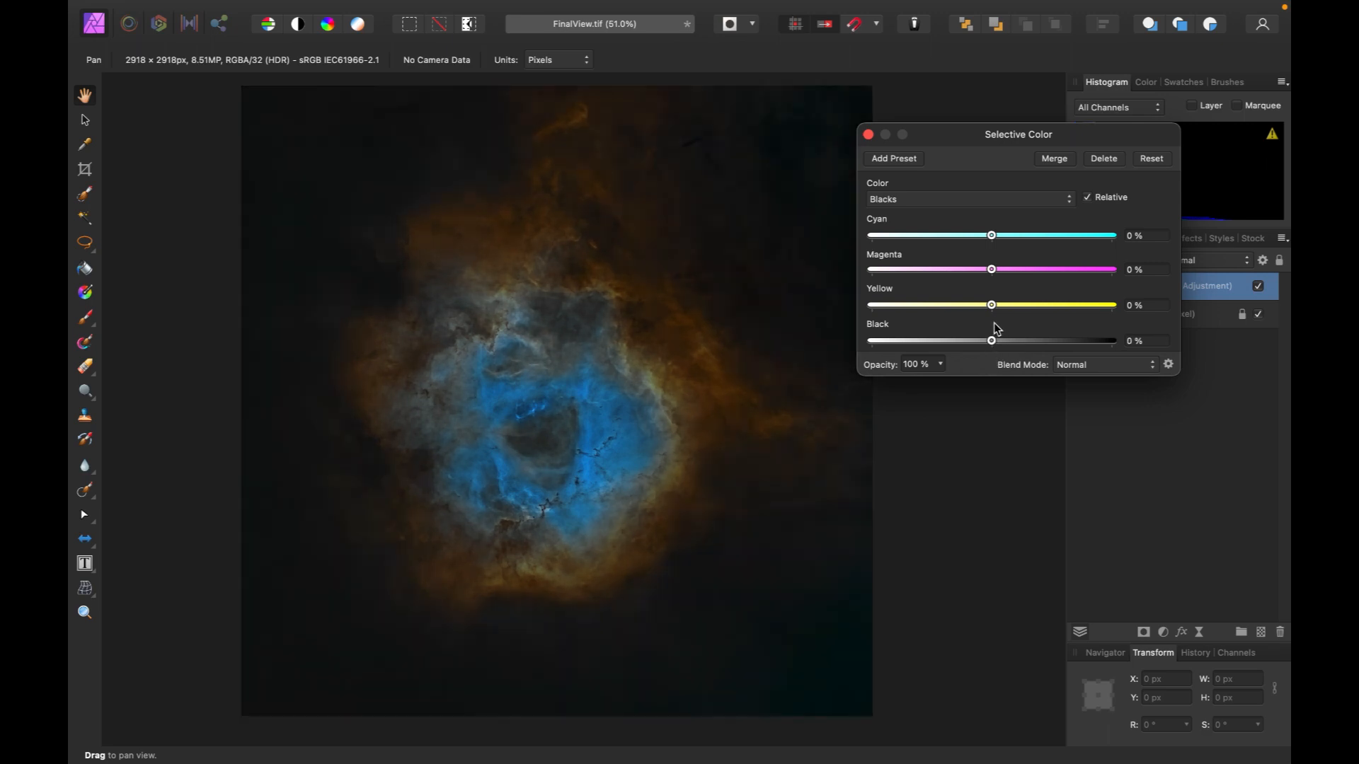
# - Try shifting the yellow, magenta and cyan amounts of the Blacks, and return them all to 0%
pyautogui.moveTo(991, 305); pyautogui.dragTo(998, 273)
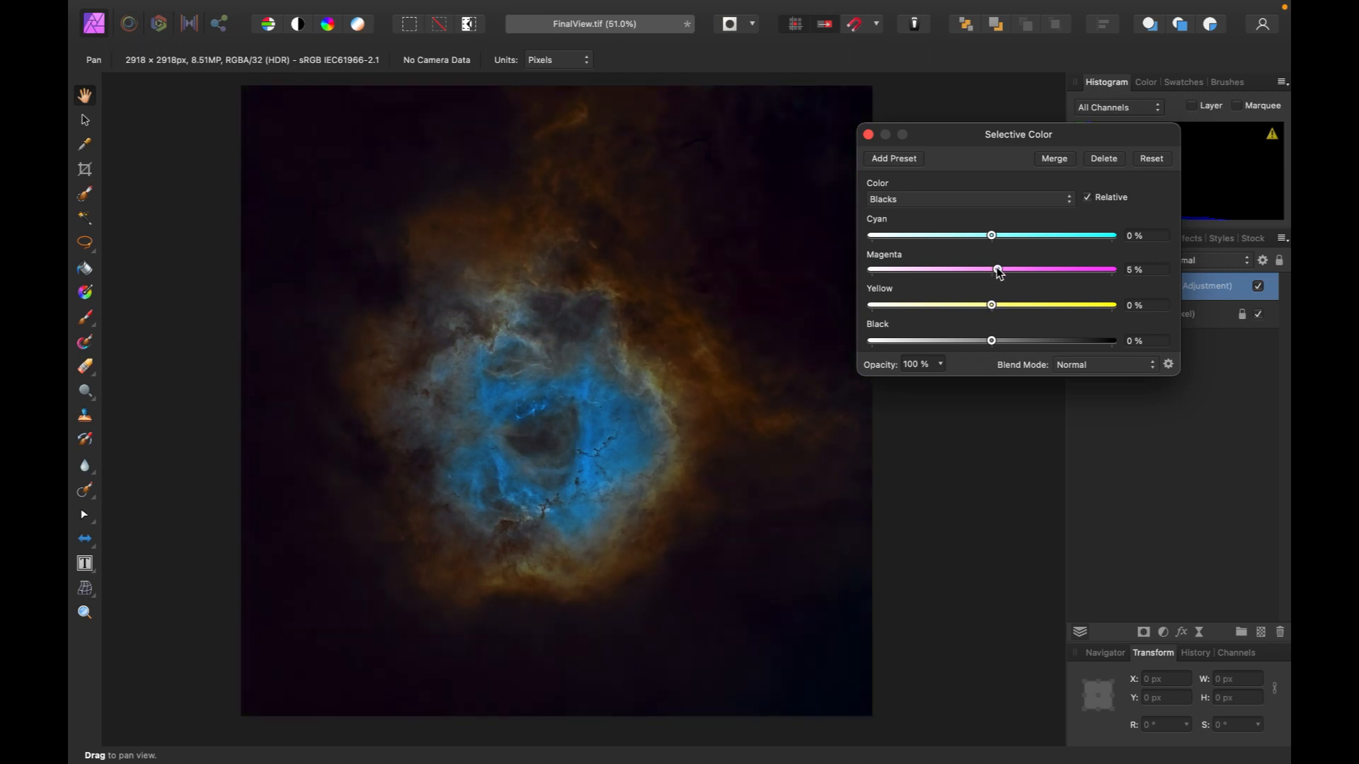
pyautogui.moveTo(998, 273); pyautogui.dragTo(988, 271)
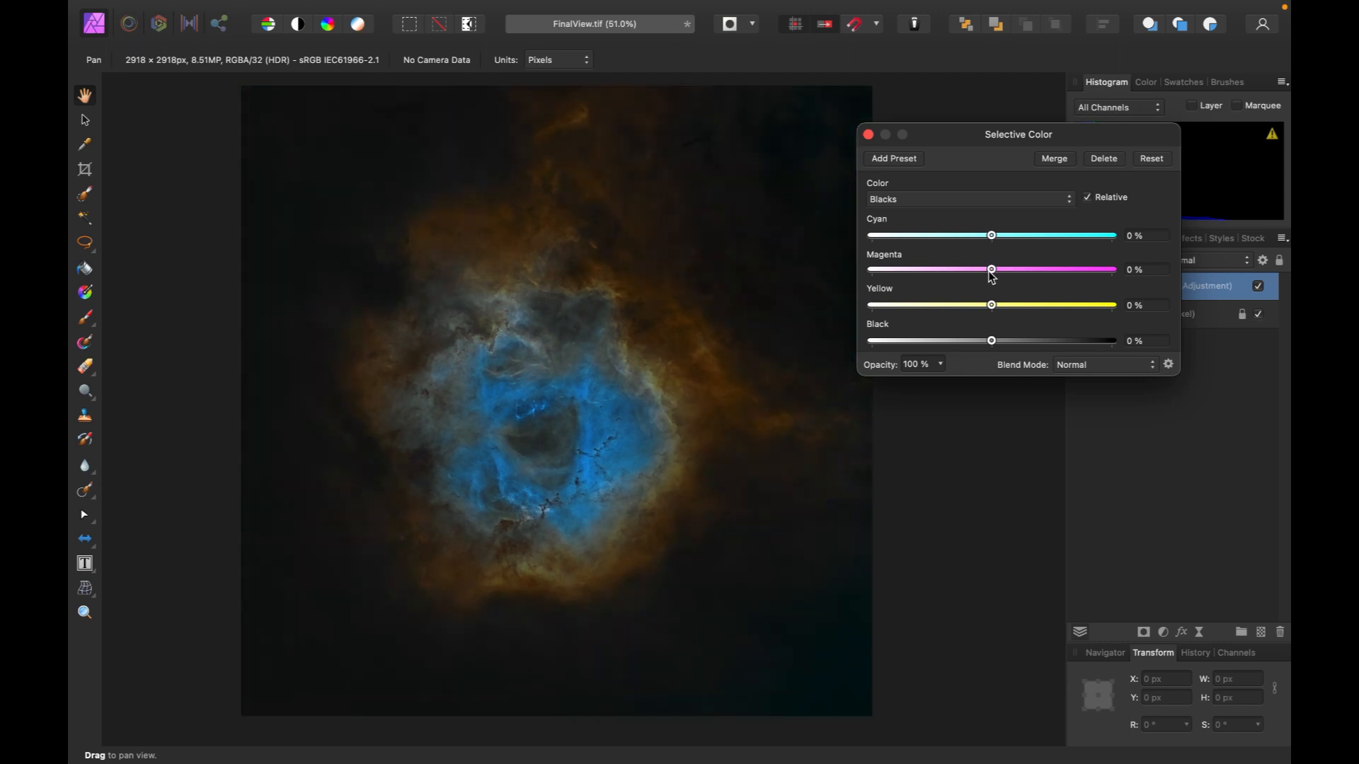
pyautogui.moveTo(991, 236)
pyautogui.mouseDown()
pyautogui.moveTo(1008, 242)
pyautogui.moveTo(992, 243)
pyautogui.mouseUp()
pyautogui.moveTo(993, 242)
pyautogui.mouseDown()
pyautogui.moveTo(1009, 241)
pyautogui.moveTo(991, 246)
pyautogui.mouseUp()
# - Adjust the Neutrals in Selective Color to cyan -8%, yellow 7% and black -7%
pyautogui.click(946, 199)
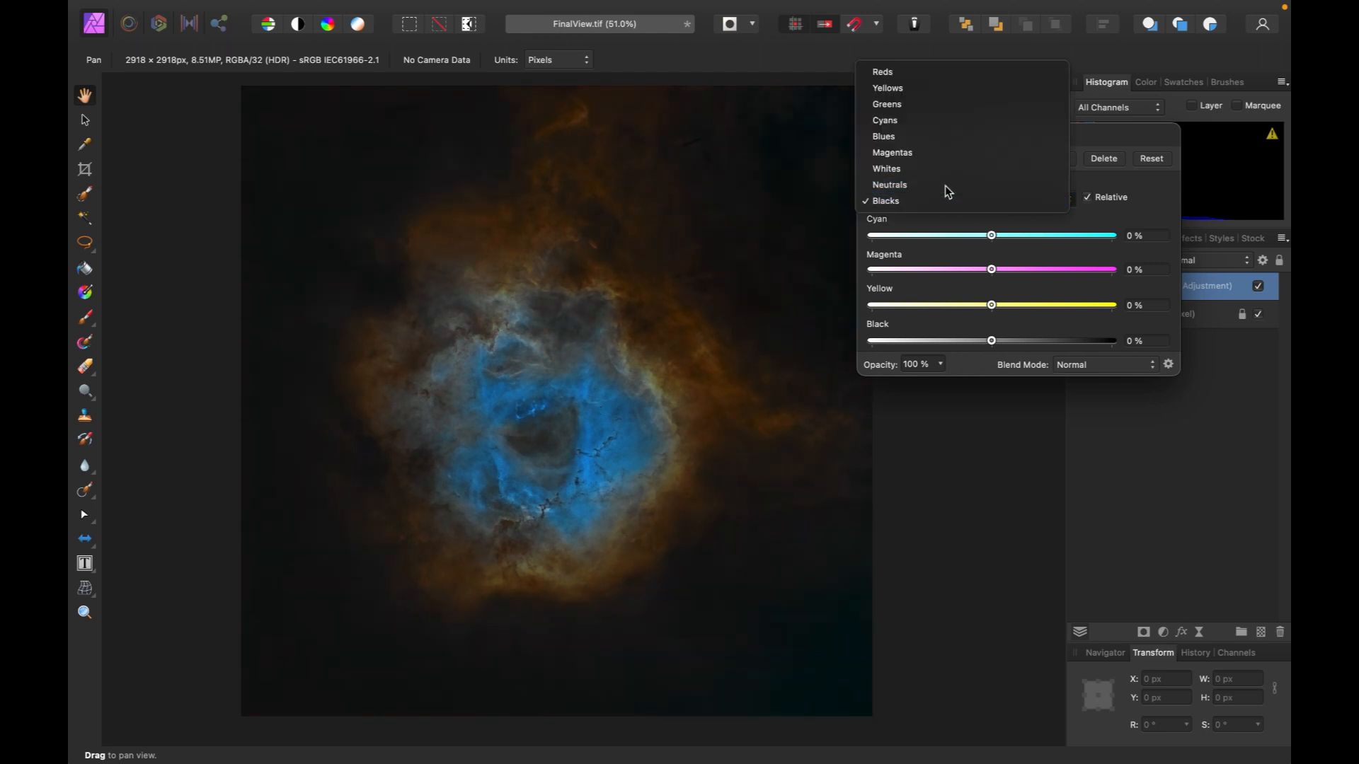
pyautogui.click(944, 184)
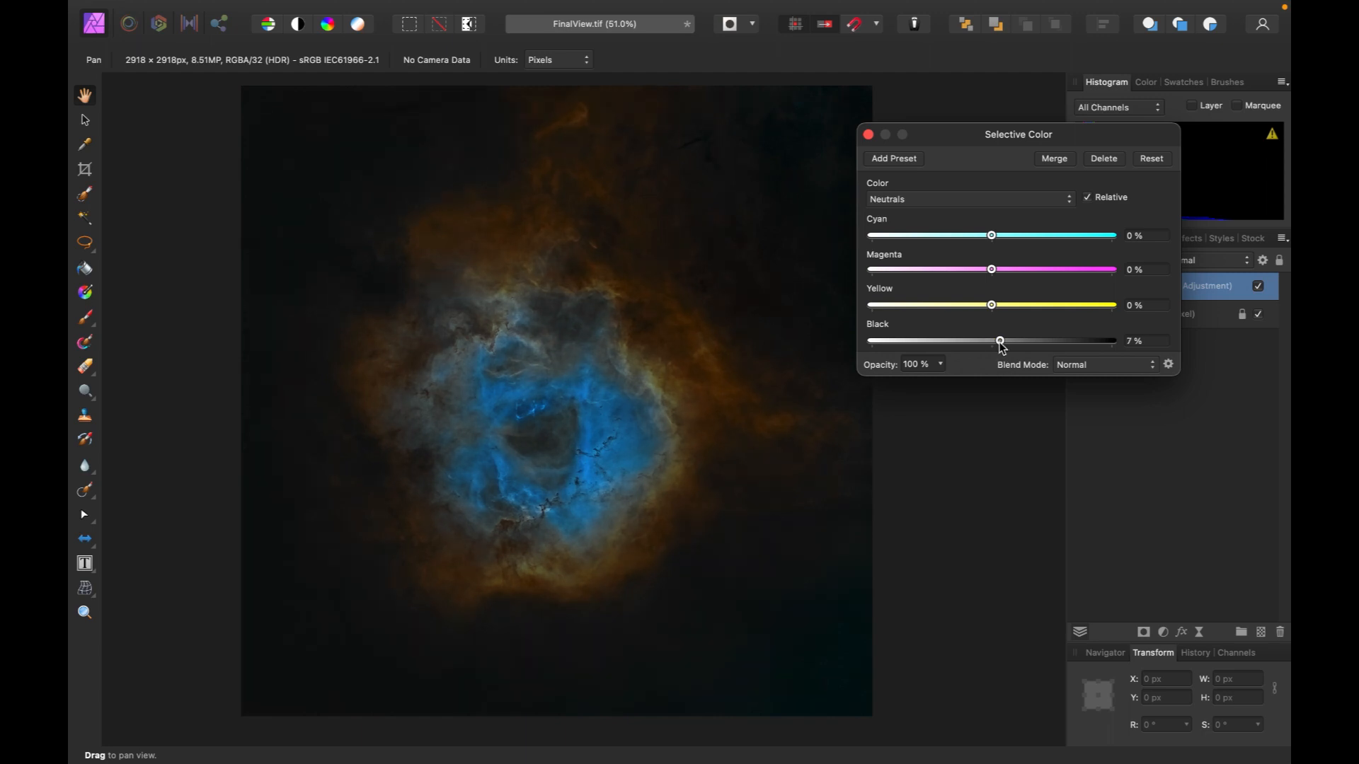
pyautogui.moveTo(989, 341); pyautogui.dragTo(985, 361)
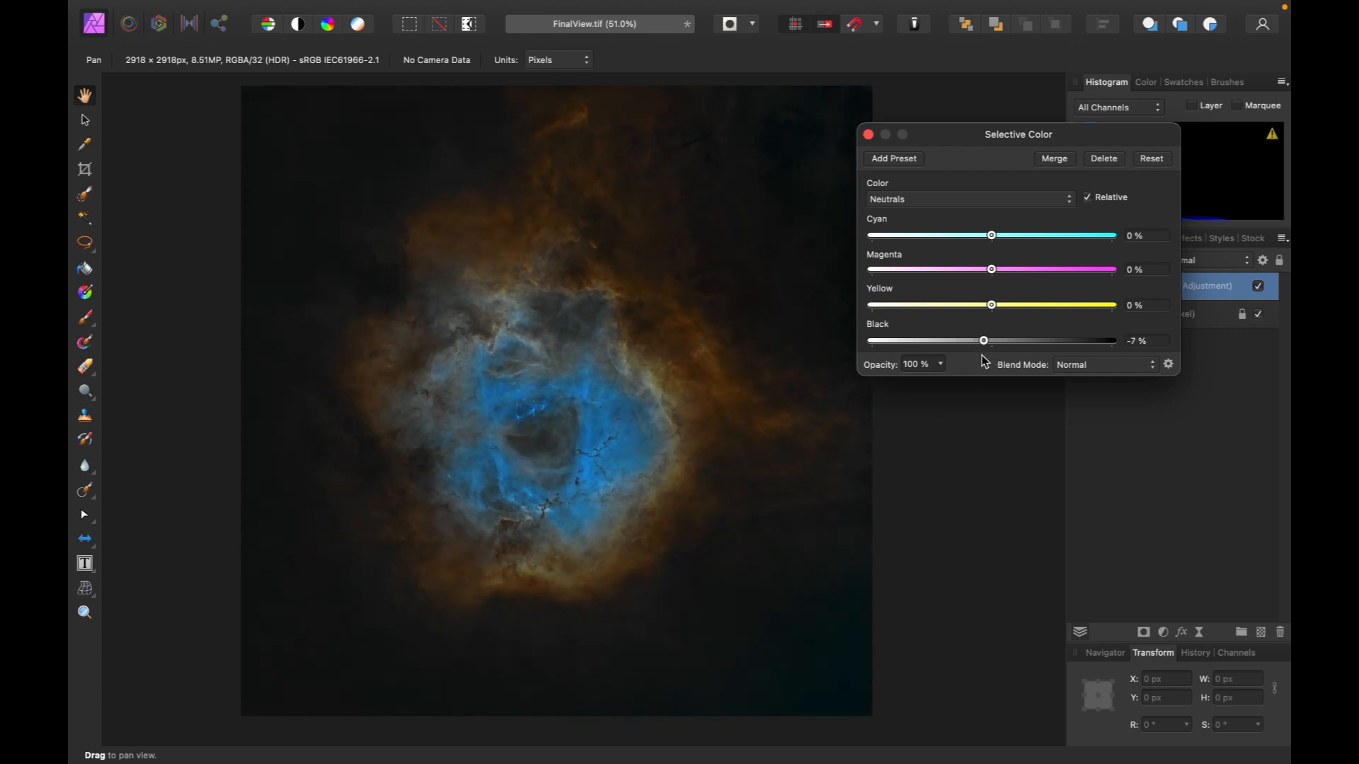
pyautogui.moveTo(992, 311)
pyautogui.mouseDown()
pyautogui.moveTo(979, 320)
pyautogui.moveTo(1014, 321)
pyautogui.moveTo(1002, 325)
pyautogui.mouseUp()
pyautogui.moveTo(993, 275); pyautogui.dragTo(995, 245)
pyautogui.moveTo(990, 249); pyautogui.dragTo(984, 248)
pyautogui.scroll(5, 538, 464)
pyautogui.scroll(-5, 538, 468)
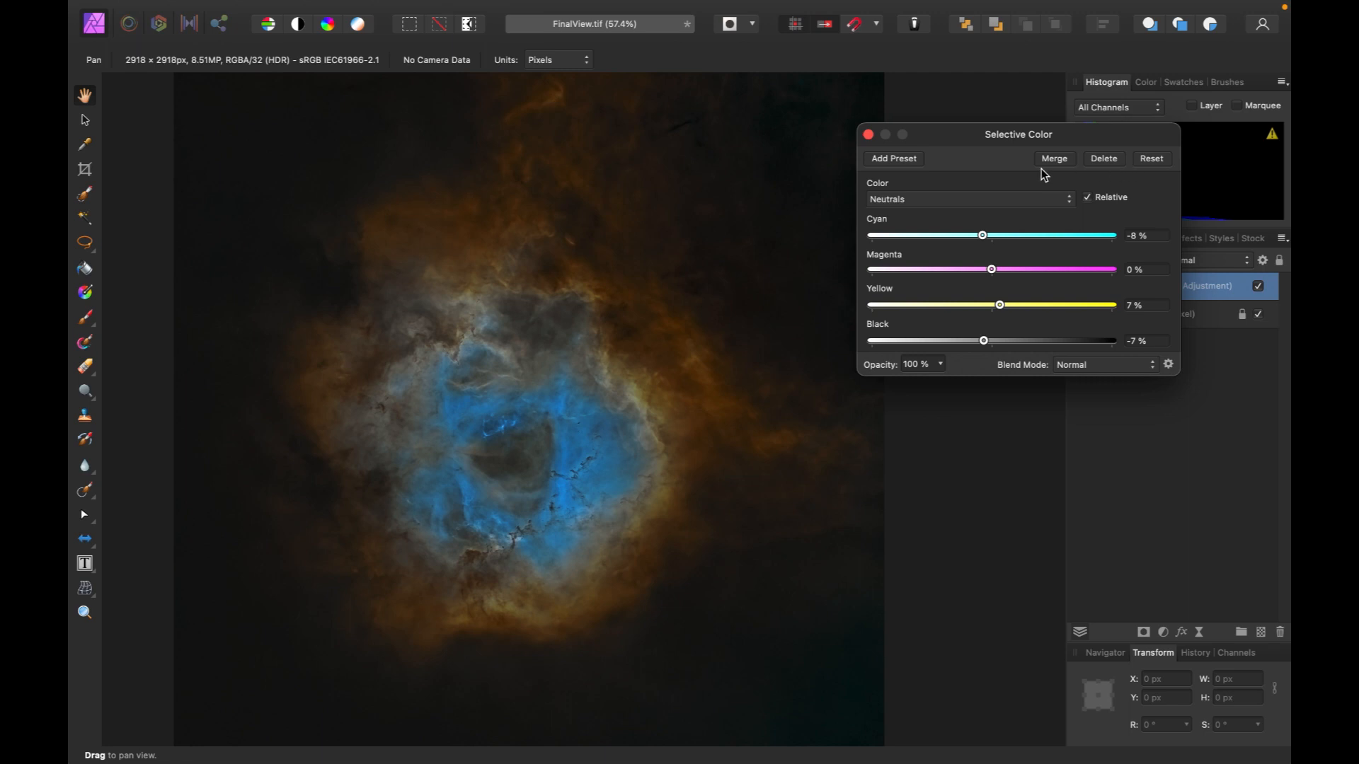
# - Readjust the Reds in Selective Color to cyan -29%, magenta 12%, yellow 26% and black 0%
pyautogui.click(929, 202)
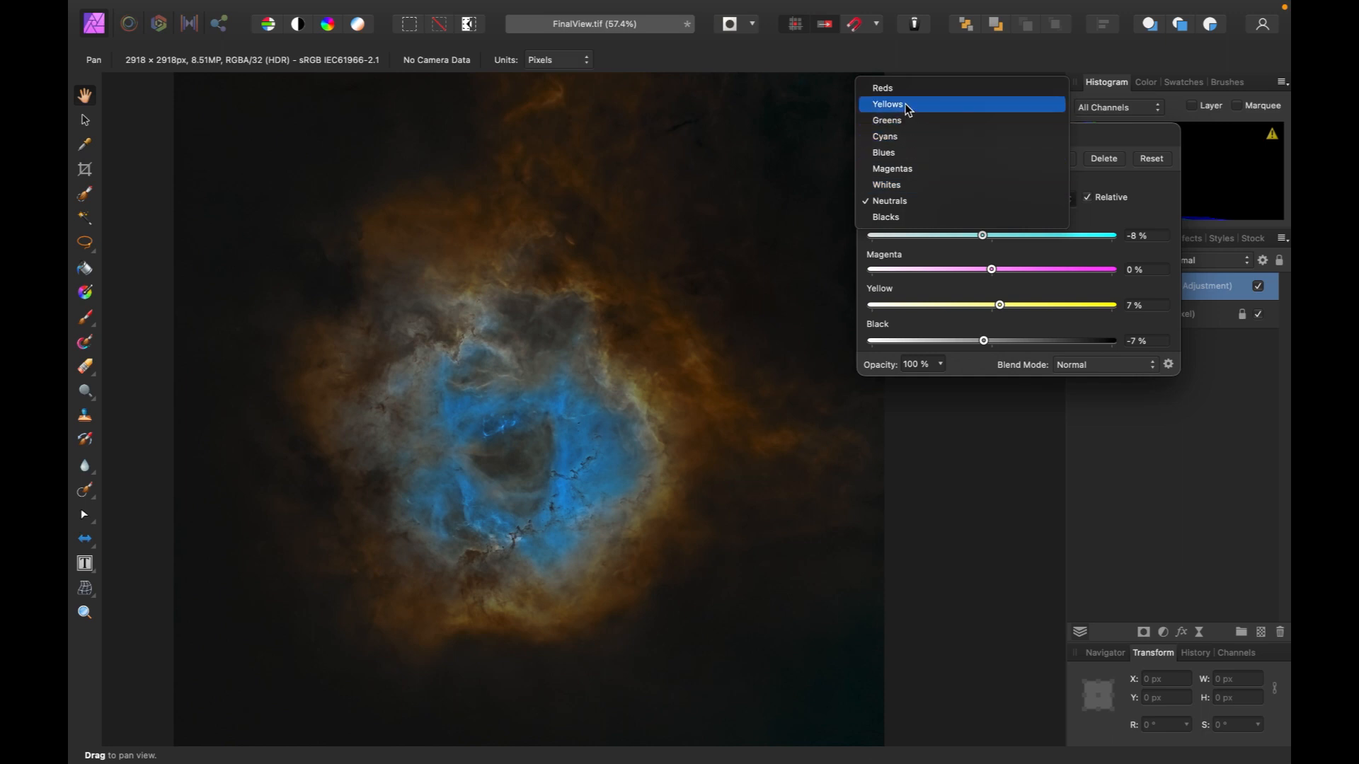
pyautogui.click(890, 88)
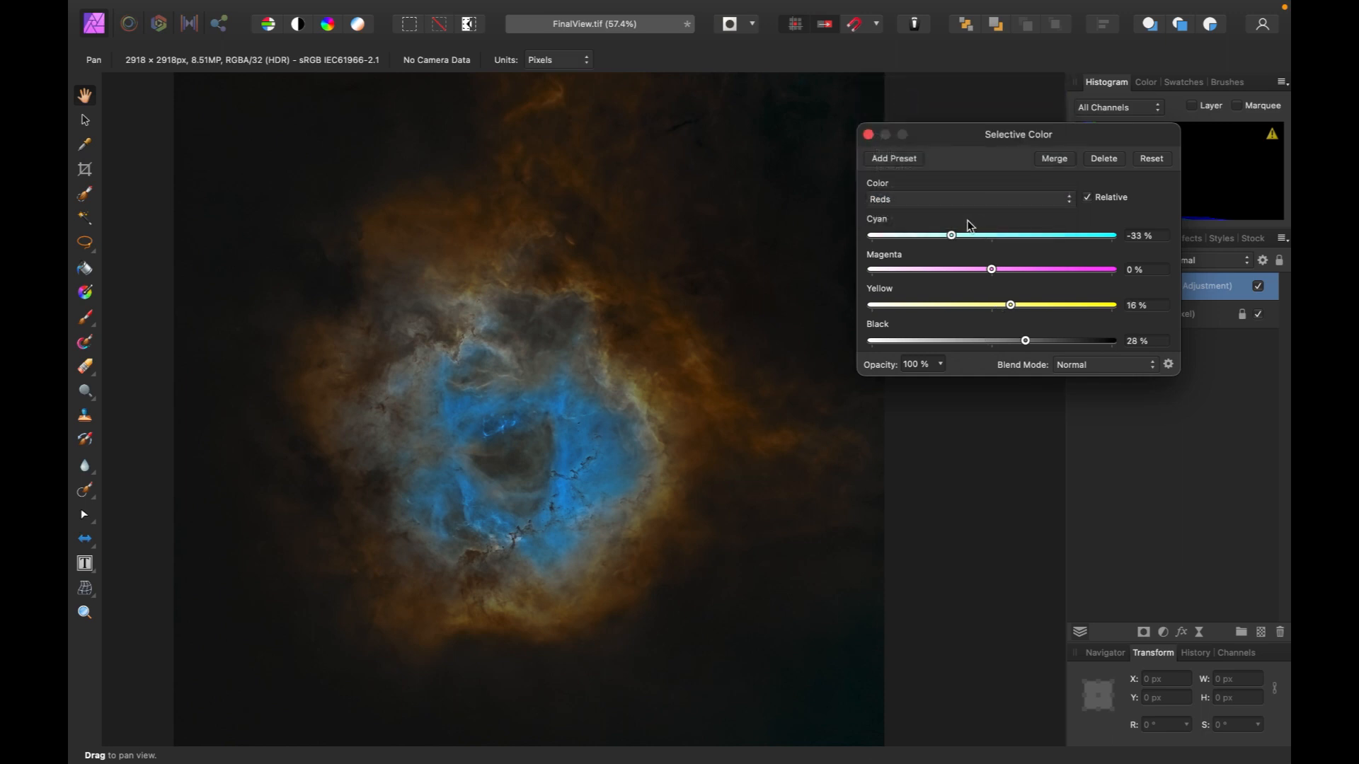
pyautogui.moveTo(951, 239)
pyautogui.mouseDown()
pyautogui.moveTo(991, 244)
pyautogui.moveTo(955, 244)
pyautogui.mouseUp()
pyautogui.moveTo(1074, 347); pyautogui.dragTo(992, 366)
pyautogui.moveTo(978, 237); pyautogui.dragTo(1052, 241)
pyautogui.moveTo(1050, 239); pyautogui.dragTo(1022, 367)
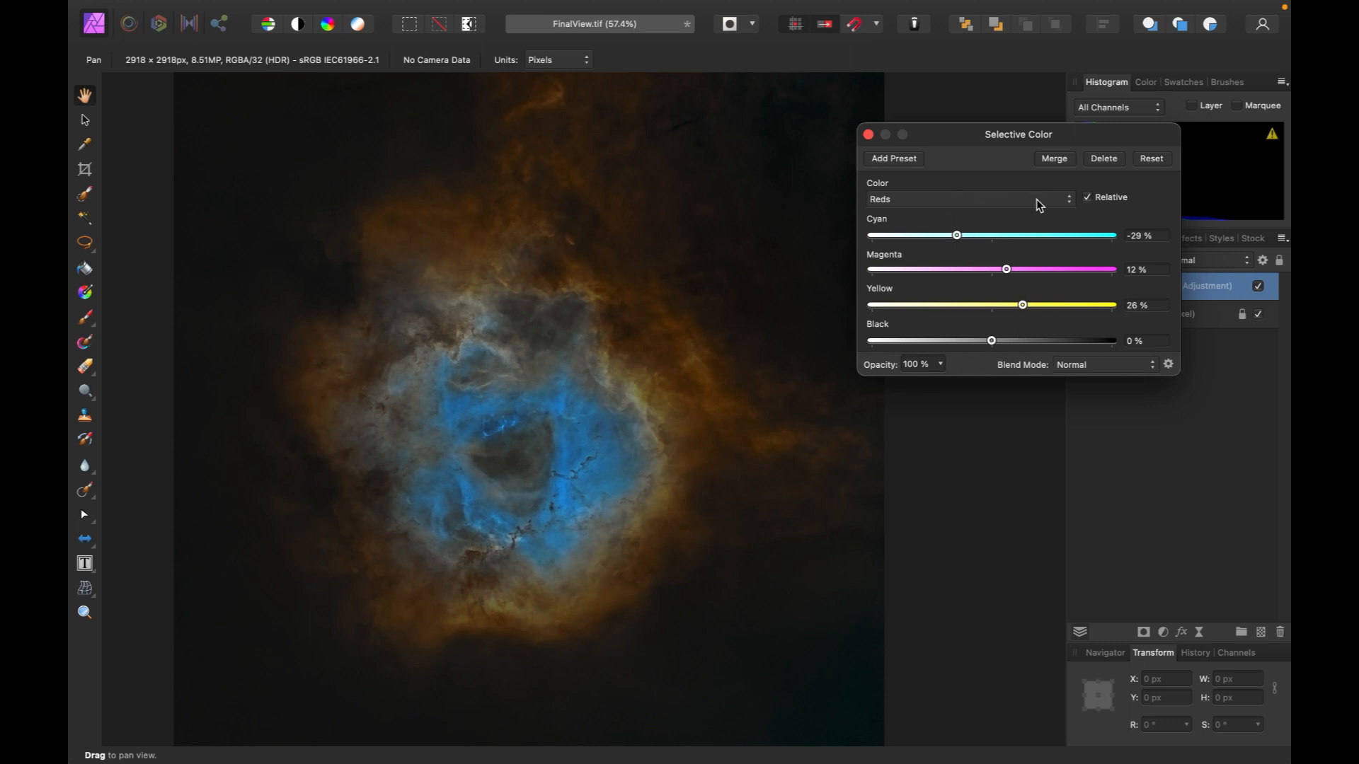
# - Raise the cyan amount of the Blues further and merge the Selective Color adjustment into the Background layer
pyautogui.click(910, 196)
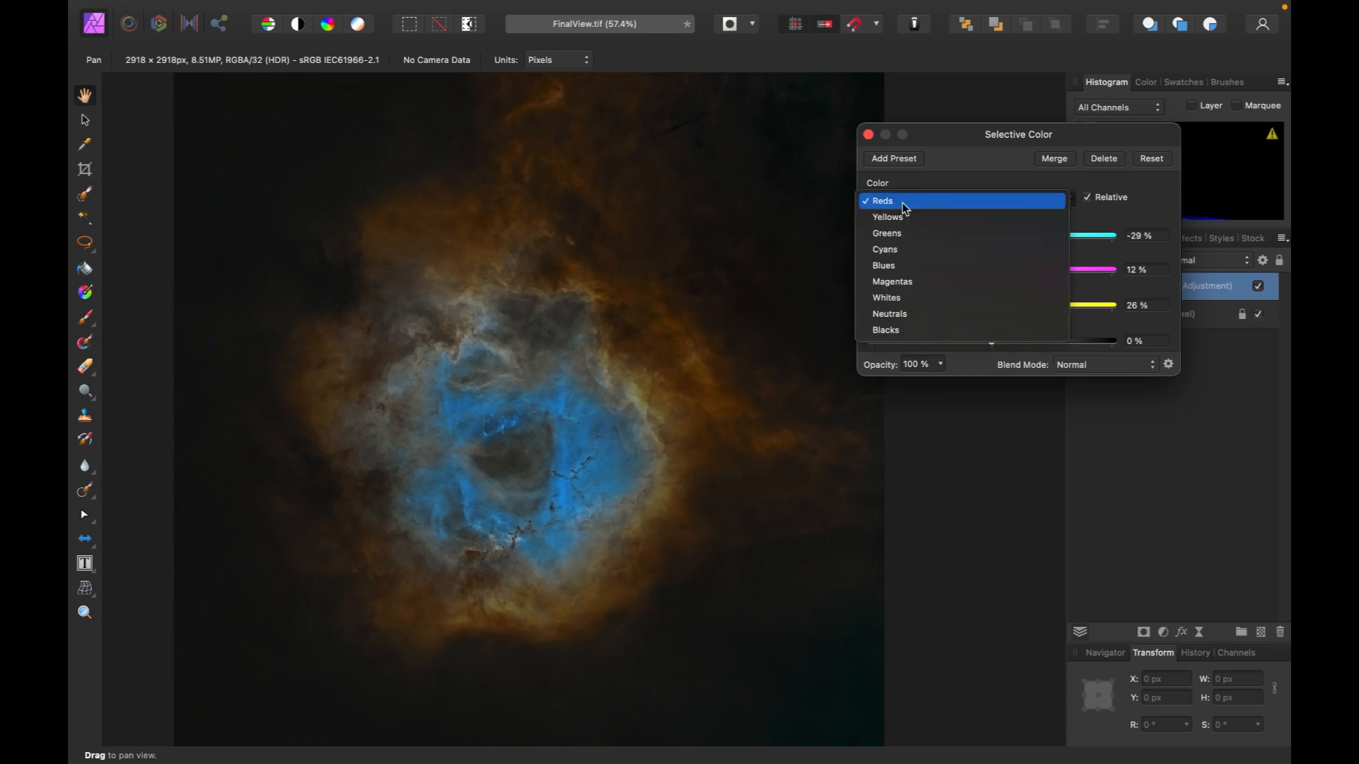
pyautogui.click(902, 266)
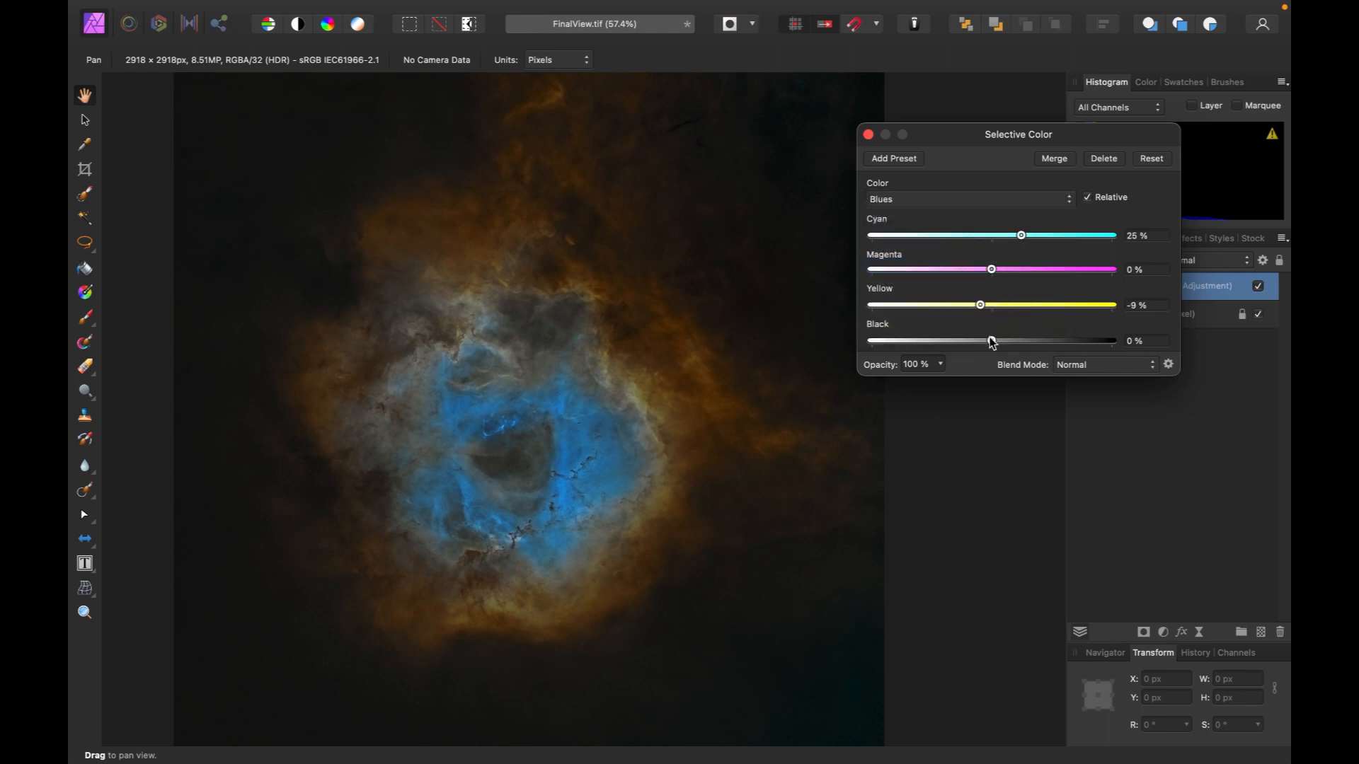
pyautogui.moveTo(992, 342)
pyautogui.mouseDown()
pyautogui.moveTo(971, 342)
pyautogui.moveTo(1022, 345)
pyautogui.moveTo(991, 347)
pyautogui.mouseUp()
pyautogui.moveTo(1022, 236)
pyautogui.mouseDown()
pyautogui.moveTo(978, 241)
pyautogui.moveTo(1076, 241)
pyautogui.moveTo(1042, 244)
pyautogui.mouseUp()
pyautogui.click(1055, 158)
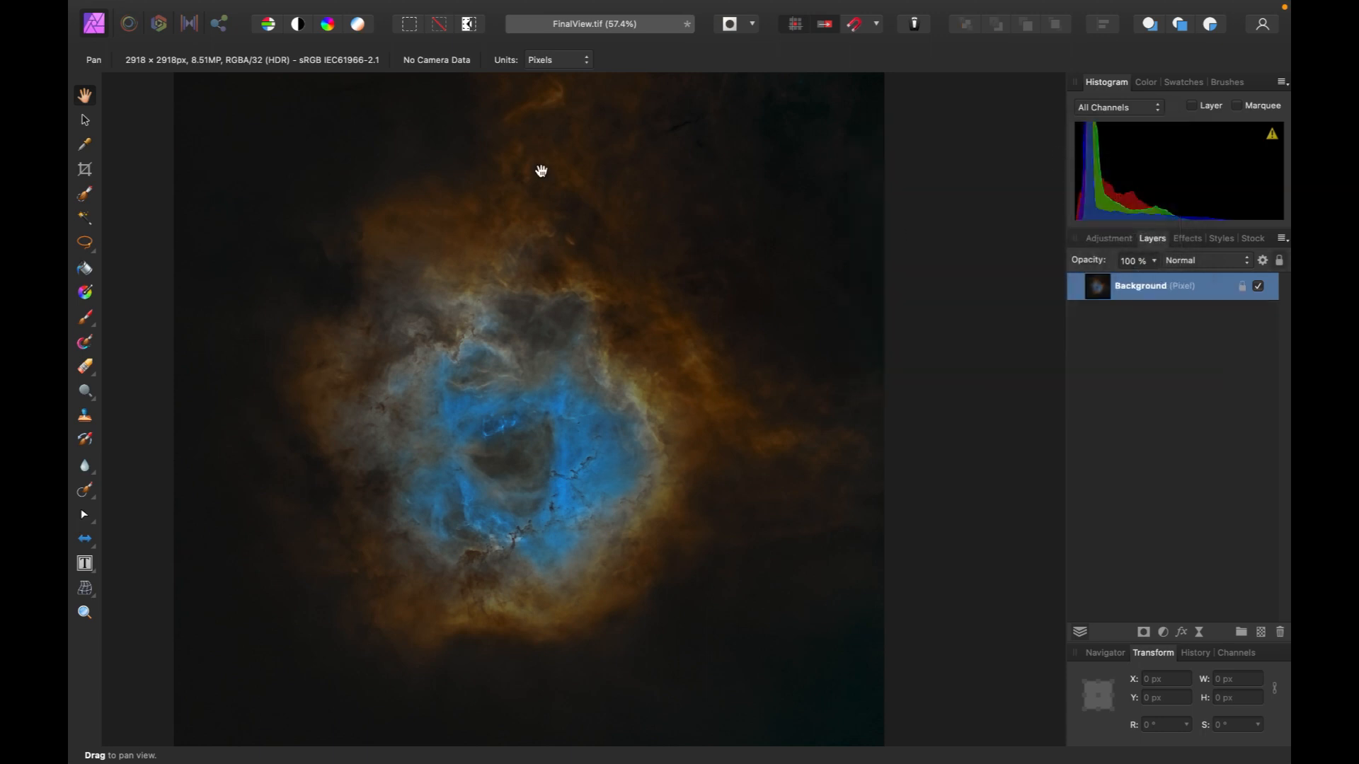
# - Add a Brightness and Contrast adjustment with contrast 14% and slightly raised brightness, and merge it into the Background layer
pyautogui.scroll(-2, 583, 310)
pyautogui.scroll(4, 582, 309)
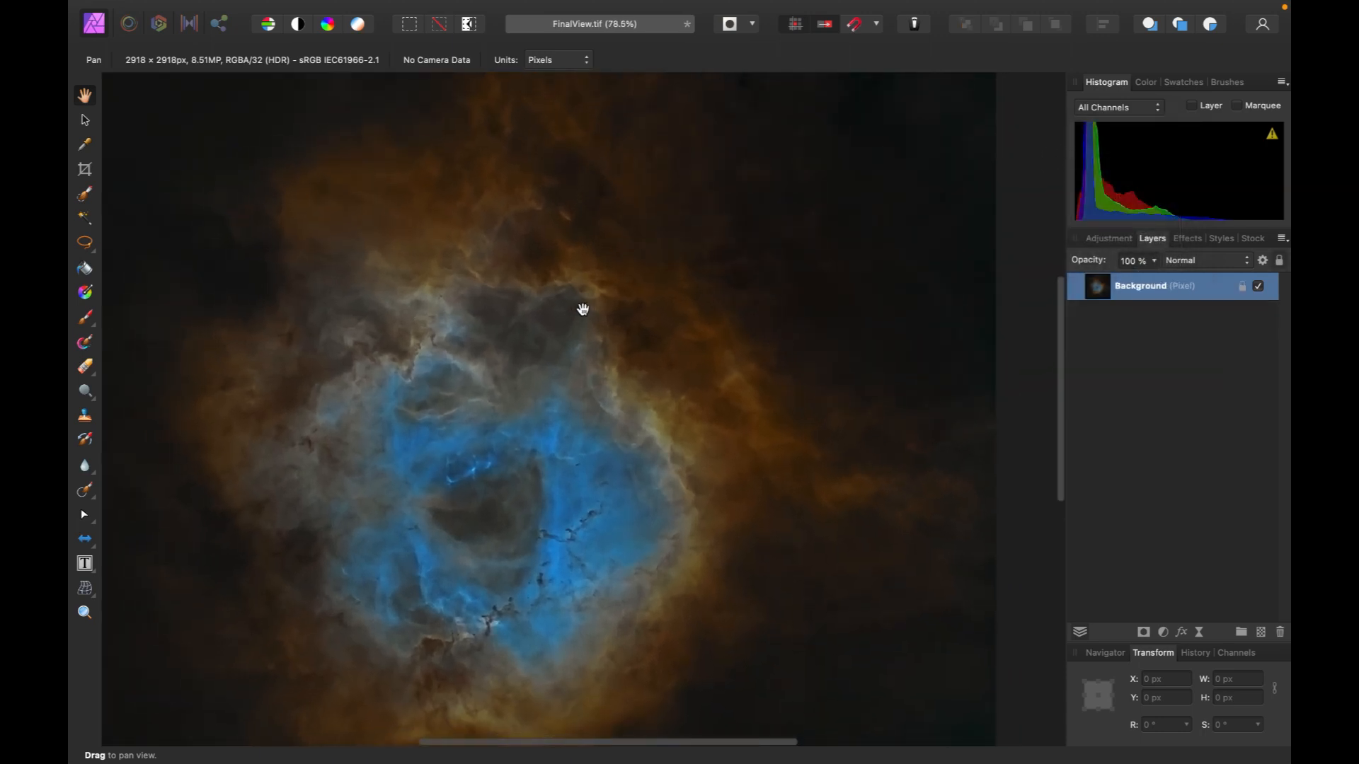
pyautogui.scroll(-2, 582, 309)
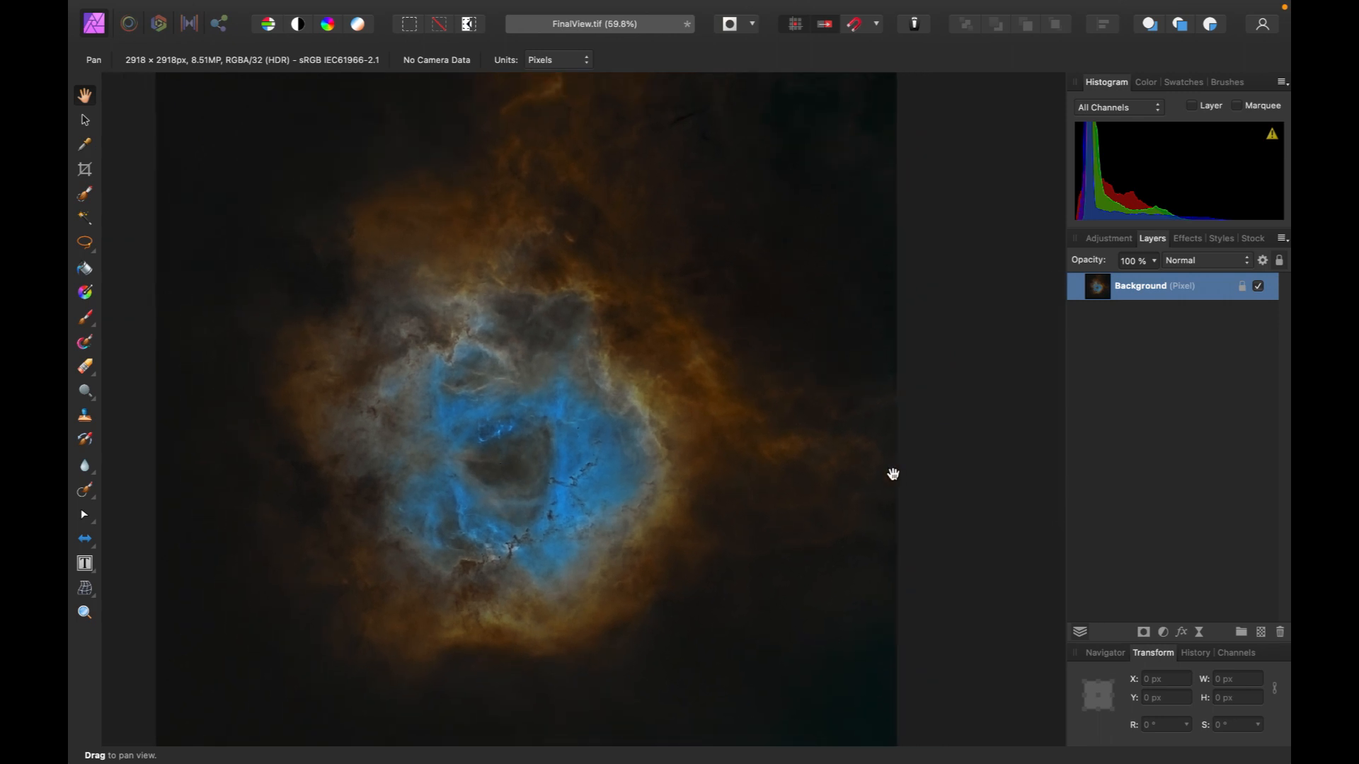
pyautogui.click(1164, 632)
pyautogui.scroll(-5, 1170, 668)
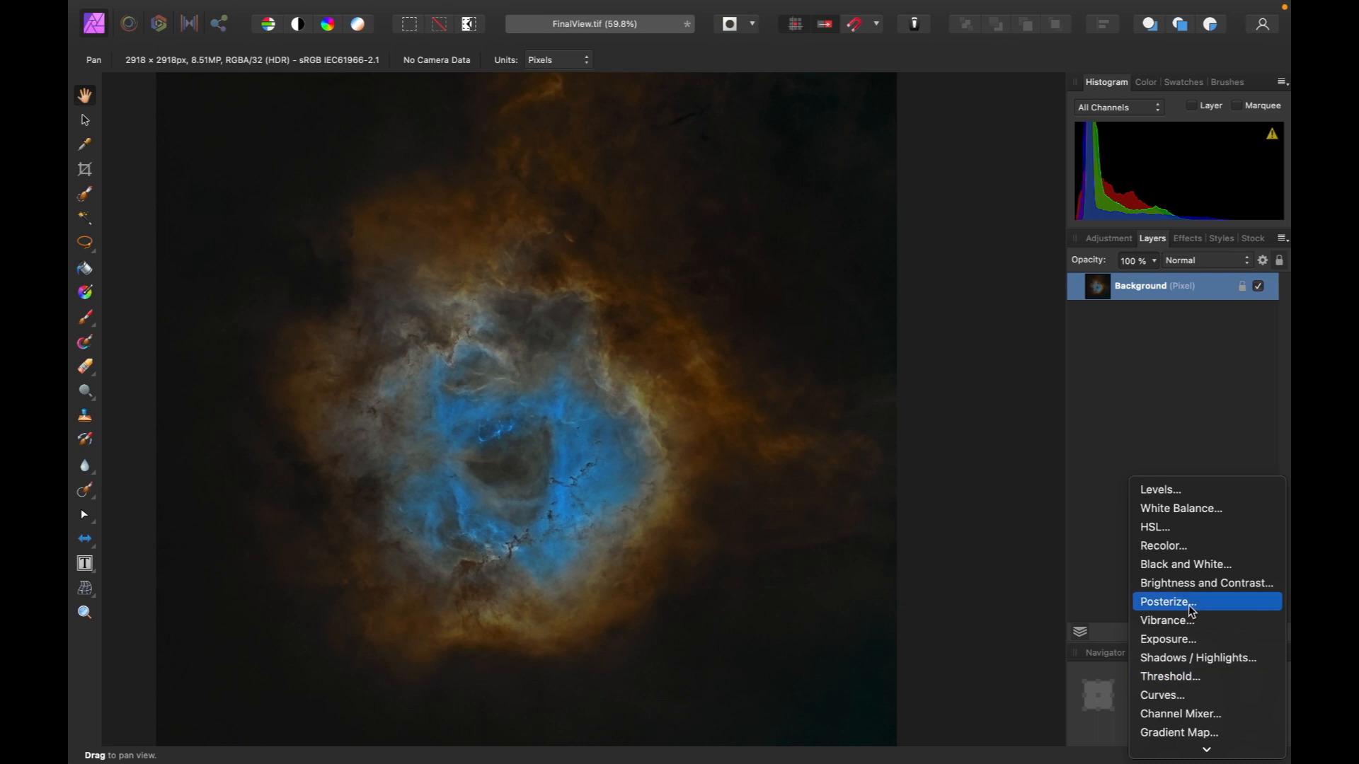
pyautogui.click(1195, 584)
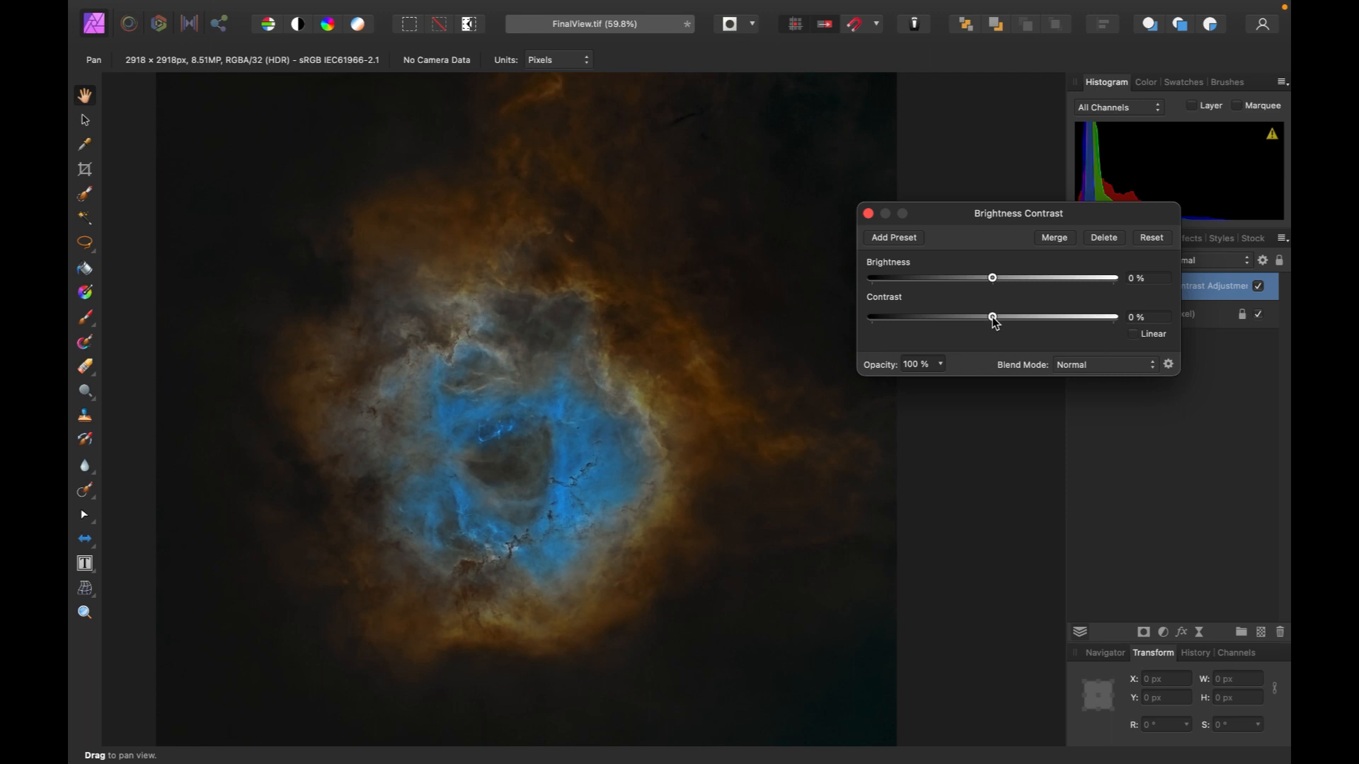
pyautogui.moveTo(993, 318); pyautogui.dragTo(1079, 328)
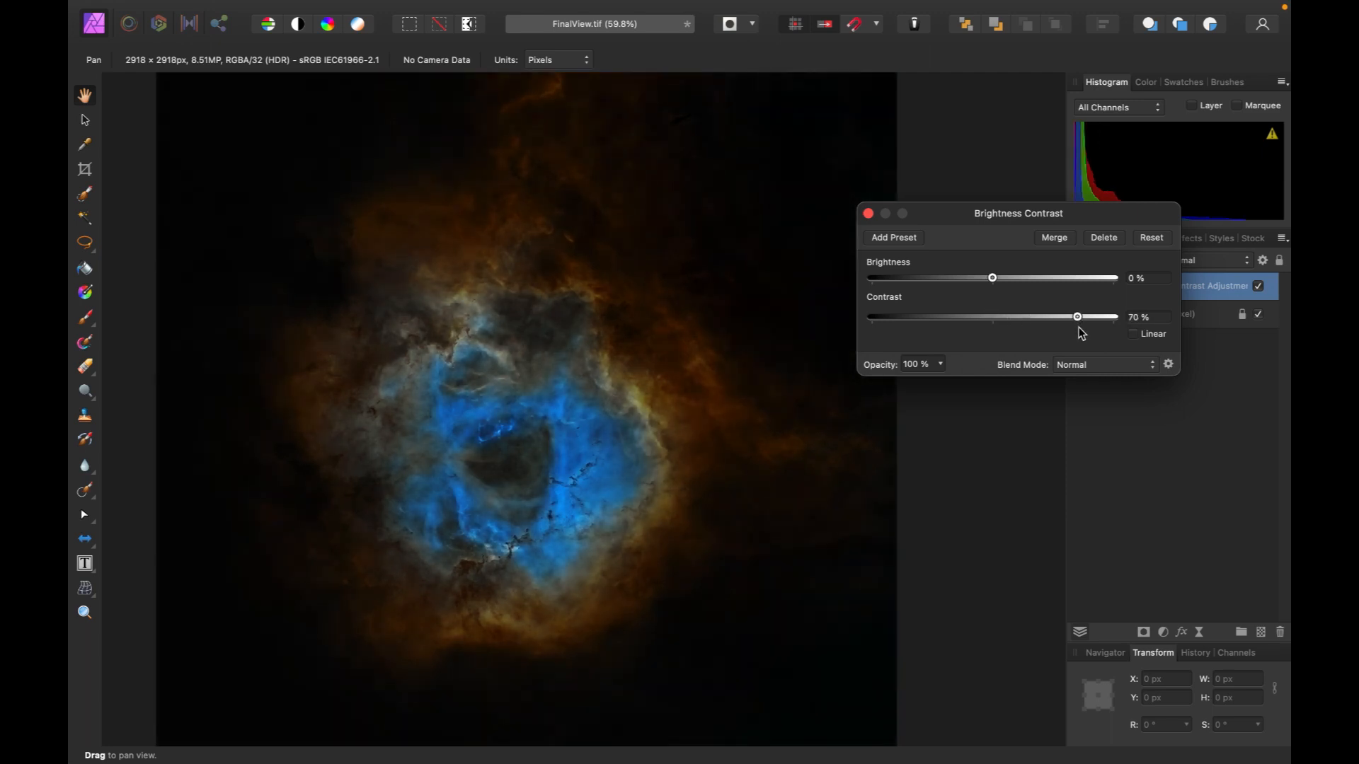
pyautogui.moveTo(1078, 326); pyautogui.dragTo(1018, 323)
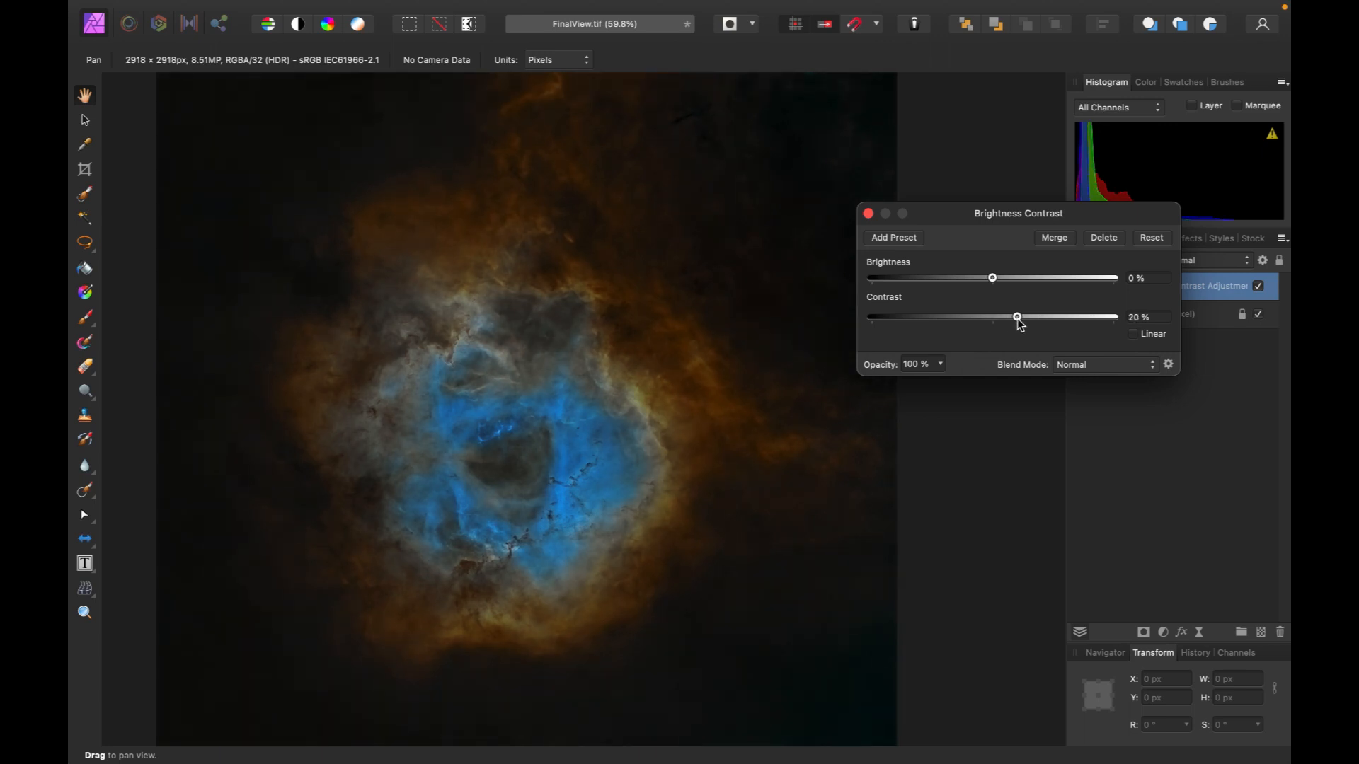
pyautogui.moveTo(1019, 324); pyautogui.dragTo(1013, 331)
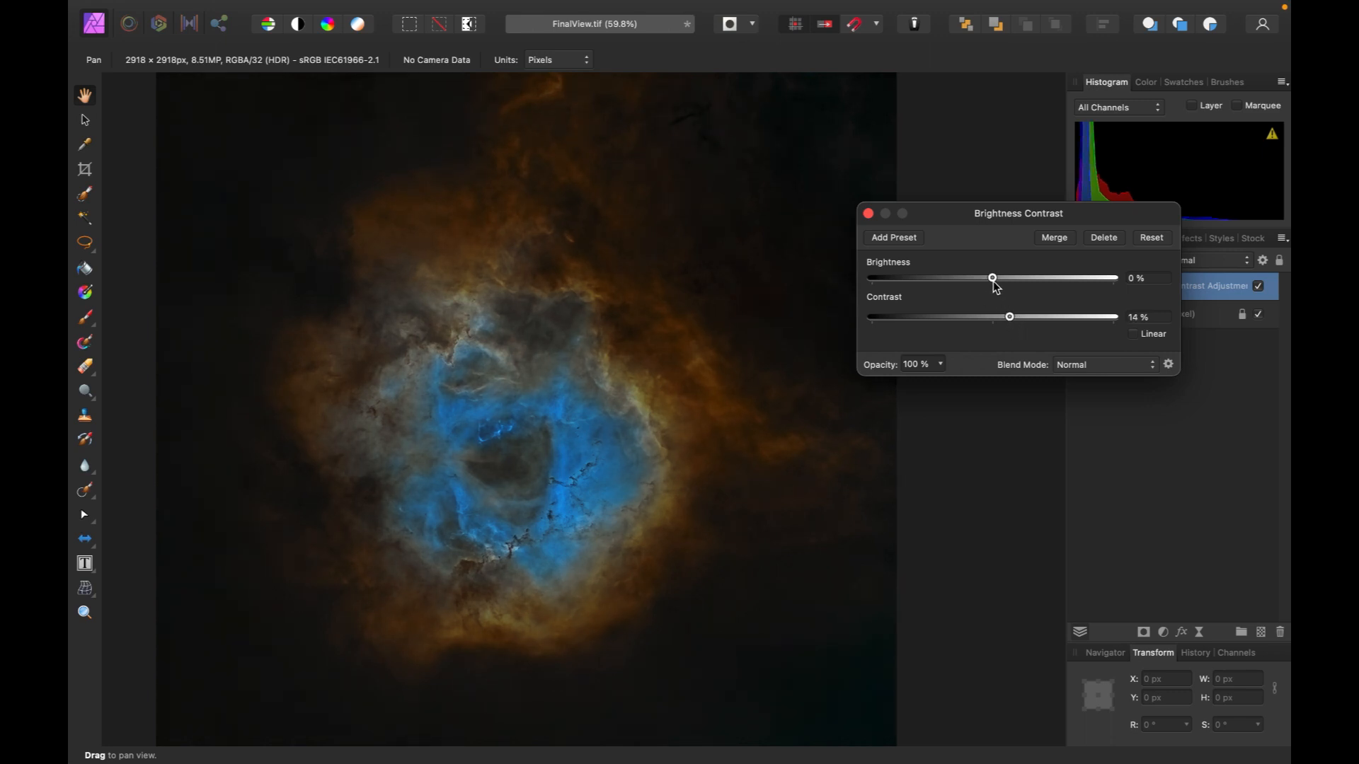
pyautogui.moveTo(995, 283)
pyautogui.mouseDown()
pyautogui.moveTo(1010, 286)
pyautogui.moveTo(986, 293)
pyautogui.moveTo(1000, 293)
pyautogui.mouseUp()
pyautogui.click(1062, 240)
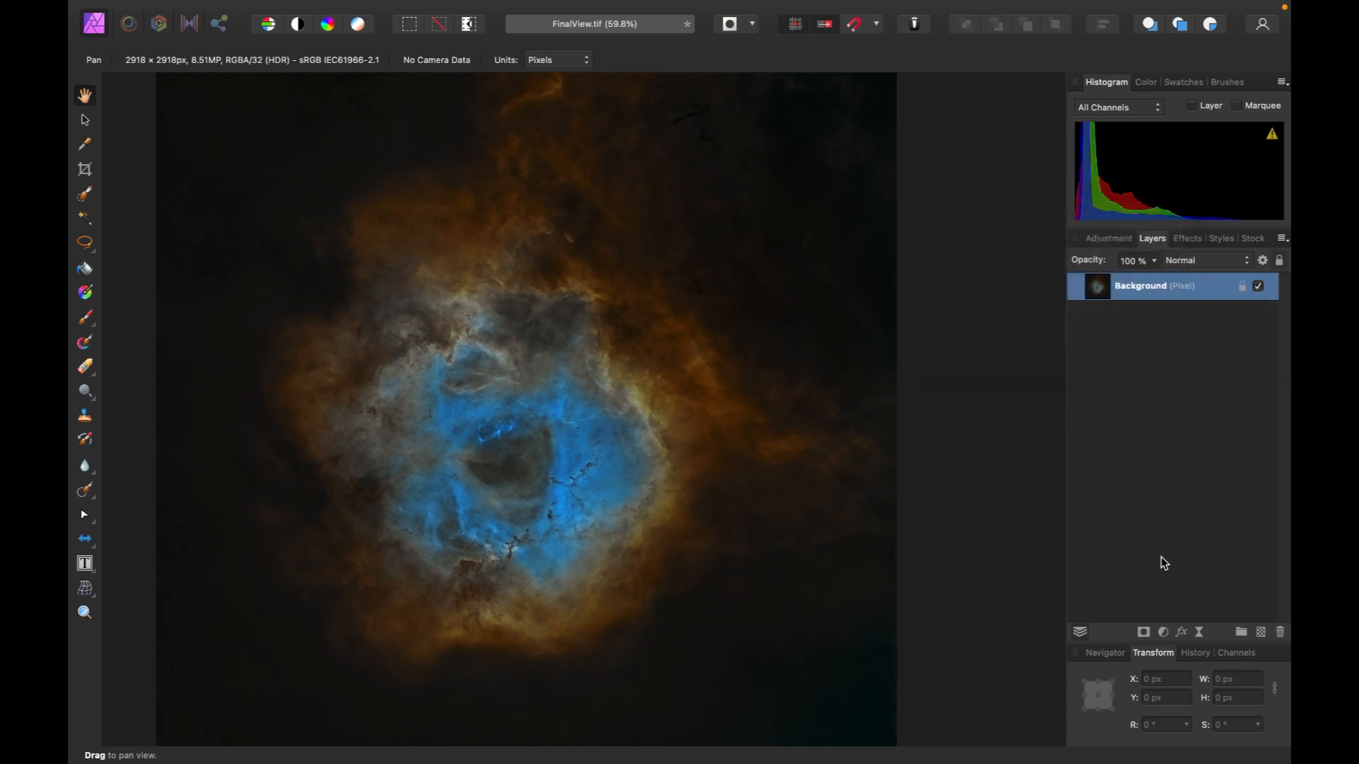
# - Add a Vibrance adjustment, raise the vibrance of the nebula, and merge it into the Background layer
pyautogui.click(1163, 632)
pyautogui.scroll(-3, 1185, 703)
pyautogui.click(1191, 495)
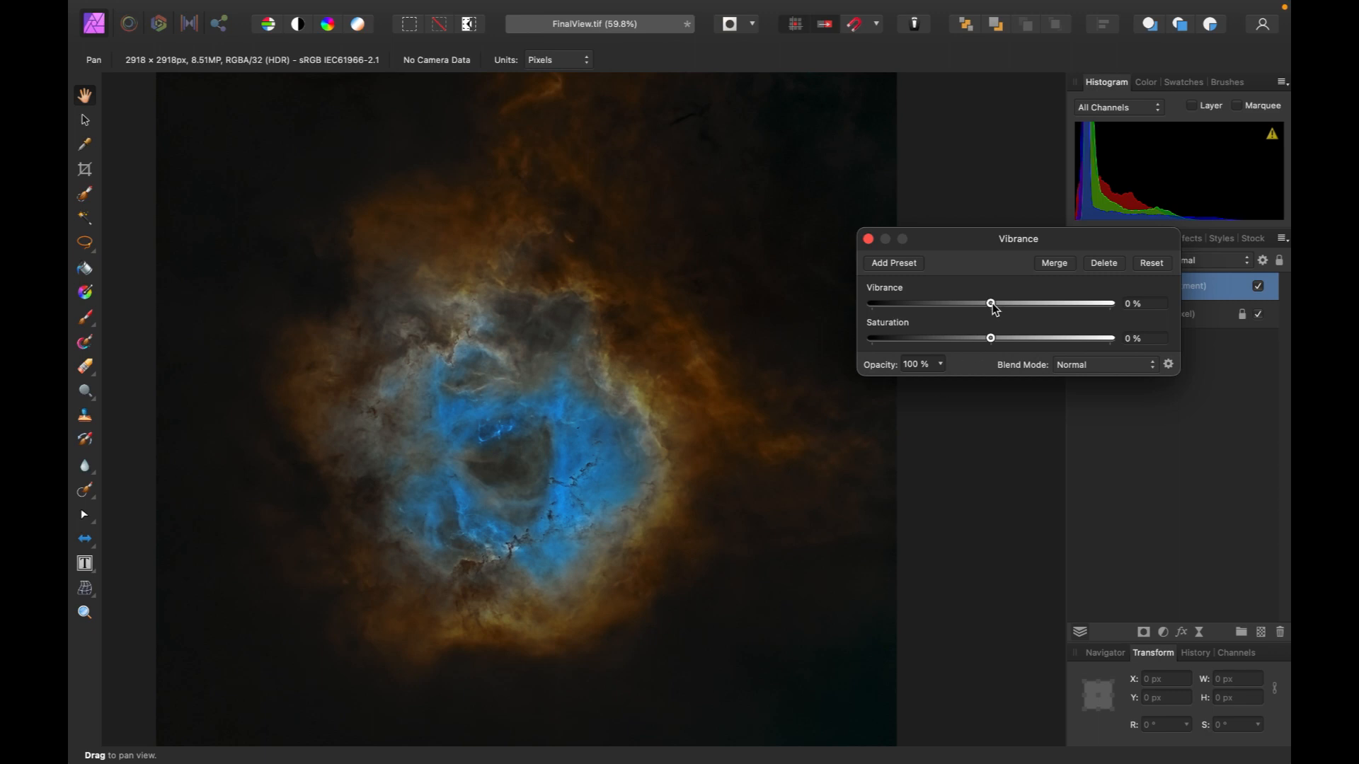
pyautogui.moveTo(997, 309); pyautogui.dragTo(1032, 351)
pyautogui.moveTo(1033, 306)
pyautogui.mouseDown()
pyautogui.moveTo(928, 305)
pyautogui.moveTo(1029, 306)
pyautogui.mouseUp()
pyautogui.moveTo(1028, 306); pyautogui.dragTo(1077, 323)
pyautogui.moveTo(1078, 322)
pyautogui.mouseDown()
pyautogui.moveTo(1035, 328)
pyautogui.moveTo(1053, 325)
pyautogui.mouseUp()
pyautogui.click(1054, 263)
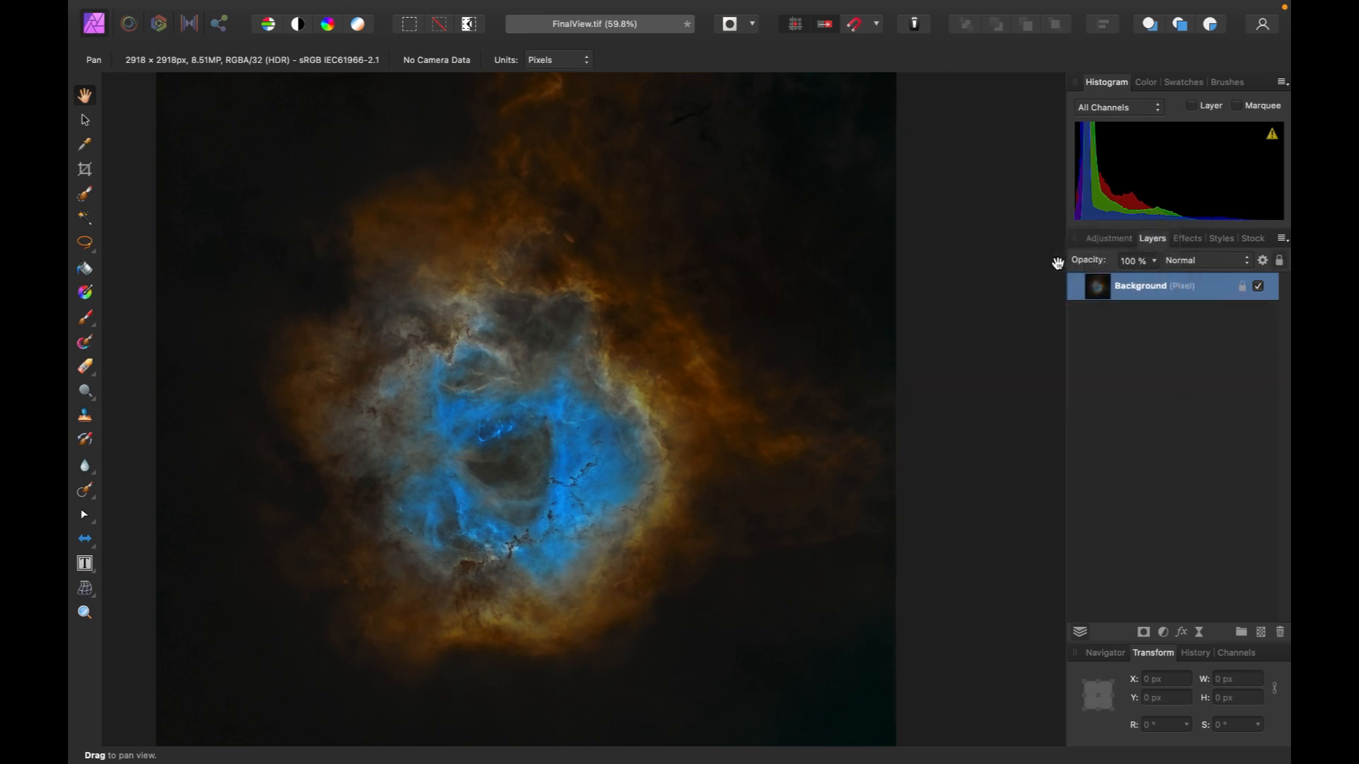
# - Add another Selective Color adjustment, raise the cyan amount of the Yellows slightly, and merge it into the Background layer
pyautogui.click(1163, 633)
pyautogui.click(1187, 622)
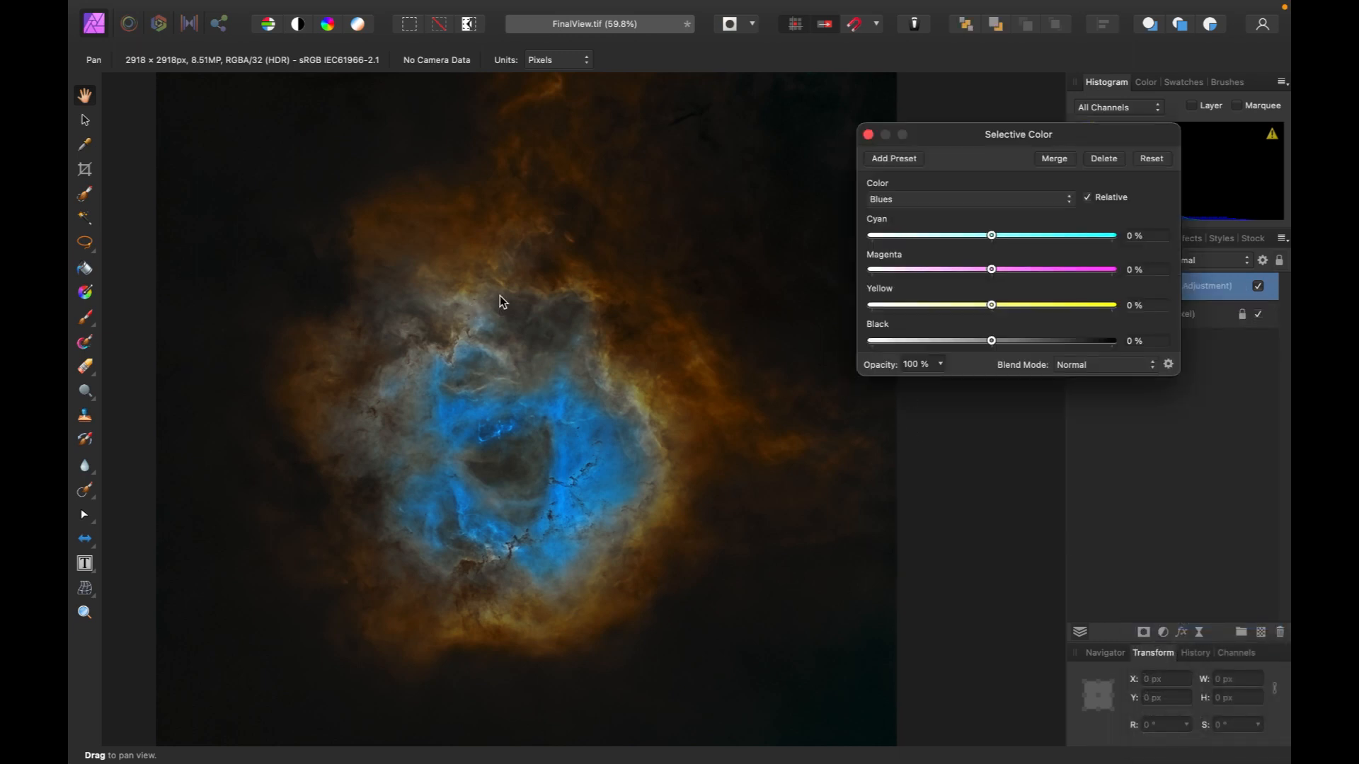
pyautogui.click(974, 202)
pyautogui.click(961, 153)
pyautogui.moveTo(993, 237)
pyautogui.mouseDown()
pyautogui.moveTo(963, 236)
pyautogui.moveTo(1017, 244)
pyautogui.moveTo(1002, 245)
pyautogui.mouseUp()
pyautogui.click(1055, 158)
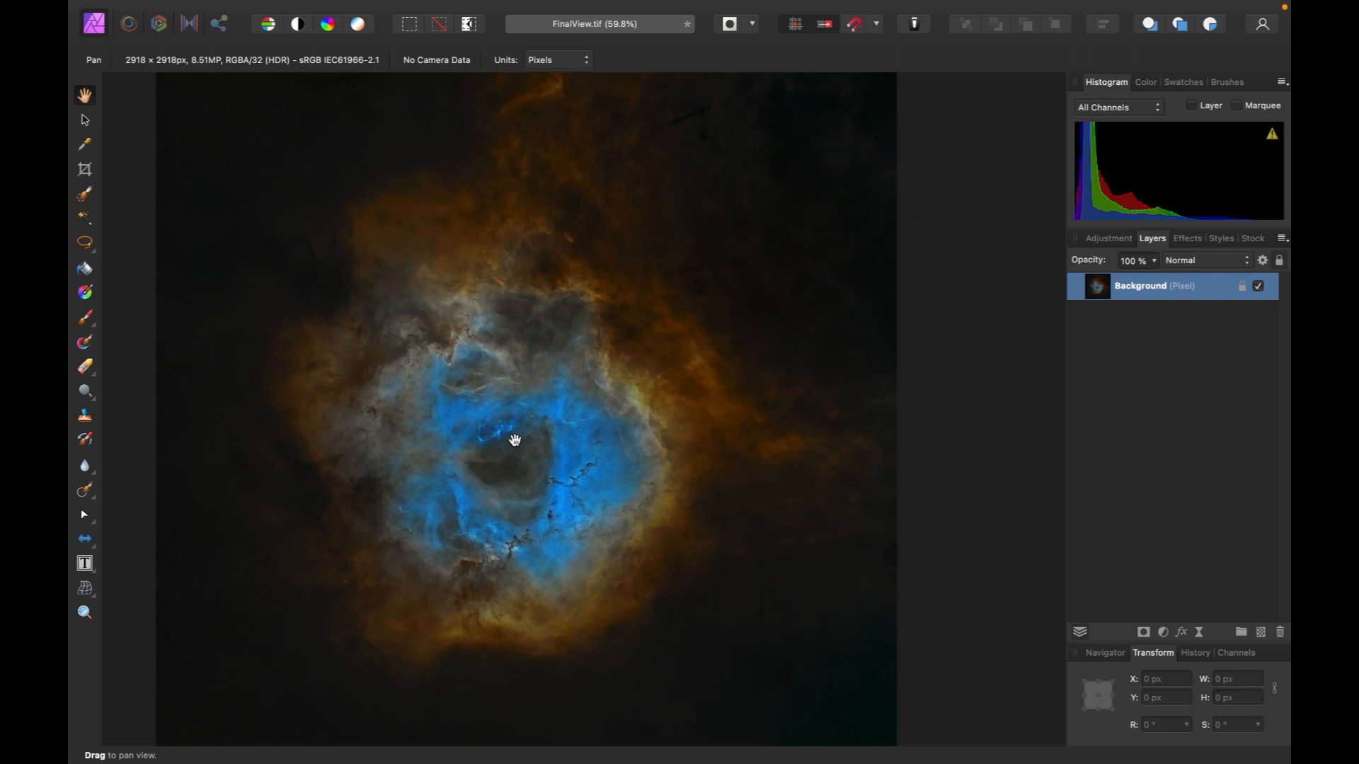
pyautogui.scroll(3, 510, 432)
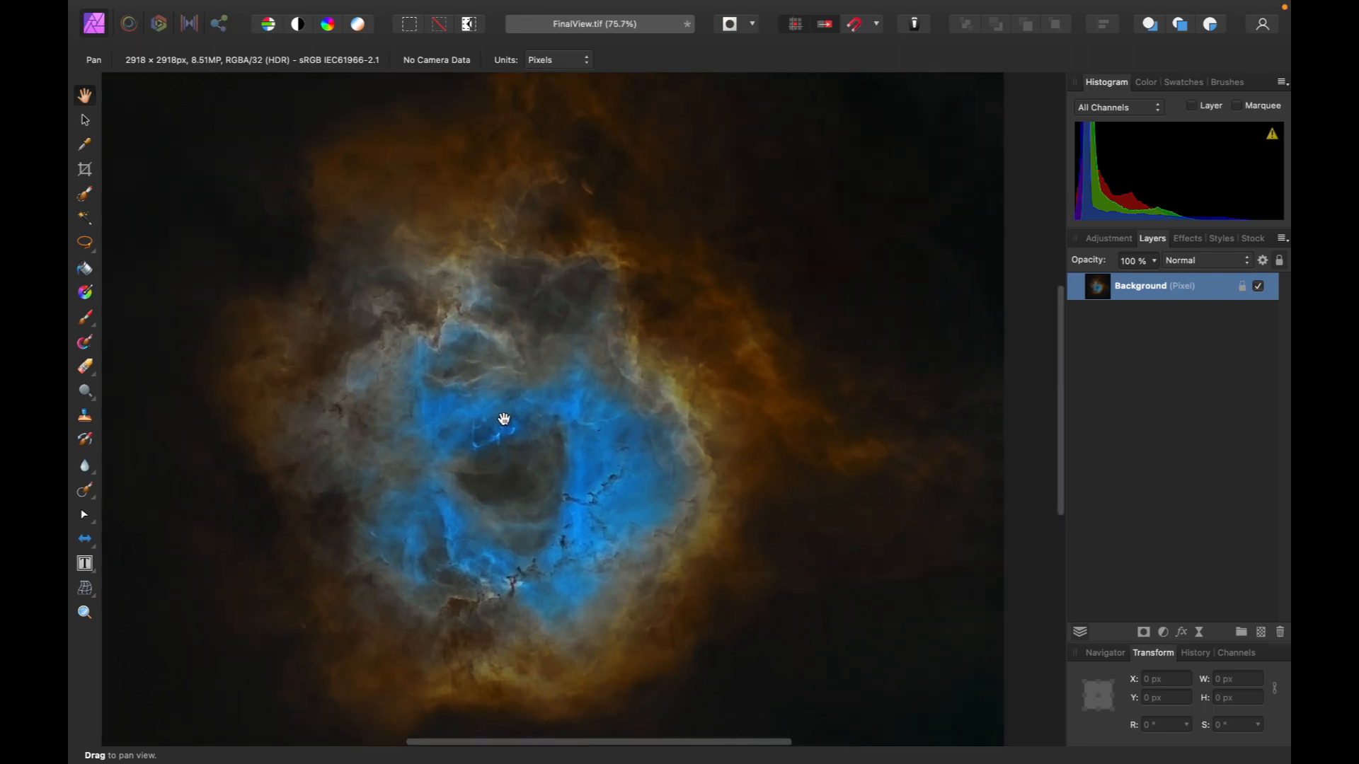
pyautogui.scroll(3, 504, 418)
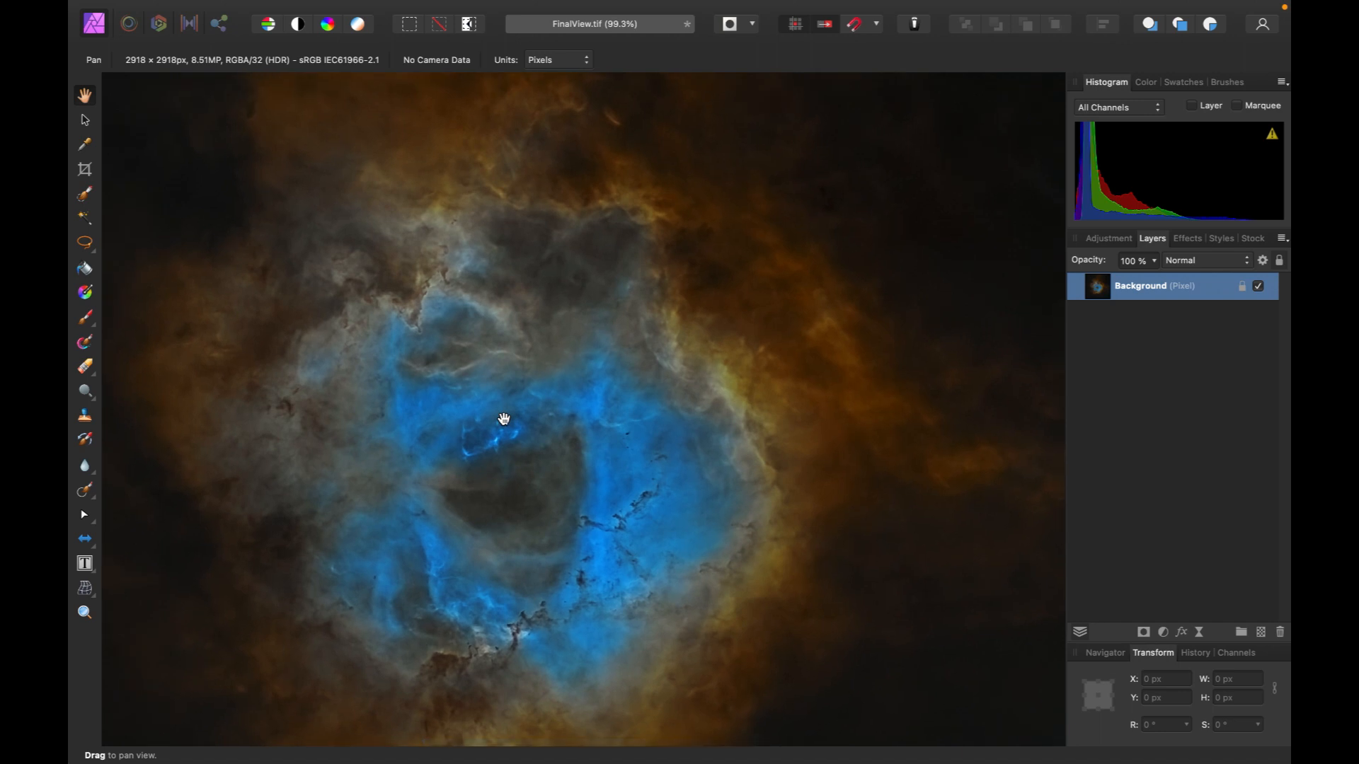
pyautogui.scroll(-3, 504, 418)
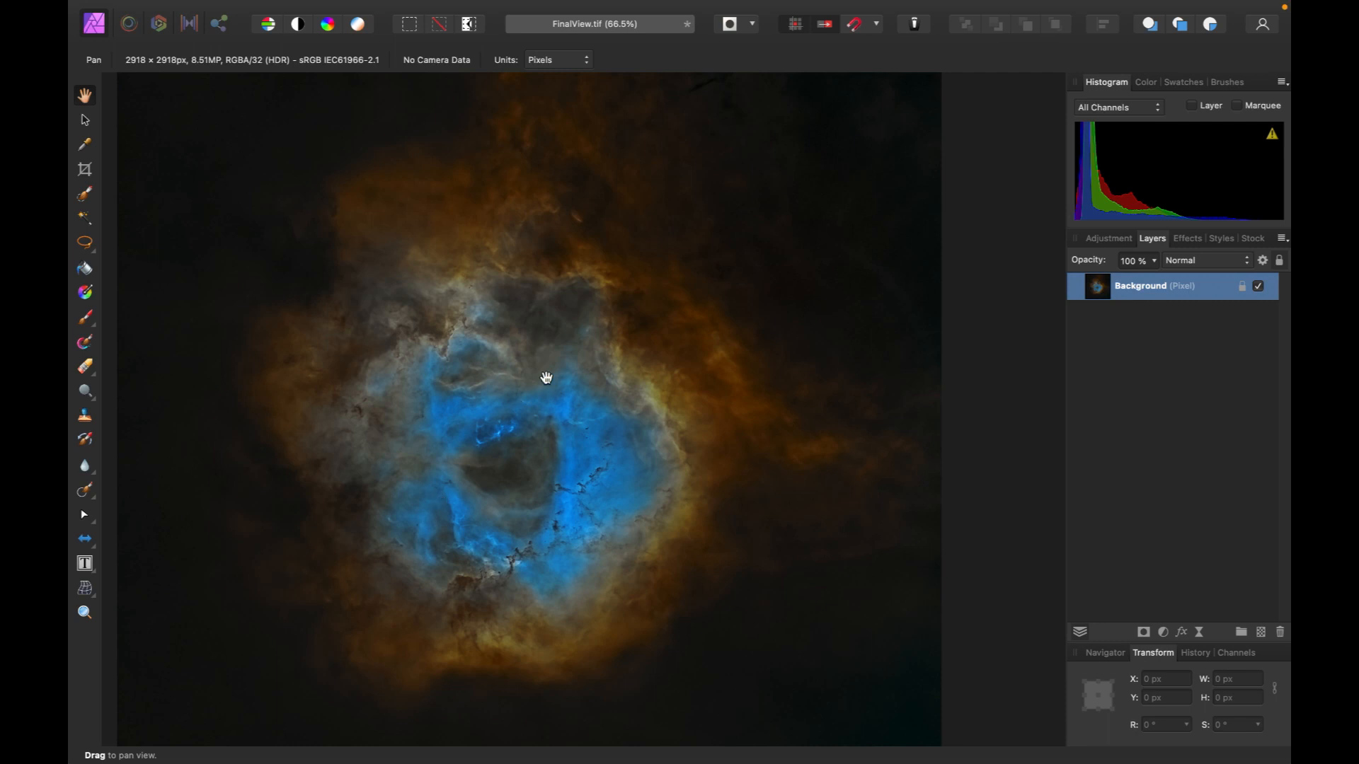
pyautogui.scroll(-1, 519, 377)
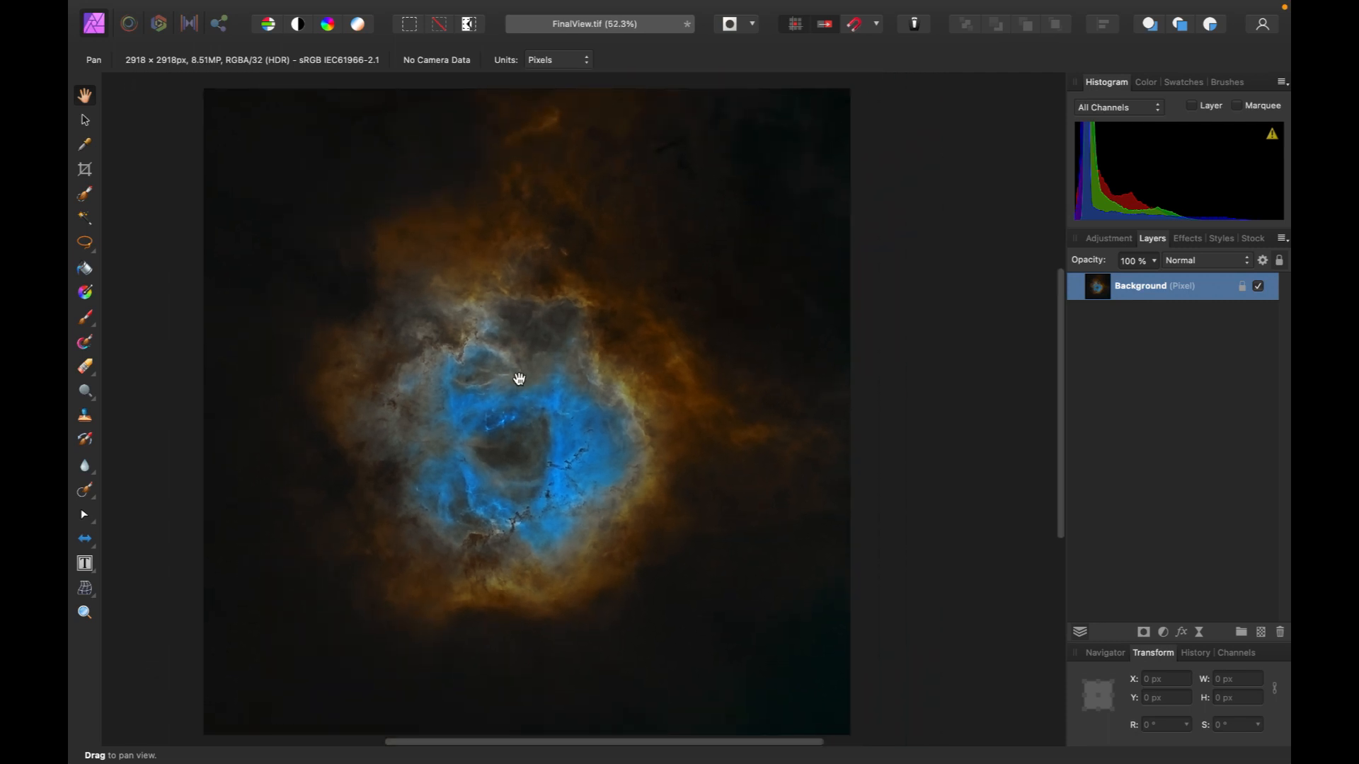
# - Save the color-enhanced FinalView.tif and close the document
pyautogui.scroll(-2, 519, 378)
pyautogui.scroll(2, 519, 379)
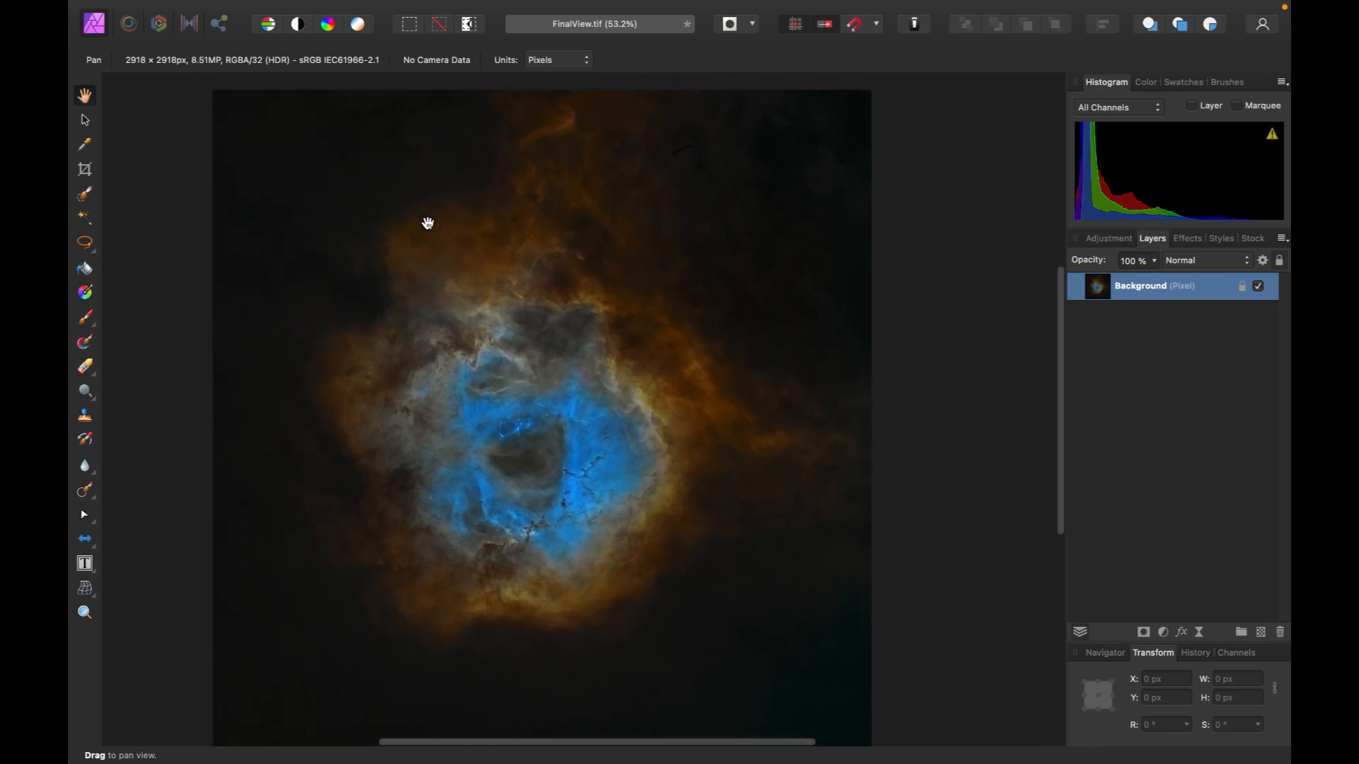
pyautogui.moveTo(162, 17)
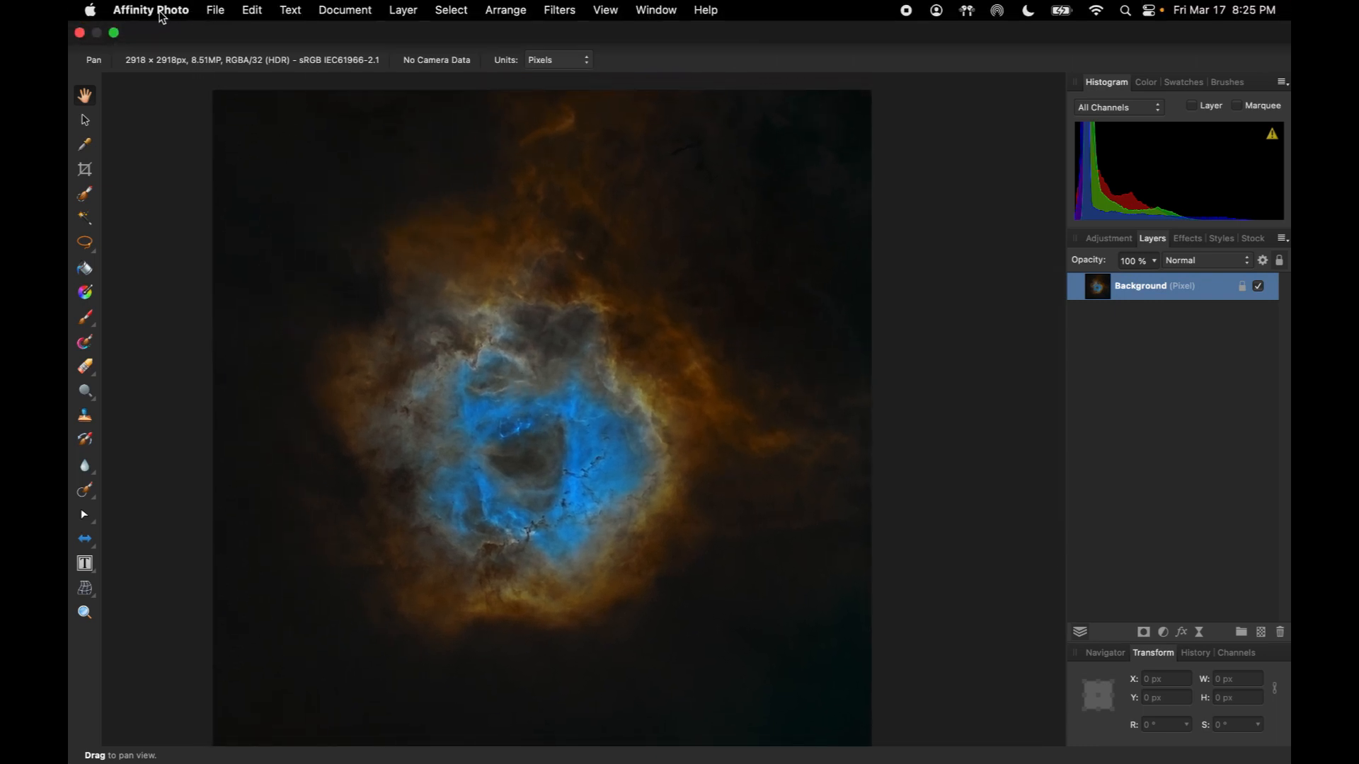
pyautogui.click(205, 15)
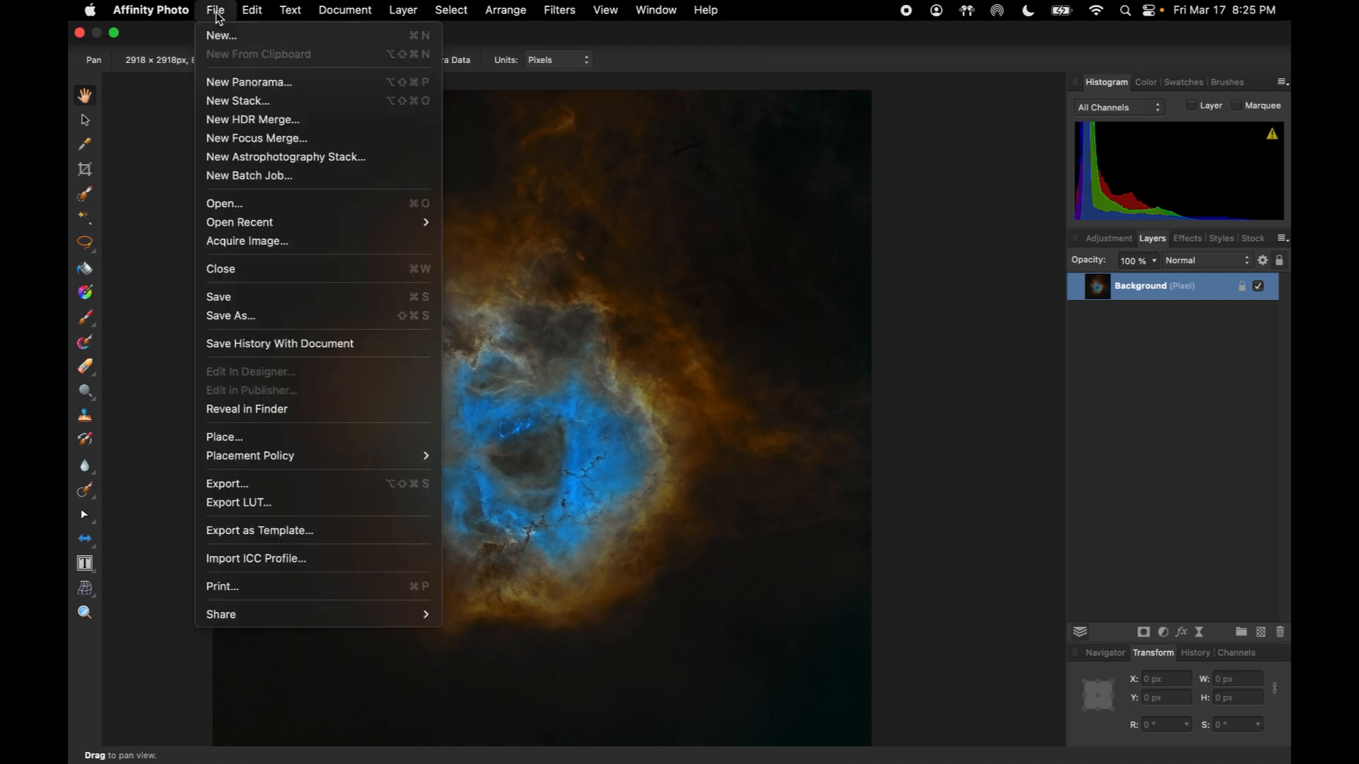
pyautogui.click(257, 293)
pyautogui.moveTo(95, 12)
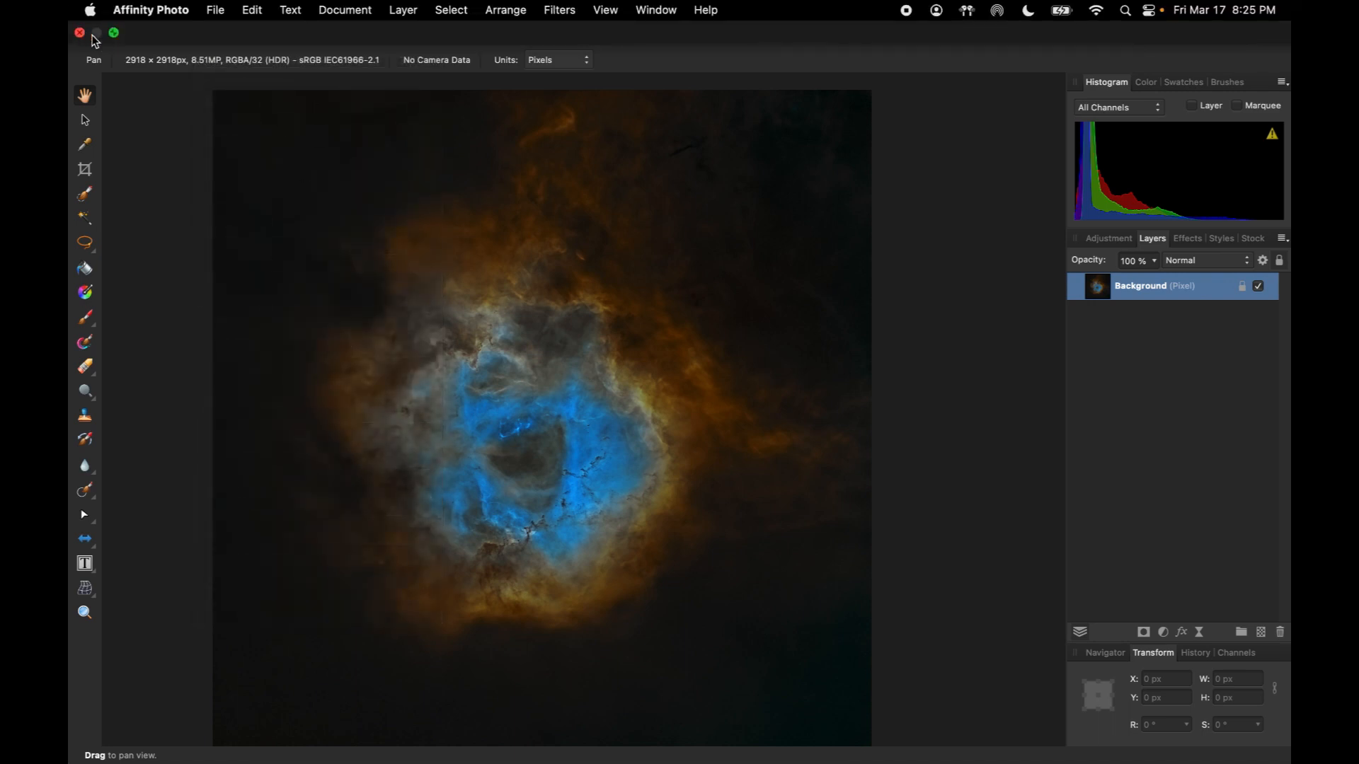
pyautogui.click(79, 33)
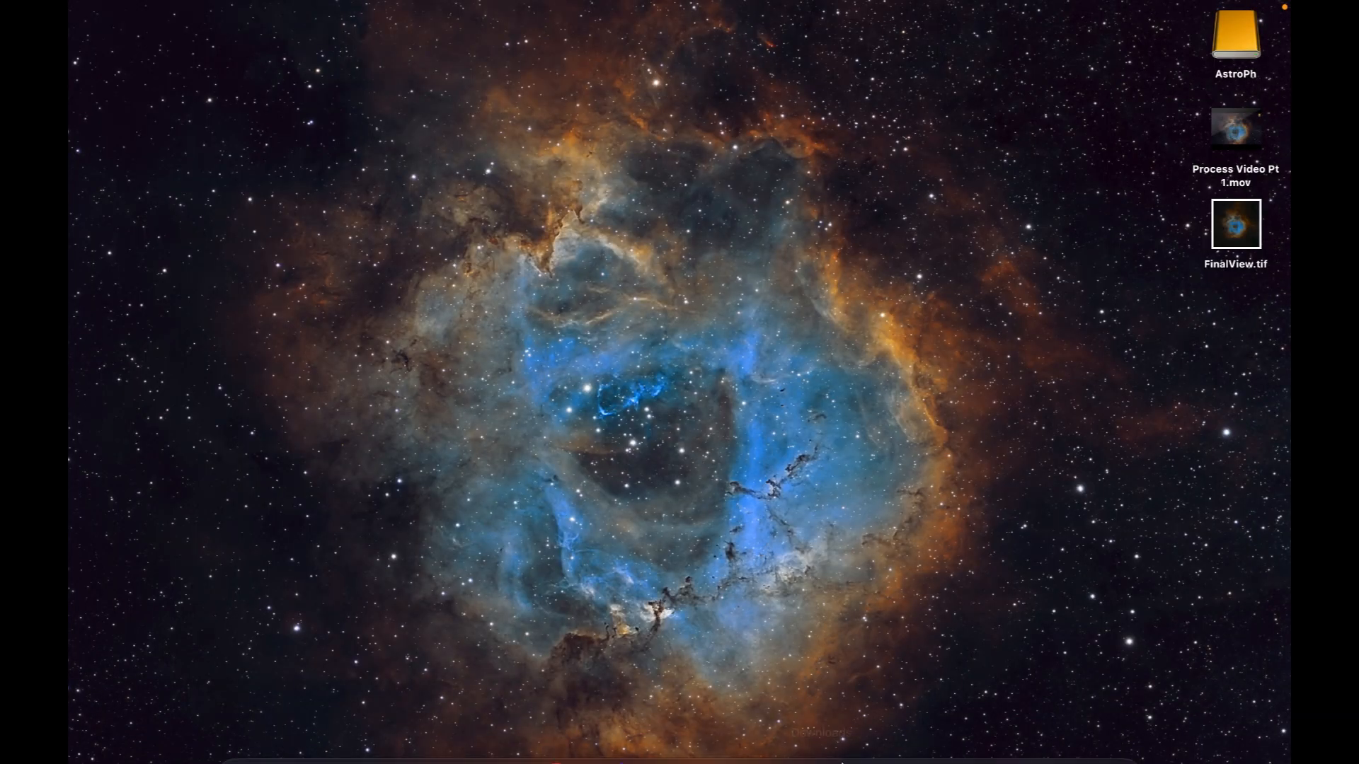
# - Switch to PixInsight and open the edited FinalView.tif from the Desktop folder
pyautogui.moveTo(842, 763)
pyautogui.click(1053, 725)
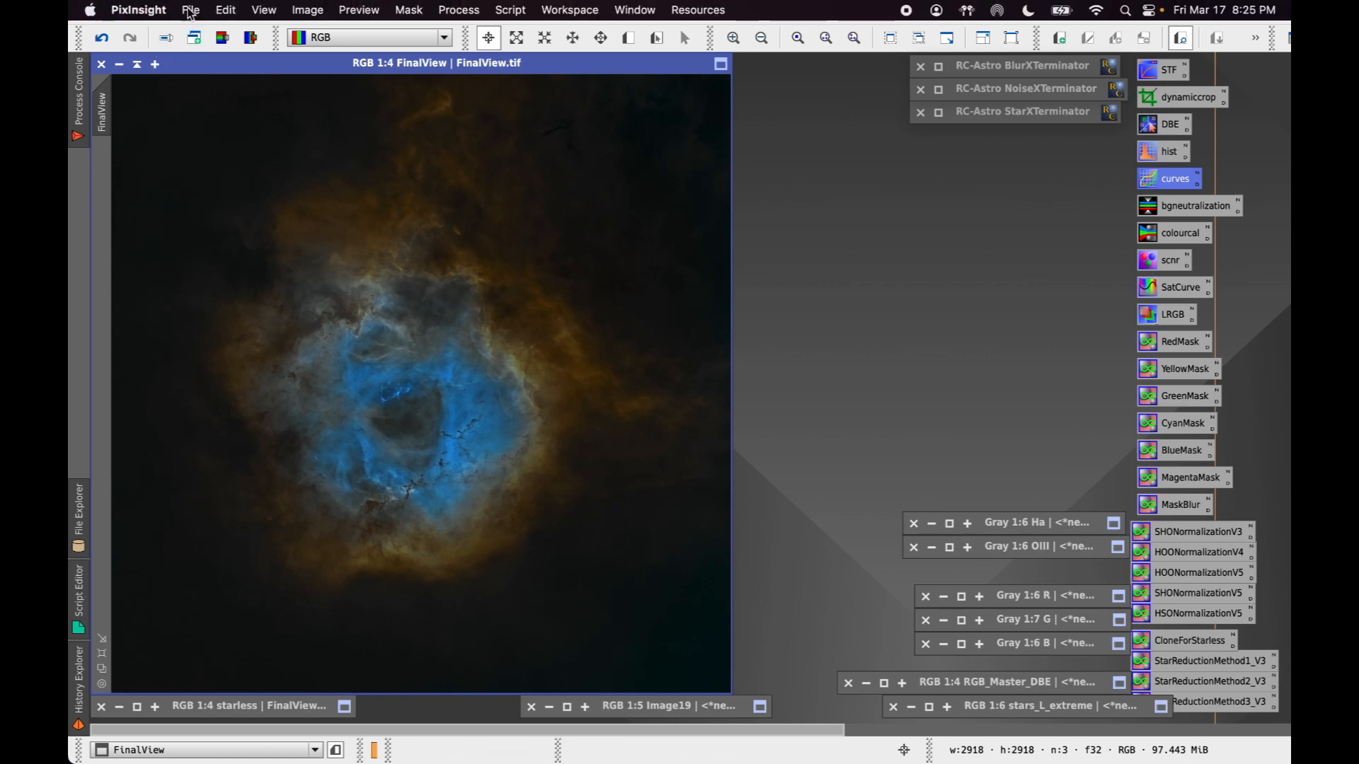
pyautogui.click(190, 10)
pyautogui.click(210, 37)
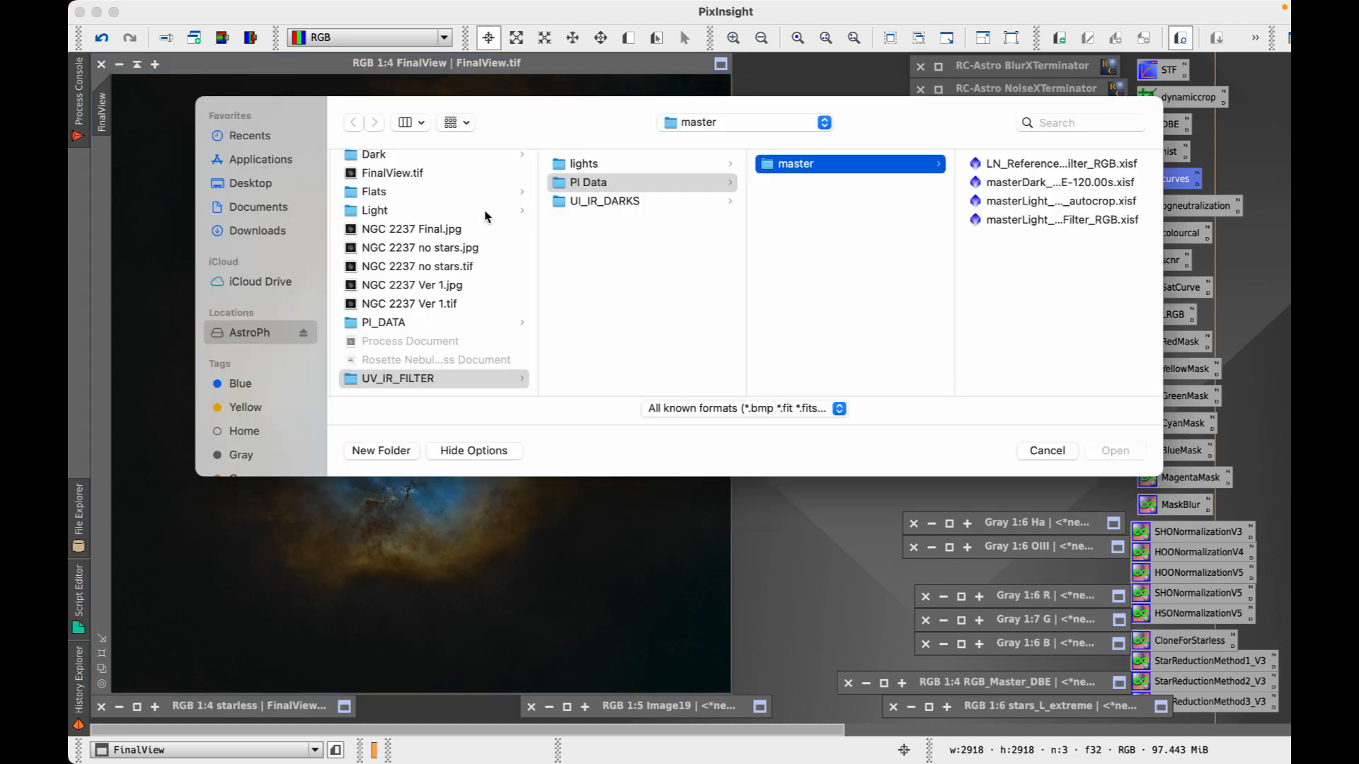
pyautogui.click(250, 183)
pyautogui.click(380, 169)
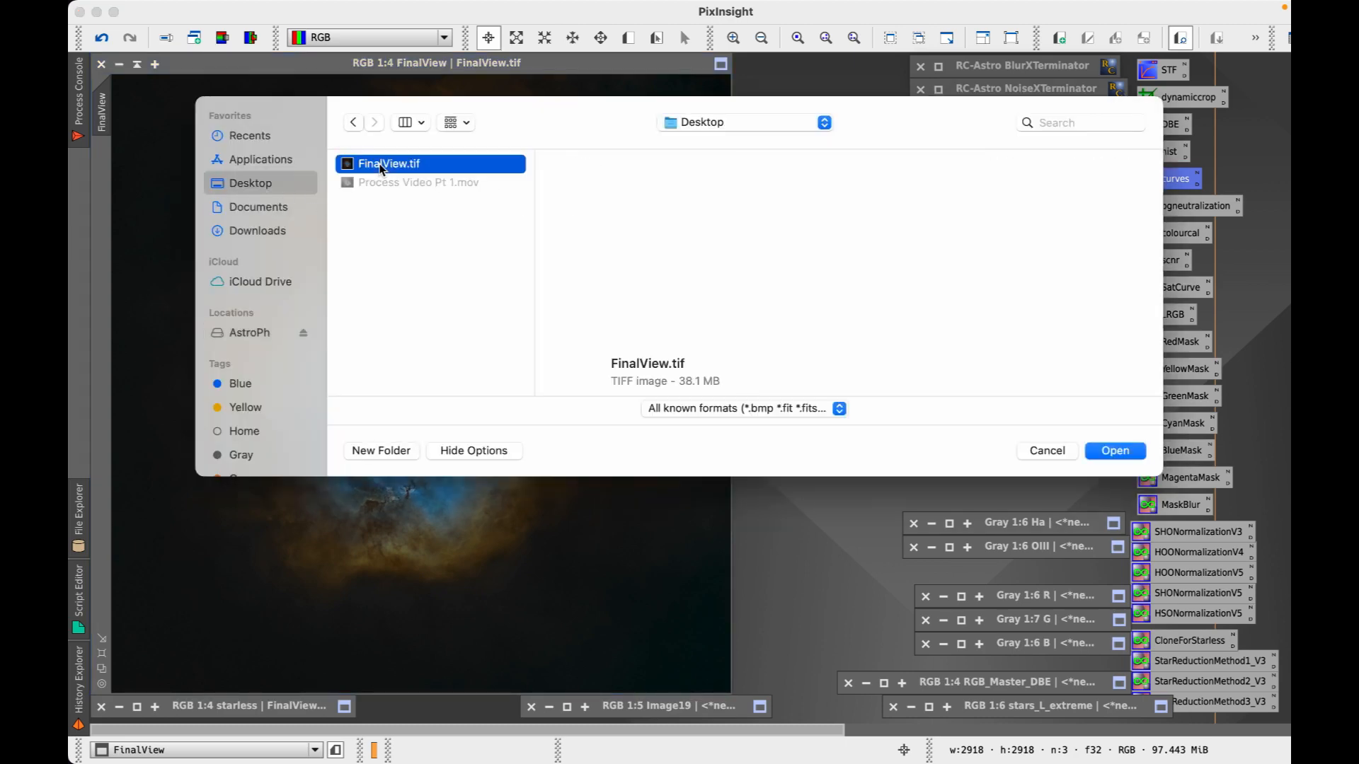
pyautogui.click(1116, 450)
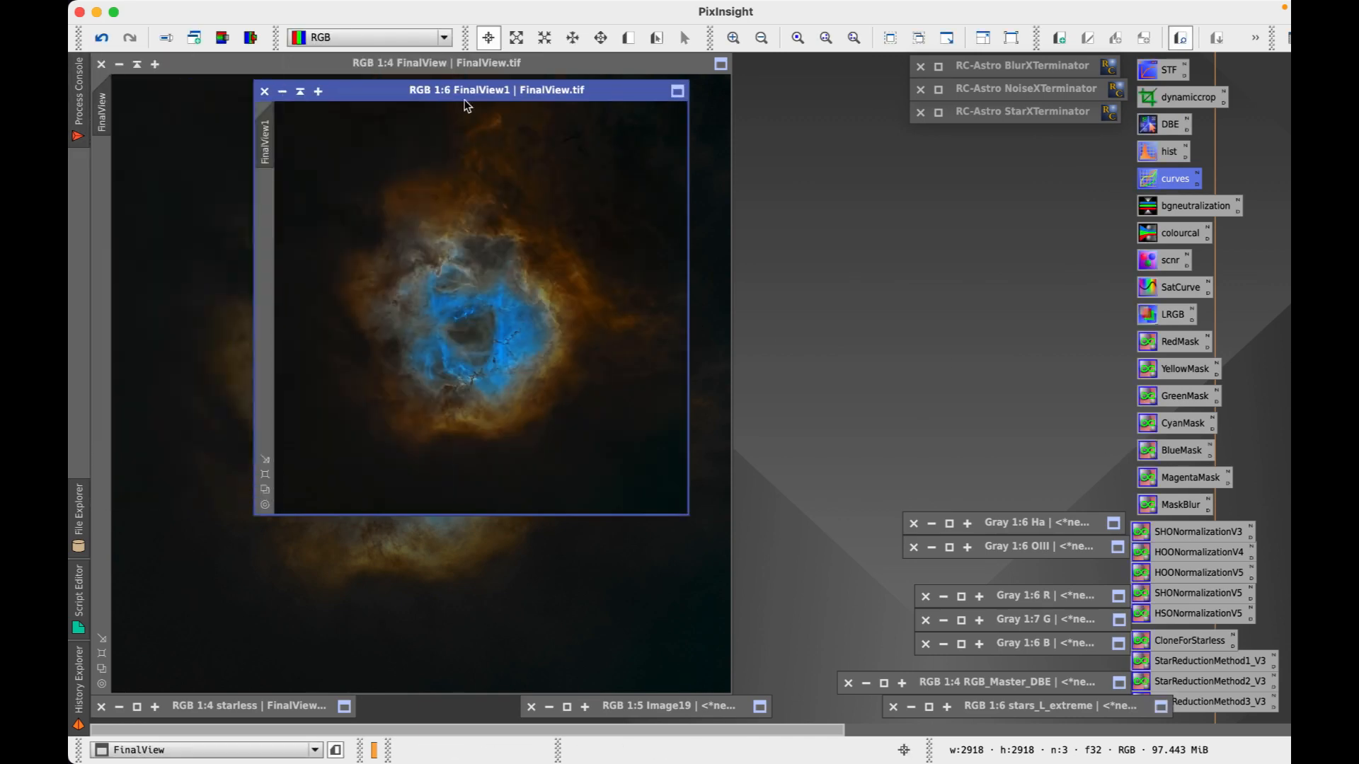
# - Enlarge the FinalView1 image to a 1:4 view and place it beside the original FinalView image
pyautogui.moveTo(453, 95); pyautogui.dragTo(880, 136)
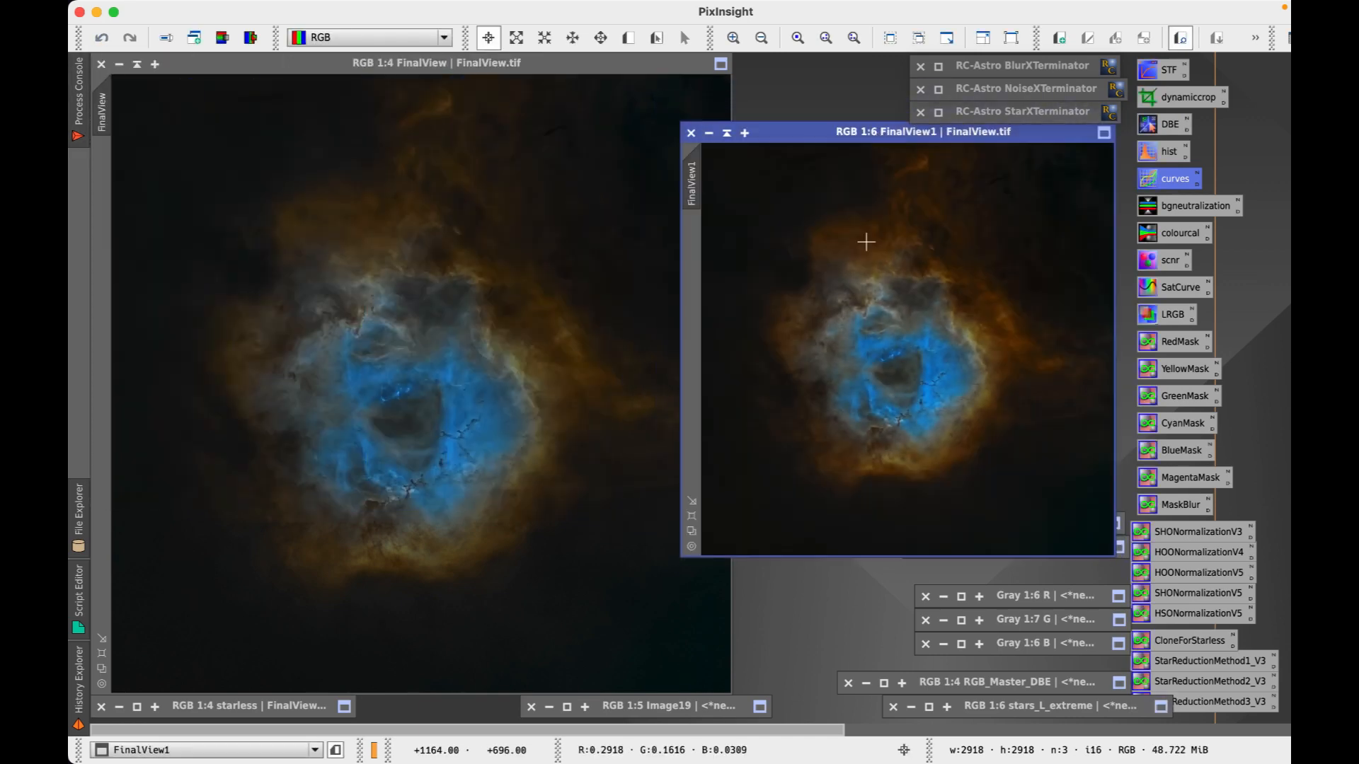
pyautogui.rightClick(901, 309)
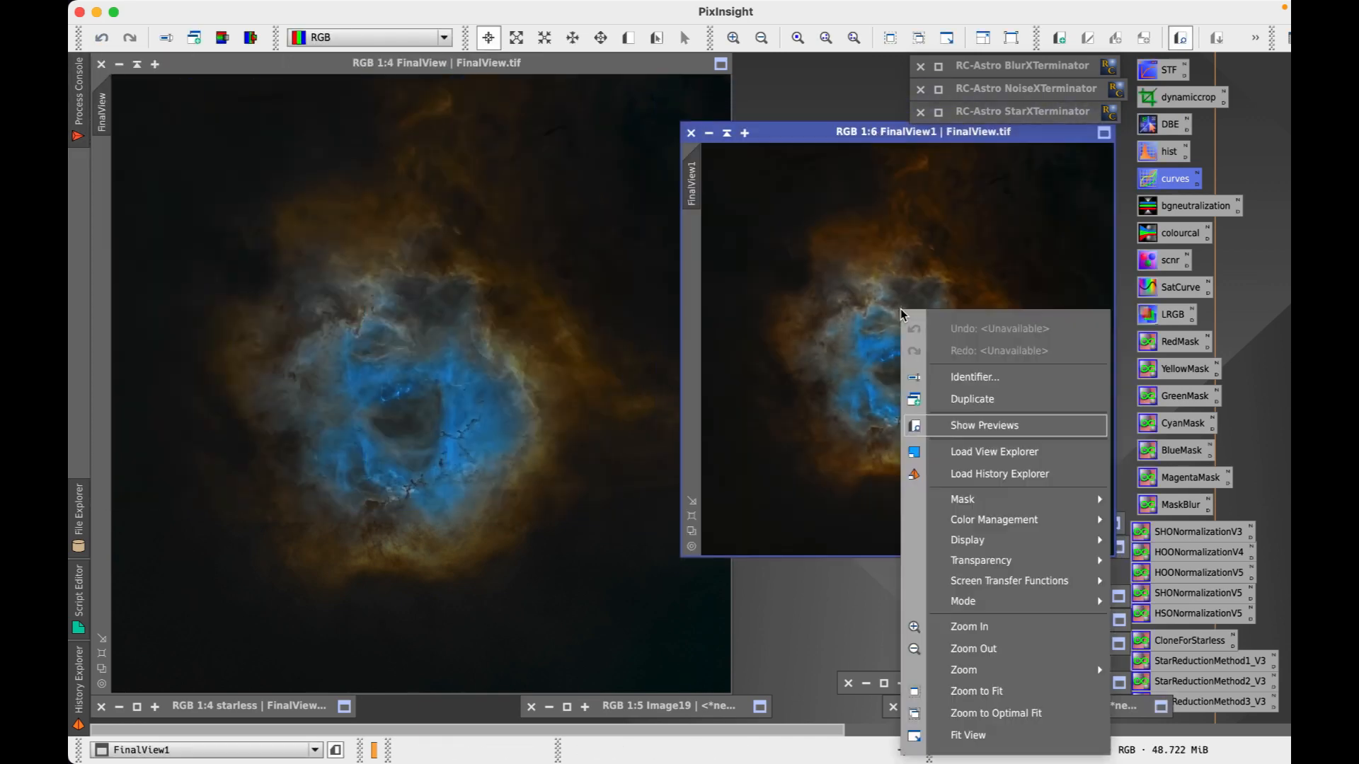
pyautogui.click(993, 697)
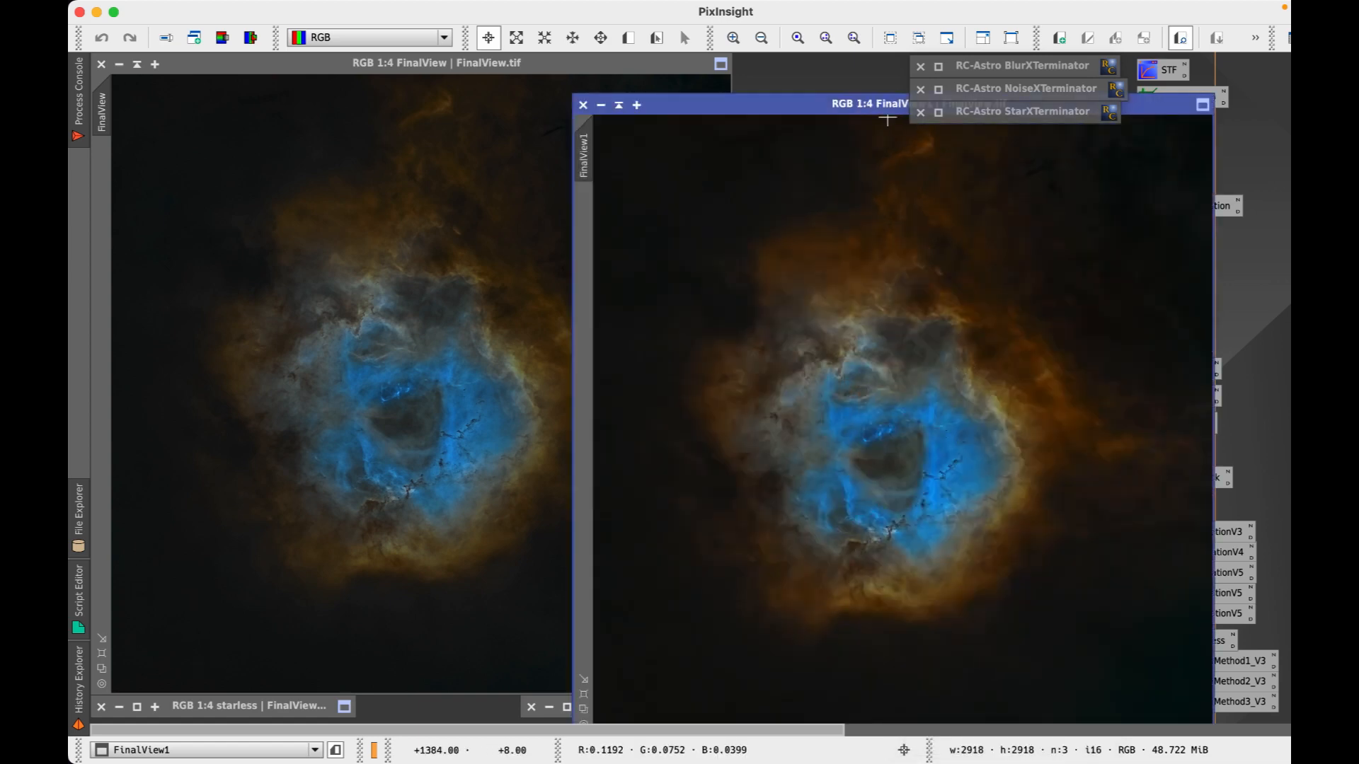
pyautogui.moveTo(874, 107); pyautogui.dragTo(914, 75)
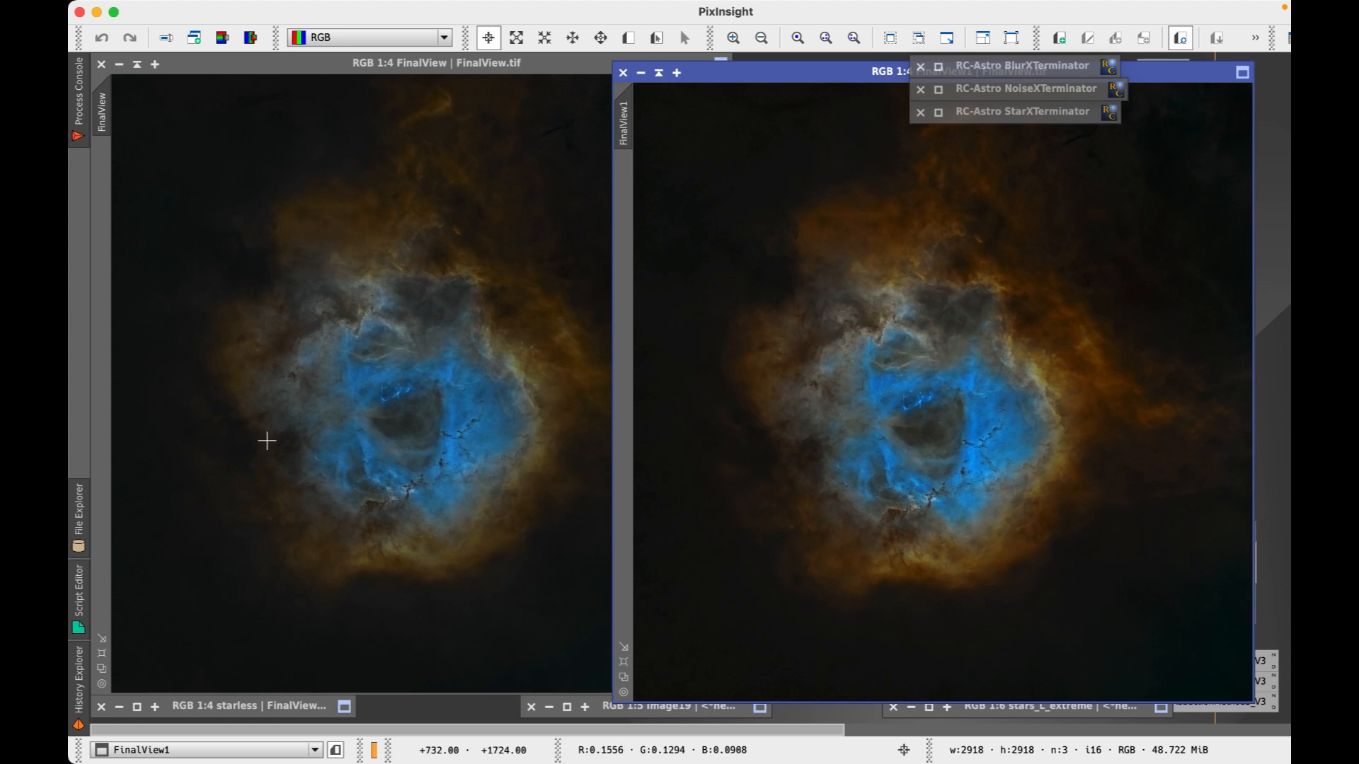
# - Compare FinalView1 with the starless and original FinalView images, collapsing each of the two older images after viewing it
pyautogui.click(84, 77)
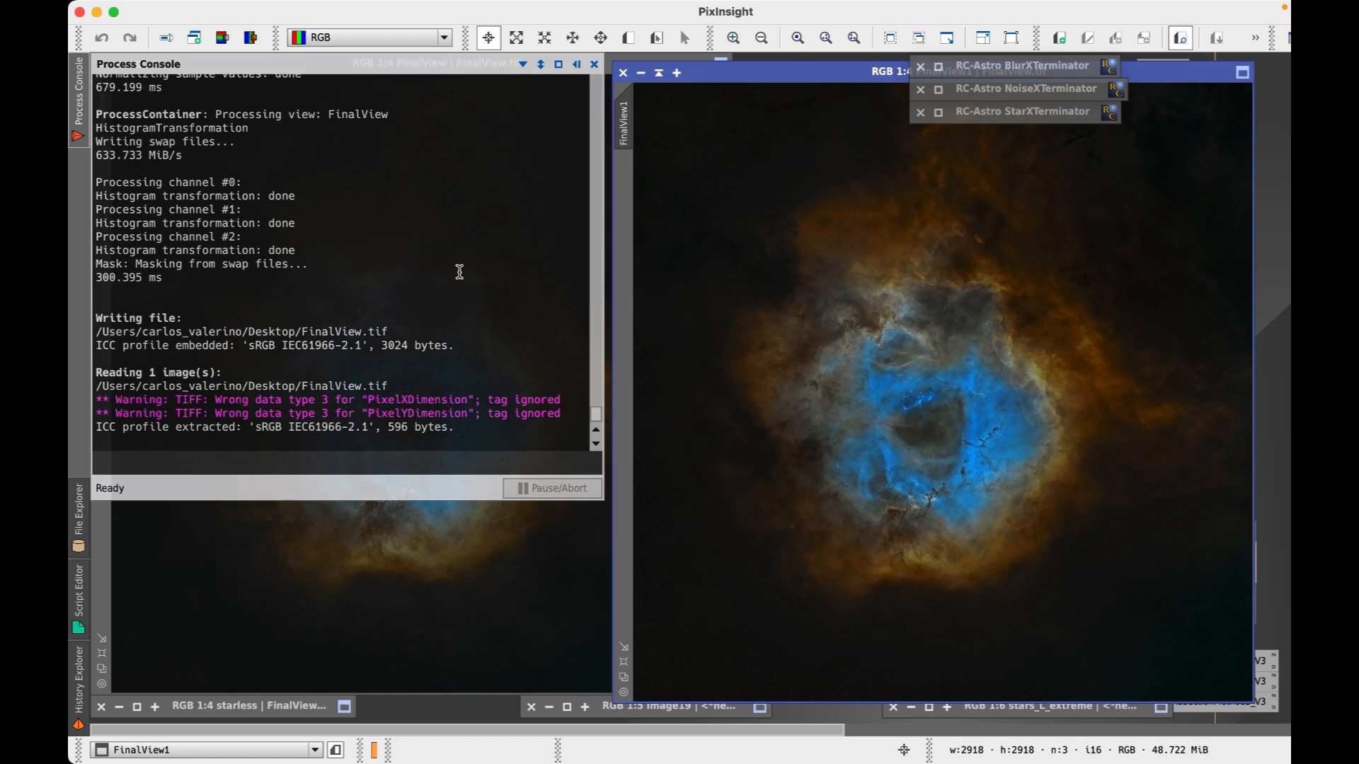
pyautogui.click(139, 65)
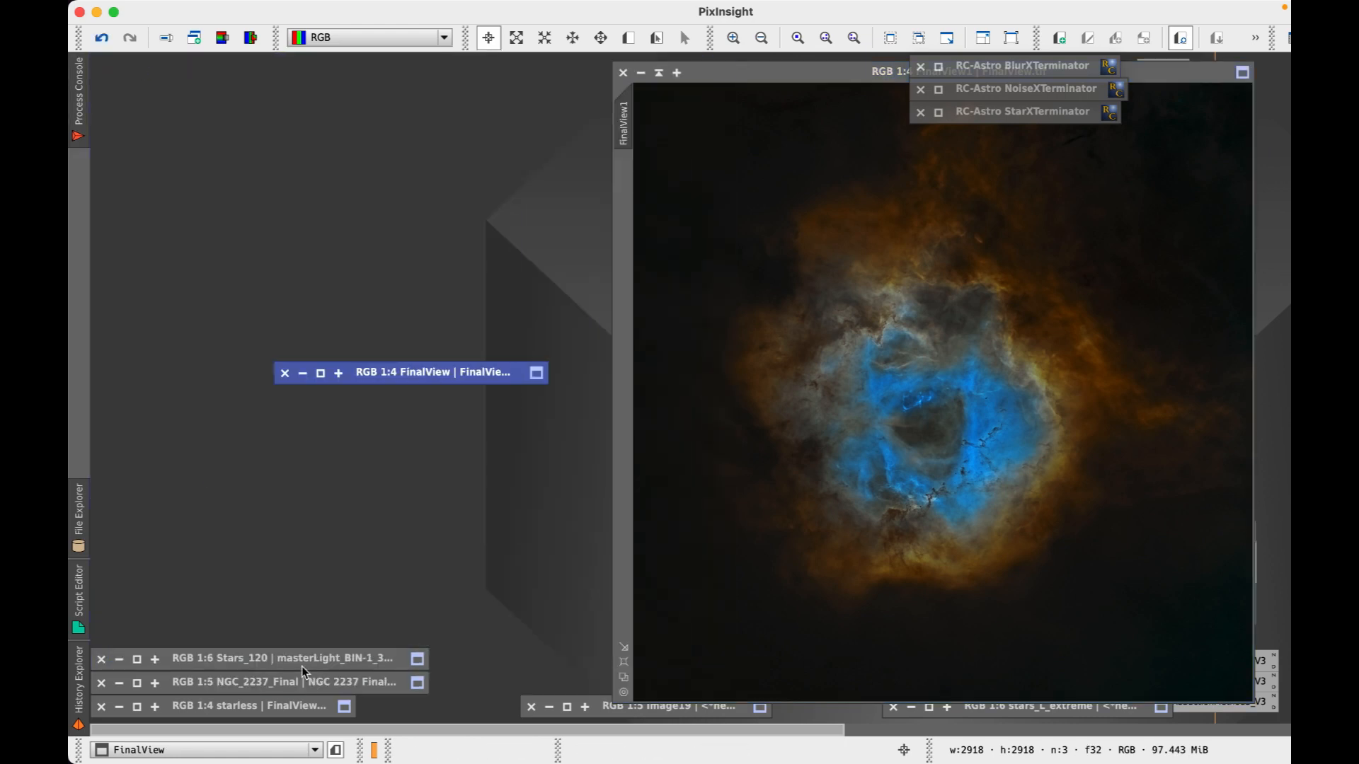
pyautogui.click(136, 706)
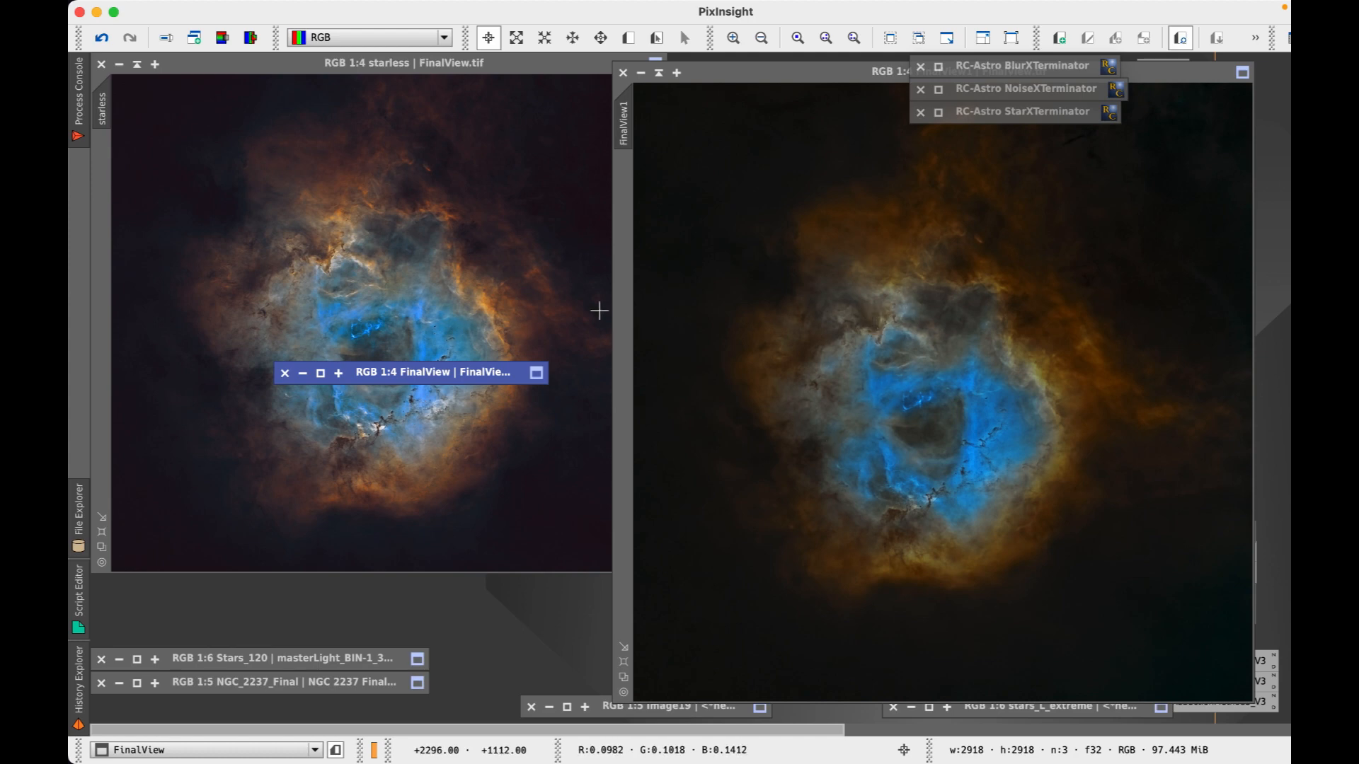
pyautogui.click(138, 65)
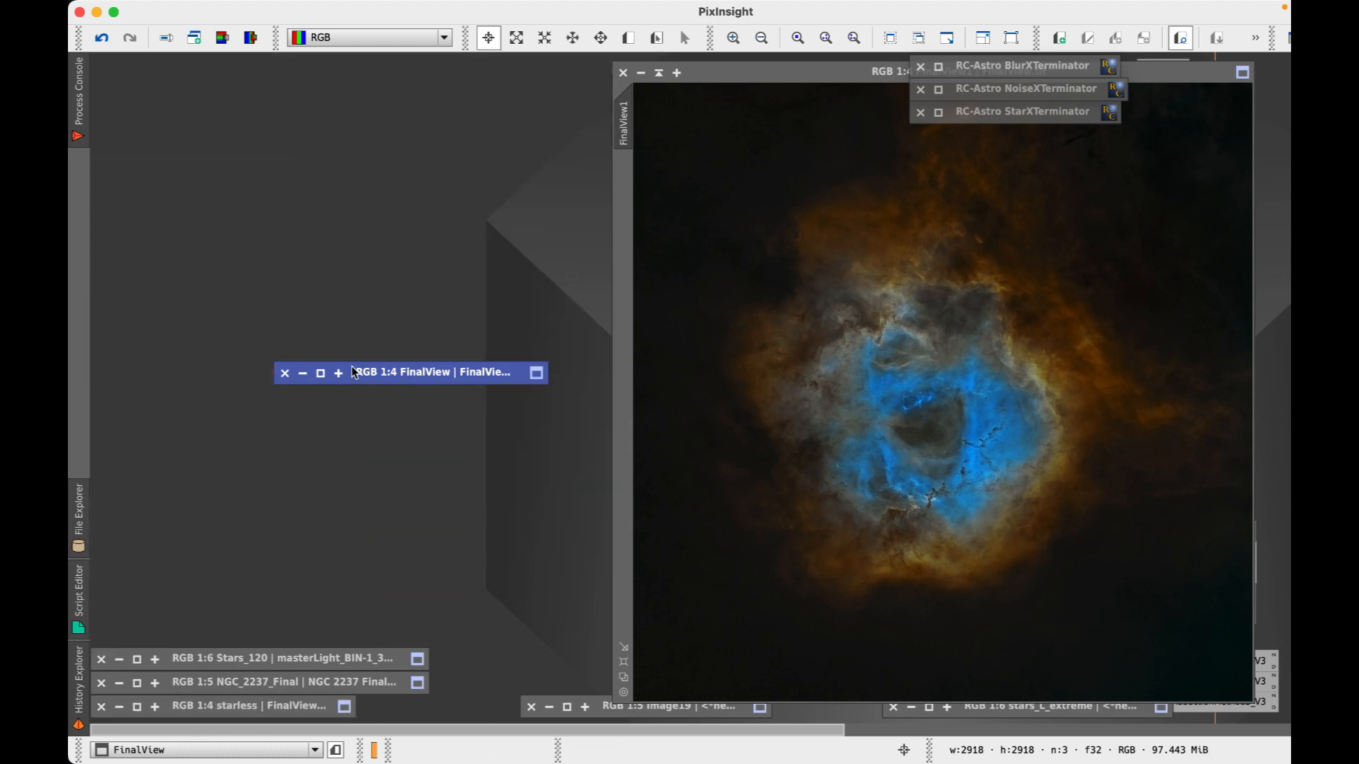
pyautogui.click(320, 373)
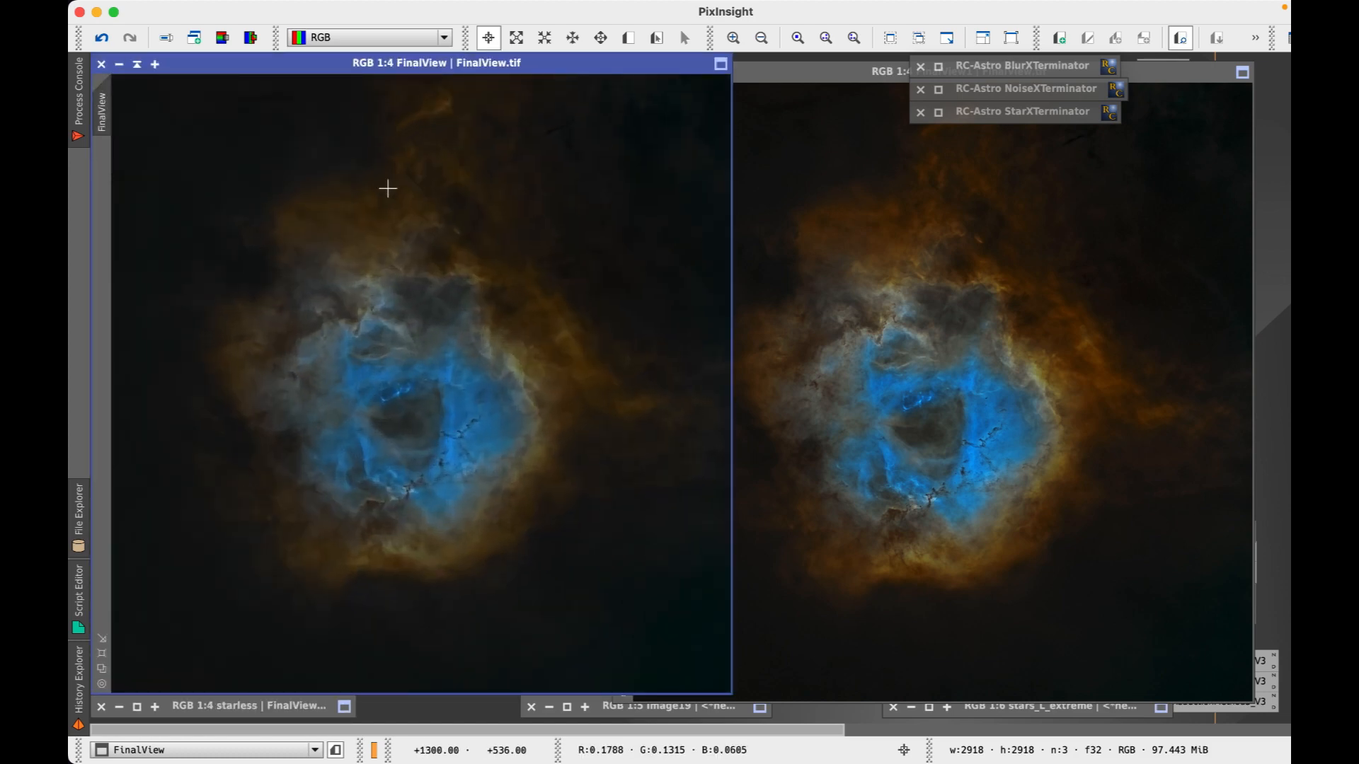
pyautogui.click(137, 66)
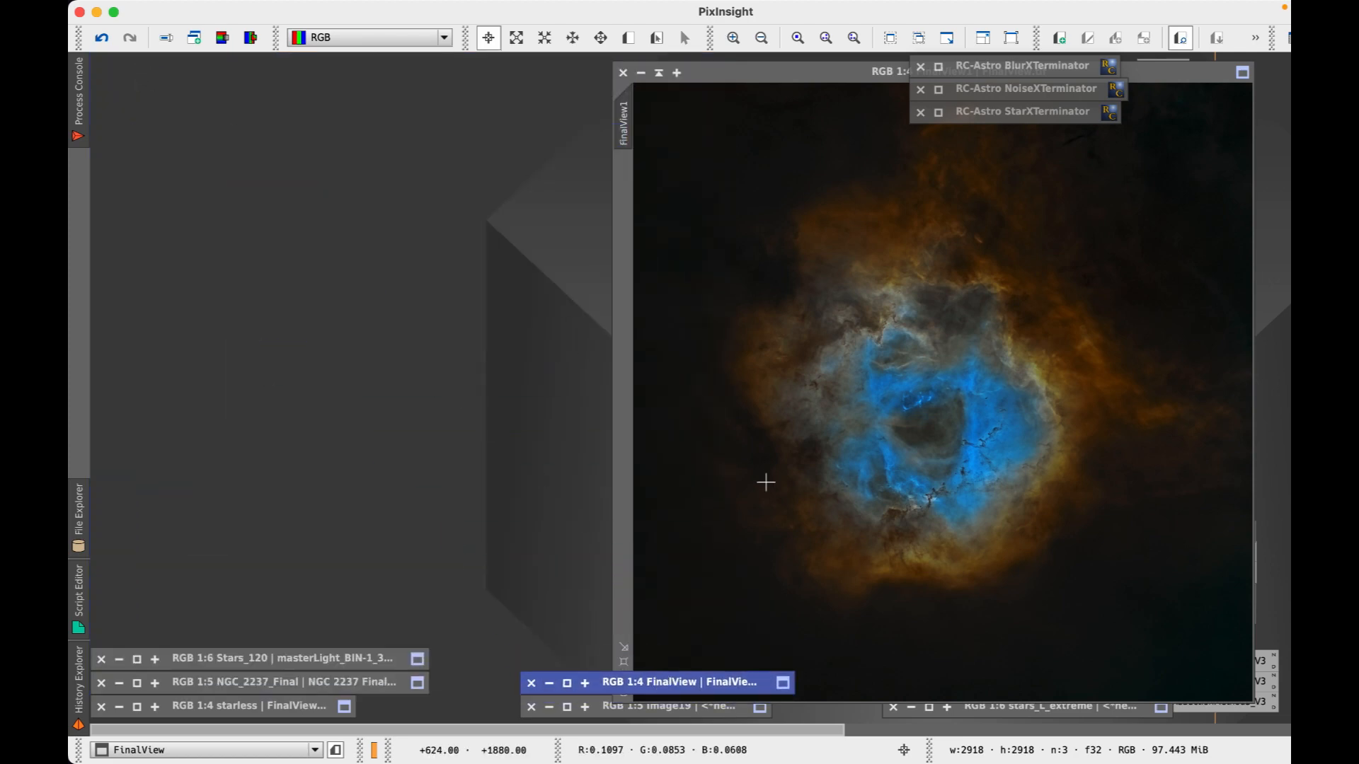
# - Move the FinalView1 image into the place of the old FinalView image and set its identifier to starless2
pyautogui.moveTo(881, 79); pyautogui.dragTo(364, 78)
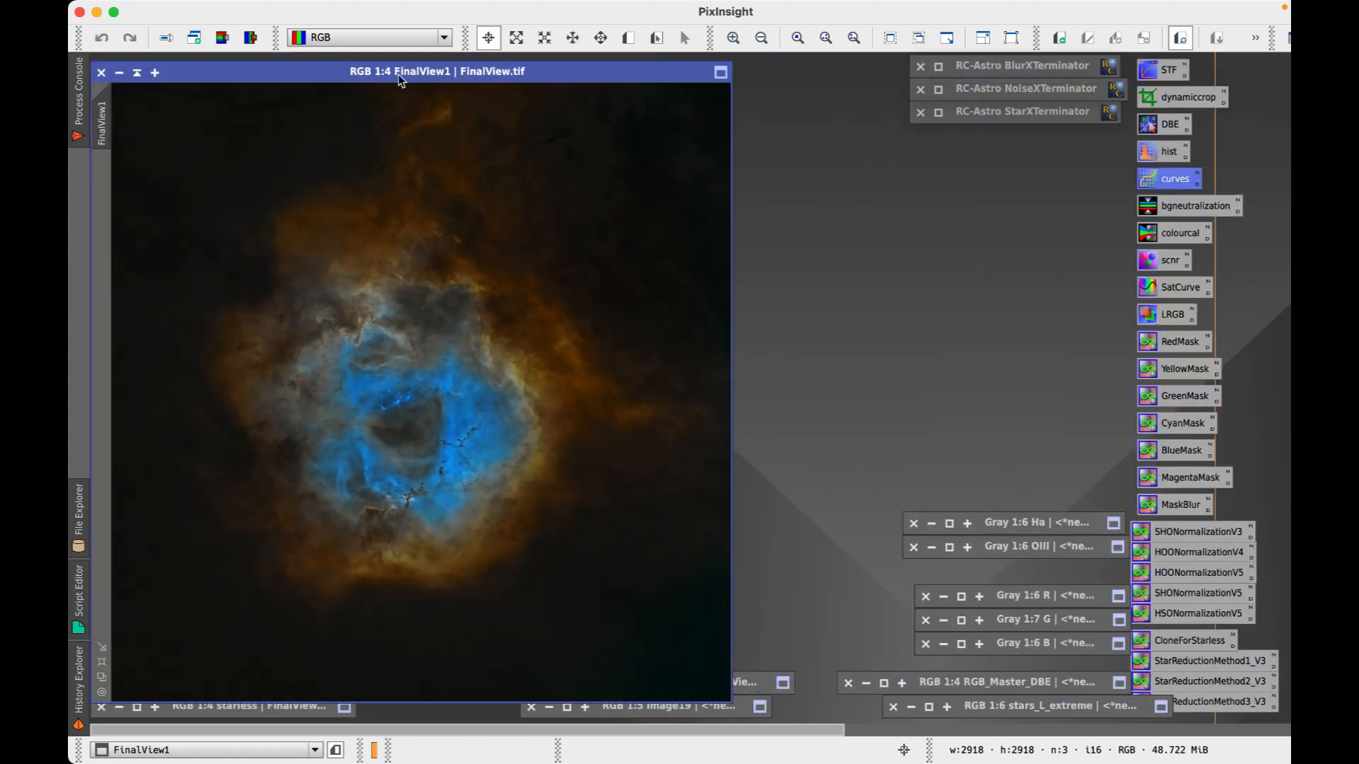
pyautogui.click(165, 37)
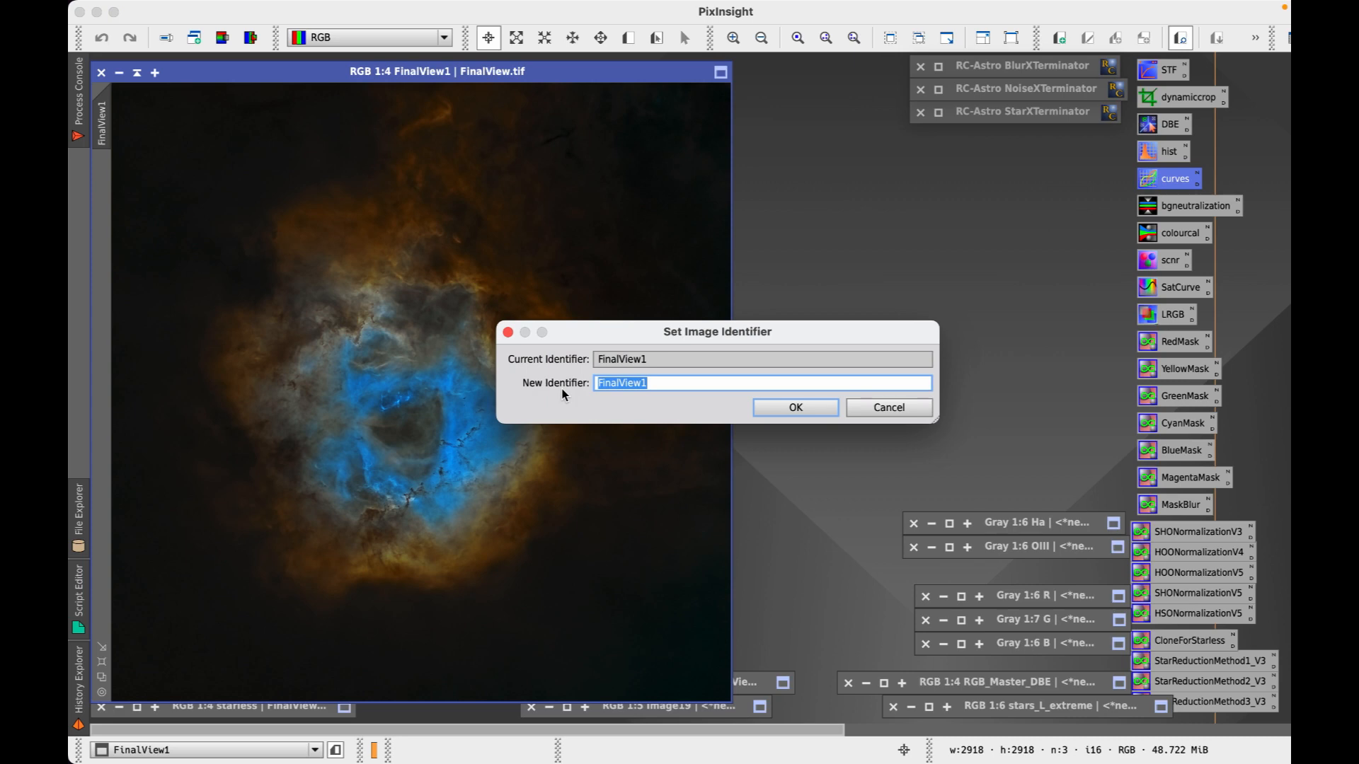
pyautogui.write('starless')
pyautogui.press('Return')
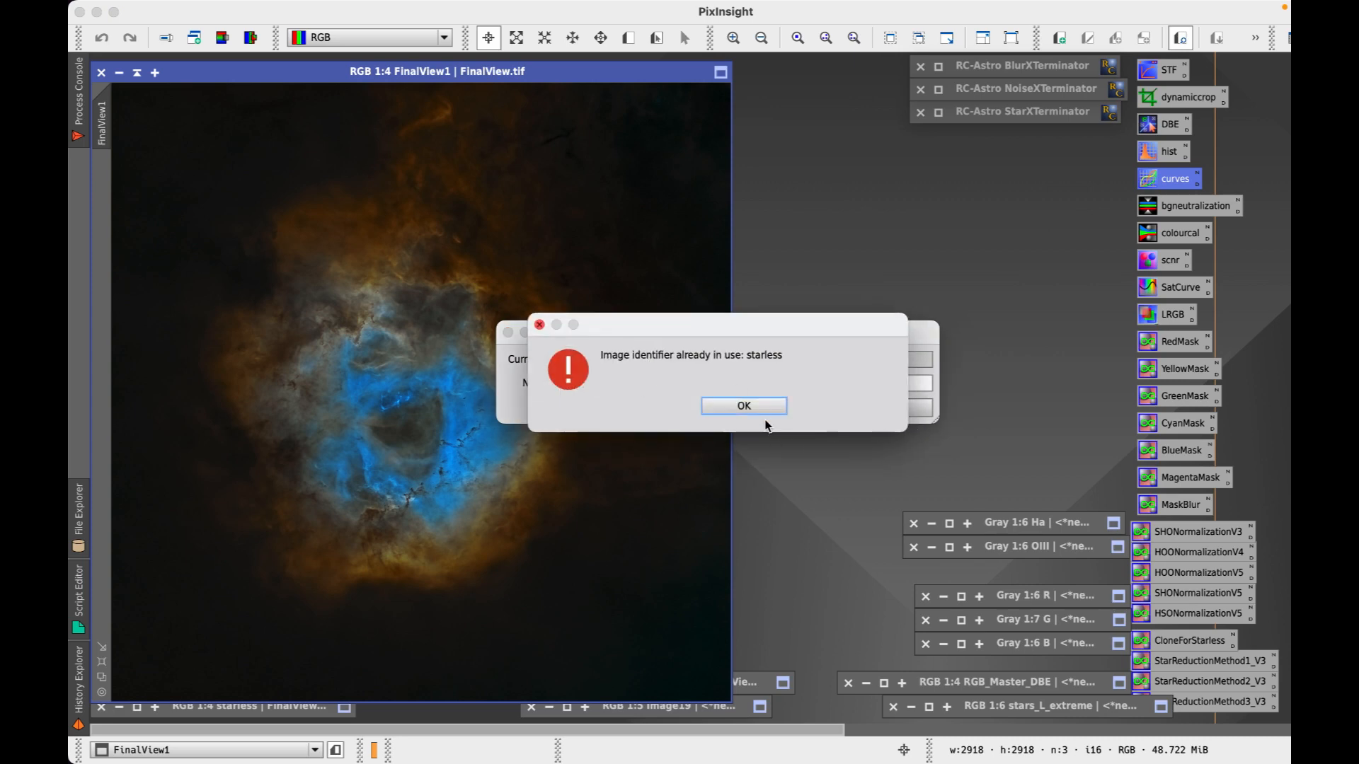
pyautogui.click(762, 409)
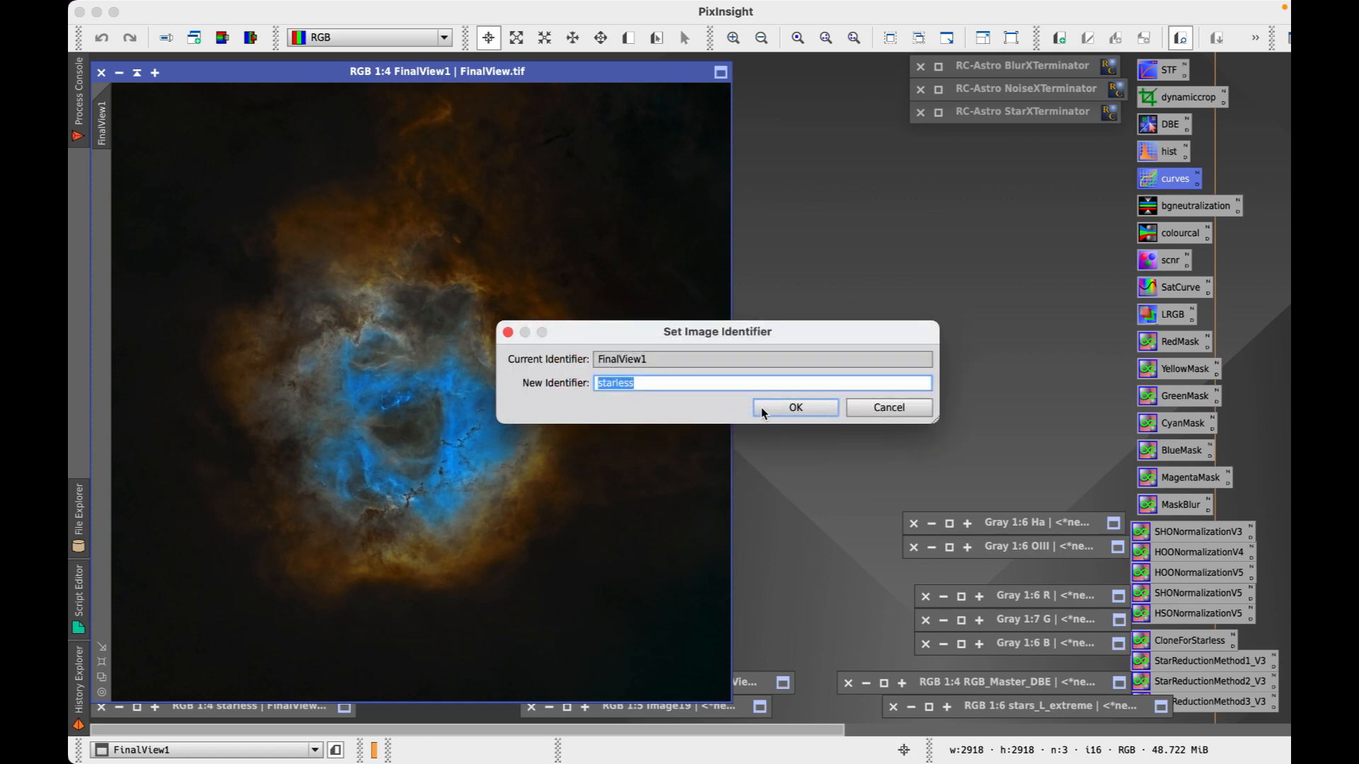
pyautogui.click(691, 388)
pyautogui.write('2')
pyautogui.press('Return')
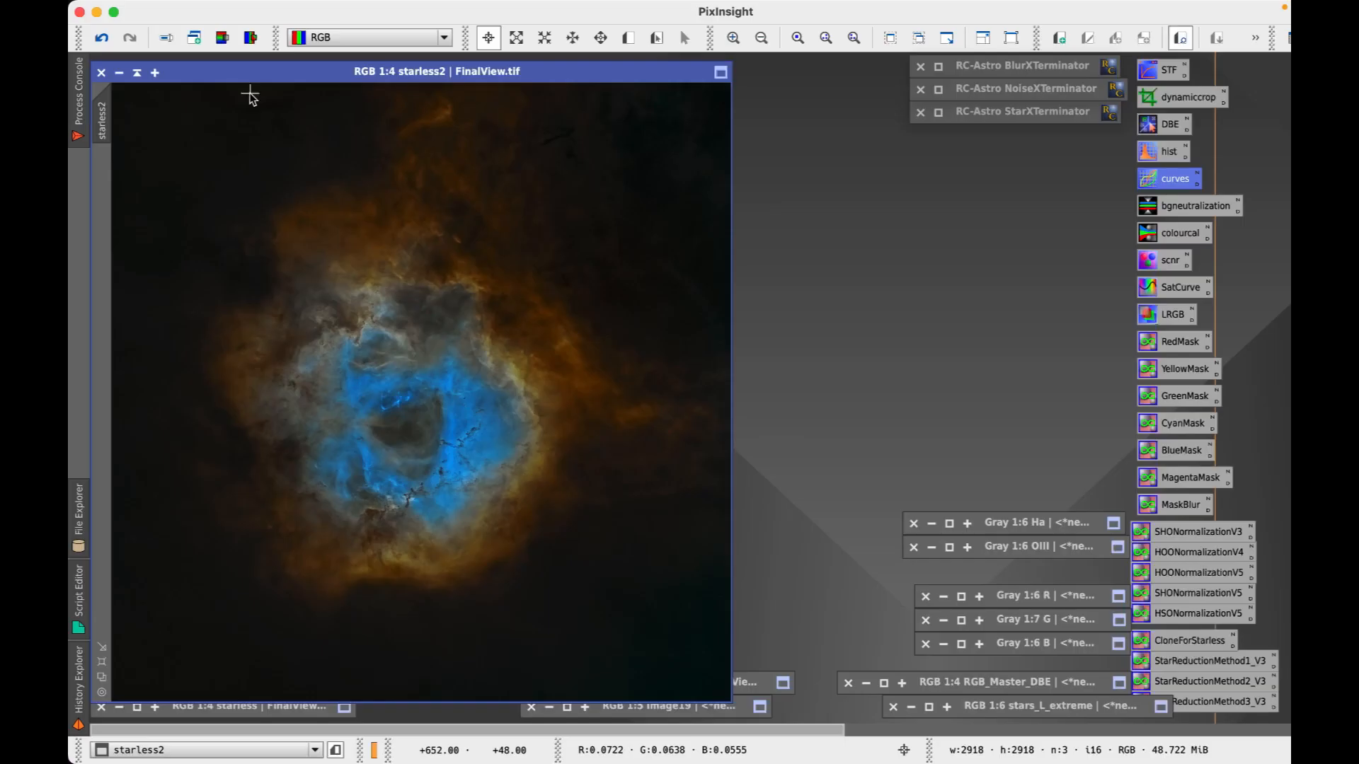
pyautogui.moveTo(361, 75); pyautogui.dragTo(360, 66)
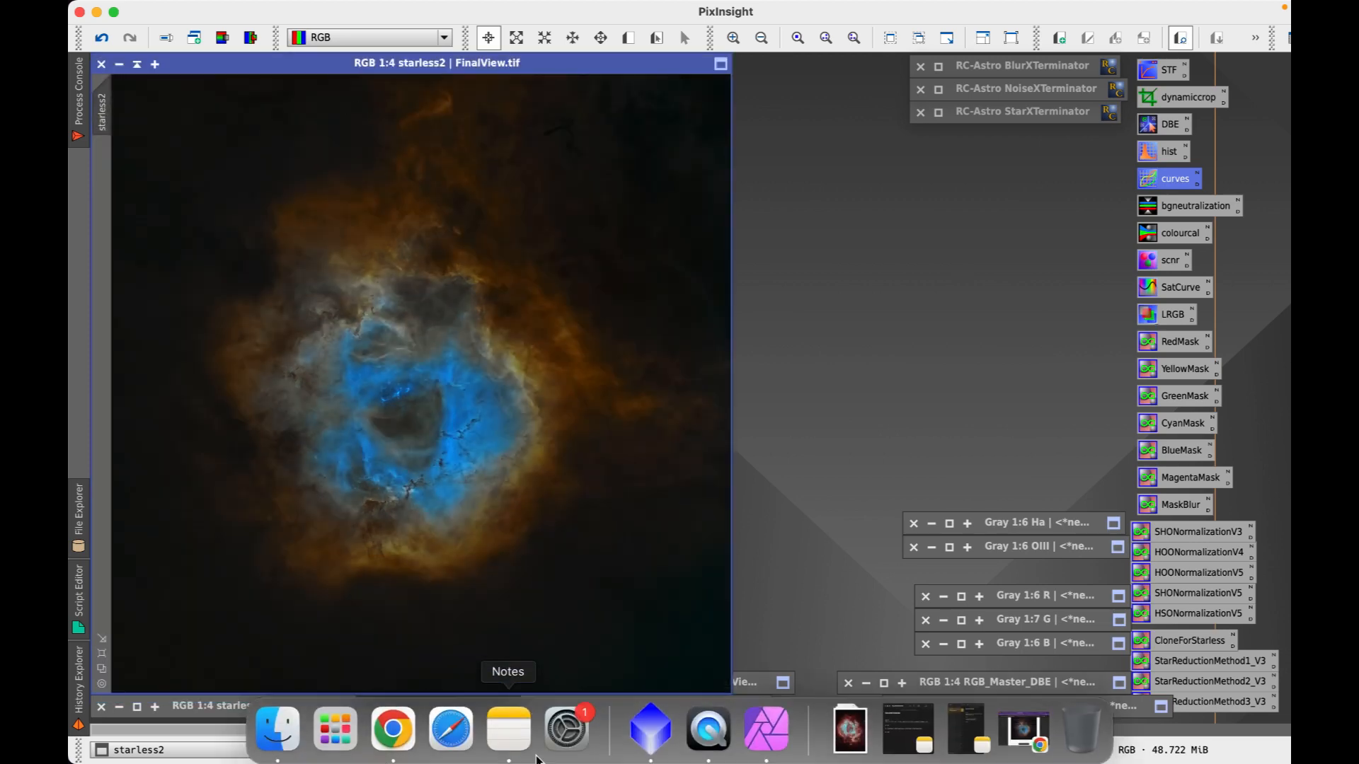
# - Switch to Chrome and read steps 20 to 22 on the stars image in the Rosette Nebula process document
pyautogui.click(391, 729)
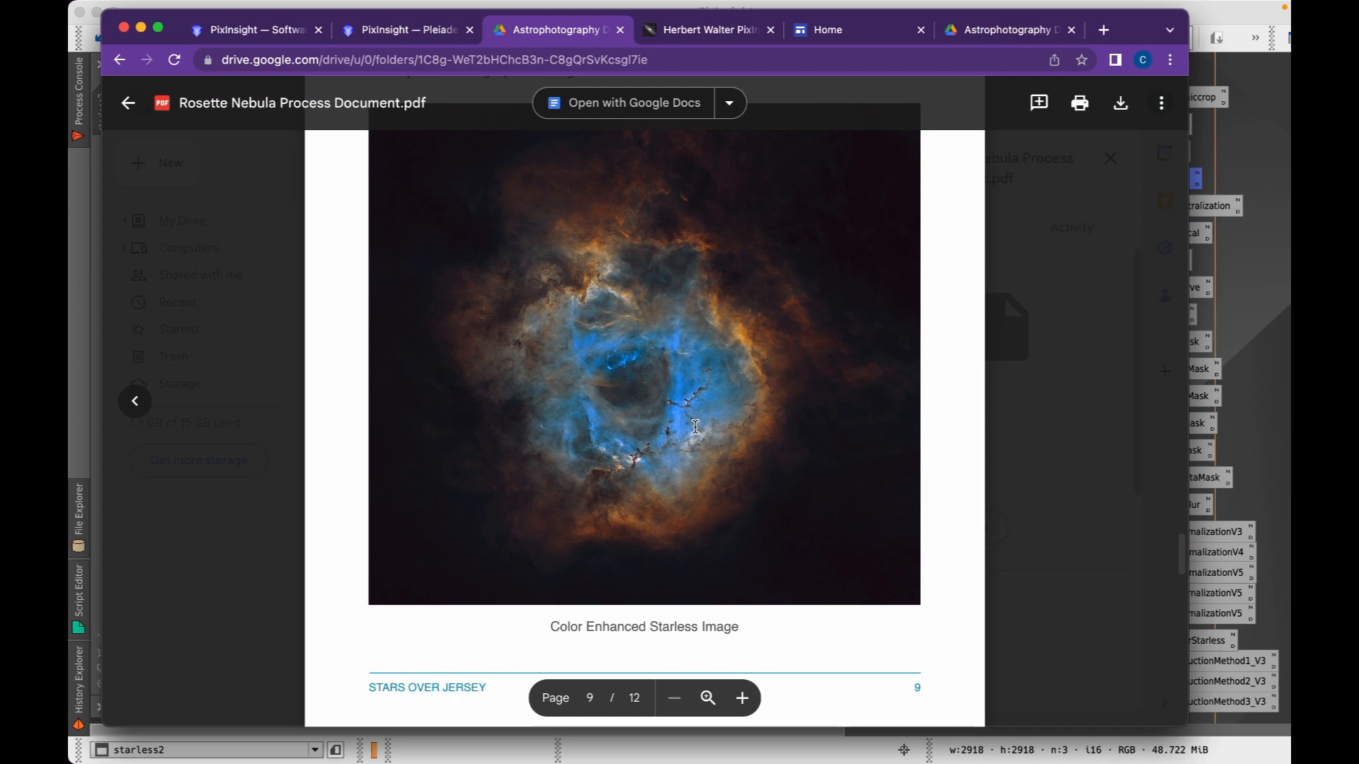
pyautogui.scroll(-2, 695, 426)
pyautogui.scroll(-8, 623, 369)
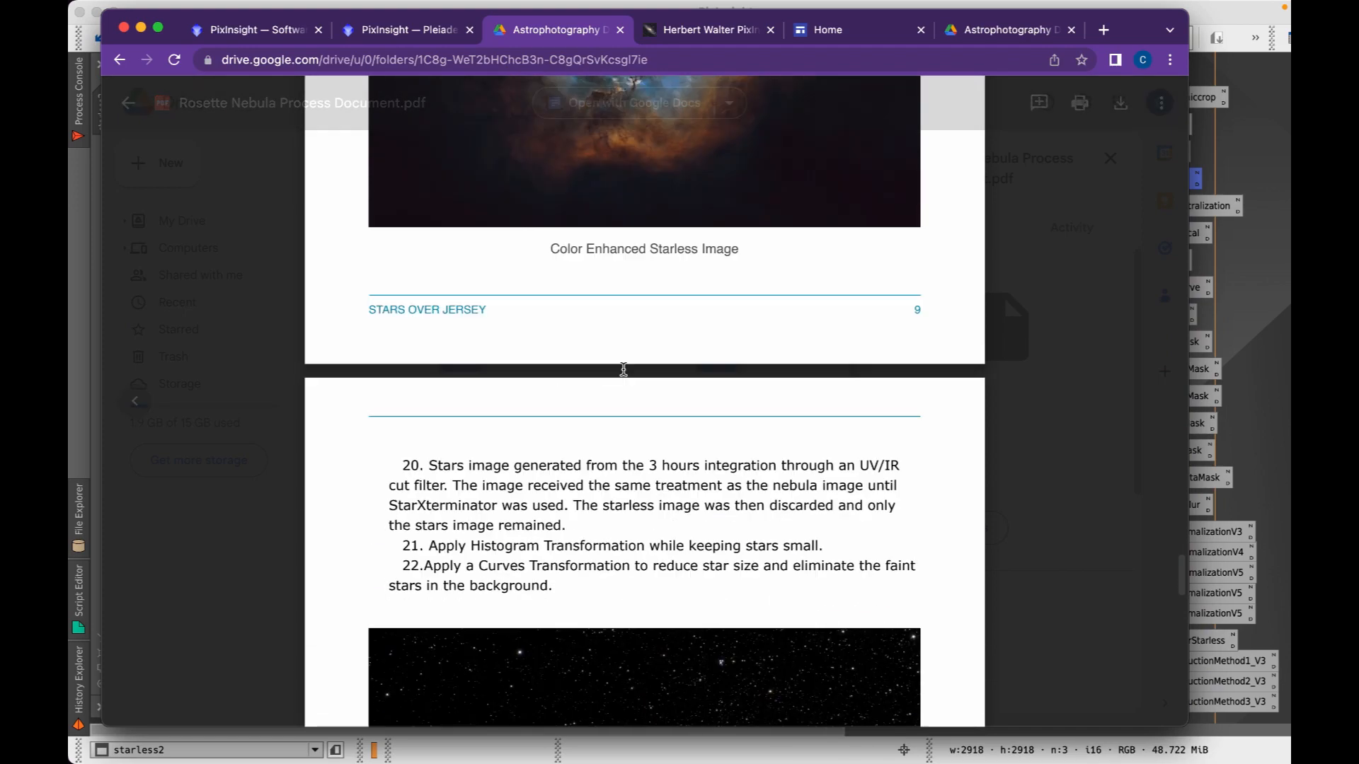
pyautogui.scroll(-3, 623, 369)
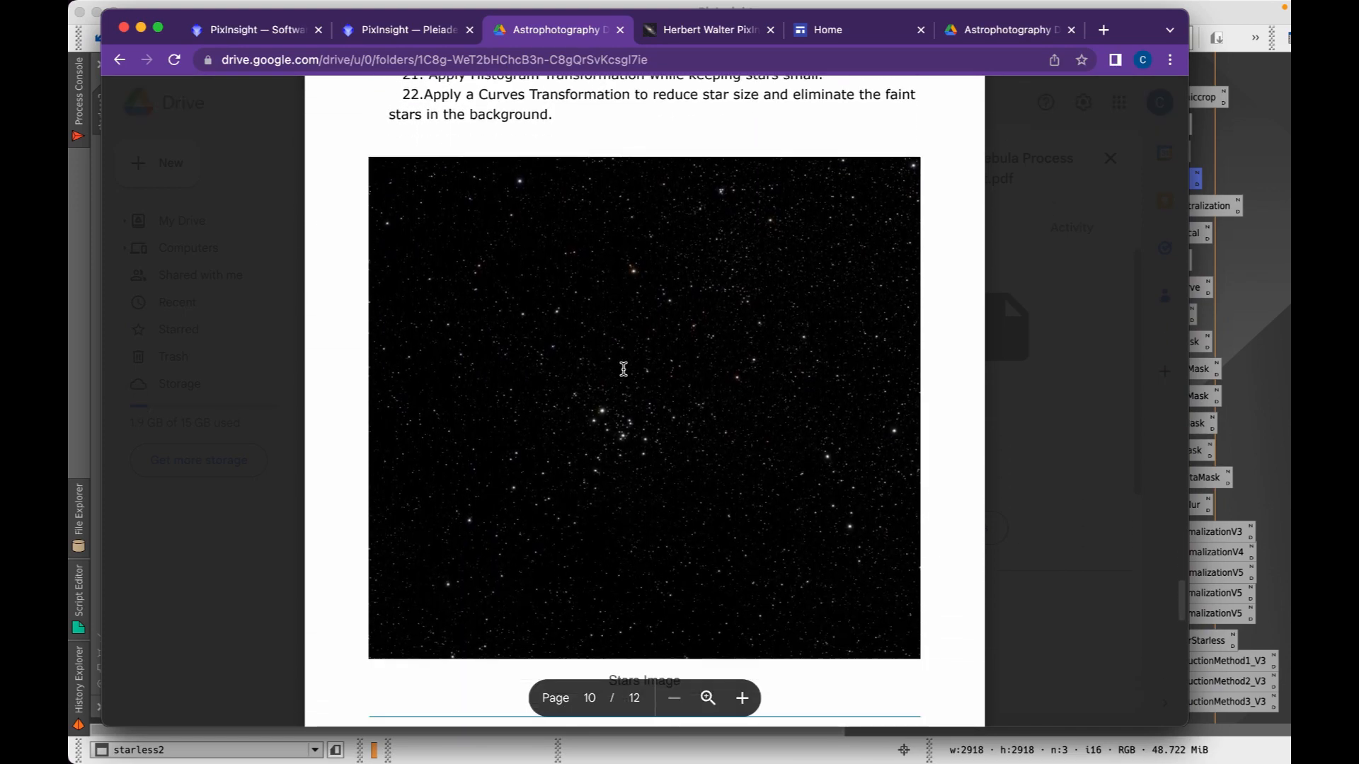
pyautogui.scroll(4, 623, 369)
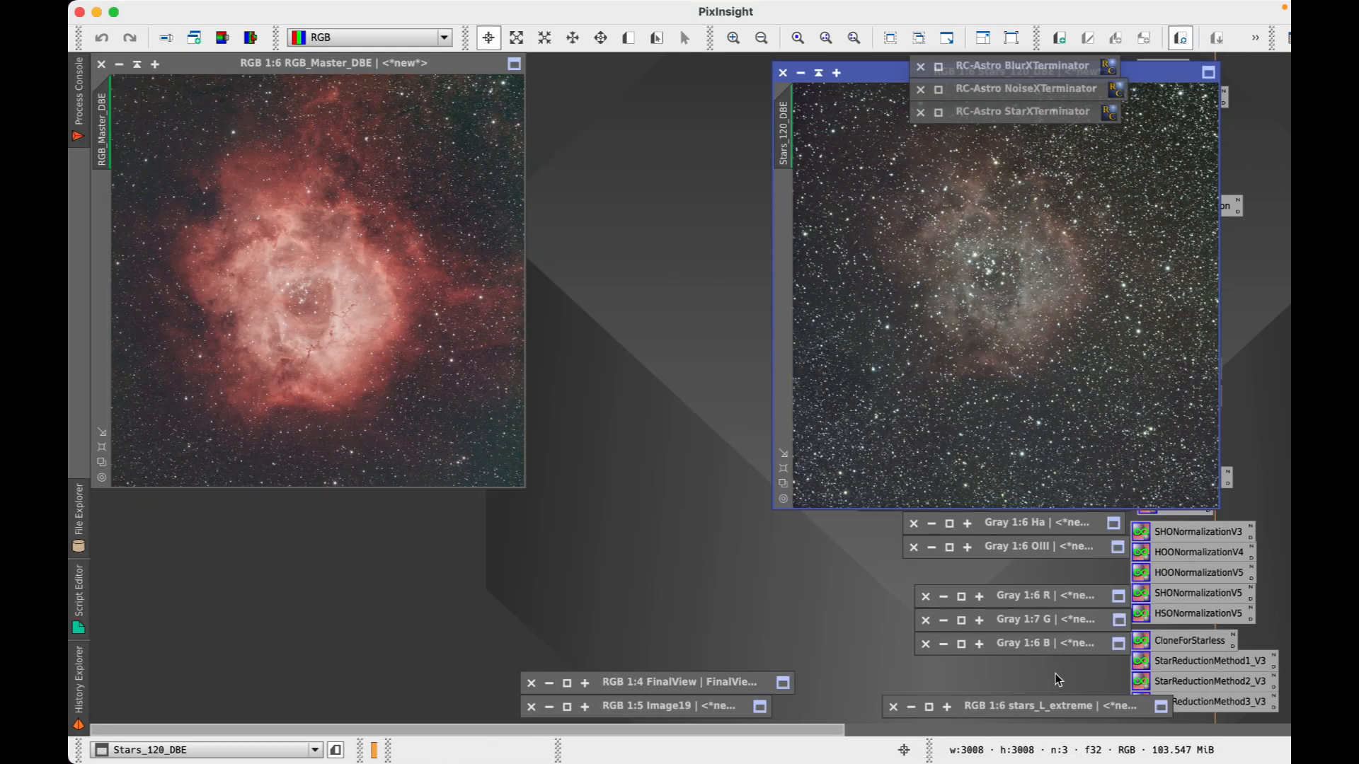
# - Minimize RGB_Master_DBE and Stars_120_DBE, restore stars_L_extreme in a clear area of the workspace, and inspect its stars at 1:1
pyautogui.click(118, 64)
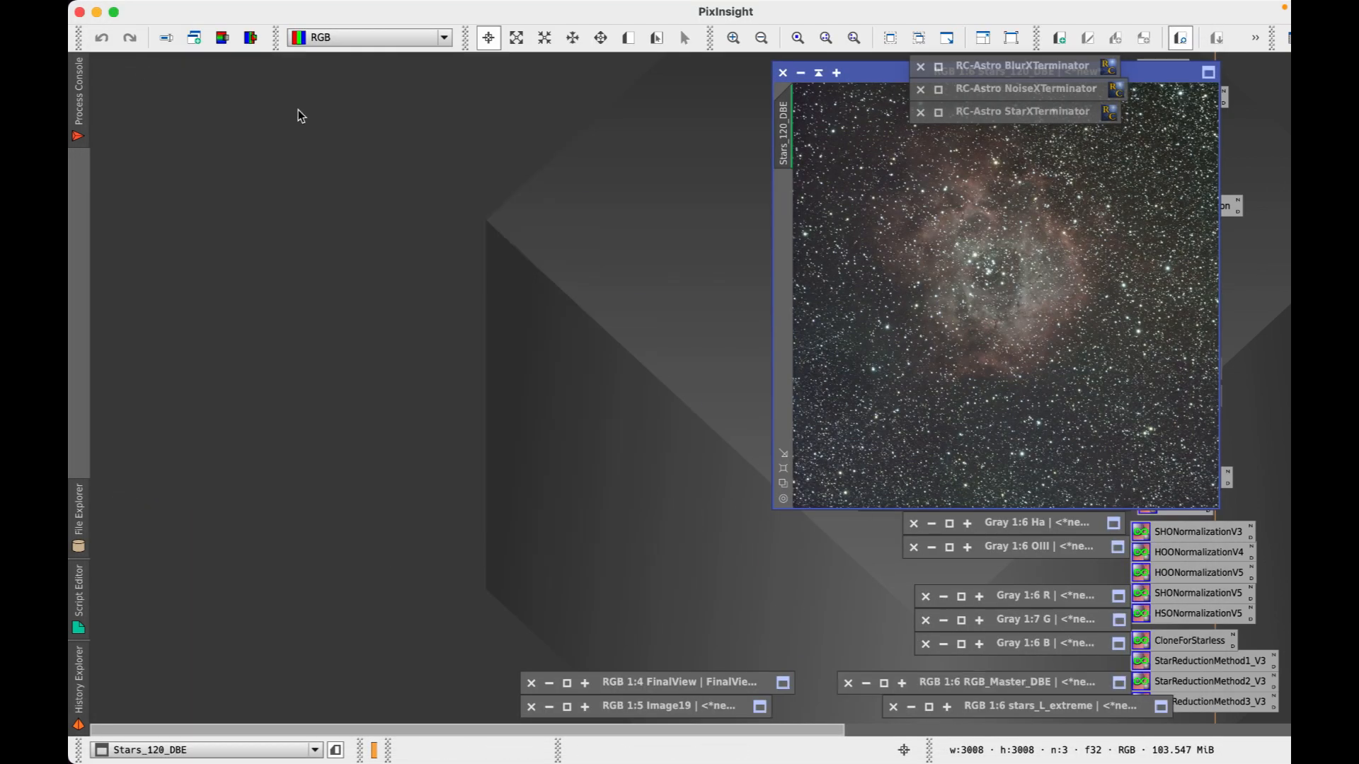
pyautogui.click(929, 707)
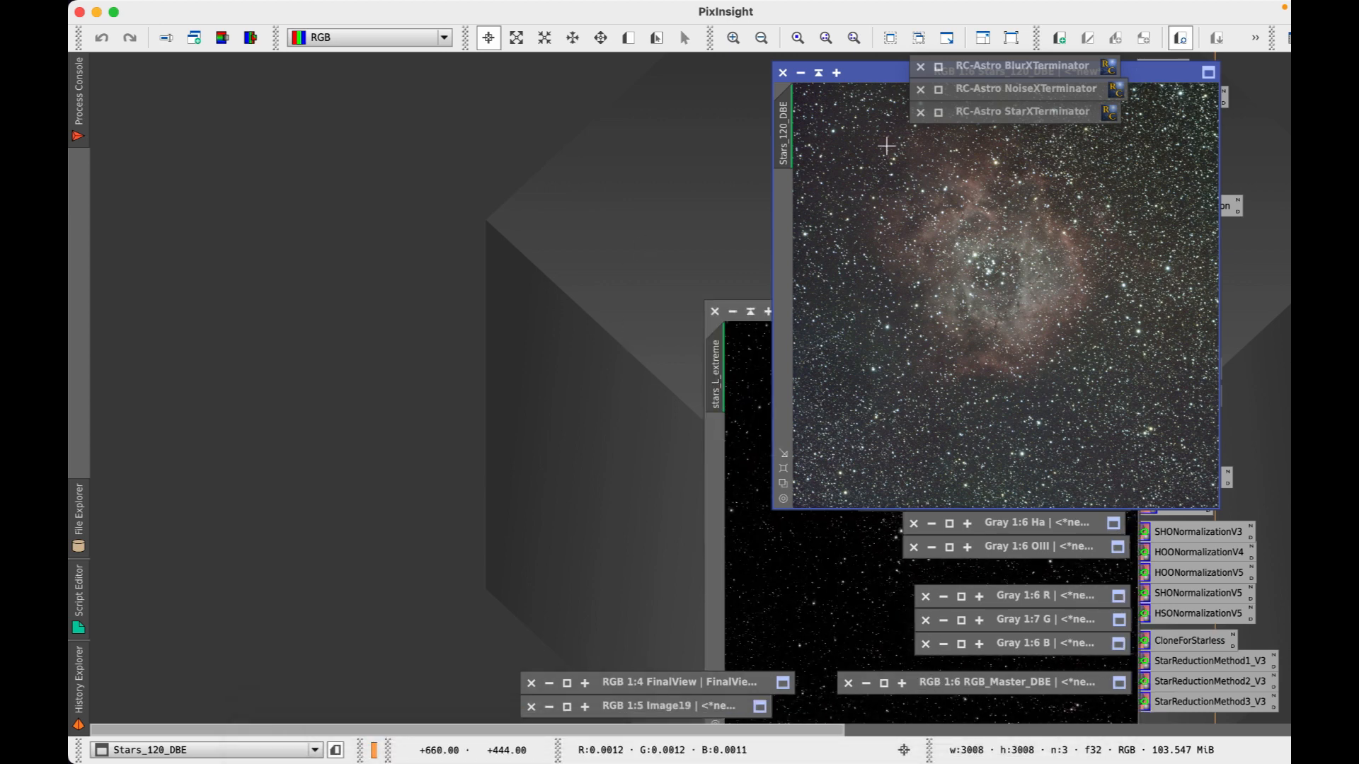
pyautogui.click(801, 73)
pyautogui.moveTo(990, 313); pyautogui.dragTo(568, 111)
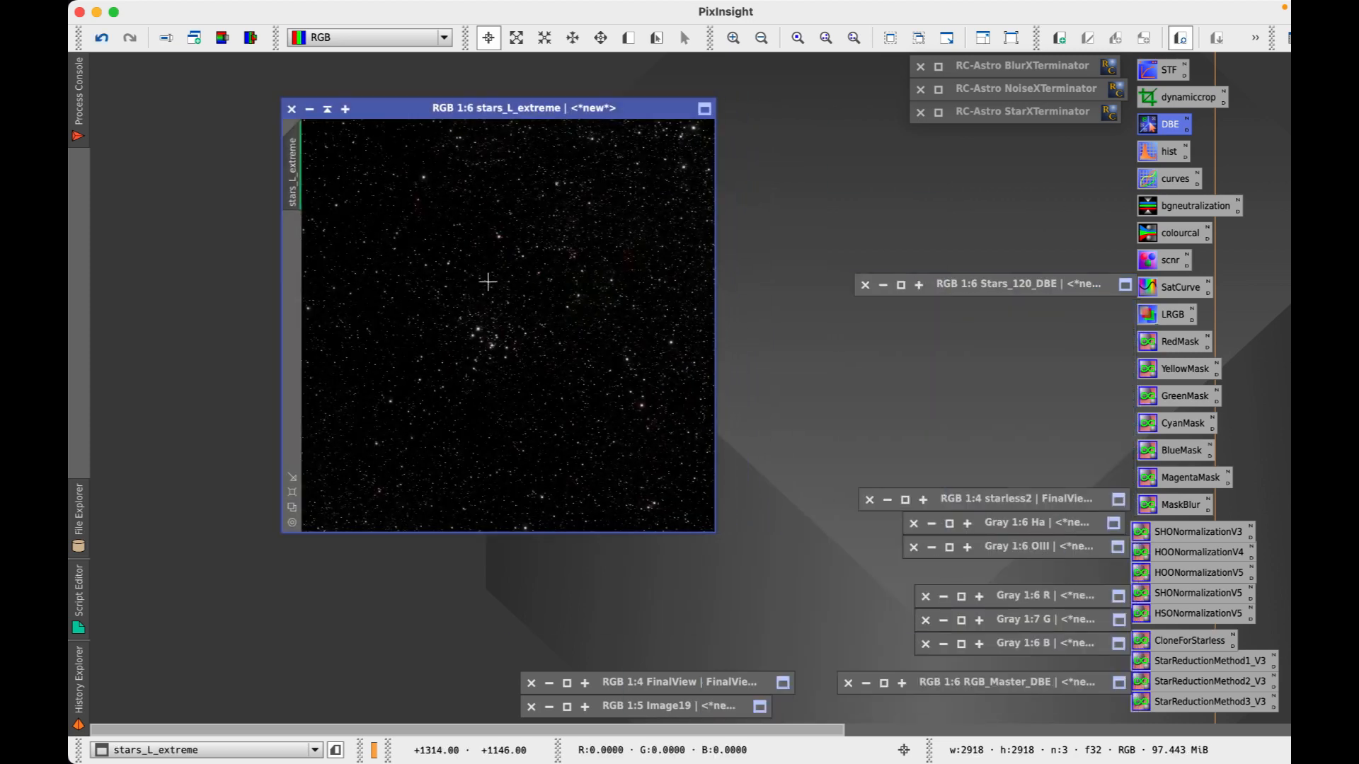
pyautogui.scroll(-5, 487, 281)
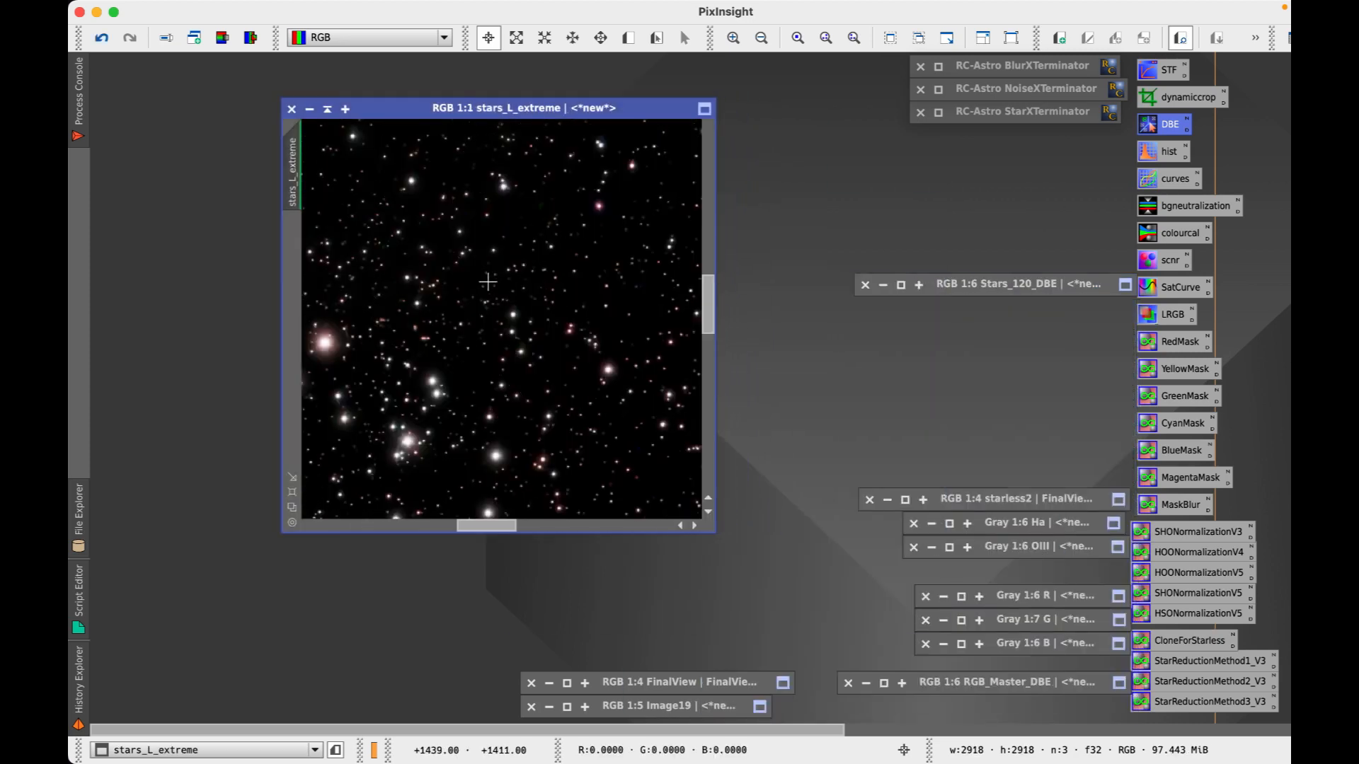
pyautogui.scroll(2, 488, 282)
pyautogui.scroll(-1, 455, 348)
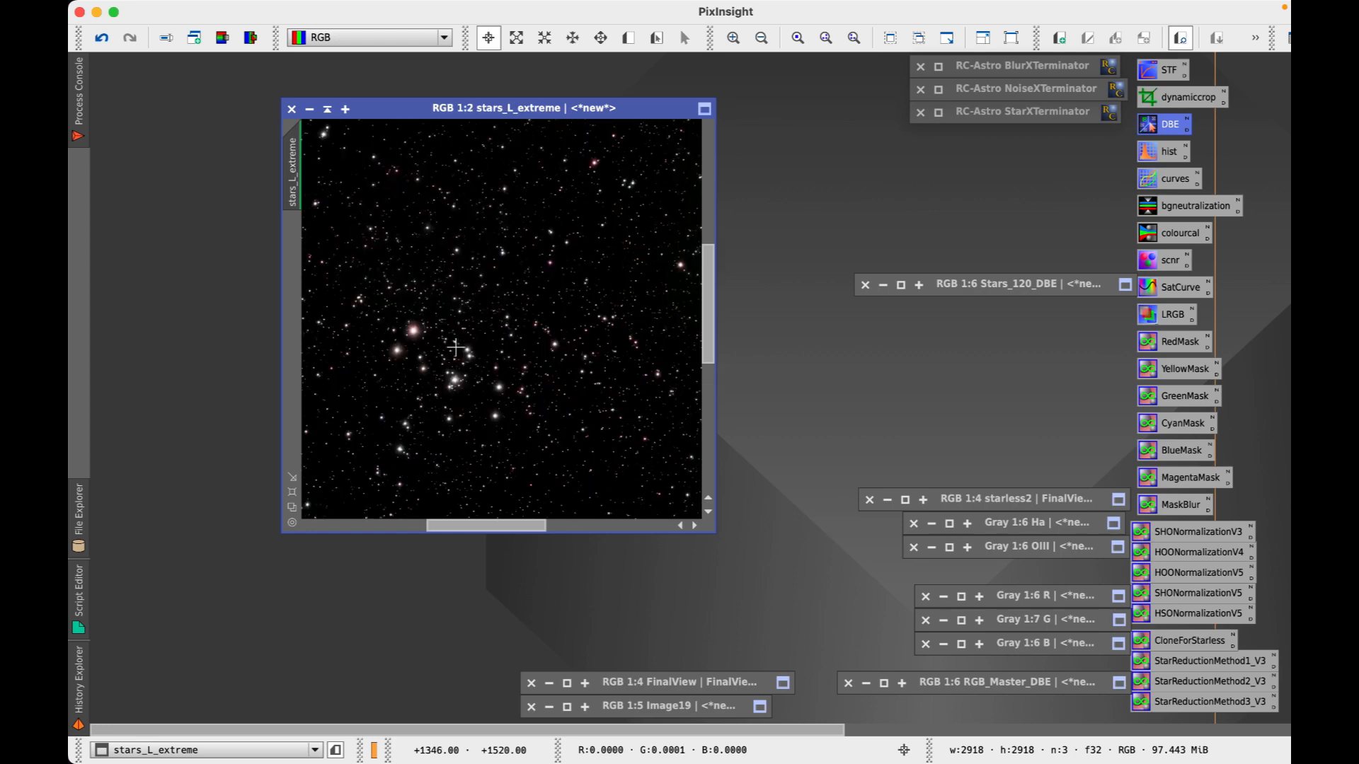
pyautogui.scroll(-1, 456, 347)
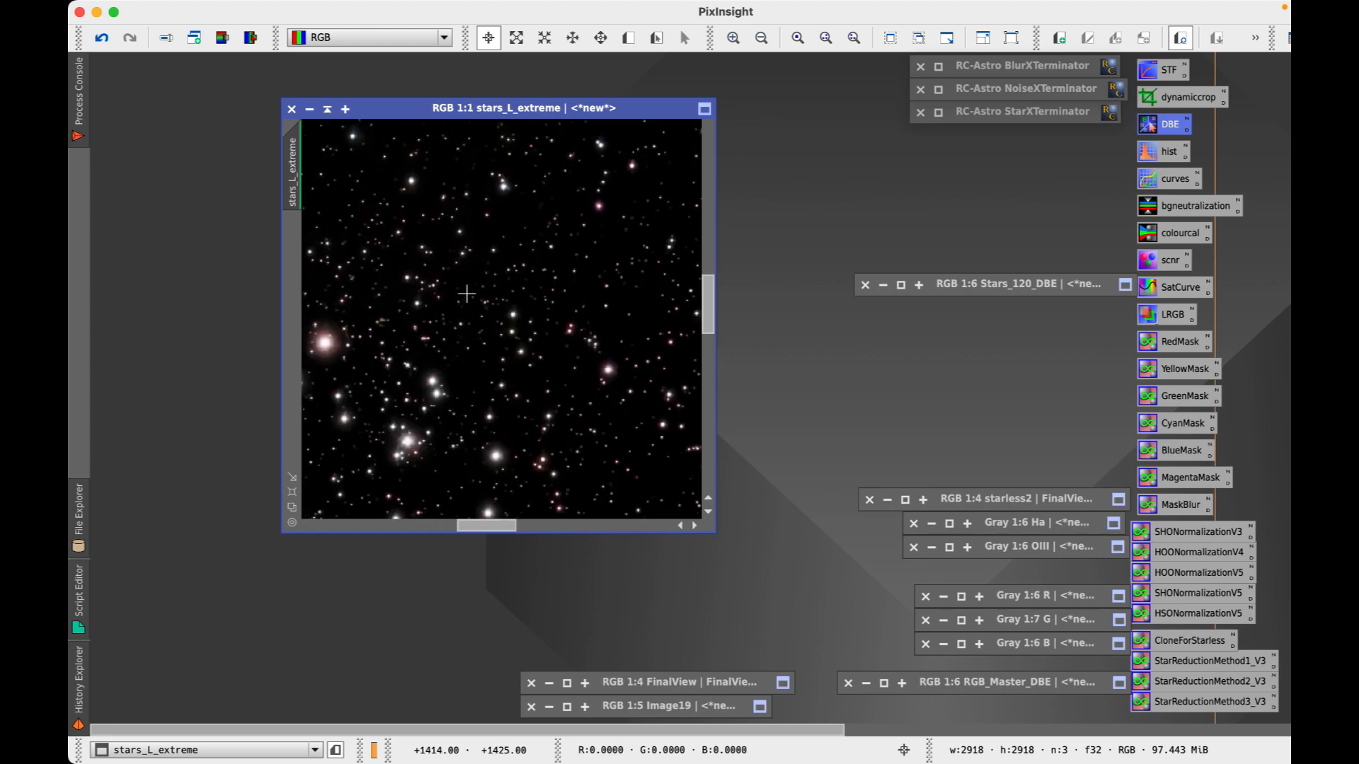
# - Inspect the stars in stars_L_extreme, move that image to a clear area of the workspace, and close the Stars_120_DBE image
pyautogui.scroll(3, 429, 369)
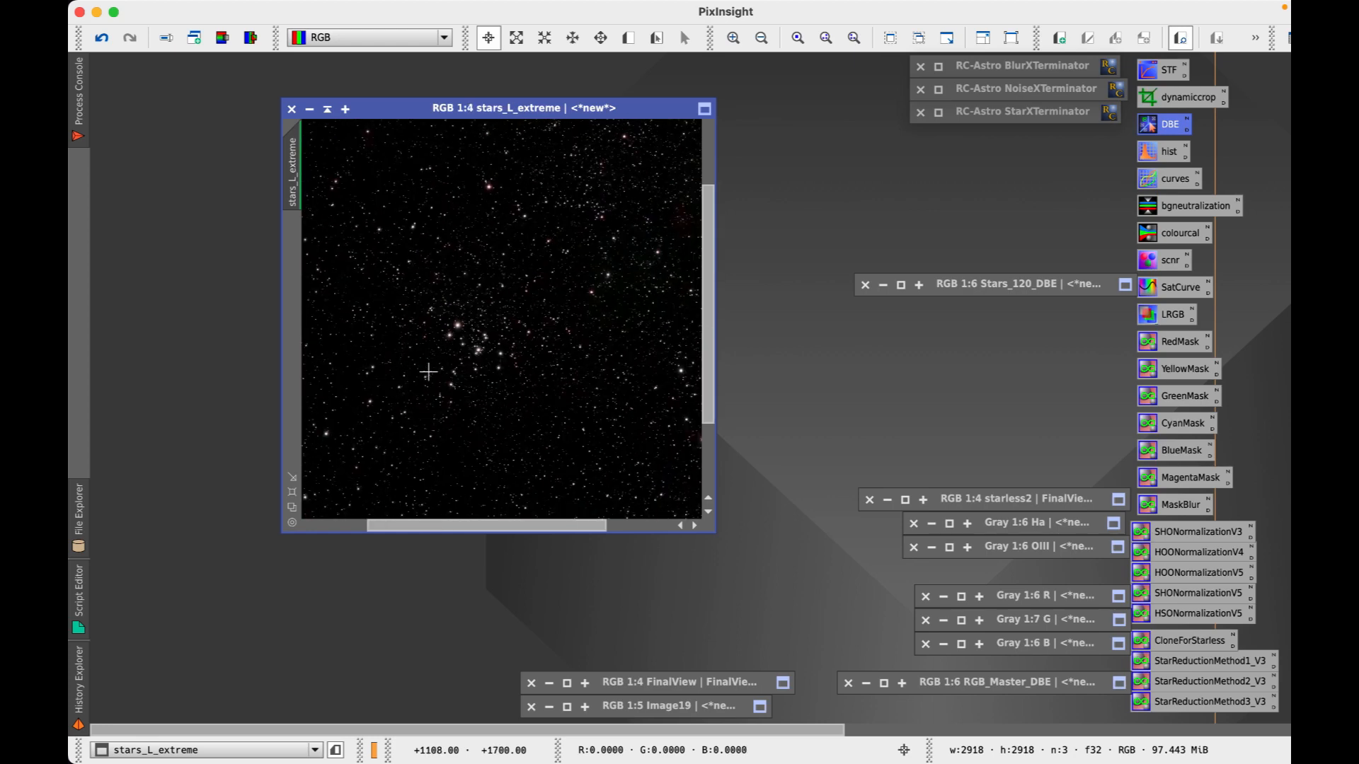
pyautogui.scroll(-2, 437, 344)
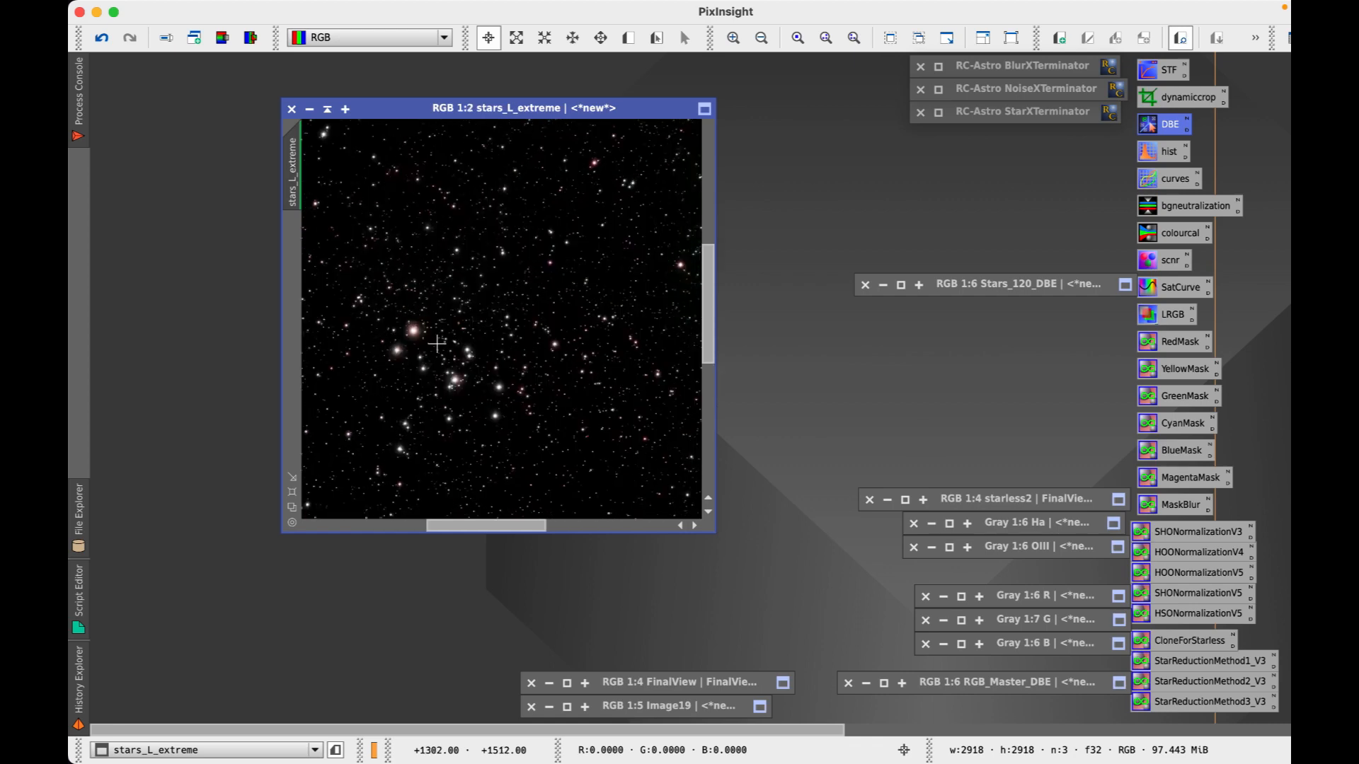
pyautogui.moveTo(501, 525)
pyautogui.mouseDown()
pyautogui.moveTo(428, 513)
pyautogui.moveTo(491, 512)
pyautogui.mouseUp()
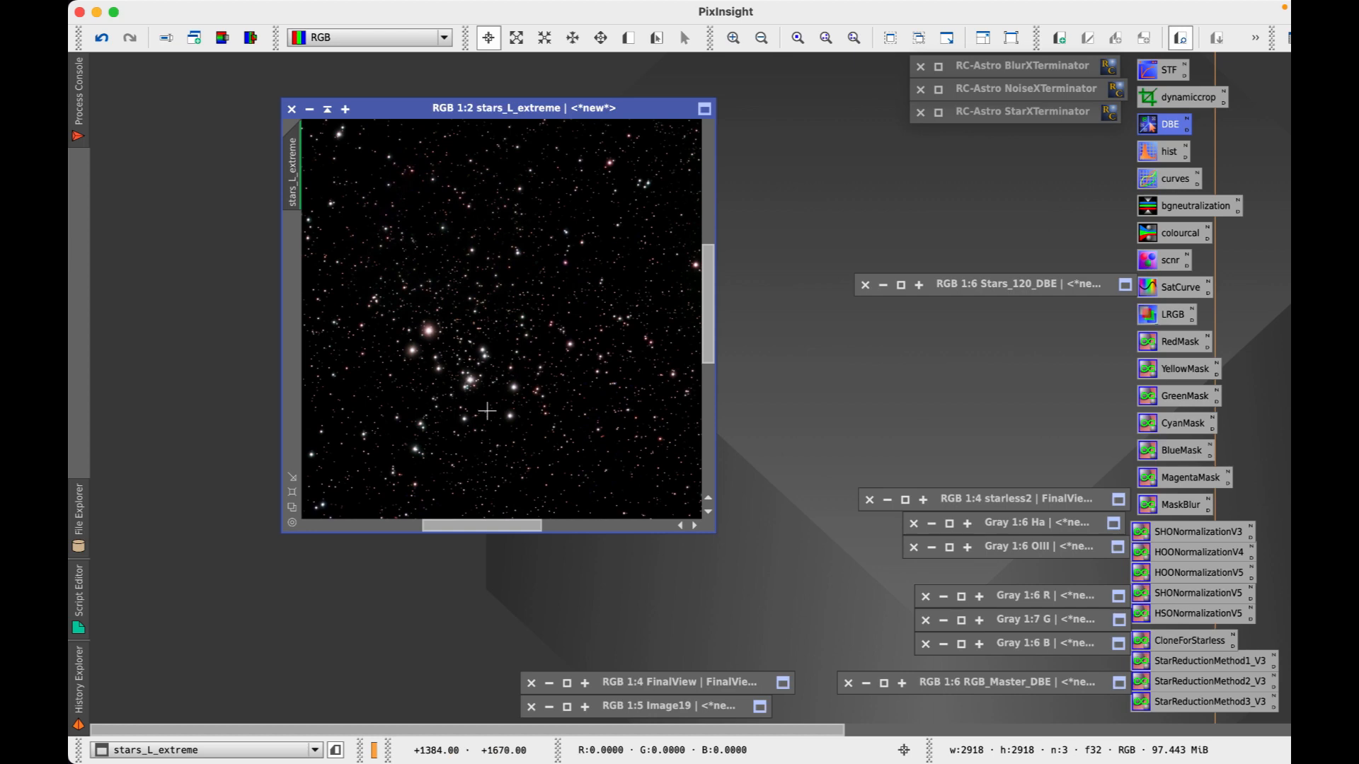
pyautogui.scroll(-1, 445, 322)
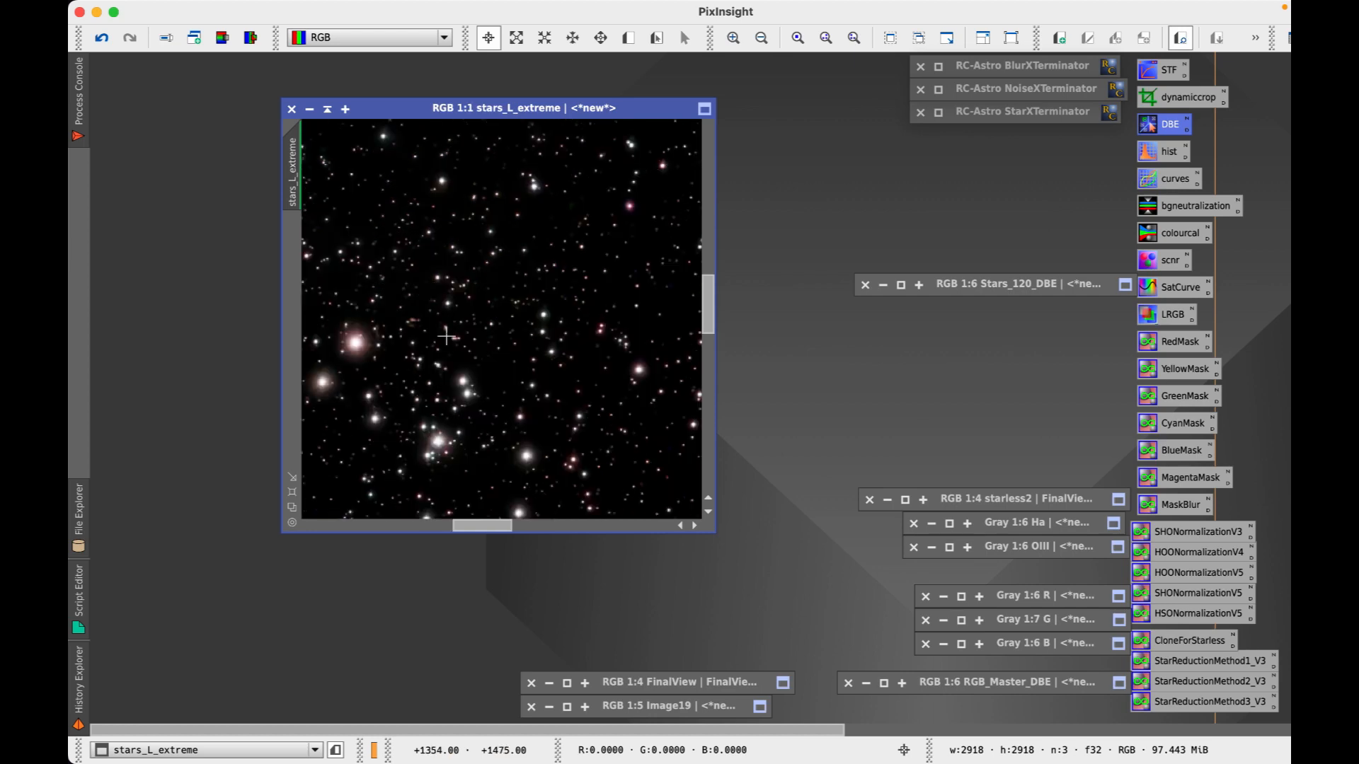
pyautogui.scroll(2, 497, 370)
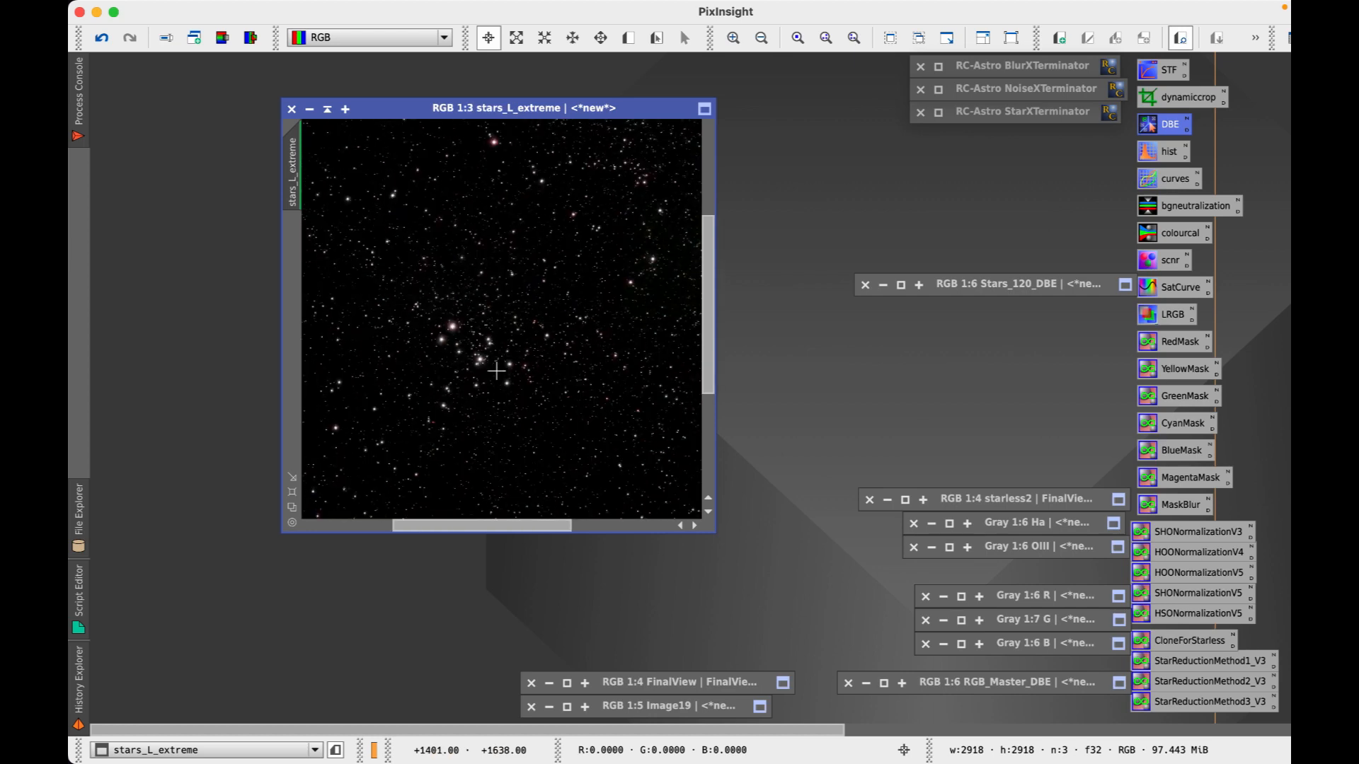
pyautogui.moveTo(511, 111); pyautogui.dragTo(830, 329)
pyautogui.scroll(1, 830, 332)
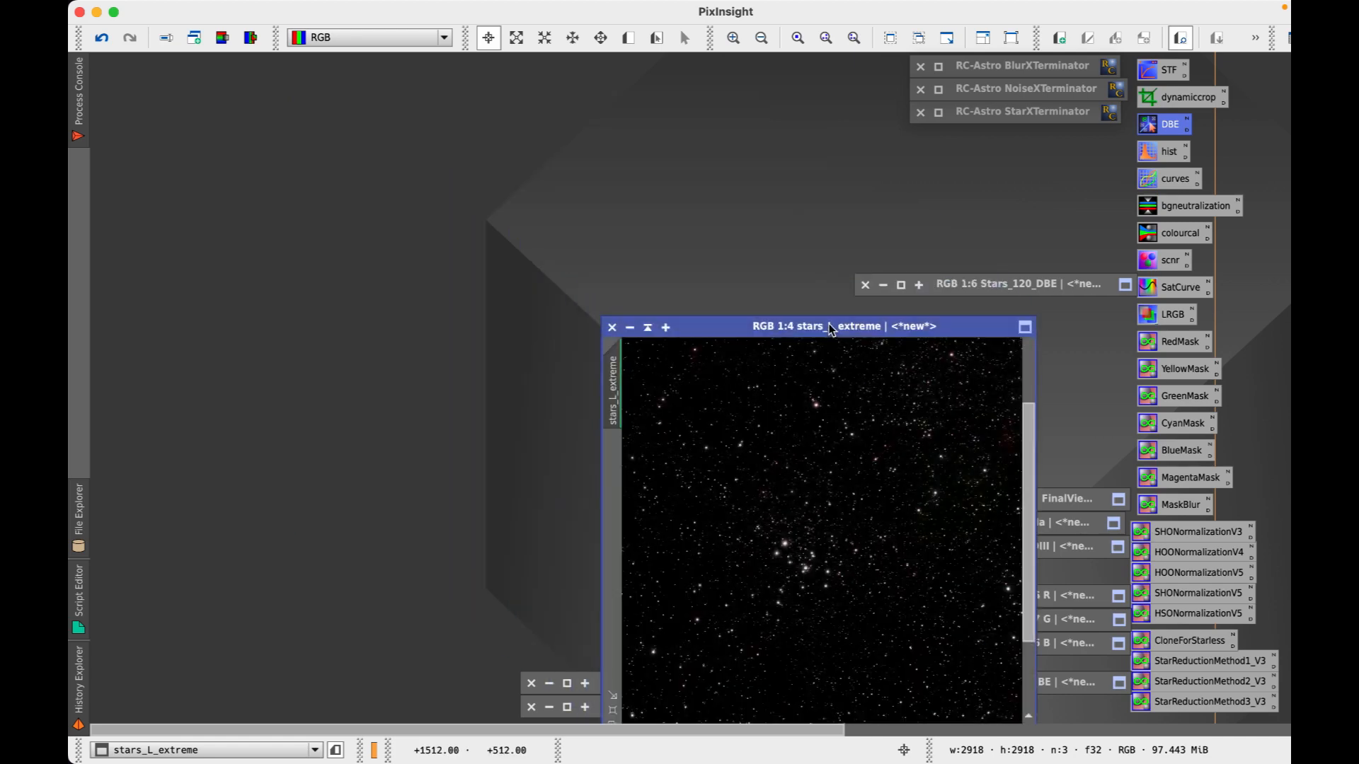
pyautogui.click(901, 285)
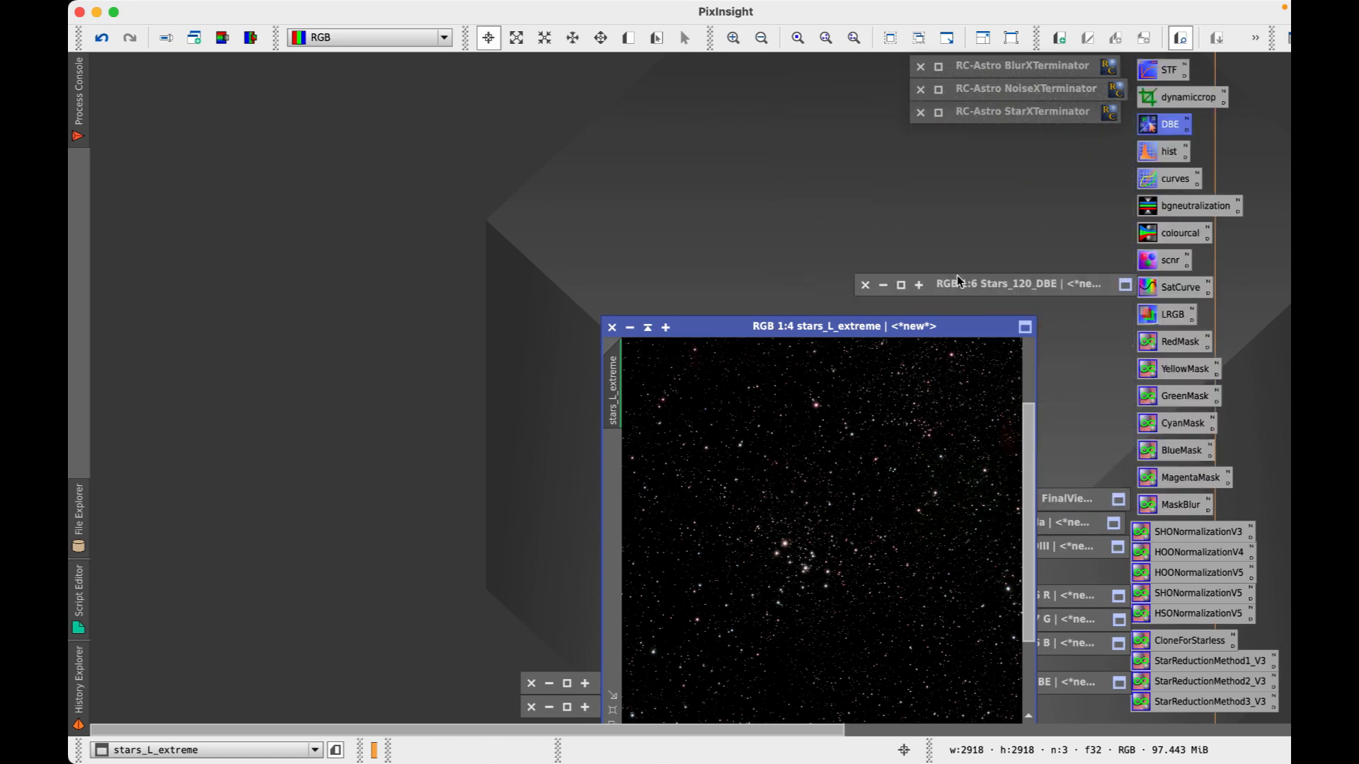
pyautogui.moveTo(819, 335); pyautogui.dragTo(381, 125)
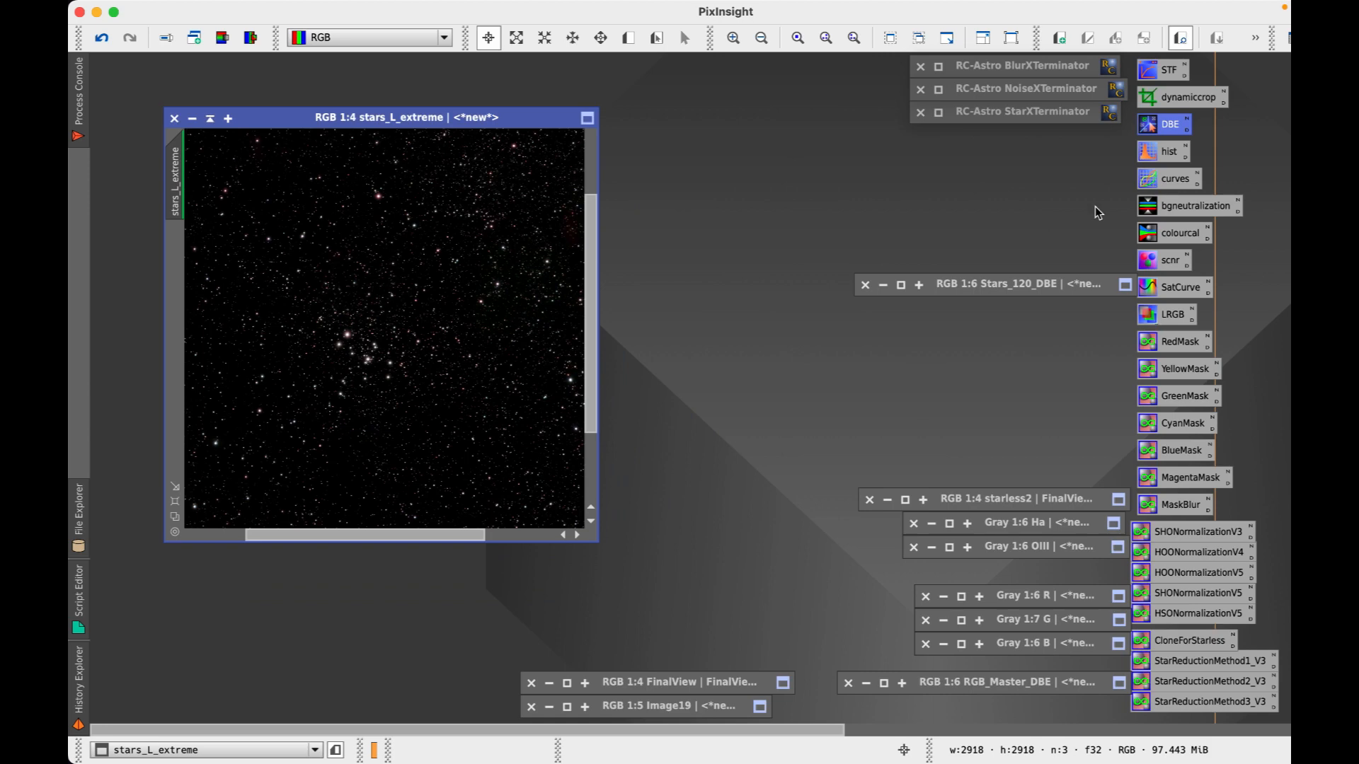
pyautogui.click(866, 286)
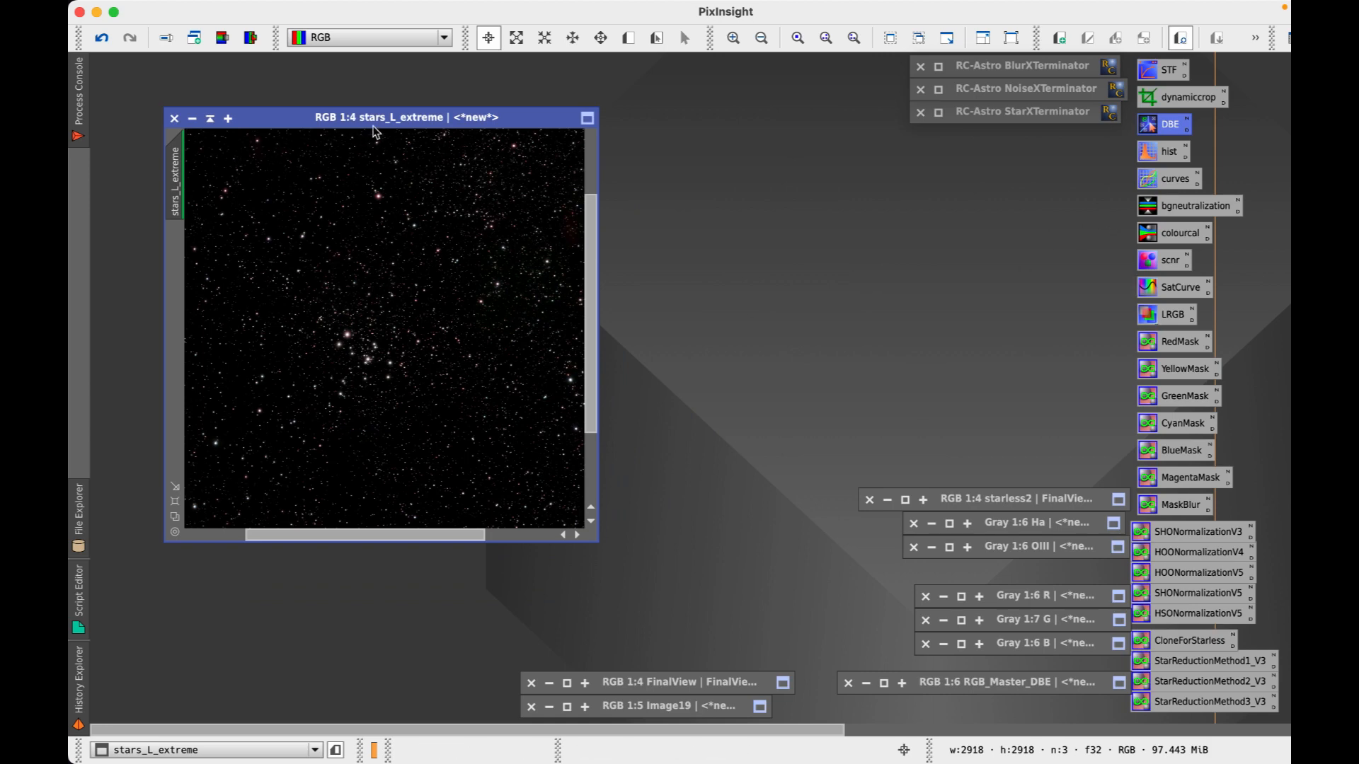
# - Fit the stars_L_extreme window with Zoom to Optimal Fit, move it into the workspace corner, and check its stars up close
pyautogui.rightClick(316, 264)
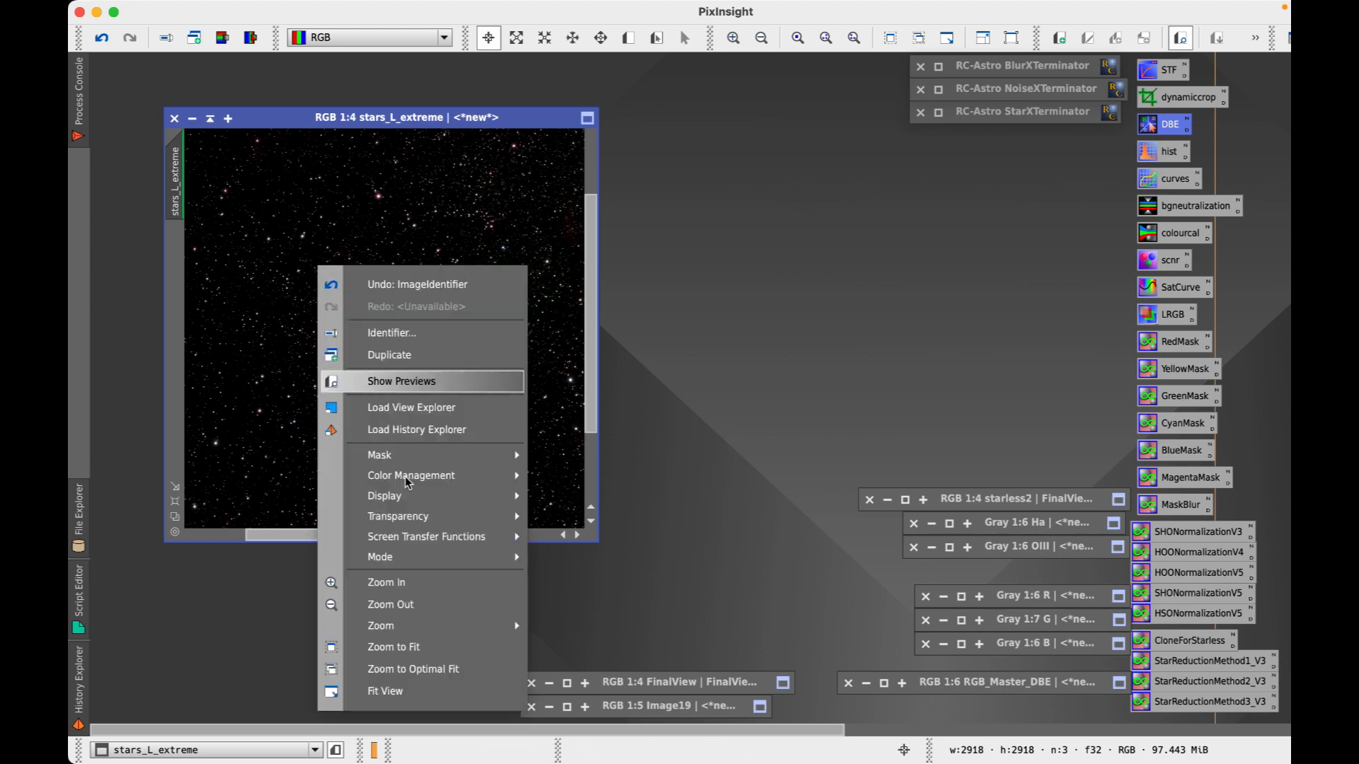
pyautogui.click(414, 669)
pyautogui.scroll(-1, 499, 119)
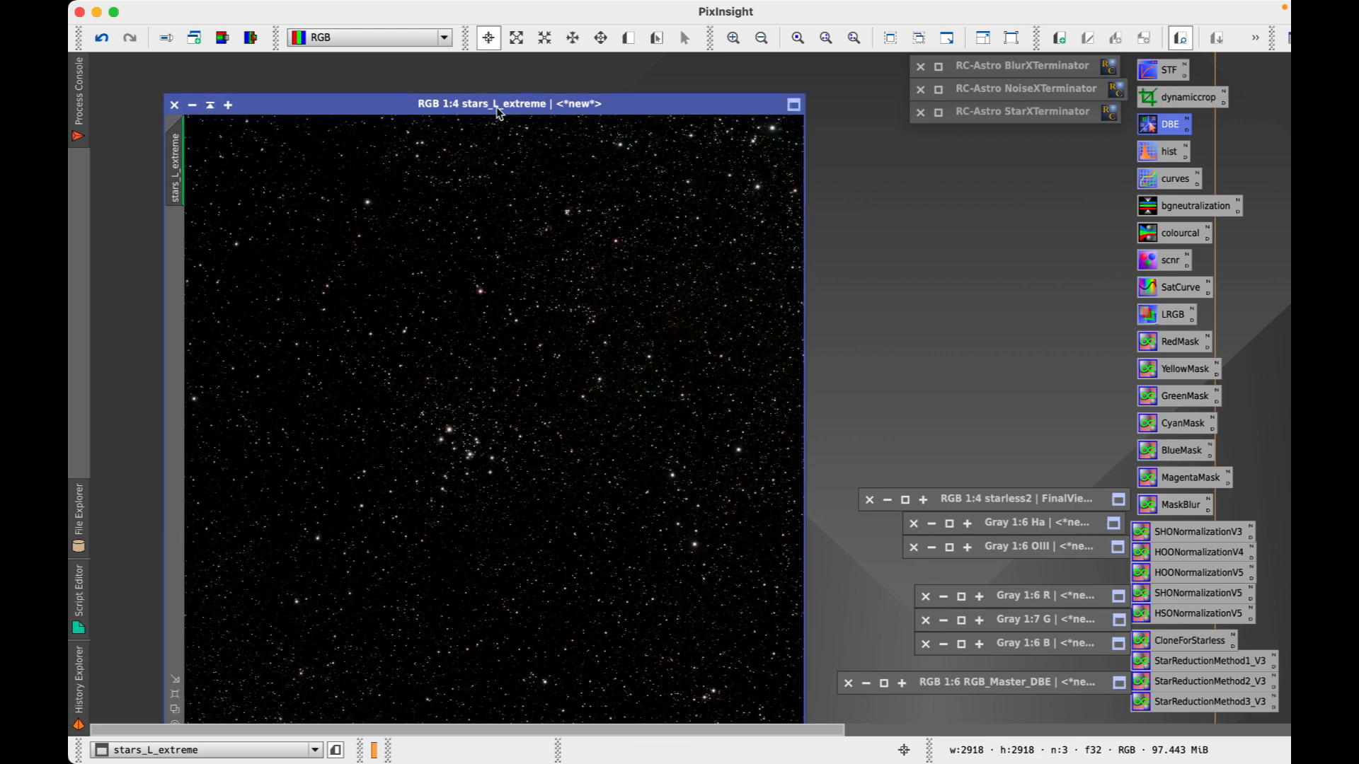
pyautogui.moveTo(498, 105); pyautogui.dragTo(425, 65)
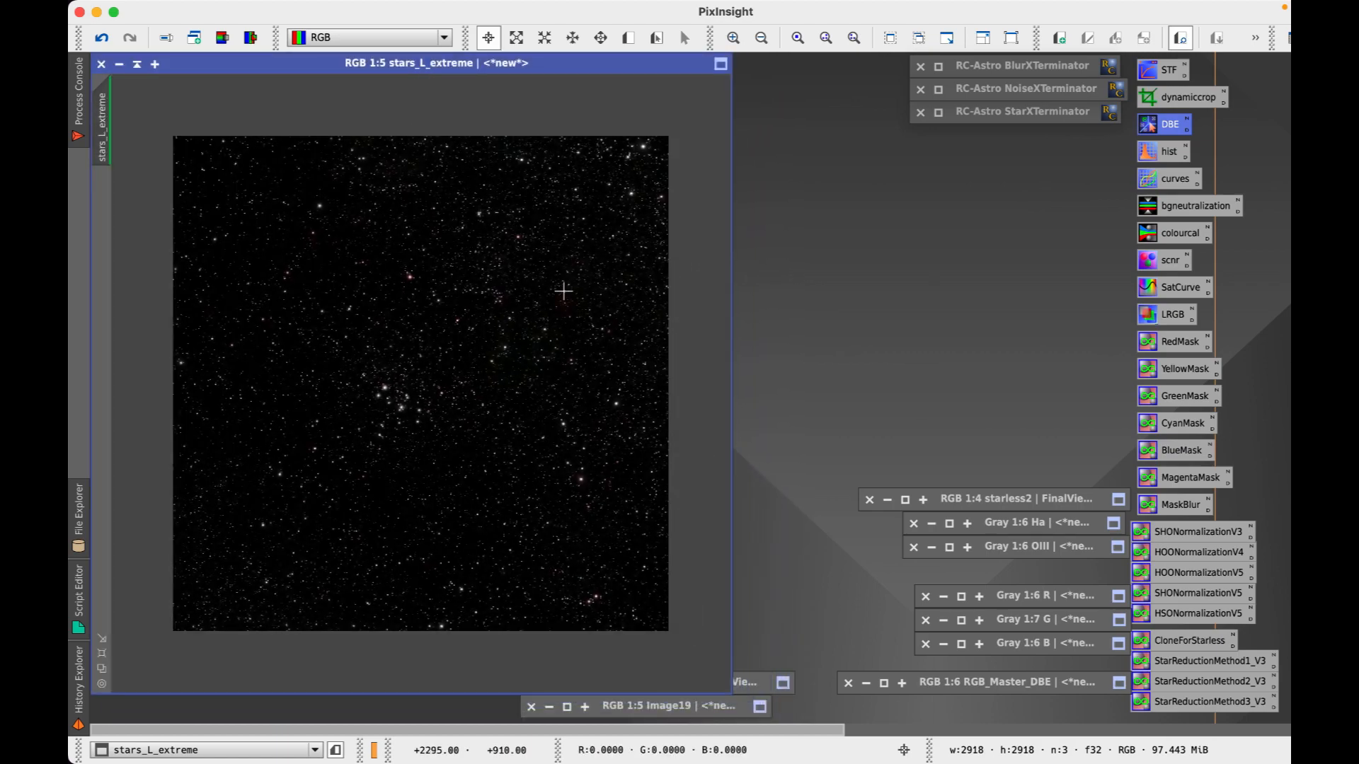
pyautogui.scroll(3, 365, 391)
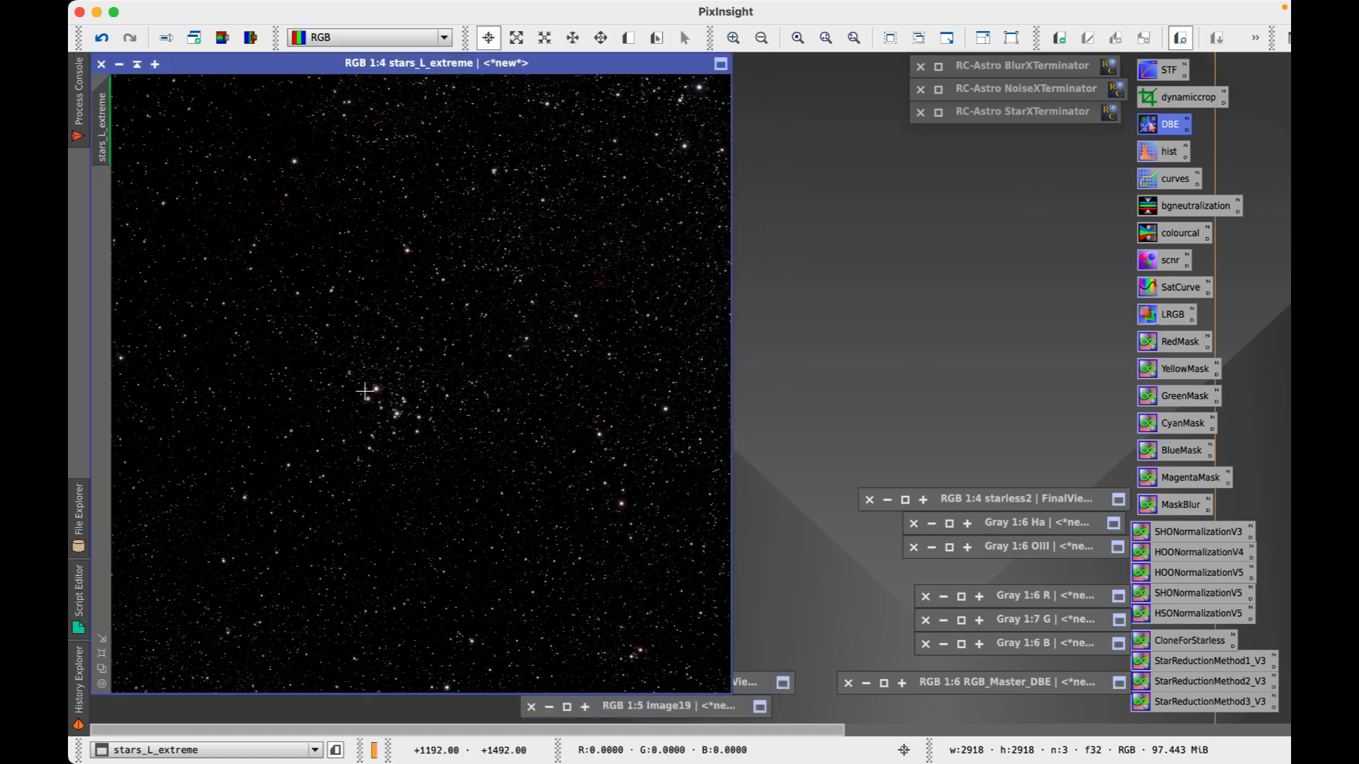
pyautogui.scroll(1, 364, 391)
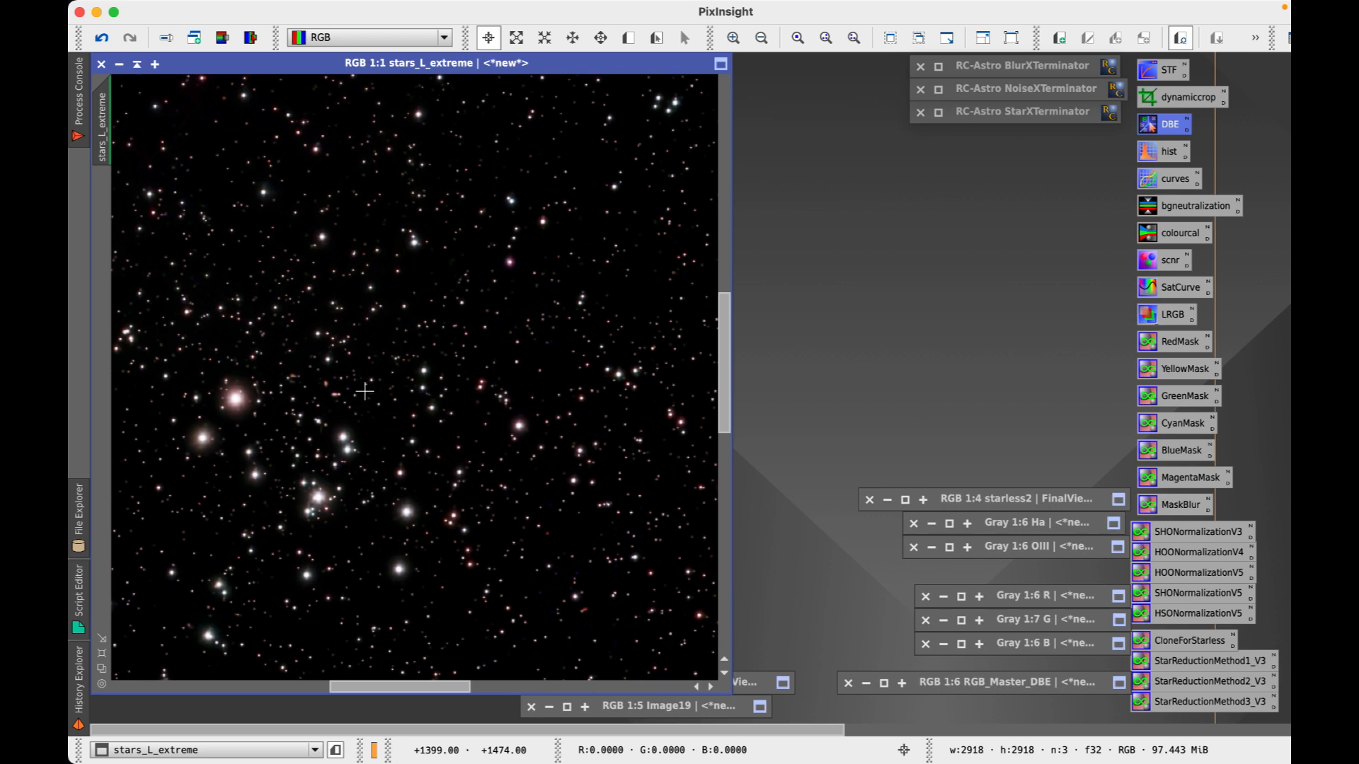
pyautogui.scroll(-4, 365, 391)
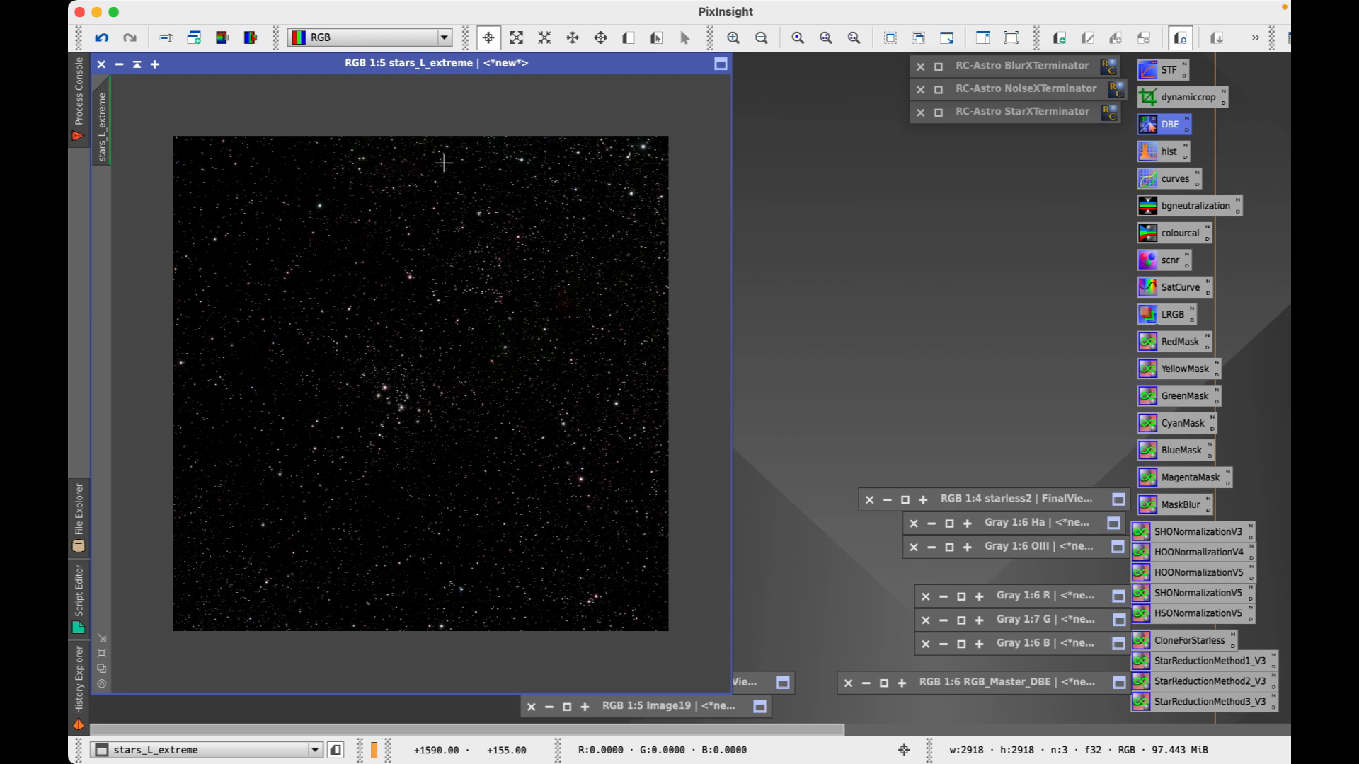
# - Remove the screen stretch from stars_L_extreme and open HistogramTransformation for that view with a real-time preview
pyautogui.press('F12')
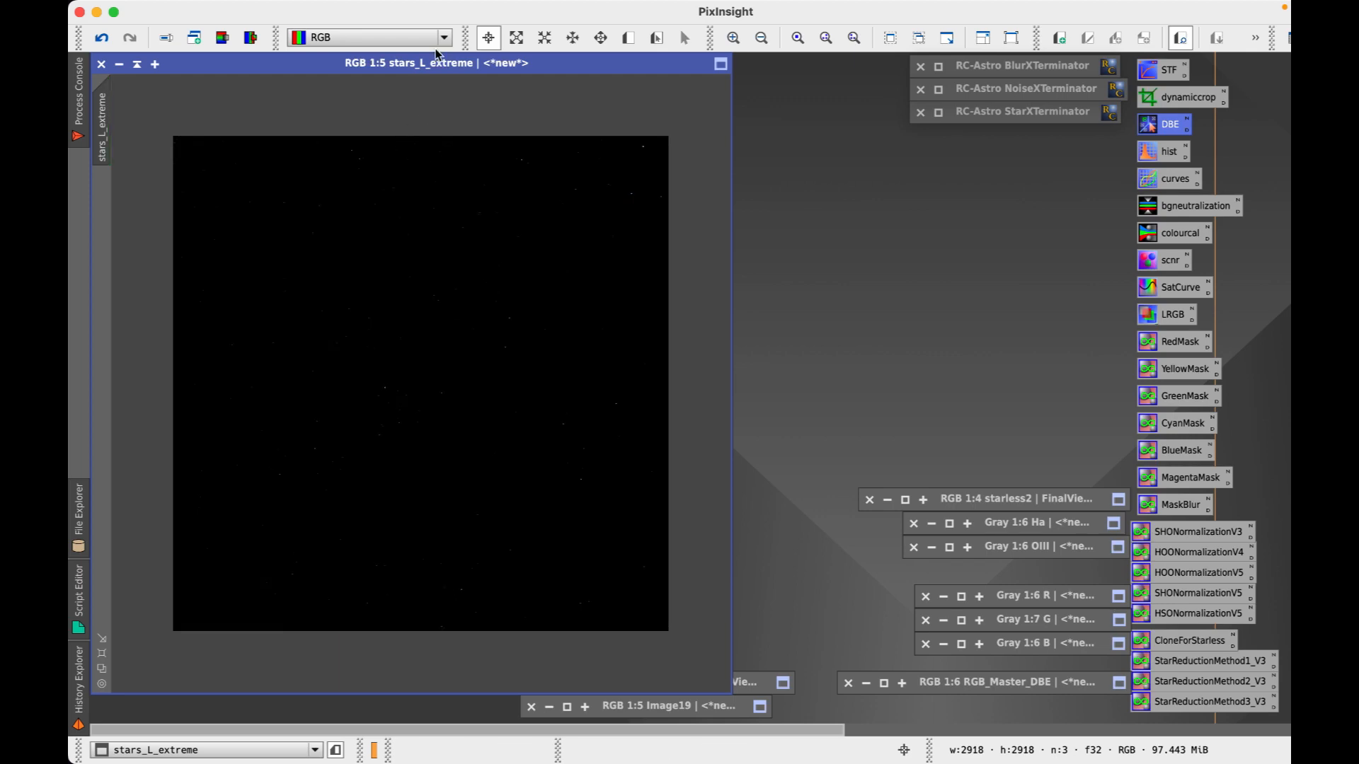
pyautogui.moveTo(430, 58)
pyautogui.mouseDown()
pyautogui.moveTo(446, 60)
pyautogui.moveTo(431, 59)
pyautogui.mouseUp()
pyautogui.doubleClick(1168, 153)
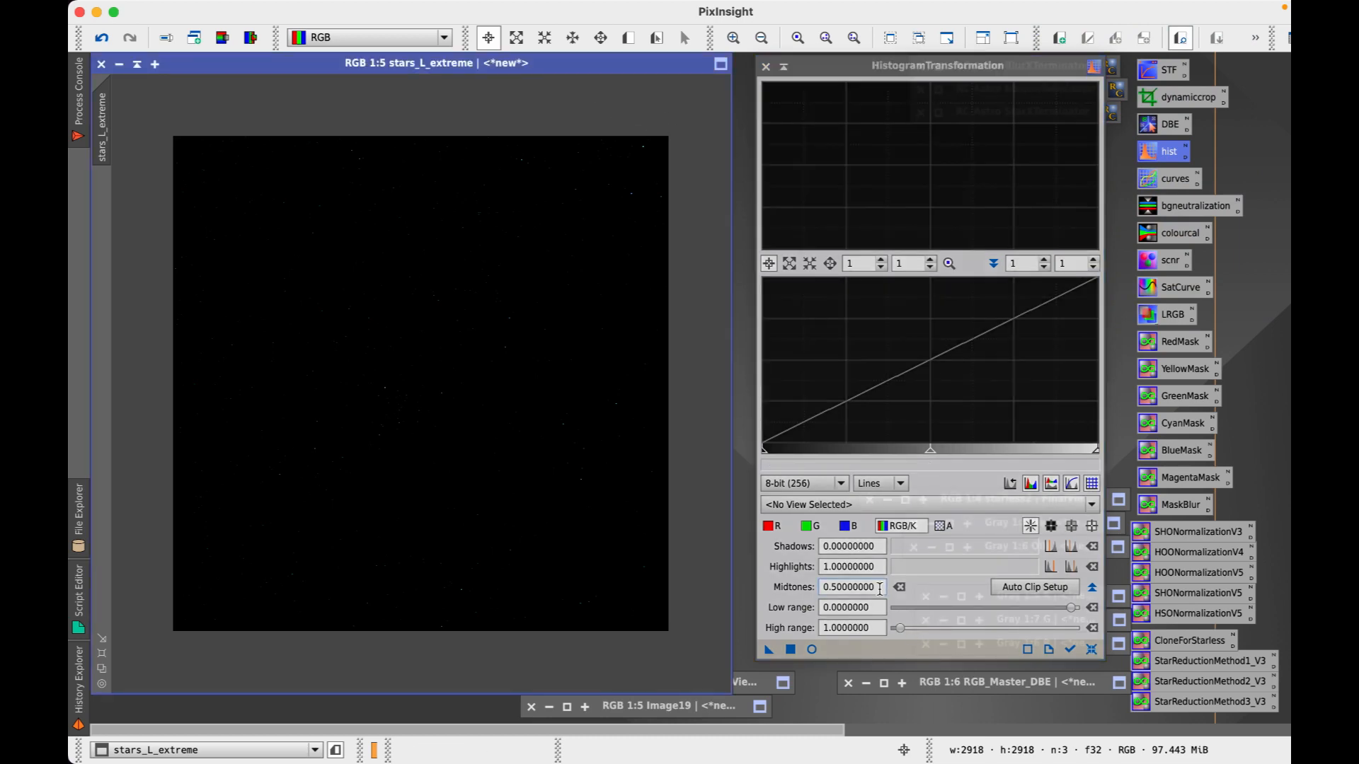
pyautogui.click(879, 508)
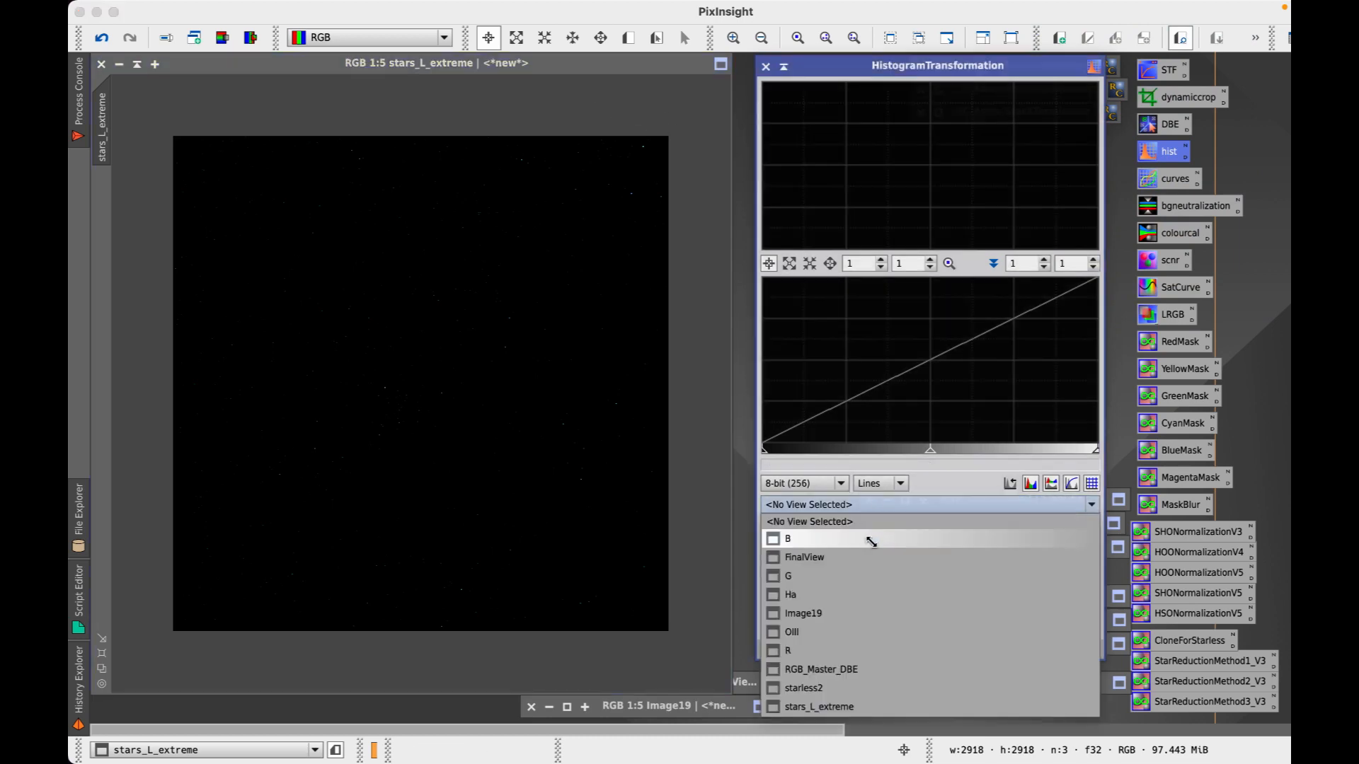
pyautogui.click(864, 707)
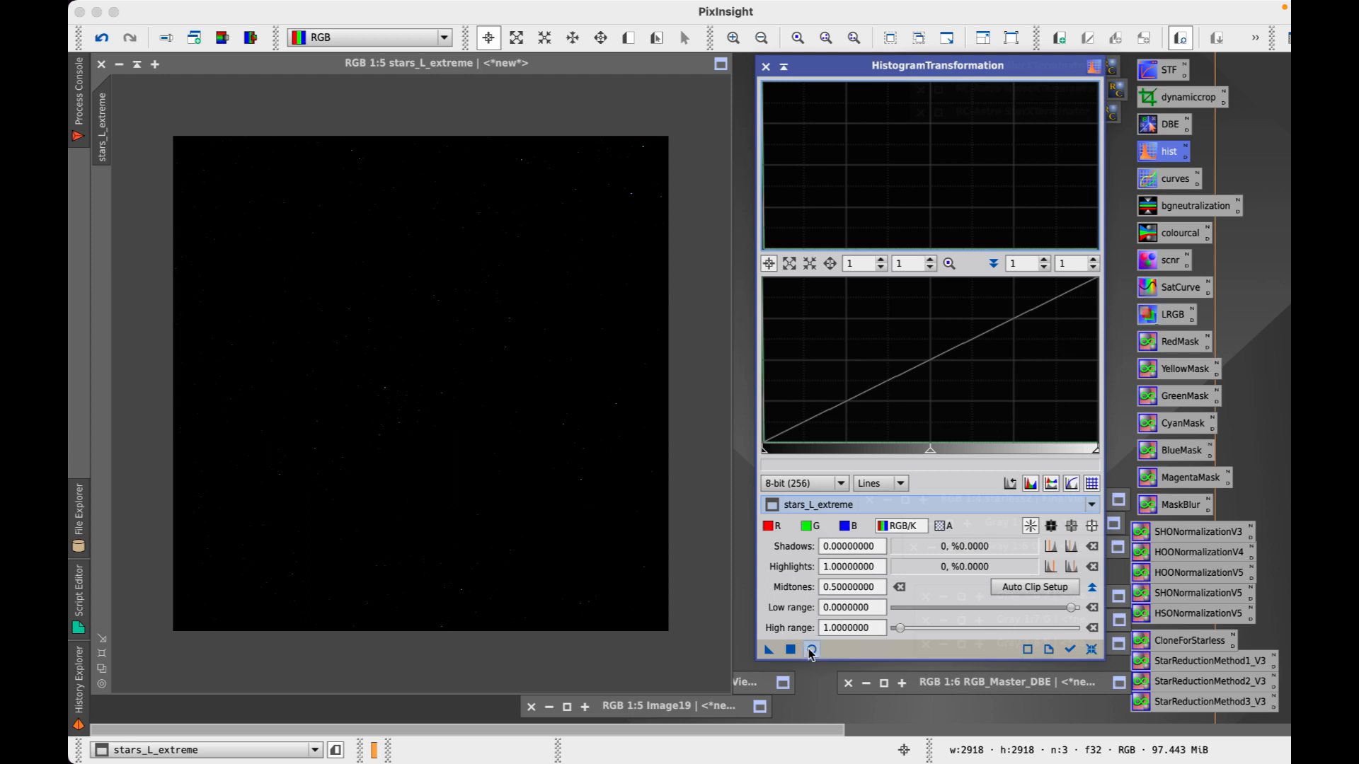
pyautogui.click(811, 650)
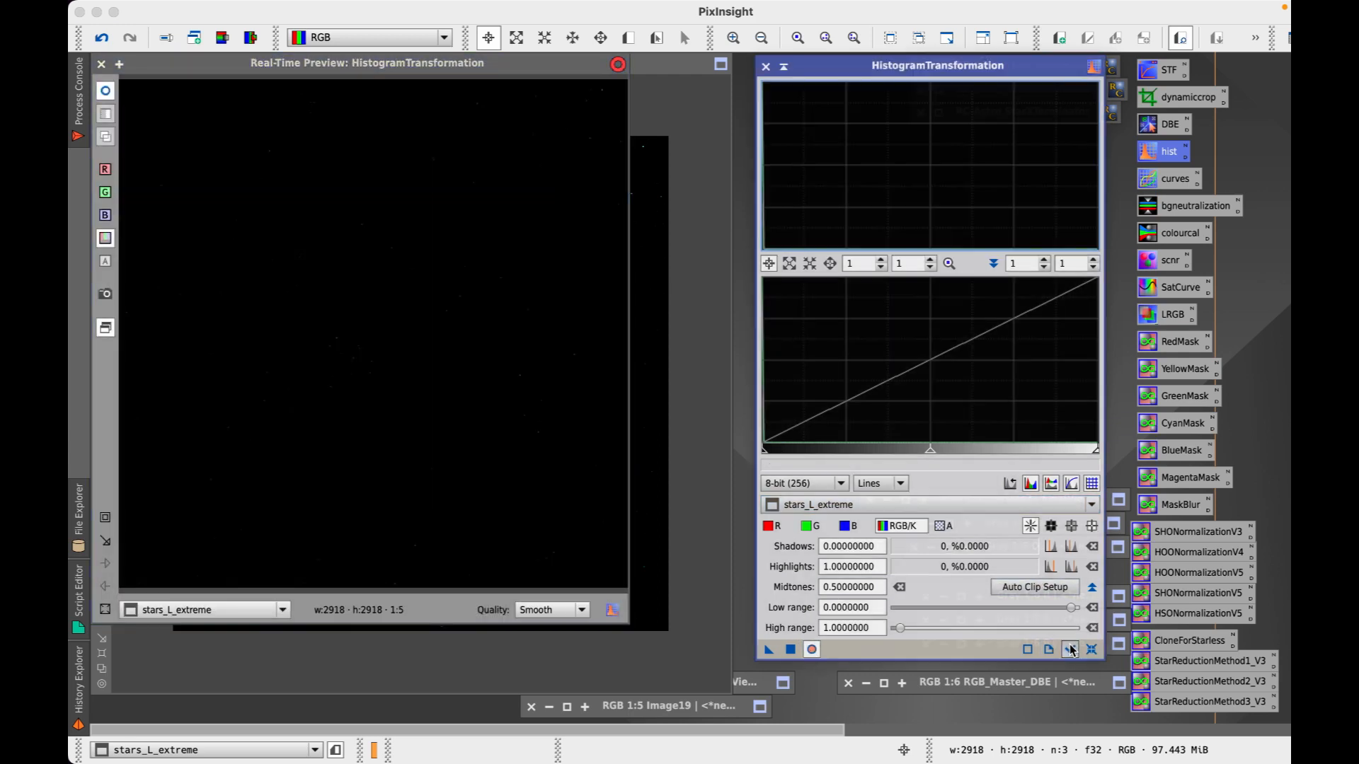
# - Apply a first histogram stretch to stars_L_extreme with midtones at about 0.053, and reset the process settings
pyautogui.moveTo(929, 456); pyautogui.dragTo(780, 451)
pyautogui.moveTo(790, 649); pyautogui.dragTo(791, 653)
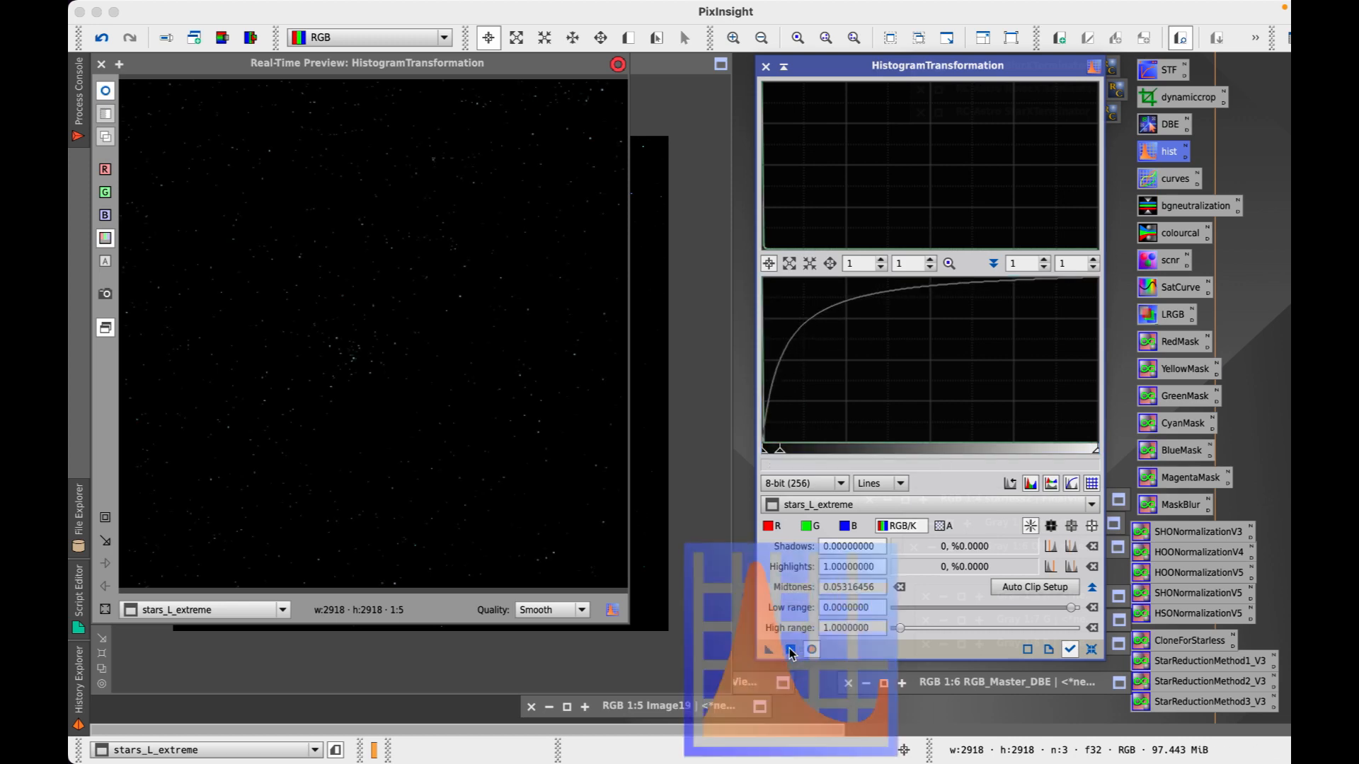
pyautogui.click(1090, 650)
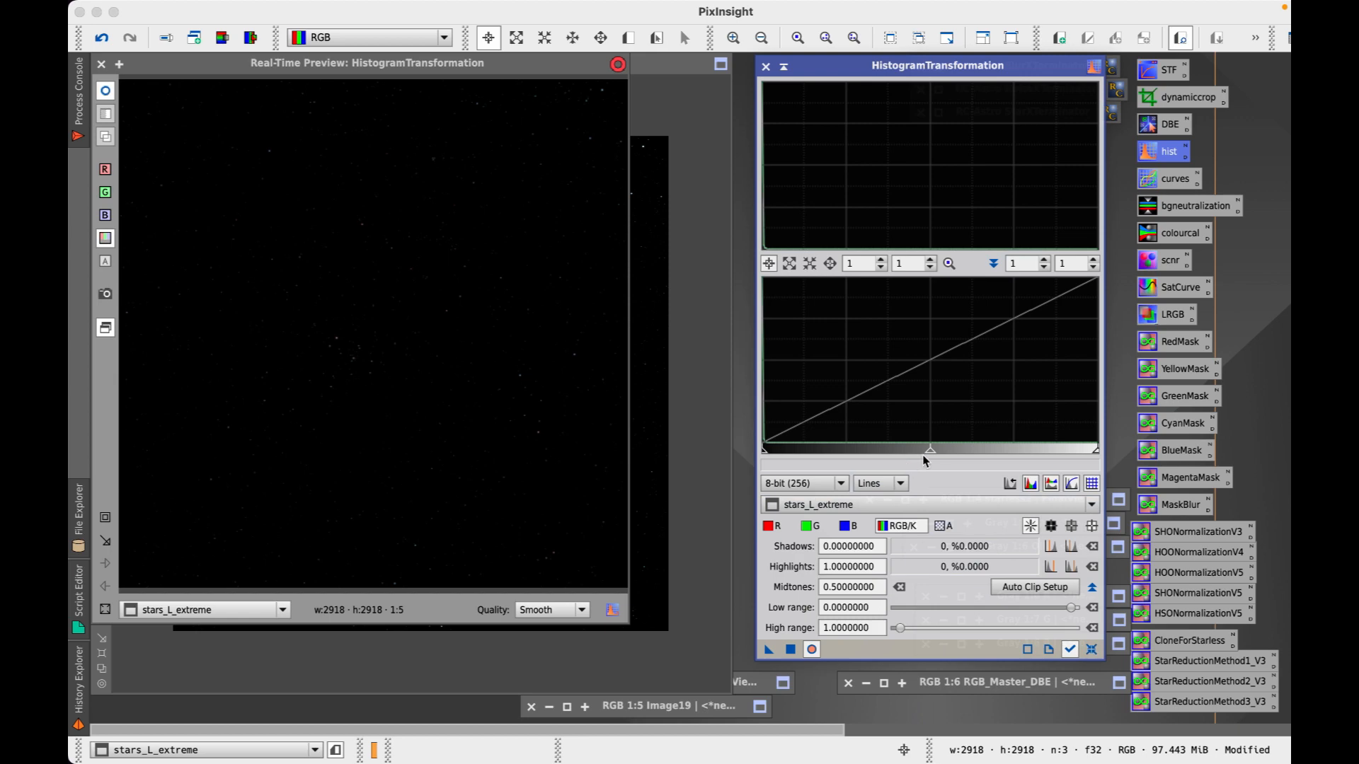
# - Apply a second histogram stretch with midtones at about 0.076, reset the settings, and check the stars with the preview closed
pyautogui.moveTo(932, 452); pyautogui.dragTo(797, 458)
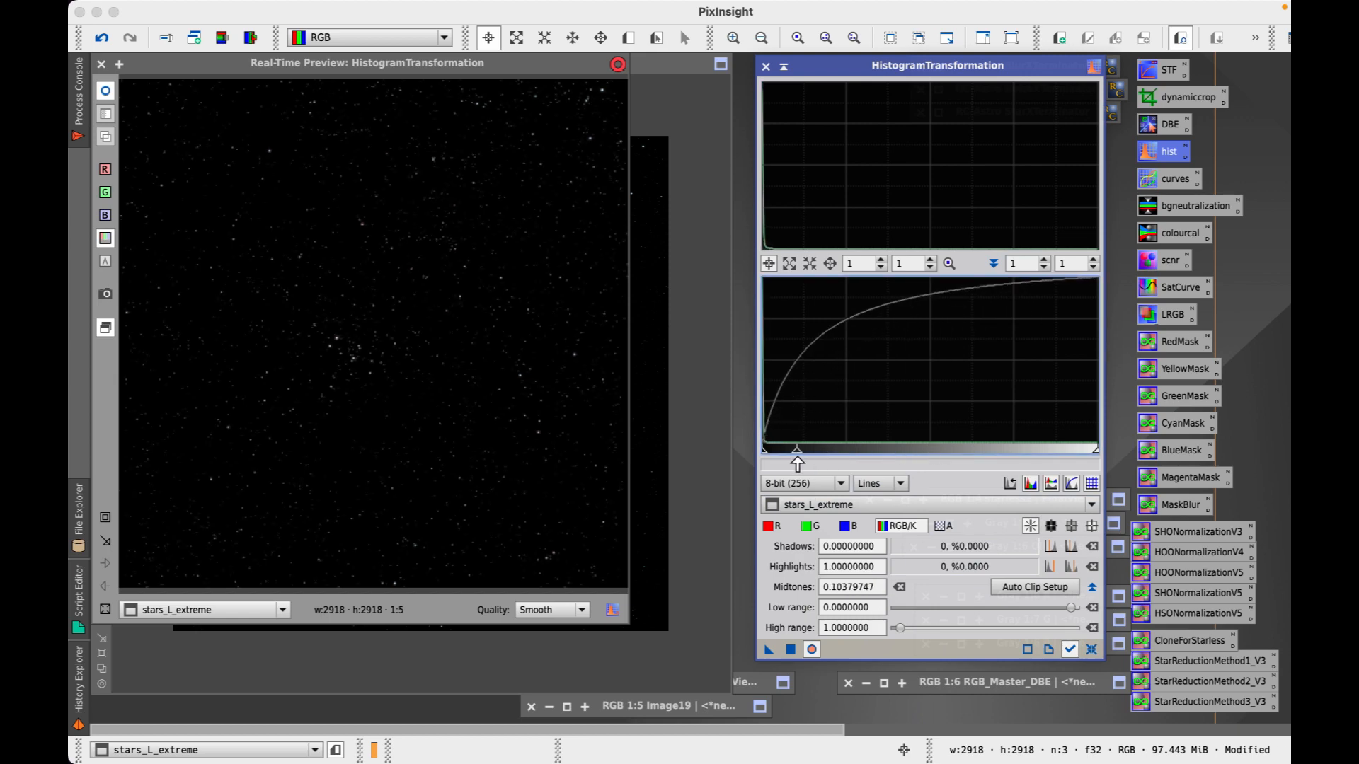
pyautogui.moveTo(797, 459); pyautogui.dragTo(786, 456)
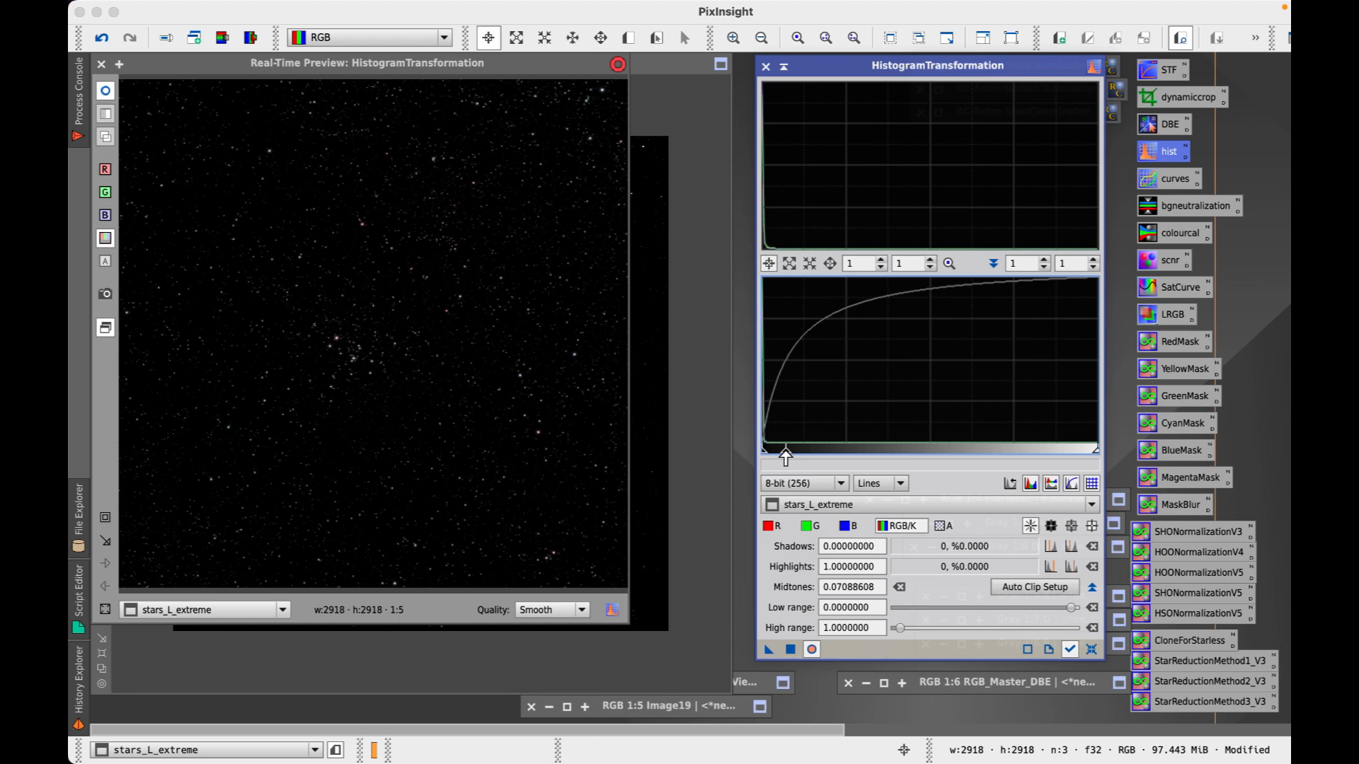
pyautogui.moveTo(786, 457)
pyautogui.mouseDown()
pyautogui.moveTo(808, 457)
pyautogui.moveTo(787, 459)
pyautogui.mouseUp()
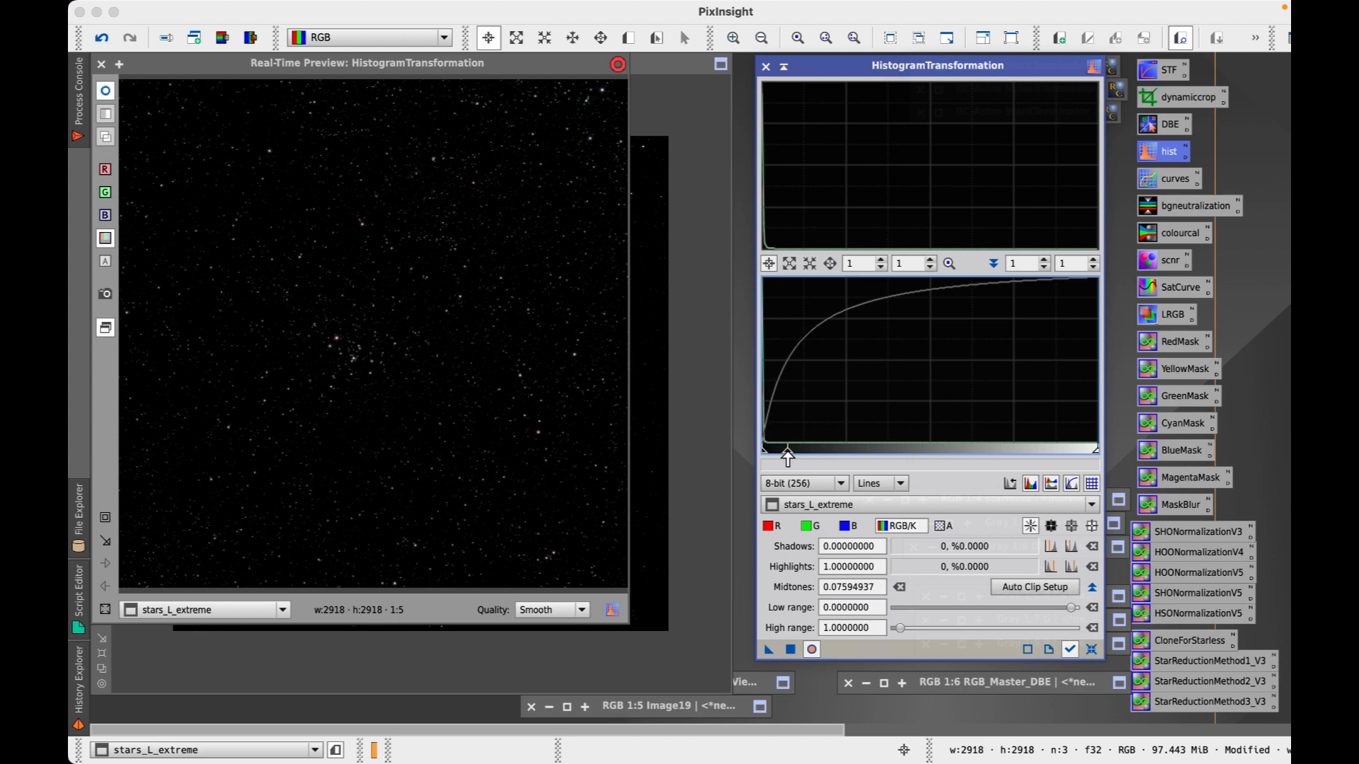
pyautogui.click(790, 649)
pyautogui.click(1092, 649)
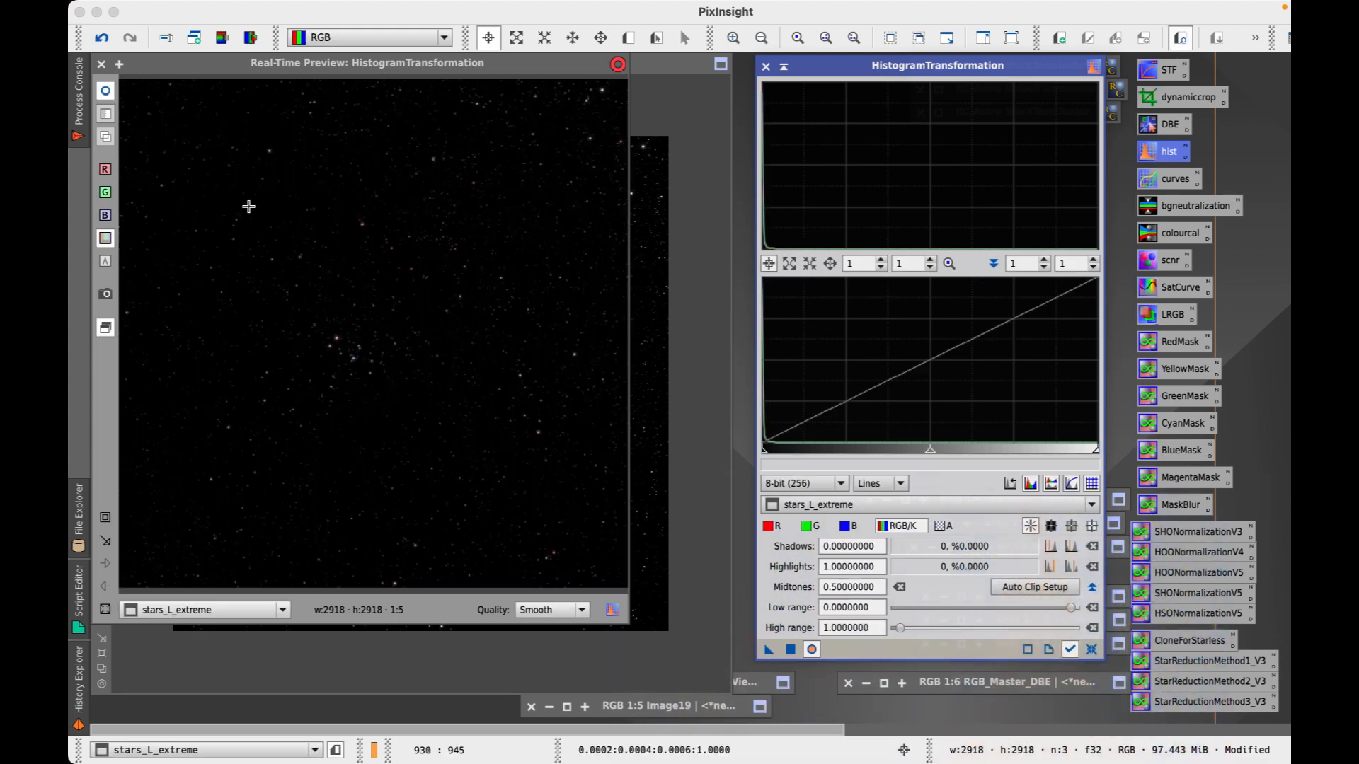
pyautogui.click(101, 64)
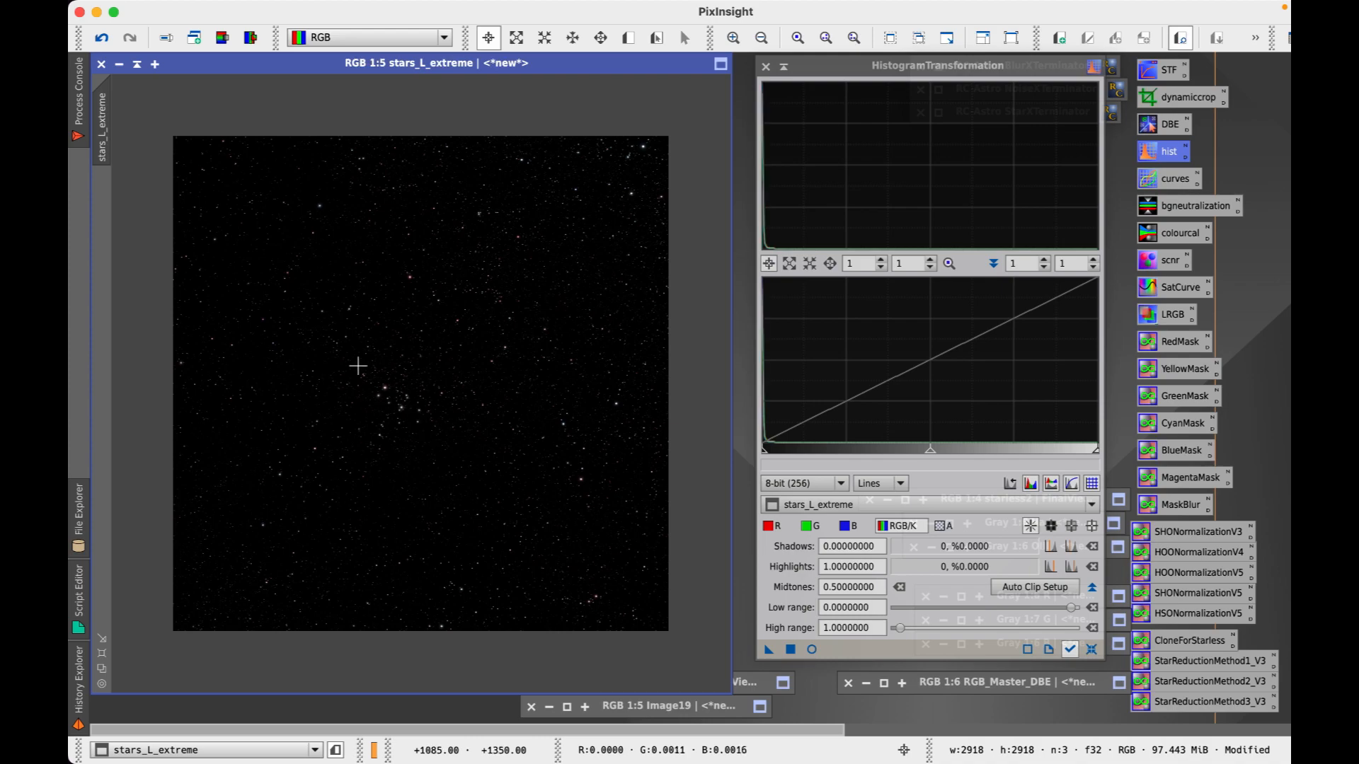
pyautogui.scroll(4, 358, 366)
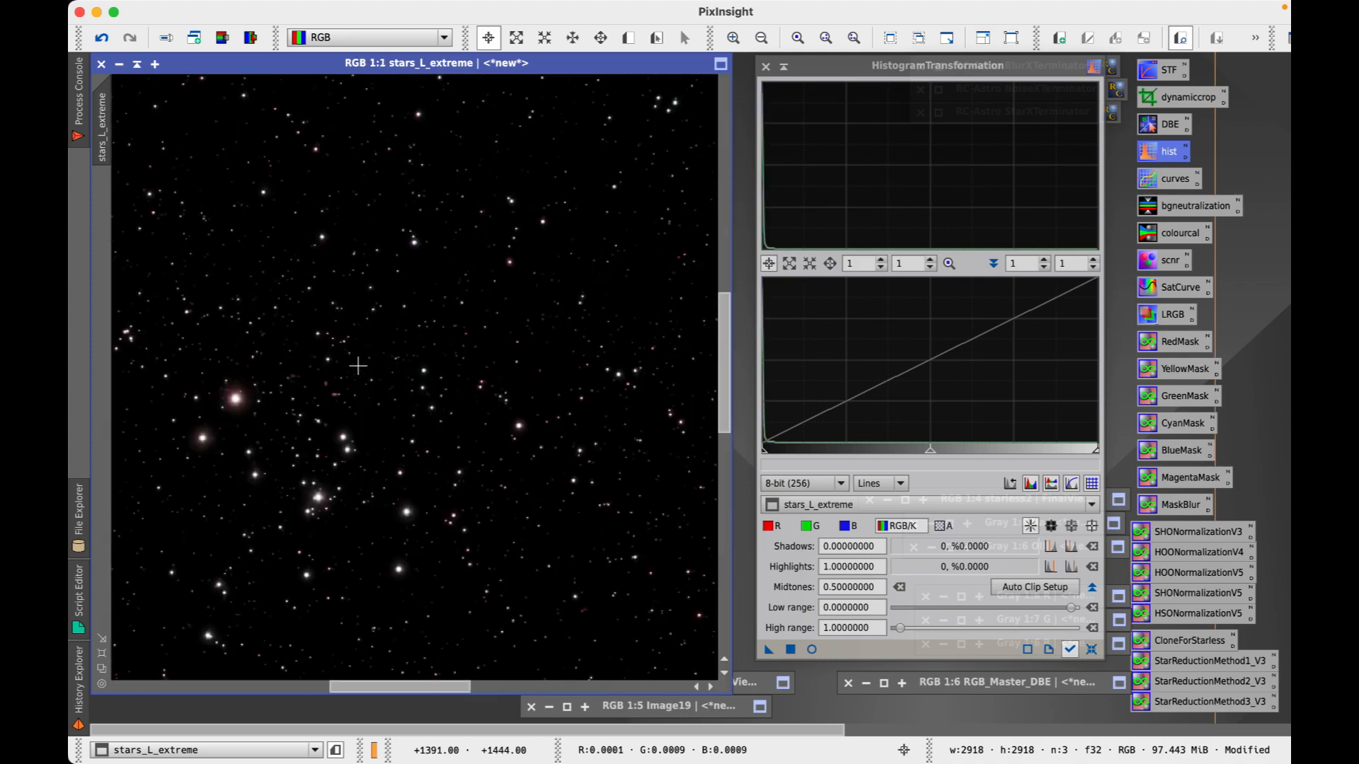
pyautogui.scroll(-3, 358, 365)
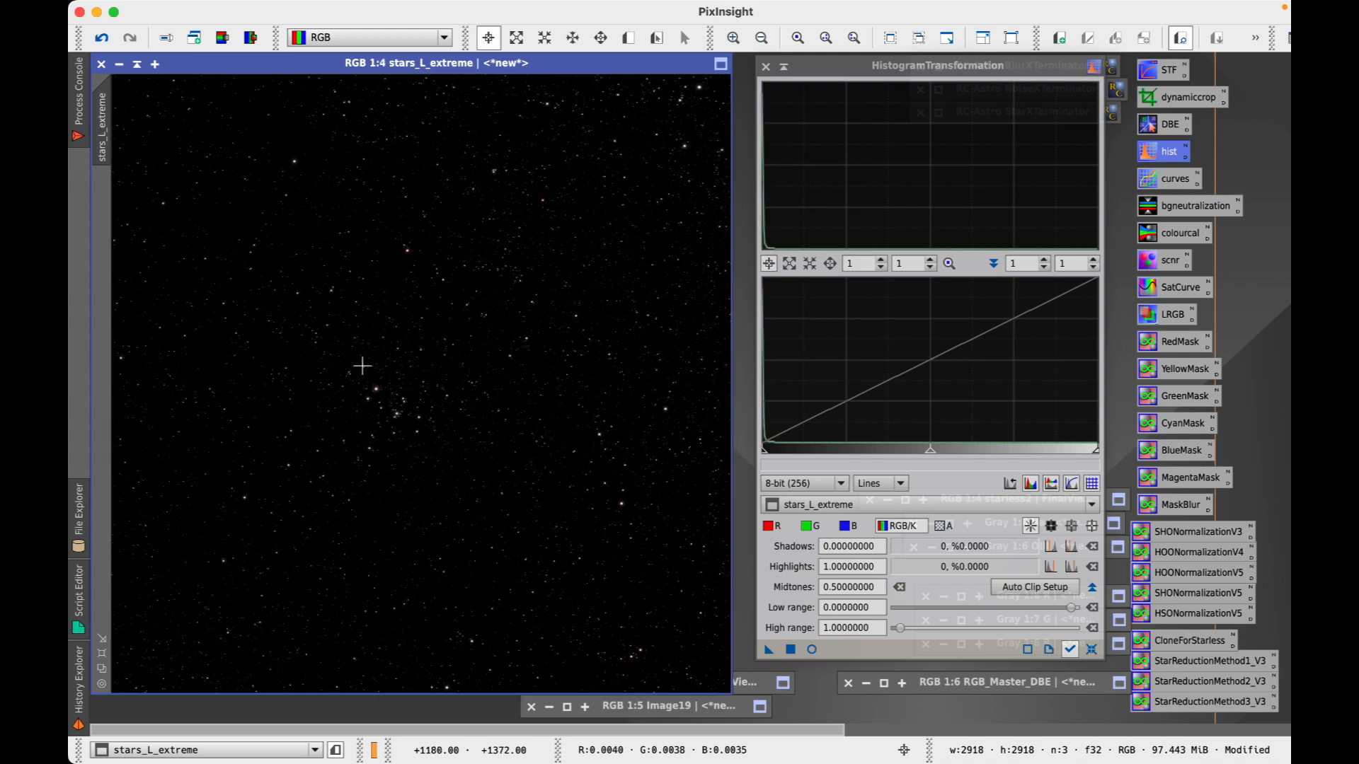
# - Apply a final mild histogram stretch with midtones at about 0.344, close the preview and HistogramTransformation, and check the stars at 1:1
pyautogui.click(811, 650)
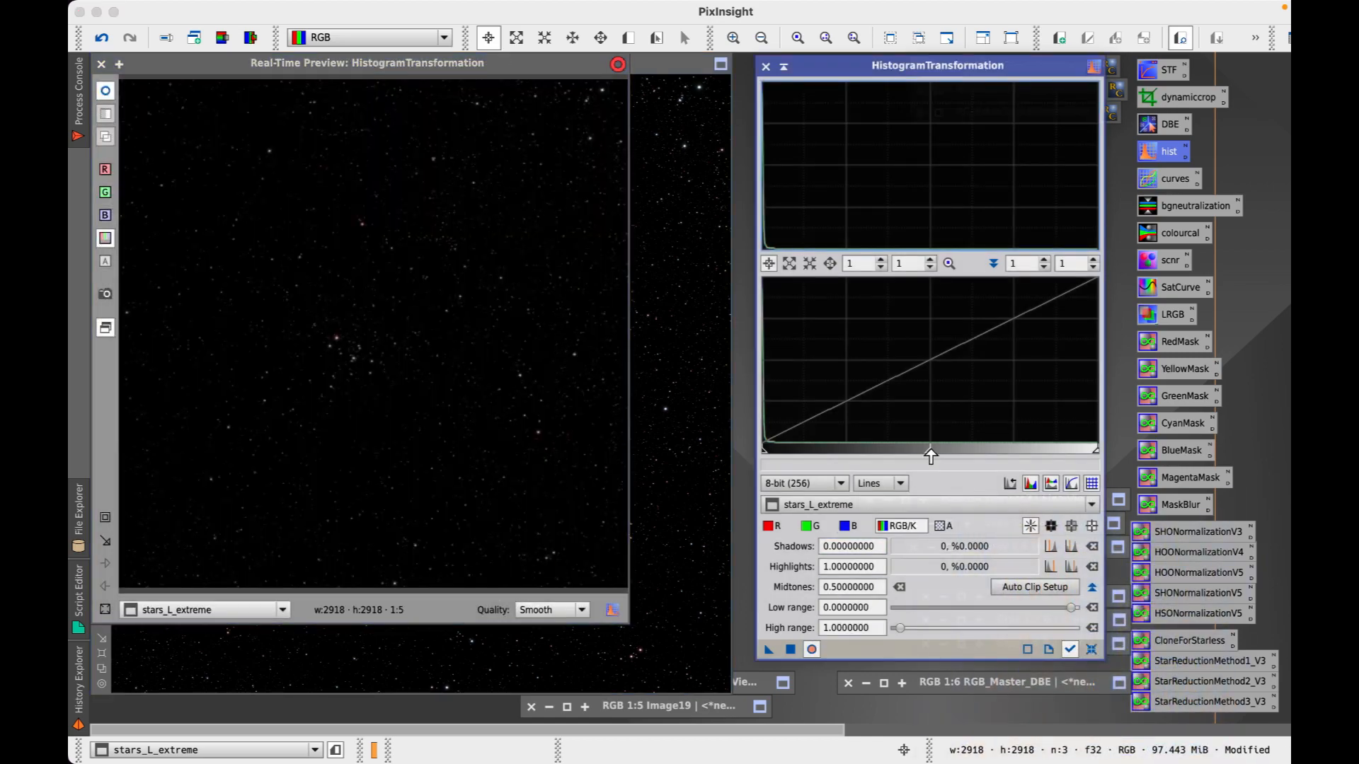
pyautogui.moveTo(930, 456); pyautogui.dragTo(878, 463)
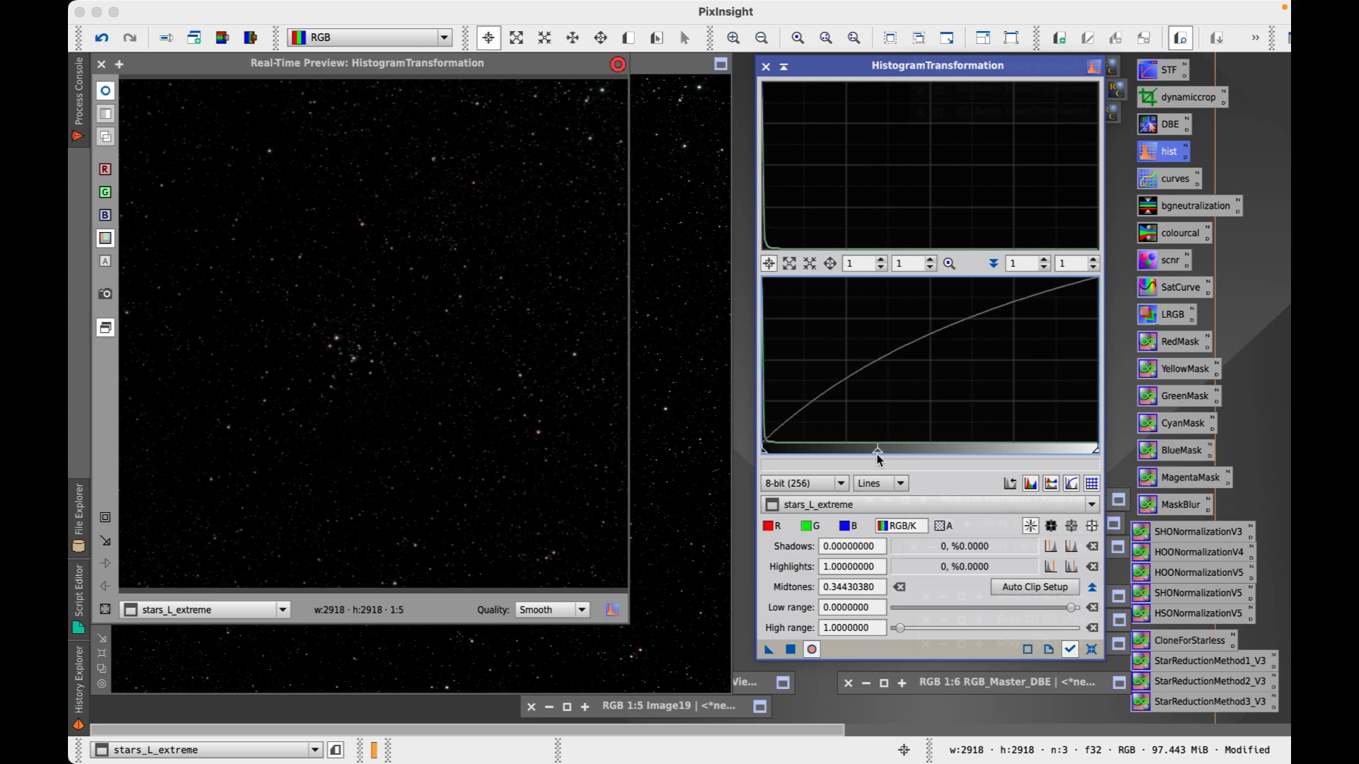
pyautogui.click(1091, 649)
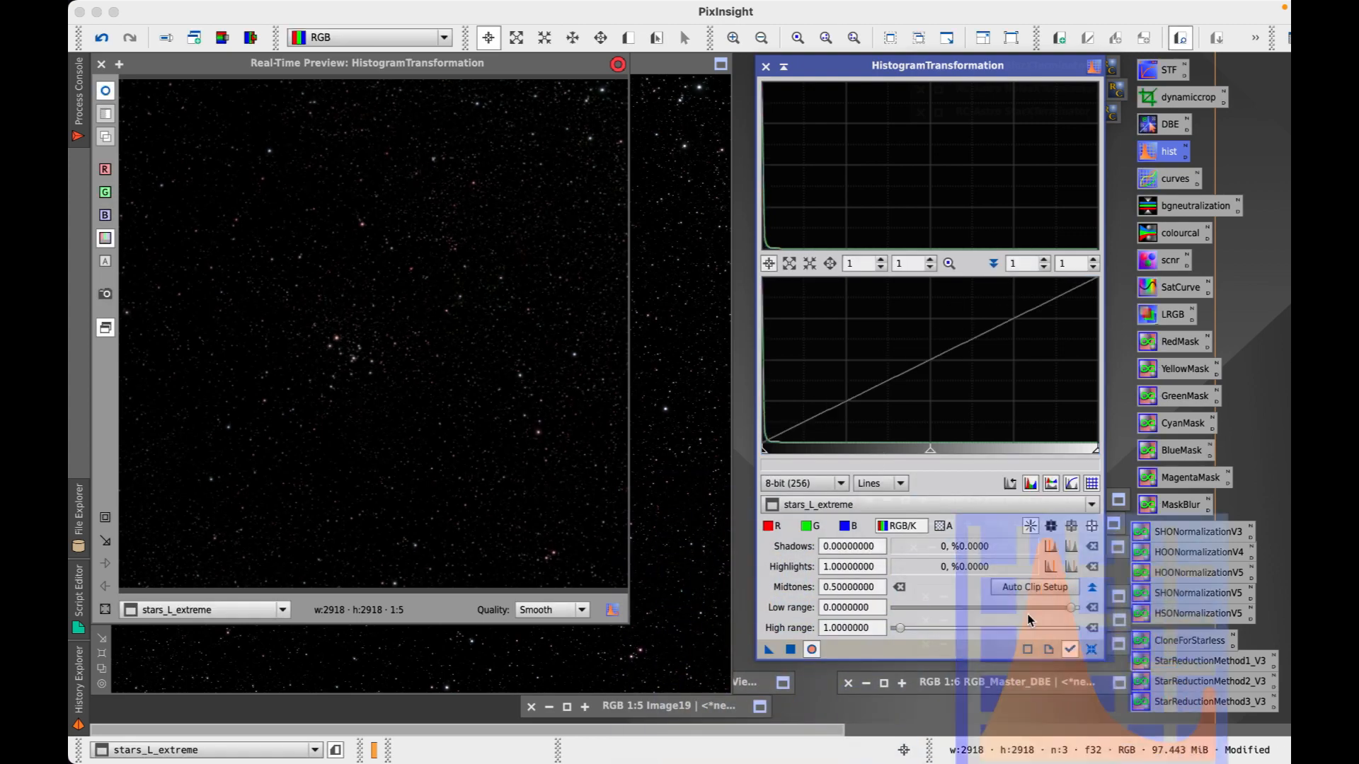
pyautogui.click(101, 64)
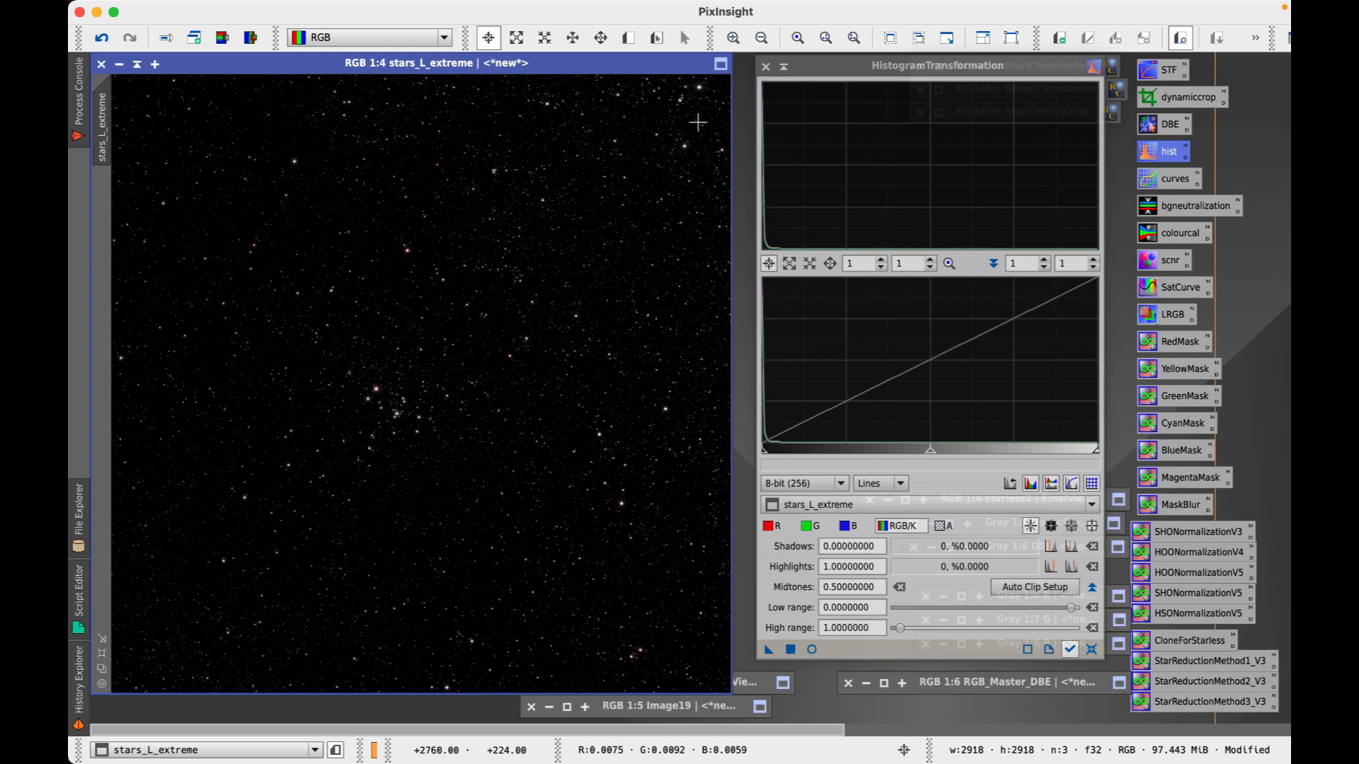
pyautogui.click(765, 66)
pyautogui.click(370, 397)
pyautogui.scroll(3, 370, 397)
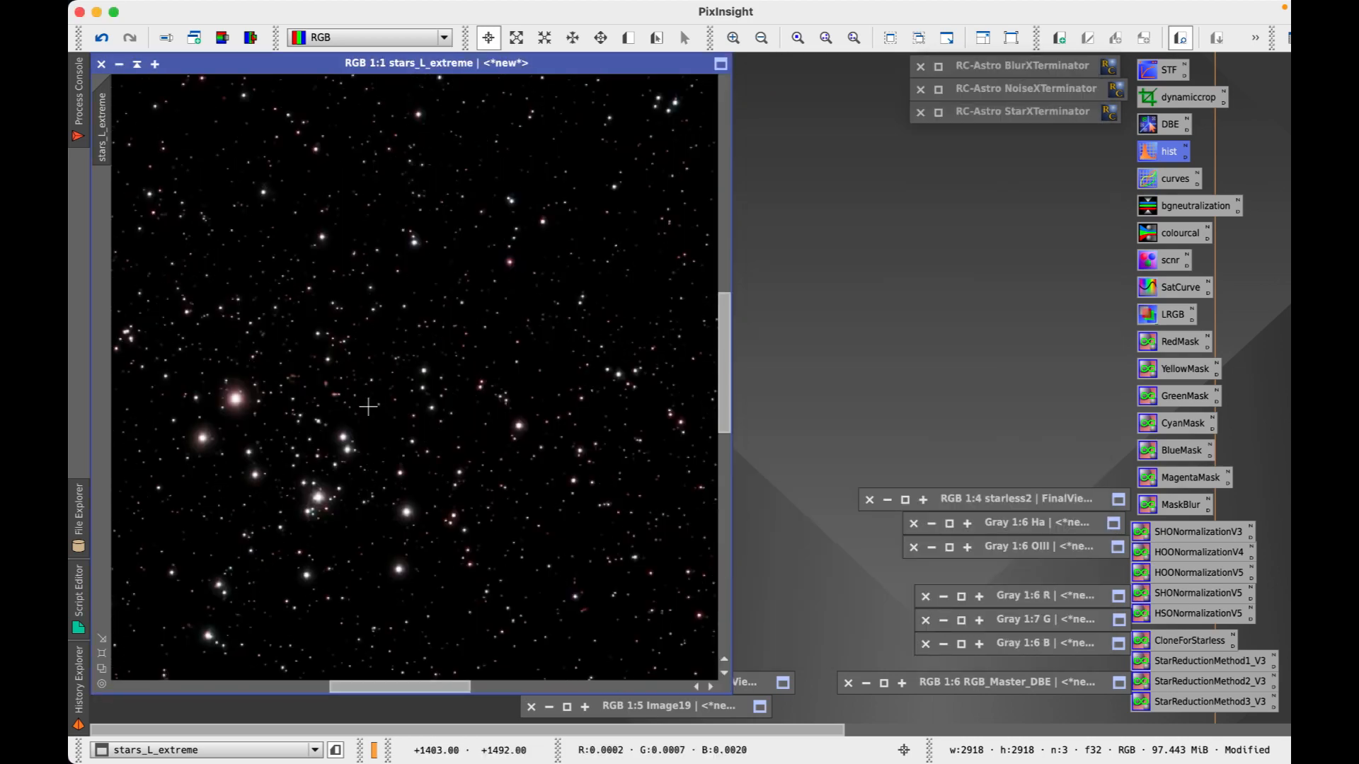
pyautogui.scroll(-3, 368, 406)
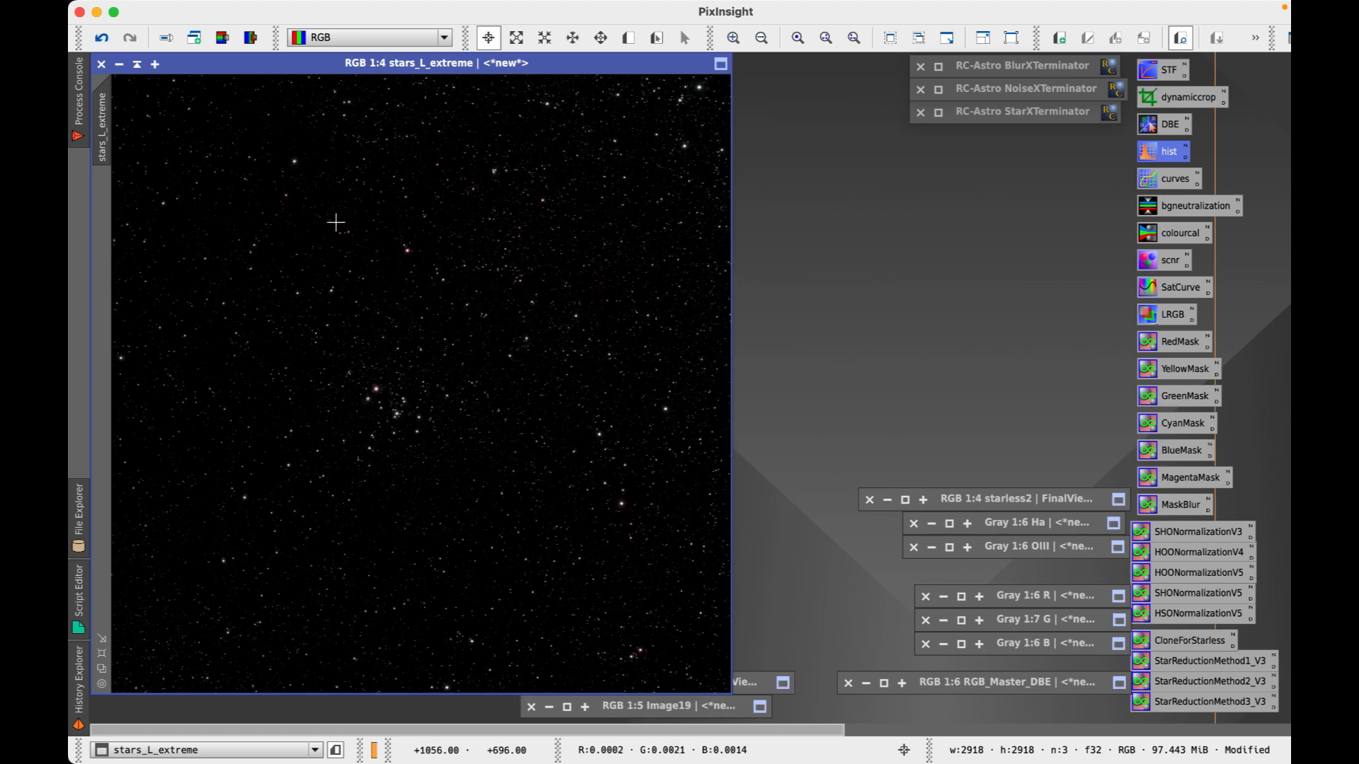
# - Extract the lightness of stars_L_extreme as a separate grayscale image
pyautogui.scroll(-1, 394, 388)
pyautogui.scroll(1, 398, 389)
pyautogui.click(225, 42)
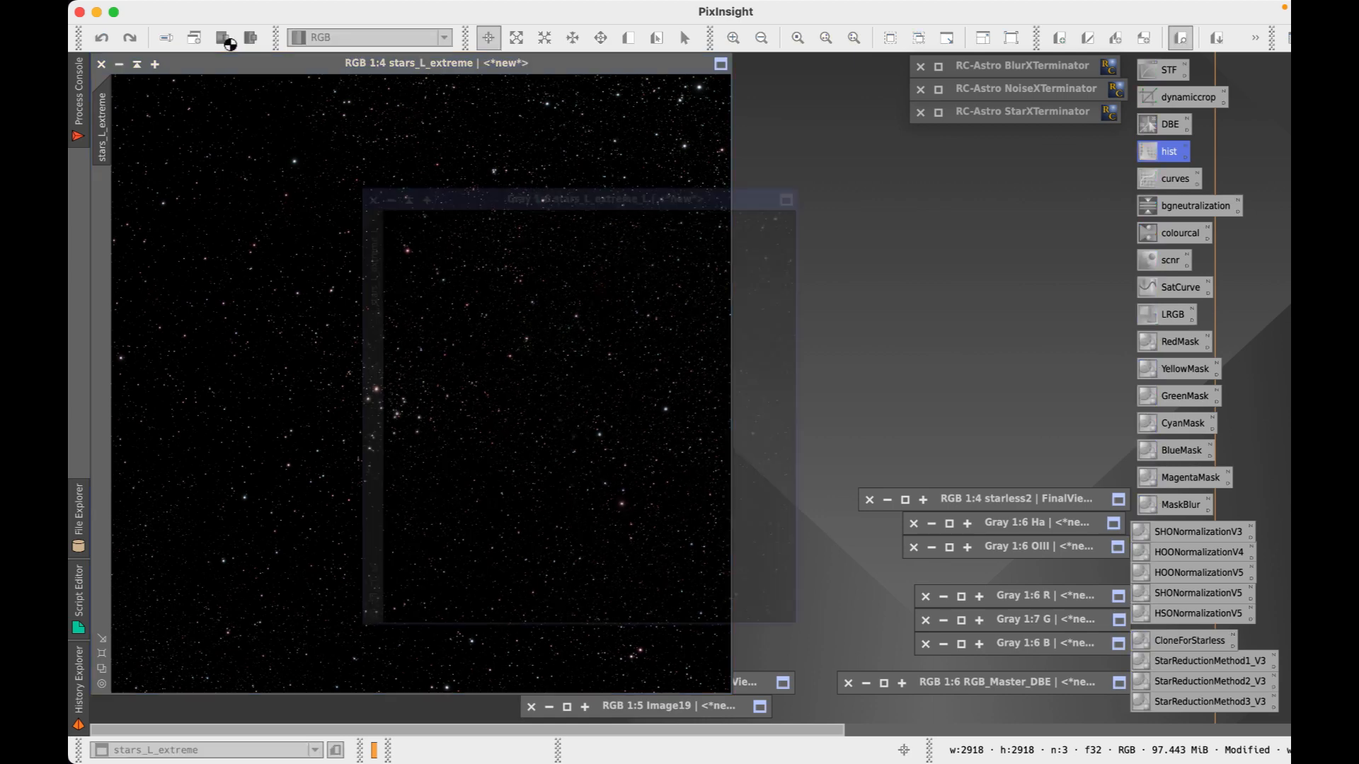
pyautogui.moveTo(551, 201); pyautogui.dragTo(517, 113)
pyautogui.scroll(-1, 566, 201)
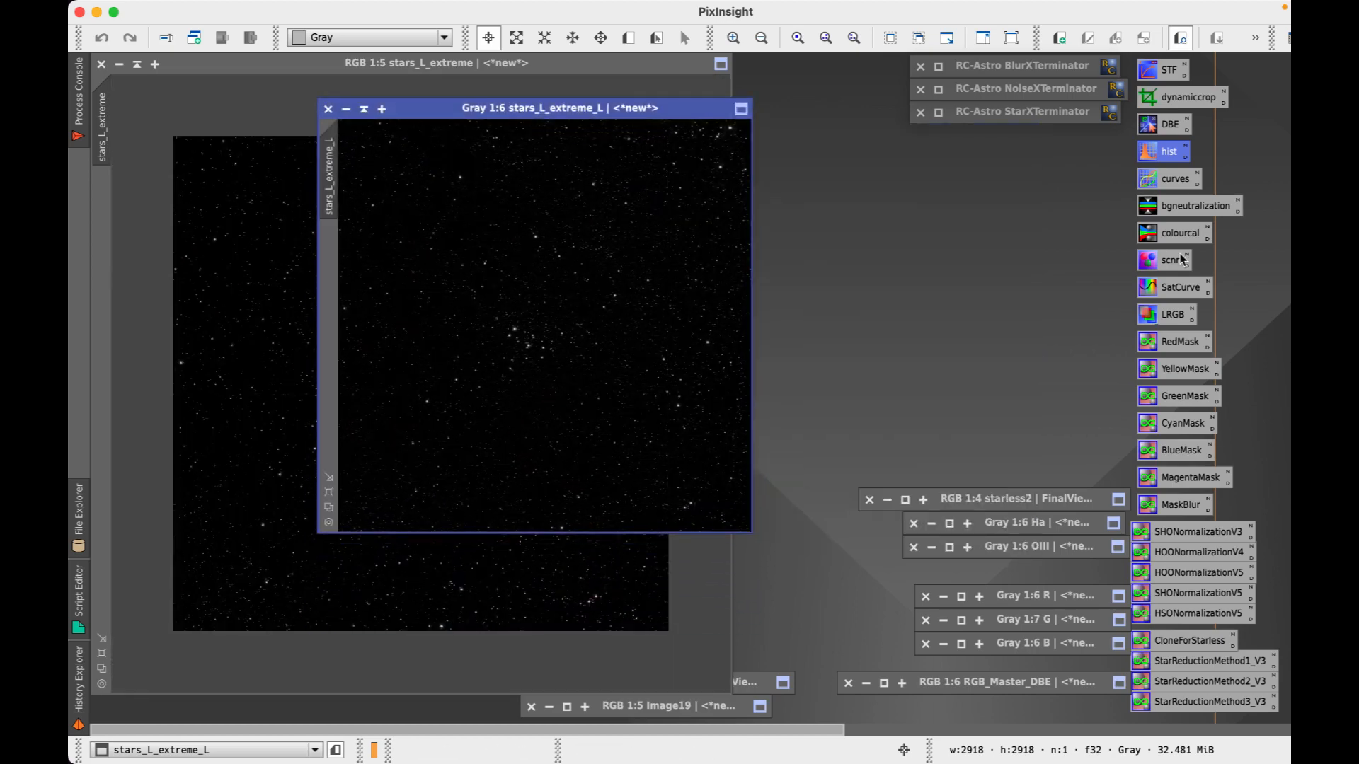
# - Apply a mild histogram stretch to stars_L_extreme_L with midtones at about 0.382, then reset and close HistogramTransformation and its preview
pyautogui.doubleClick(1176, 153)
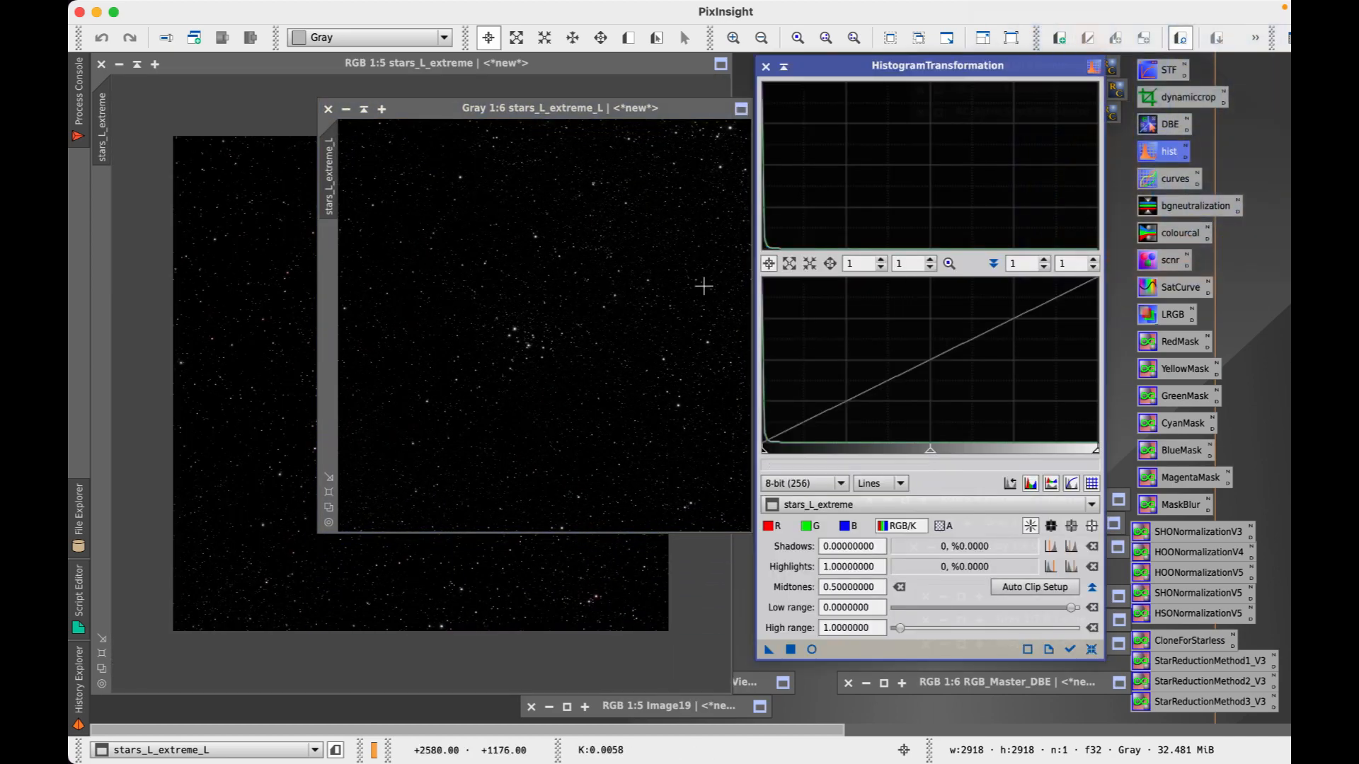
pyautogui.click(812, 649)
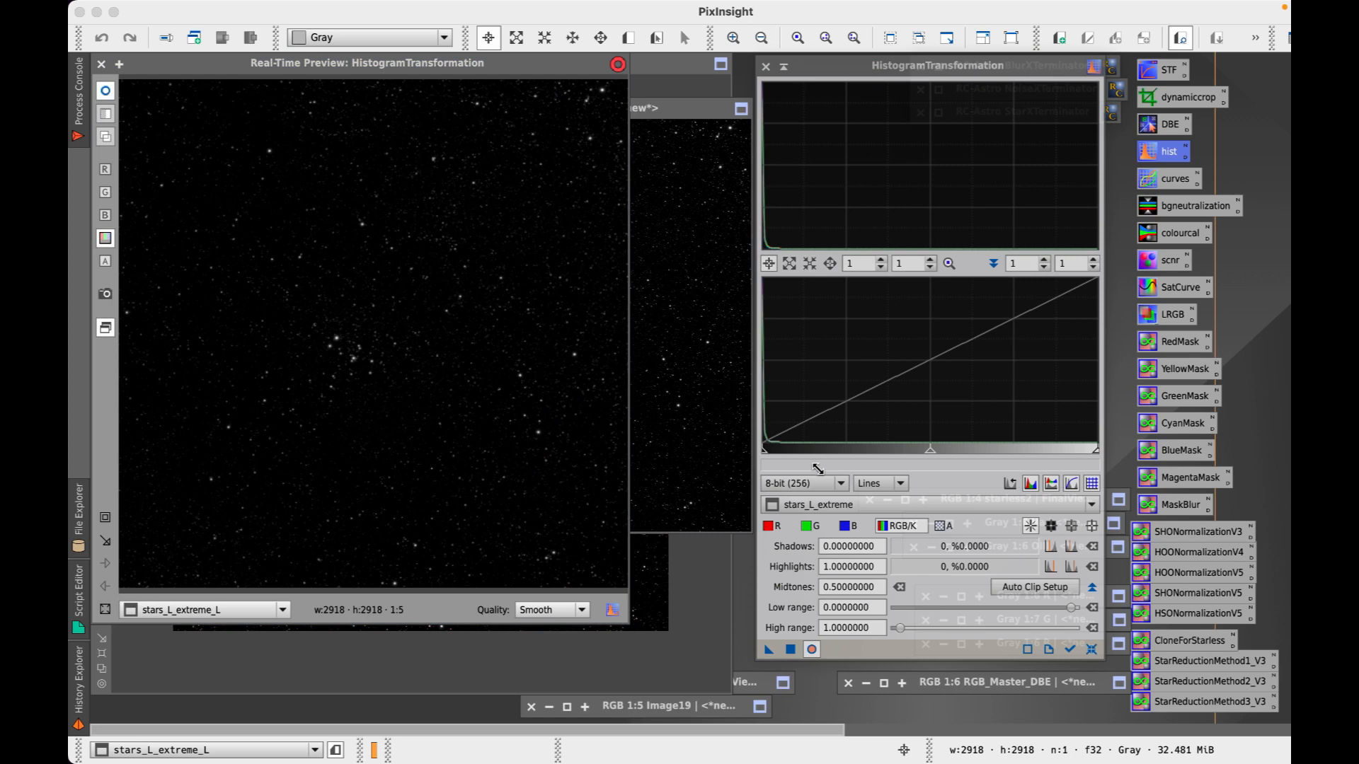
pyautogui.moveTo(936, 458); pyautogui.dragTo(890, 465)
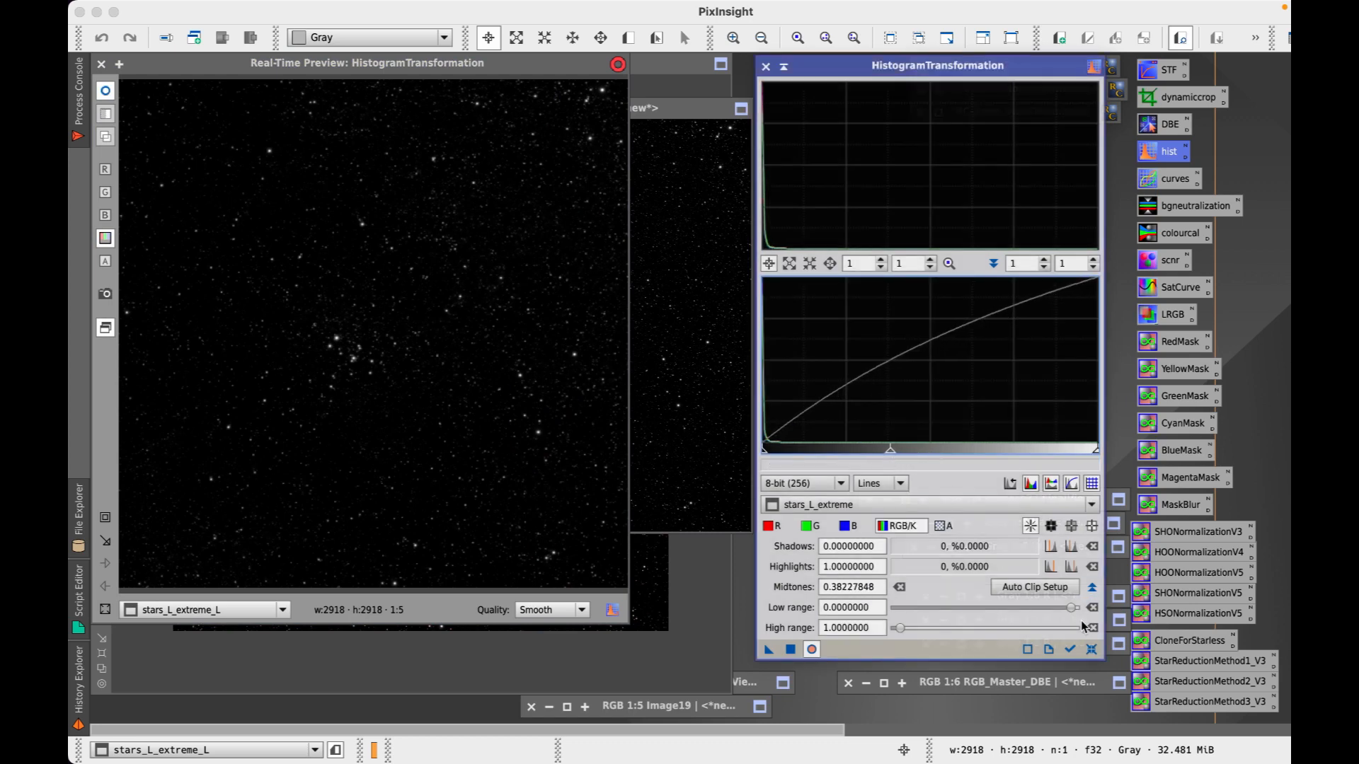
pyautogui.click(1072, 650)
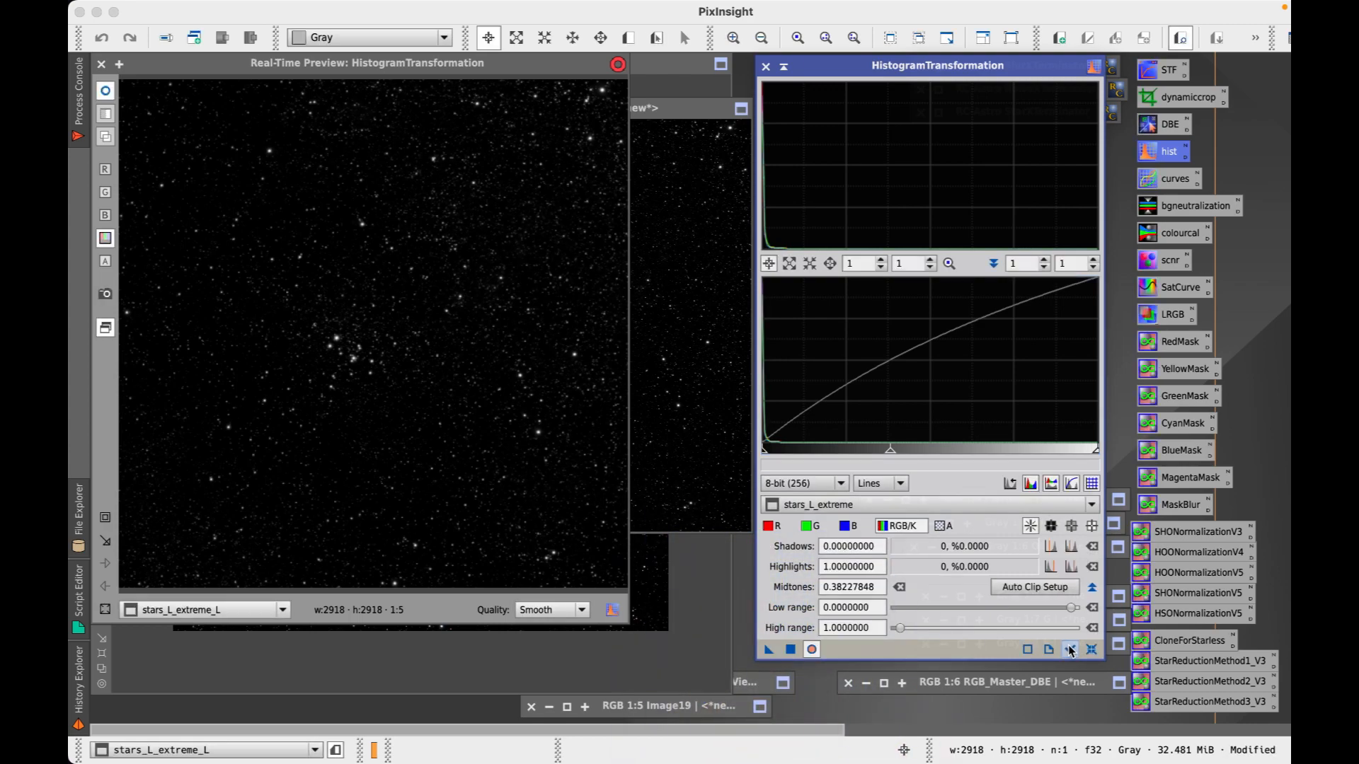
pyautogui.click(1091, 650)
pyautogui.click(765, 66)
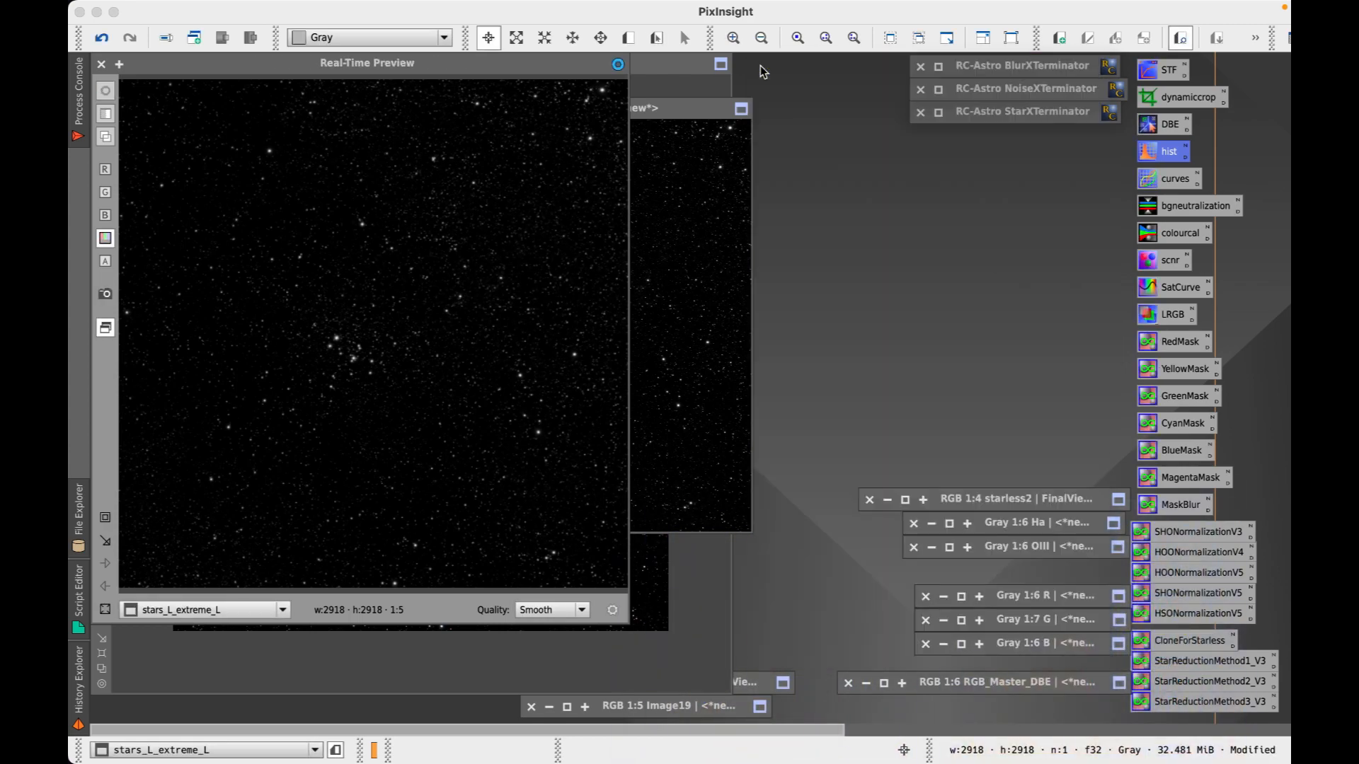
pyautogui.click(102, 64)
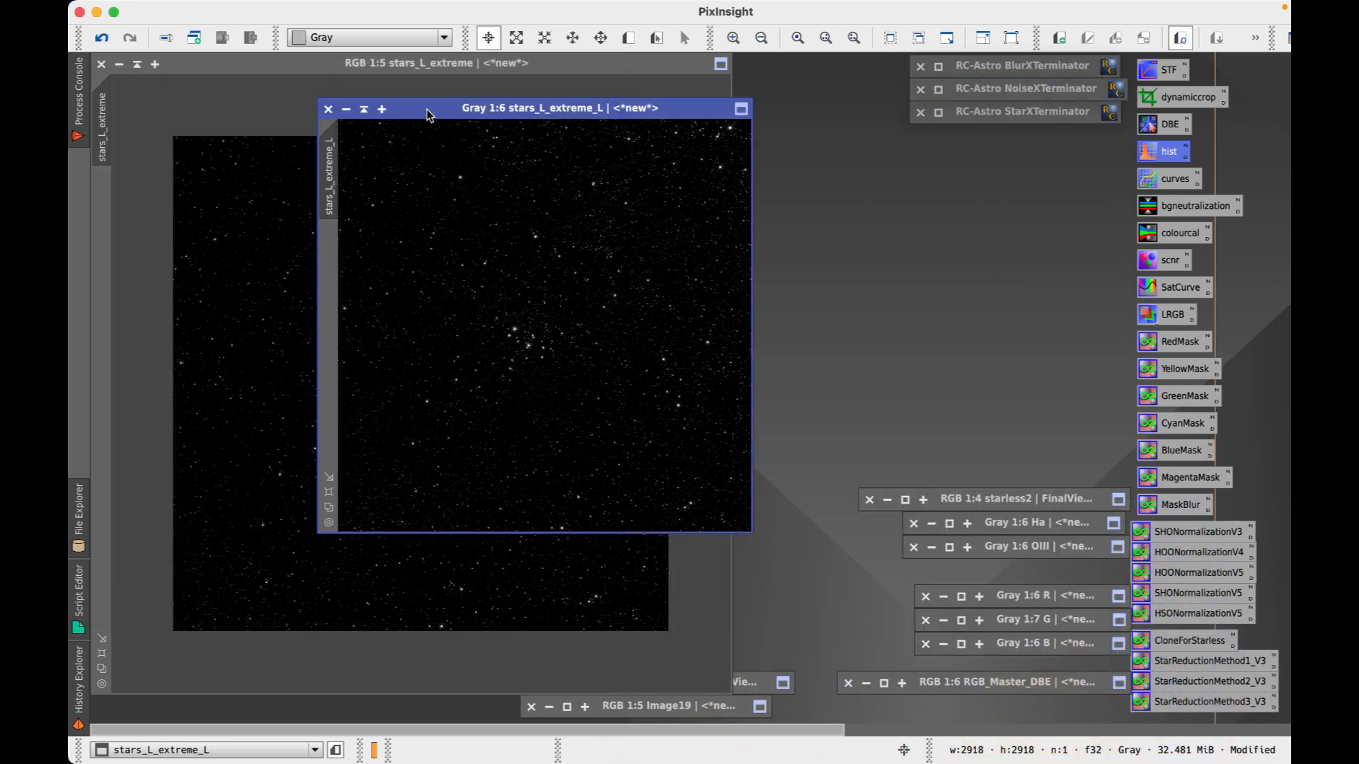
# - Apply stars_L_extreme_L as a mask to stars_L_extreme and collapse the mask image out of the way
pyautogui.moveTo(421, 111); pyautogui.dragTo(455, 122)
pyautogui.moveTo(361, 182); pyautogui.dragTo(101, 236)
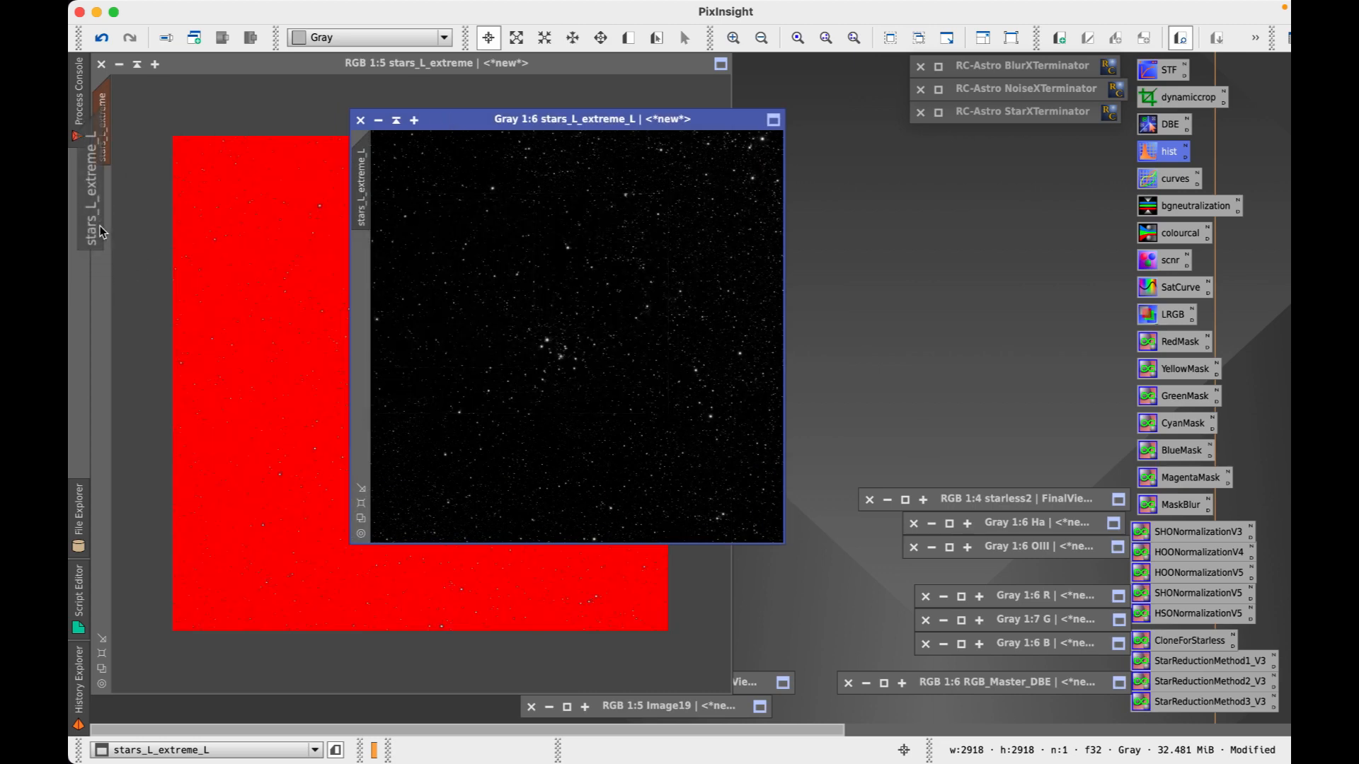
pyautogui.click(396, 120)
pyautogui.moveTo(535, 327); pyautogui.dragTo(894, 190)
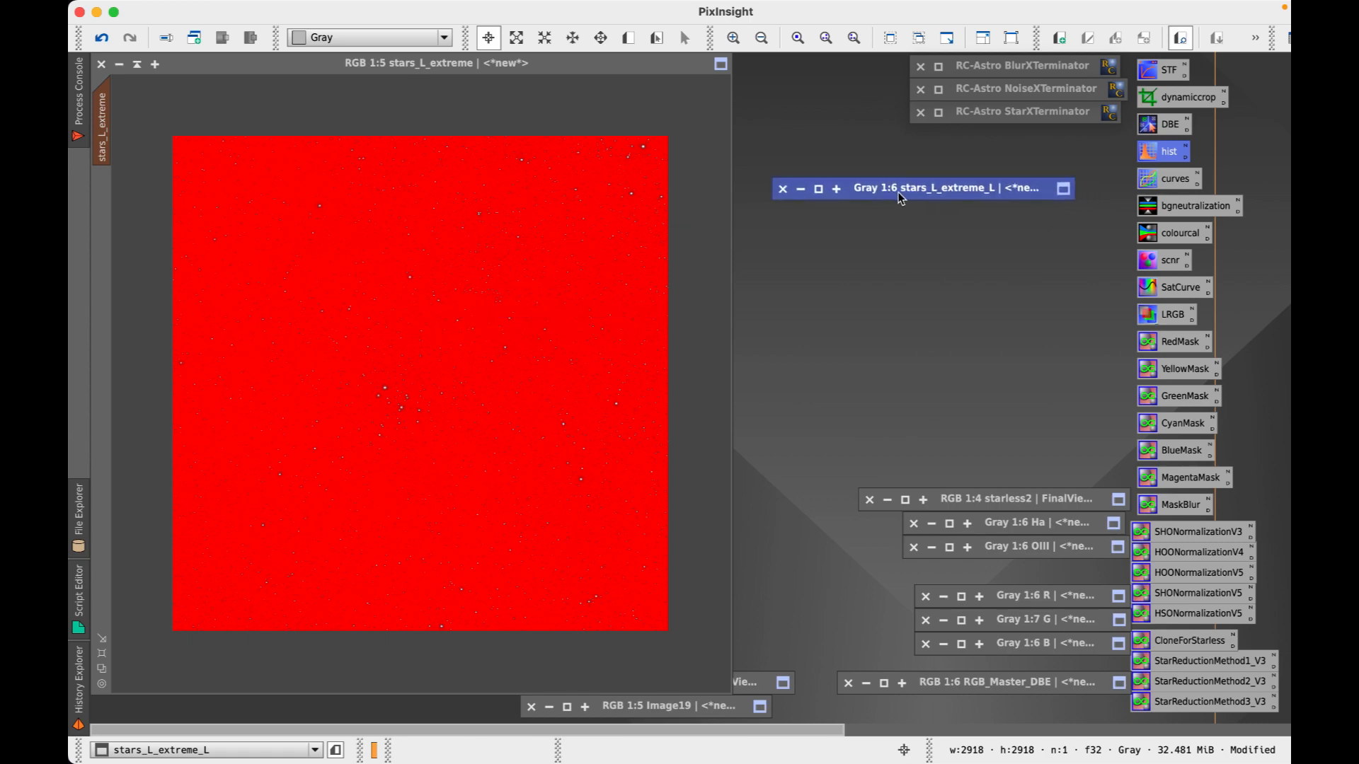
# - Invert the mask on stars_L_extreme and hide its red overlay
pyautogui.rightClick(385, 306)
pyautogui.moveTo(511, 503)
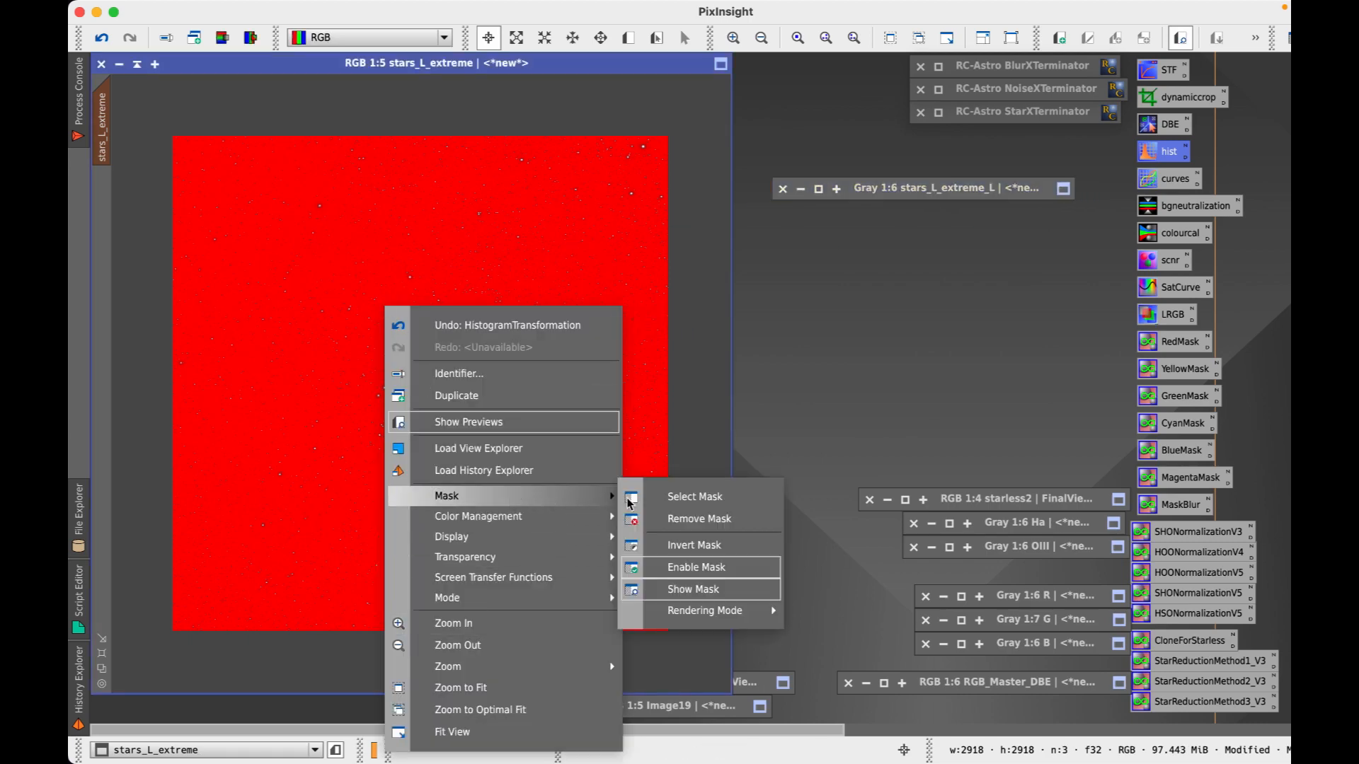
pyautogui.click(703, 546)
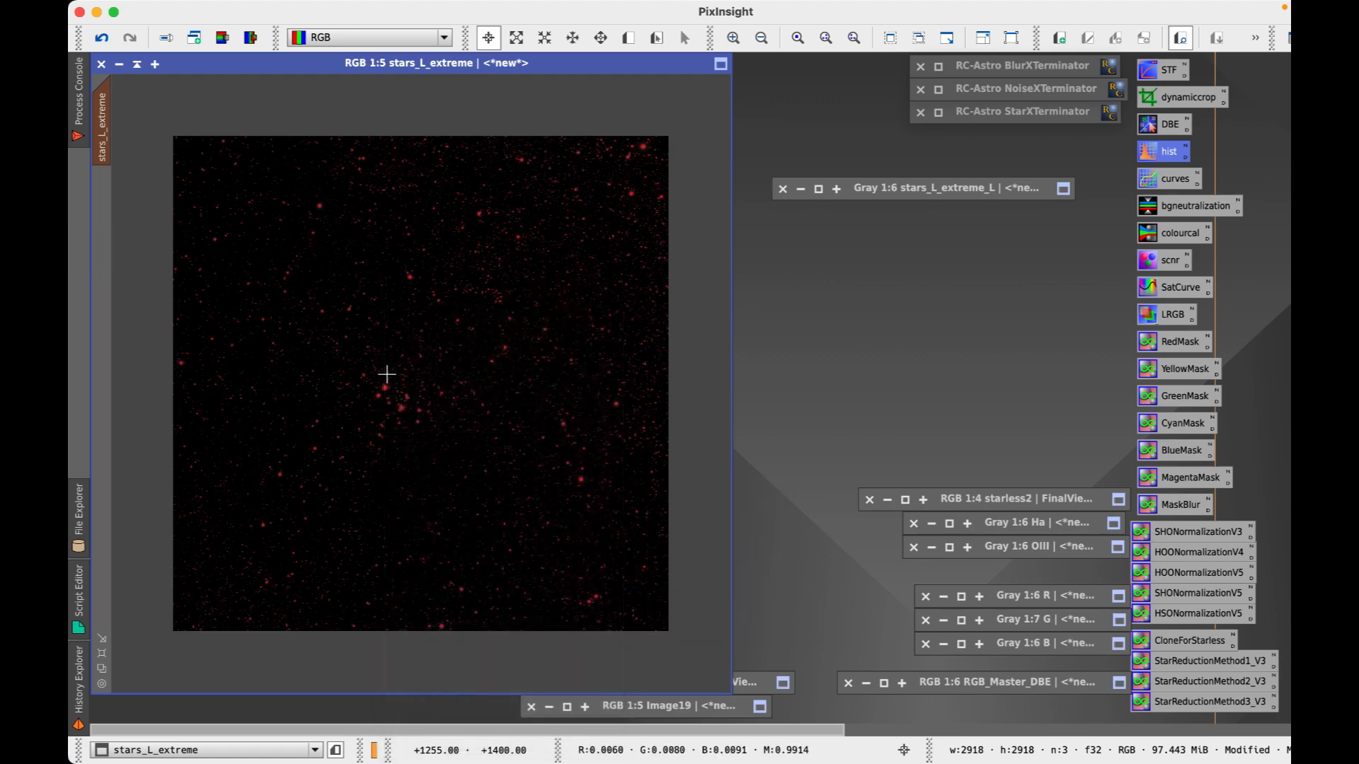
pyautogui.rightClick(387, 375)
pyautogui.moveTo(496, 192)
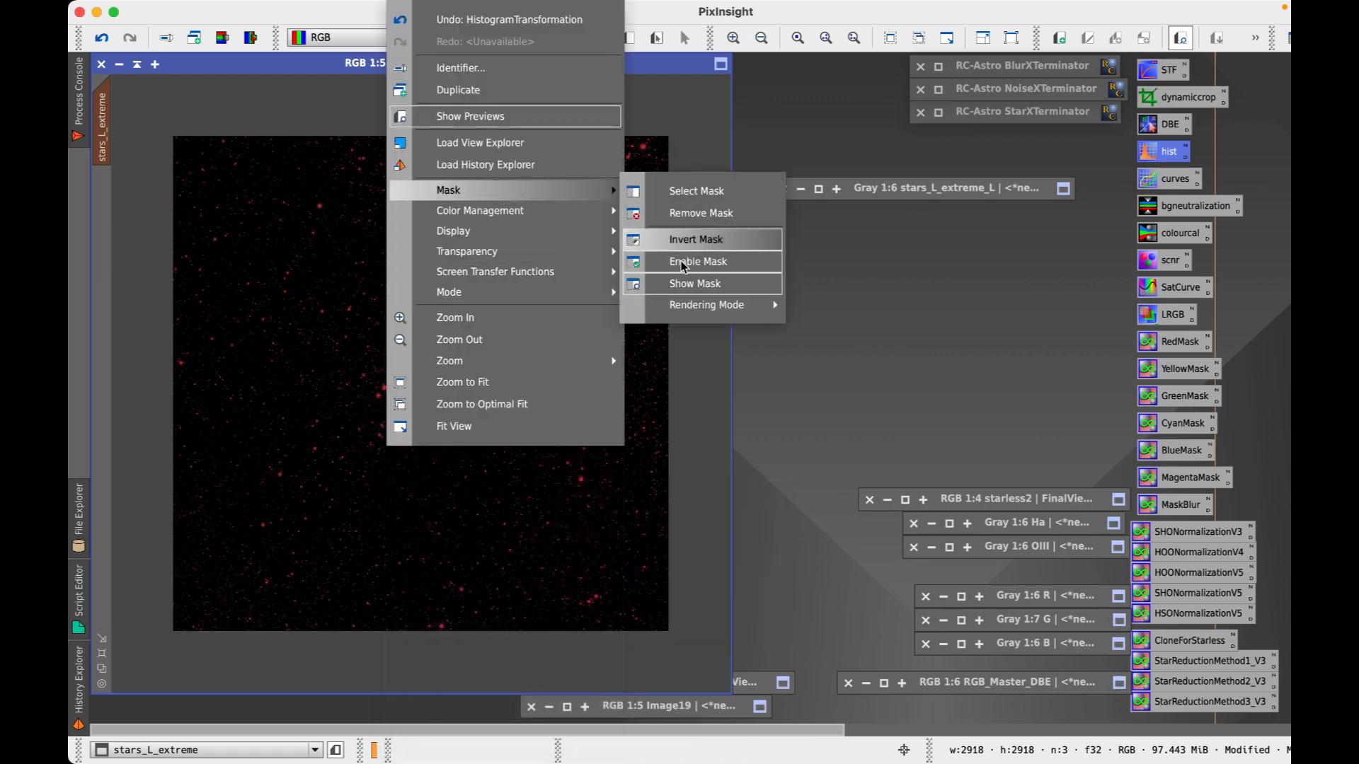
pyautogui.click(712, 289)
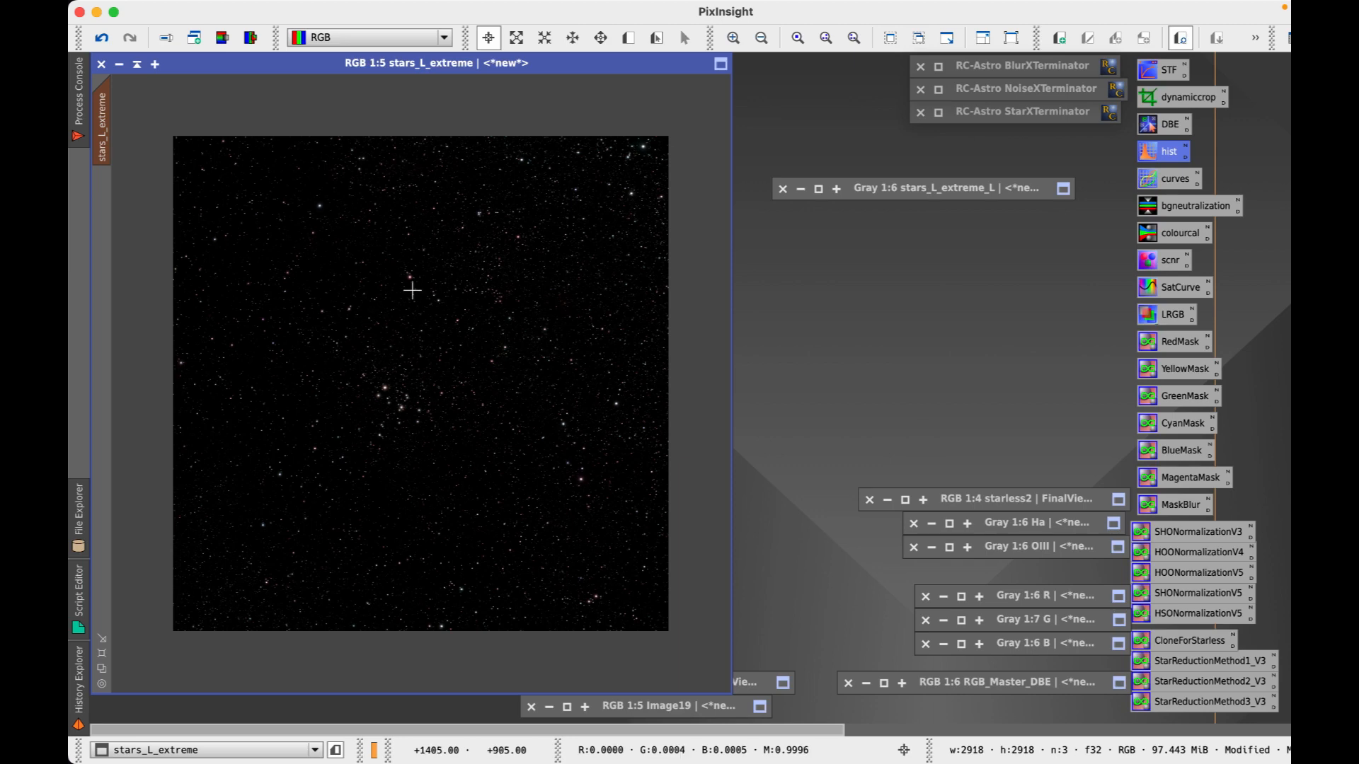
# - Open CurvesTransformation, define a preview of about 1080 × 815 pixels around the central star cluster, and display that preview
pyautogui.doubleClick(1168, 180)
pyautogui.moveTo(949, 107); pyautogui.dragTo(909, 112)
pyautogui.click(634, 43)
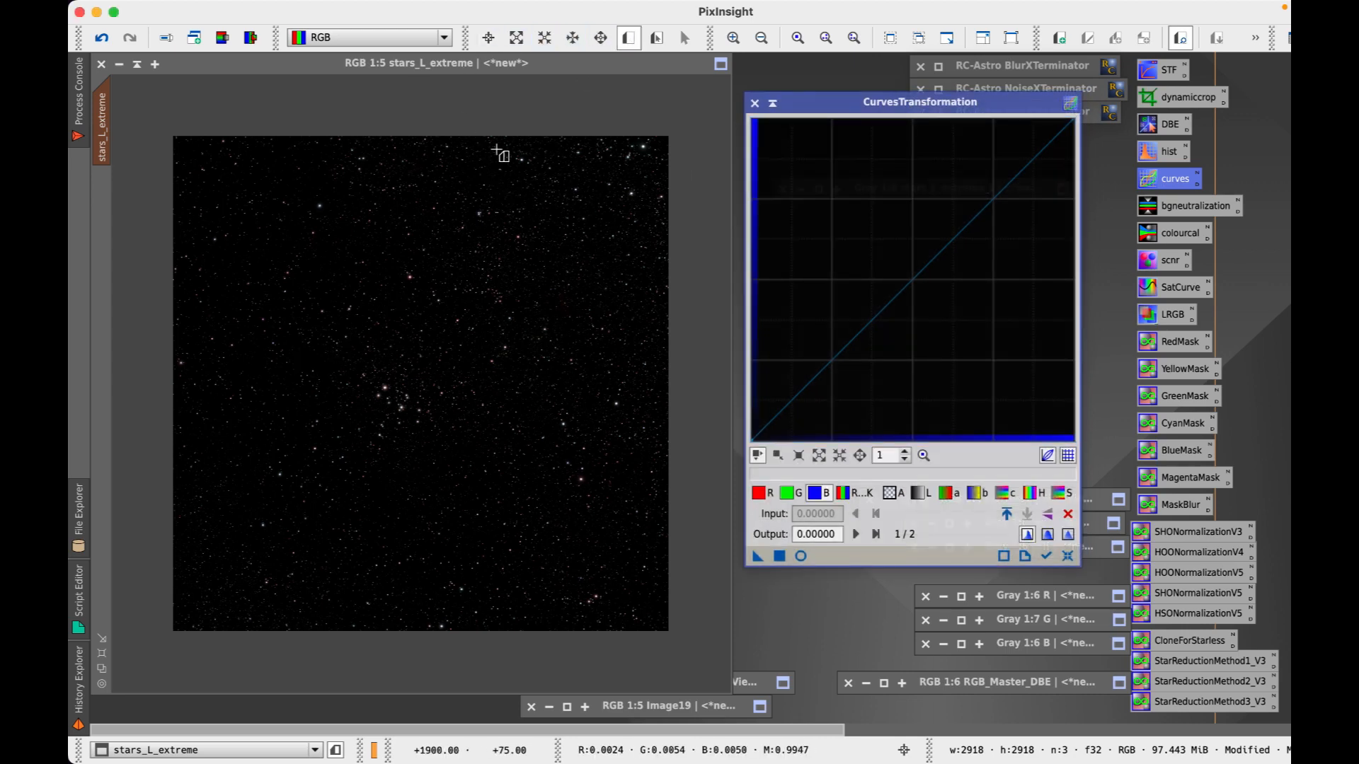
pyautogui.click(322, 350)
pyautogui.moveTo(314, 345); pyautogui.dragTo(499, 486)
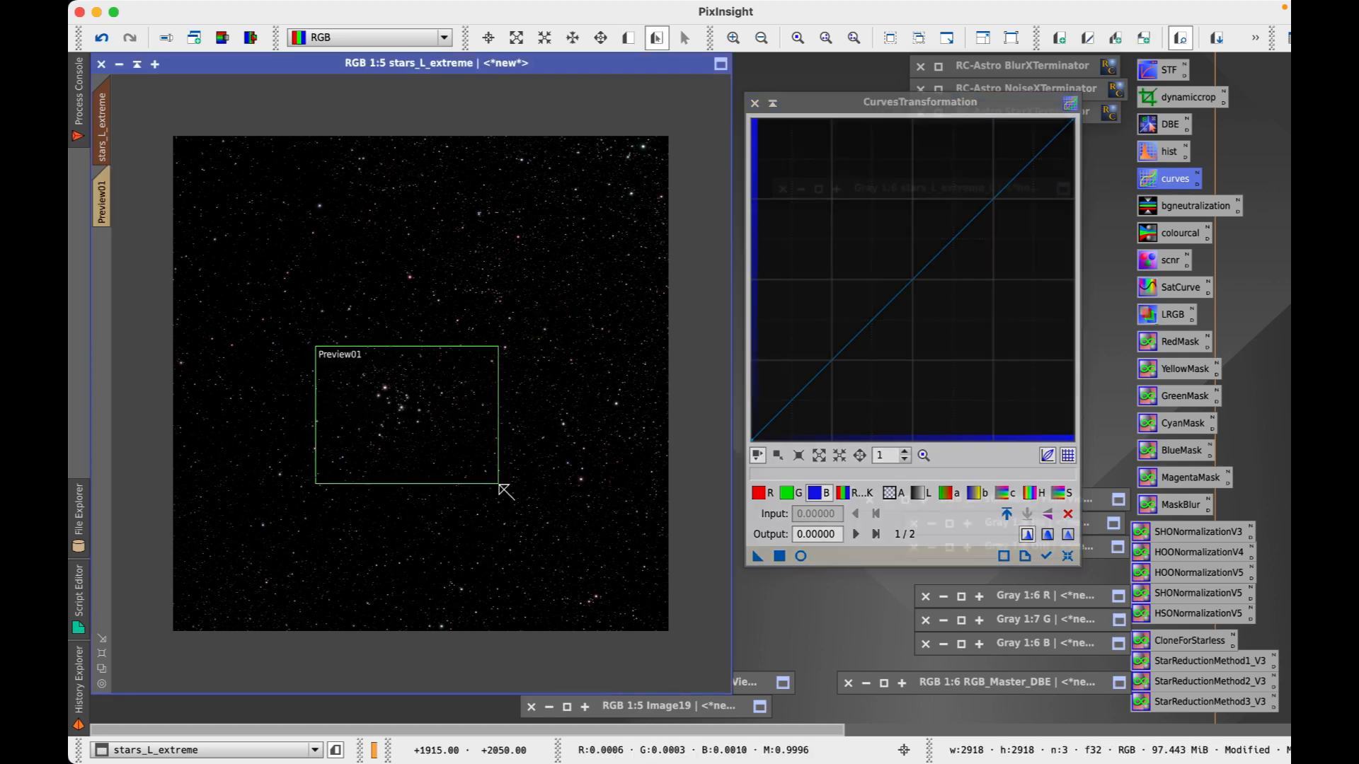
pyautogui.click(104, 189)
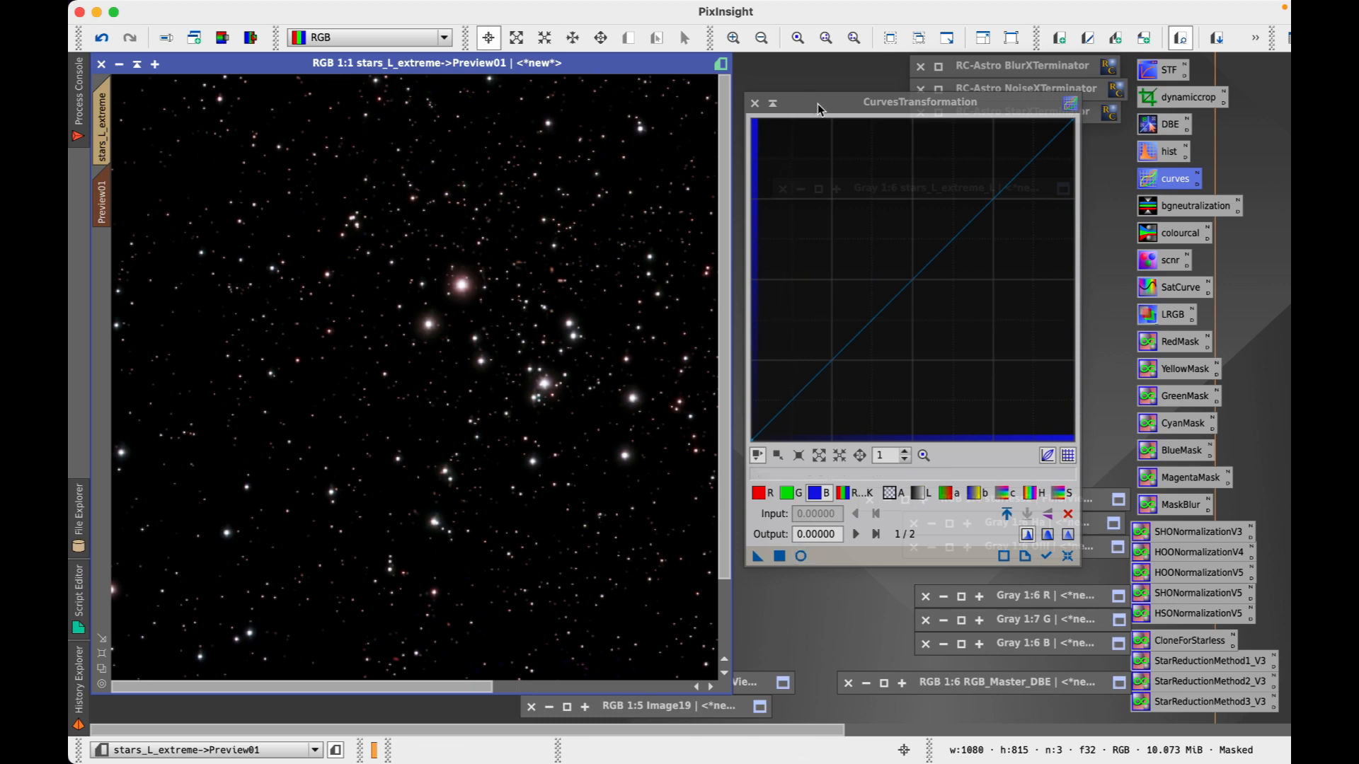
# - Bend the combined RGB/K curve slightly down with a point at input 0.179 and output 0.134, using a view-tracking real-time preview
pyautogui.click(850, 100)
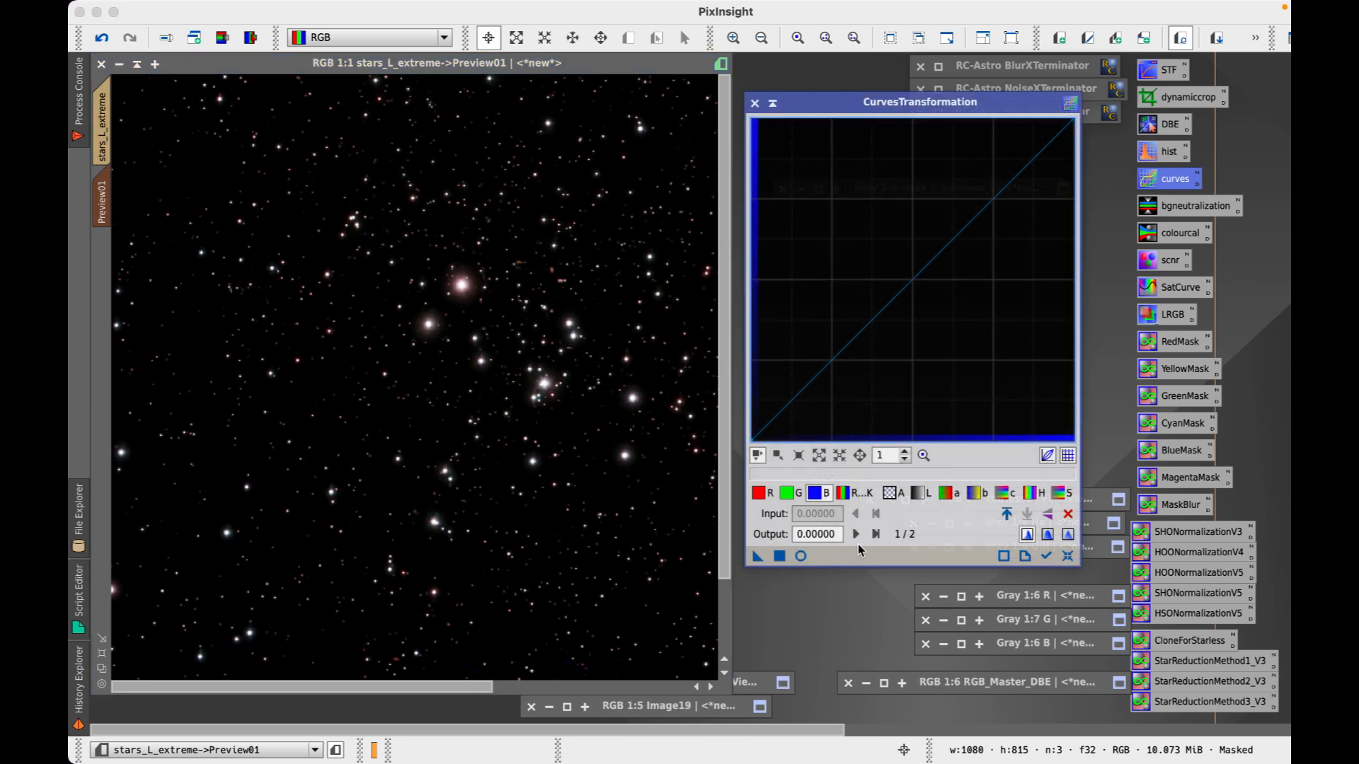
pyautogui.click(801, 557)
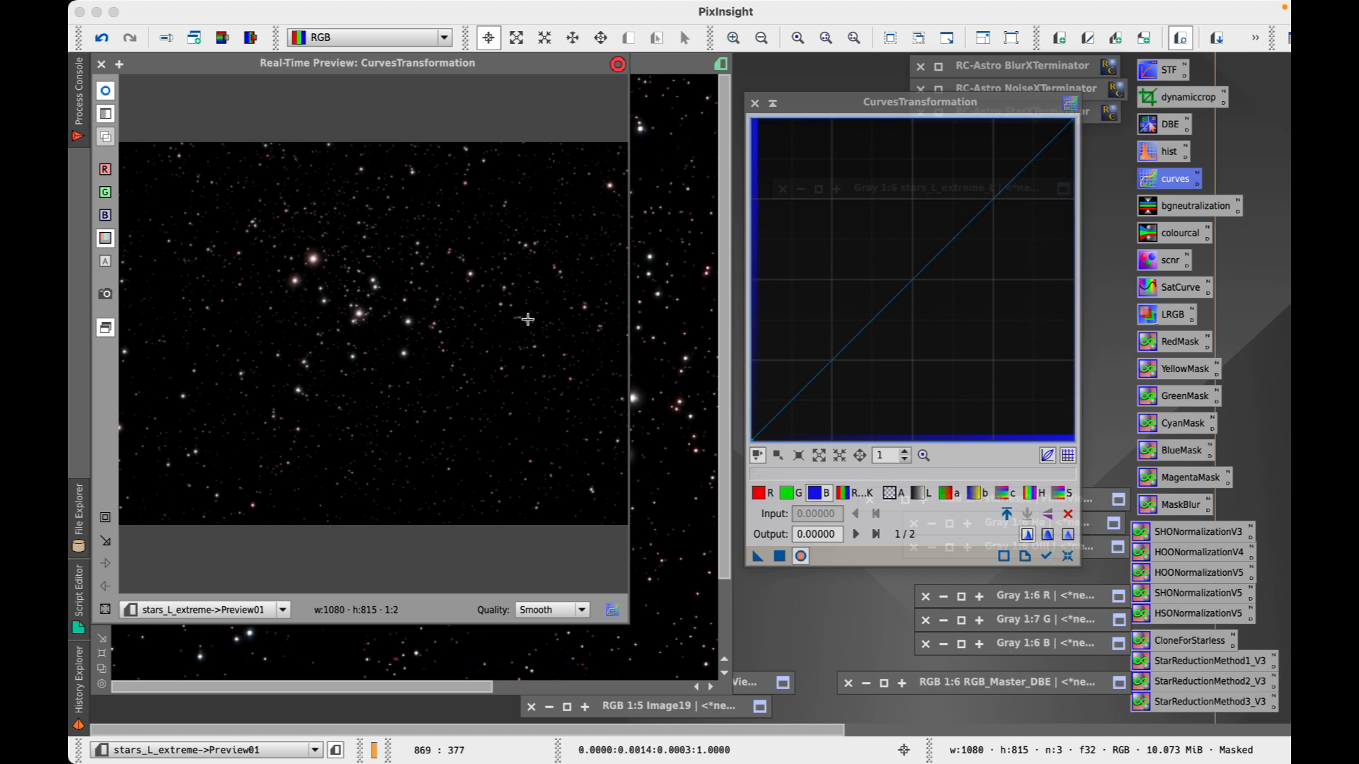
pyautogui.click(1049, 554)
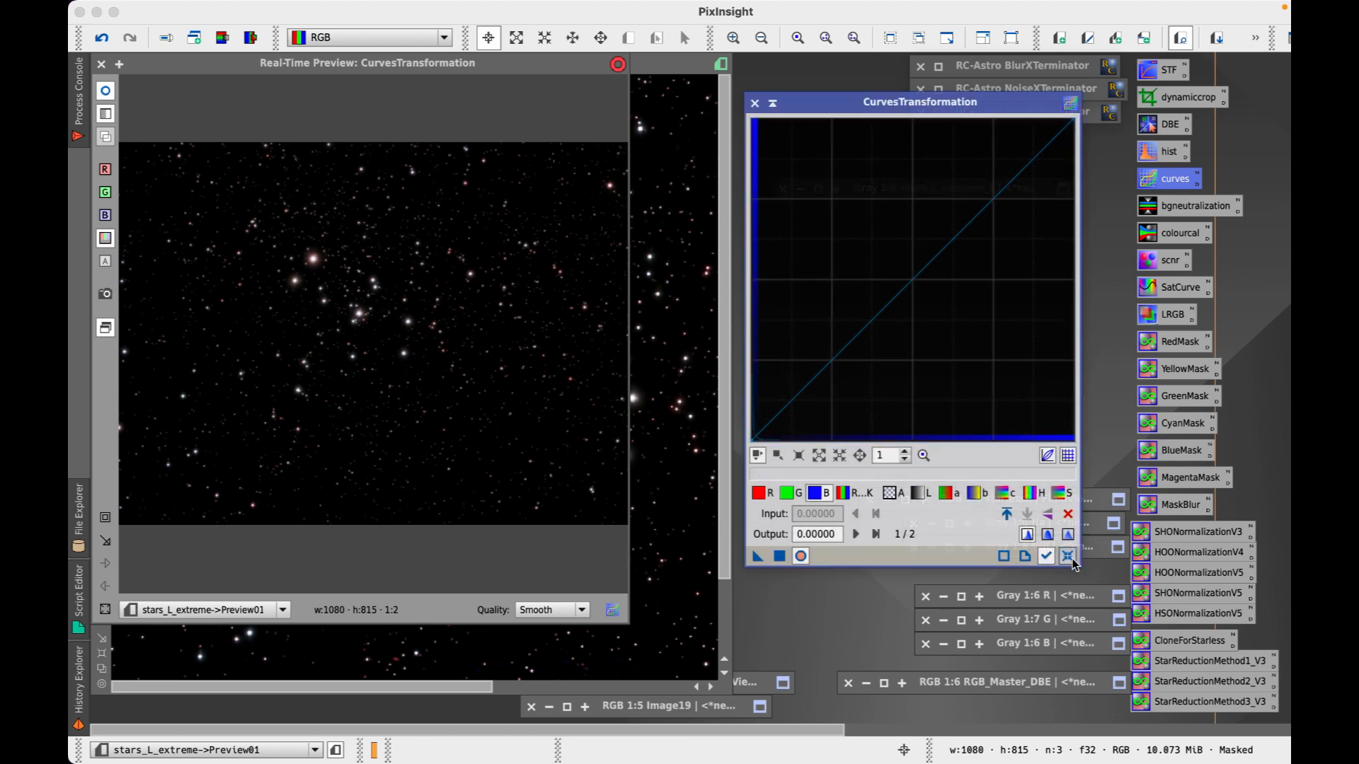
pyautogui.click(857, 494)
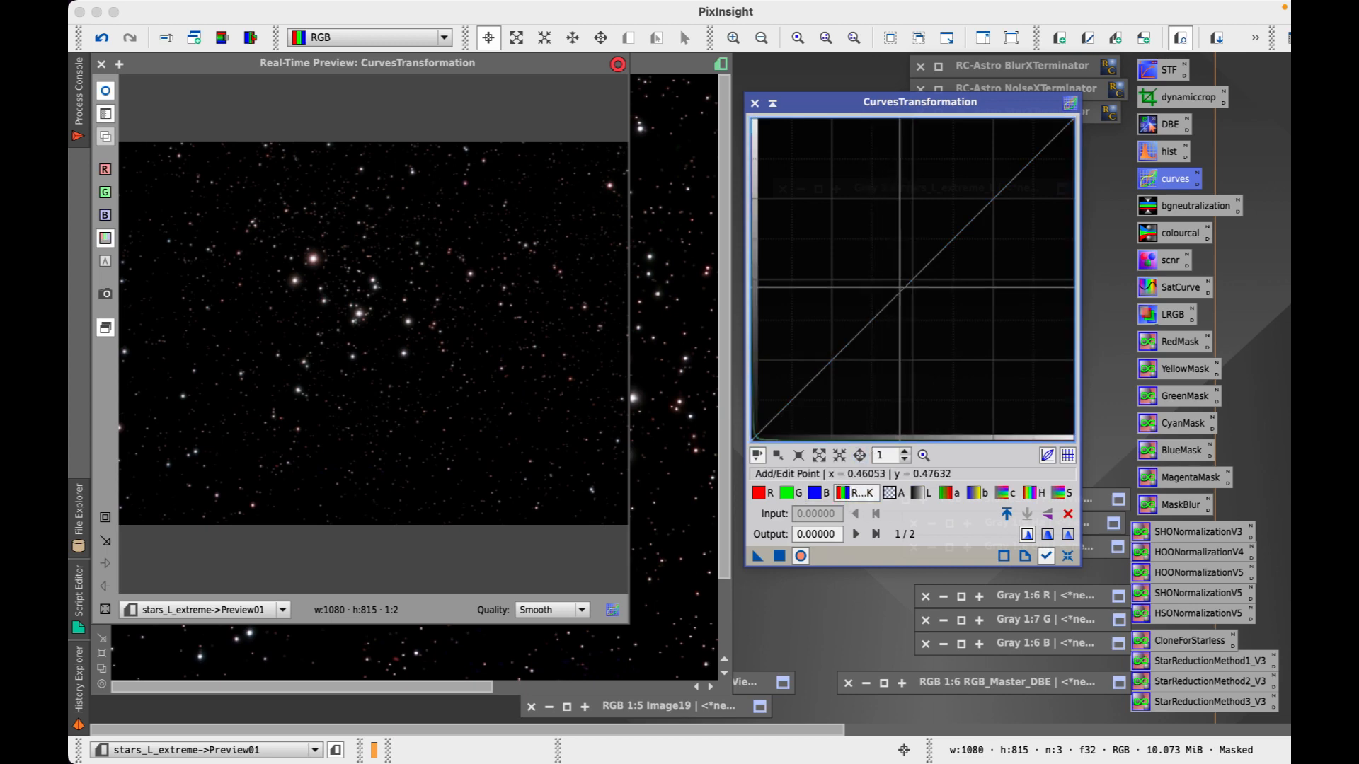
pyautogui.click(843, 348)
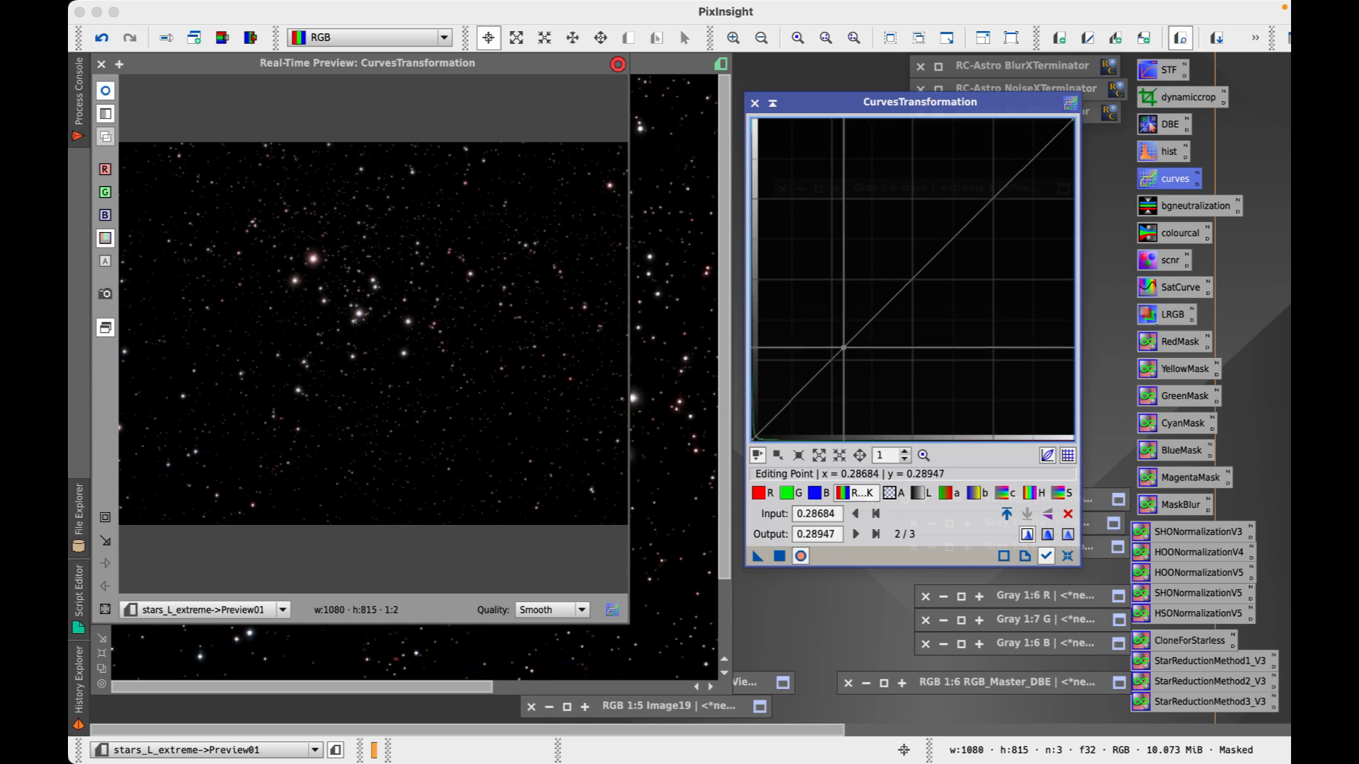
pyautogui.moveTo(843, 347); pyautogui.dragTo(809, 398)
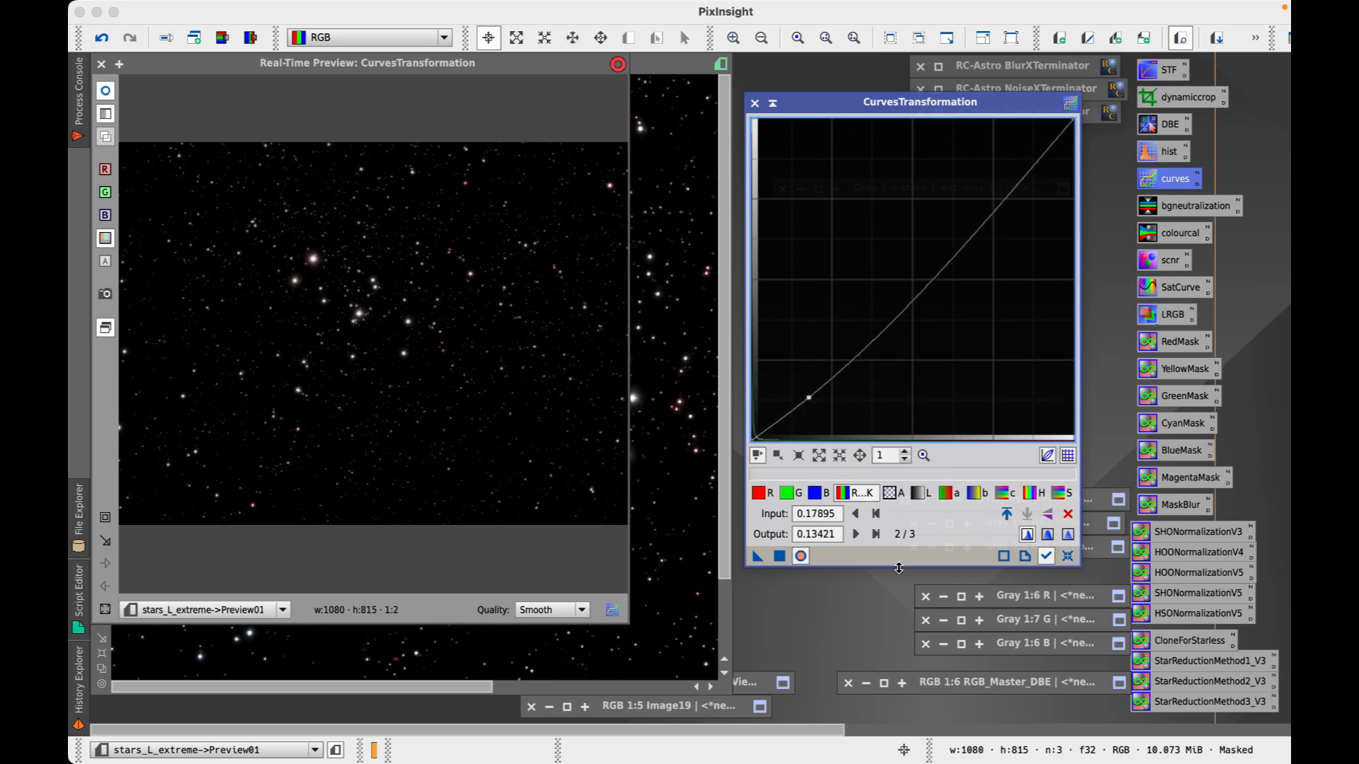
# - Apply the RGB/K curve to stars_L_extreme, close the real-time preview, and reset the curve settings
pyautogui.click(778, 556)
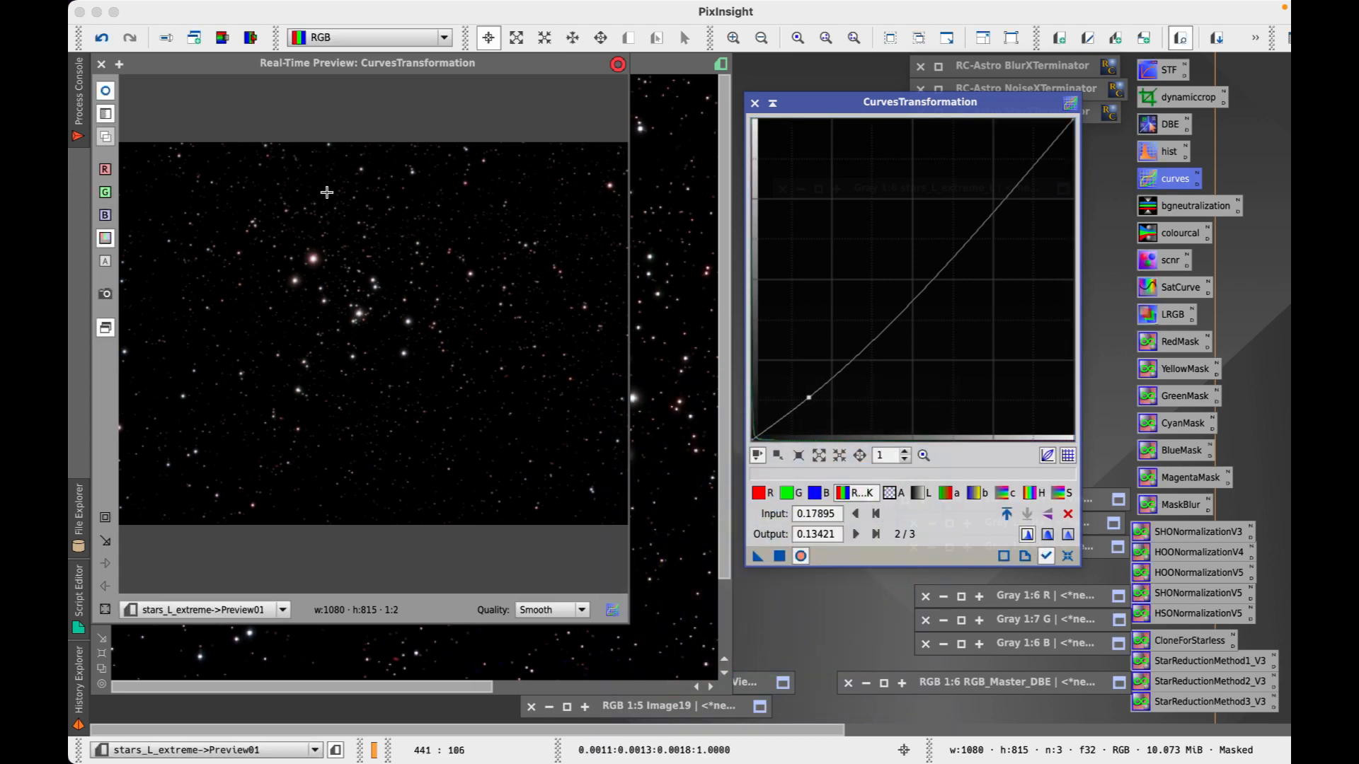
pyautogui.click(101, 65)
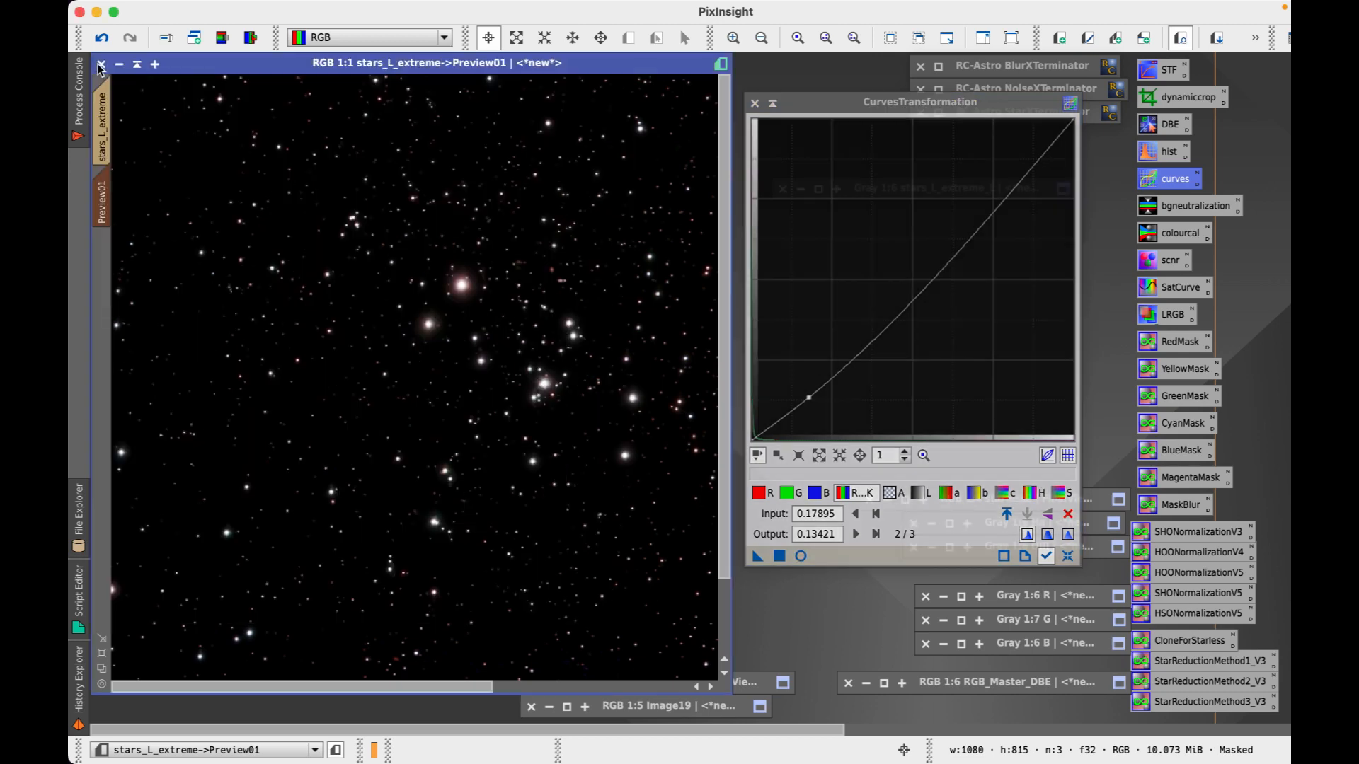
pyautogui.click(106, 120)
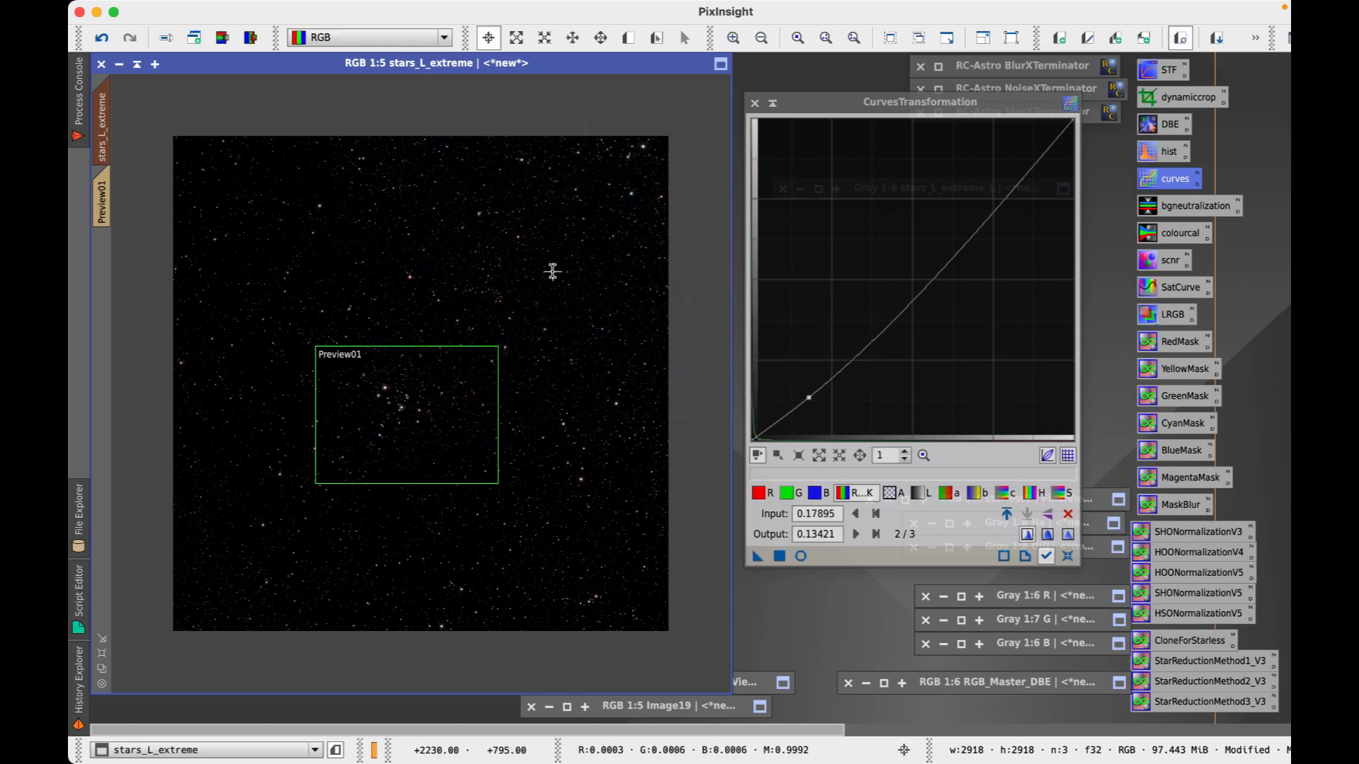
pyautogui.click(1070, 557)
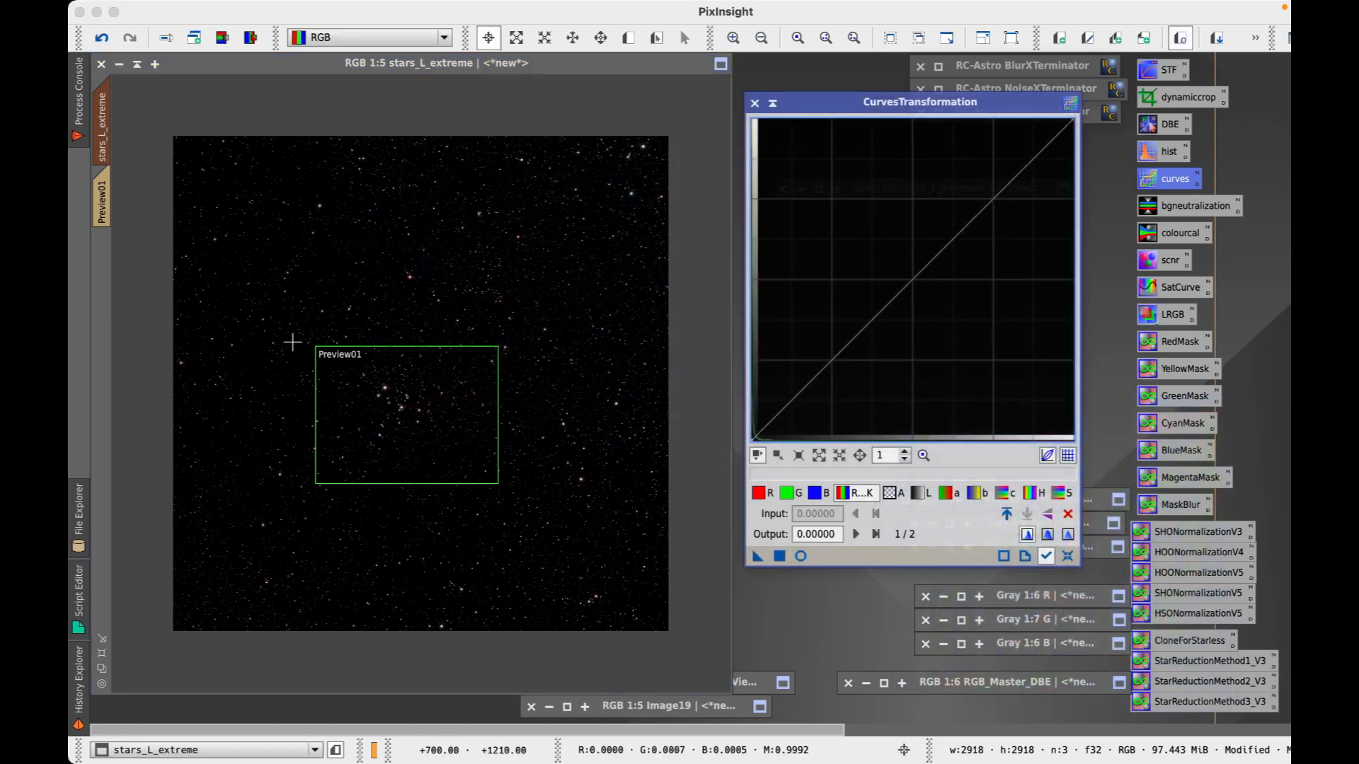
# - Delete Preview01 from stars_L_extreme and display the full image at 1:1
pyautogui.click(106, 204)
pyautogui.rightClick(106, 203)
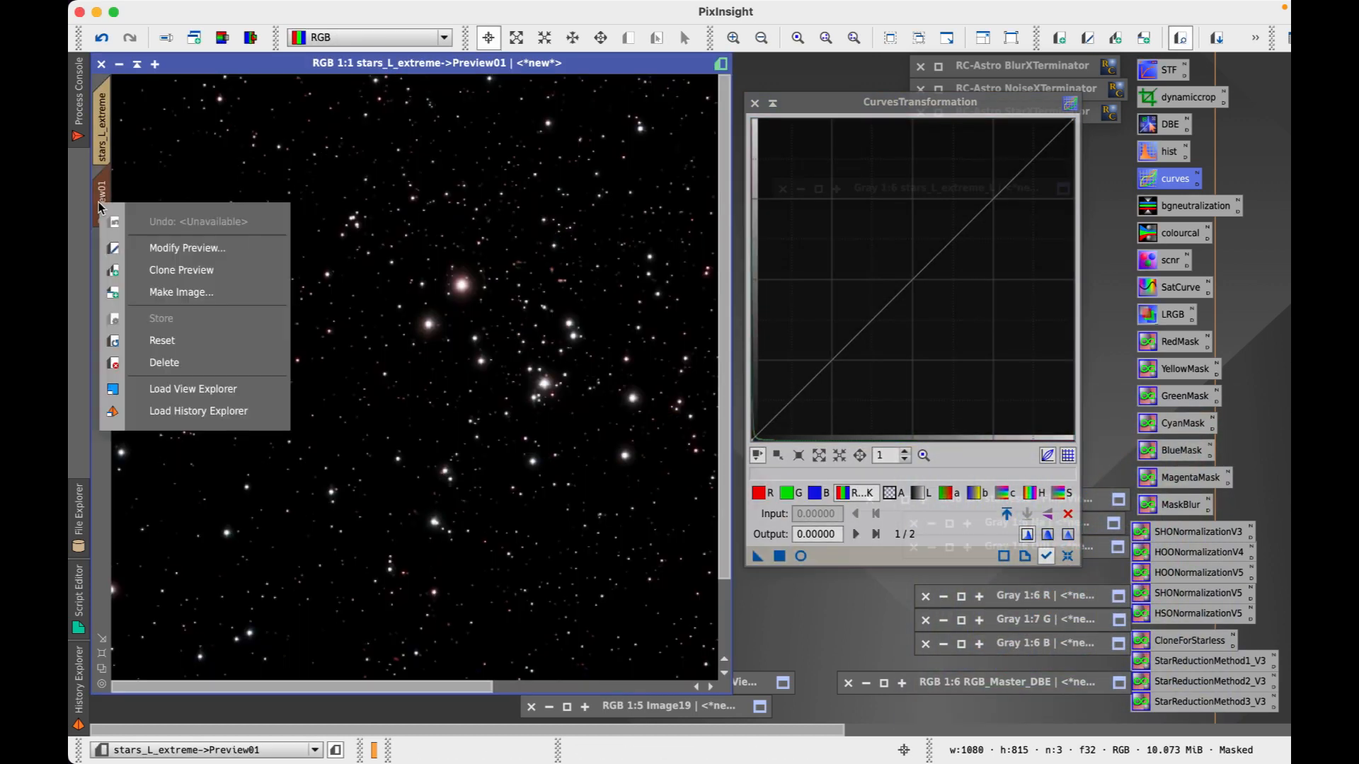
pyautogui.click(199, 361)
pyautogui.hotkey('ctrl', '1')
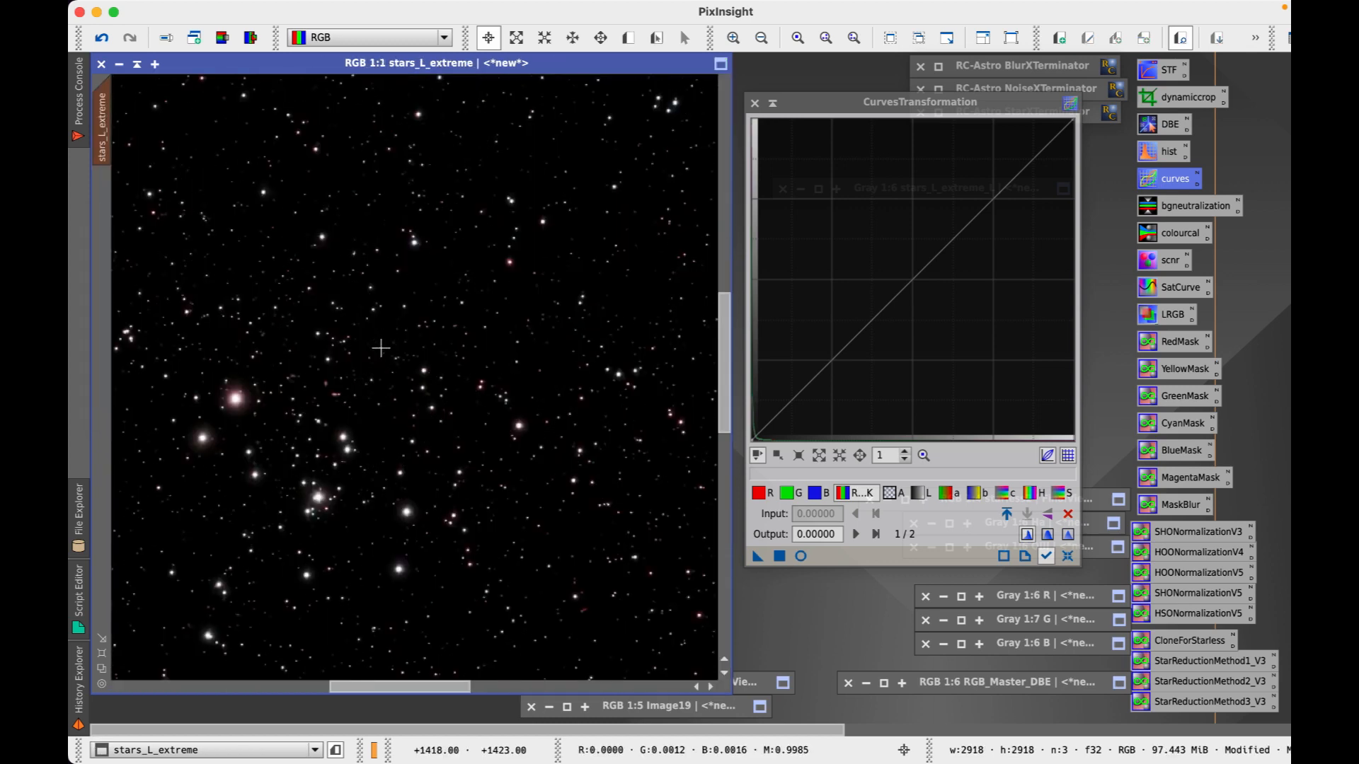
# - Compare the stars before and after the curves adjustment, and close CurvesTransformation
pyautogui.hotkey('ctrl', 'z')
pyautogui.hotkey('ctrl', 'y')
pyautogui.hotkey('ctrl', 'z')
pyautogui.hotkey('ctrl', 'y')
pyautogui.scroll(-2, 434, 325)
pyautogui.click(753, 103)
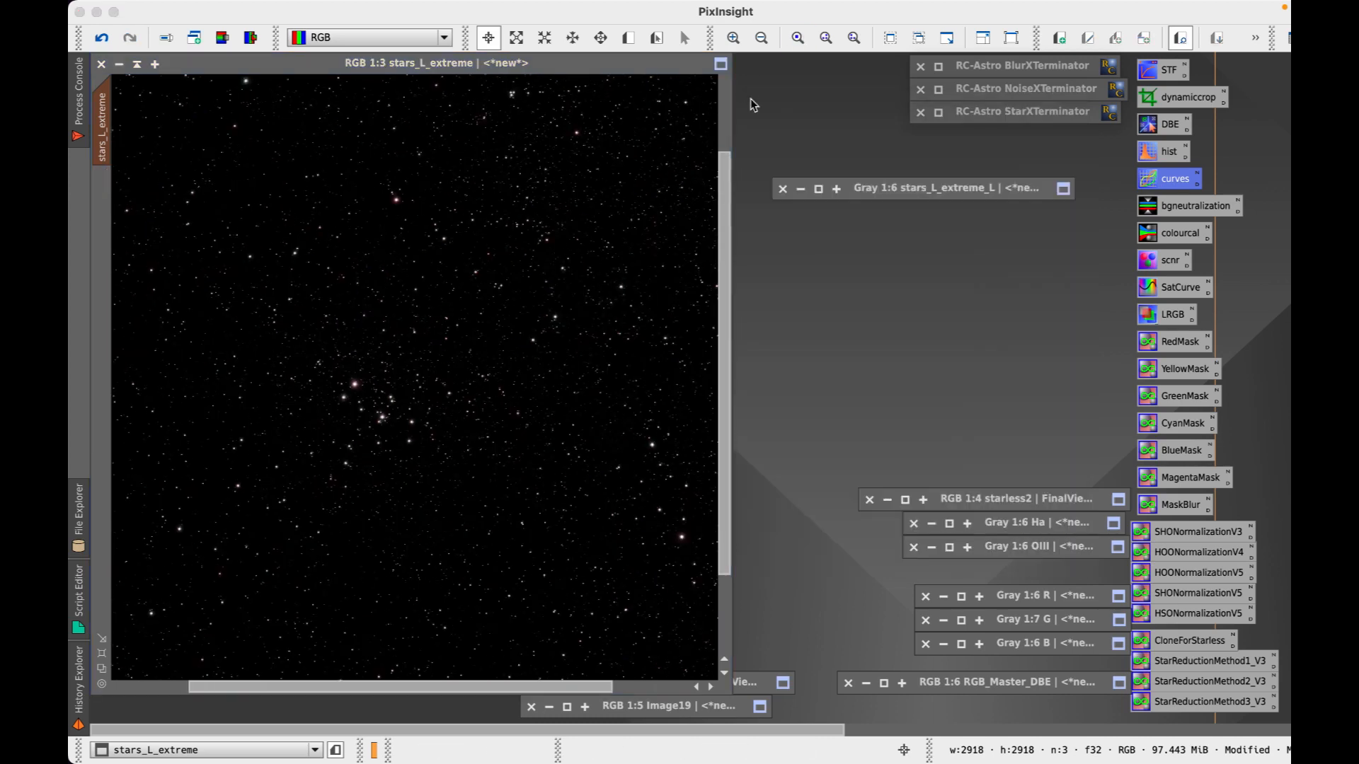
# - Close the stars_L_extreme_L mask image, accepting that its mask reference is broken
pyautogui.click(306, 253)
pyautogui.click(782, 189)
pyautogui.click(783, 429)
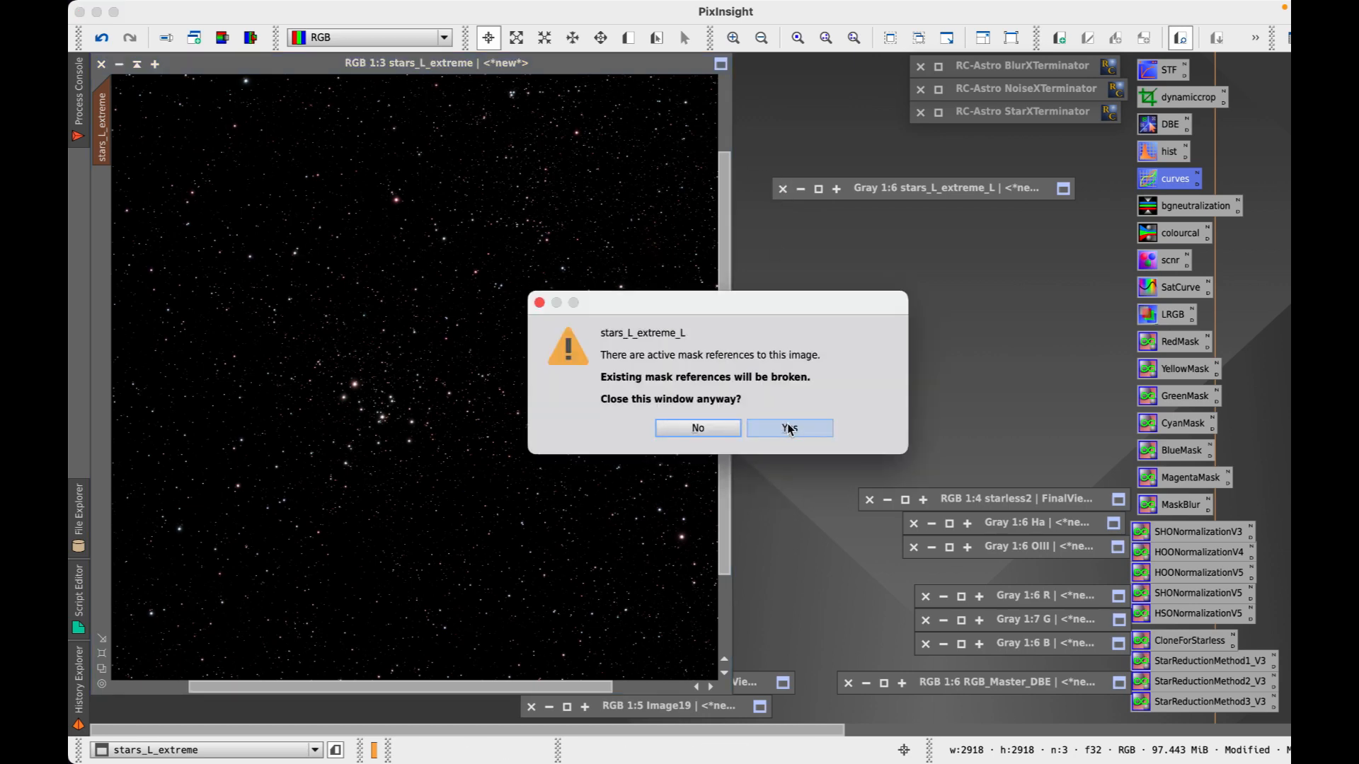
pyautogui.click(773, 414)
# - Rename the stars_L_extreme image as stars and collapse its window to an icon
pyautogui.moveTo(248, 62); pyautogui.dragTo(368, 89)
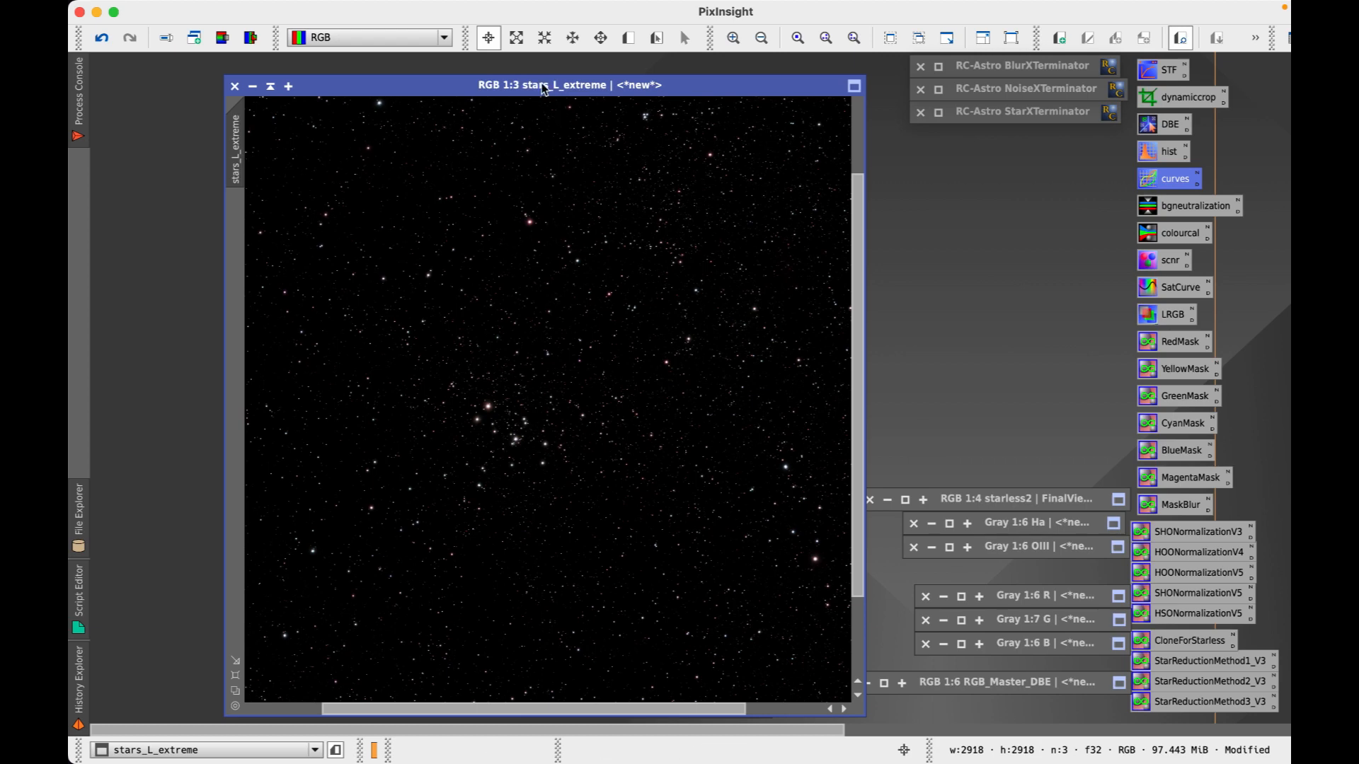
pyautogui.moveTo(540, 92); pyautogui.dragTo(907, 69)
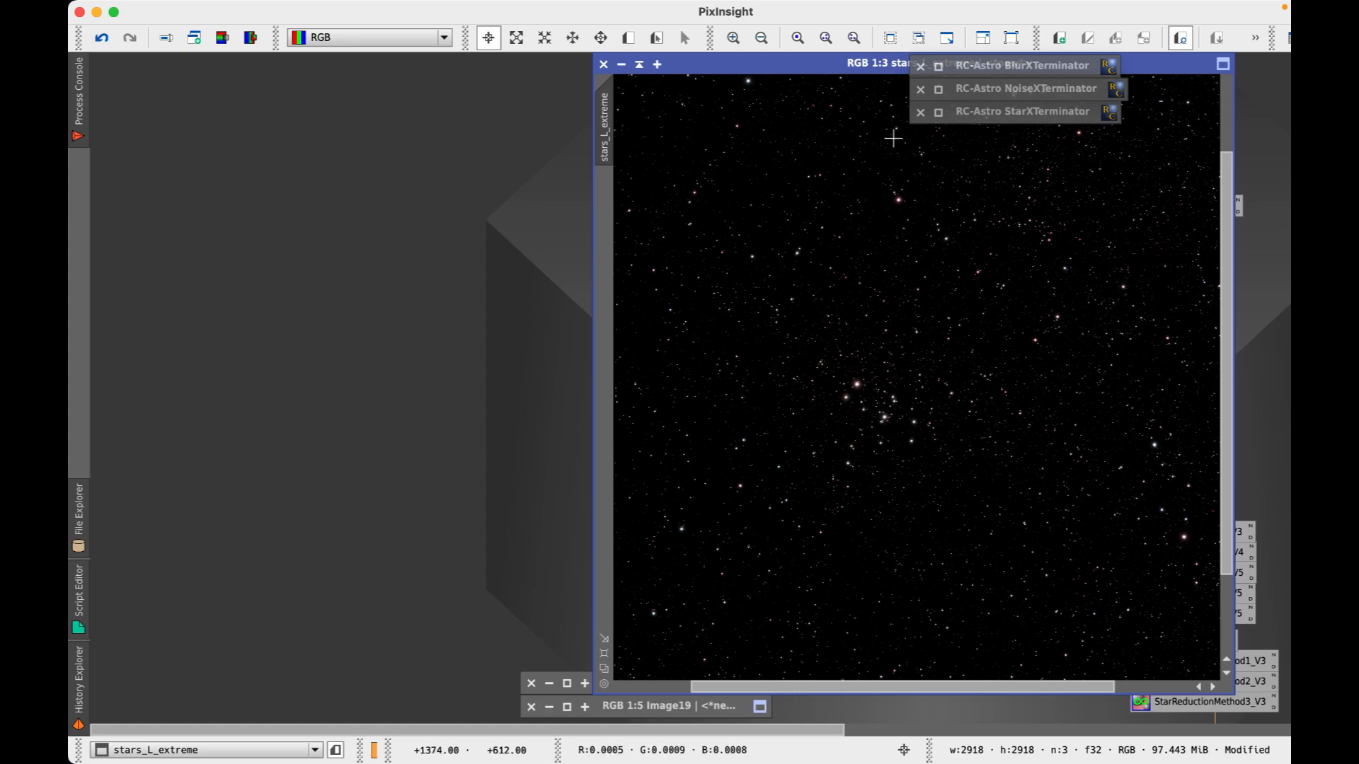
pyautogui.moveTo(885, 60); pyautogui.dragTo(617, 92)
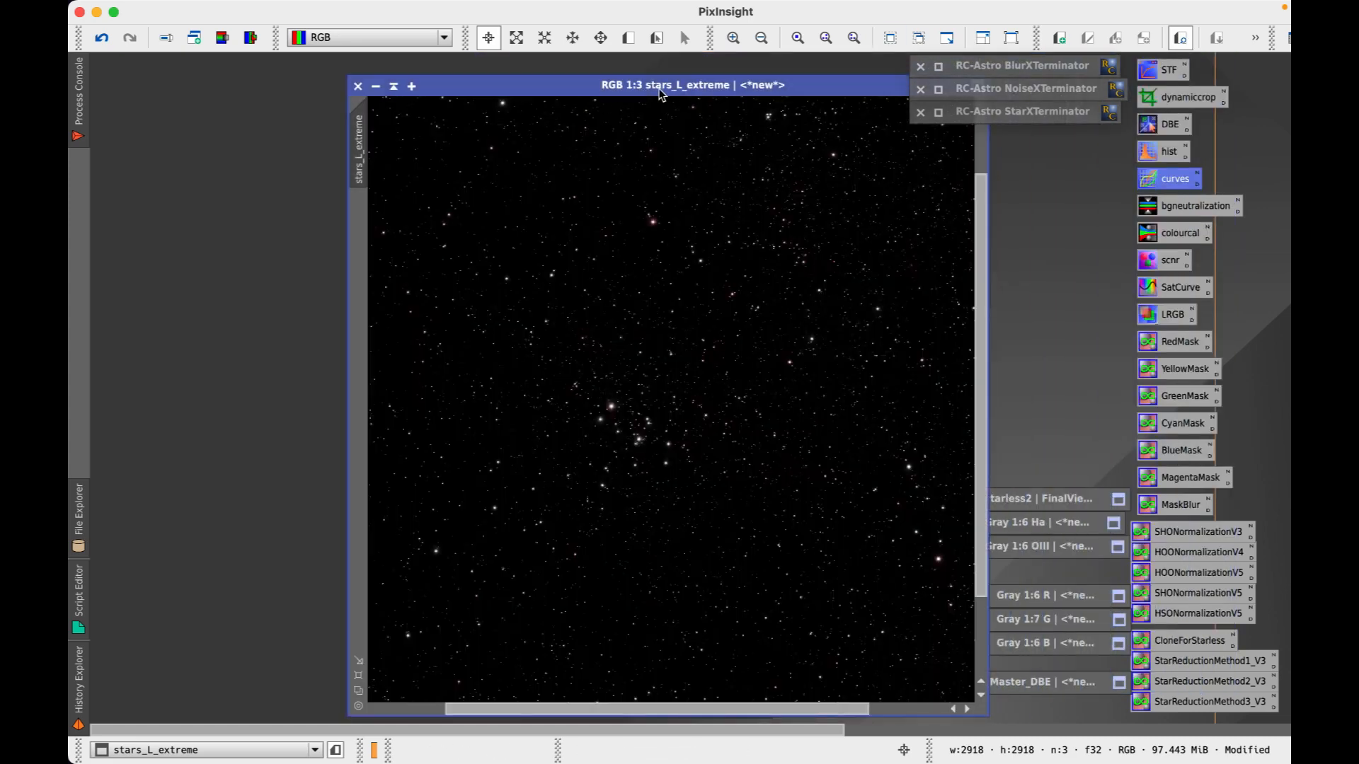
pyautogui.click(165, 38)
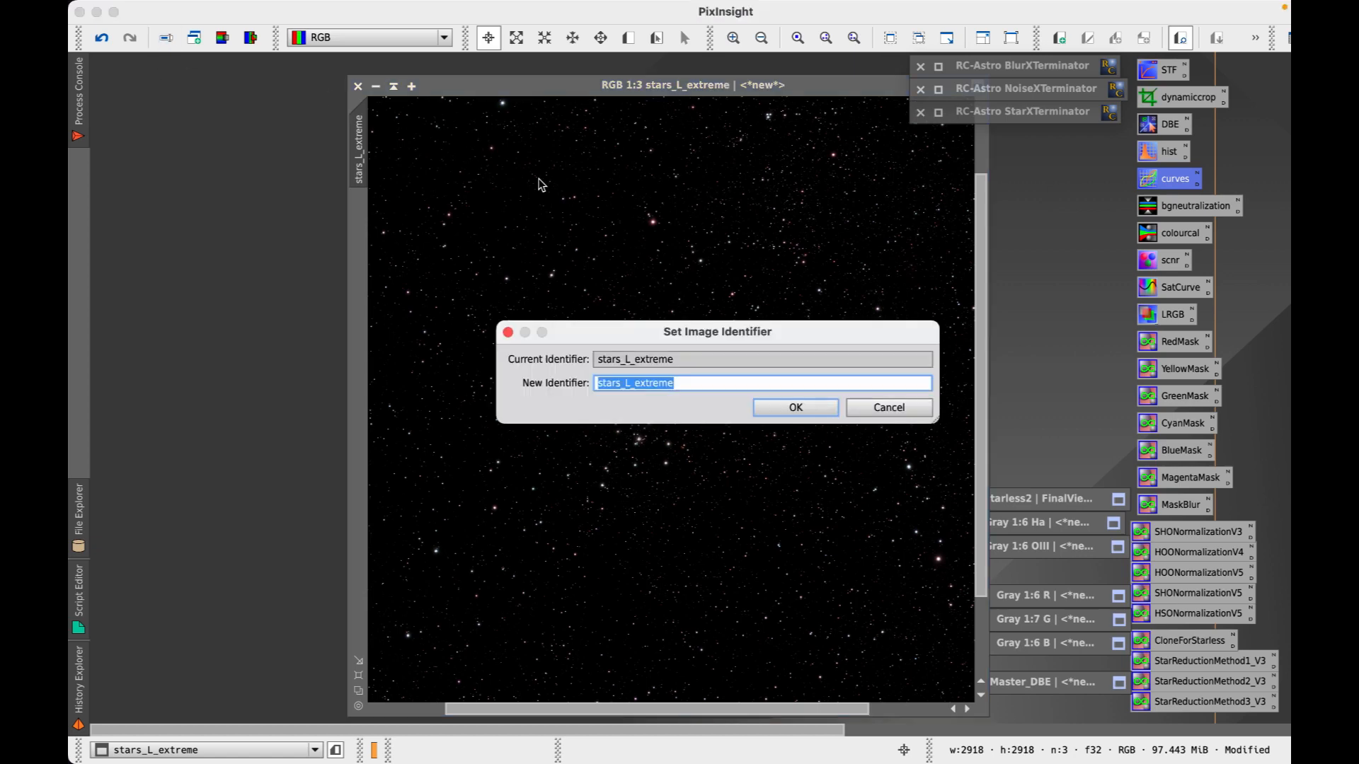
pyautogui.write('stars')
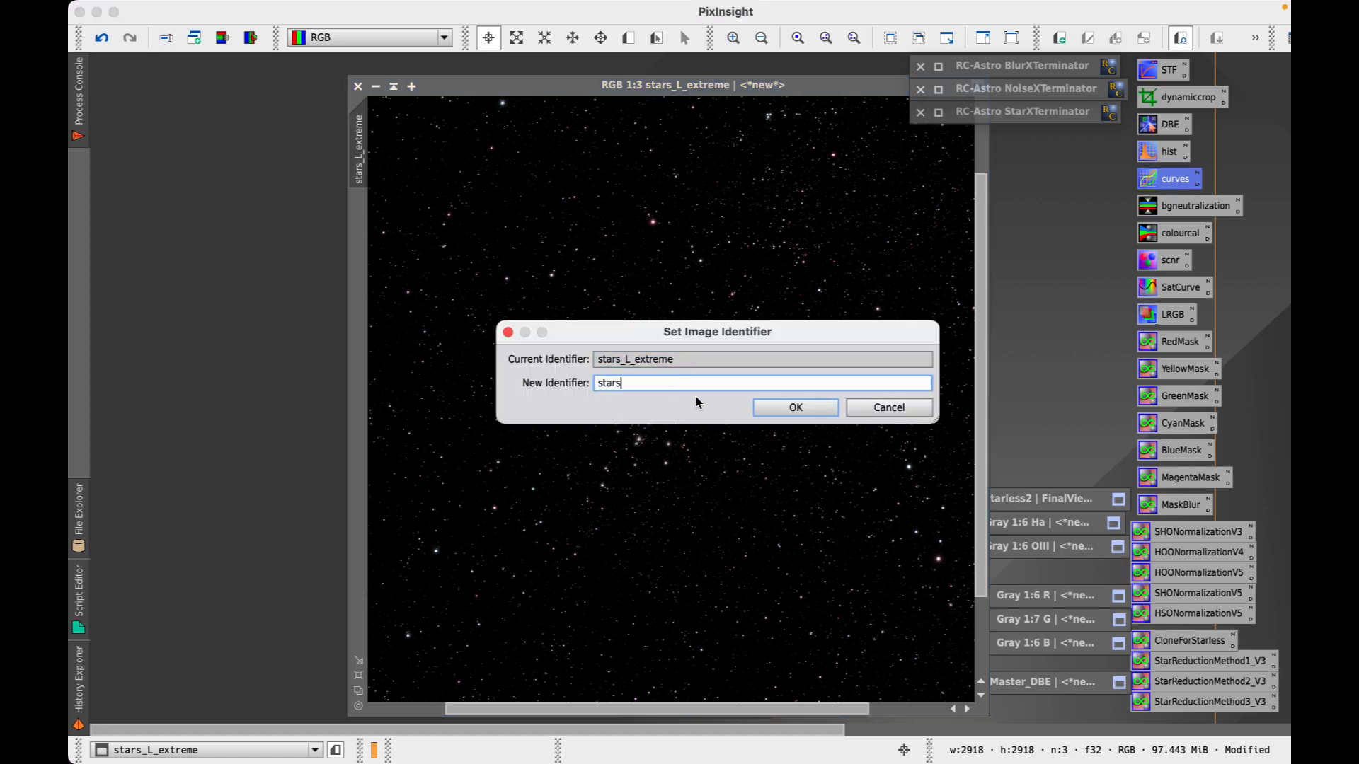
pyautogui.press('Return')
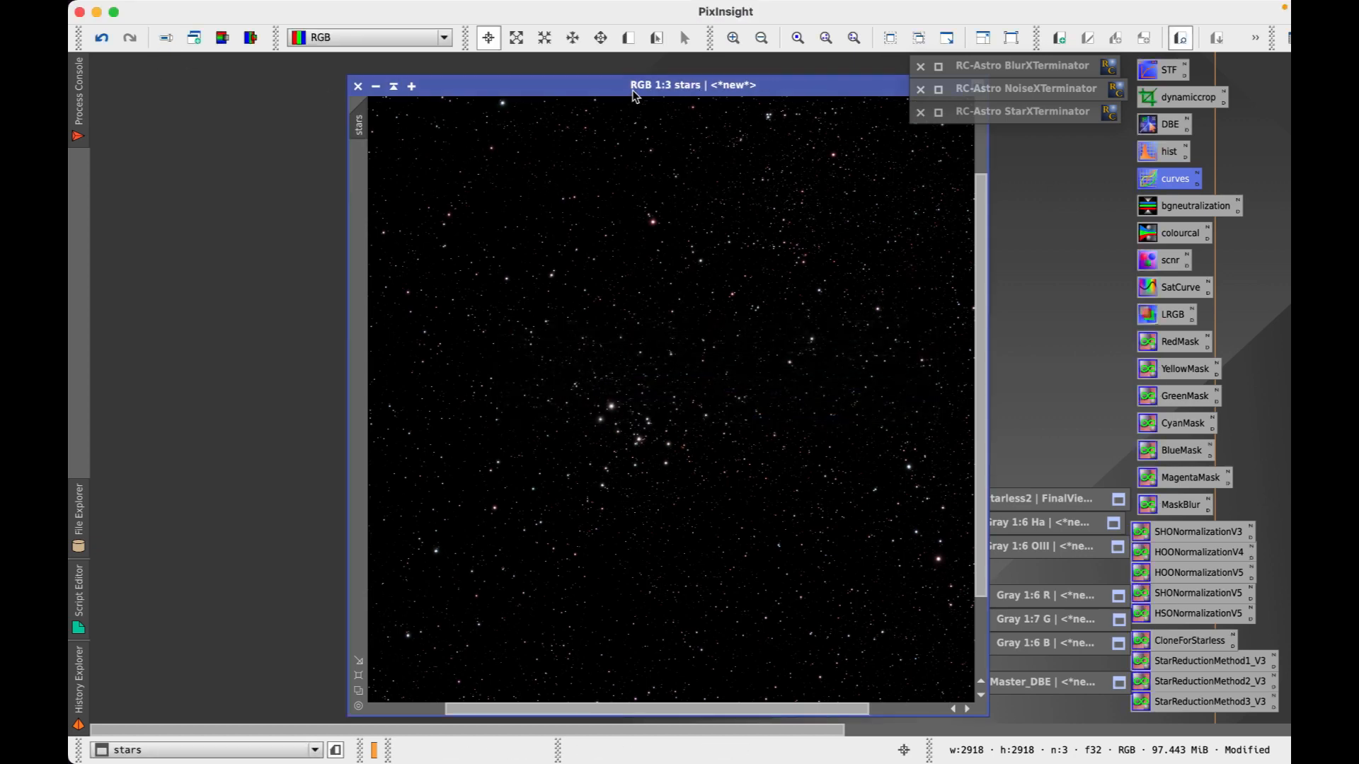
pyautogui.click(393, 86)
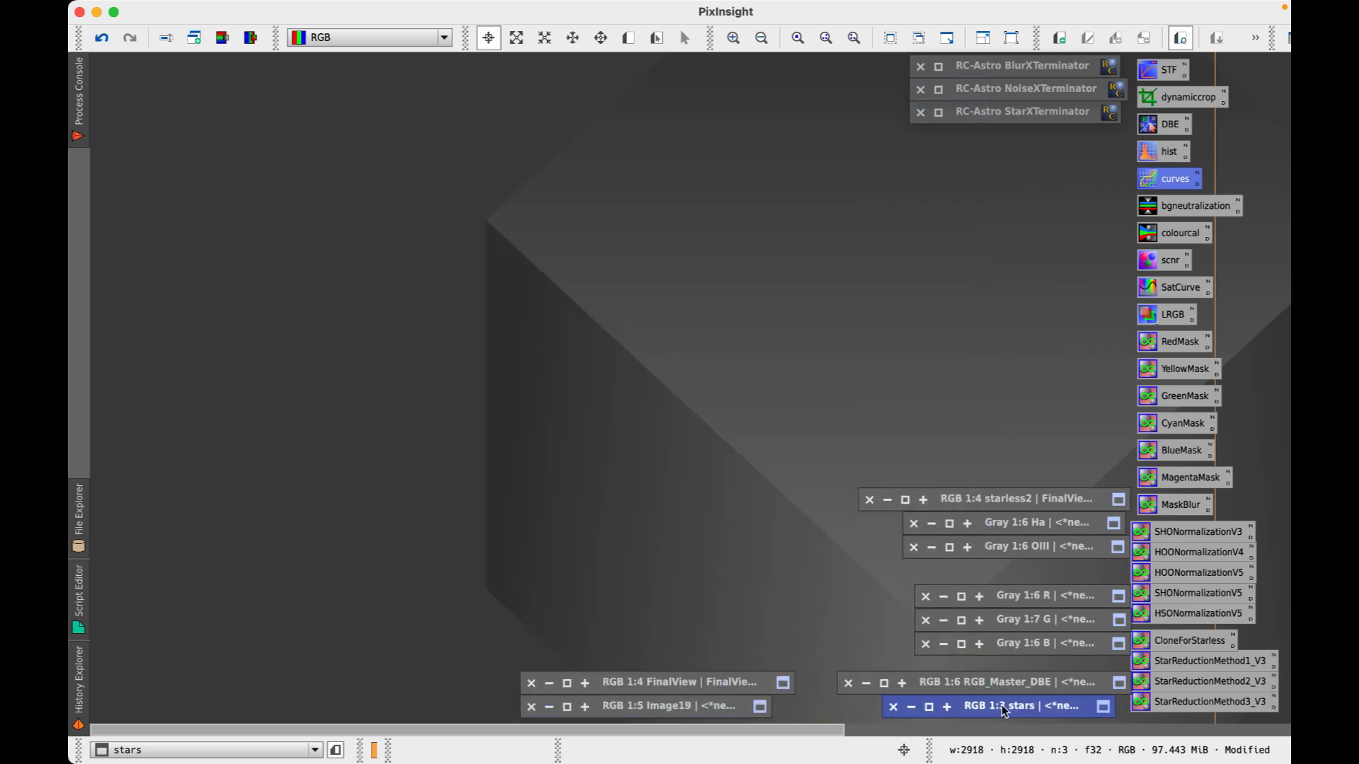
# - Restore the starless2 image and change its identifier to starless
pyautogui.click(905, 499)
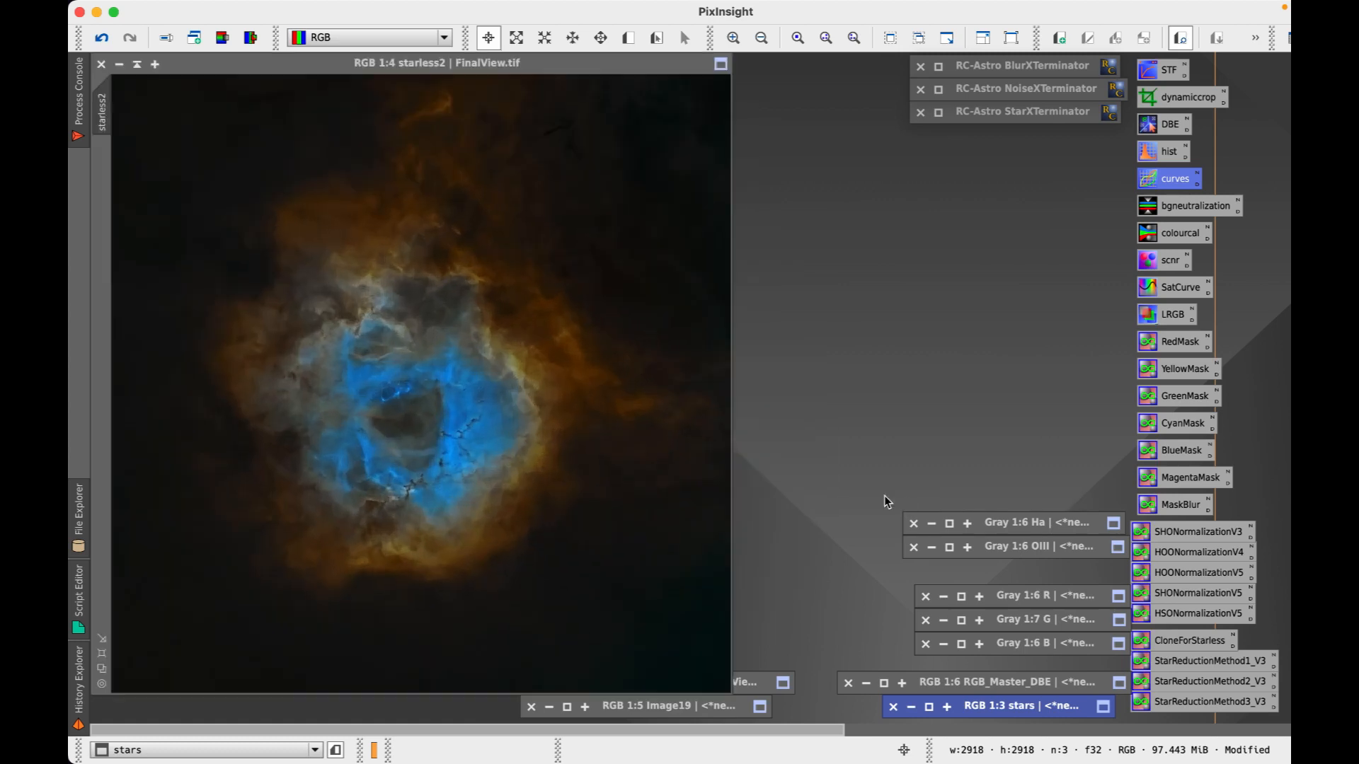
pyautogui.click(169, 40)
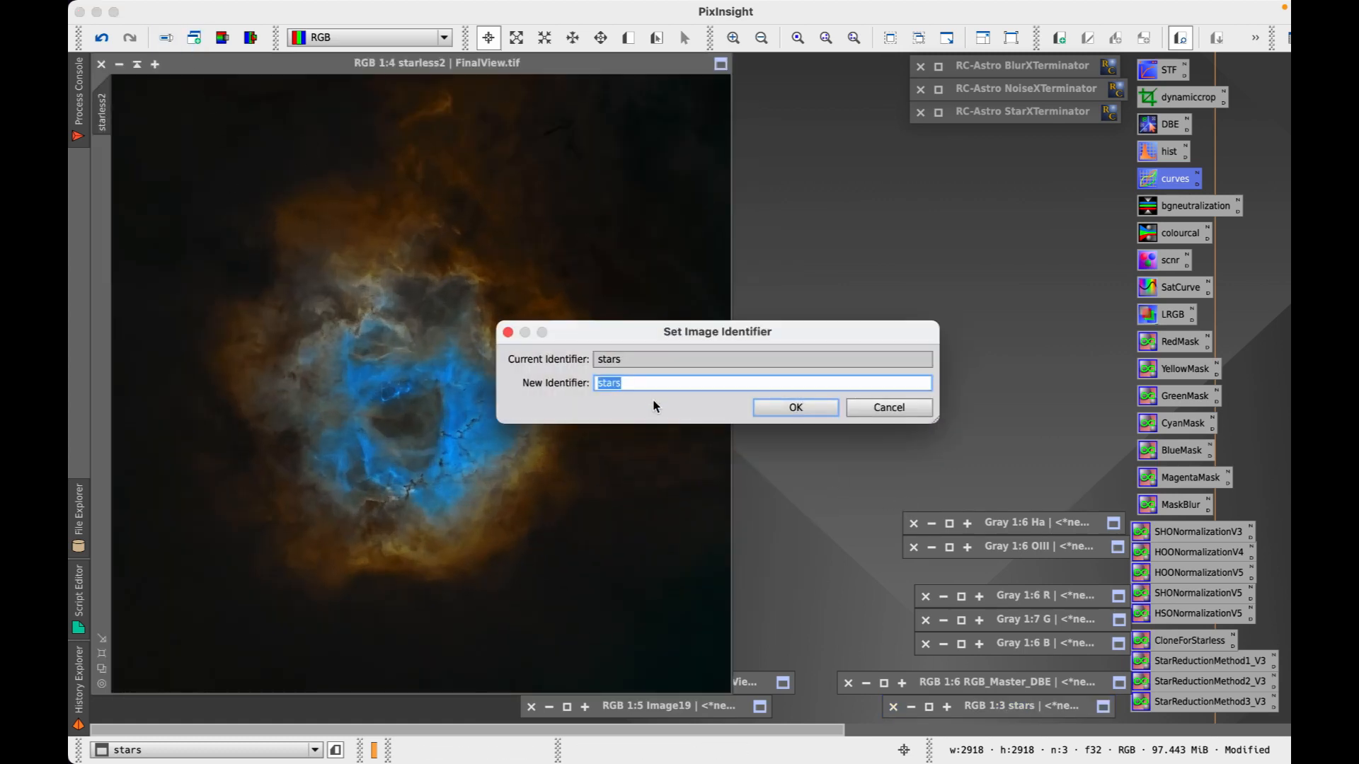
pyautogui.click(888, 408)
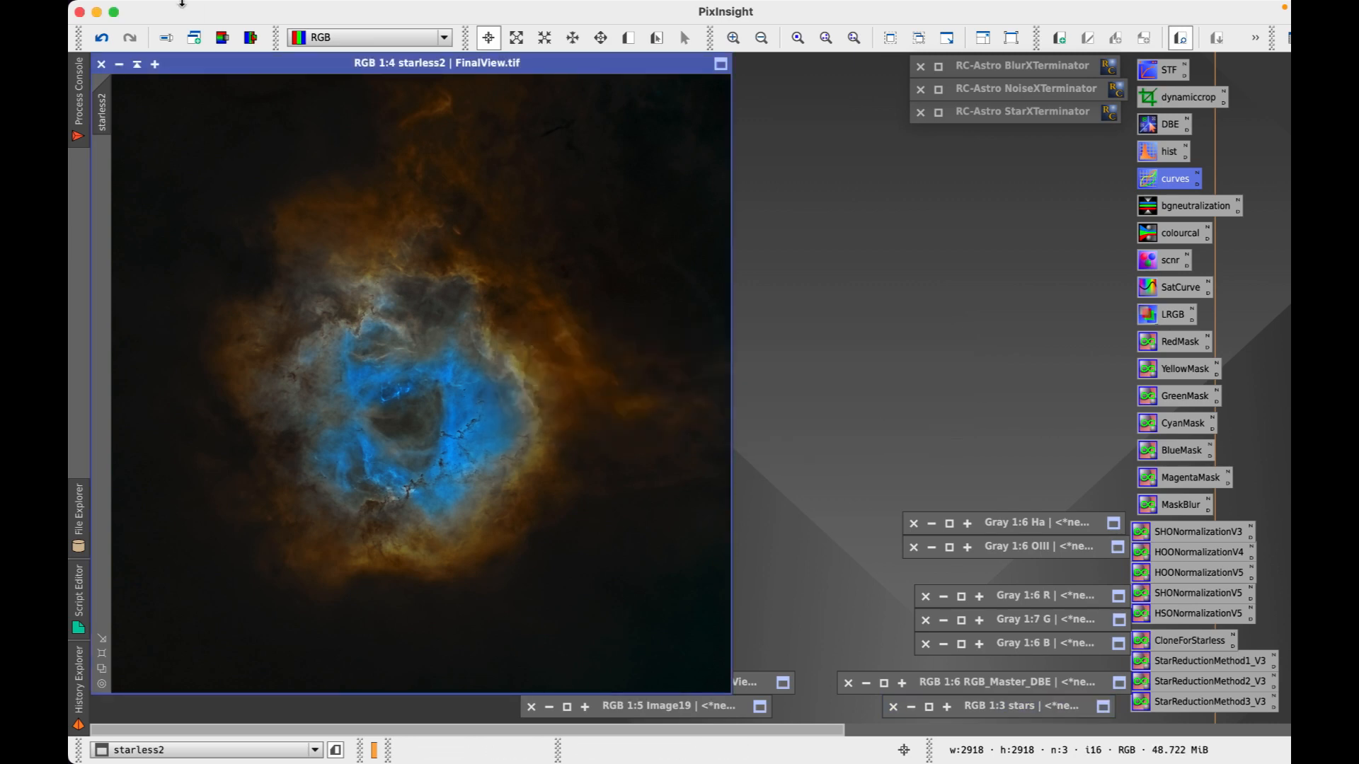
pyautogui.click(167, 40)
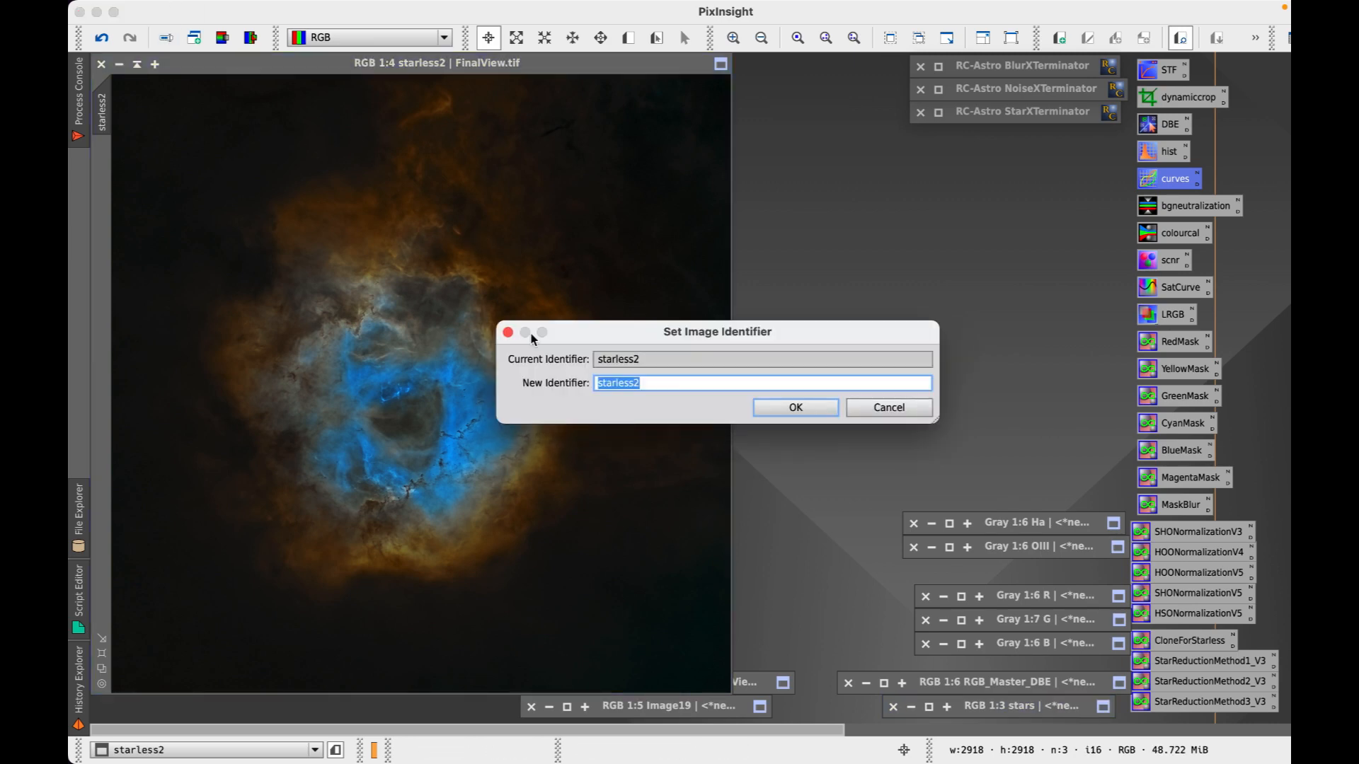
pyautogui.write('st')
pyautogui.press('Return')
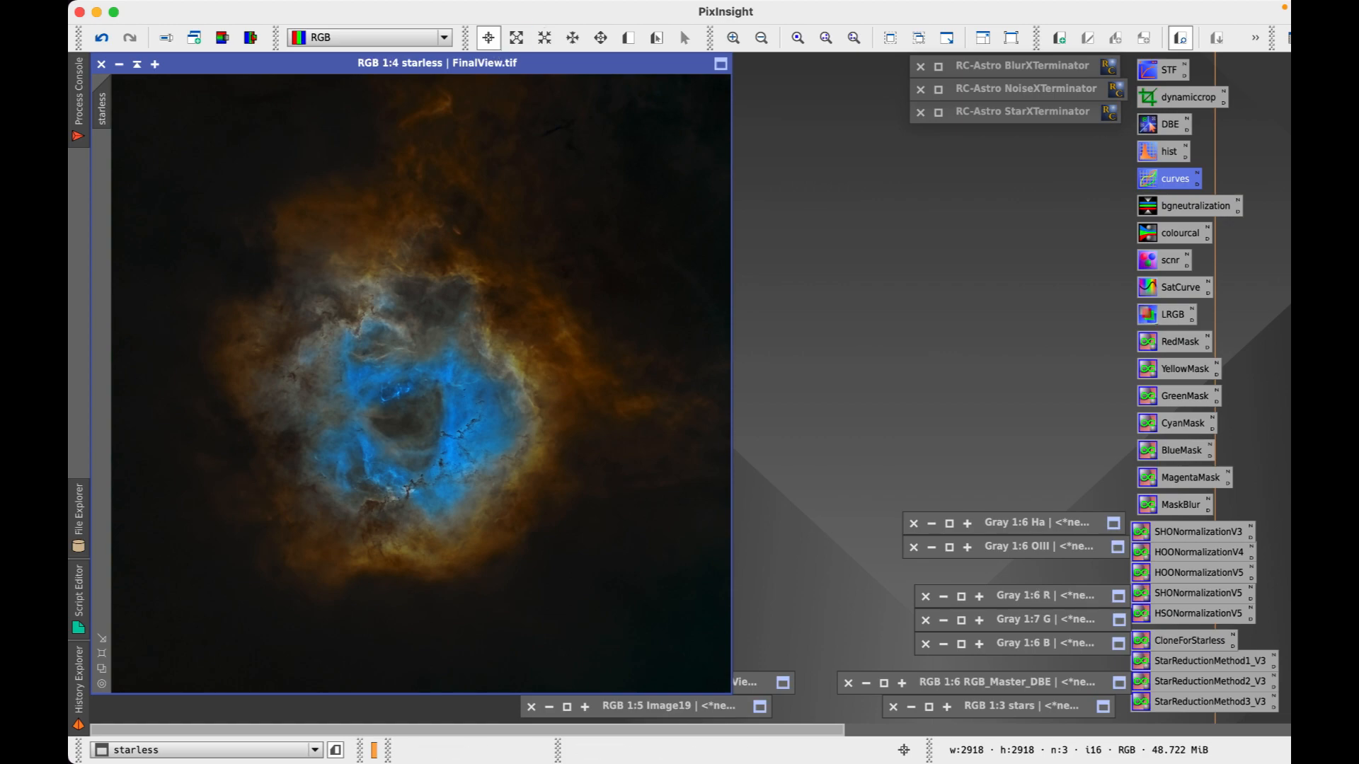
# - Switch to the browser and copy the expression ~((~starless)*(~stars)) from step 23 of Rosette Nebula Process Document.pdf
pyautogui.click(391, 722)
pyautogui.scroll(-15, 560, 454)
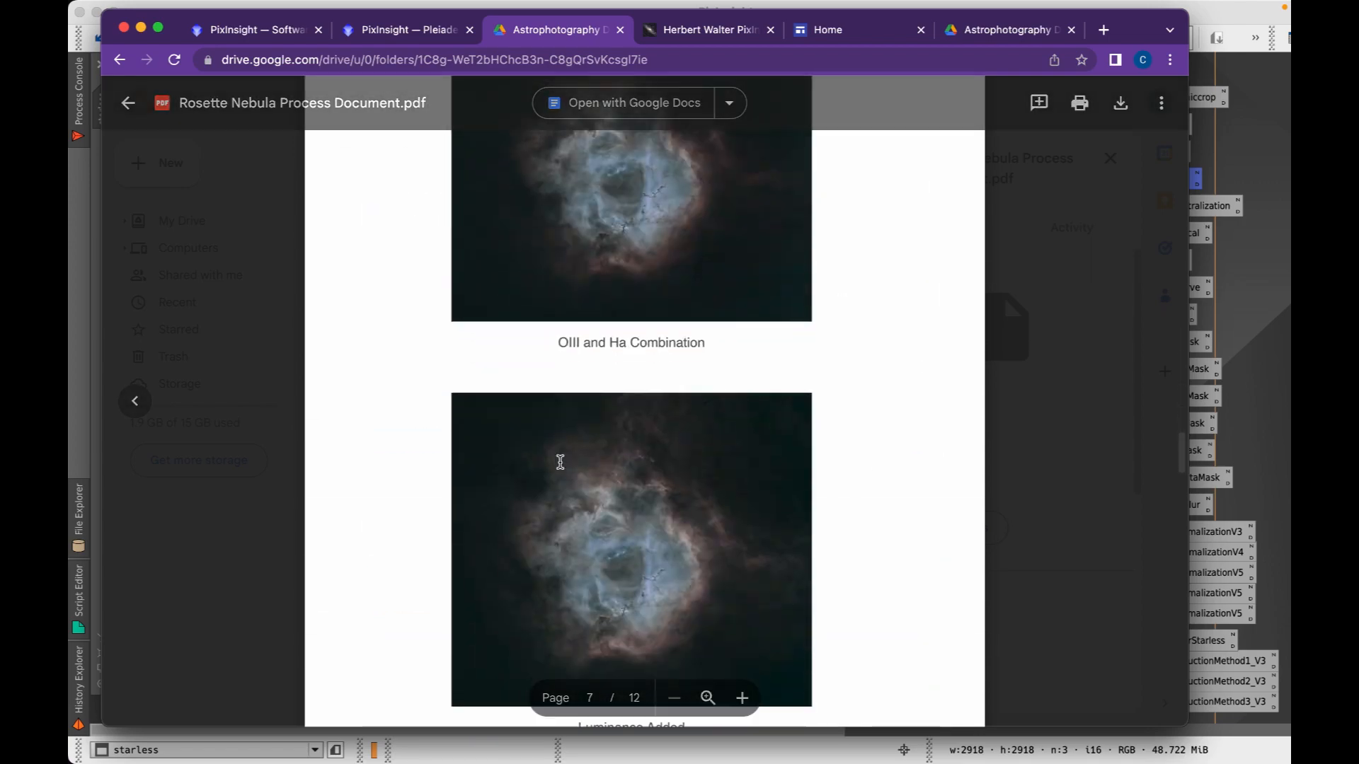
pyautogui.scroll(-20, 560, 461)
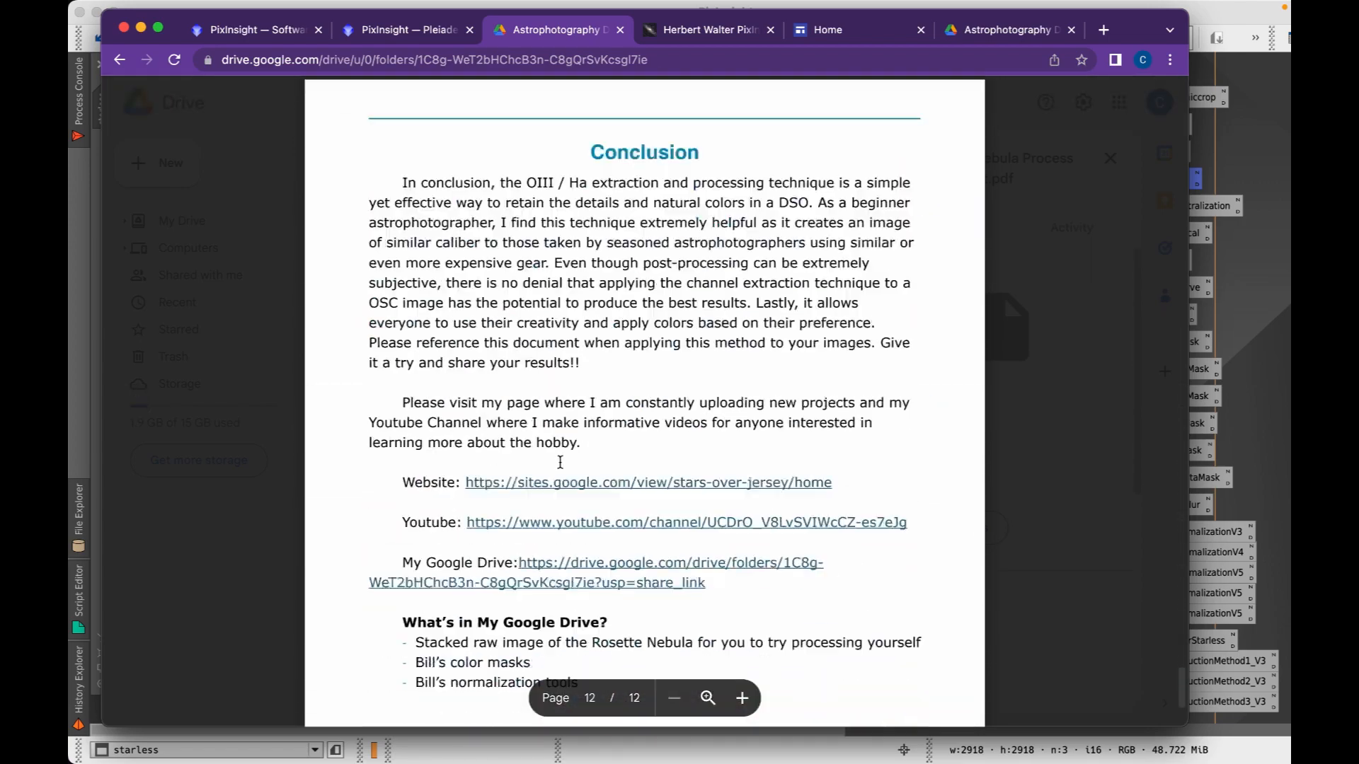
pyautogui.scroll(6, 560, 461)
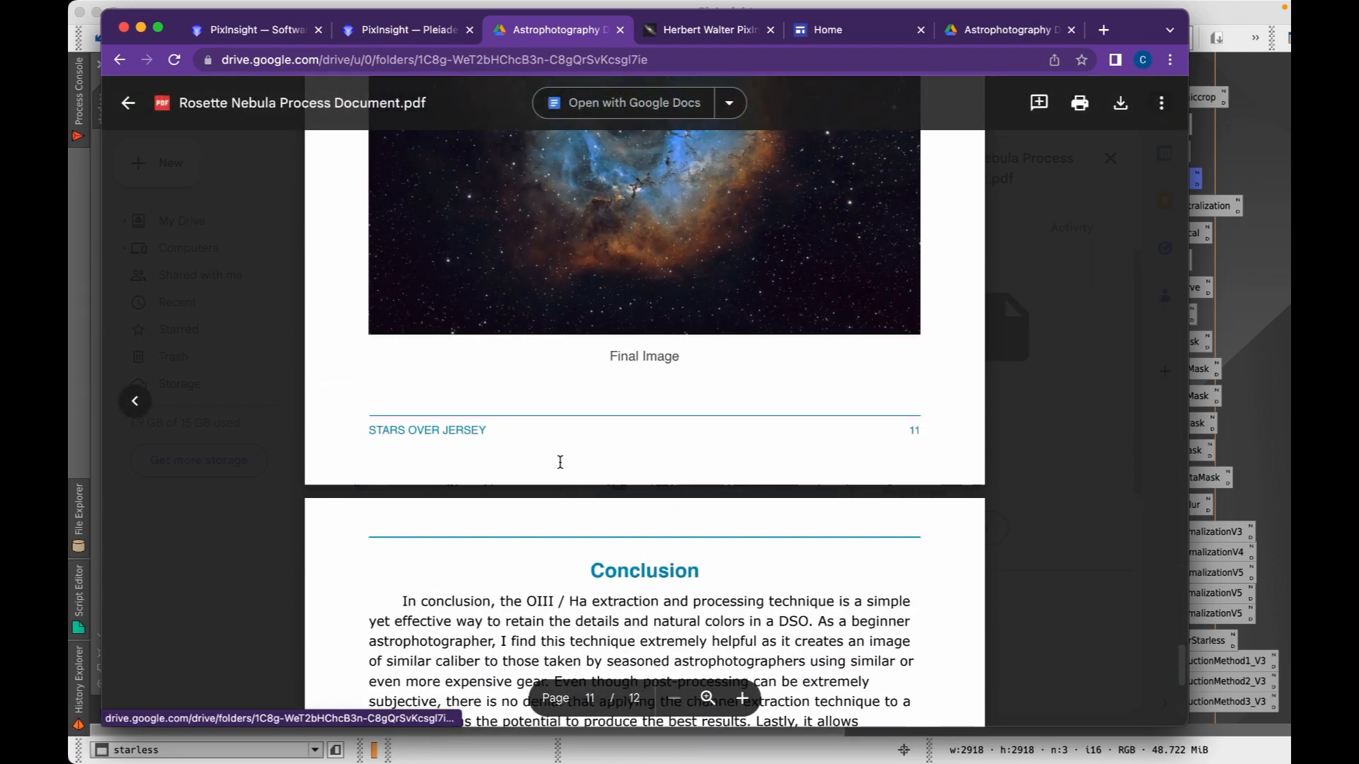
pyautogui.scroll(15, 560, 462)
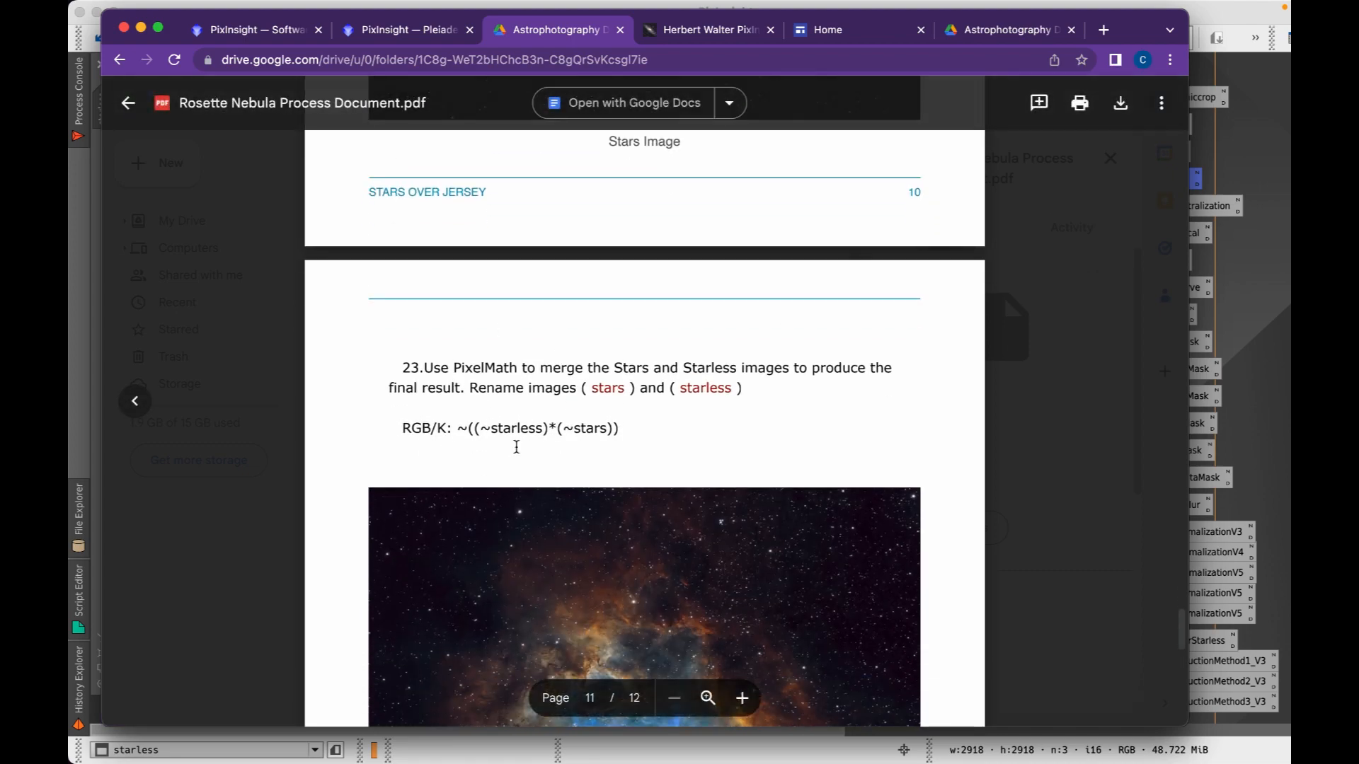
pyautogui.moveTo(457, 429); pyautogui.dragTo(619, 428)
pyautogui.press('super+c')
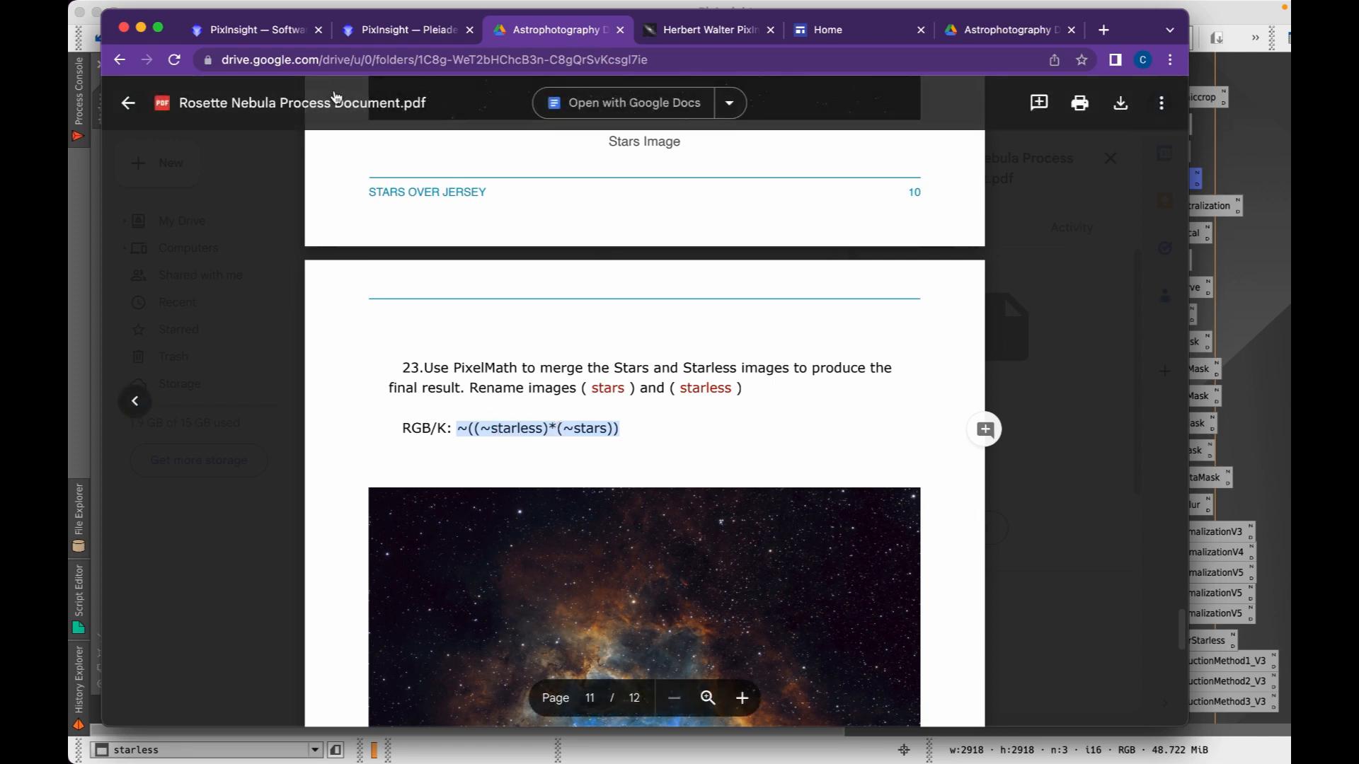
pyautogui.click(141, 28)
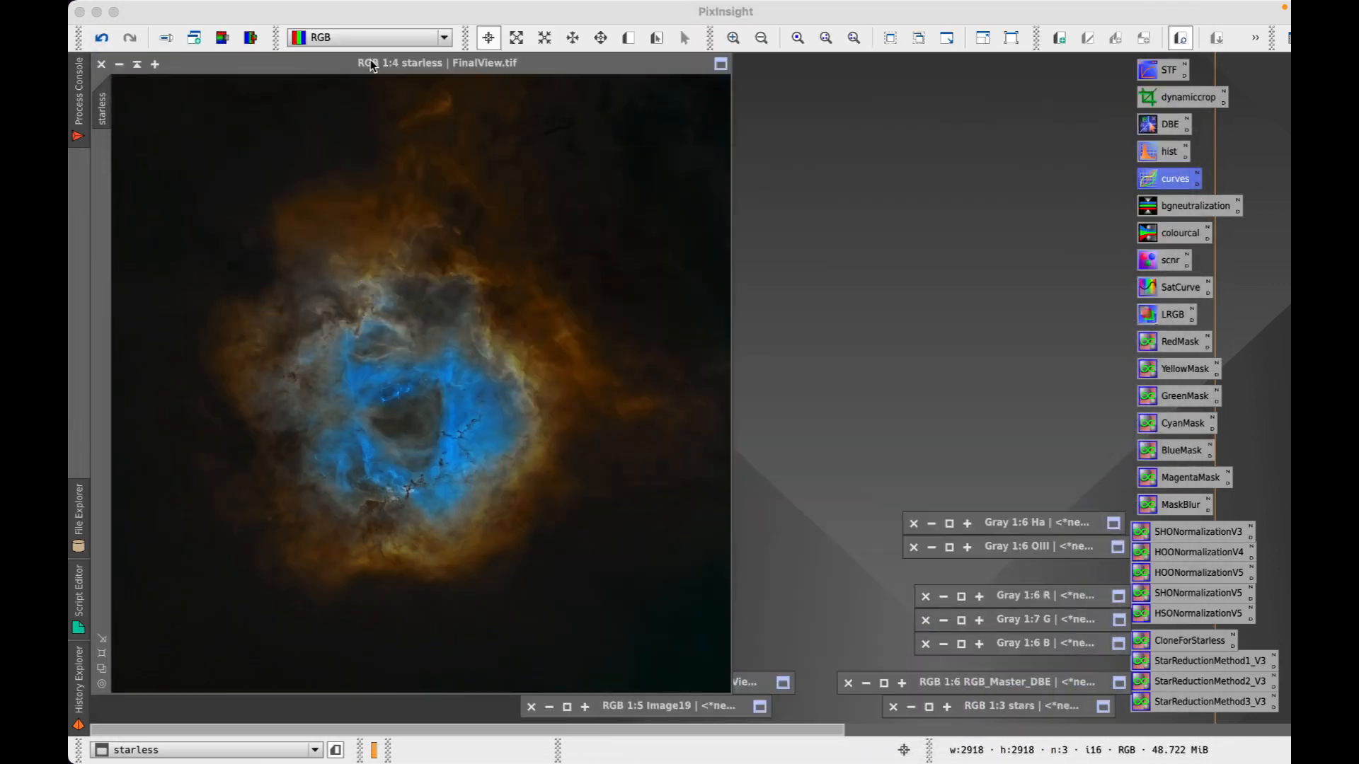
# - Switch back to PixInsight, open PixelMath, and reset it to clear the HOO normalization expression
pyautogui.click(368, 65)
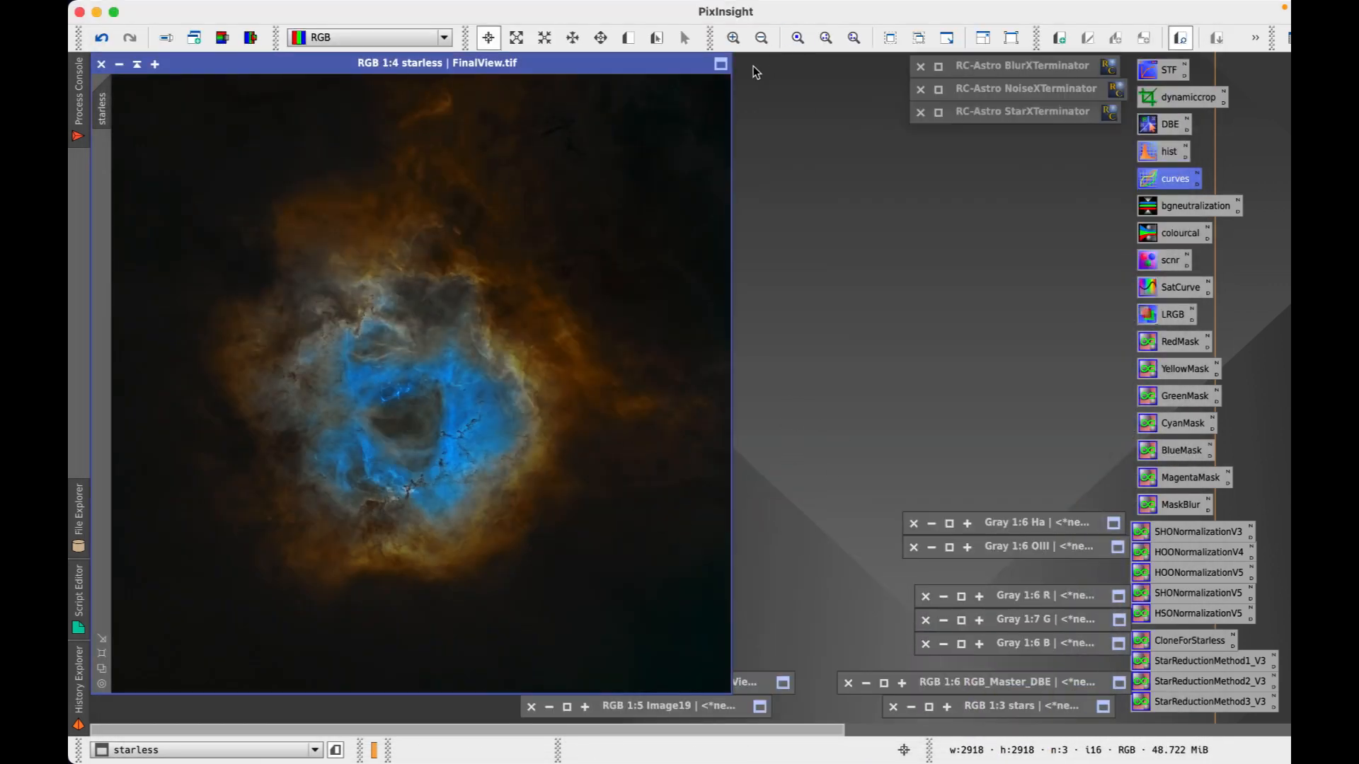
pyautogui.click(458, 10)
pyautogui.moveTo(464, 632)
pyautogui.click(682, 631)
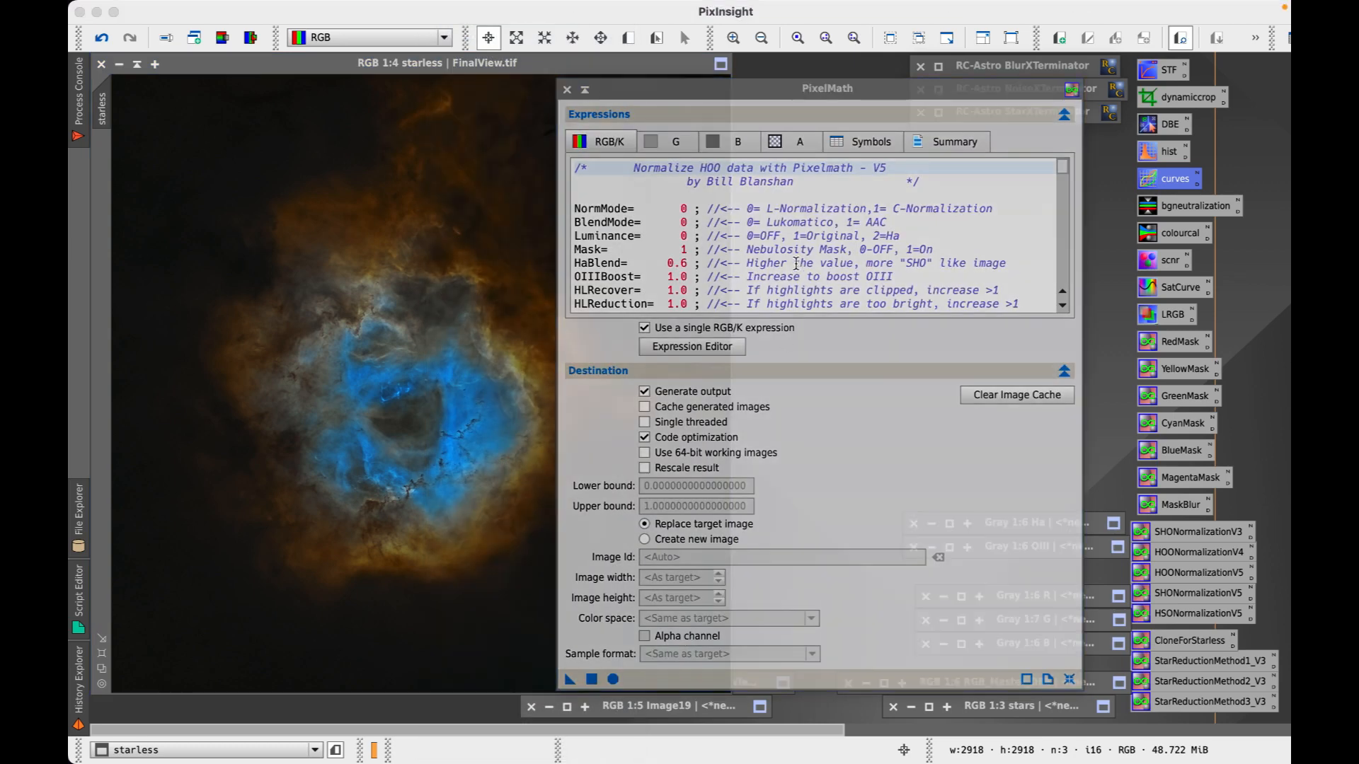
pyautogui.click(1069, 679)
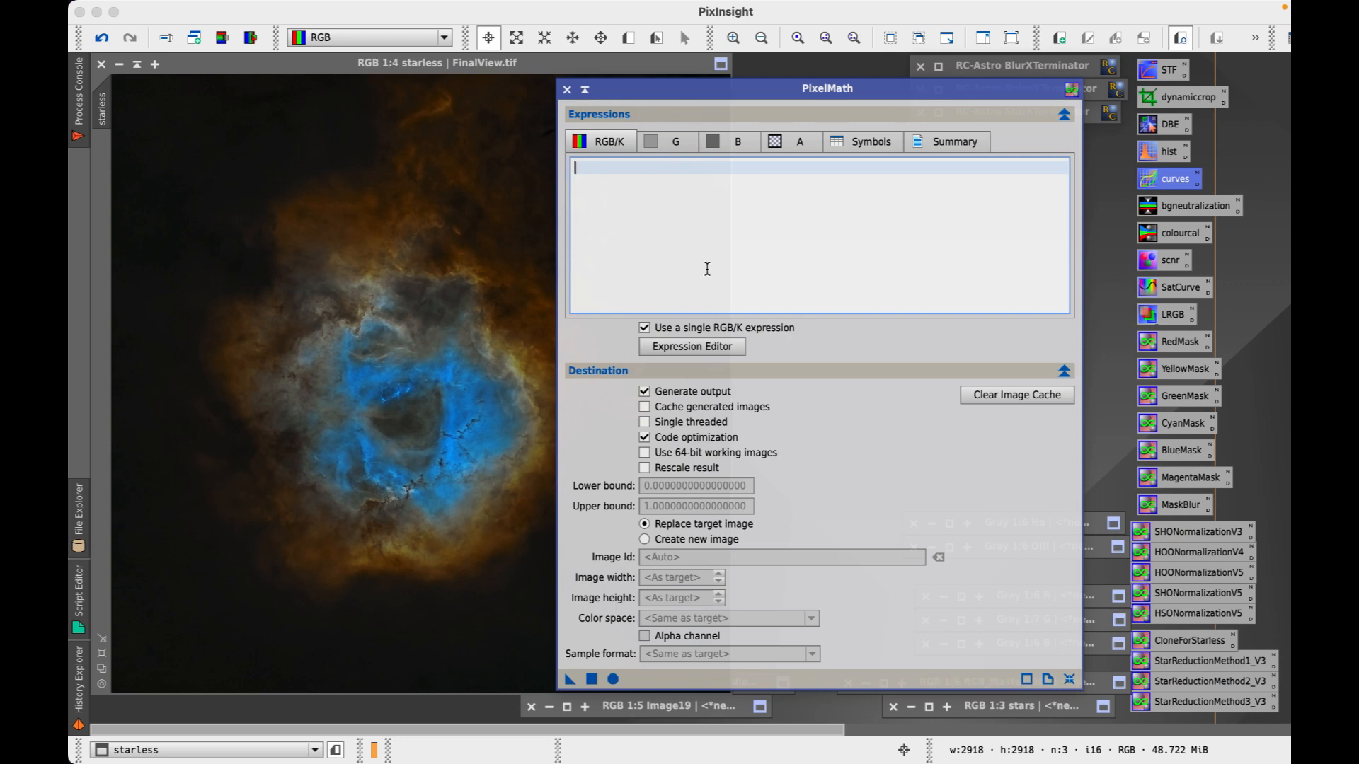
# - Set the PixelMath RGB/K expression to ~((~starless)*(~stars))
pyautogui.click(718, 345)
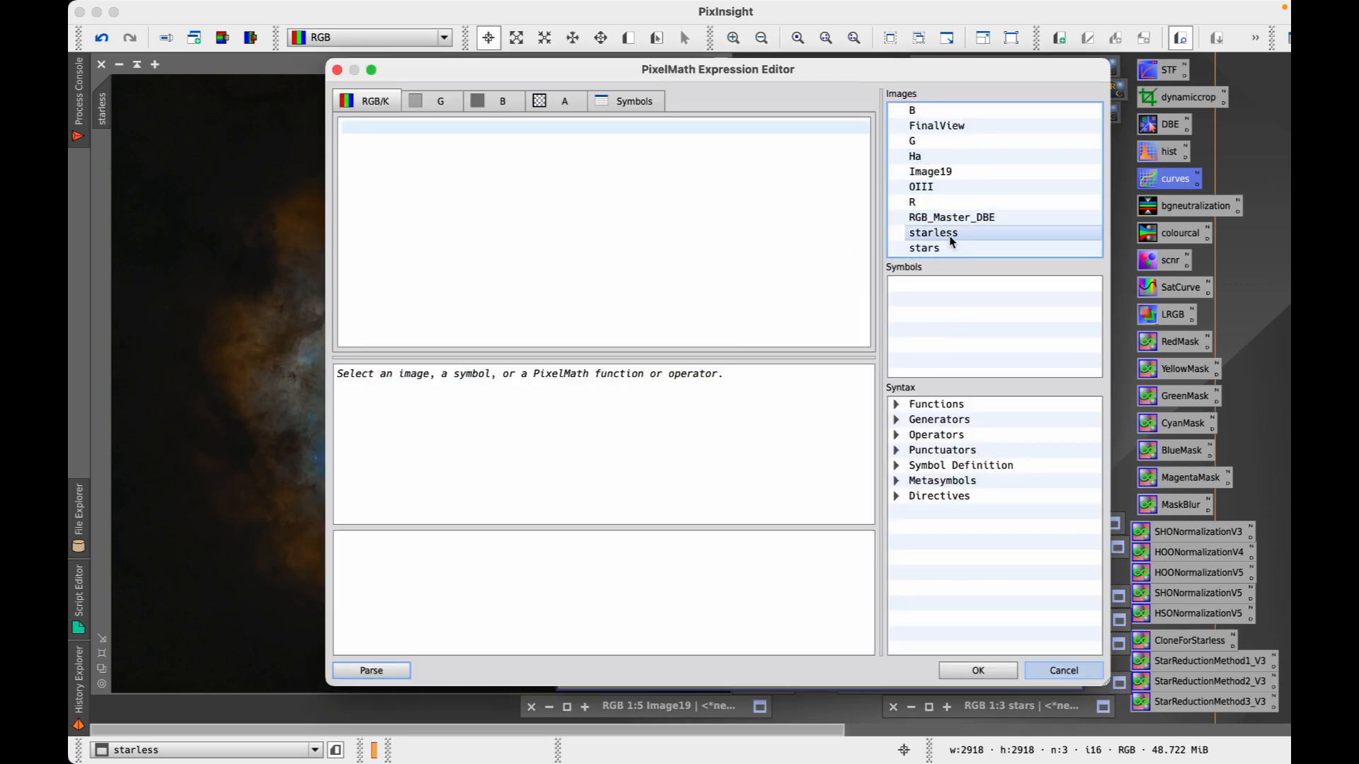
pyautogui.click(1058, 670)
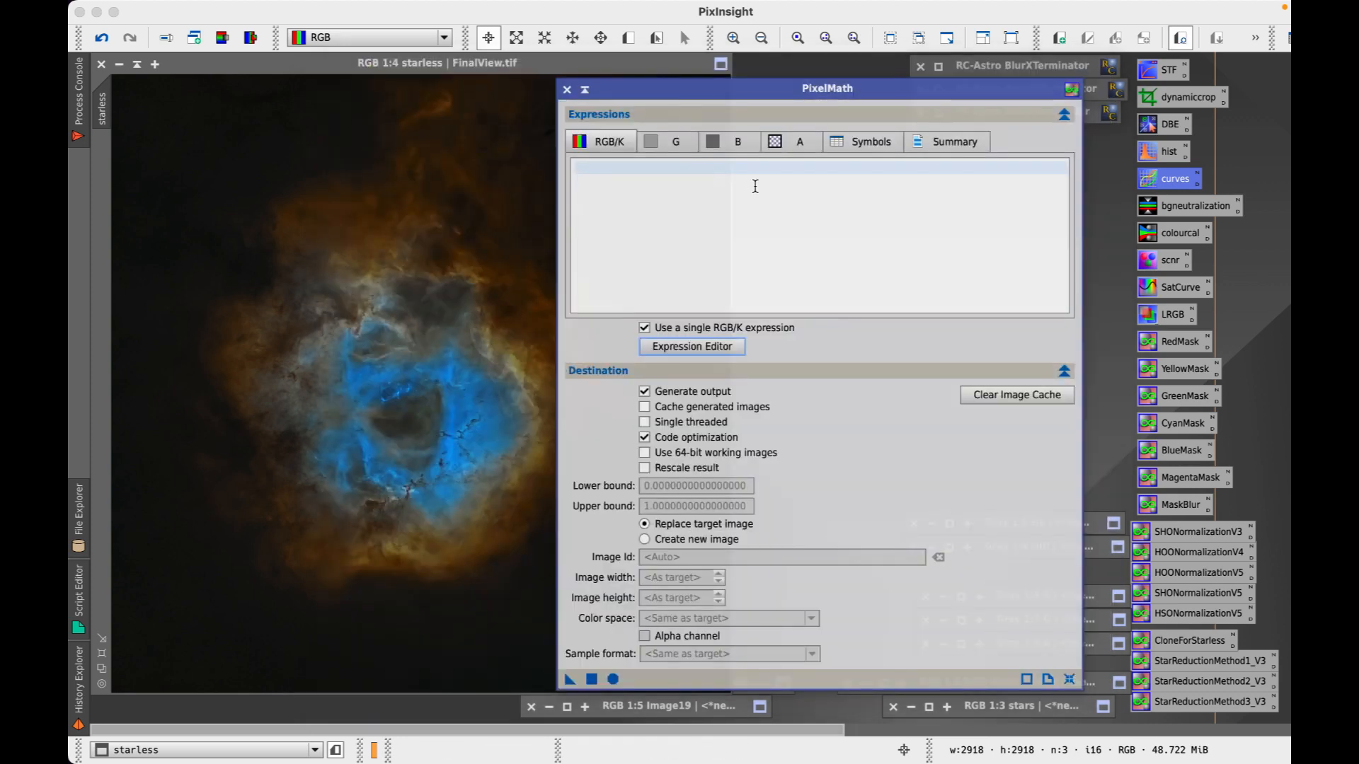
pyautogui.moveTo(774, 96); pyautogui.dragTo(865, 91)
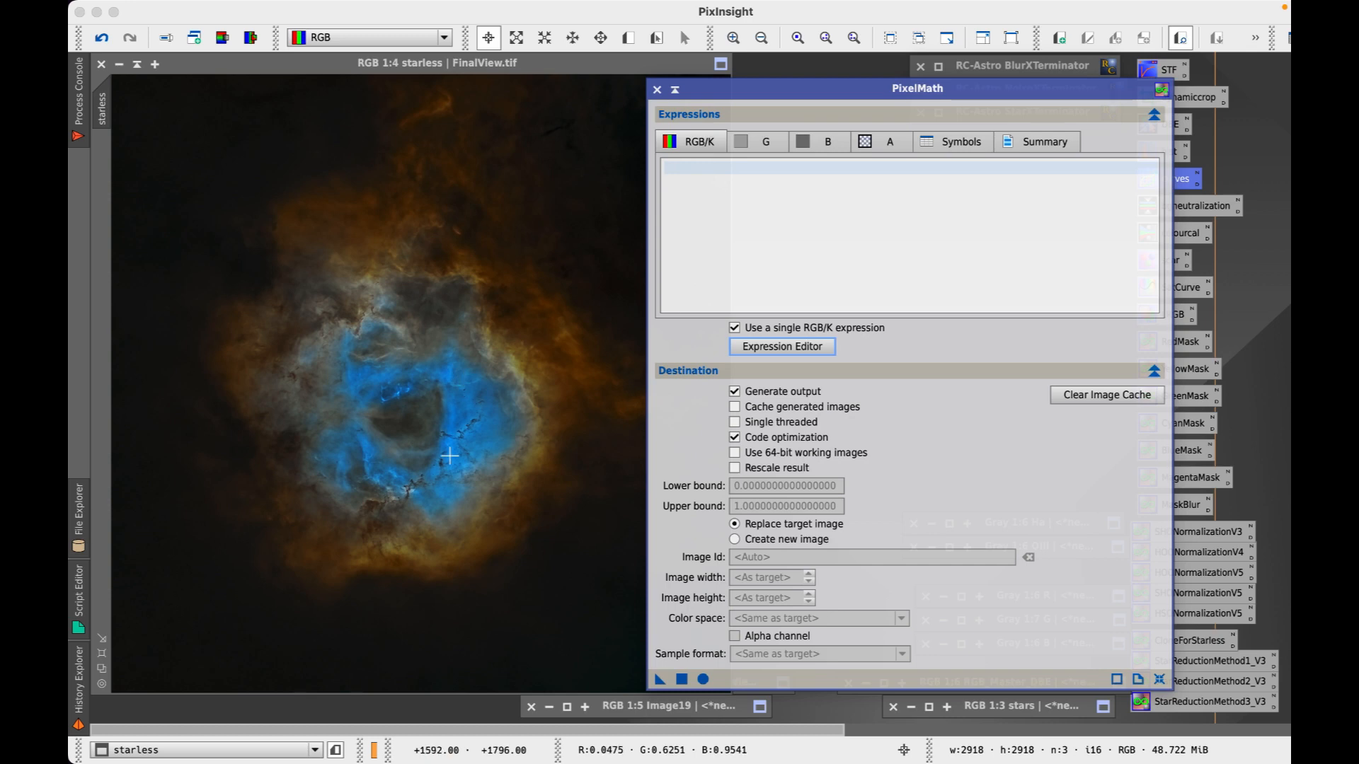
pyautogui.click(734, 170)
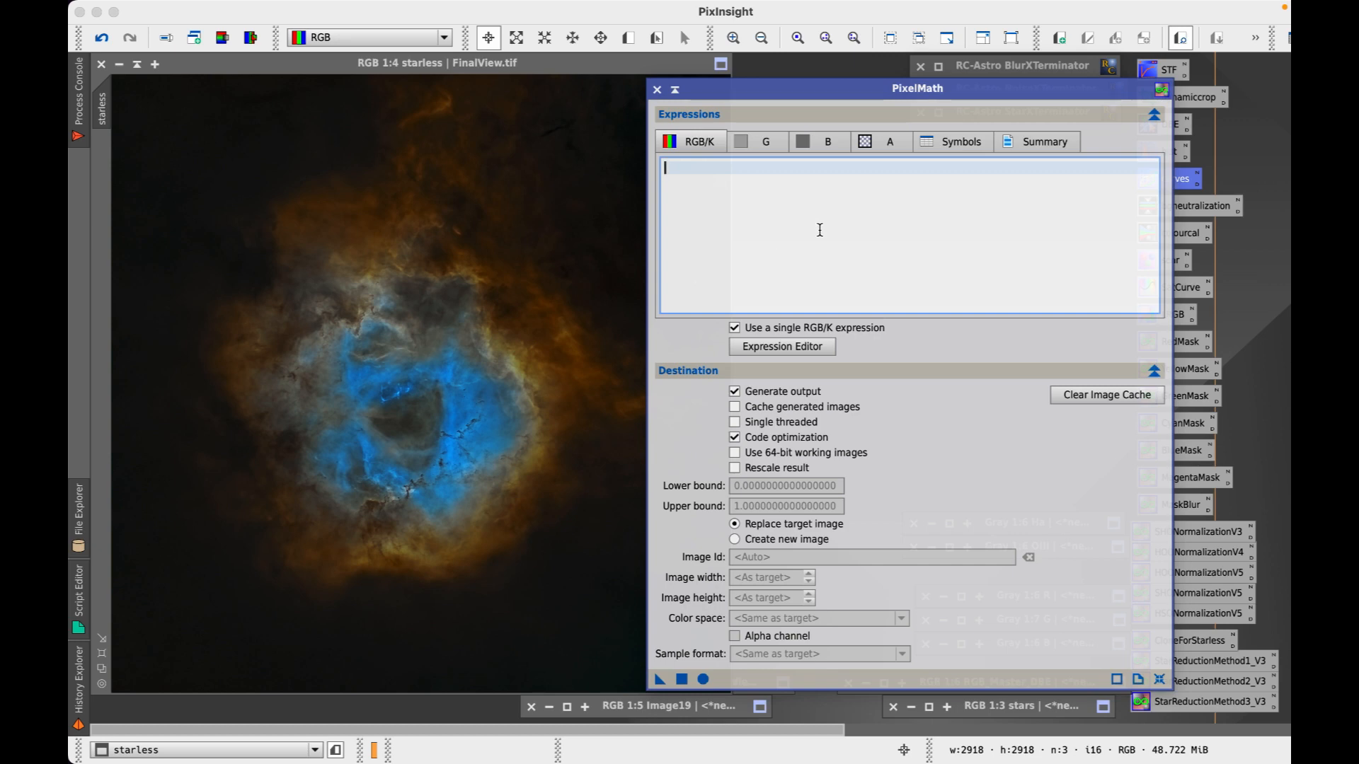
pyautogui.press('super+v')
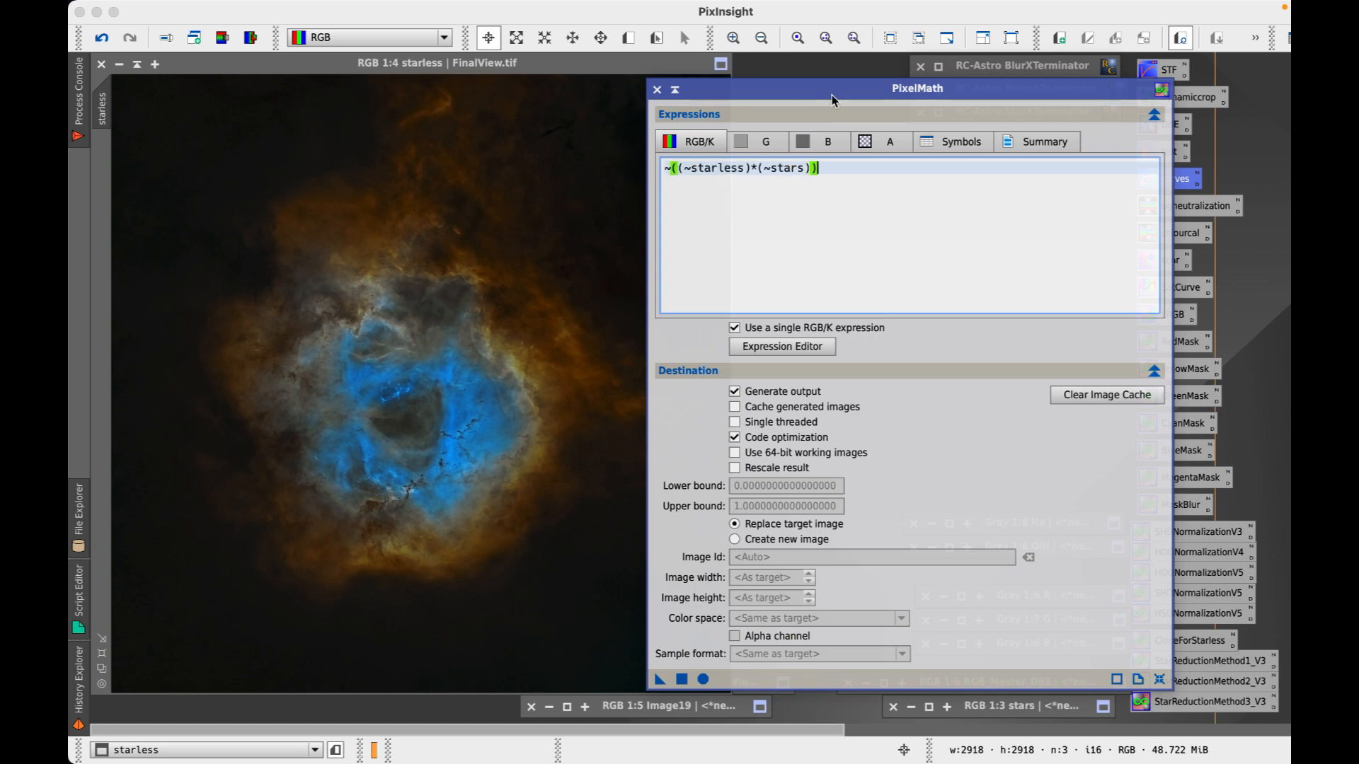
# - Apply the PixelMath expression to the starless image, inspect the merged stars, and close PixelMath
pyautogui.moveTo(839, 88); pyautogui.dragTo(966, 67)
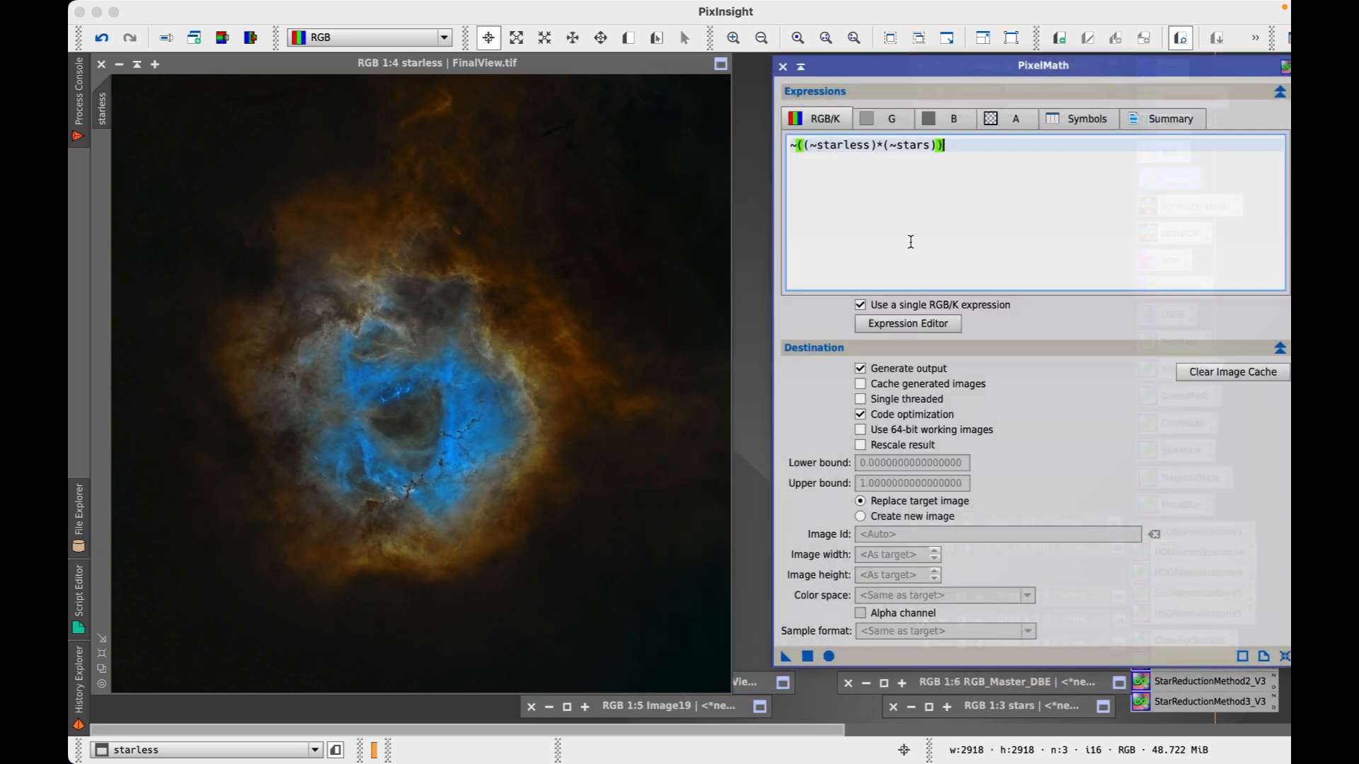
pyautogui.moveTo(786, 656); pyautogui.dragTo(492, 466)
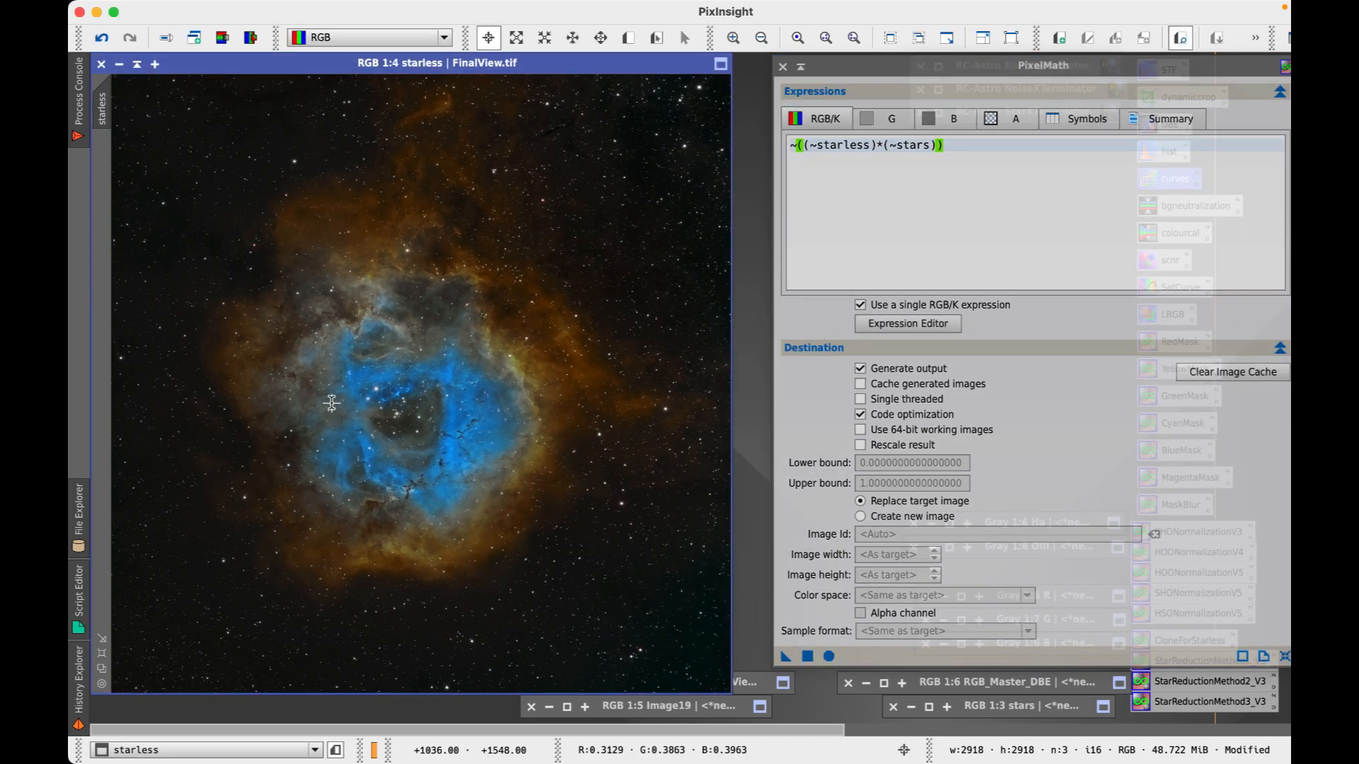
pyautogui.scroll(3, 332, 402)
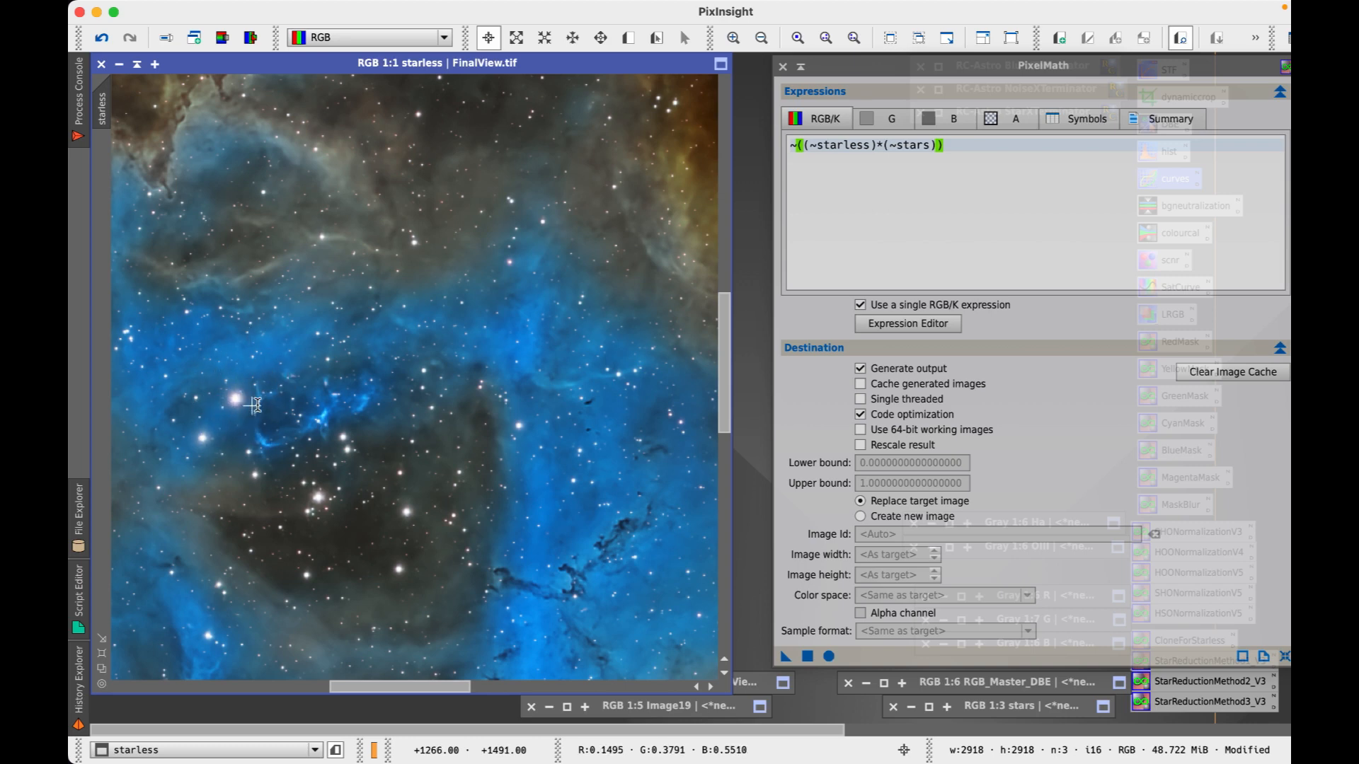
pyautogui.scroll(-2, 362, 369)
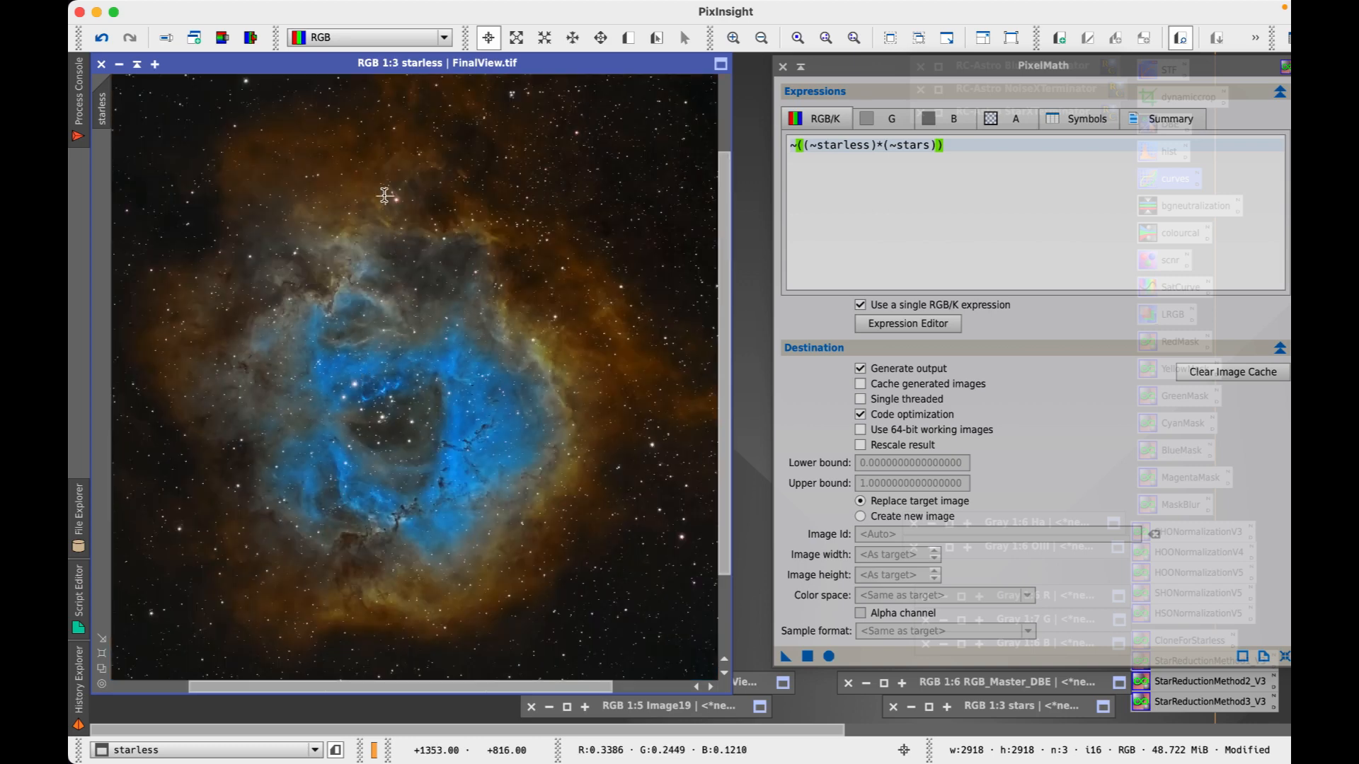
pyautogui.click(783, 67)
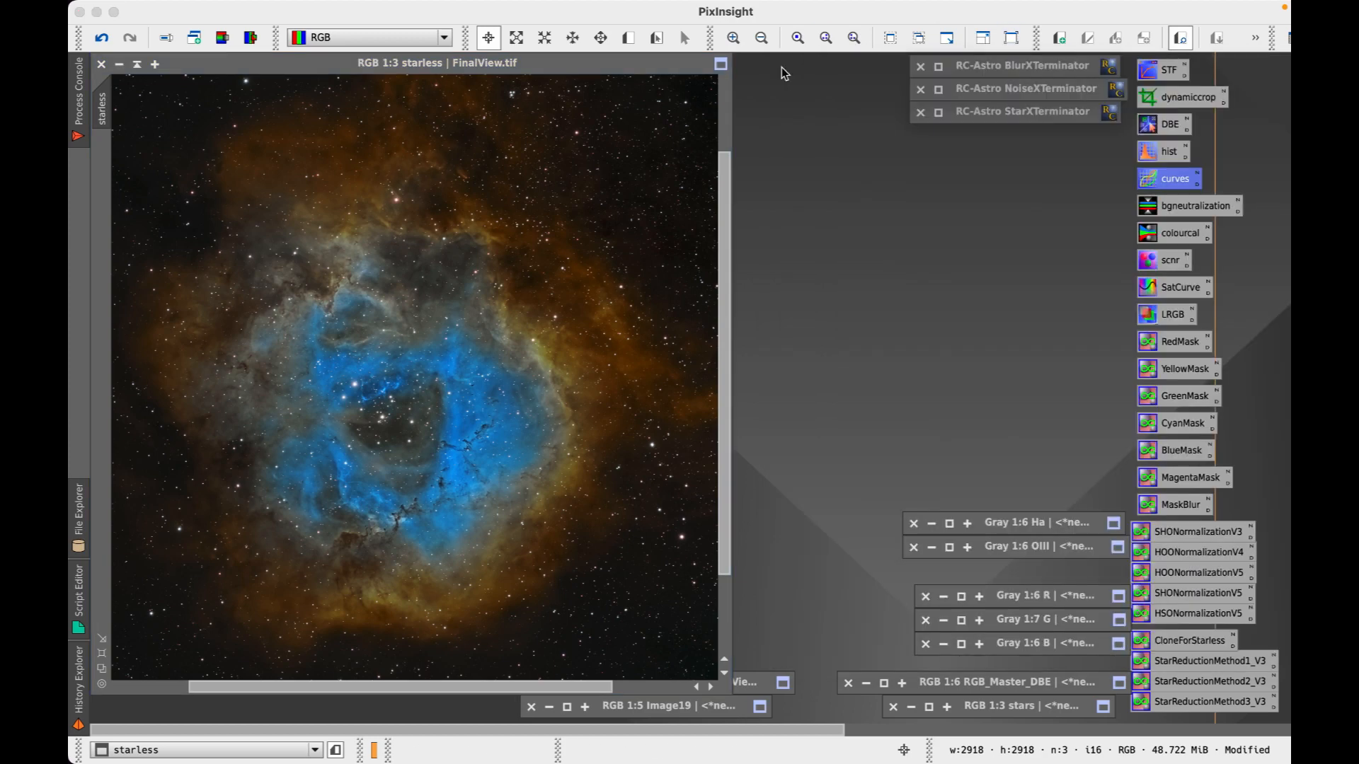
# - Examine the combined image, first fitted as a whole and then up close across the upper nebula at 1:1
pyautogui.rightClick(341, 325)
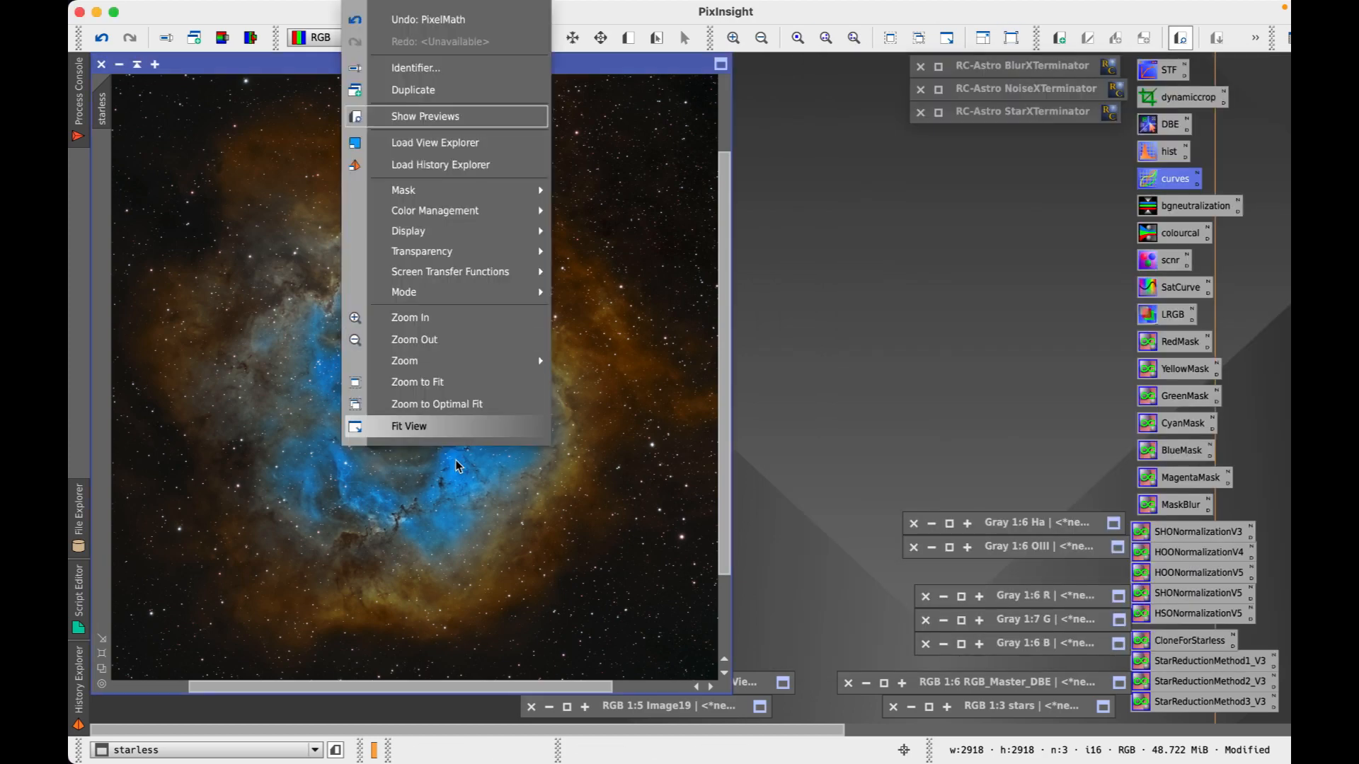
pyautogui.click(477, 380)
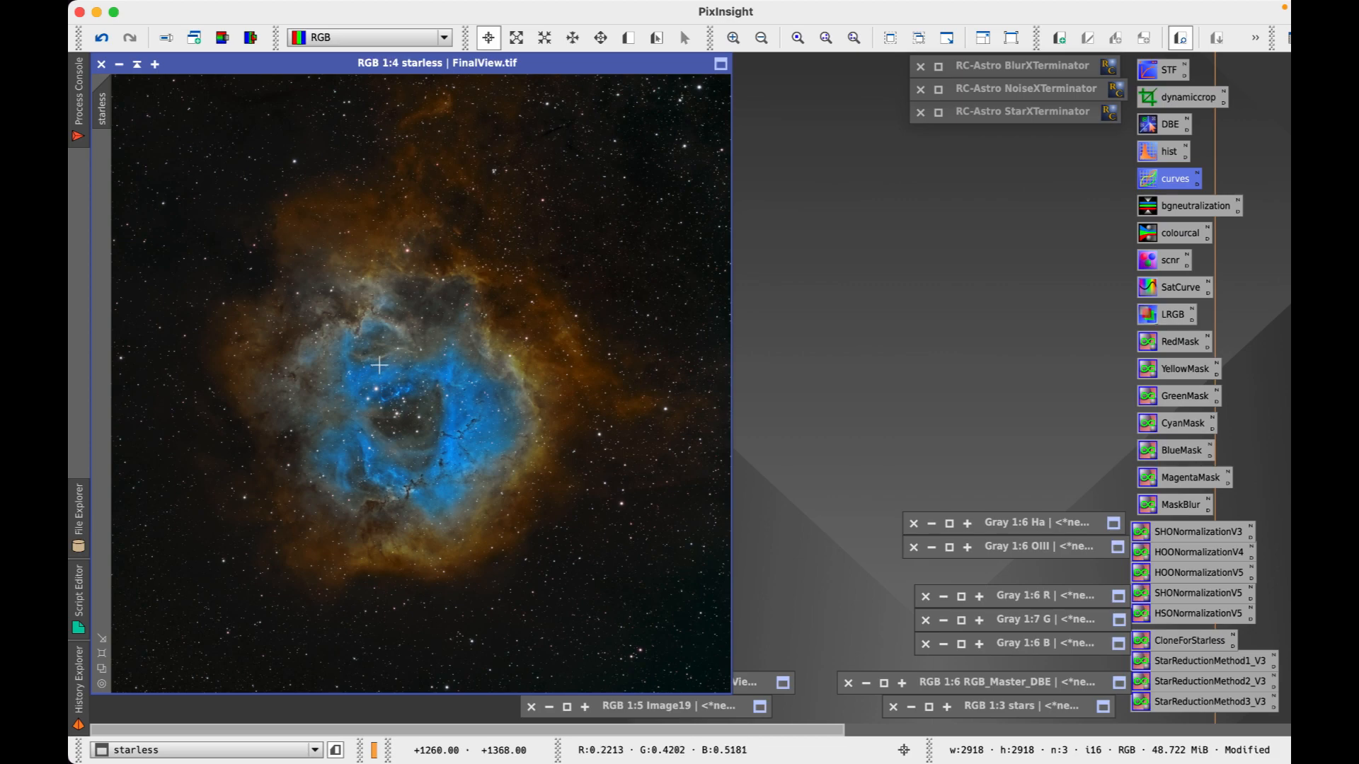
pyautogui.scroll(2, 380, 333)
pyautogui.moveTo(382, 206); pyautogui.dragTo(540, 598)
pyautogui.hotkey('alt', 'r')
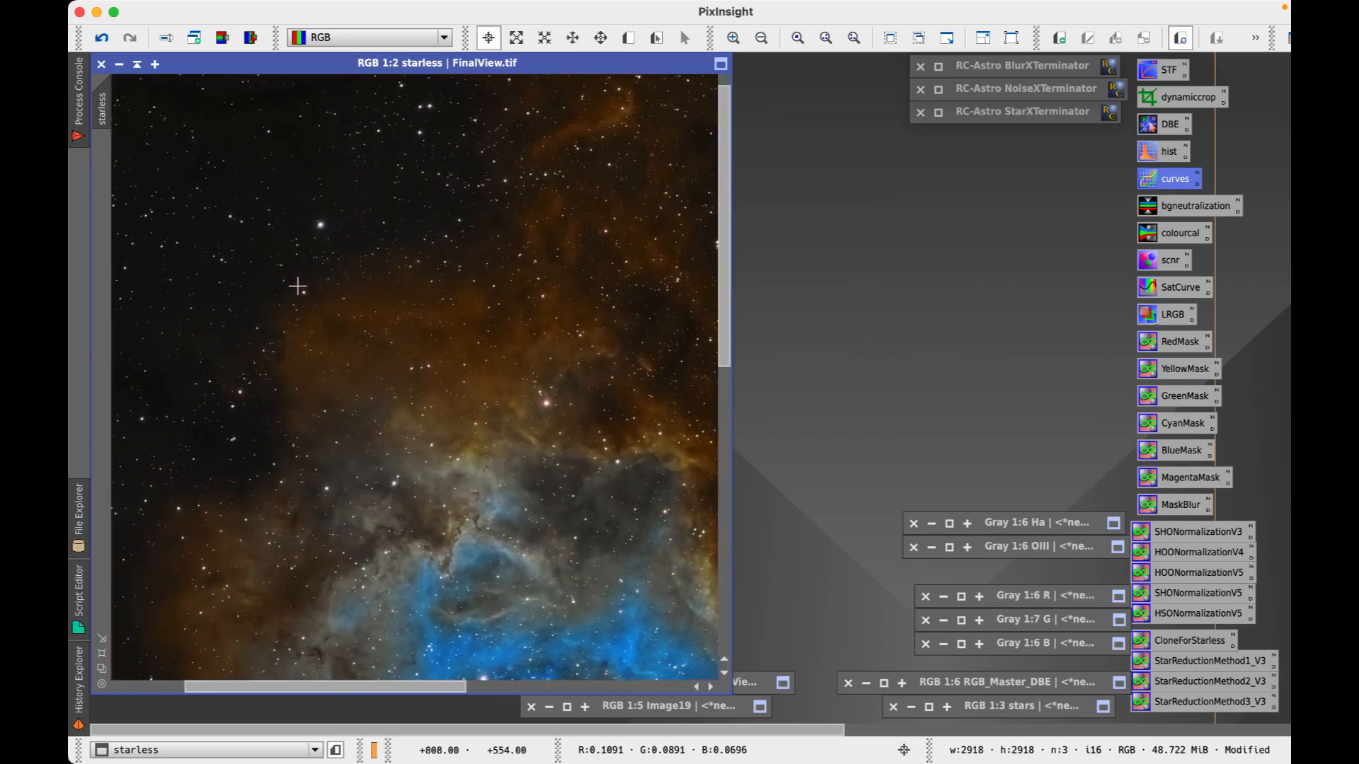
pyautogui.scroll(1, 298, 286)
pyautogui.hotkey('alt', 'p')
pyautogui.moveTo(243, 167); pyautogui.dragTo(141, 212)
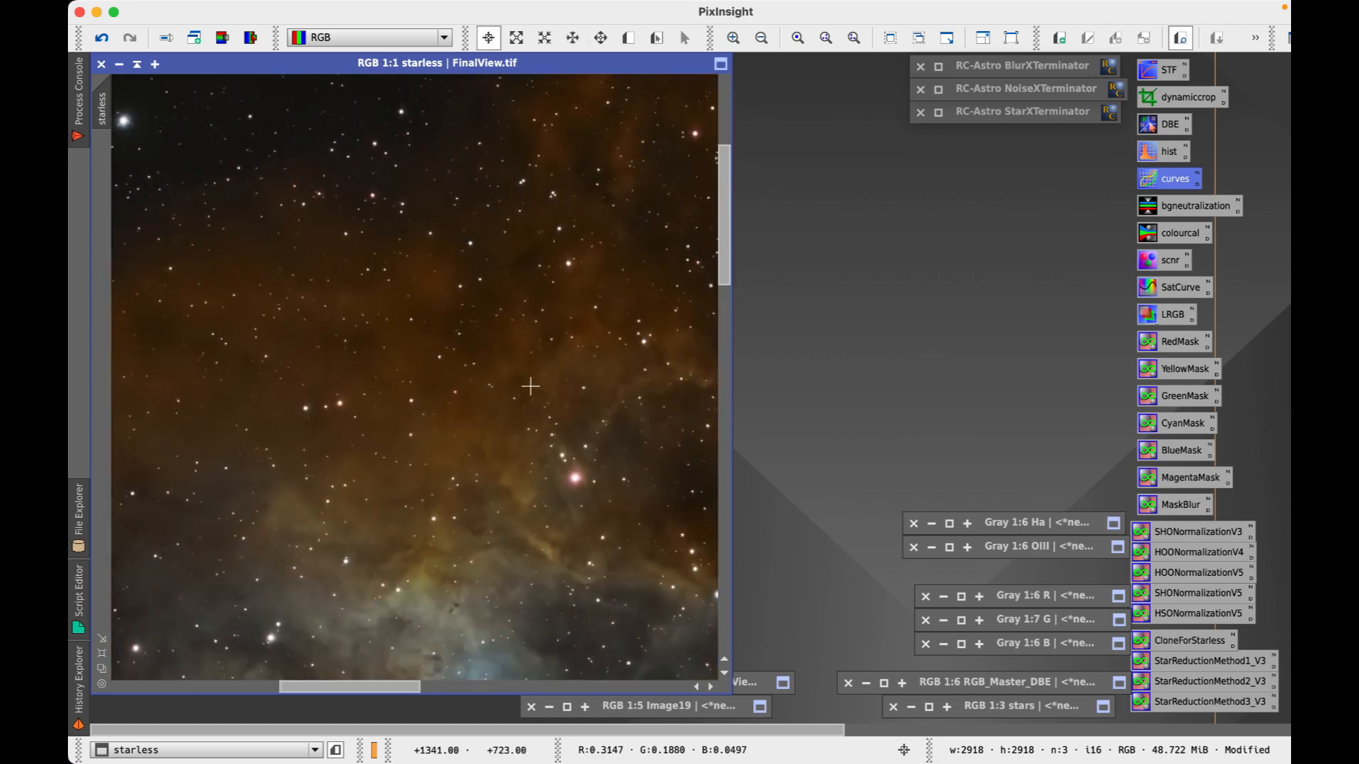
# - Inspect the stars and background across the lower part of the combined image at 1:1, and the whole nebula at 1:4 and 1:5
pyautogui.moveTo(536, 392); pyautogui.dragTo(282, 223)
pyautogui.moveTo(438, 424); pyautogui.dragTo(175, 133)
pyautogui.moveTo(498, 384); pyautogui.dragTo(215, 122)
pyautogui.moveTo(545, 516); pyautogui.dragTo(254, 259)
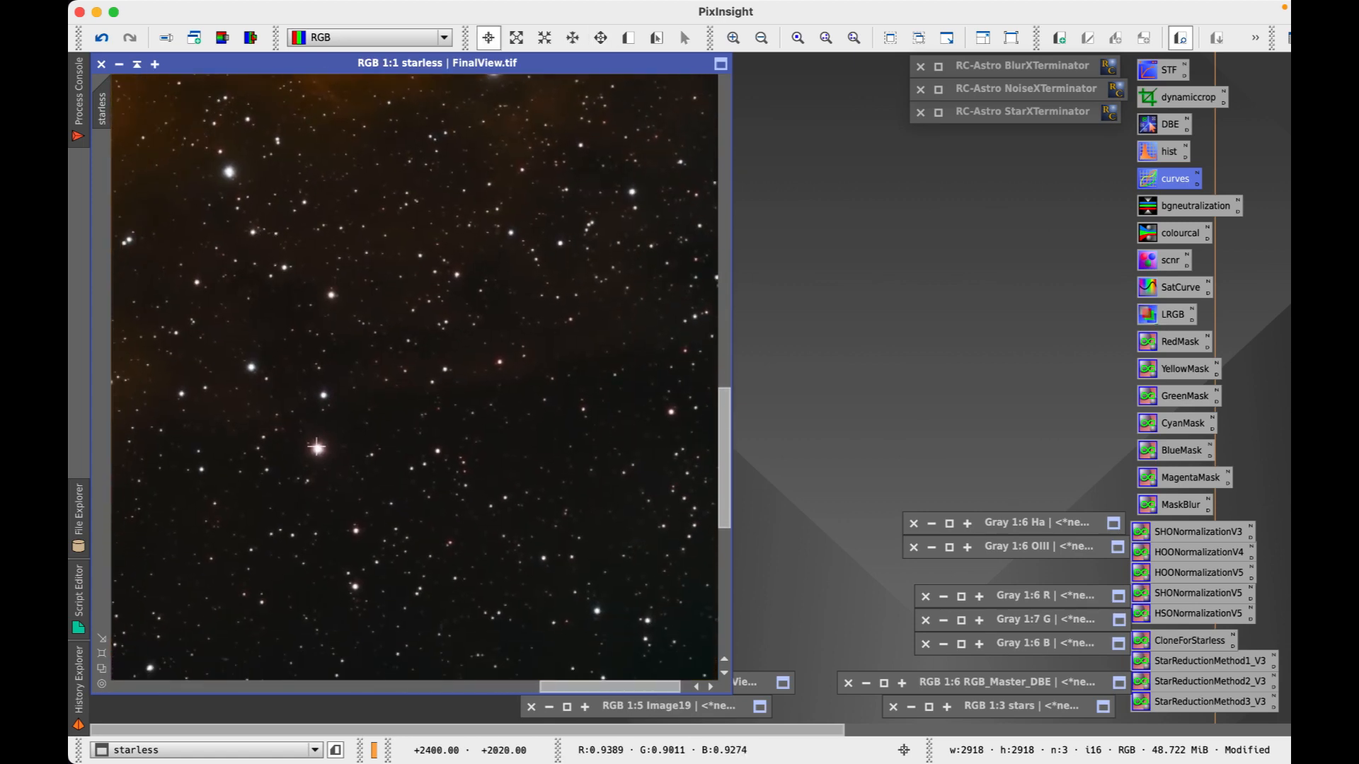
pyautogui.moveTo(367, 318); pyautogui.dragTo(370, 503)
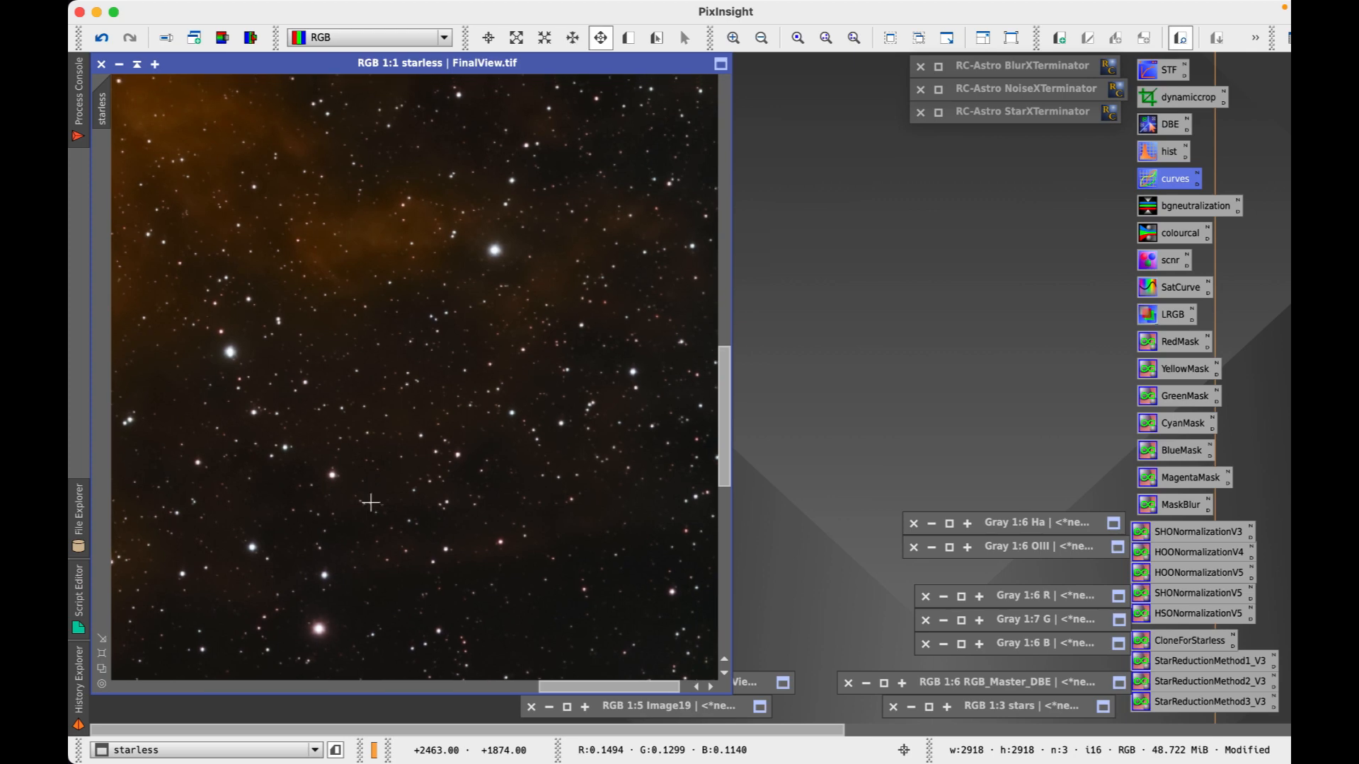
pyautogui.scroll(-3, 370, 503)
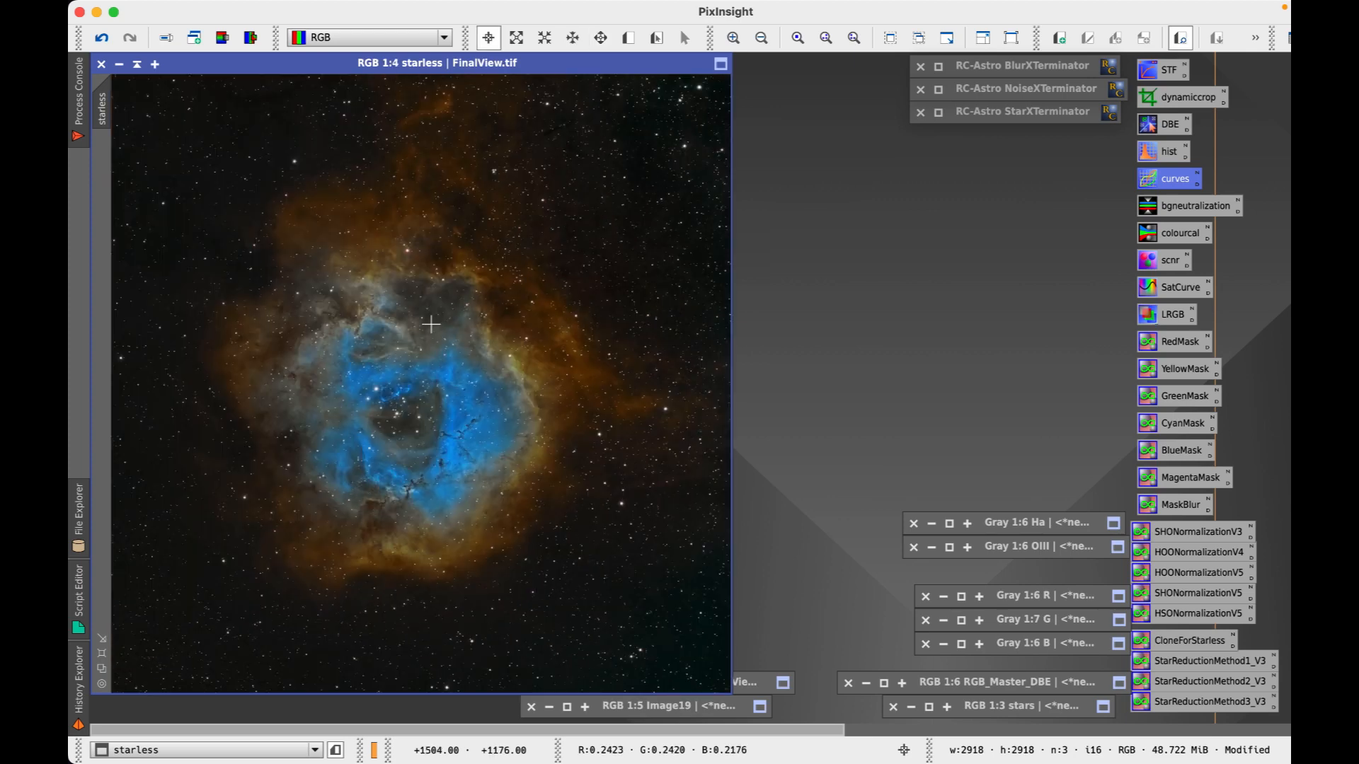
pyautogui.scroll(-1, 366, 457)
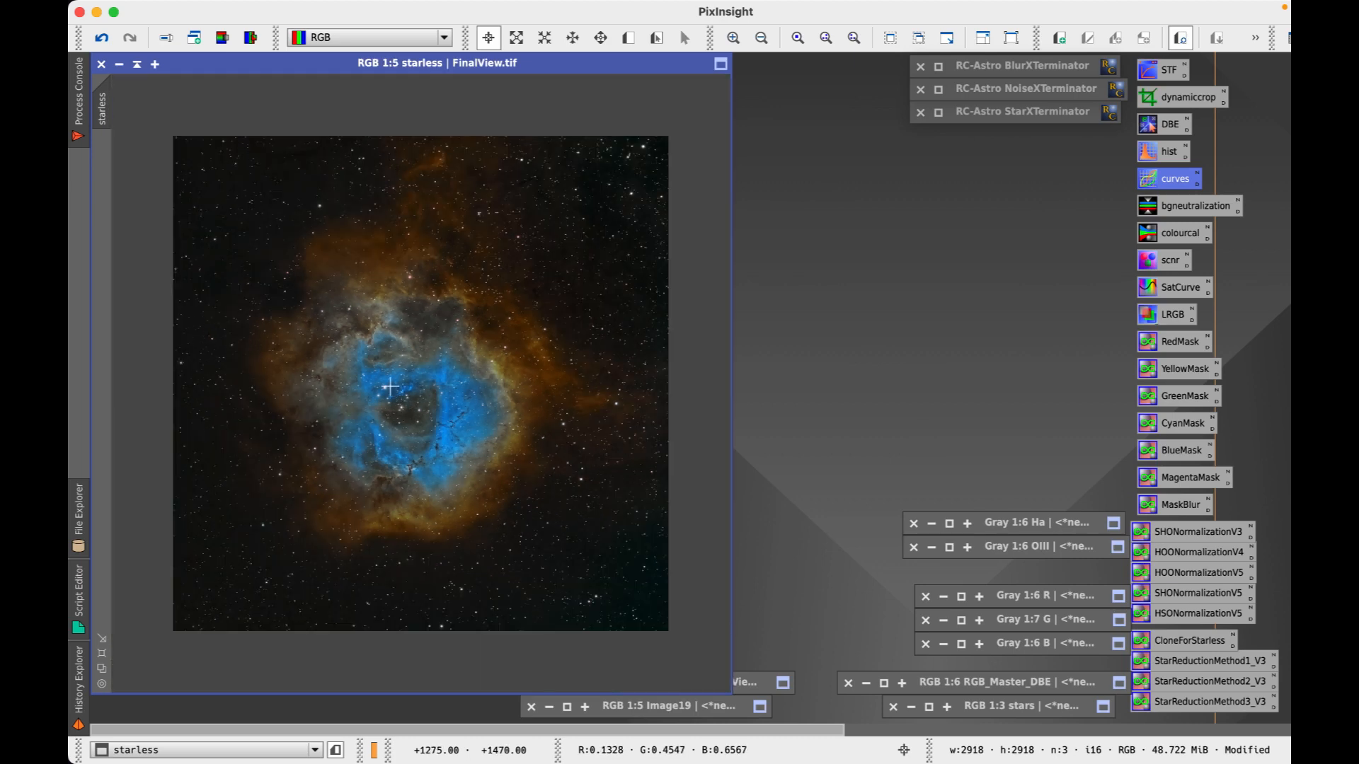
pyautogui.scroll(1, 390, 386)
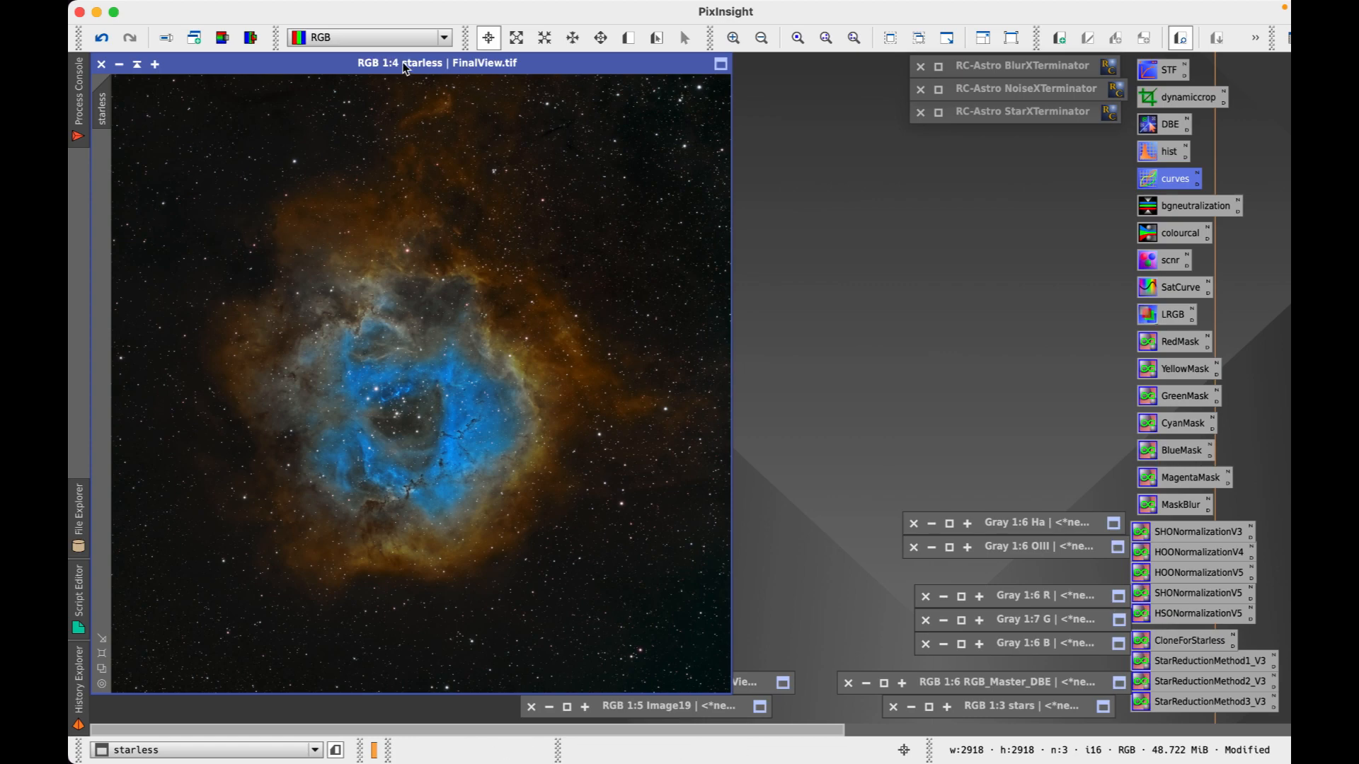
# - Restore the RGB_Master_DBE image and move the combined starless image beside it for a before-and-after comparison
pyautogui.moveTo(406, 67); pyautogui.dragTo(878, 90)
pyautogui.moveTo(846, 89); pyautogui.dragTo(422, 79)
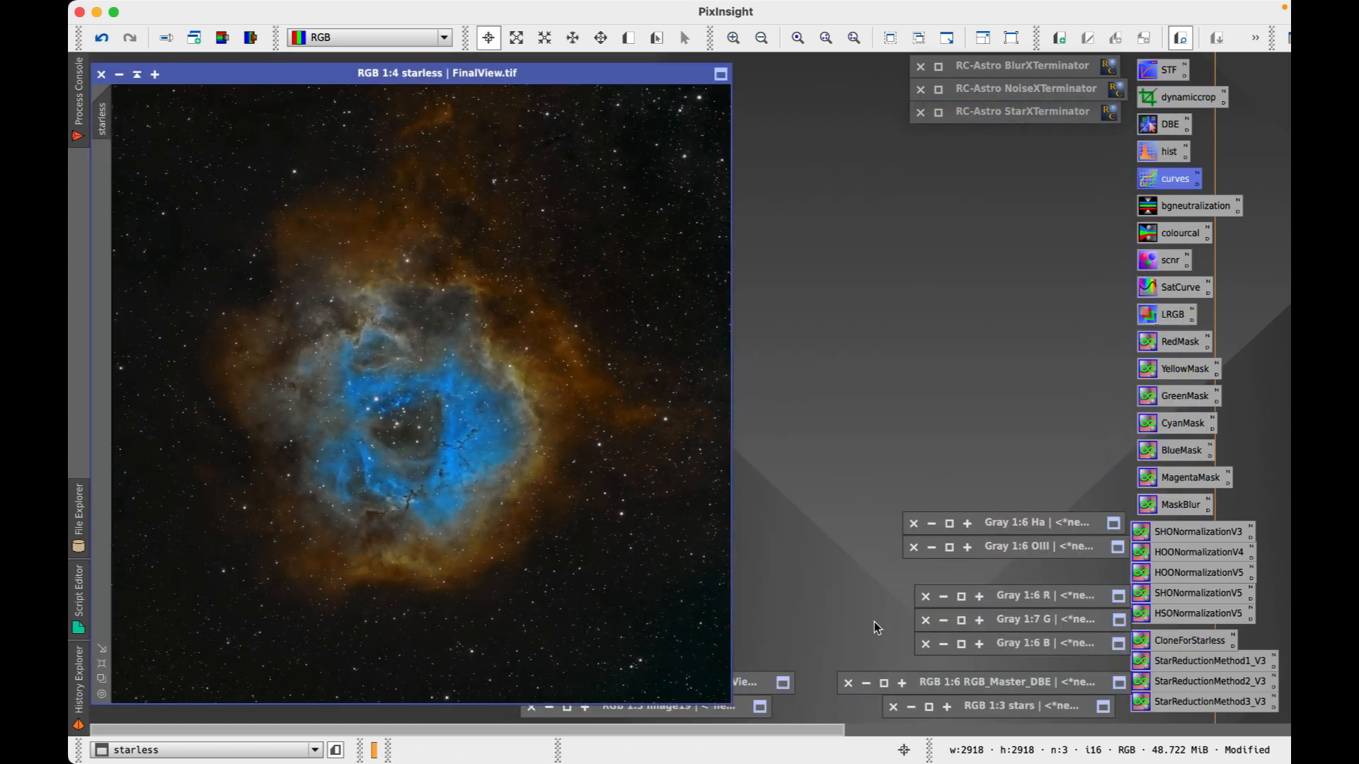
pyautogui.click(883, 684)
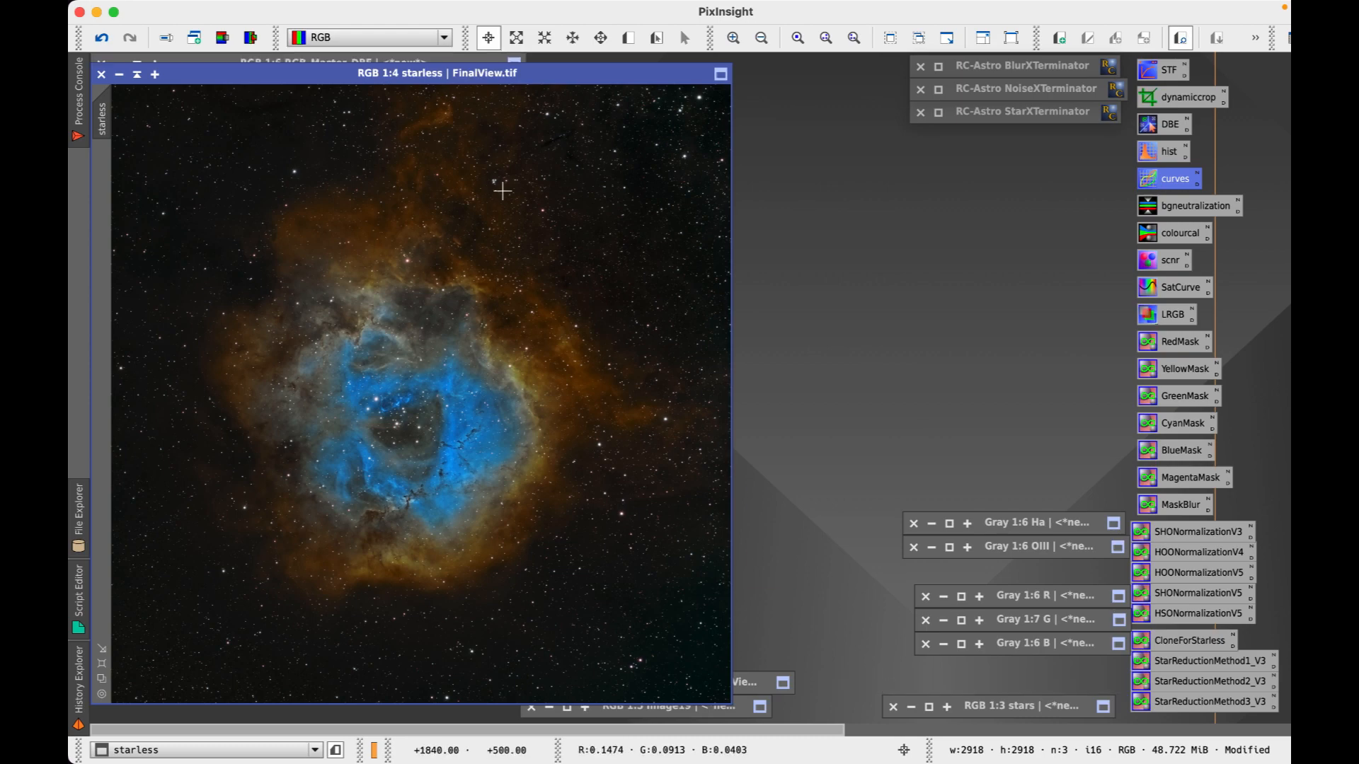
pyautogui.moveTo(382, 79); pyautogui.dragTo(855, 77)
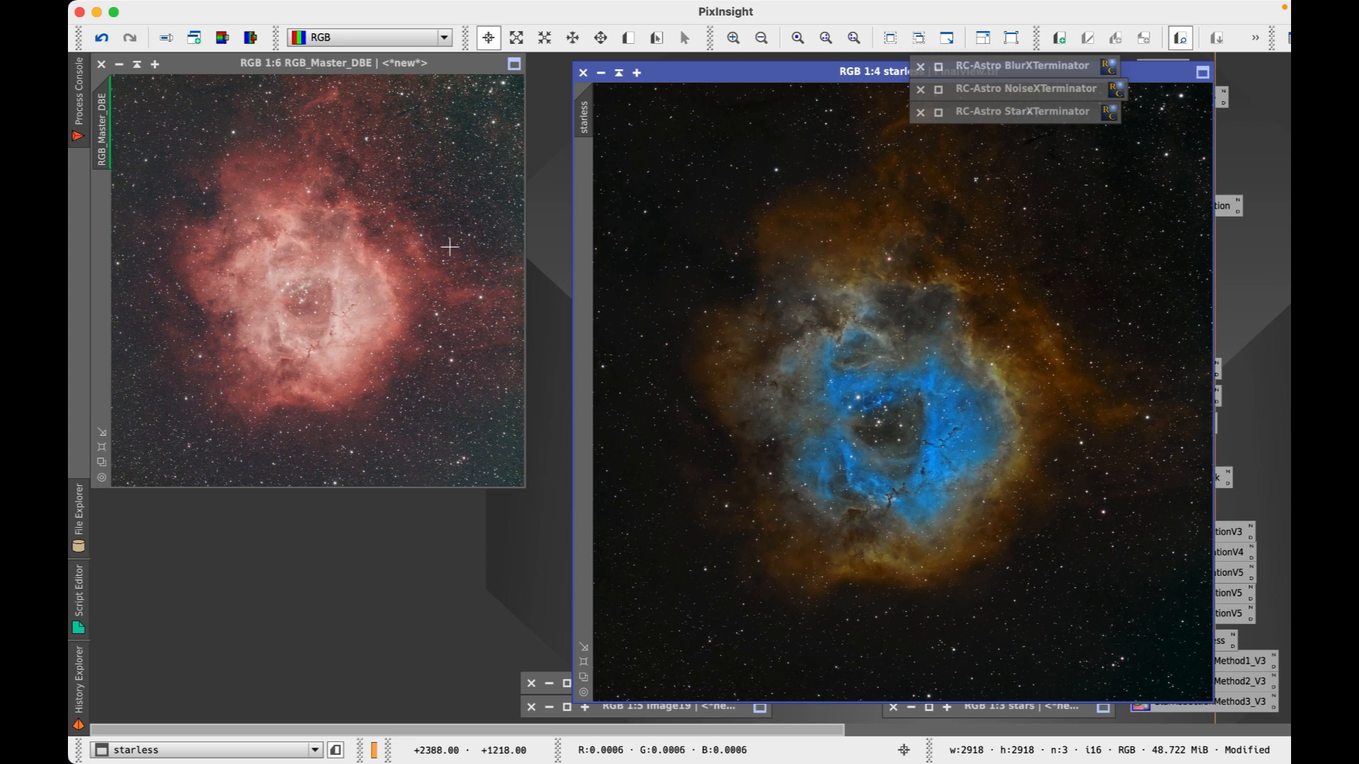
# - Undo the edits on RGB_Master_DBE back to its uncropped state and auto-stretch its display, declining to enable Dictation
pyautogui.click(314, 67)
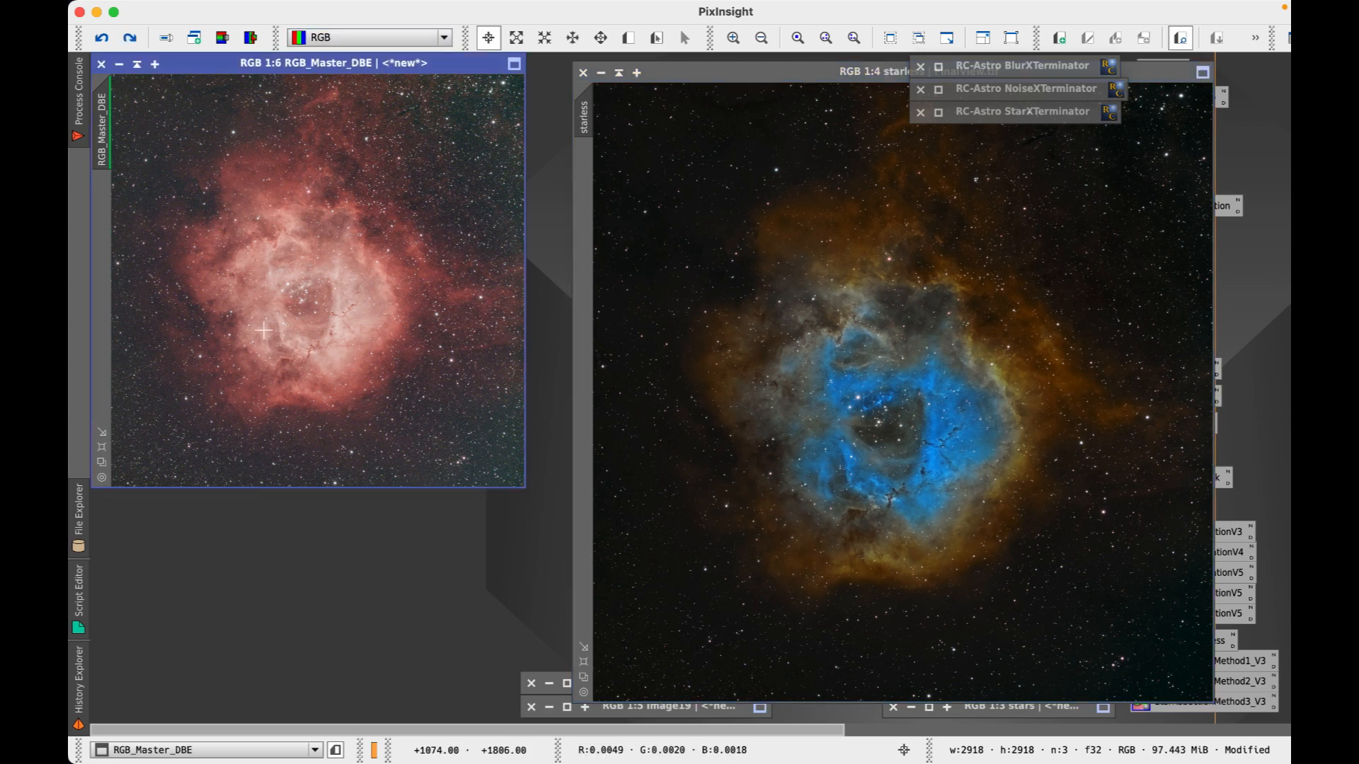
pyautogui.click(314, 70)
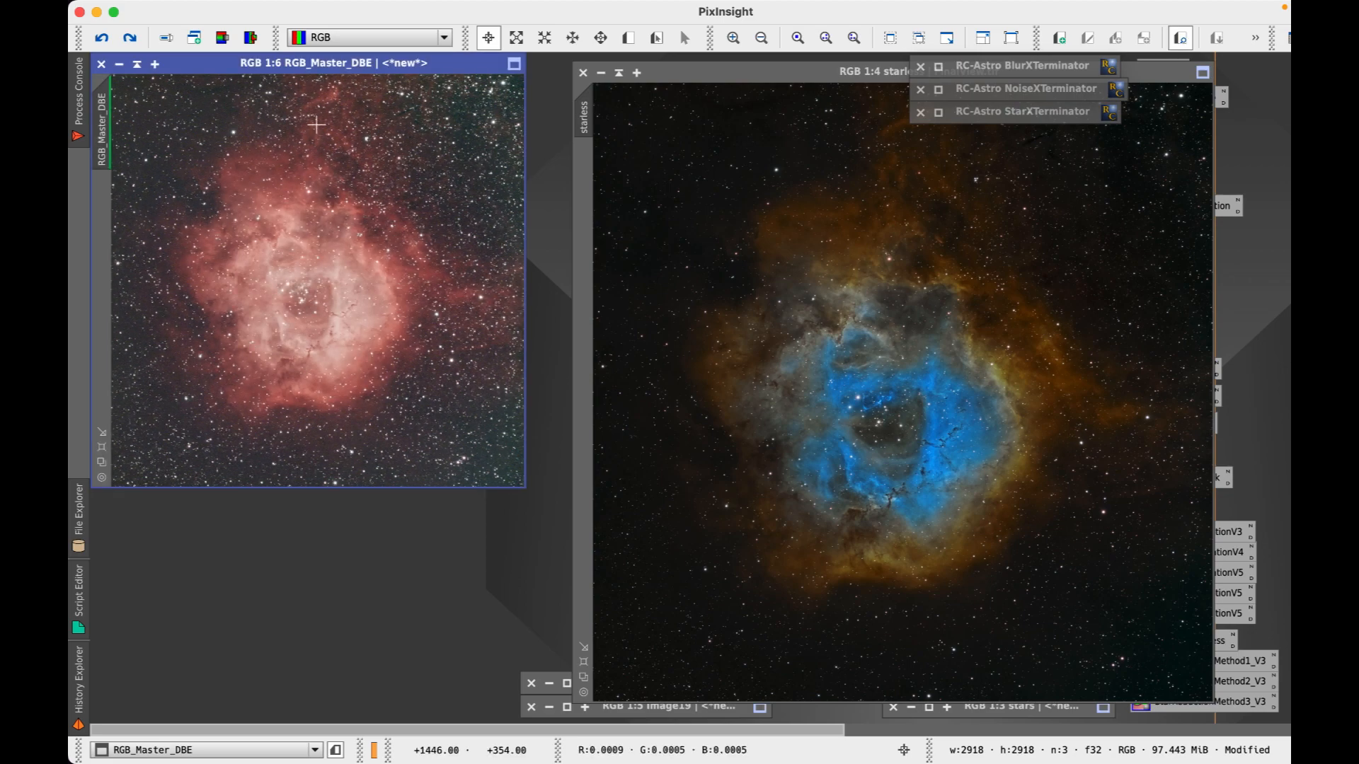
pyautogui.press('super+z')
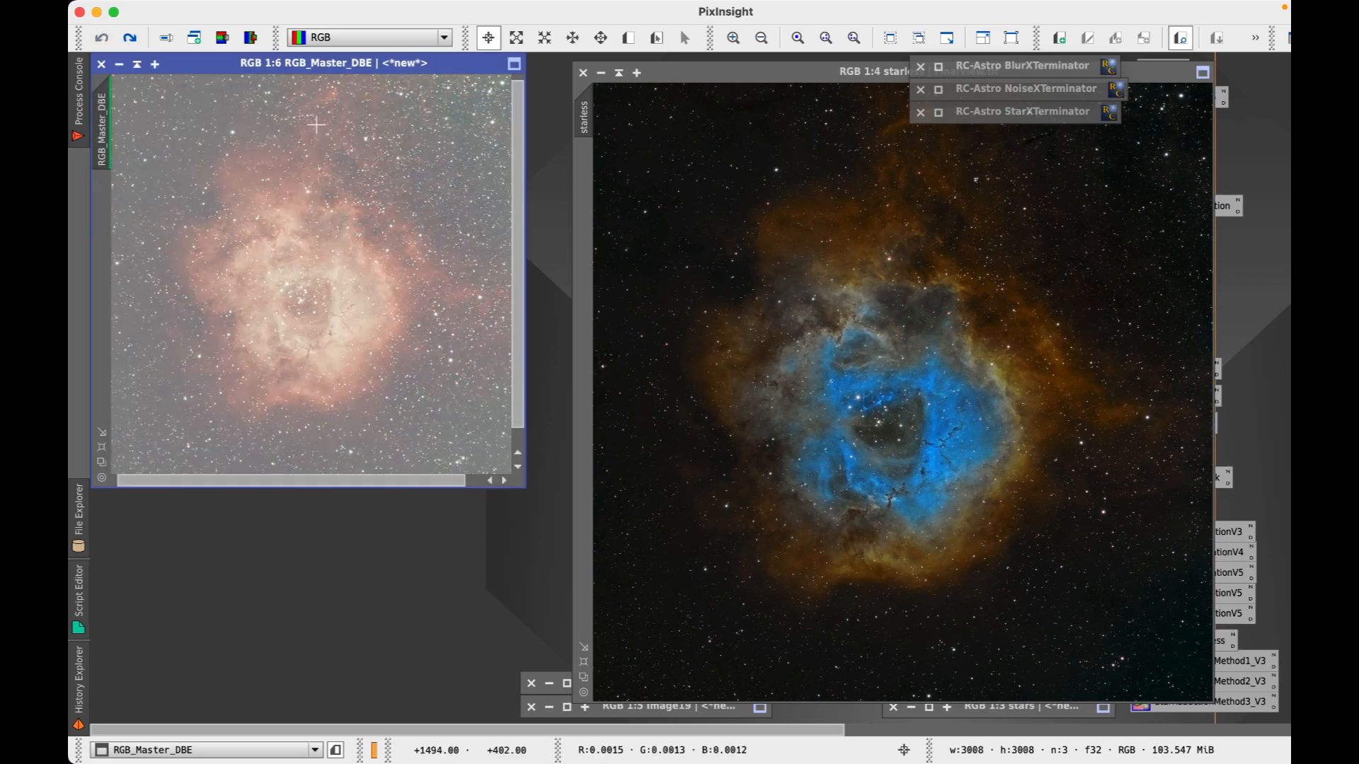
pyautogui.press('F12')
pyautogui.press('ctrl')
pyautogui.press('ctrl')
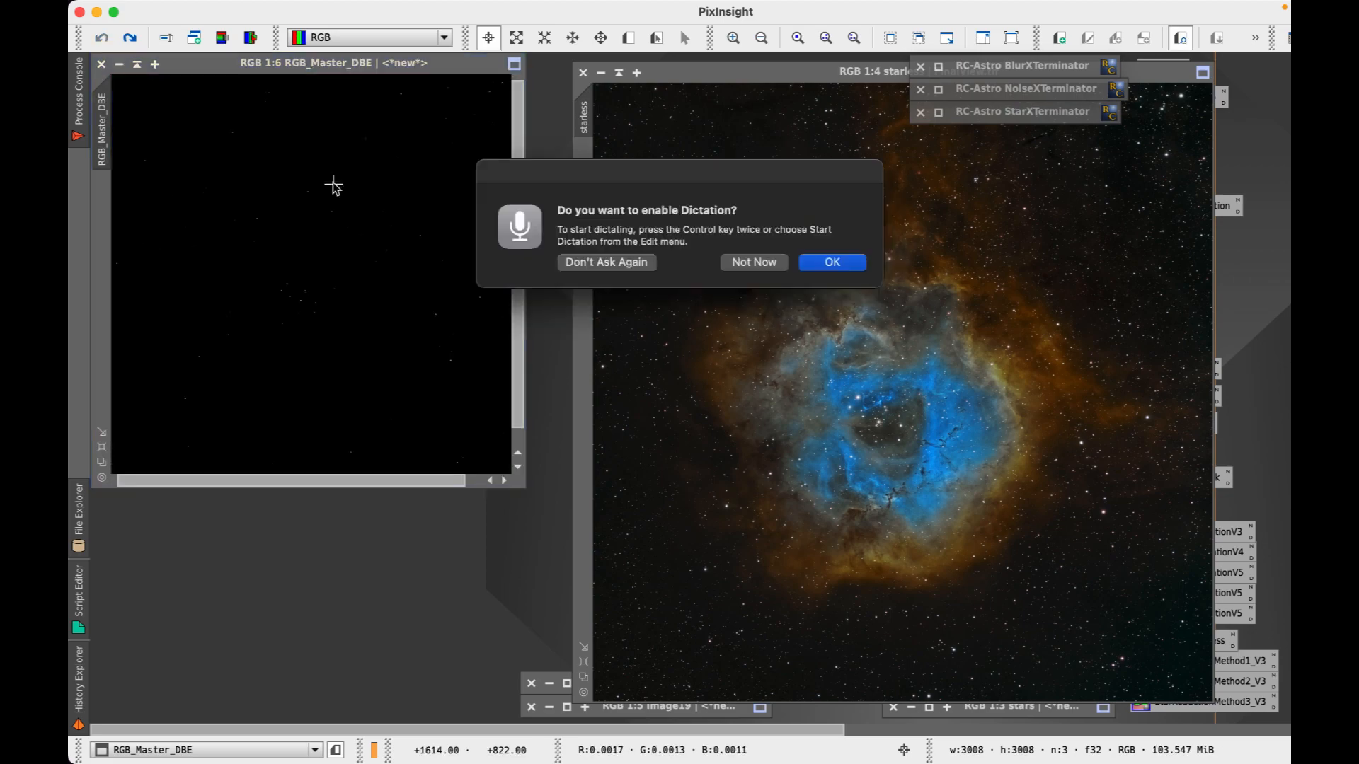
pyautogui.click(764, 267)
pyautogui.hotkey('ctrl', 'a')
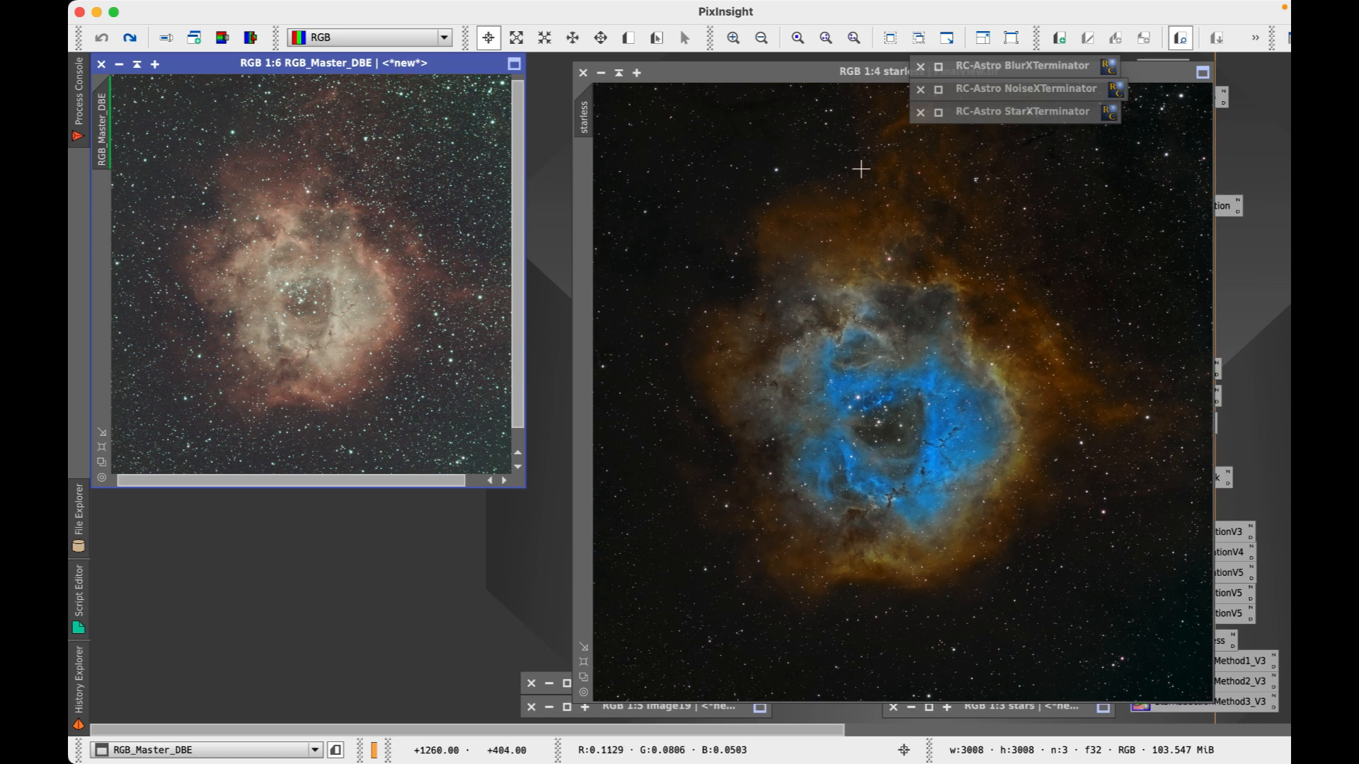
# - Close StarXTerminator, NoiseXTerminator and BlurXTerminator, and align the combined image with the RGB_Master_DBE image
pyautogui.click(921, 111)
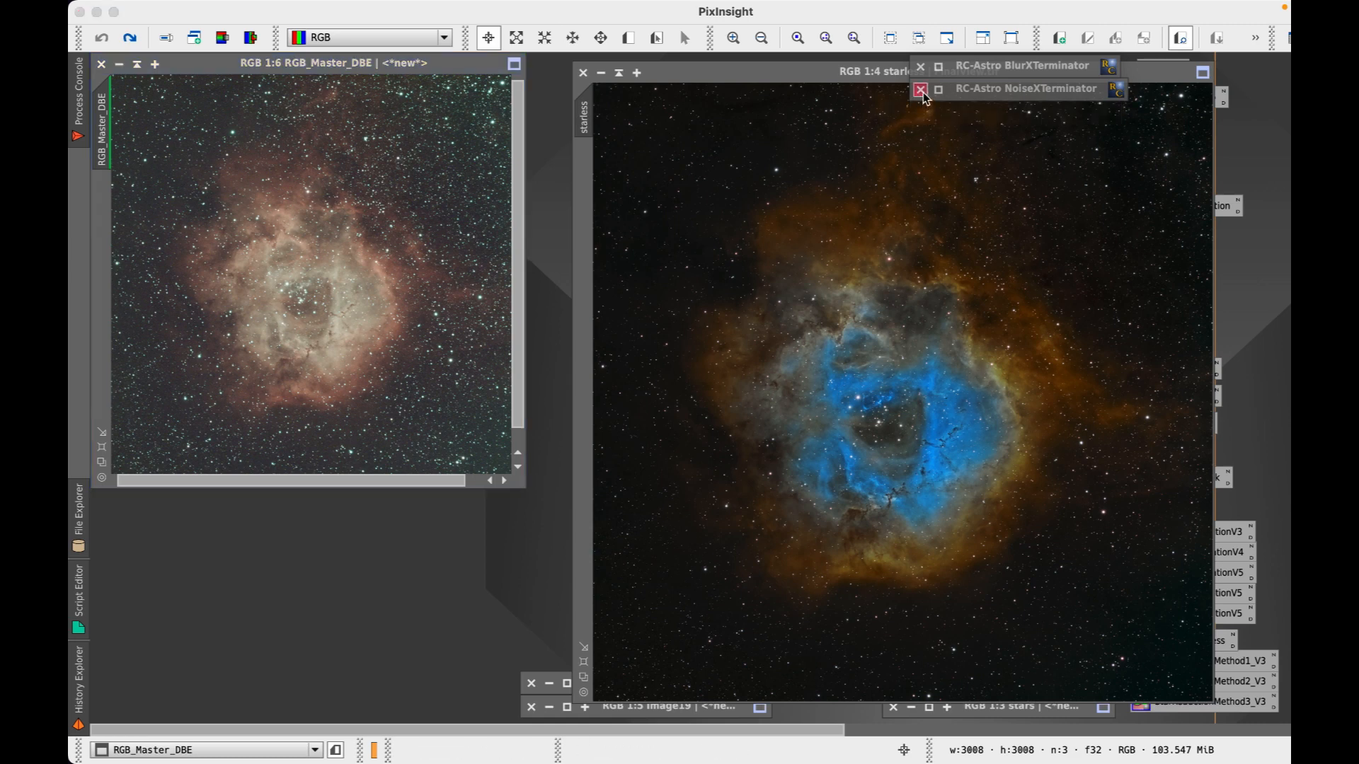
pyautogui.click(920, 89)
pyautogui.click(920, 67)
pyautogui.moveTo(899, 74); pyautogui.dragTo(886, 68)
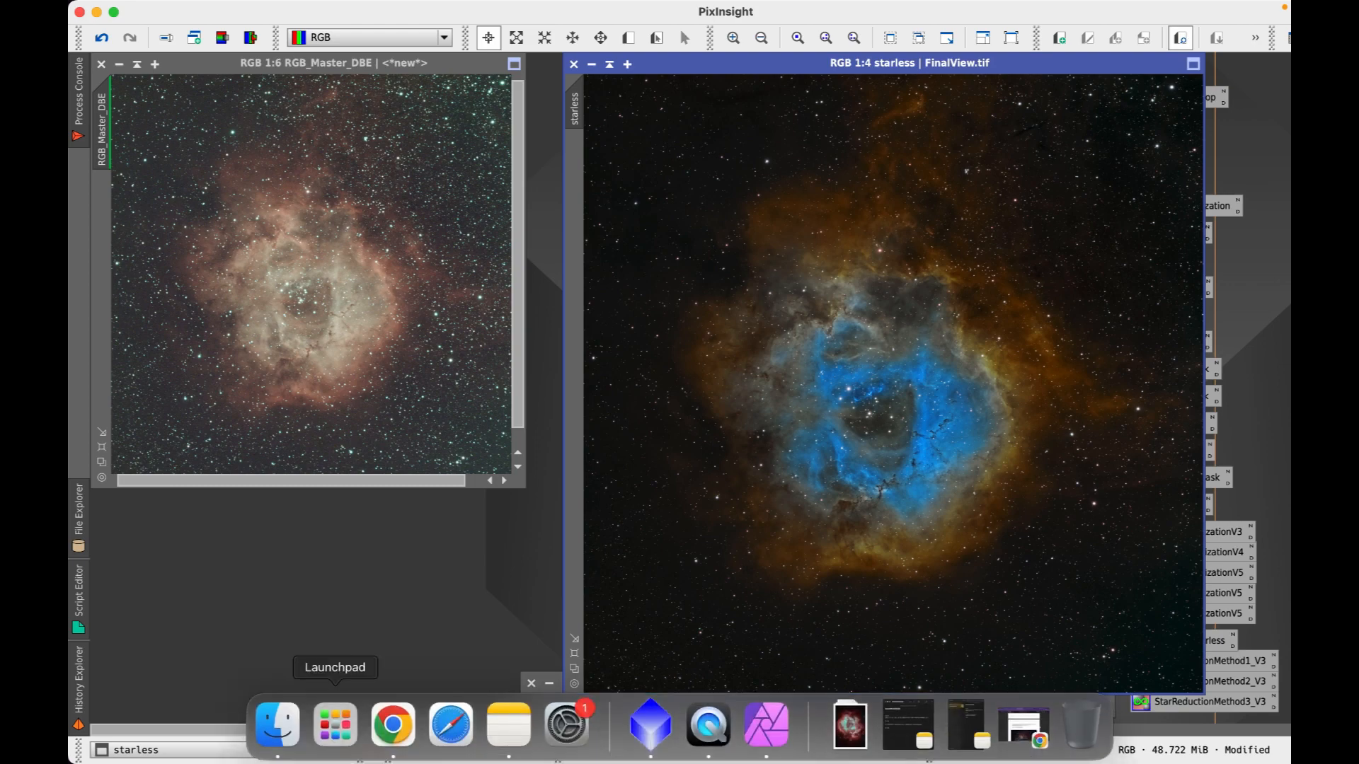
# - Switch to Chrome, review the Final Image and Conclusion pages of Rosette Nebula Process Document.pdf, and return to PixInsight
pyautogui.click(409, 726)
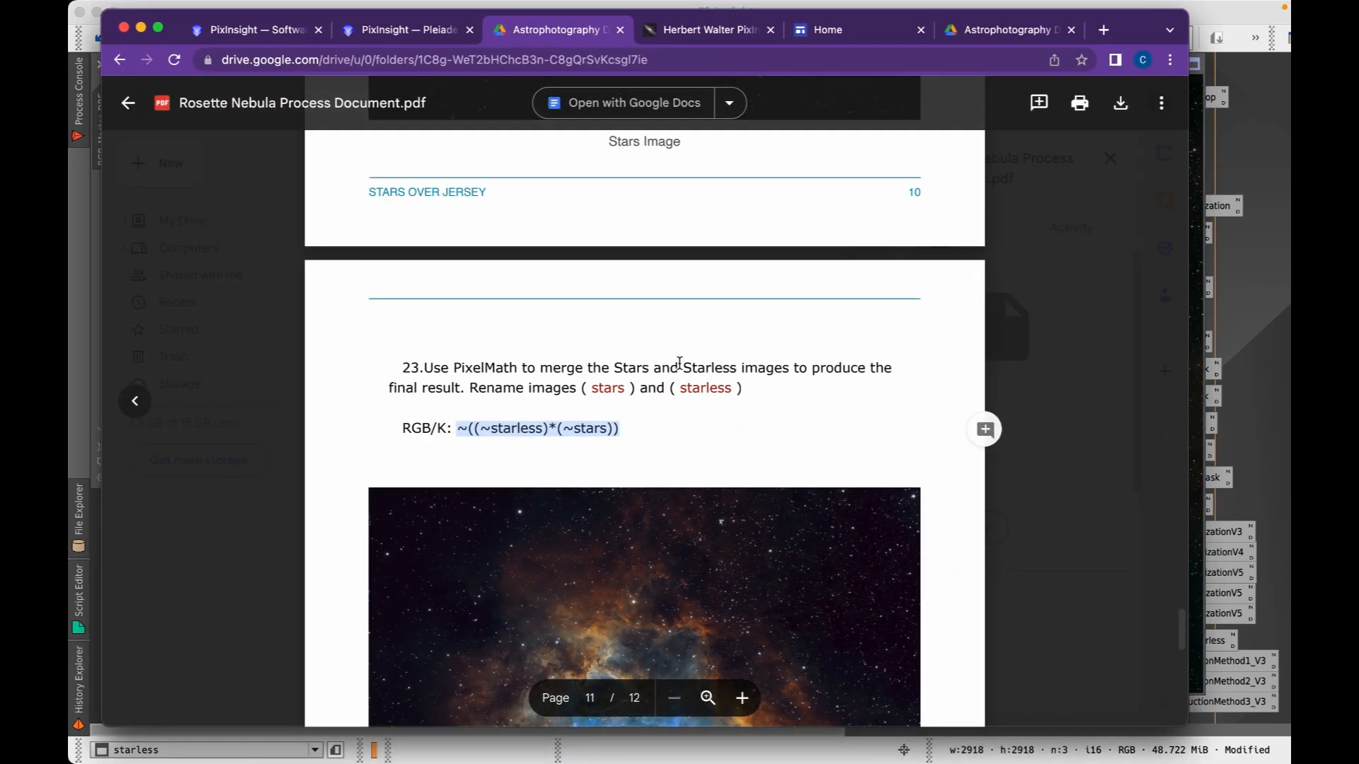
pyautogui.scroll(-10, 679, 364)
pyautogui.scroll(-7, 679, 363)
pyautogui.scroll(5, 680, 364)
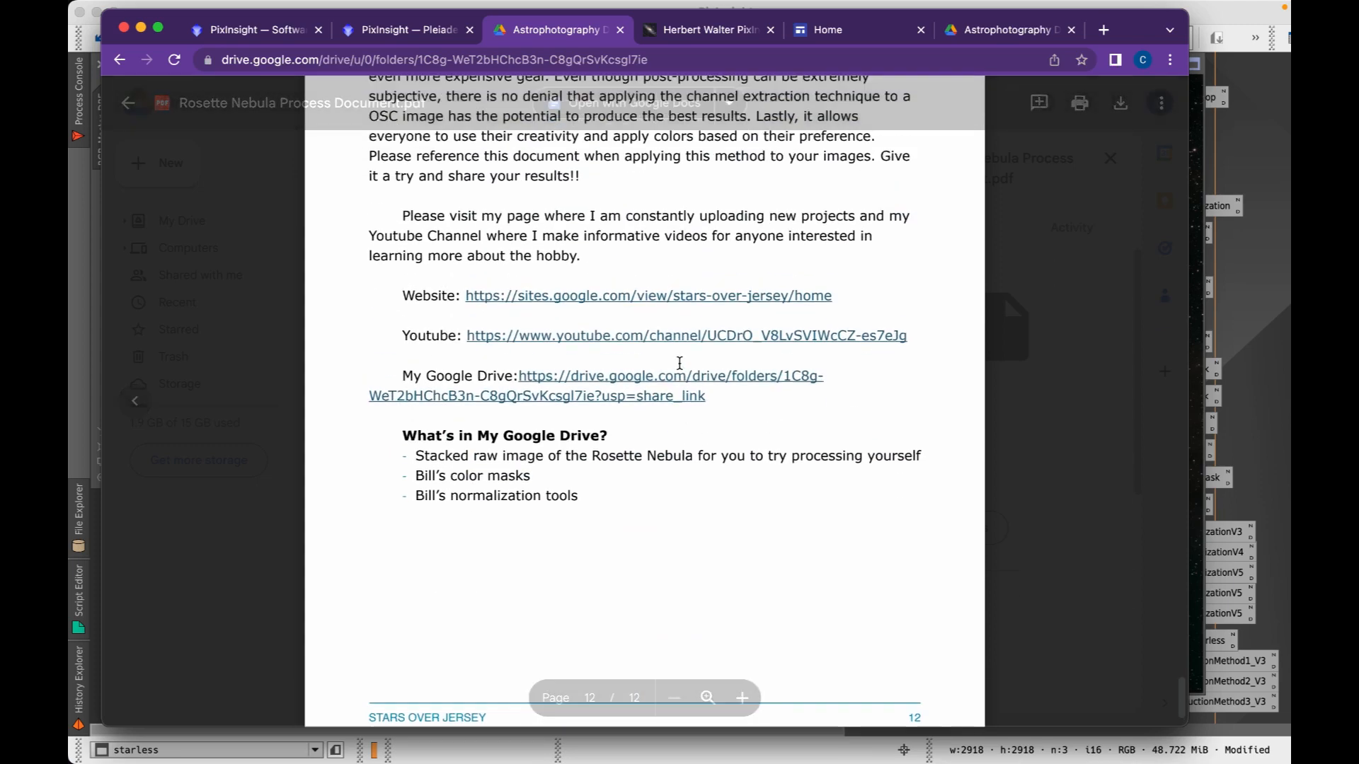
pyautogui.scroll(2, 679, 363)
pyautogui.scroll(-3, 680, 363)
pyautogui.scroll(6, 680, 363)
pyautogui.scroll(4, 679, 364)
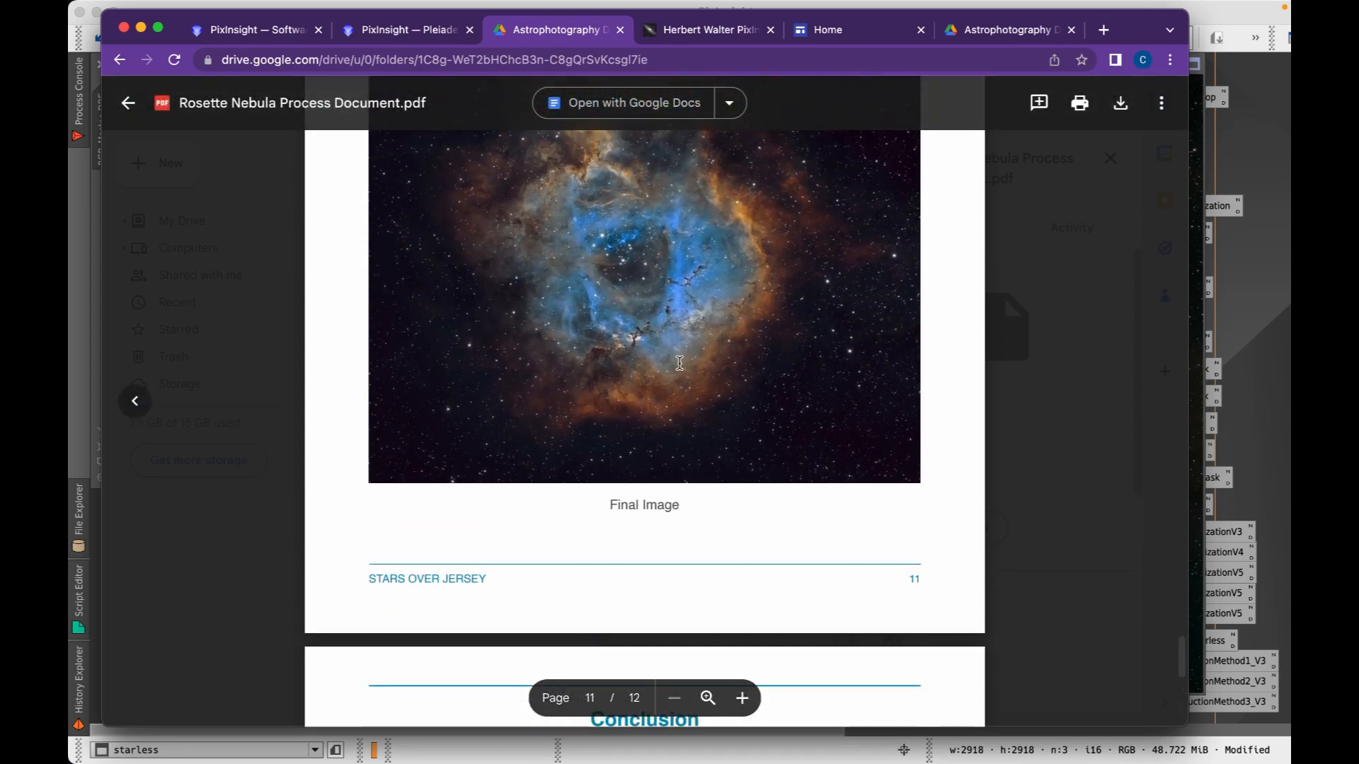
pyautogui.scroll(-6, 679, 363)
pyautogui.scroll(-4, 679, 364)
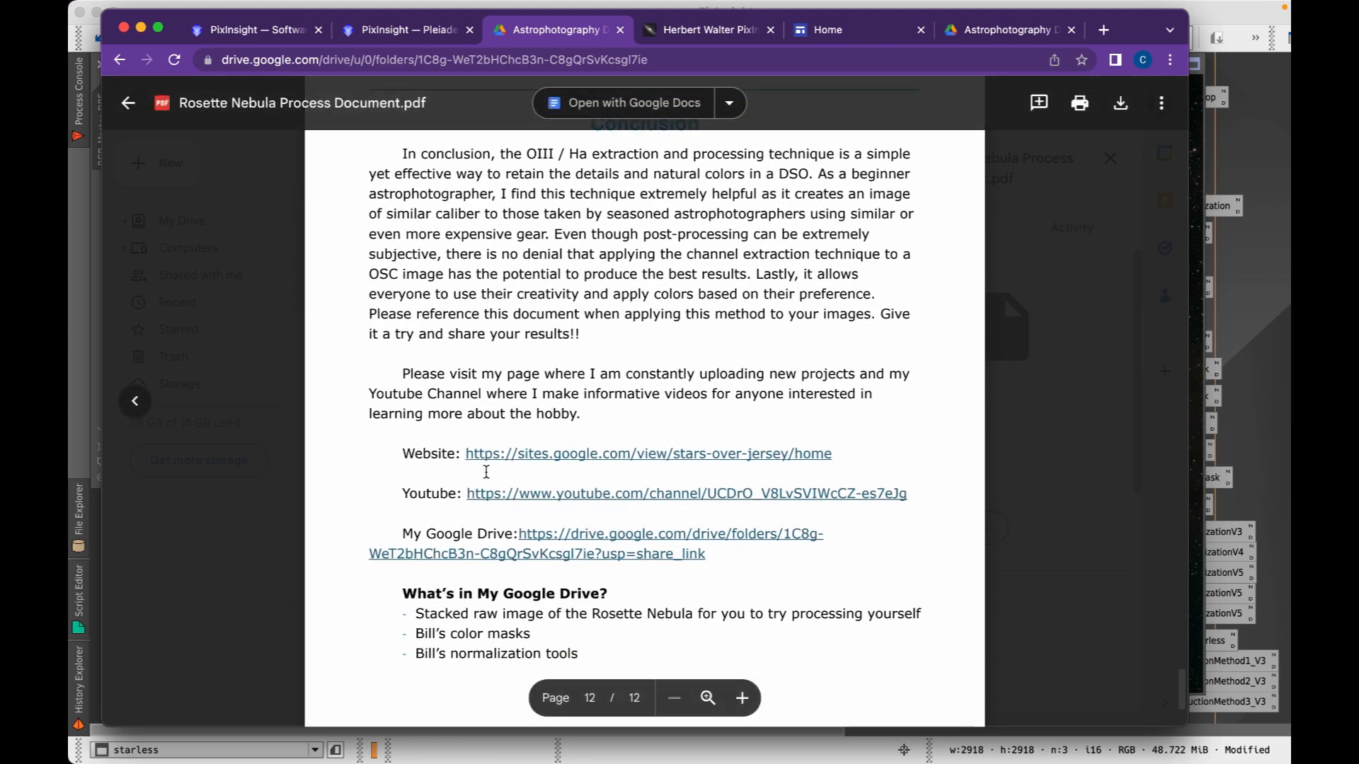
pyautogui.scroll(-3, 486, 472)
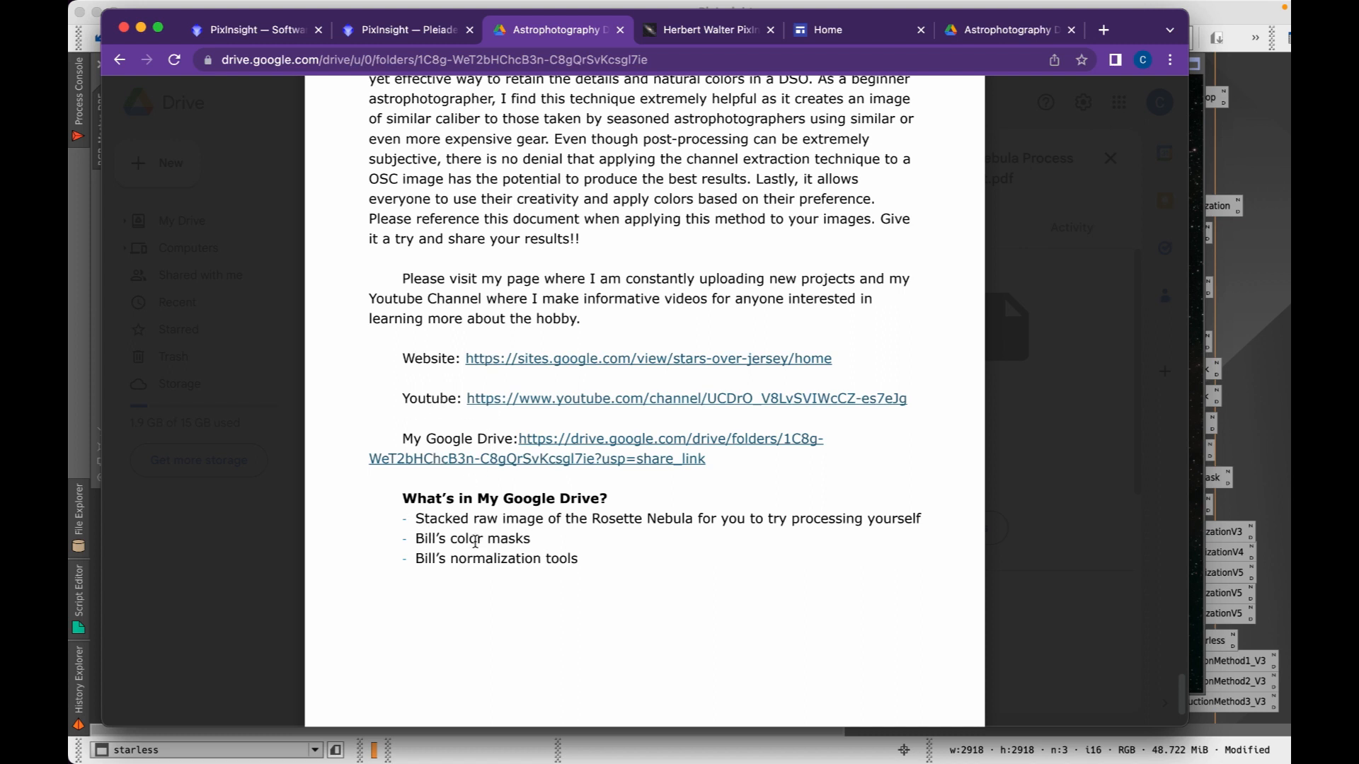
pyautogui.scroll(2, 508, 506)
pyautogui.scroll(6, 508, 507)
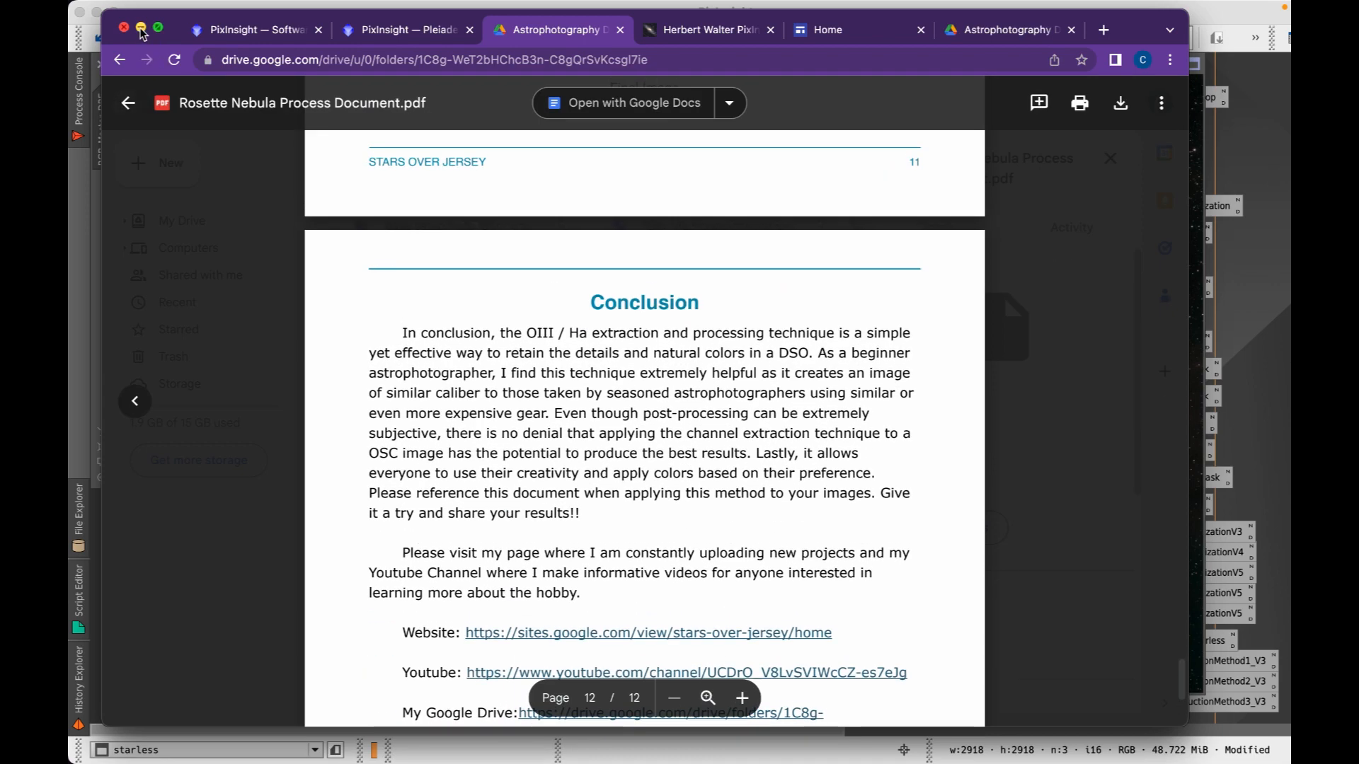
pyautogui.click(141, 27)
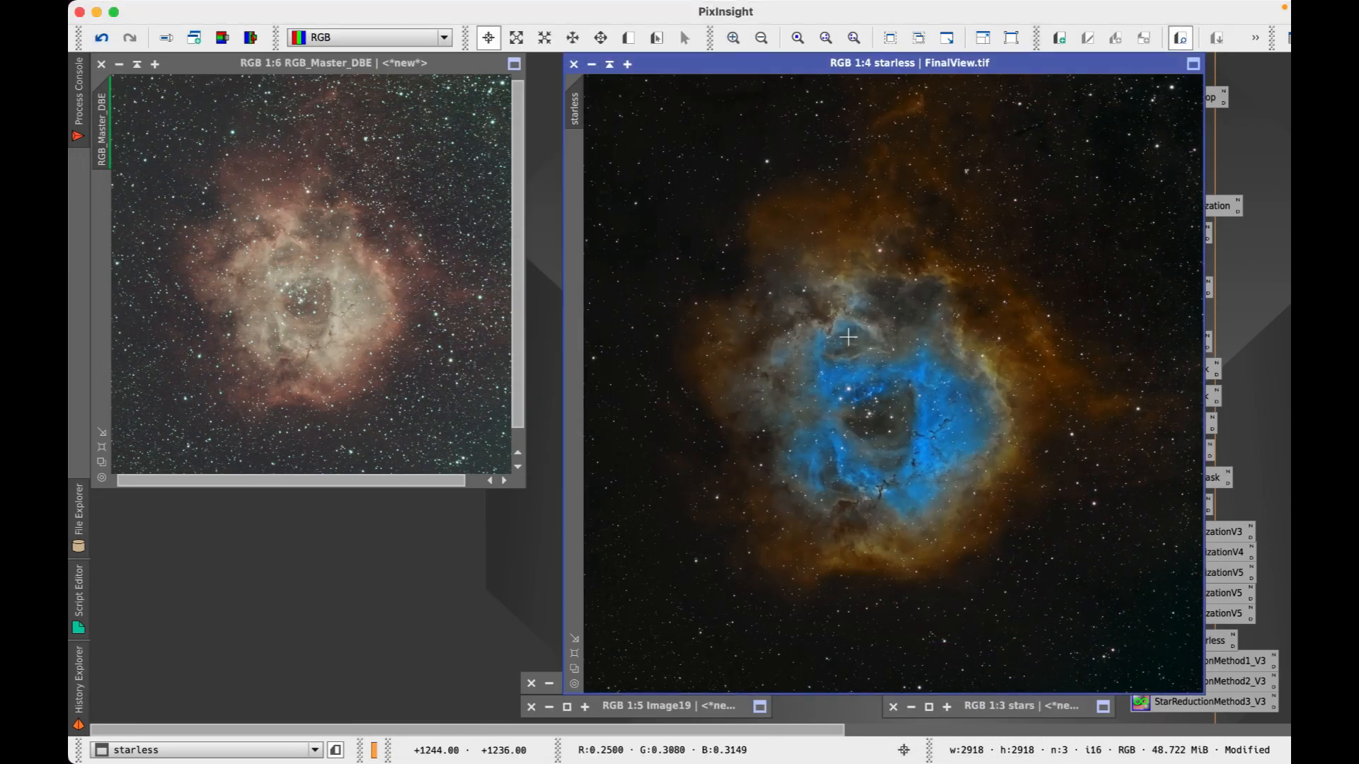